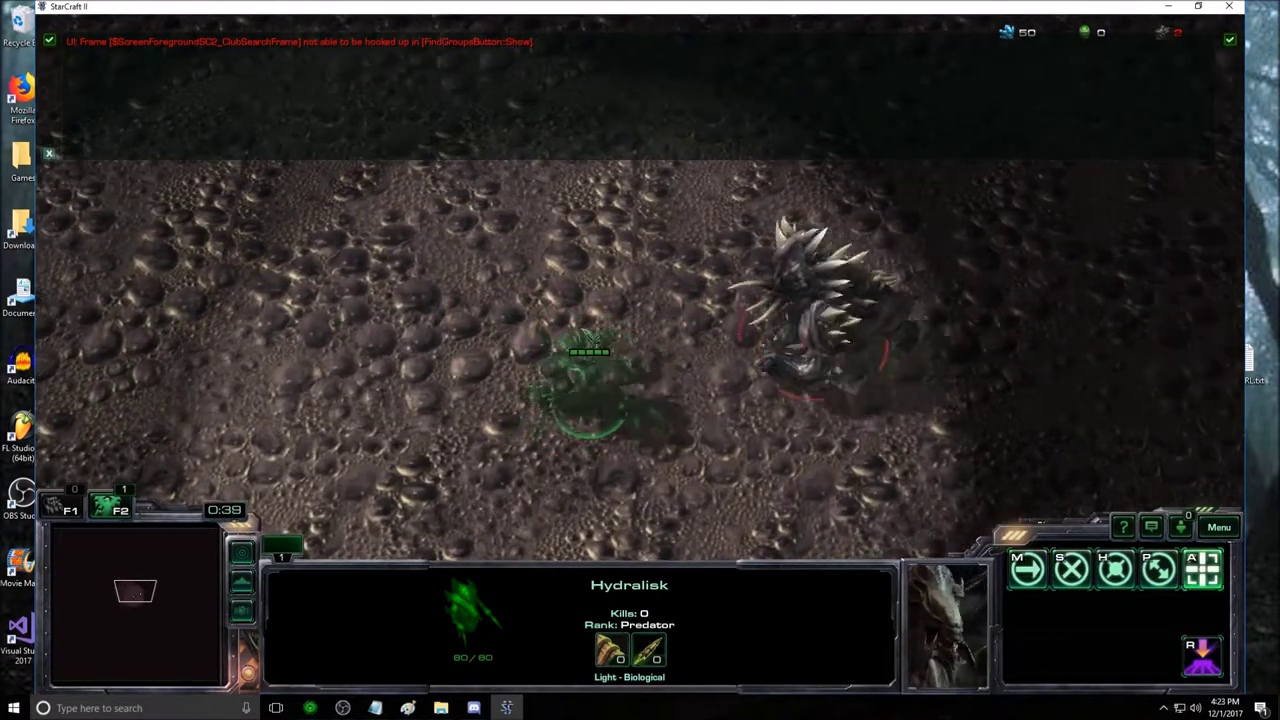
Move the Hydralisk away from the Brakk, dismiss the error, quit the test game, and return to the Editor.
right_click(370, 375)
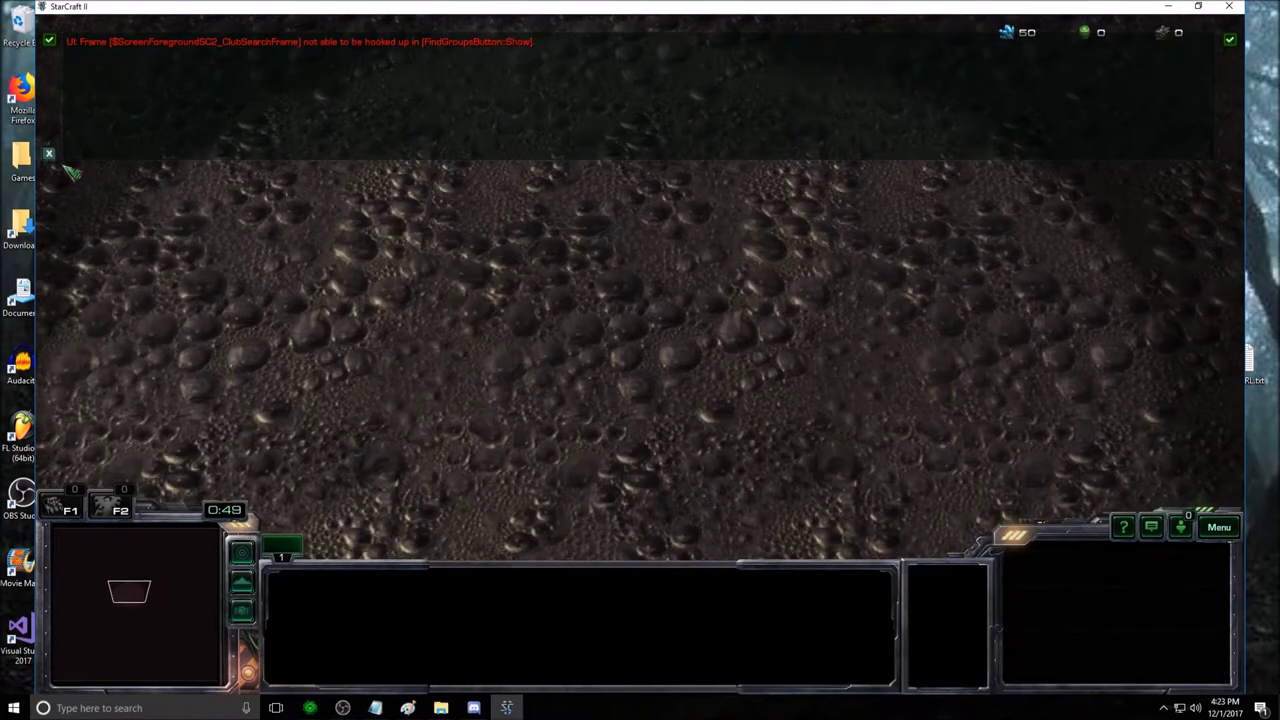
click(49, 154)
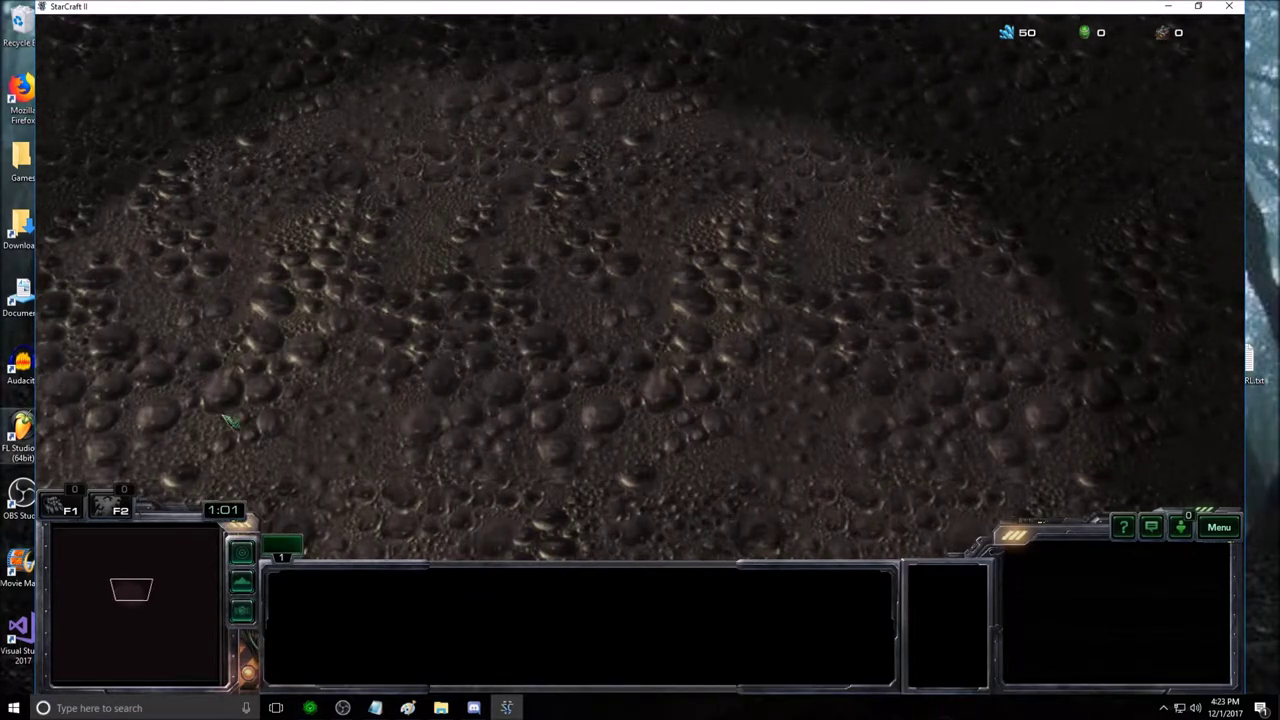
click(1232, 8)
click(536, 401)
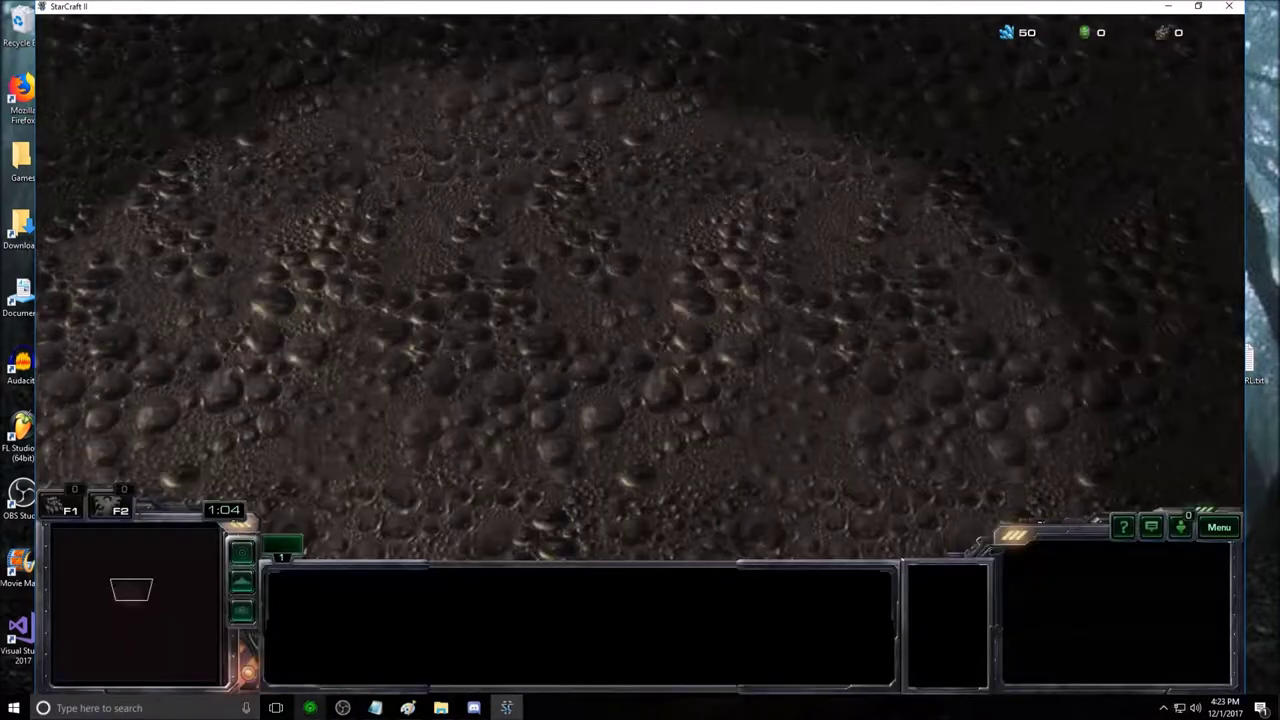
mouse_move(310, 708)
click(282, 665)
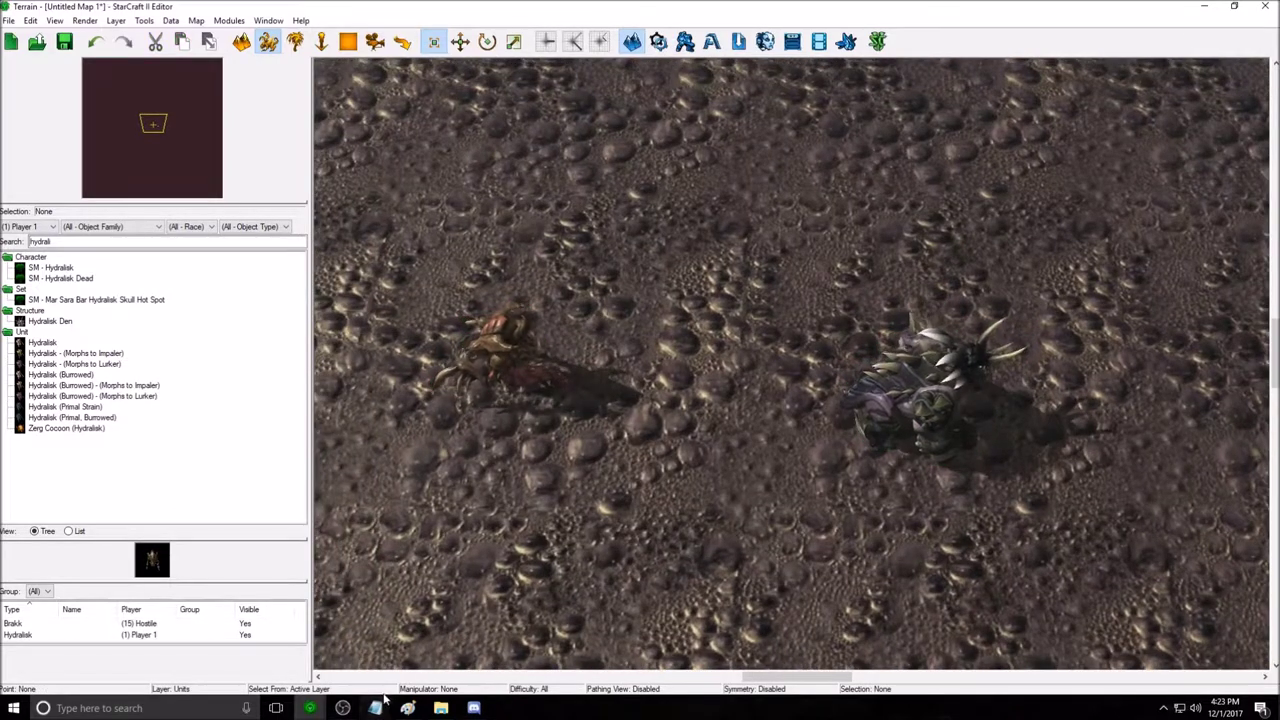
click(376, 707)
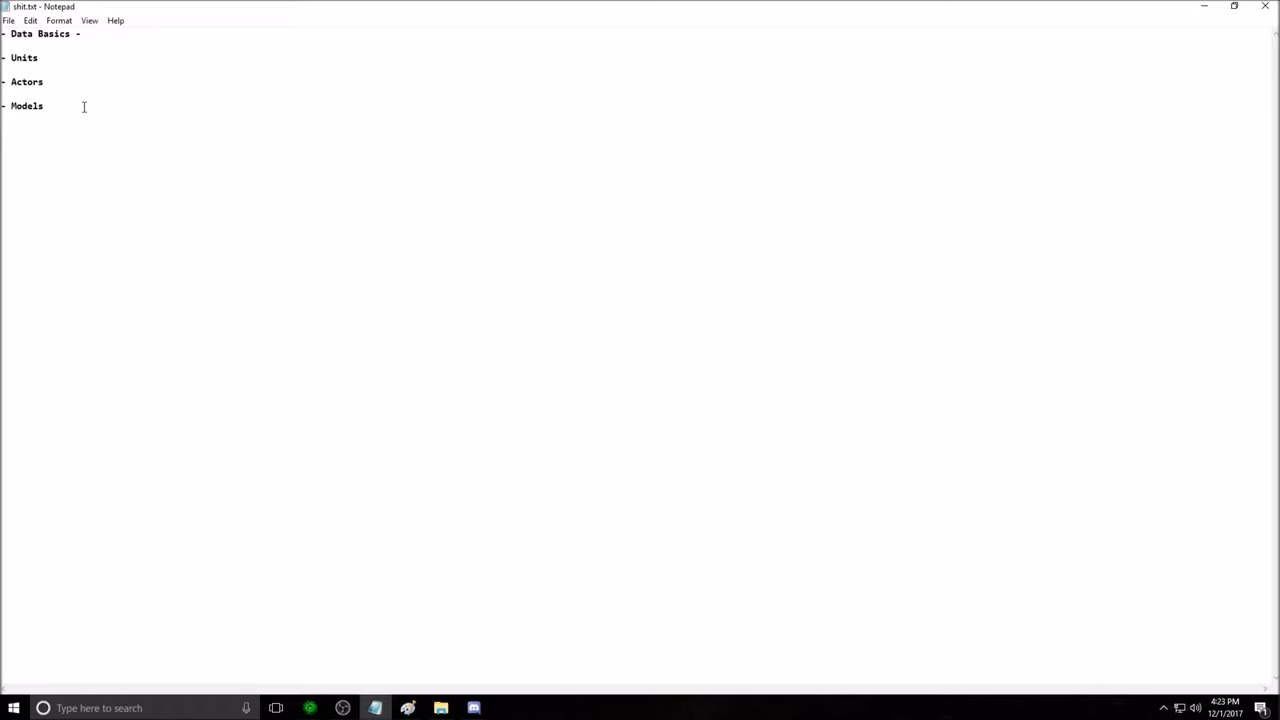
drag(56, 107, 2, 58)
click(57, 78)
click(47, 97)
click(47, 105)
click(45, 58)
key(shift+Home)
click(43, 57)
drag(43, 57, 12, 57)
click(43, 57)
click(3, 57)
shift+click(50, 57)
click(50, 57)
drag(55, 80, 1, 81)
drag(2, 105, 47, 130)
click(51, 86)
drag(45, 59, 1, 58)
drag(49, 107, 23, 106)
click(52, 82)
drag(36, 55, 1, 58)
click(19, 57)
drag(51, 56, 1, 58)
drag(68, 84, 1, 104)
drag(49, 62, 1, 82)
drag(68, 106, 1, 104)
click(1203, 9)
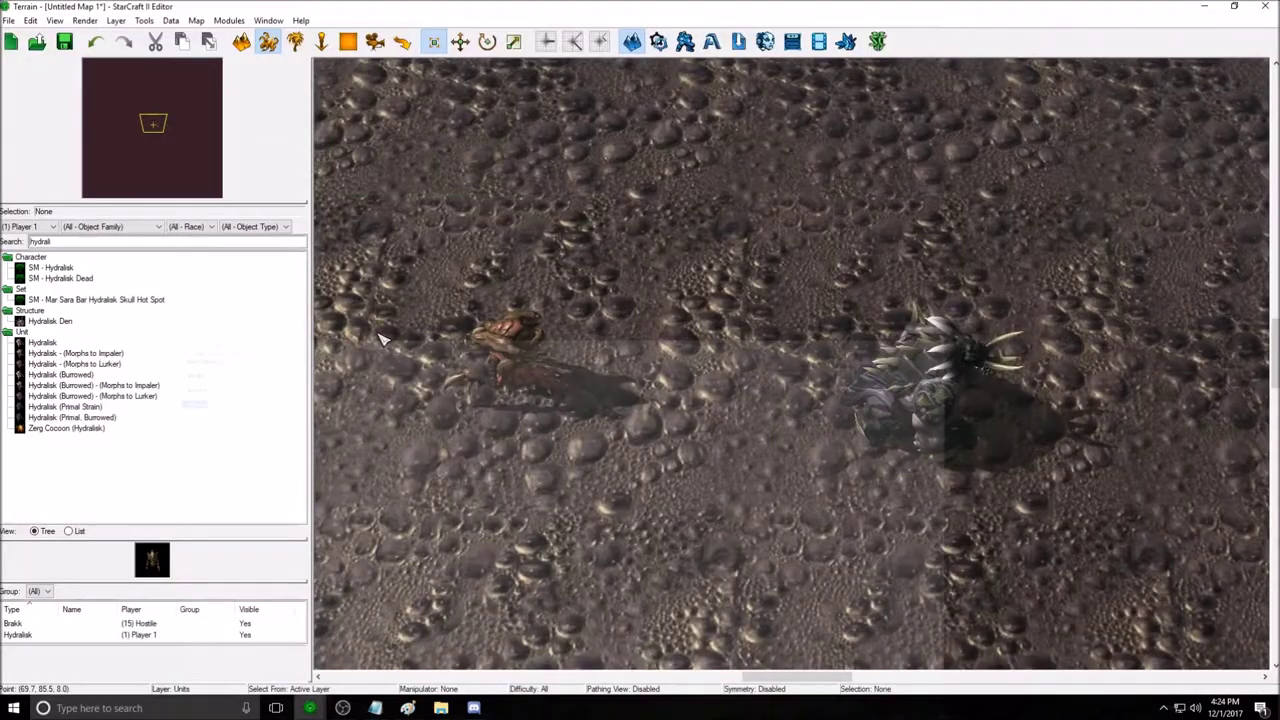
Select and delete the Hydralisk, then the Brakk, from Untitled Map 1.
click(519, 346)
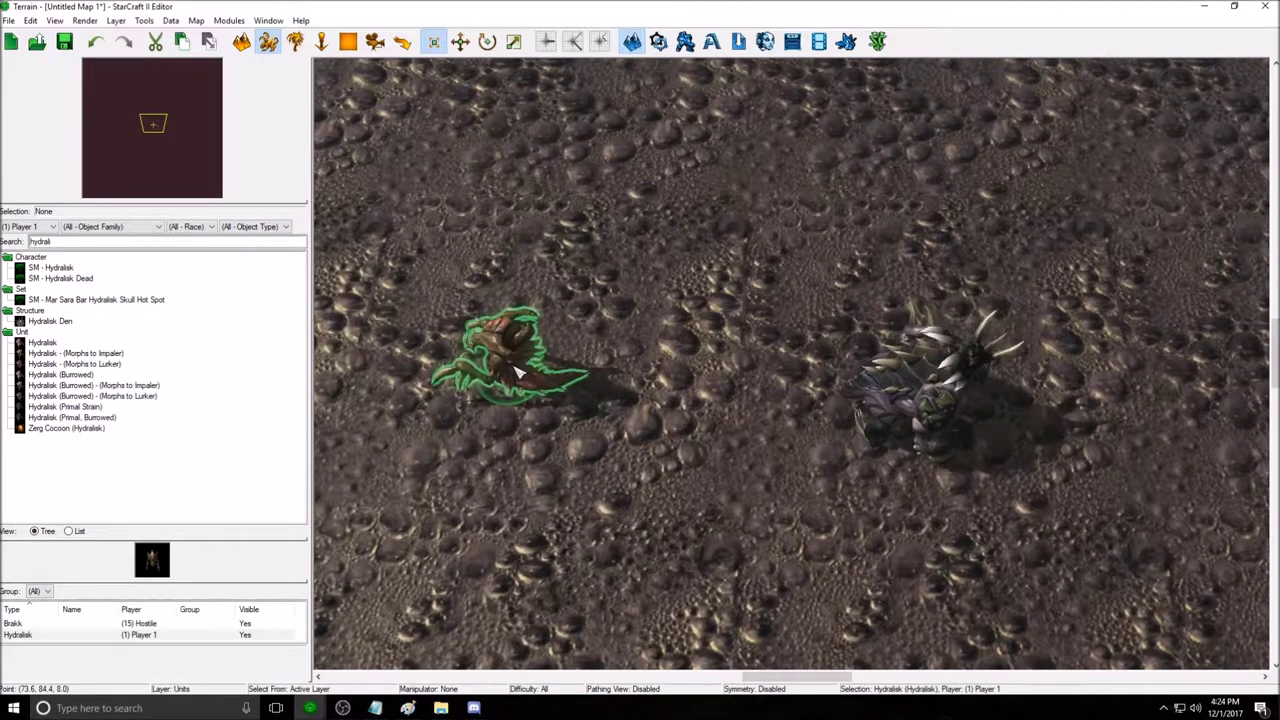
key(Delete)
click(935, 375)
key(Delete)
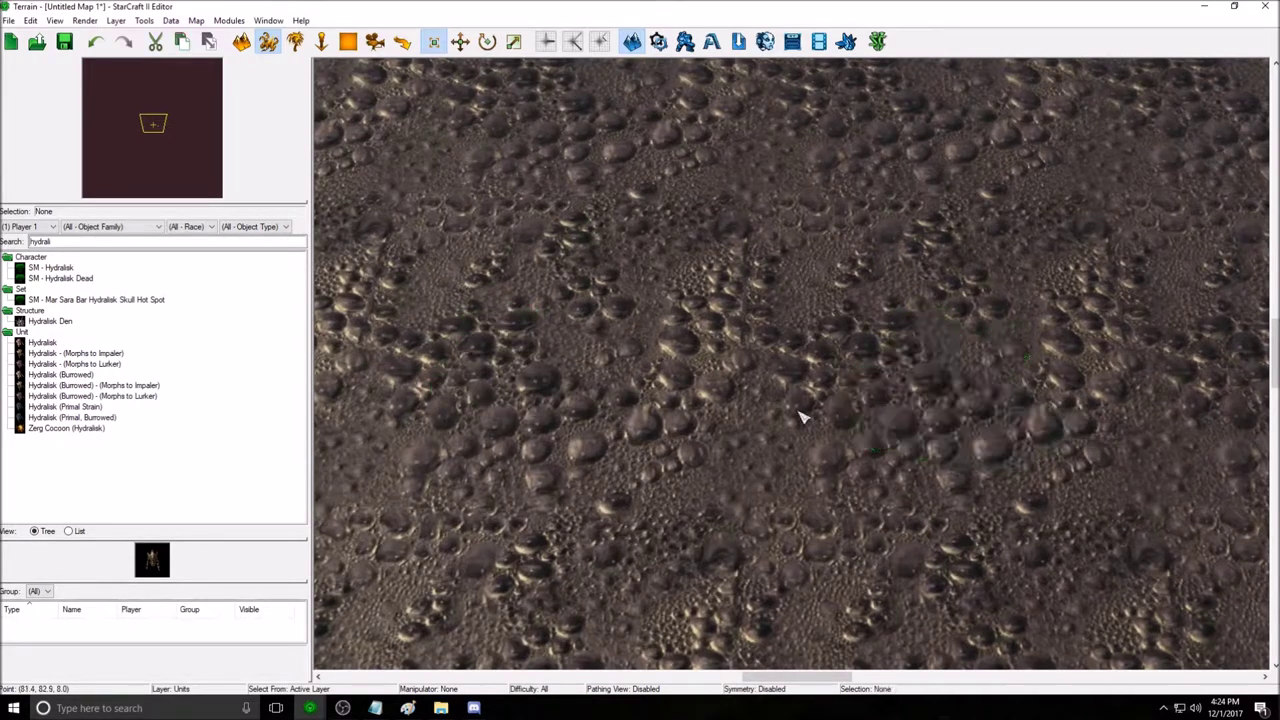
mouse_move(408, 706)
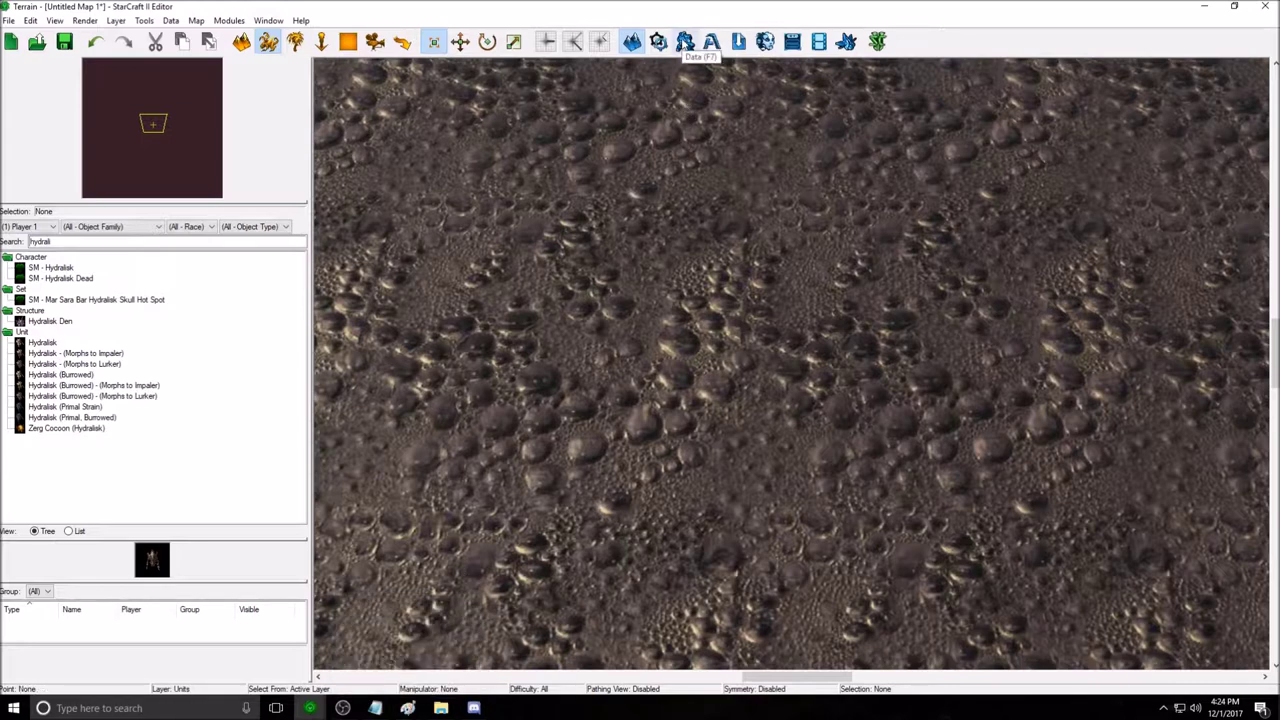
View the Hydralisk actor in the Data editor, clear its search filter, close it, and open the File menu.
click(685, 41)
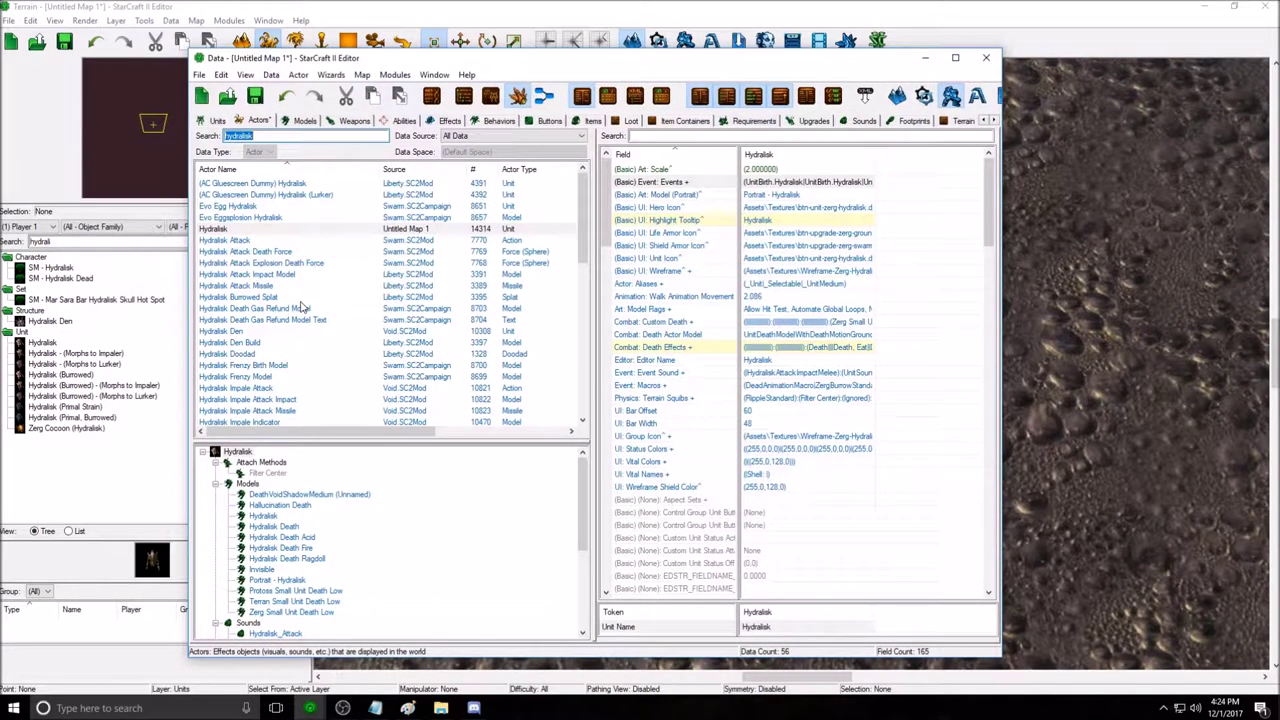
key(BackSpace)
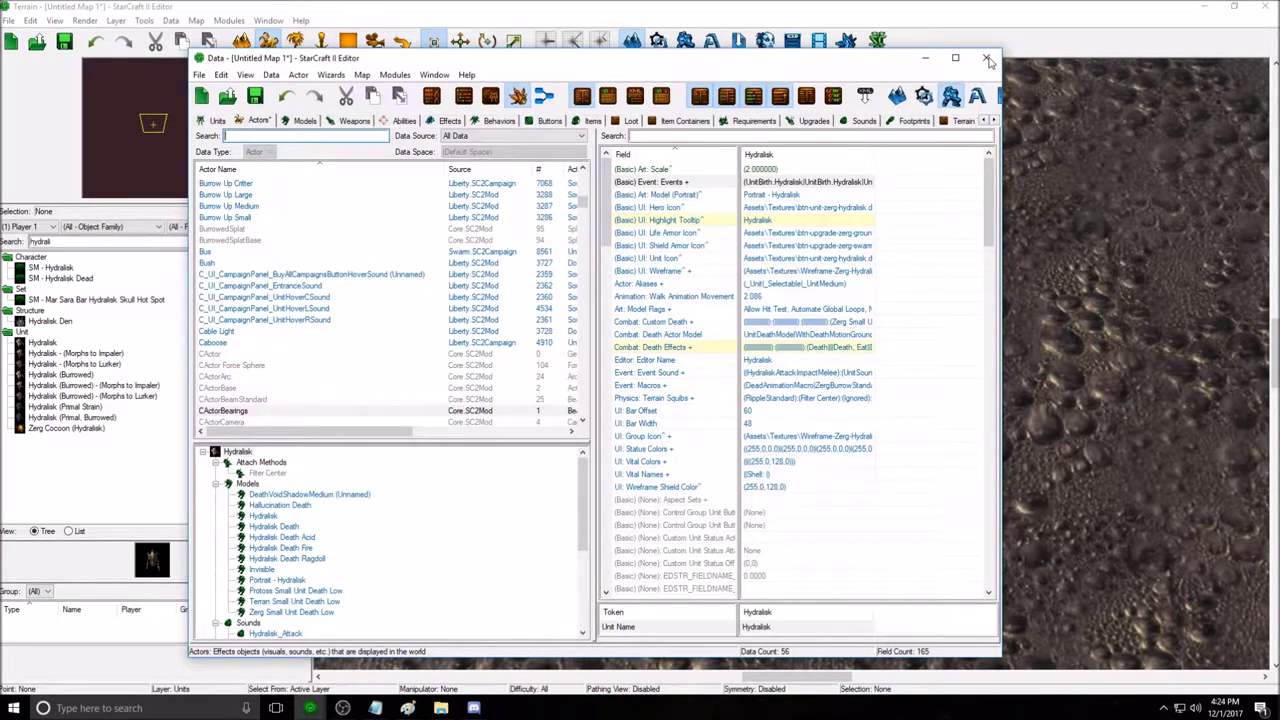
click(988, 64)
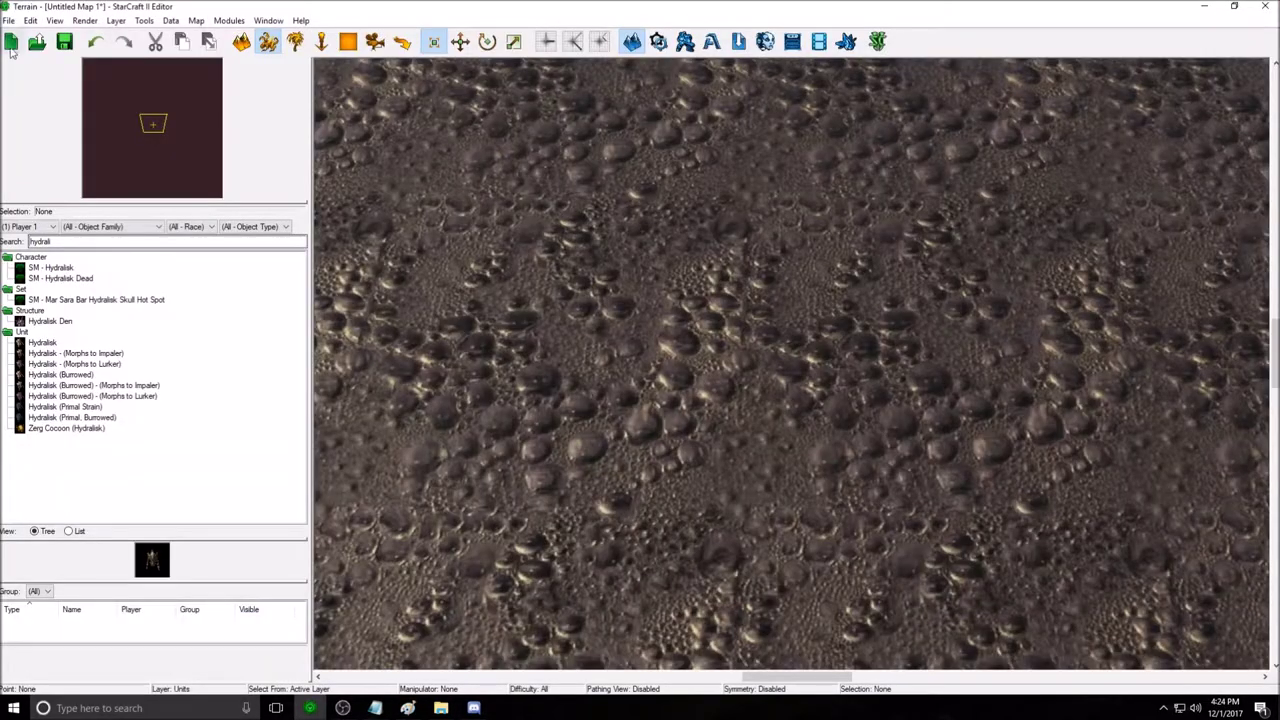
click(7, 20)
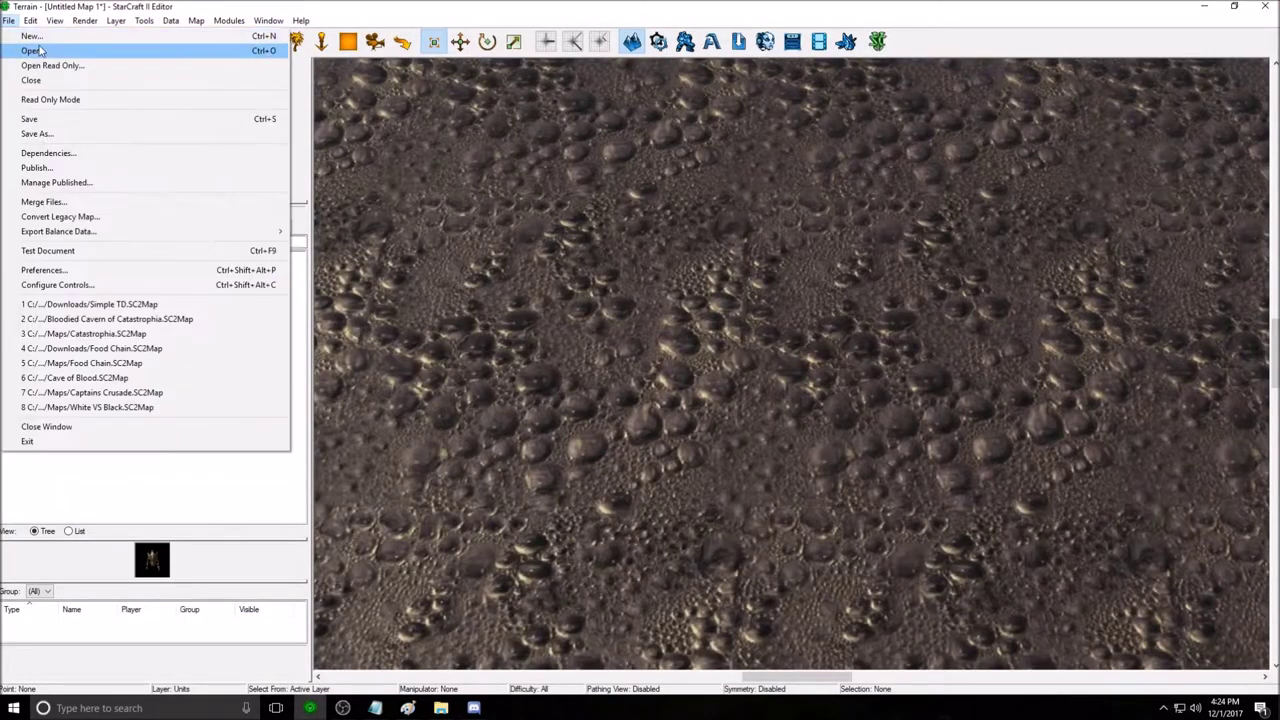
Create a new 160×160 map on Legacy of the Void with campaign data, then open the Data editor (F7).
click(50, 36)
click(447, 280)
click(698, 382)
click(451, 266)
click(451, 279)
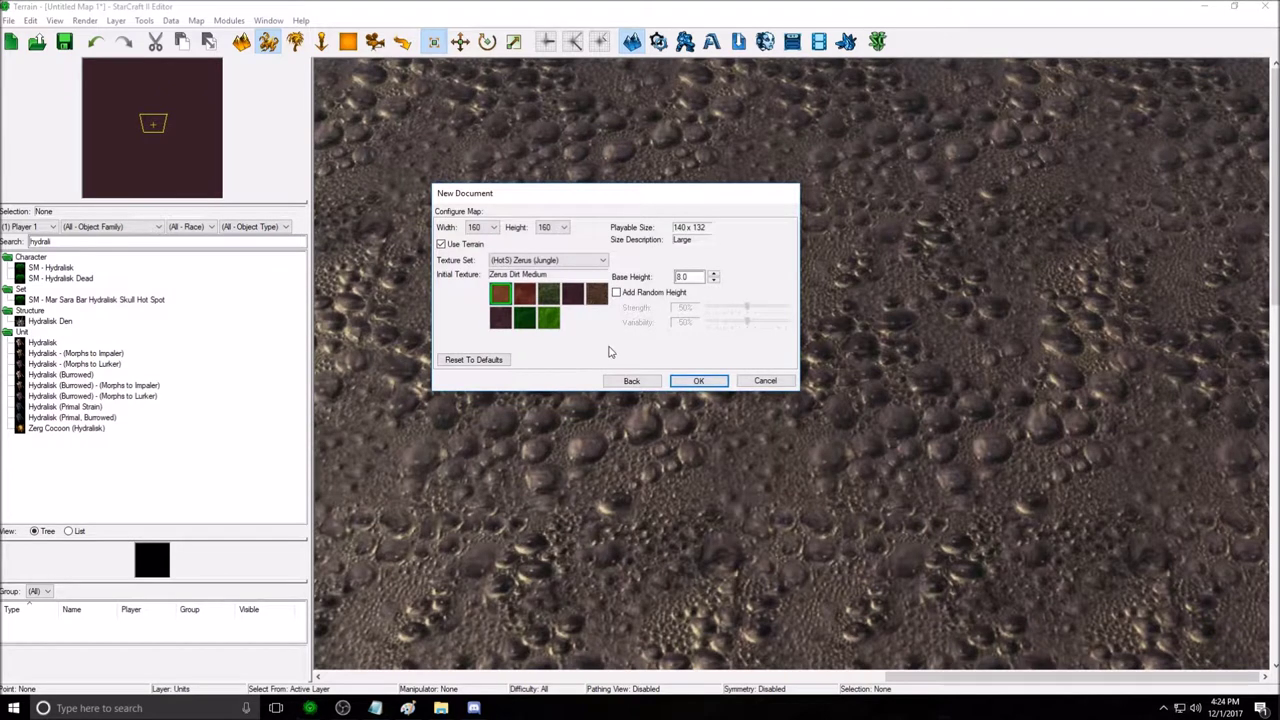
click(698, 382)
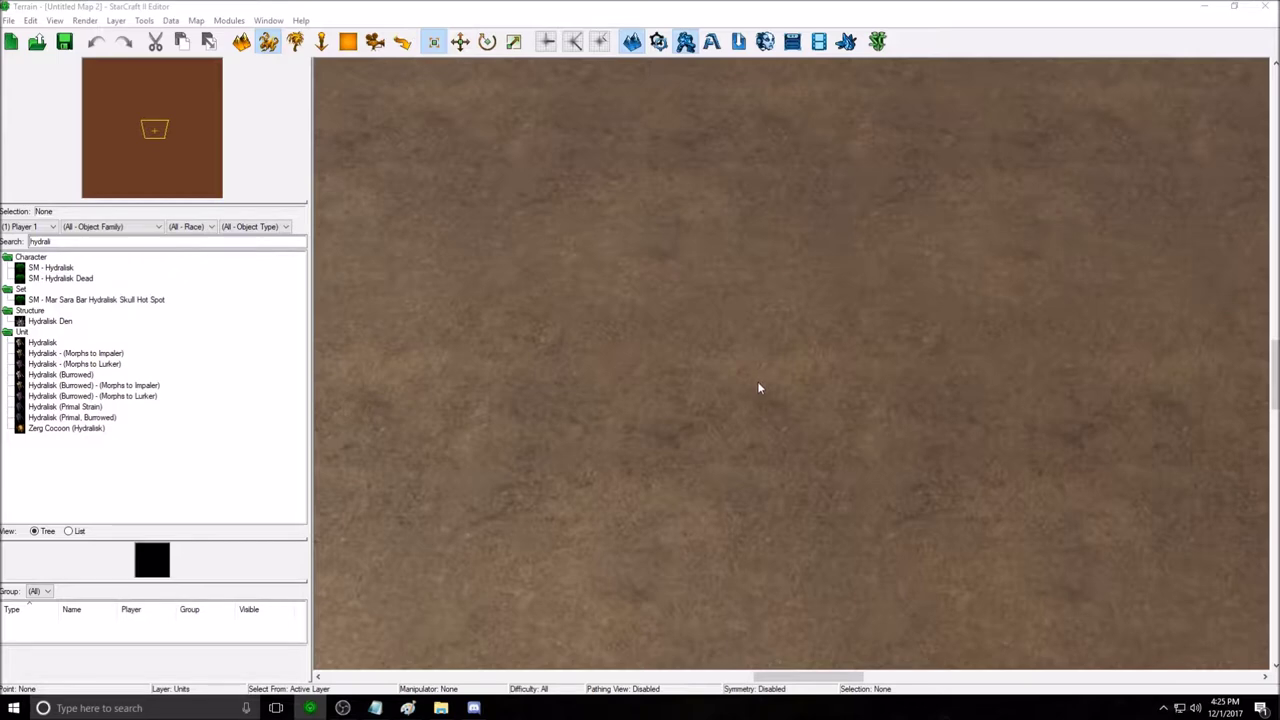
key(F7)
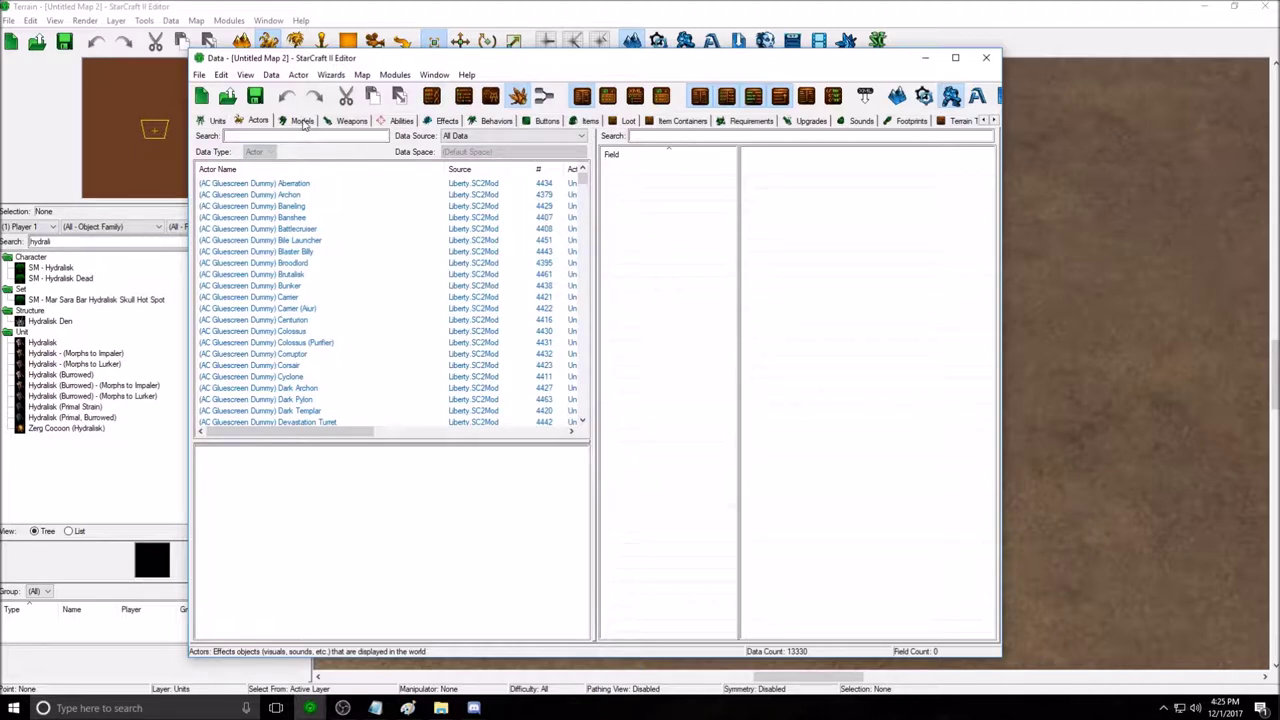
Filter the Models tab by 'hydralisk' and display the Hydralisk model's 62 fields.
click(376, 139)
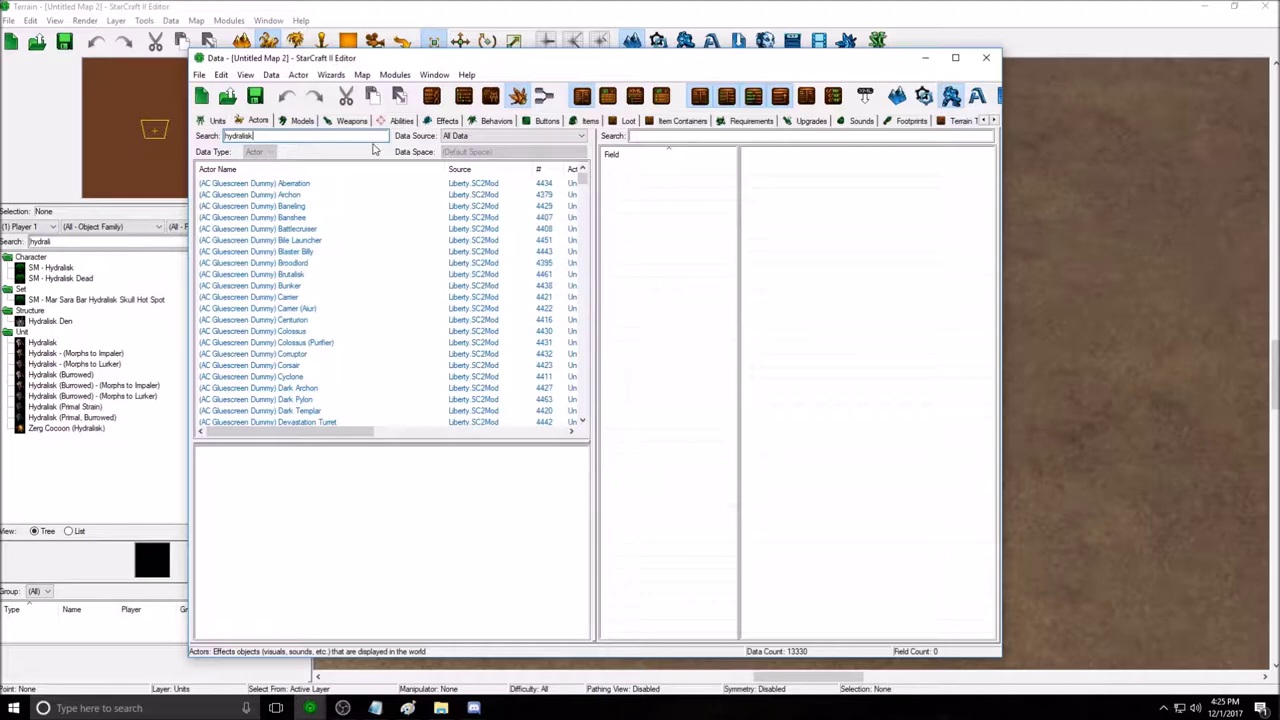
click(301, 121)
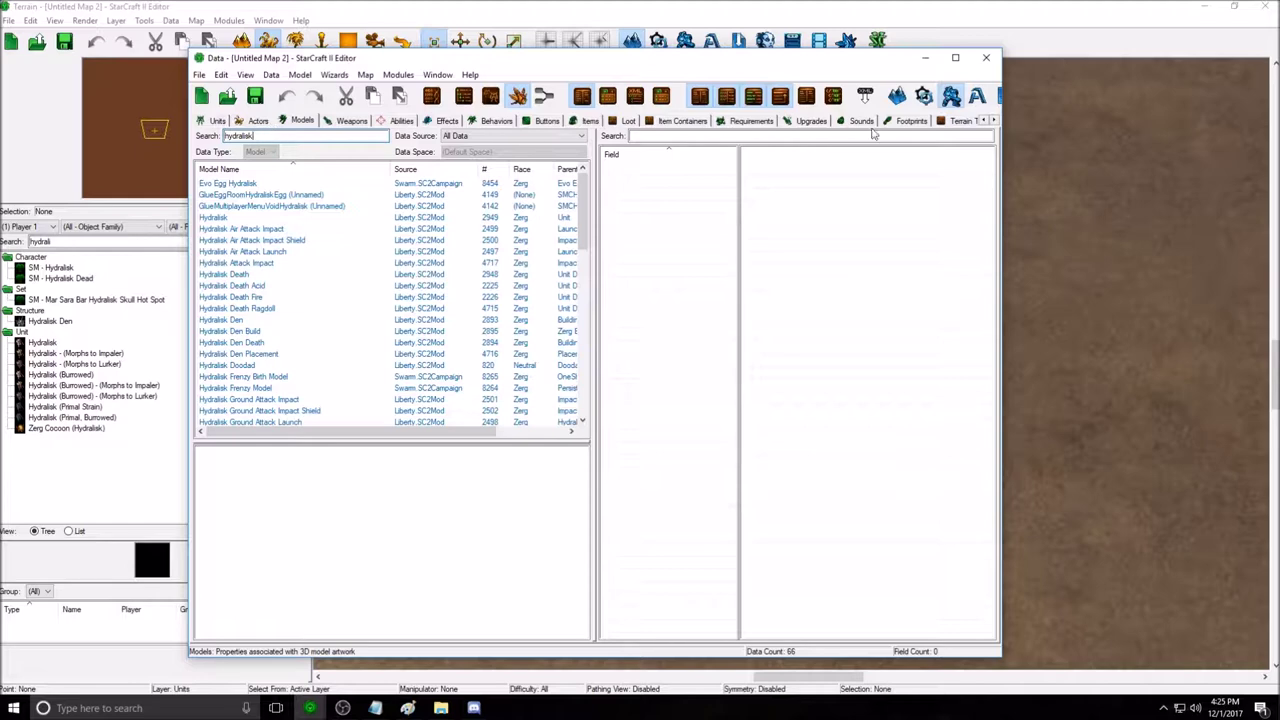
drag(491, 60, 541, 56)
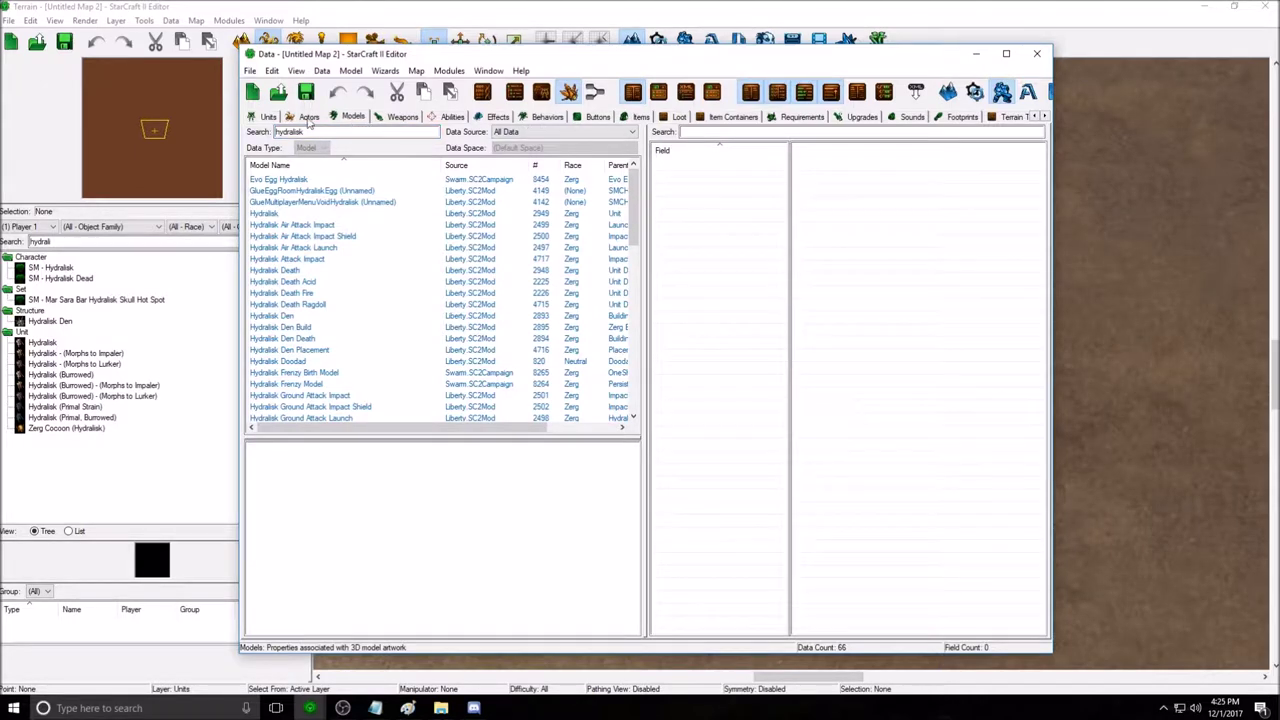
click(309, 117)
click(267, 117)
click(352, 117)
click(275, 214)
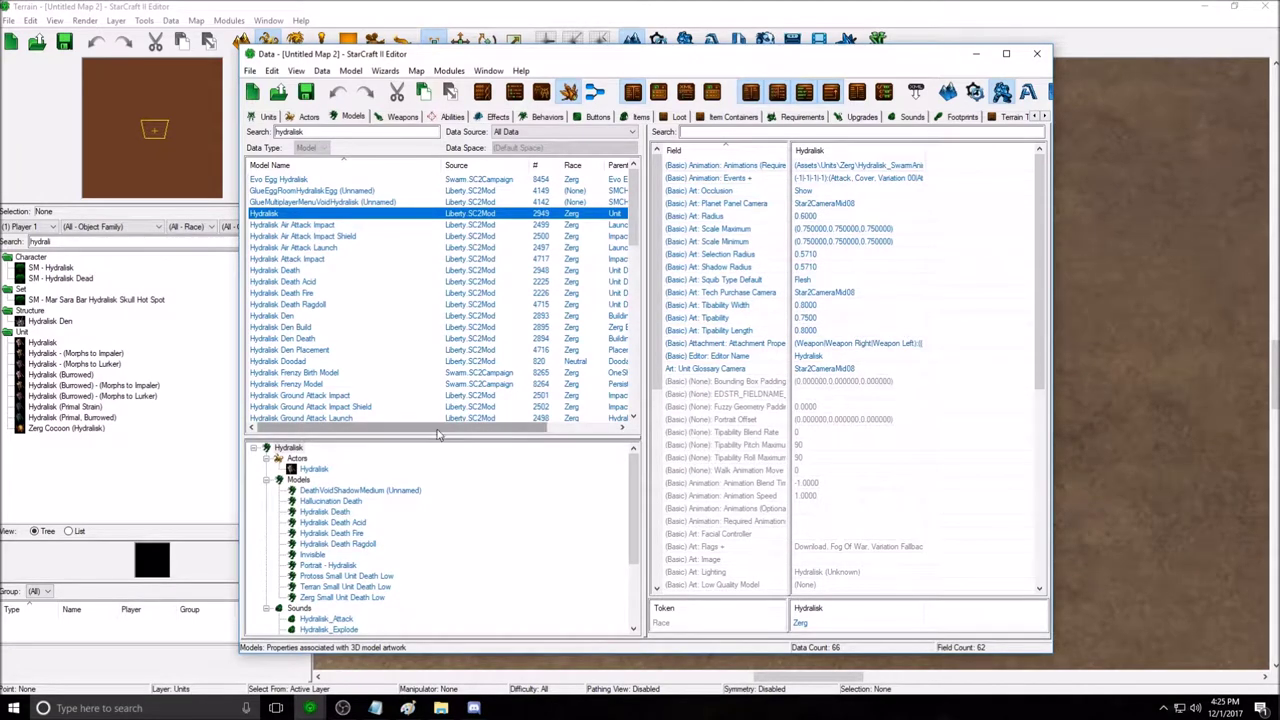
drag(634, 270, 630, 225)
drag(400, 428, 470, 428)
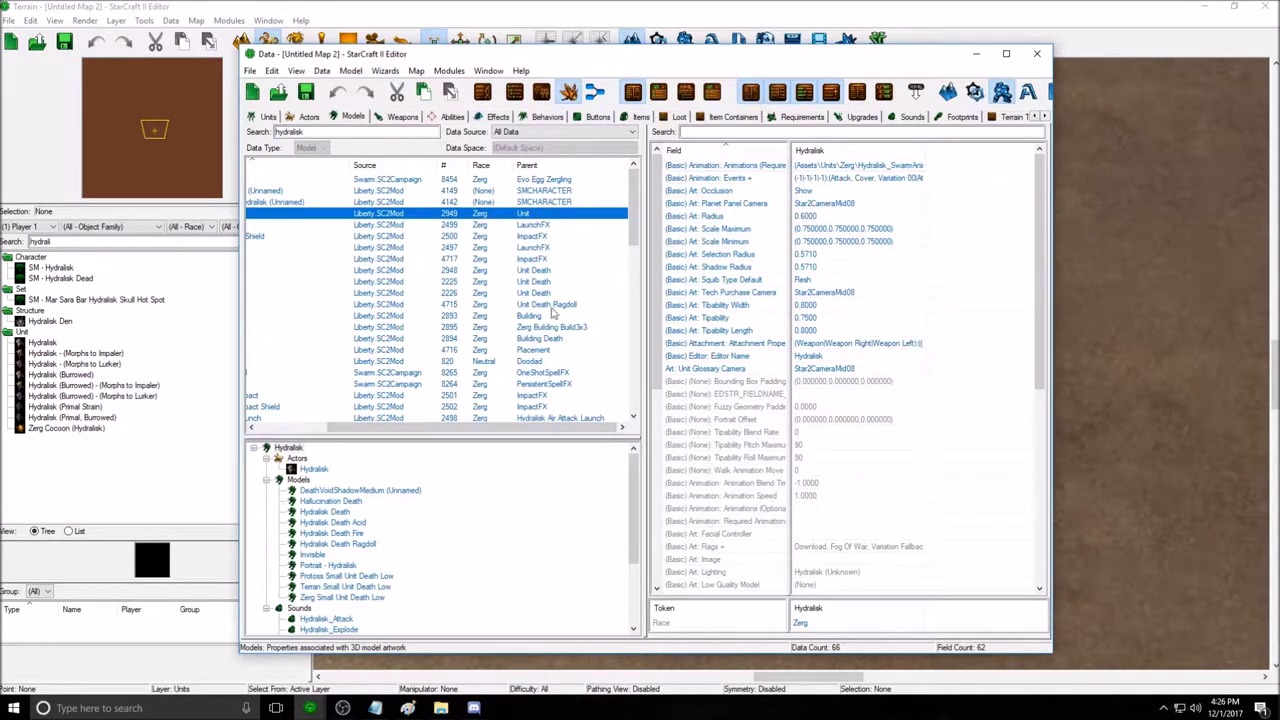
drag(620, 430, 545, 430)
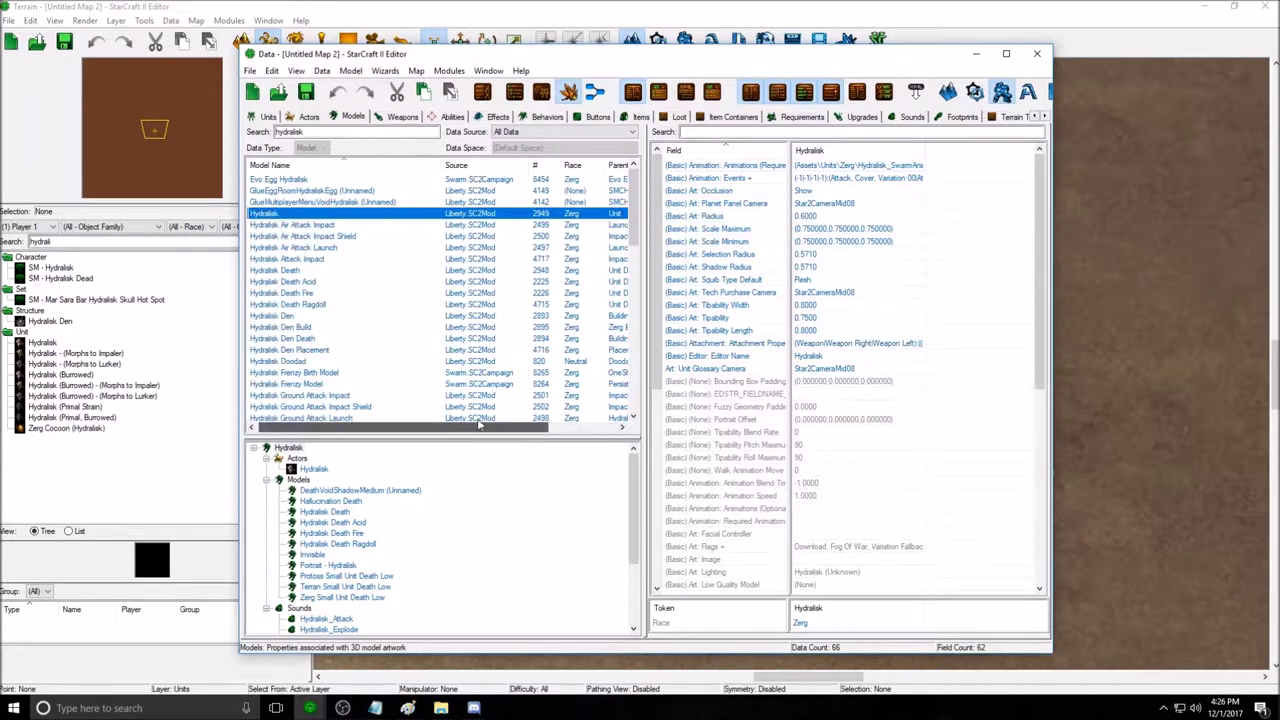
click(845, 165)
click(842, 230)
click(848, 166)
click(852, 370)
click(847, 168)
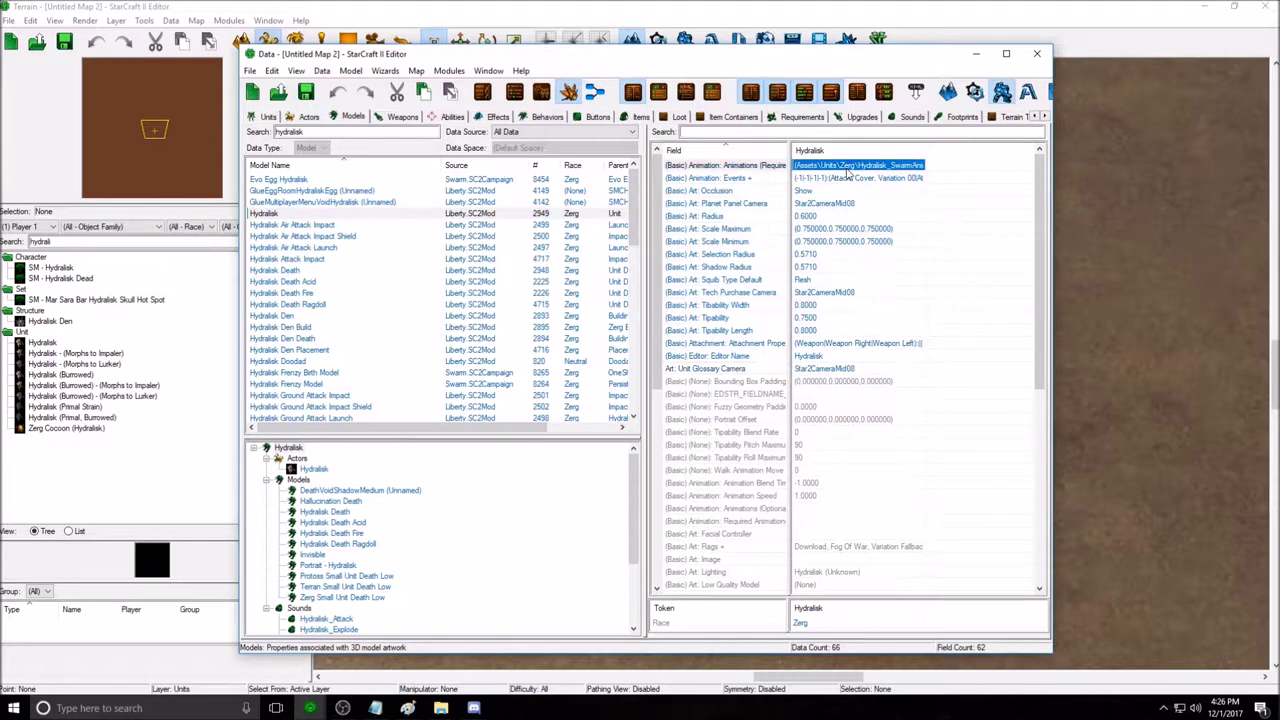
click(843, 180)
click(847, 166)
click(847, 179)
click(843, 193)
click(849, 179)
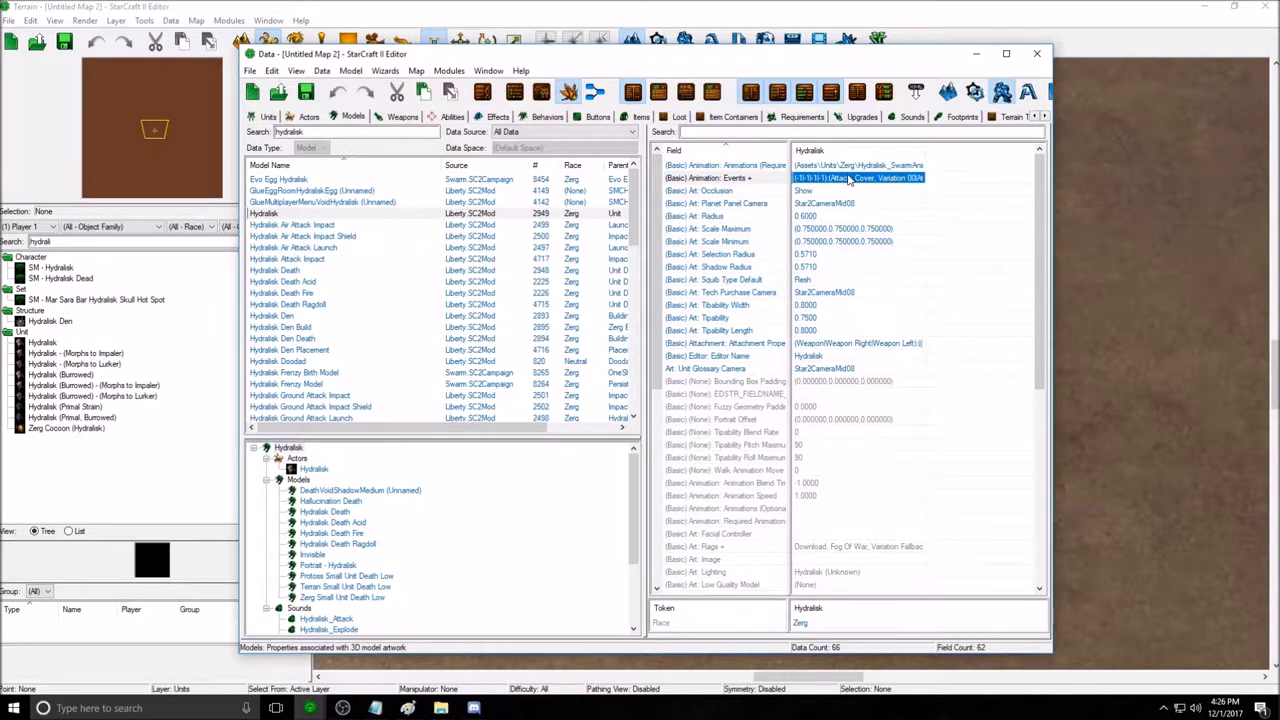
double_click(848, 178)
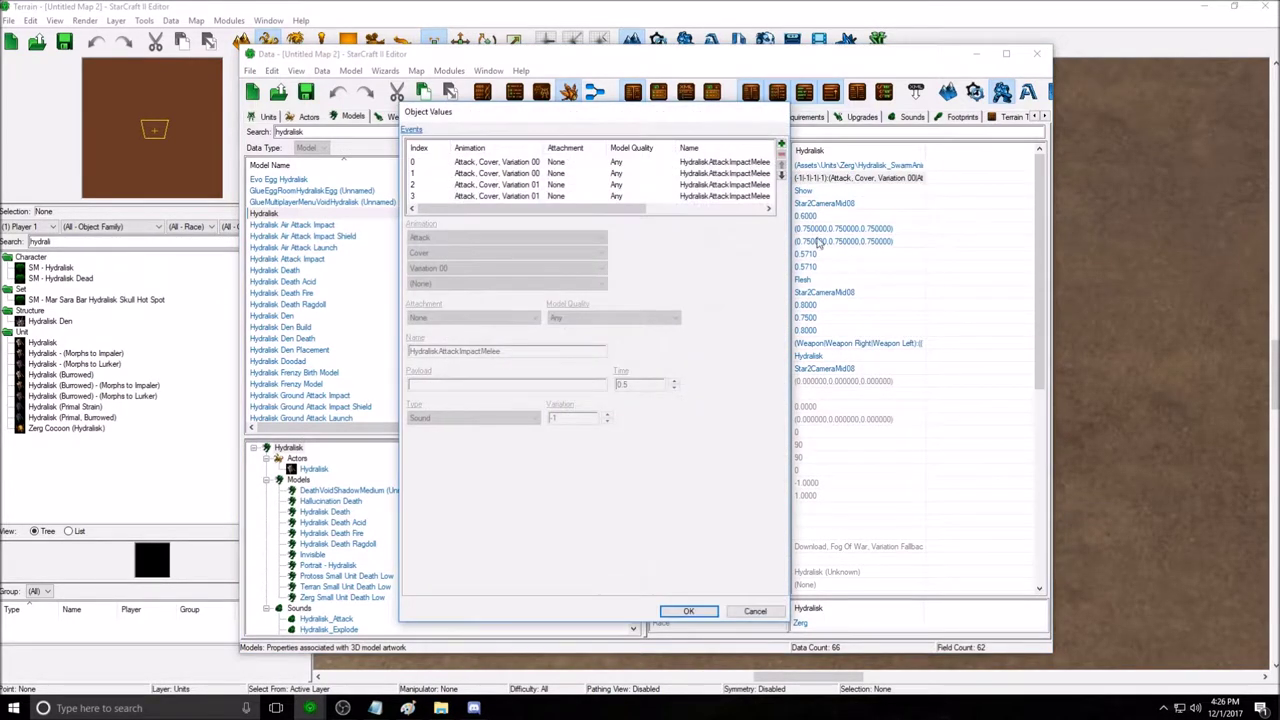
click(755, 611)
click(851, 216)
double_click(849, 216)
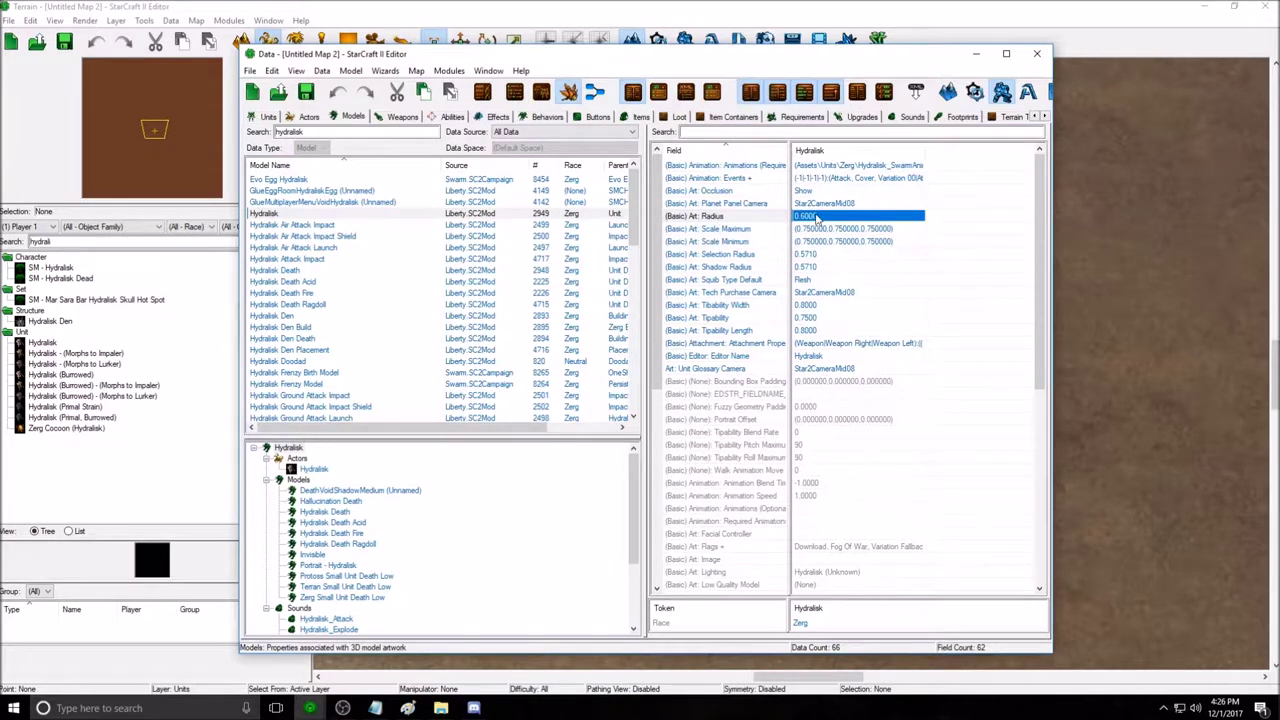
key(Down)
key(Down)
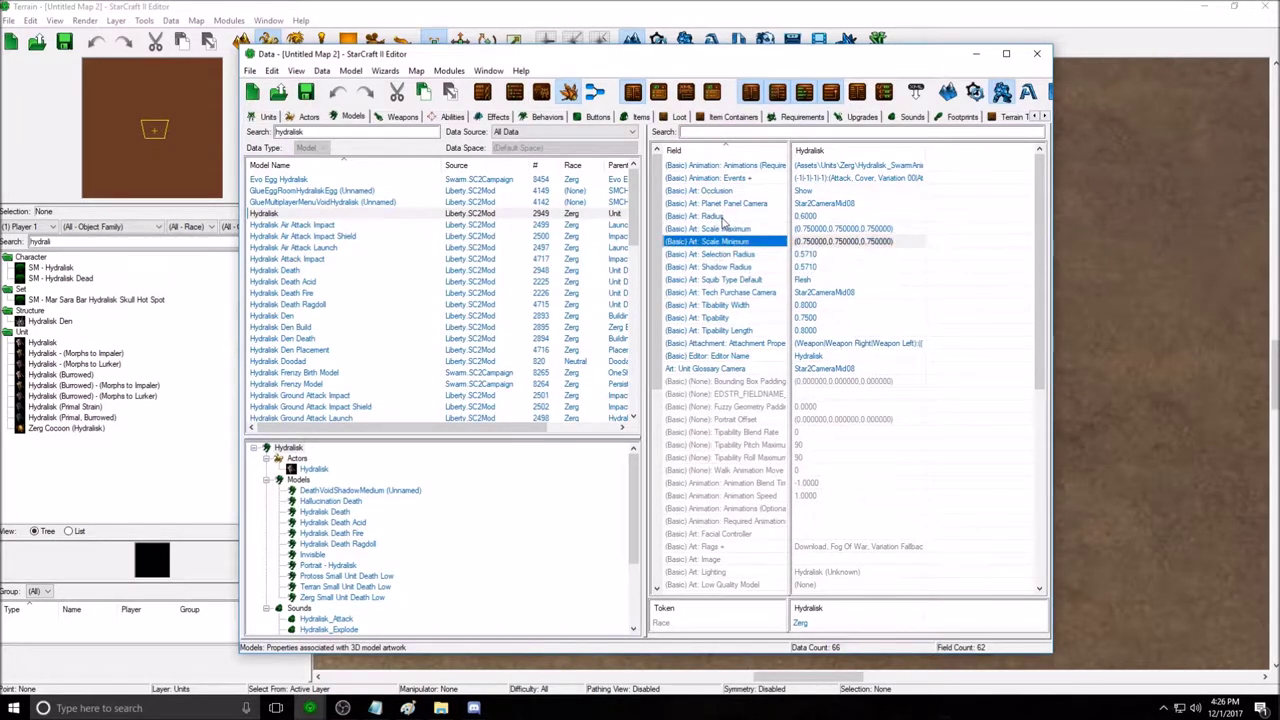
click(800, 216)
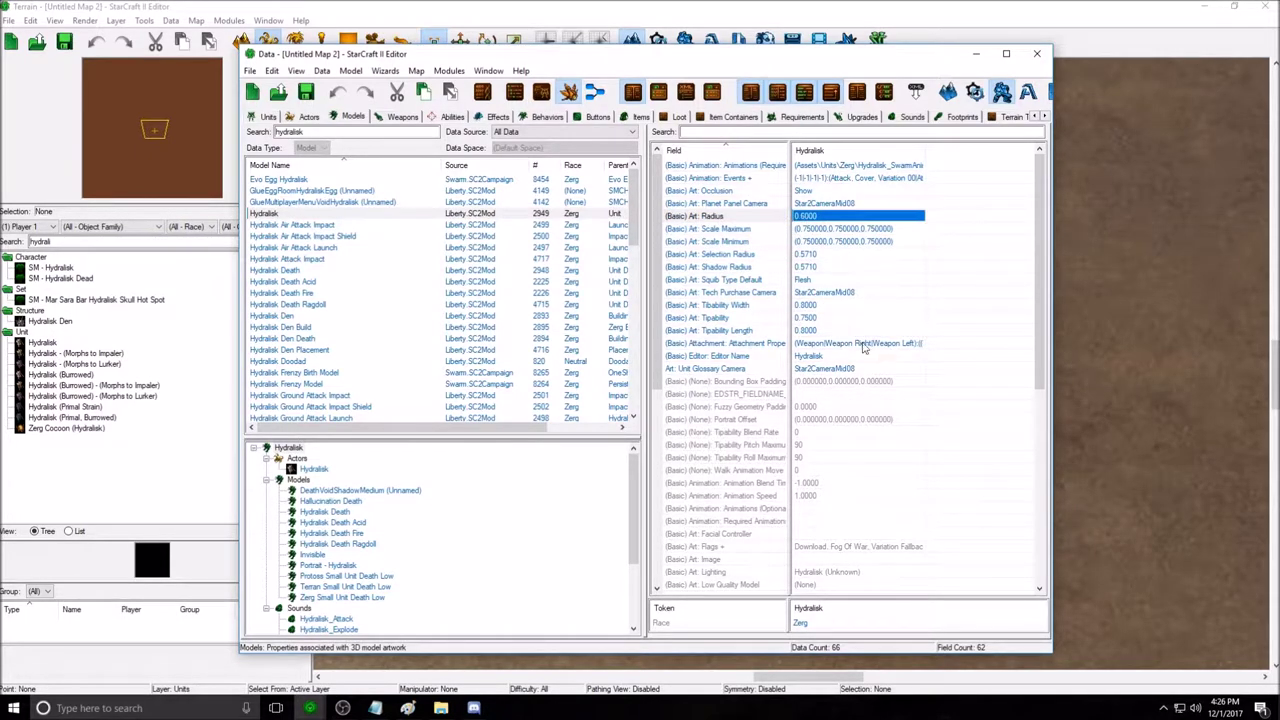
click(818, 254)
click(818, 267)
click(818, 217)
click(810, 255)
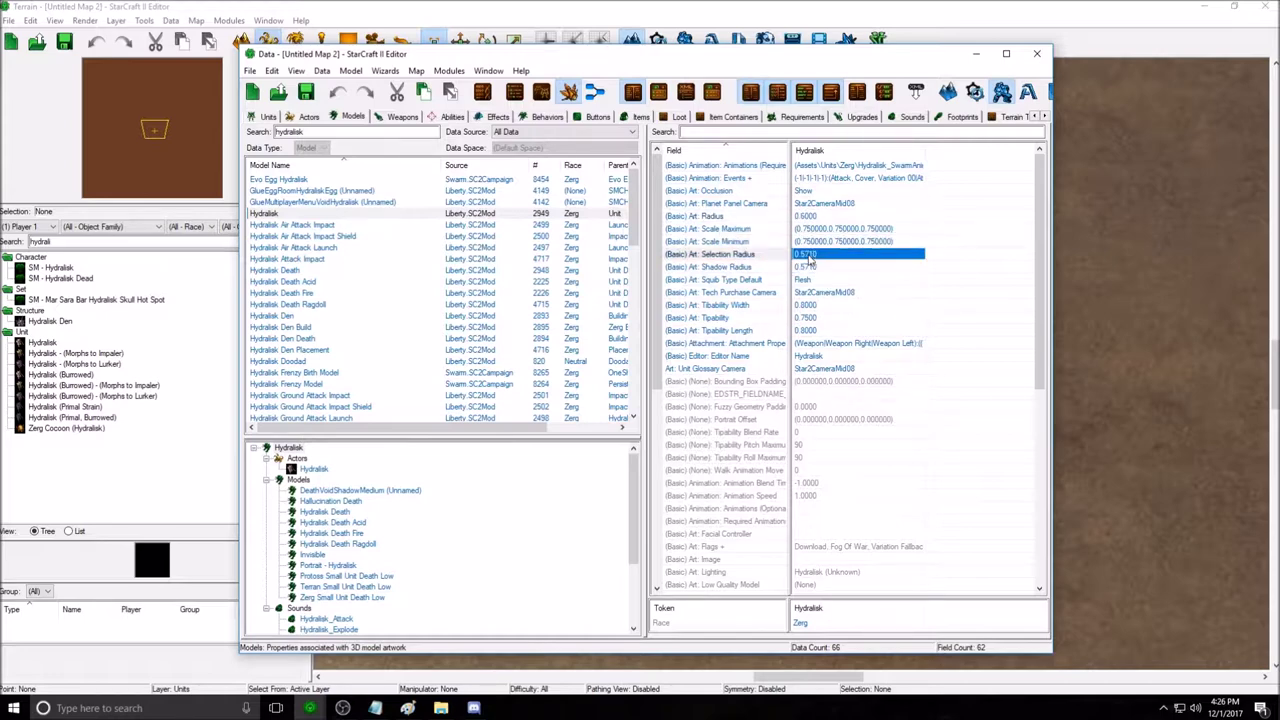
click(801, 266)
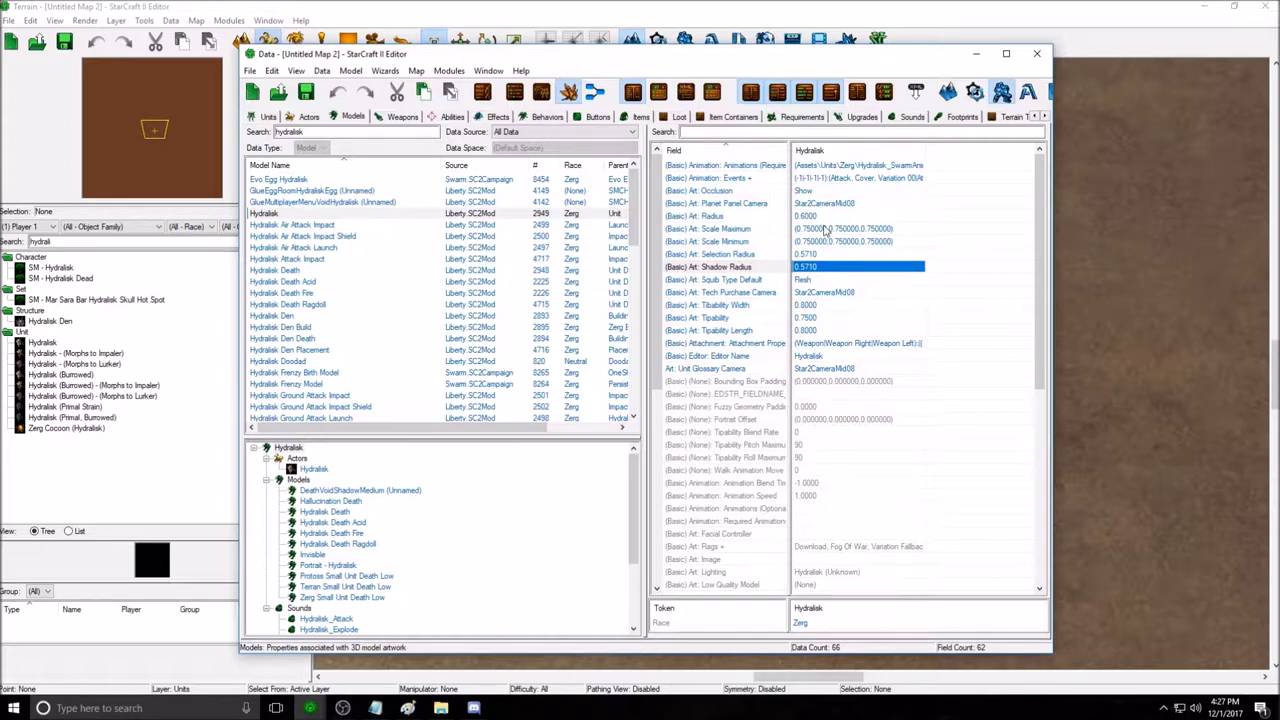
Inspect the Hydralisk model's Scale Minimum and Scale Maximum values and descriptions.
click(742, 240)
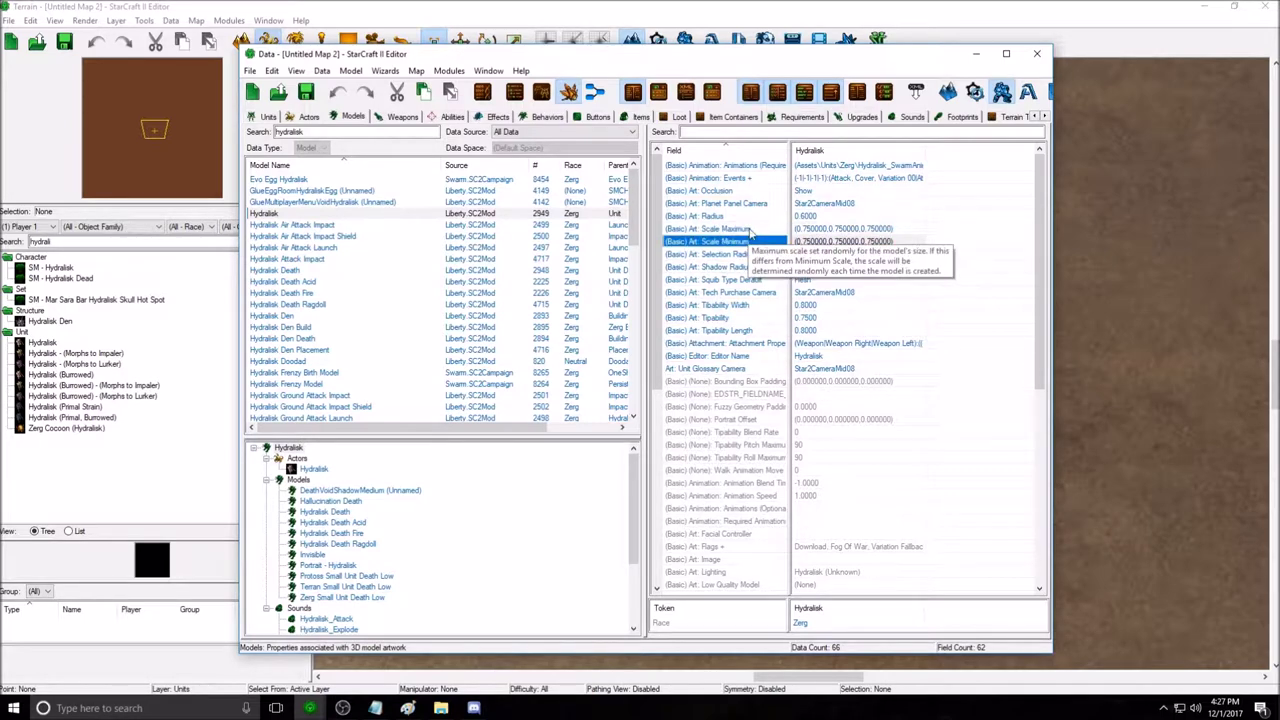
click(750, 230)
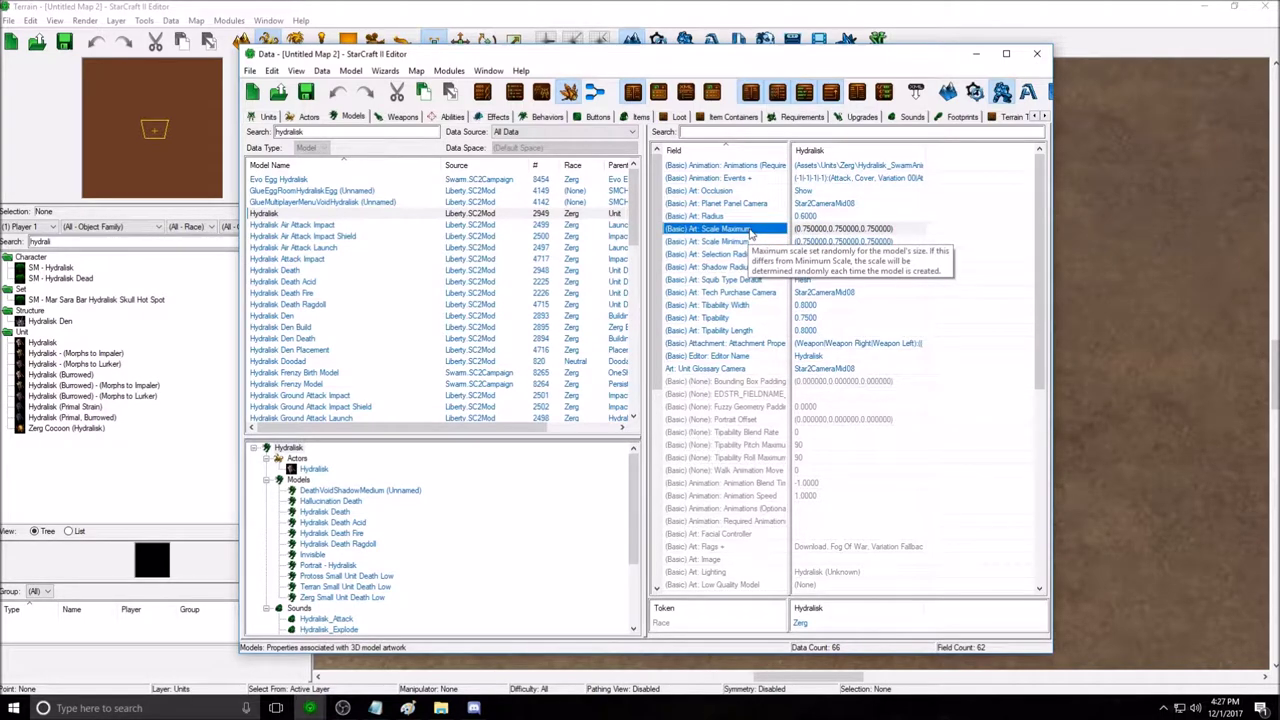
click(866, 242)
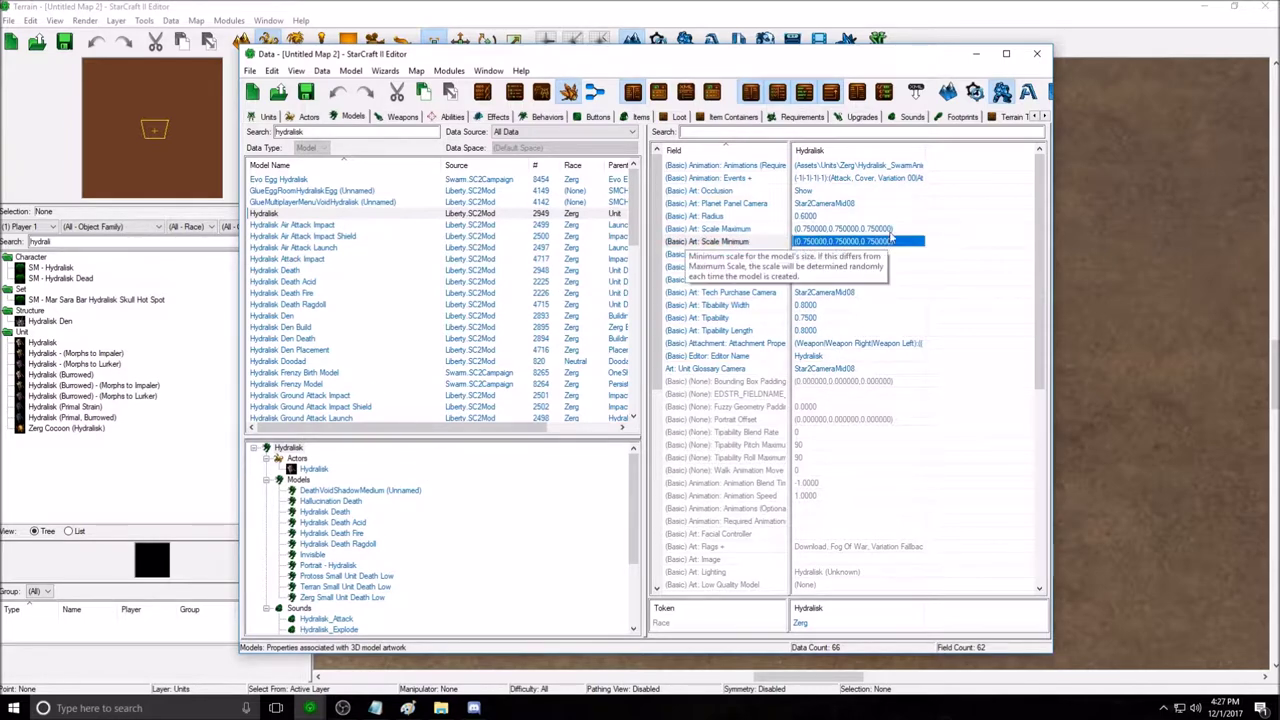
click(851, 229)
click(822, 243)
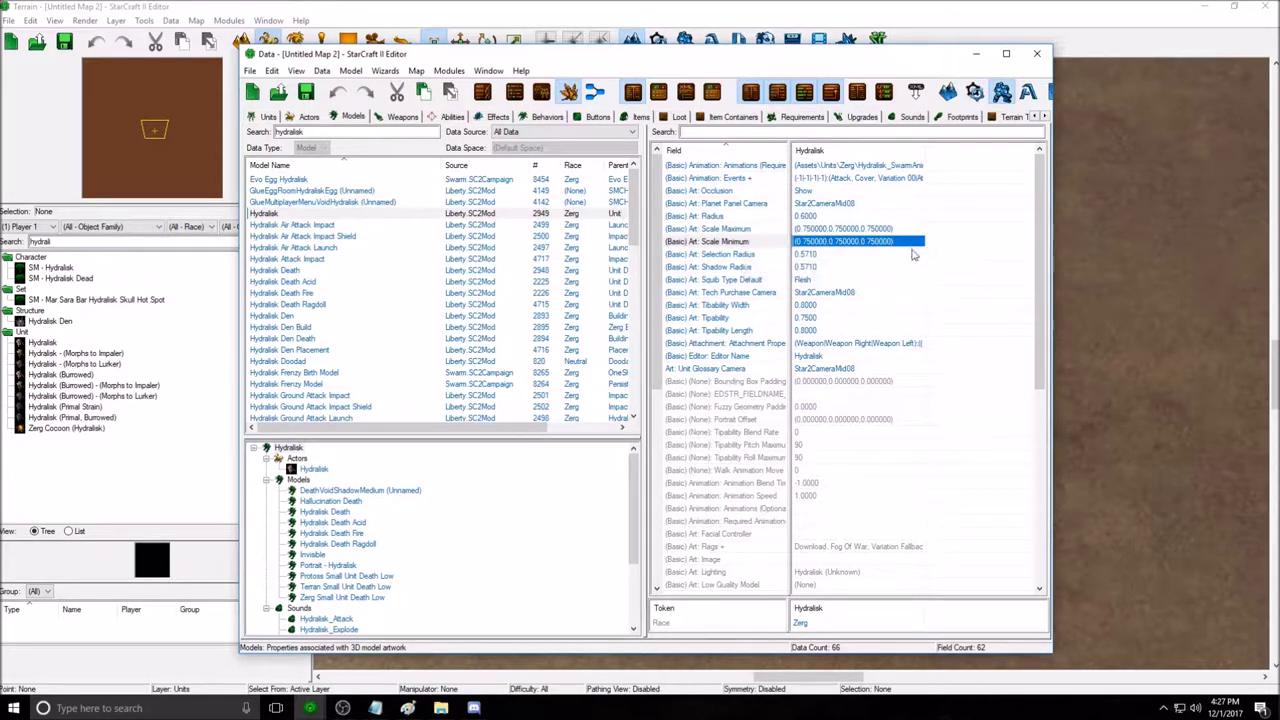
click(836, 230)
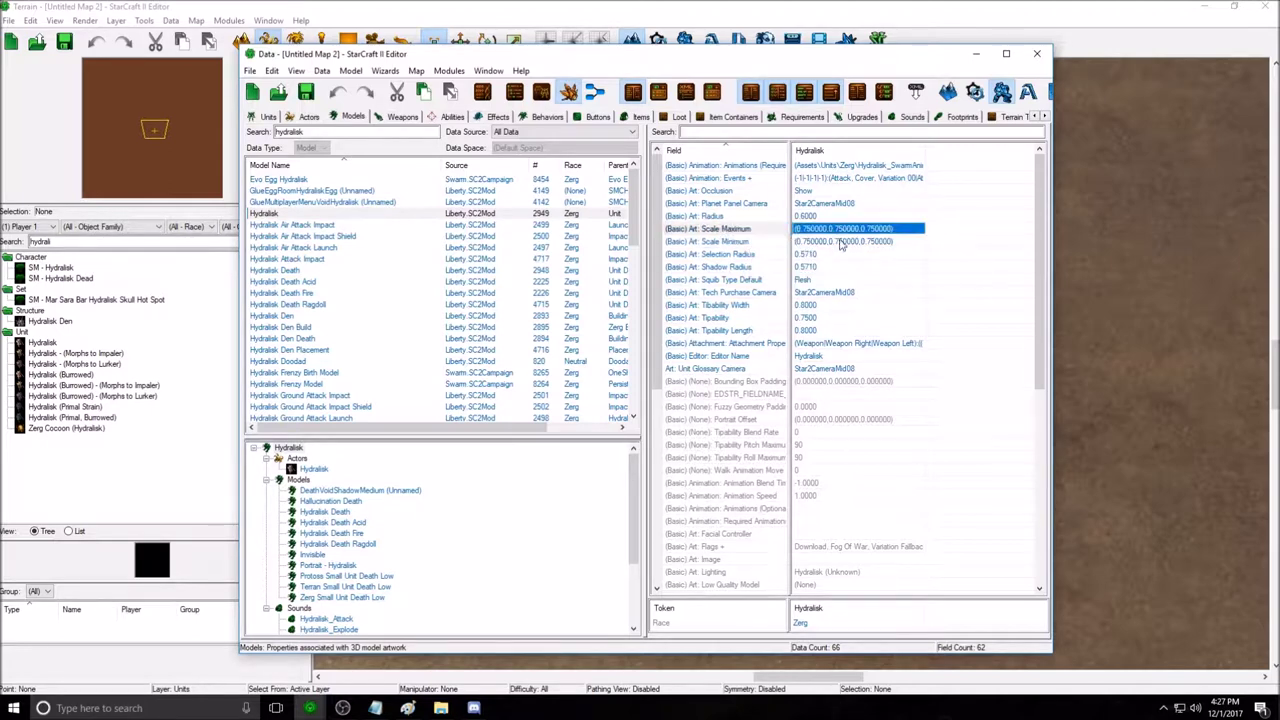
click(851, 243)
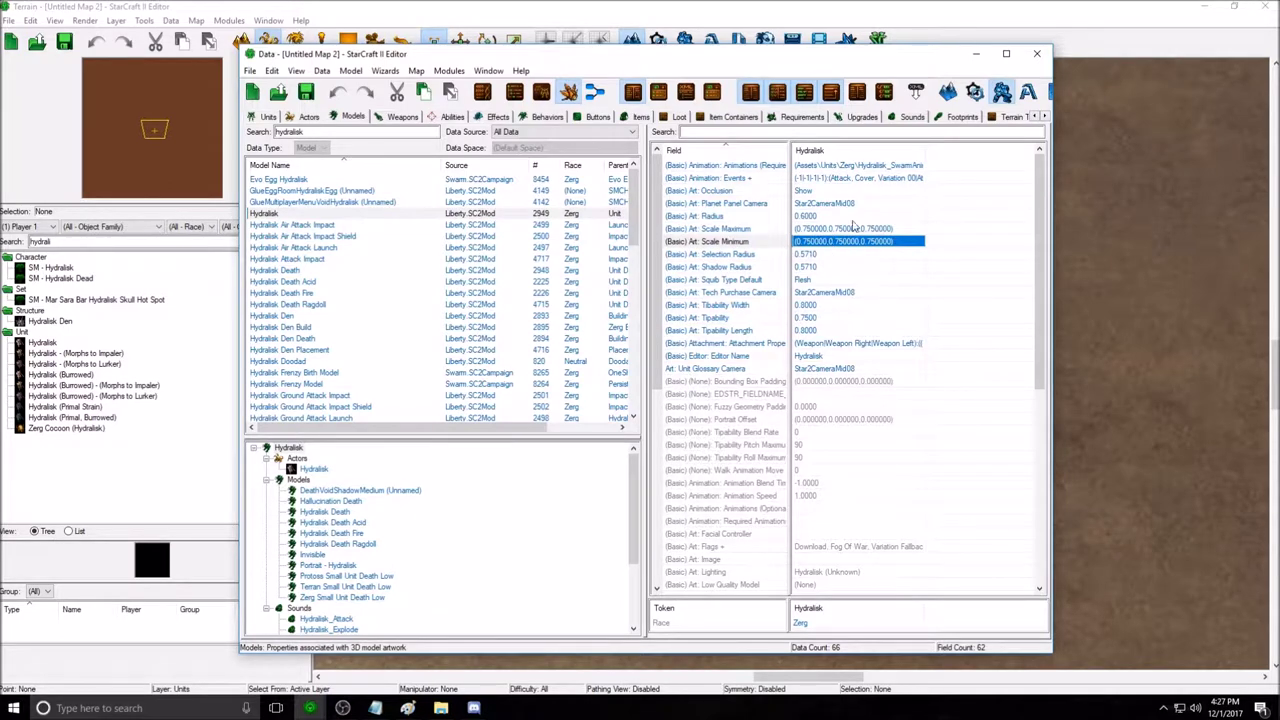
click(737, 230)
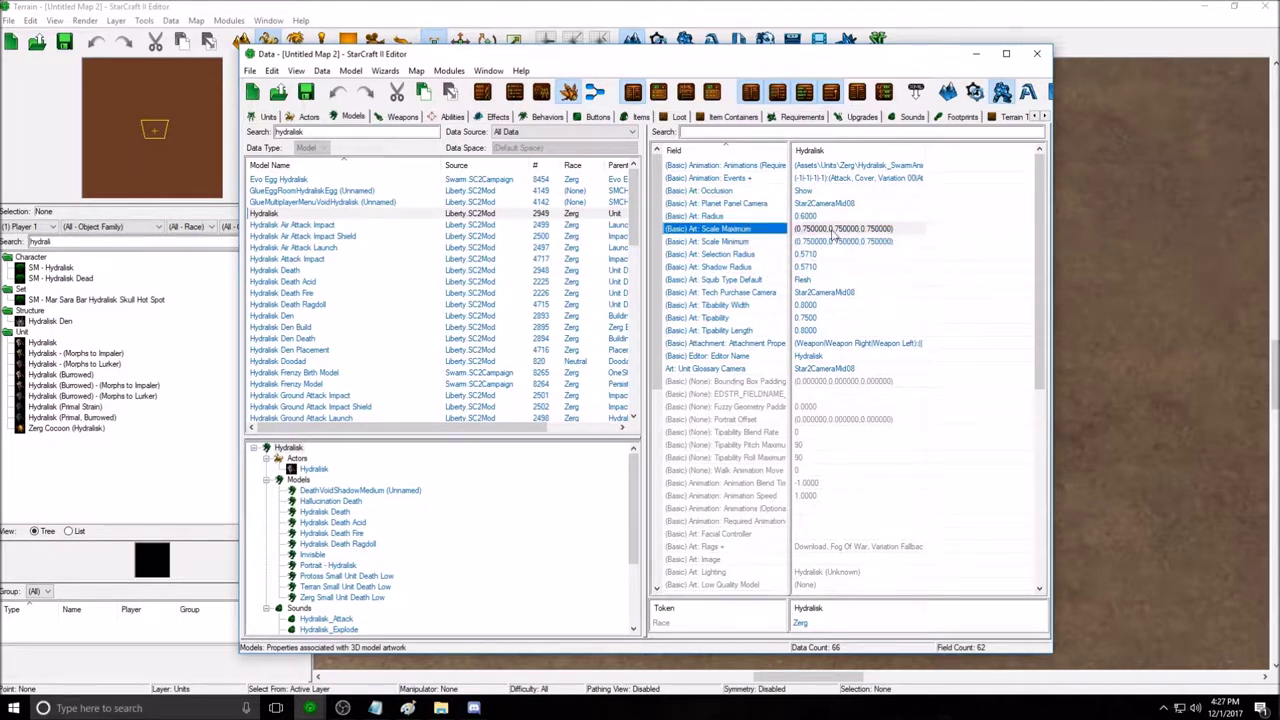
Inspect the Tipability and Tipability Length field values.
click(826, 320)
click(824, 342)
click(831, 303)
click(828, 319)
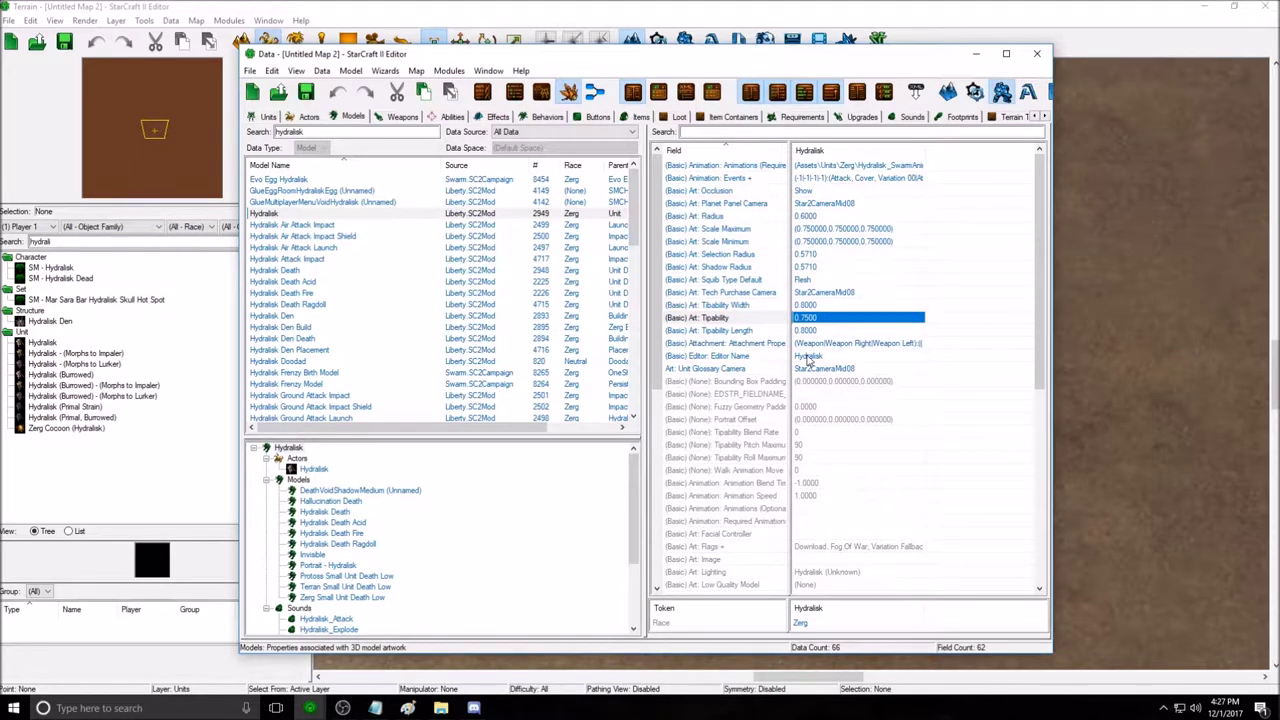
click(808, 357)
click(816, 369)
click(848, 331)
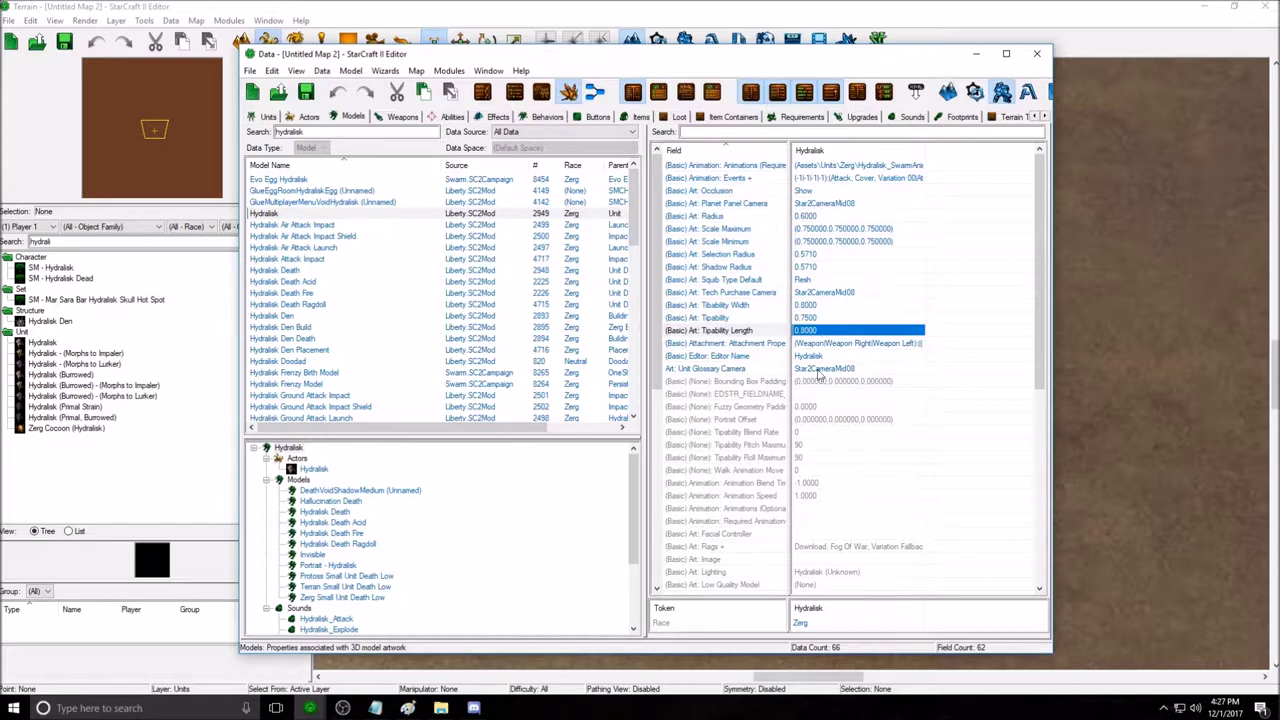
Open the Art: Model value in Object Values to preview Hydralisk.m3.
scroll(785, 390, down, 5)
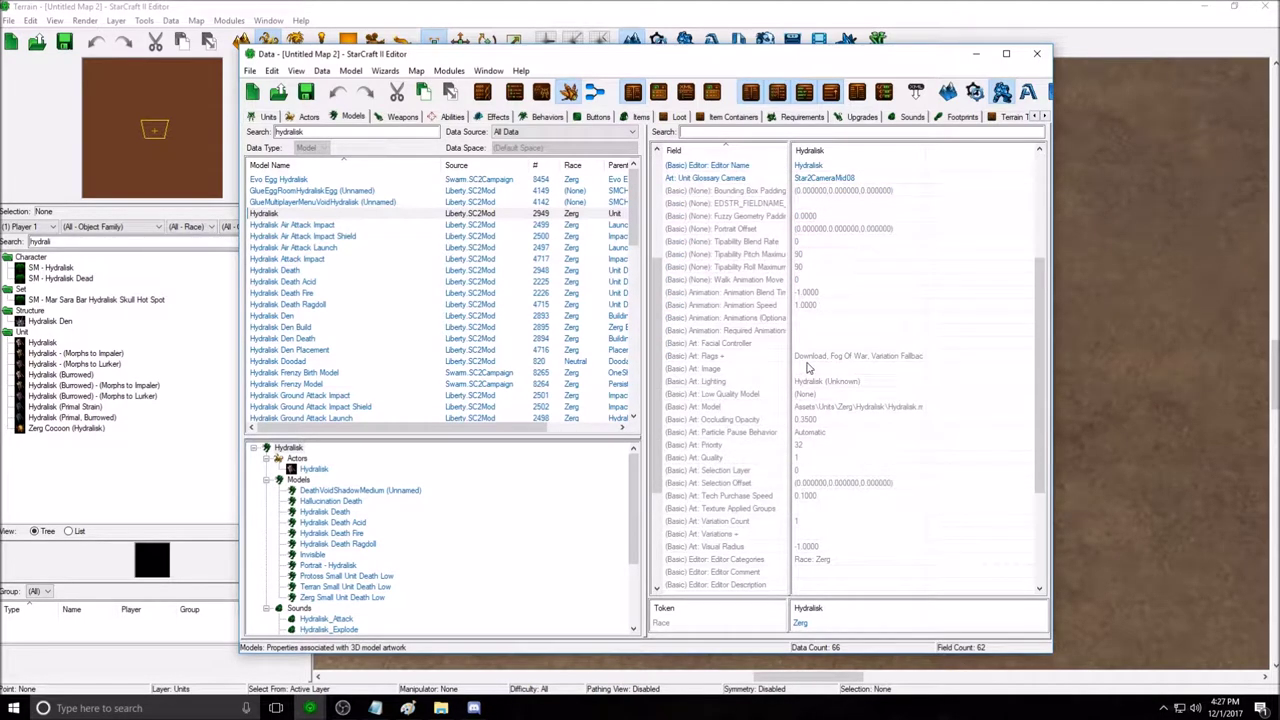
scroll(808, 368, down, 1)
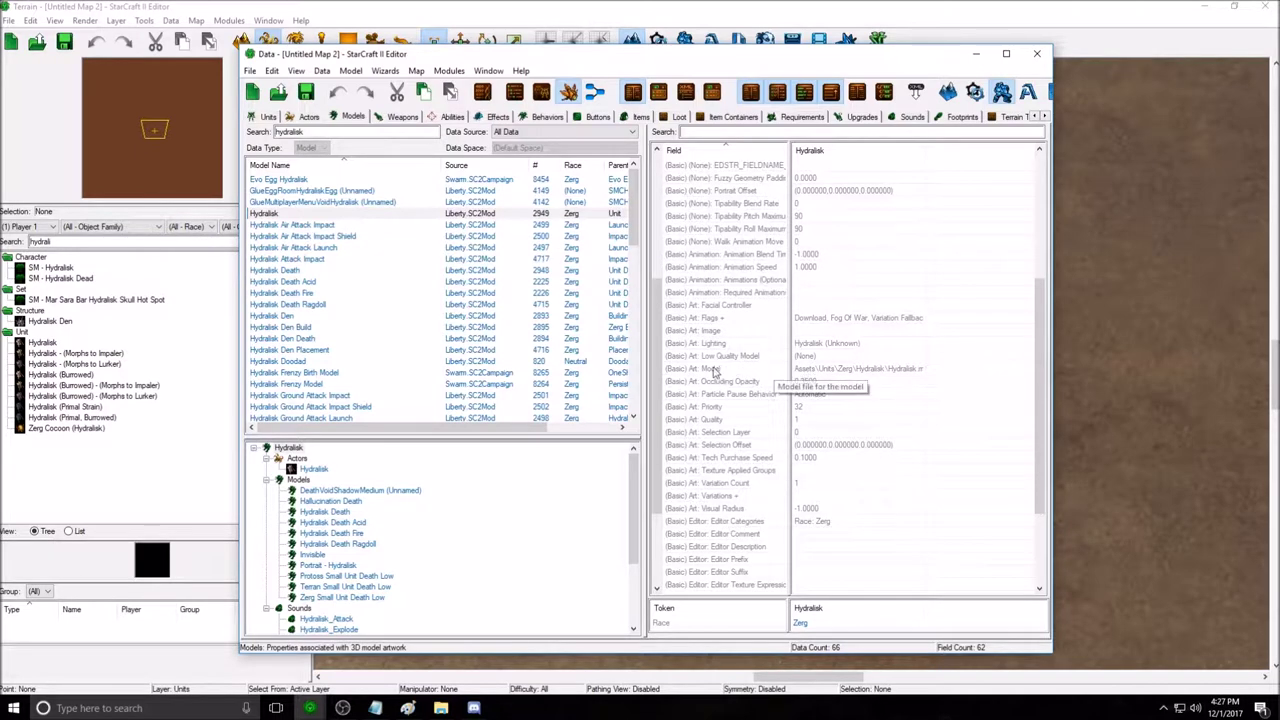
click(760, 370)
double_click(848, 374)
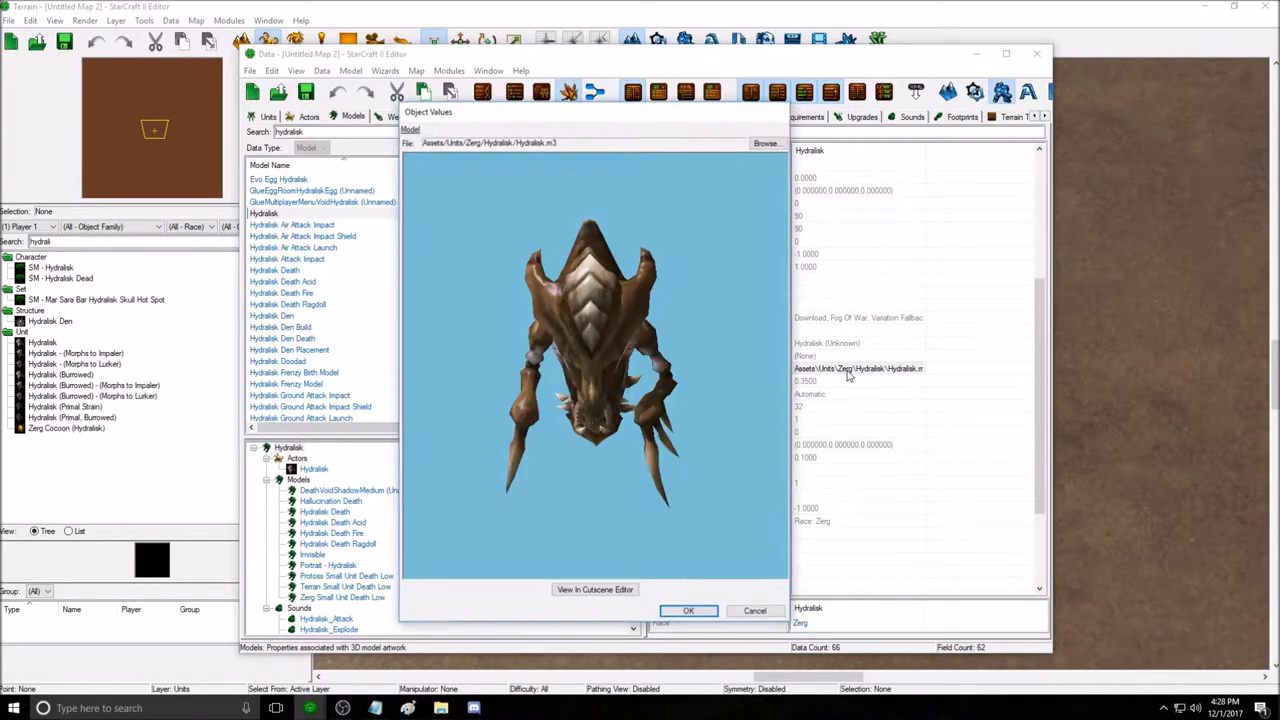
drag(596, 112, 541, 74)
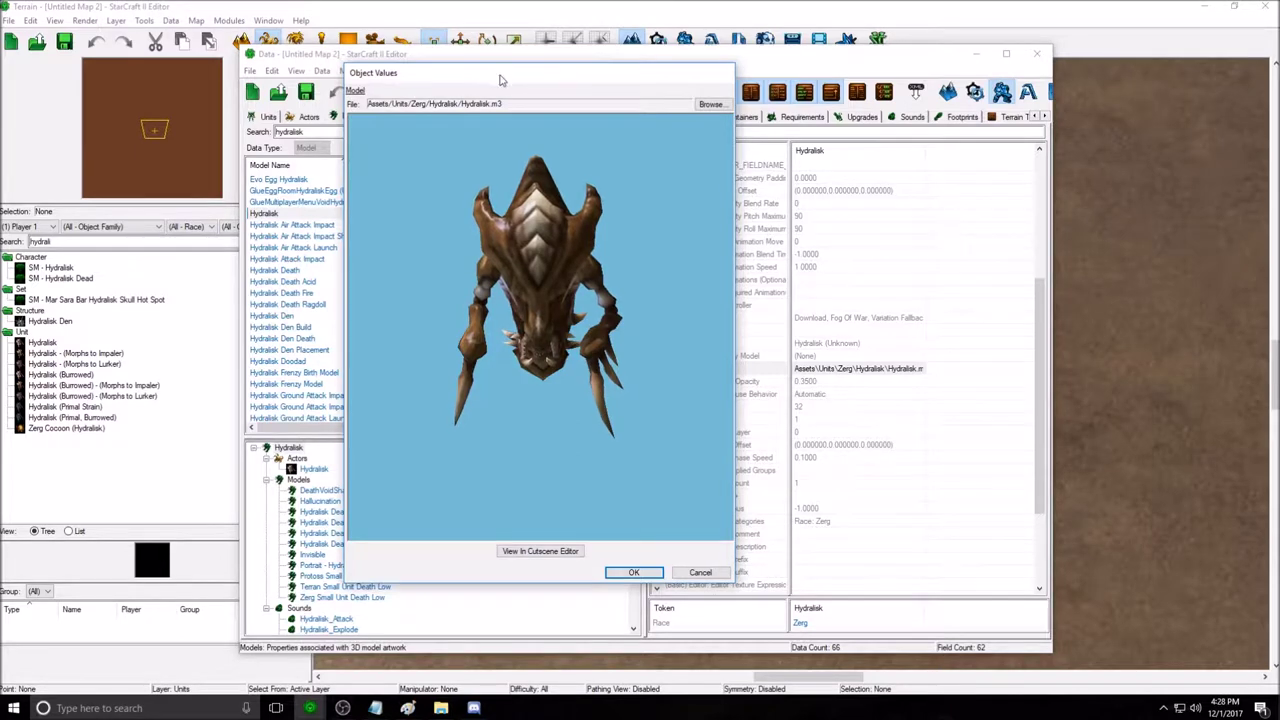
drag(501, 80, 588, 90)
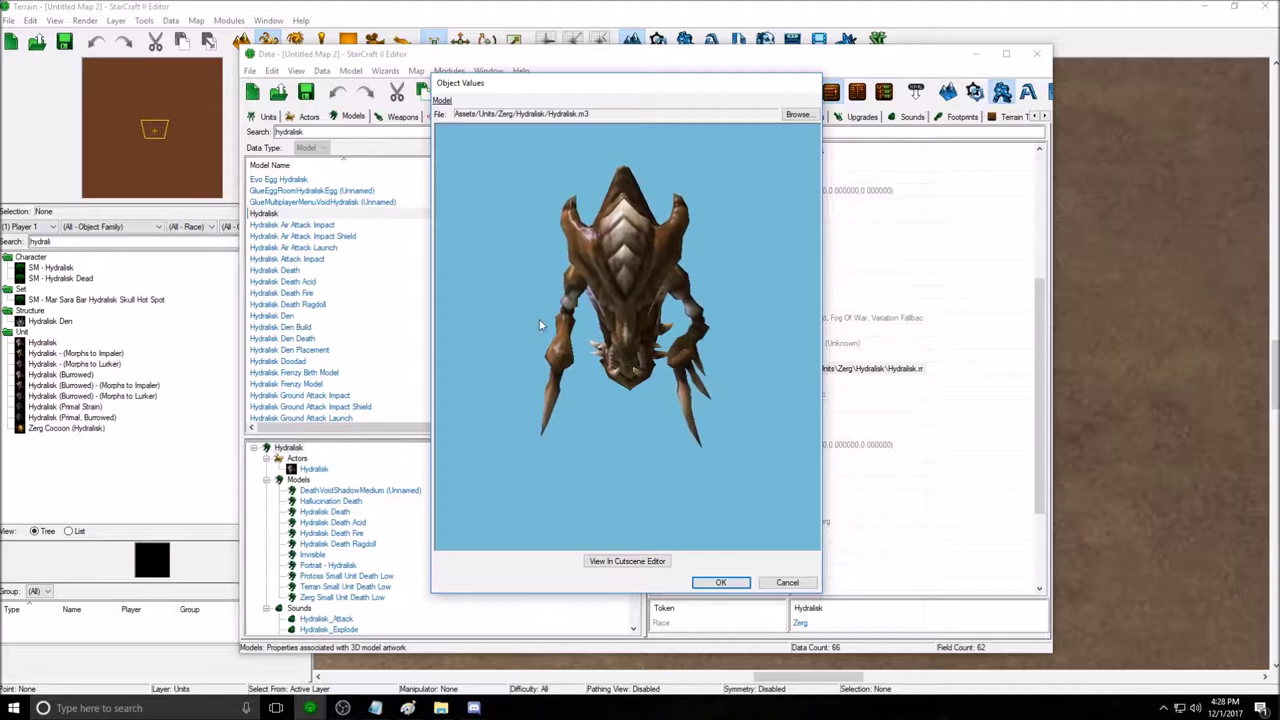
click(797, 115)
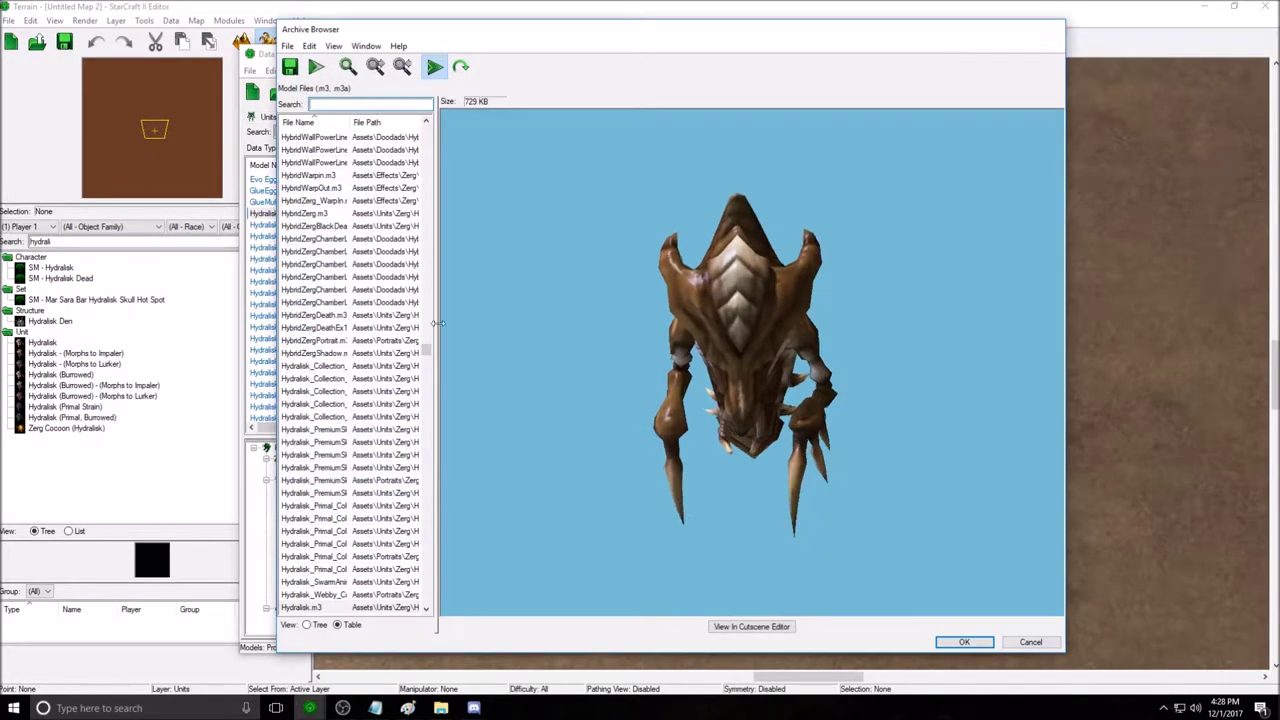
Step up through the hybrid Zerg model files in the Archive Browser.
click(365, 355)
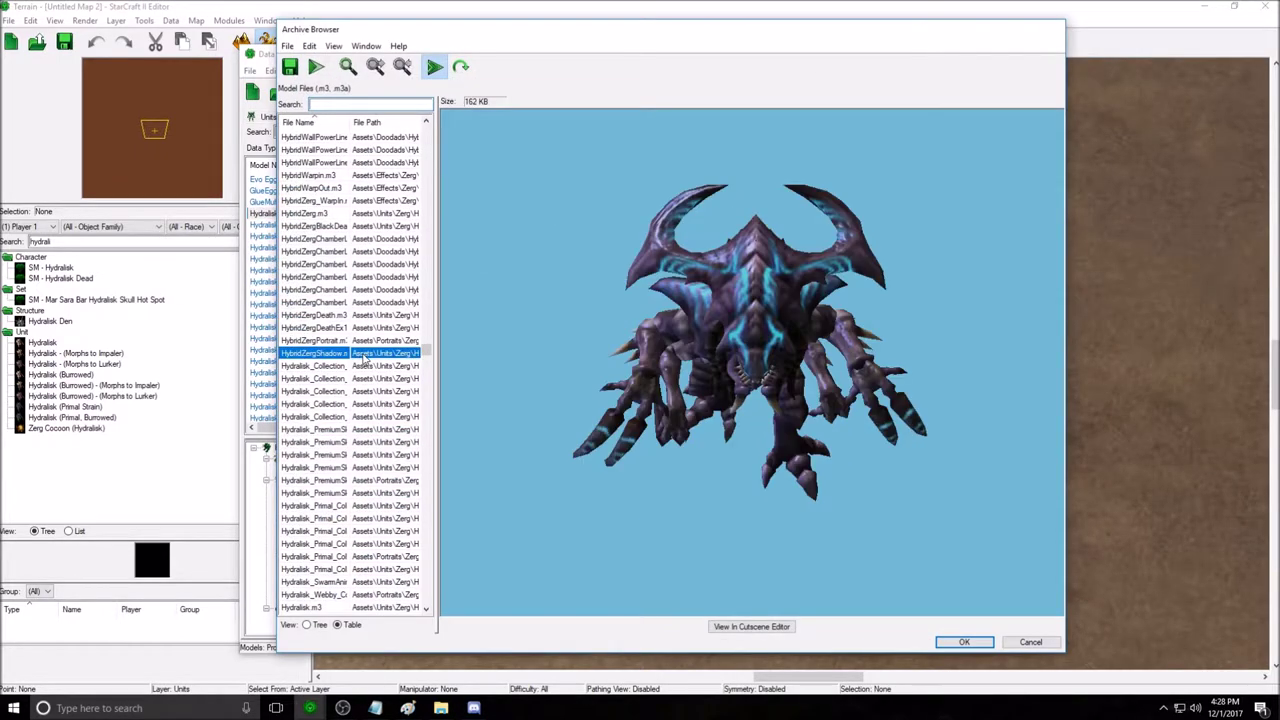
click(354, 340)
click(360, 327)
click(368, 315)
click(376, 303)
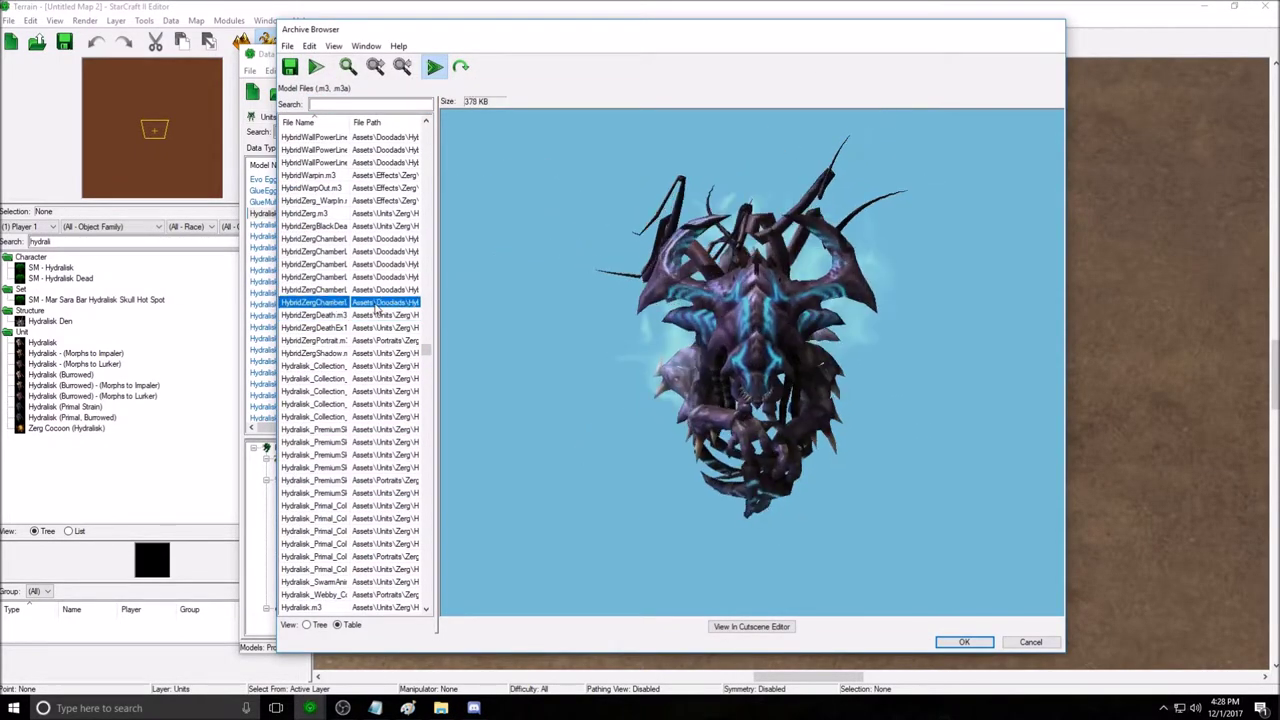
click(376, 289)
click(375, 276)
click(375, 251)
click(374, 226)
click(374, 200)
click(374, 188)
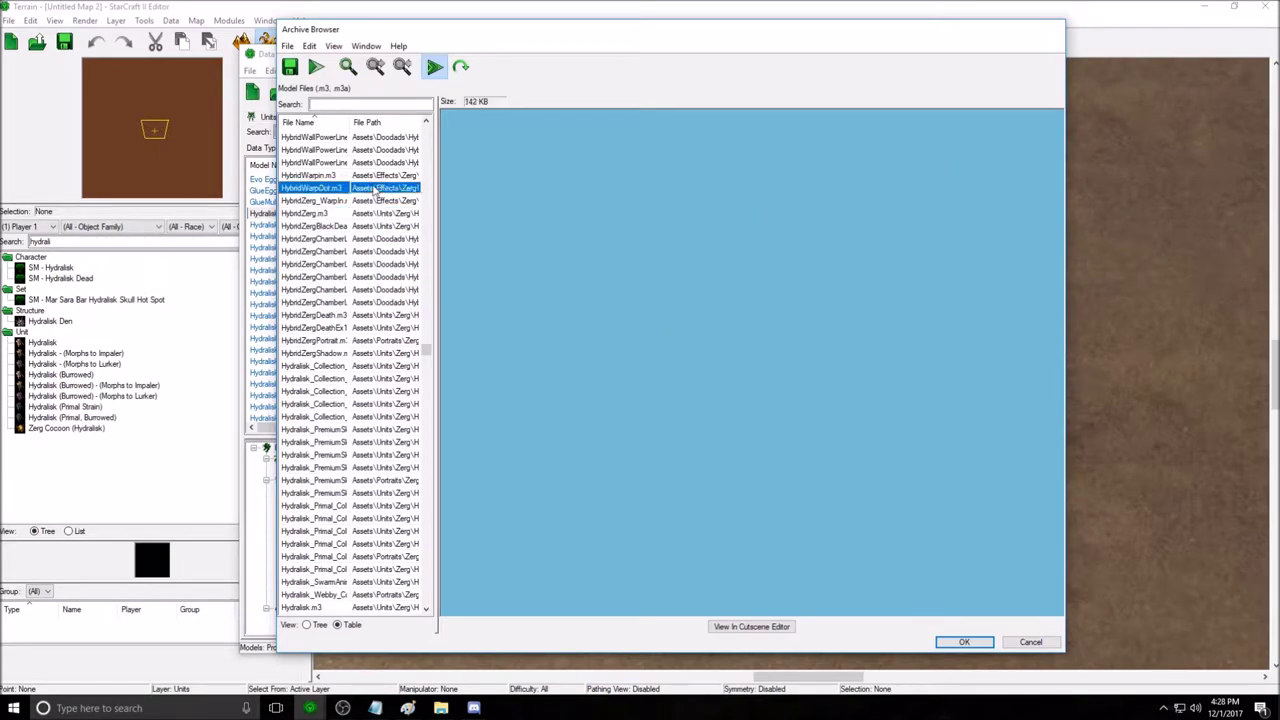
Preview several Hydralisk premium skin models and reposition the model in the preview.
click(374, 200)
click(376, 238)
click(378, 353)
click(379, 366)
click(380, 416)
click(381, 429)
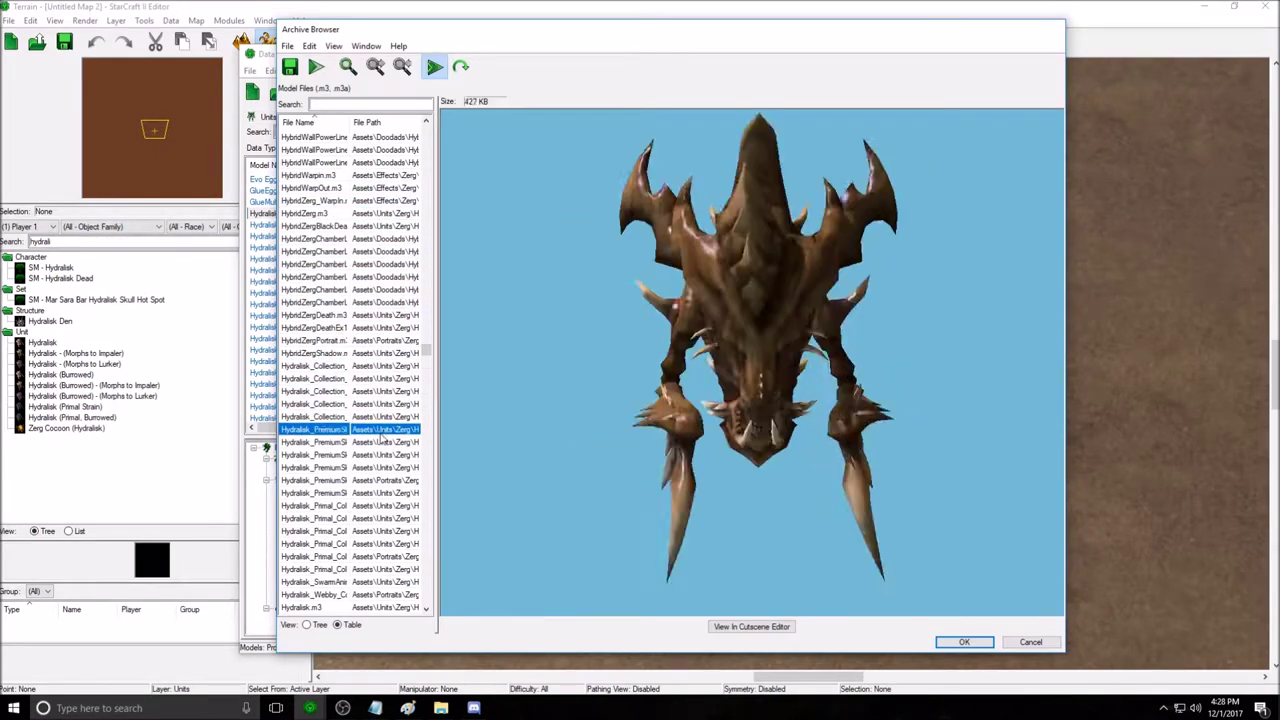
click(383, 492)
scroll(383, 491, down, 6)
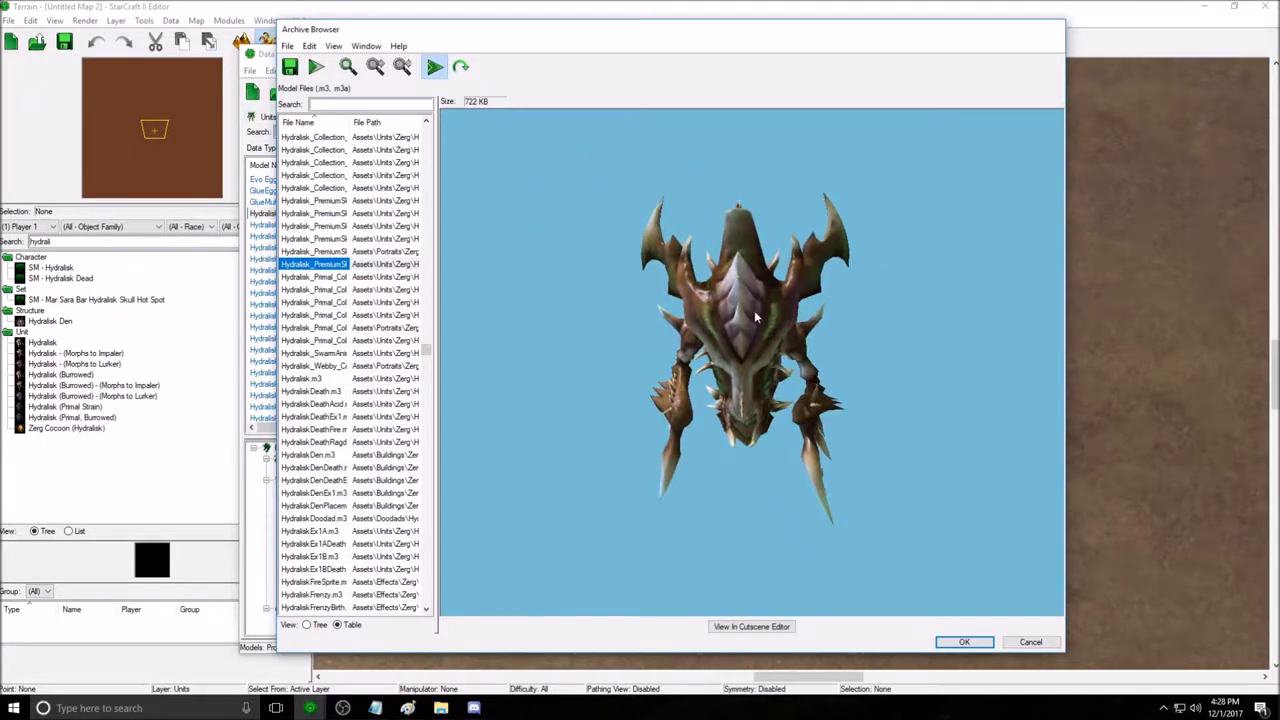
middle_drag(757, 318, 696, 287)
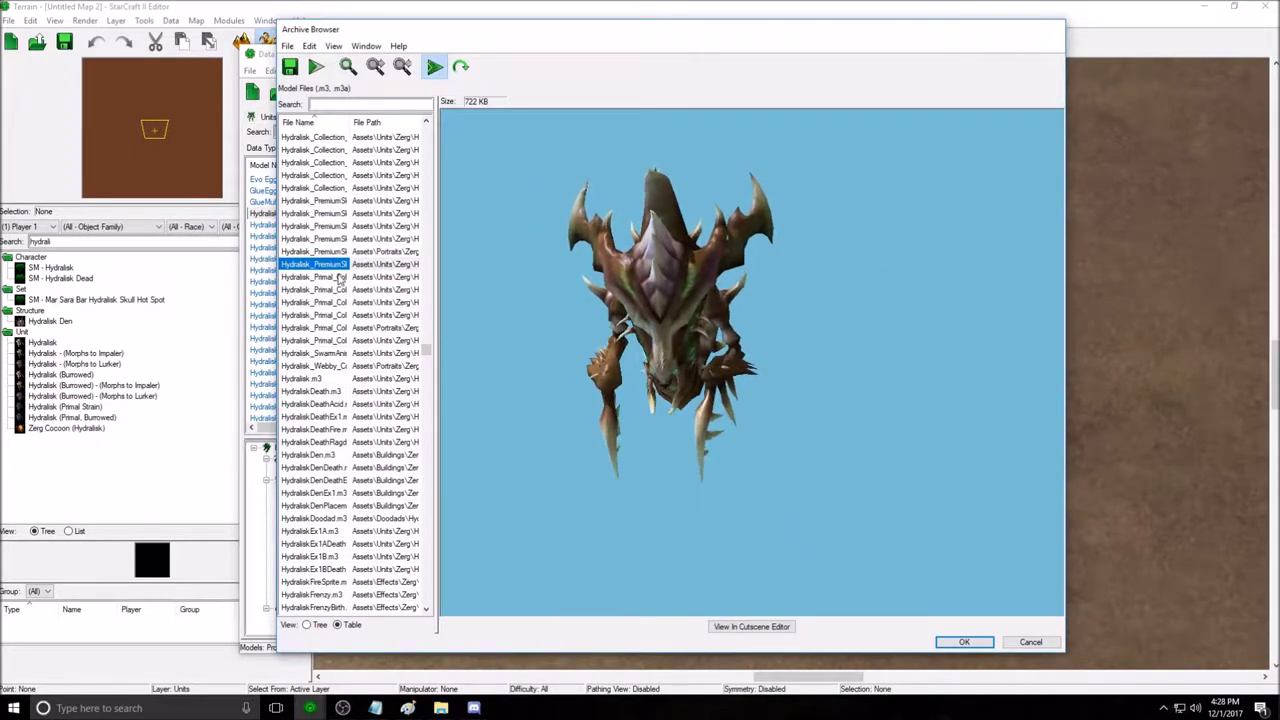
Preview the Hydralisk primal collection models, including the burning and green variants.
click(338, 290)
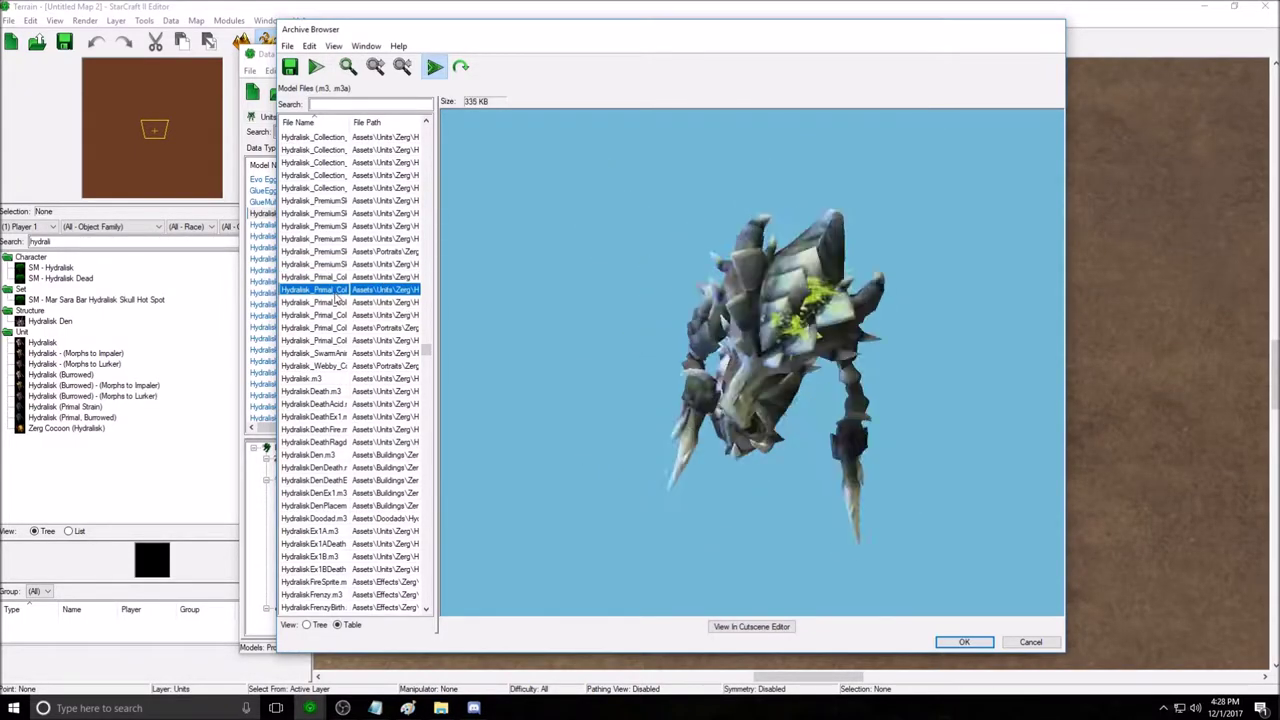
click(338, 327)
click(338, 340)
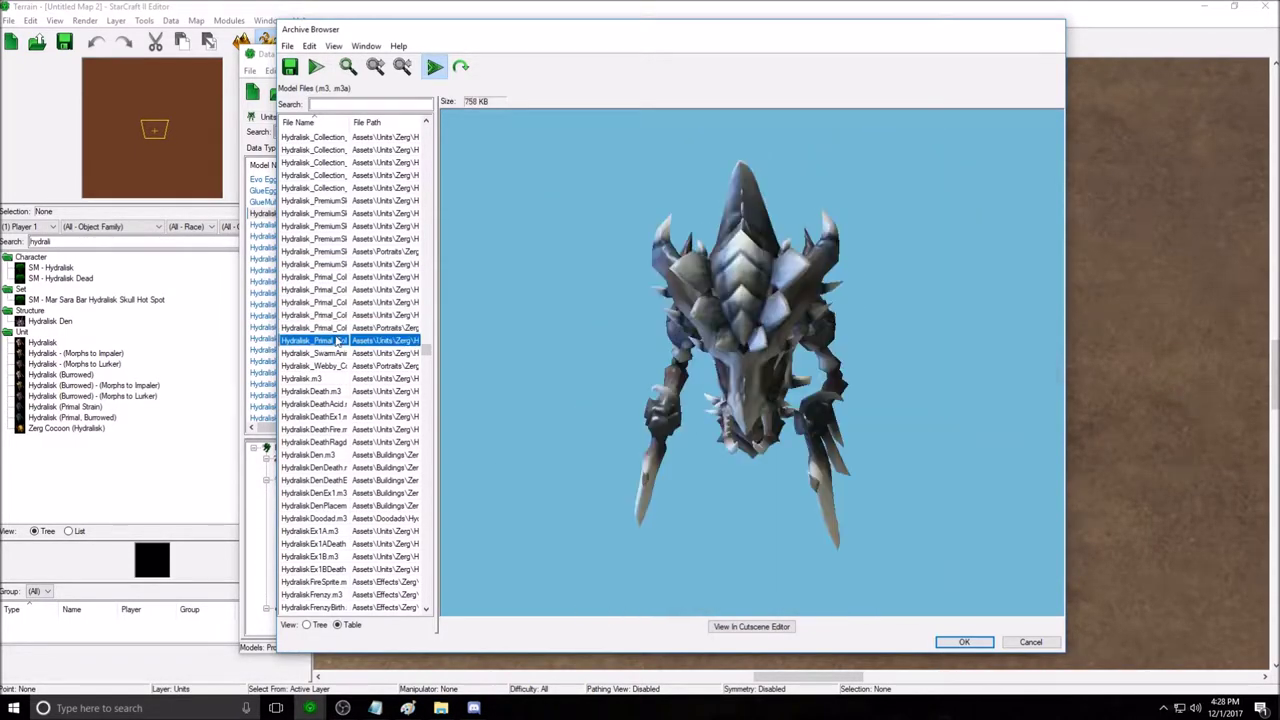
click(340, 352)
click(341, 343)
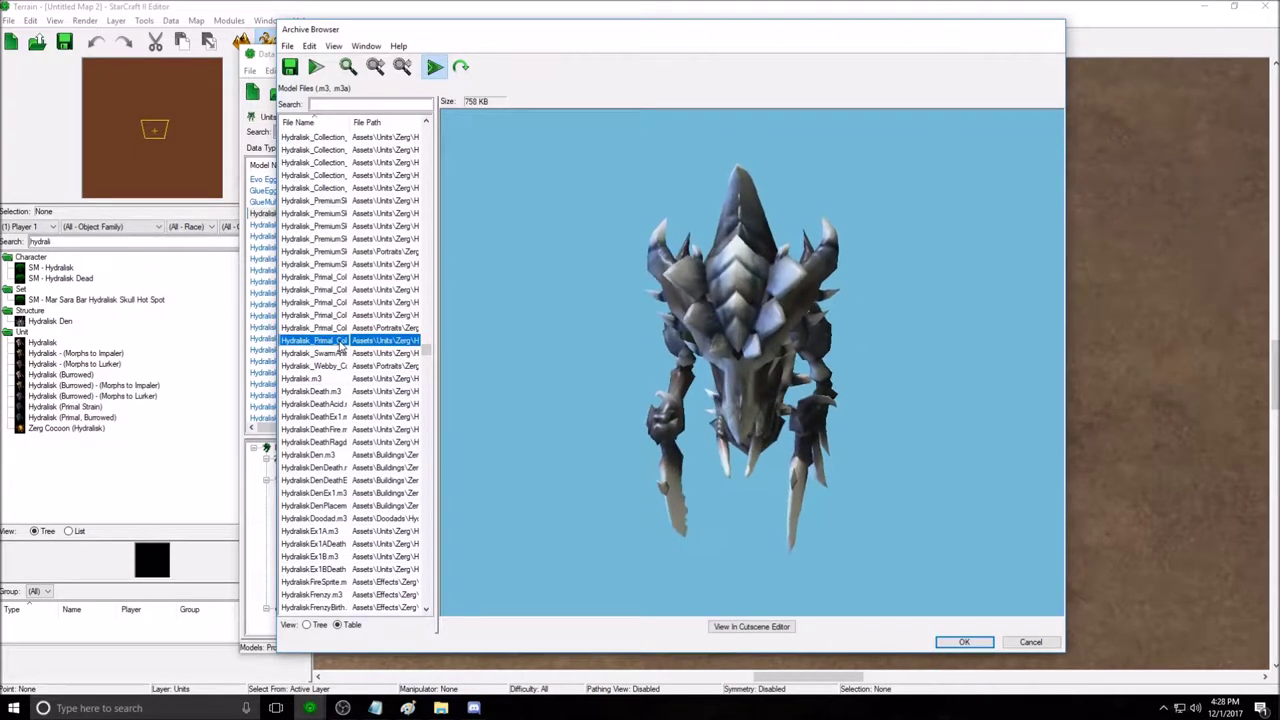
click(341, 327)
click(341, 315)
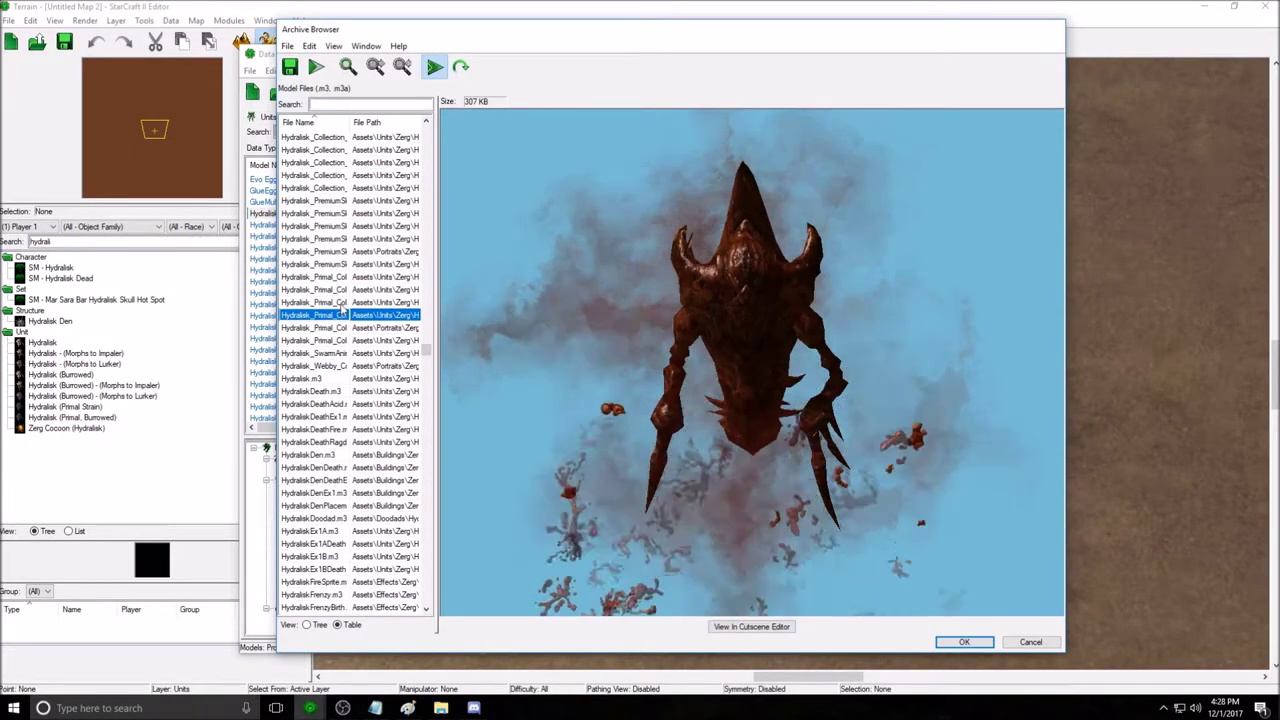
click(342, 302)
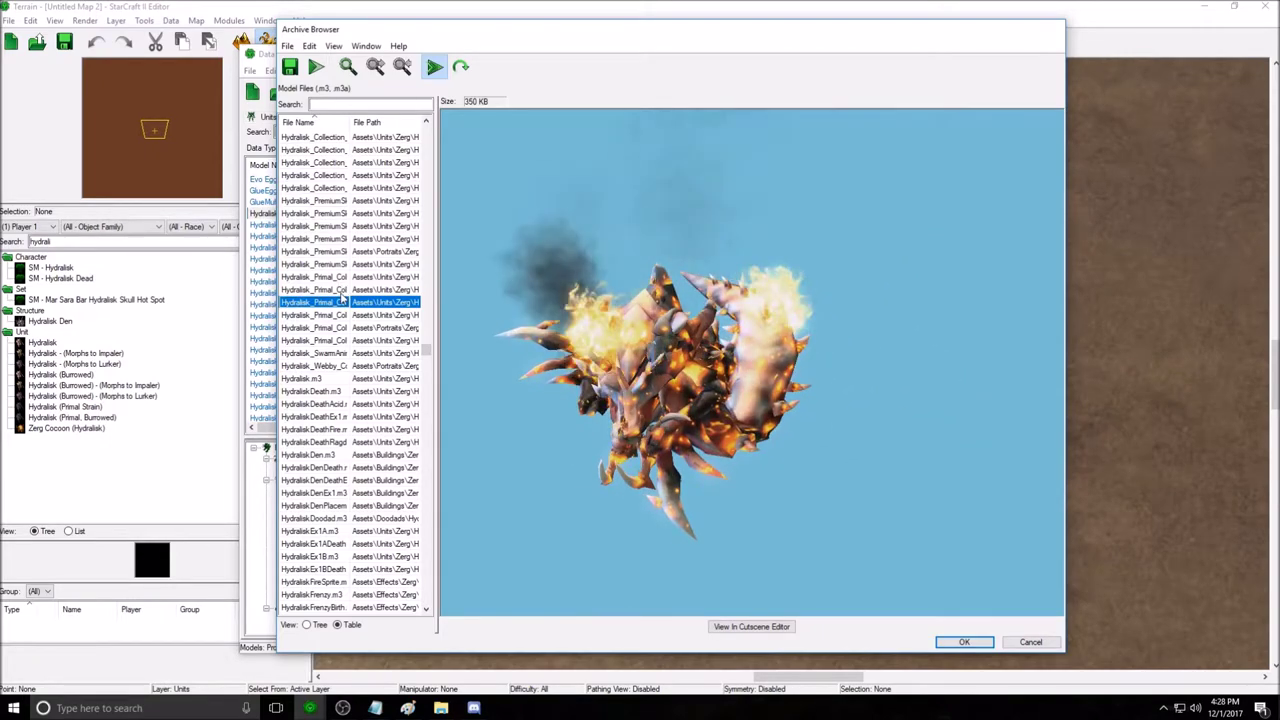
click(342, 289)
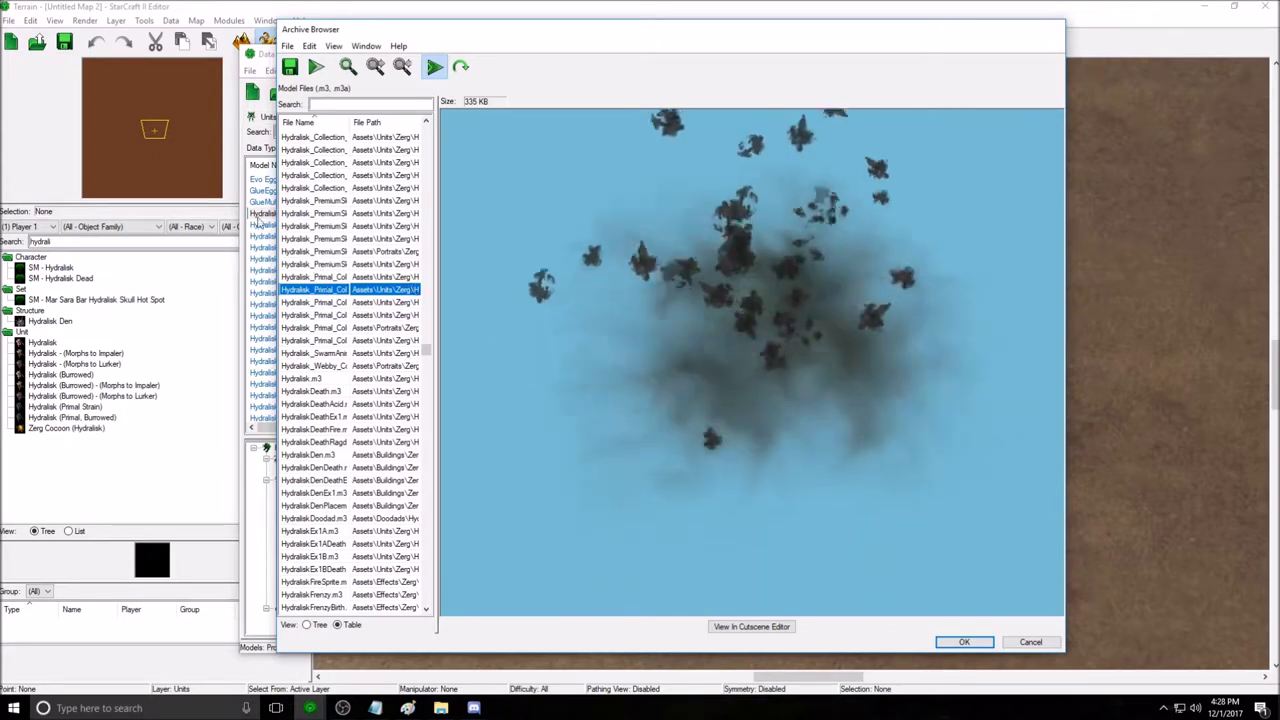
click(352, 290)
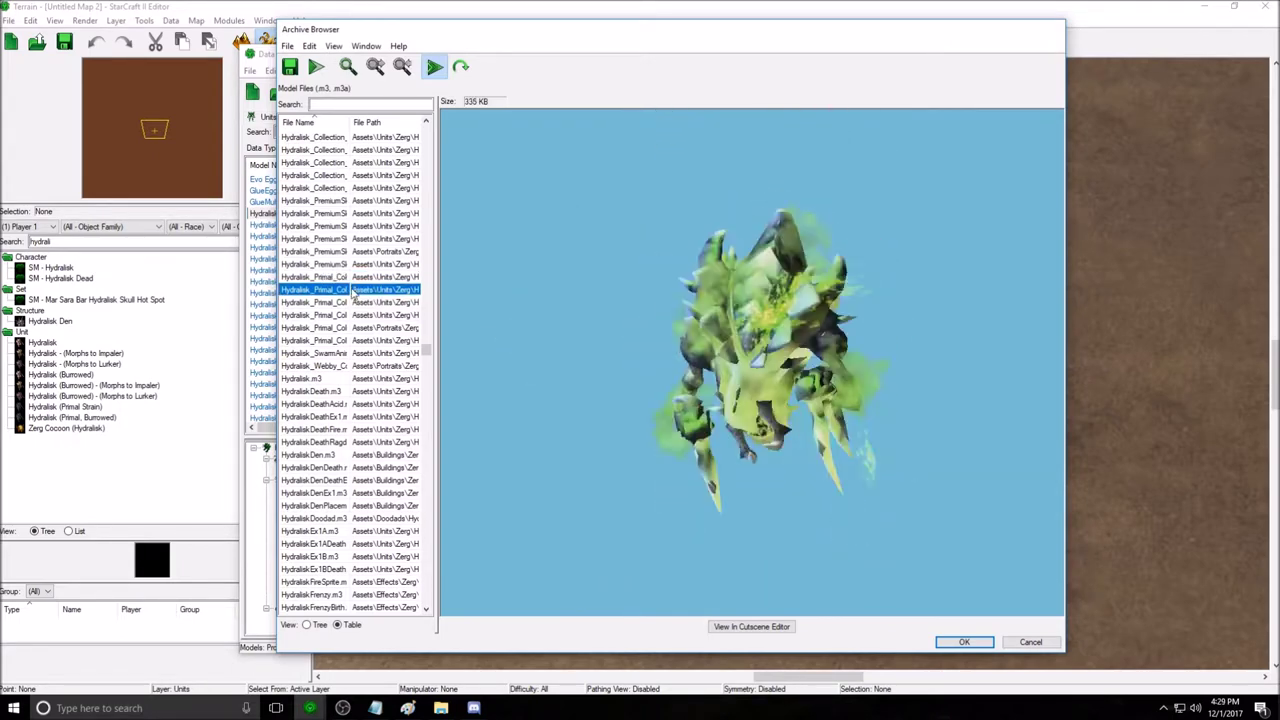
click(354, 302)
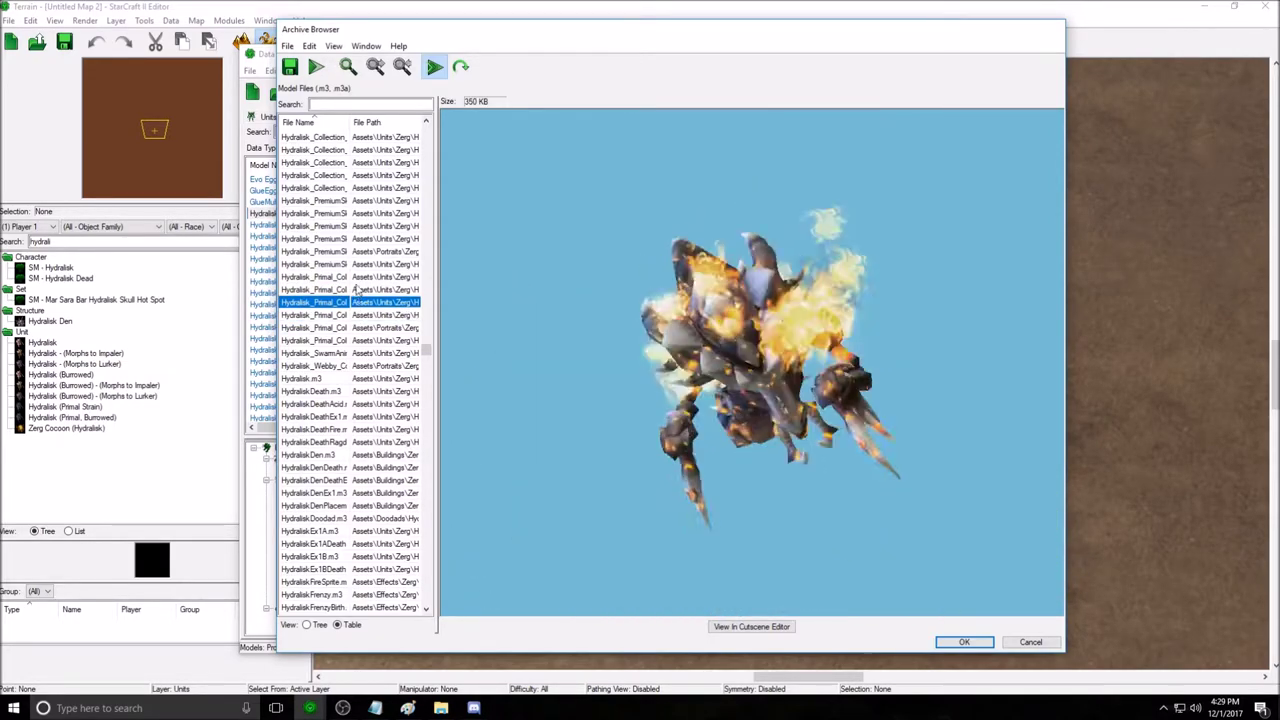
Return to the Hydralisk premium skin model (722 KB) and adjust its preview.
click(352, 289)
click(347, 277)
click(341, 265)
click(343, 277)
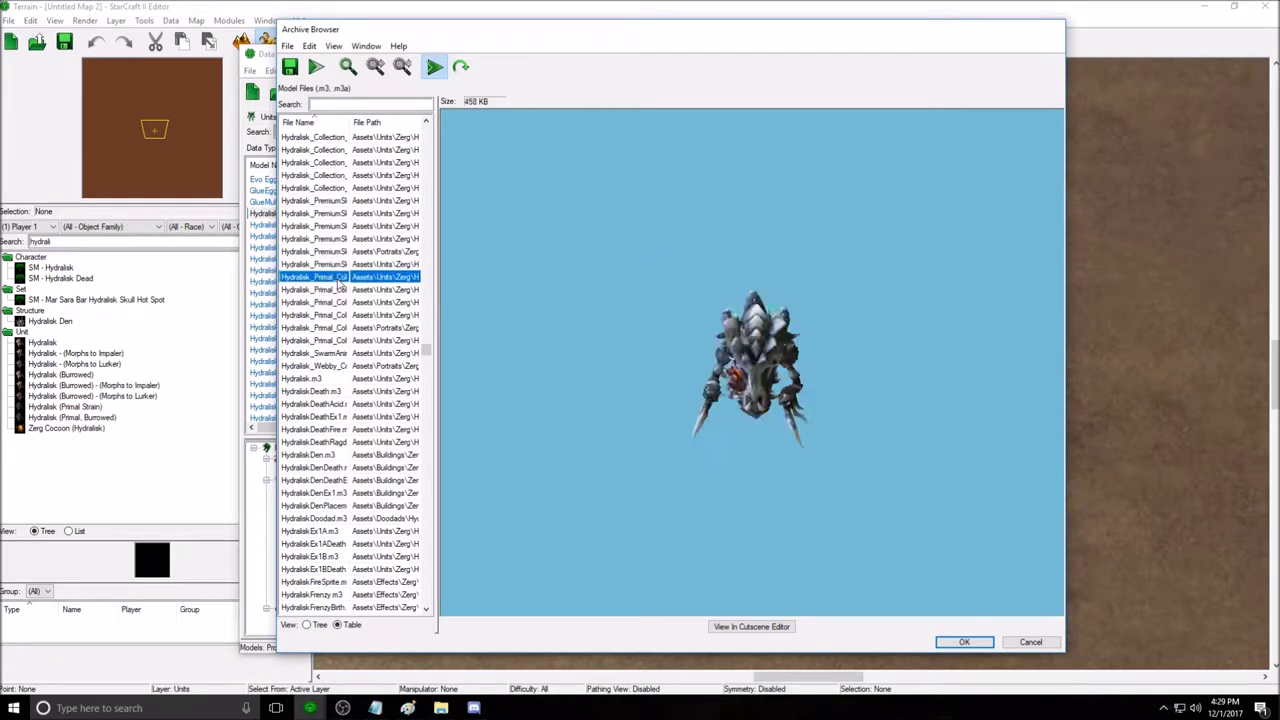
click(388, 341)
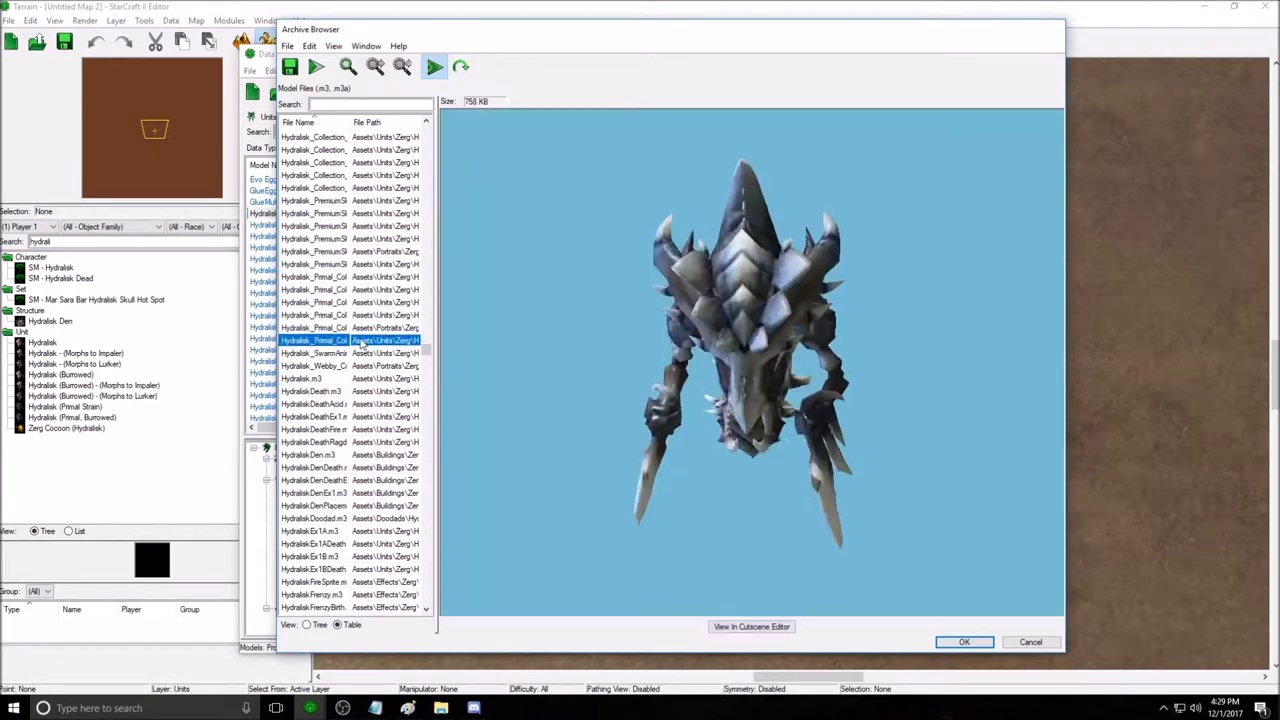
click(382, 328)
click(362, 290)
click(370, 265)
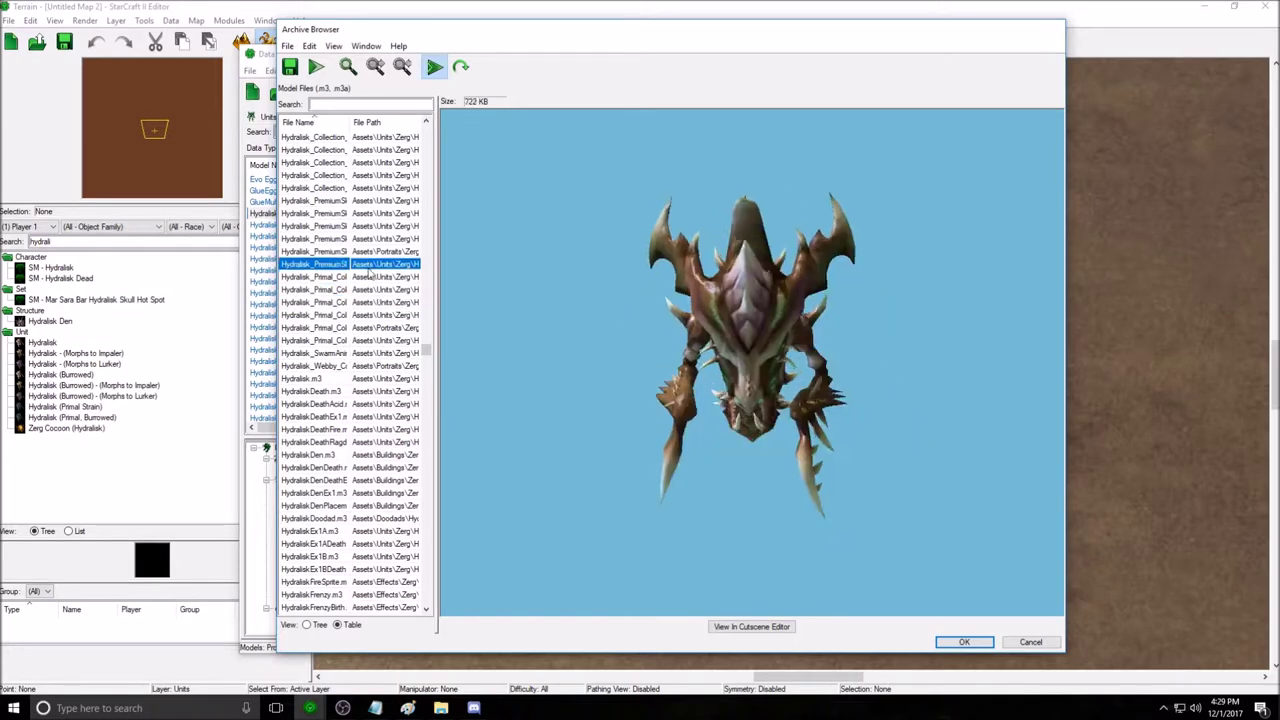
drag(772, 304, 795, 357)
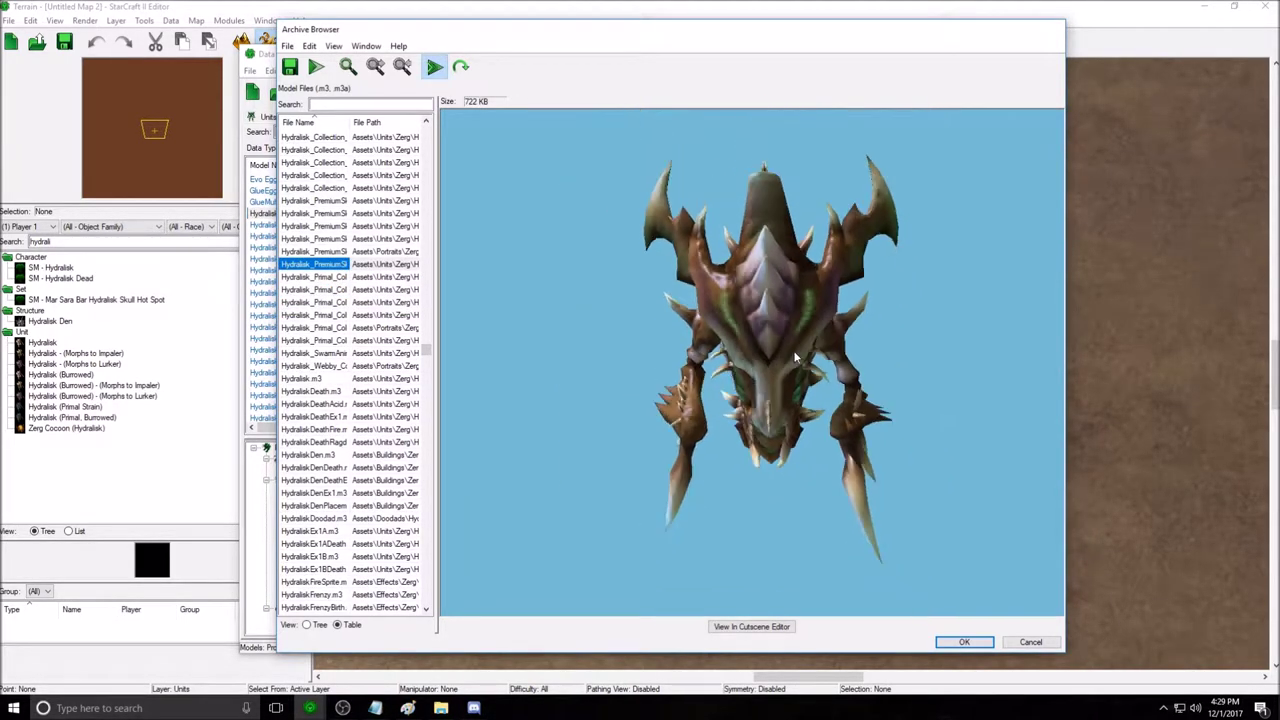
Compare the premium skin portrait and unit models, then accept Hydralisk_PremiumSkin_Noxious.m3.
key(Up)
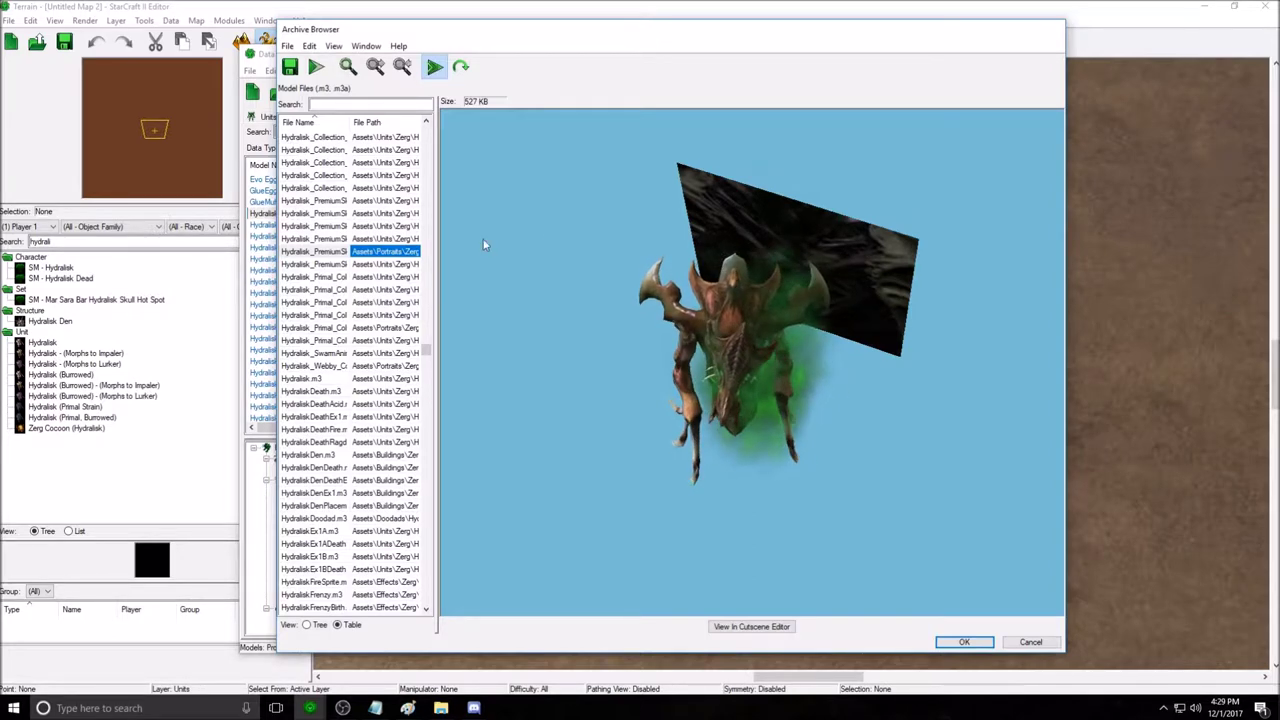
click(340, 264)
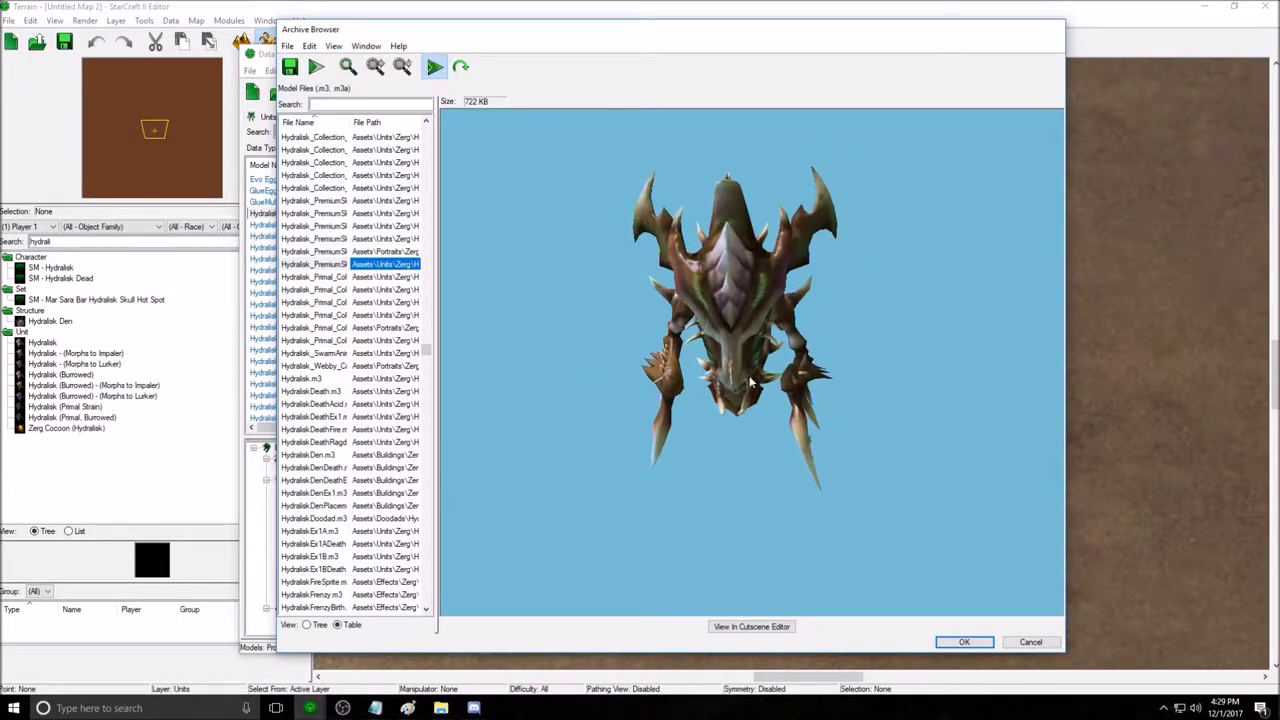
scroll(752, 380, down, 5)
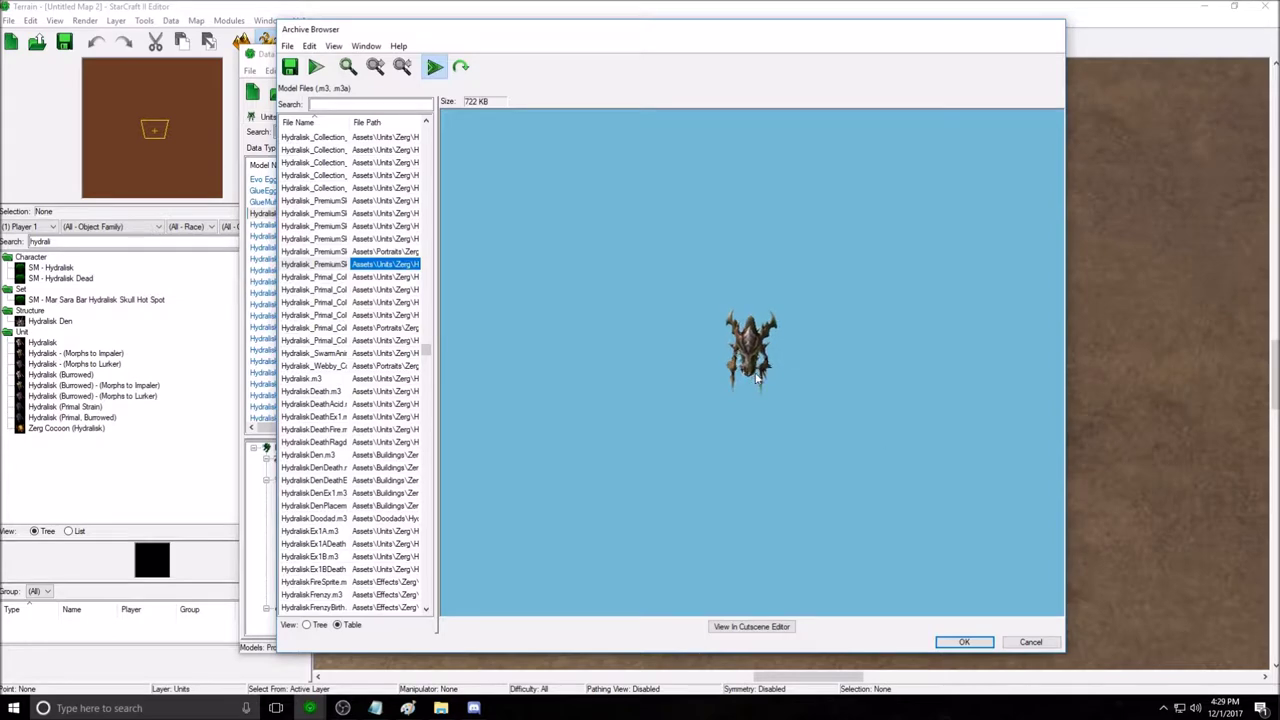
click(964, 642)
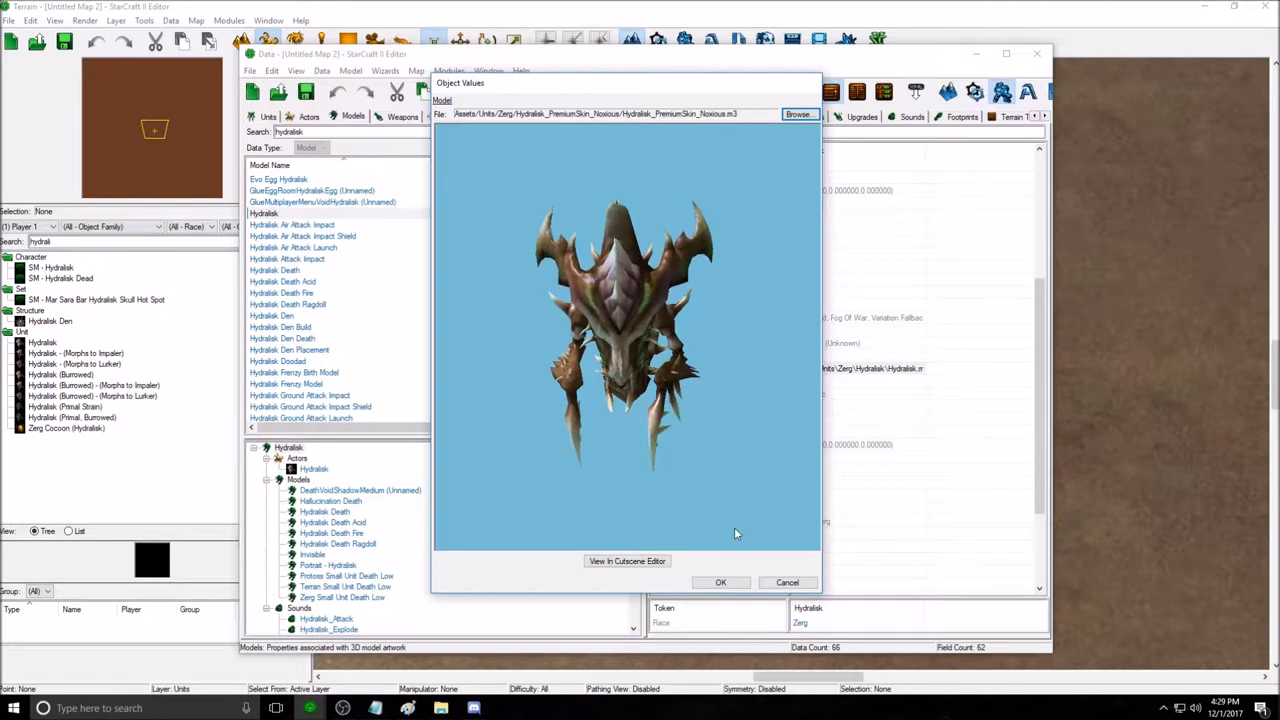
Confirm the Noxious model file and check the Hydralisk entry's new Art: Model value.
click(720, 583)
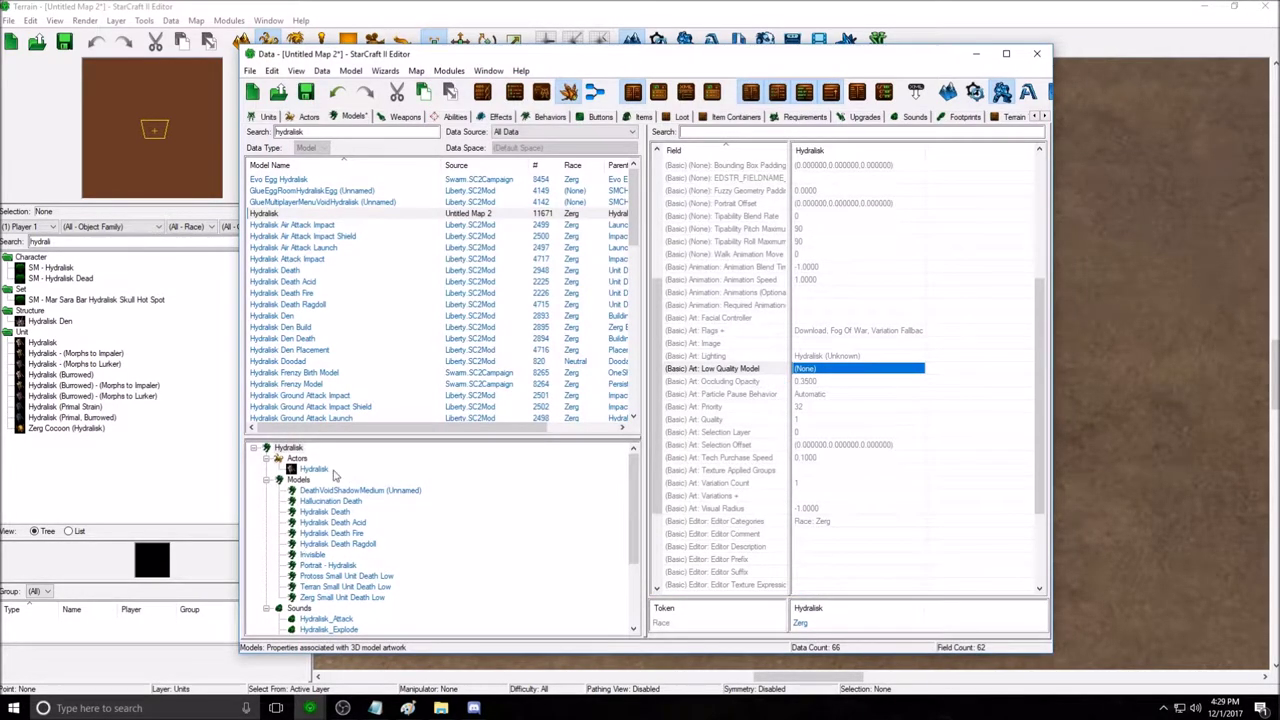
scroll(770, 376, up, 6)
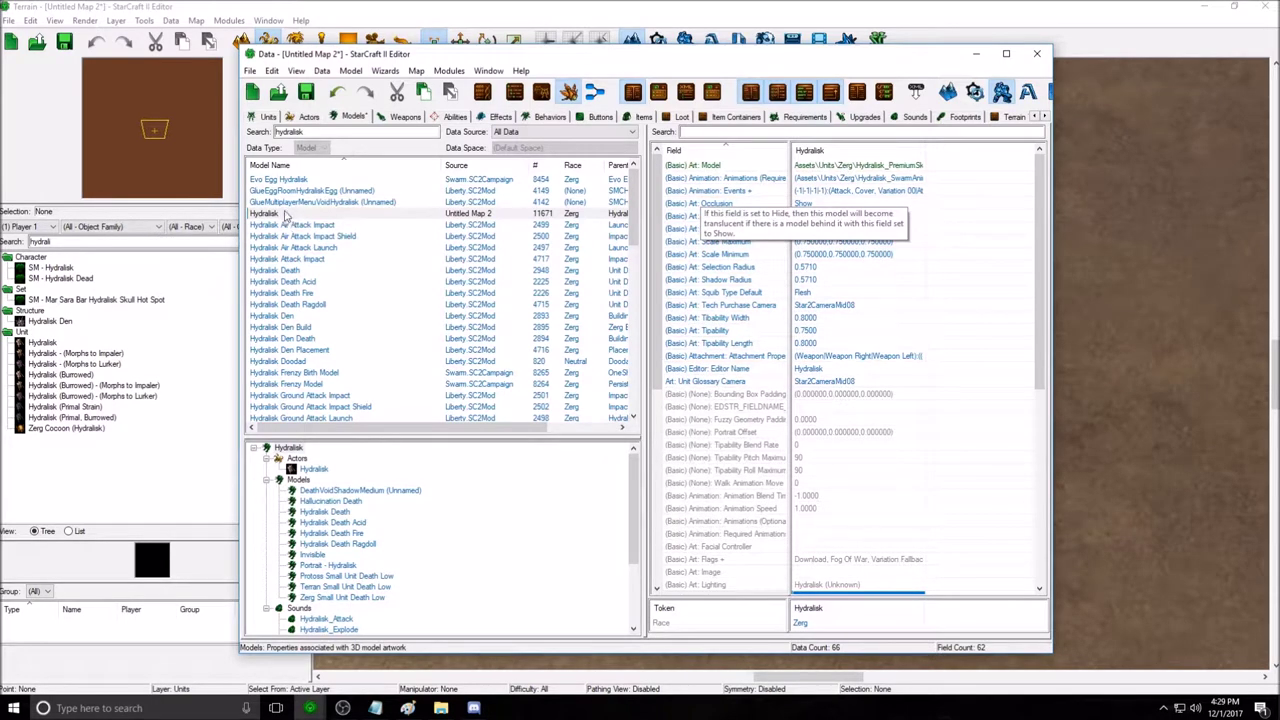
drag(633, 210, 633, 175)
click(335, 218)
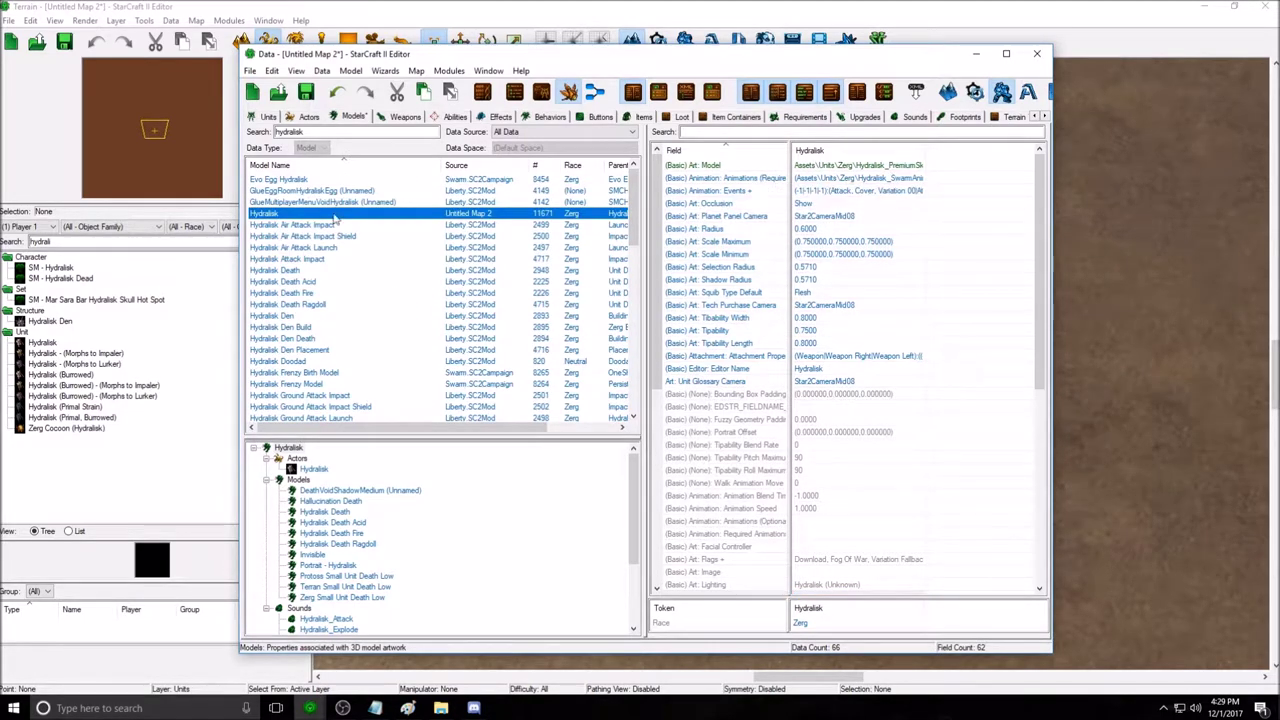
scroll(312, 268, down, 3)
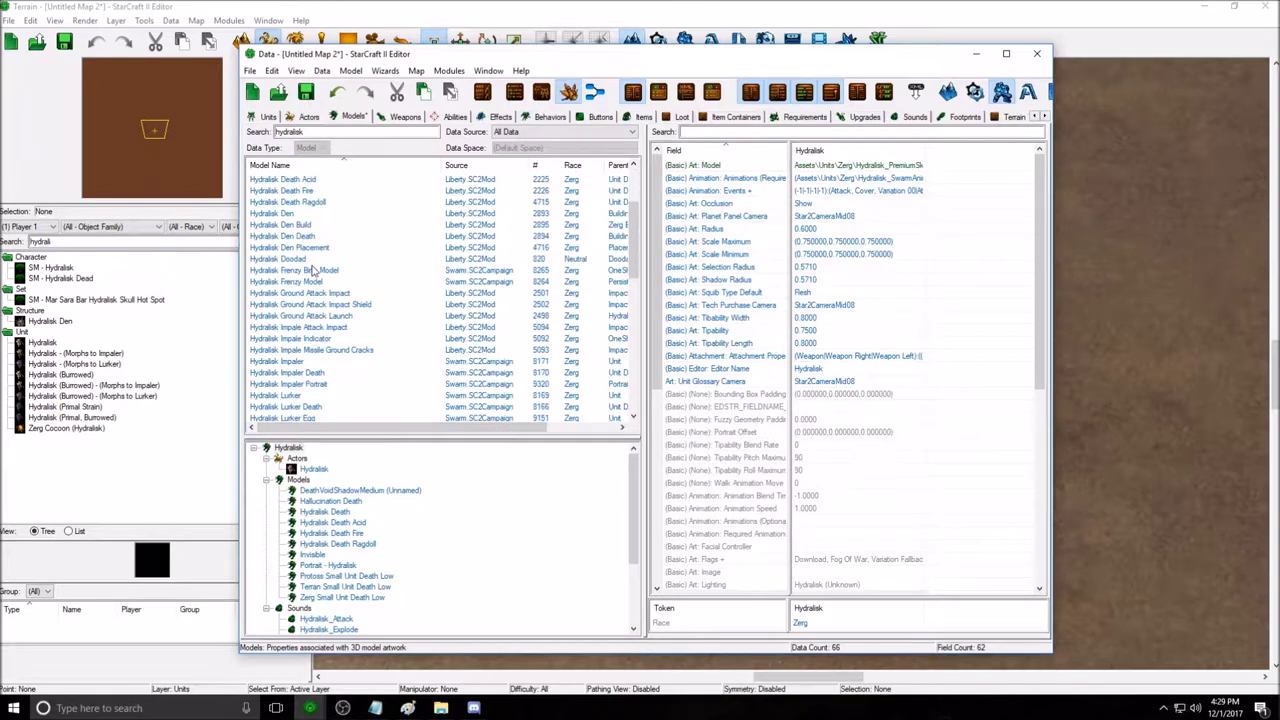
click(880, 166)
Scroll the Models list and select the Hydralisk_PremiumSkin_Noxious (Unnamed) entry.
scroll(348, 243, down, 1)
scroll(348, 243, down, 1)
scroll(301, 302, down, 4)
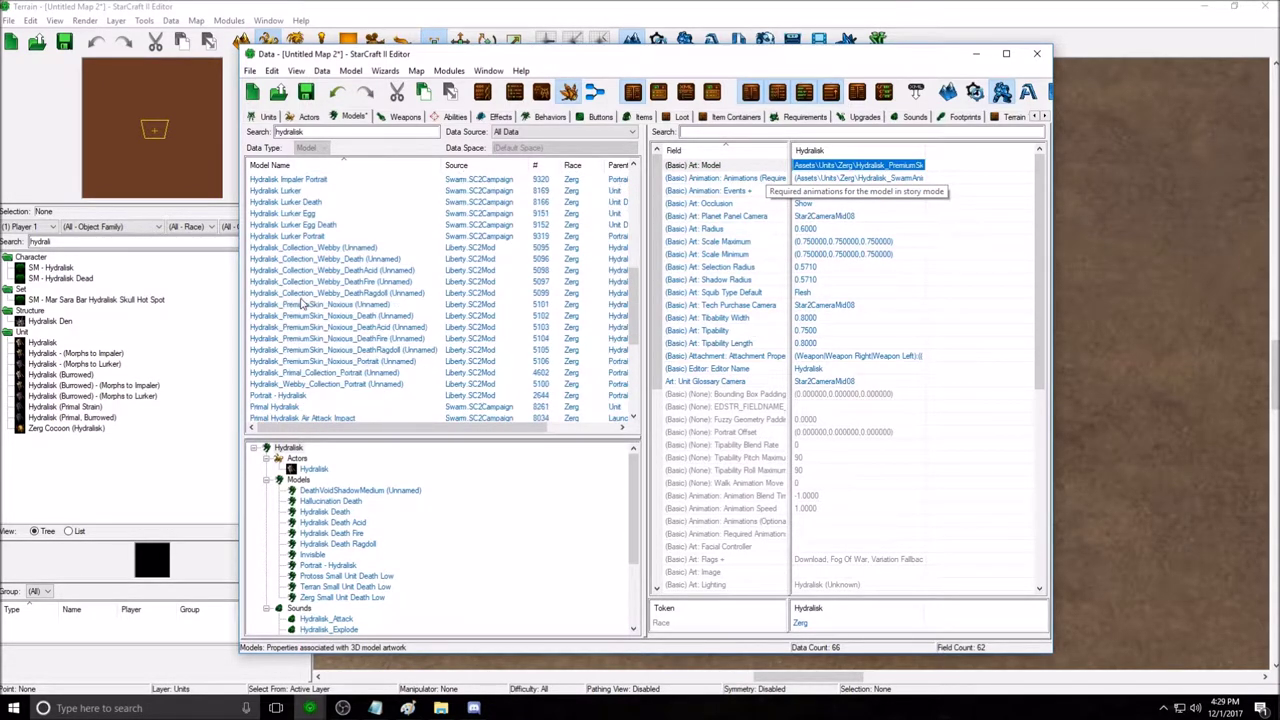
click(354, 305)
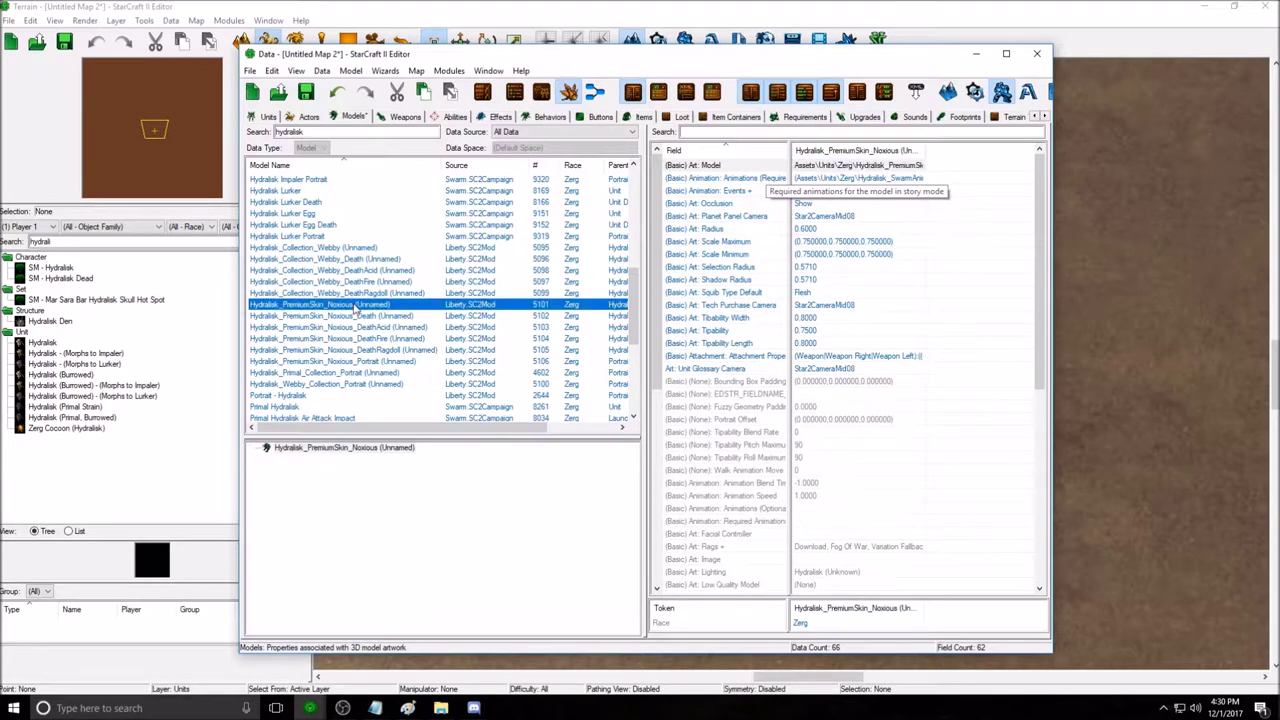
Preview the Noxious entry's Art: Model file without changes, then reselect the Hydralisk model row.
double_click(866, 166)
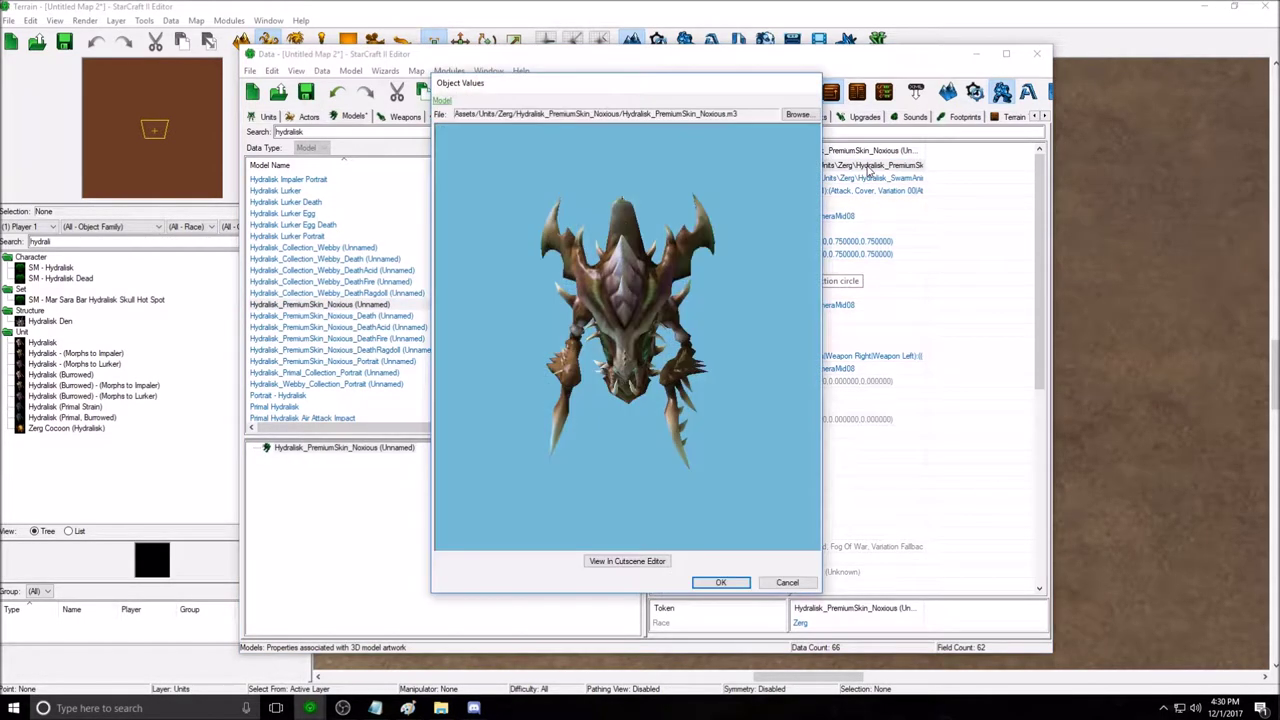
click(787, 582)
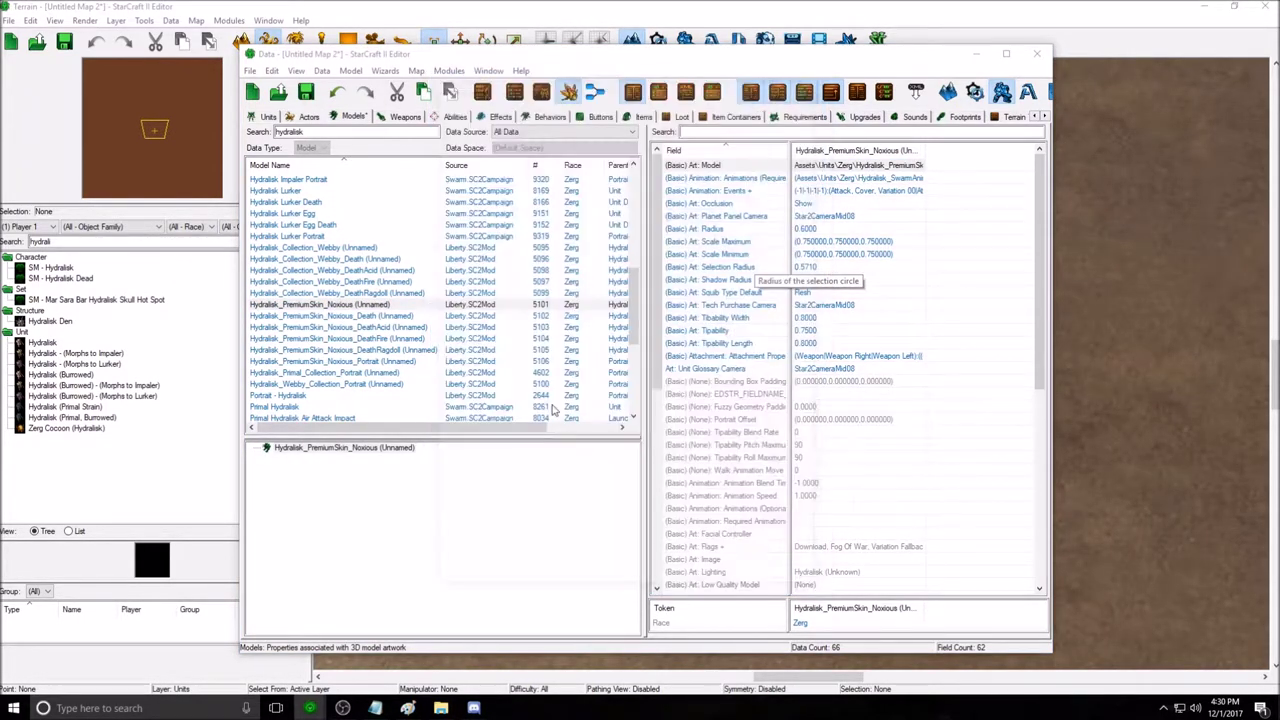
click(388, 305)
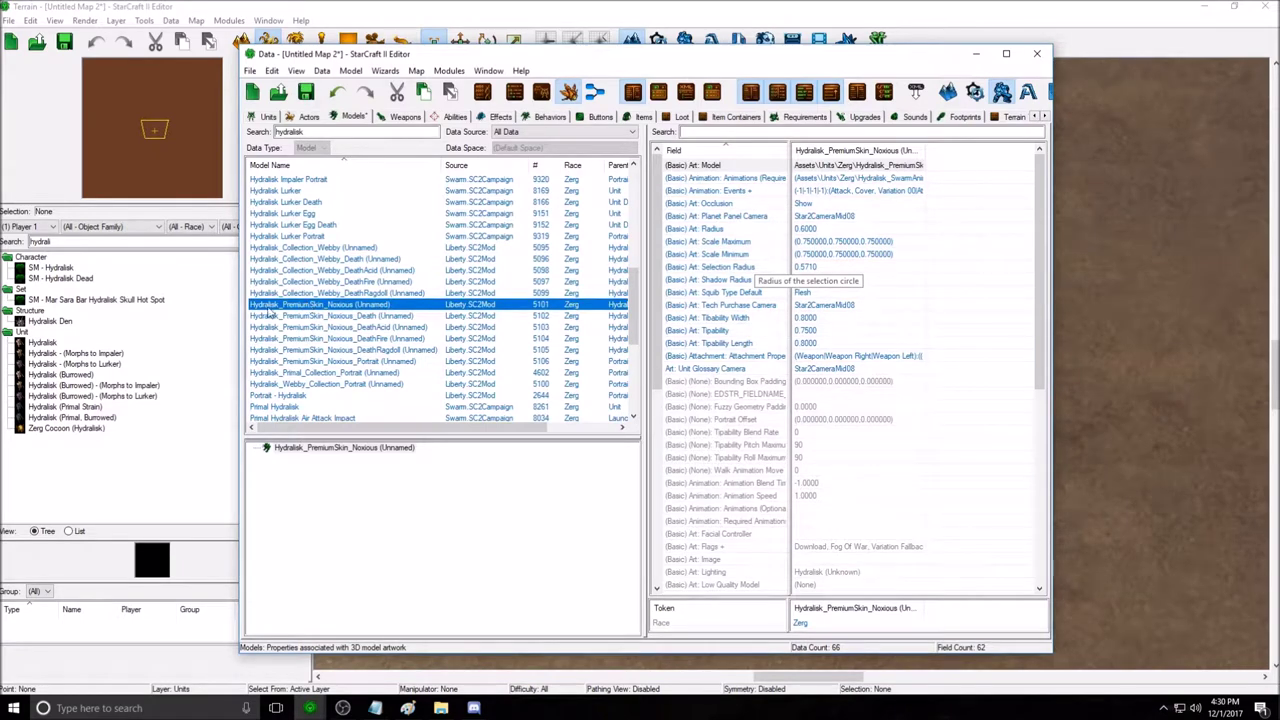
drag(543, 427, 300, 426)
click(858, 165)
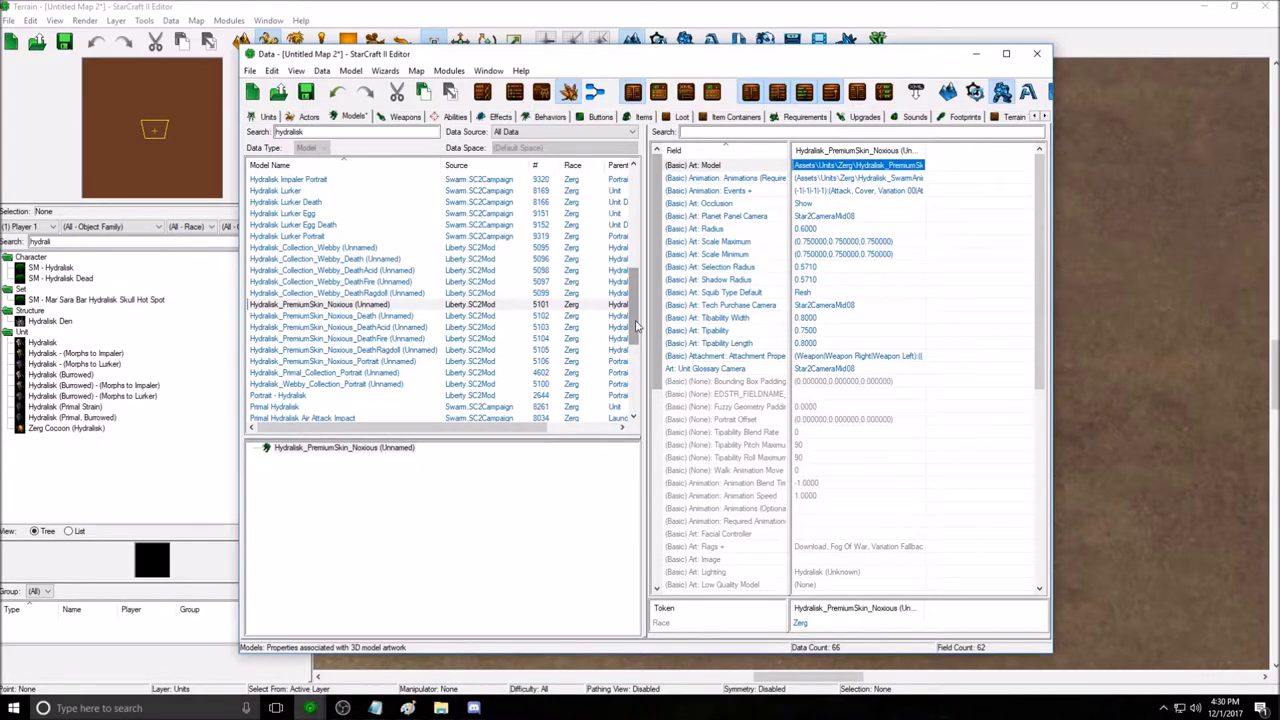
scroll(272, 238, up, 10)
click(277, 203)
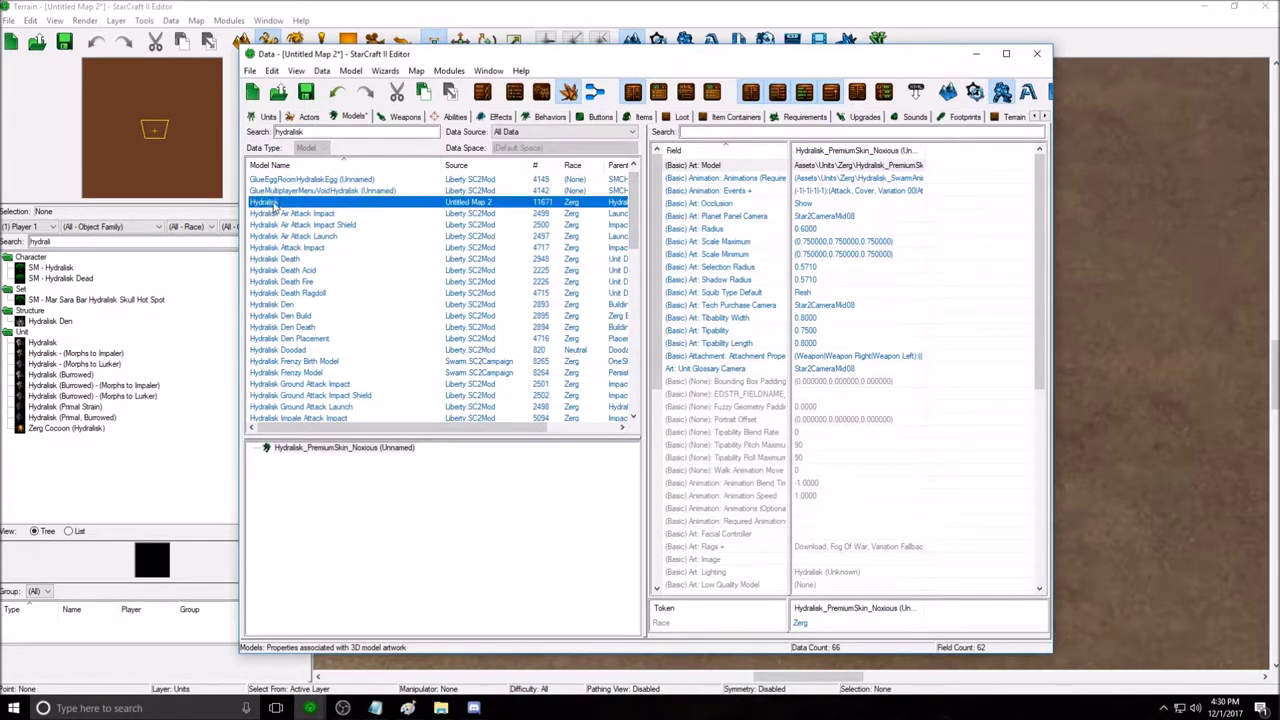
Check the Hydralisk's Art: Model value and the Actors list, then bring the Paint diagram forward.
click(848, 166)
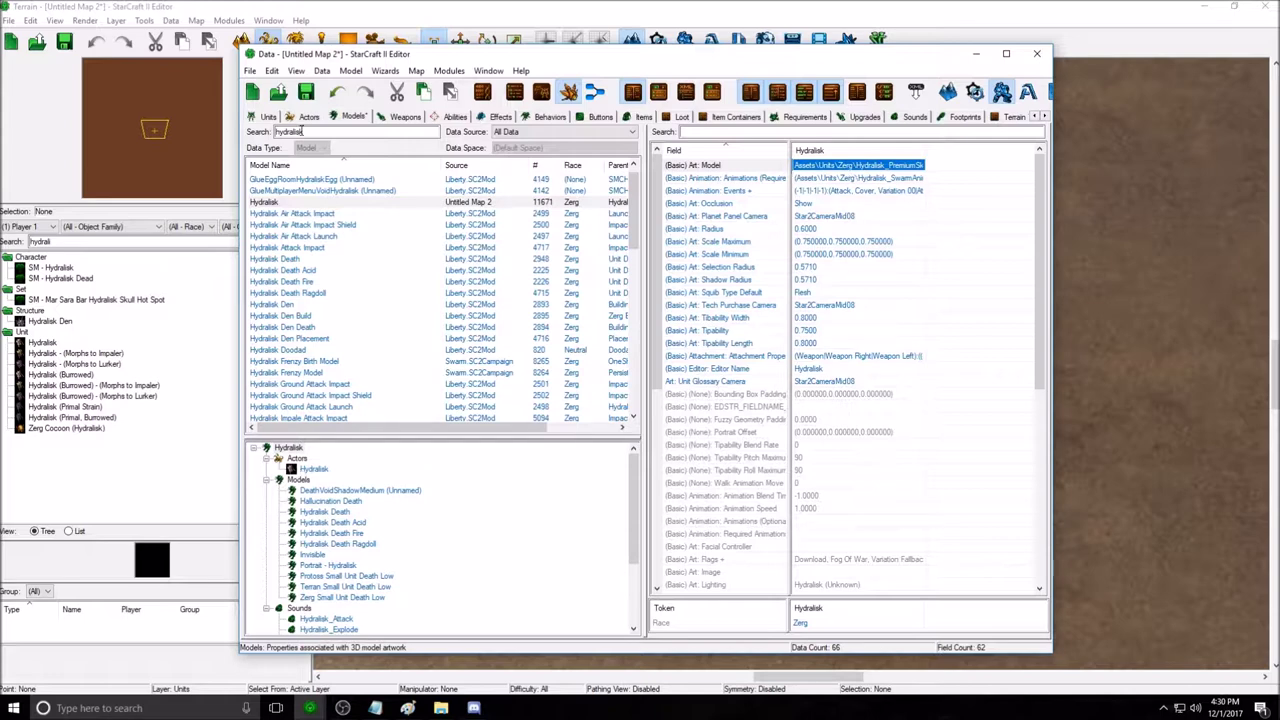
click(309, 117)
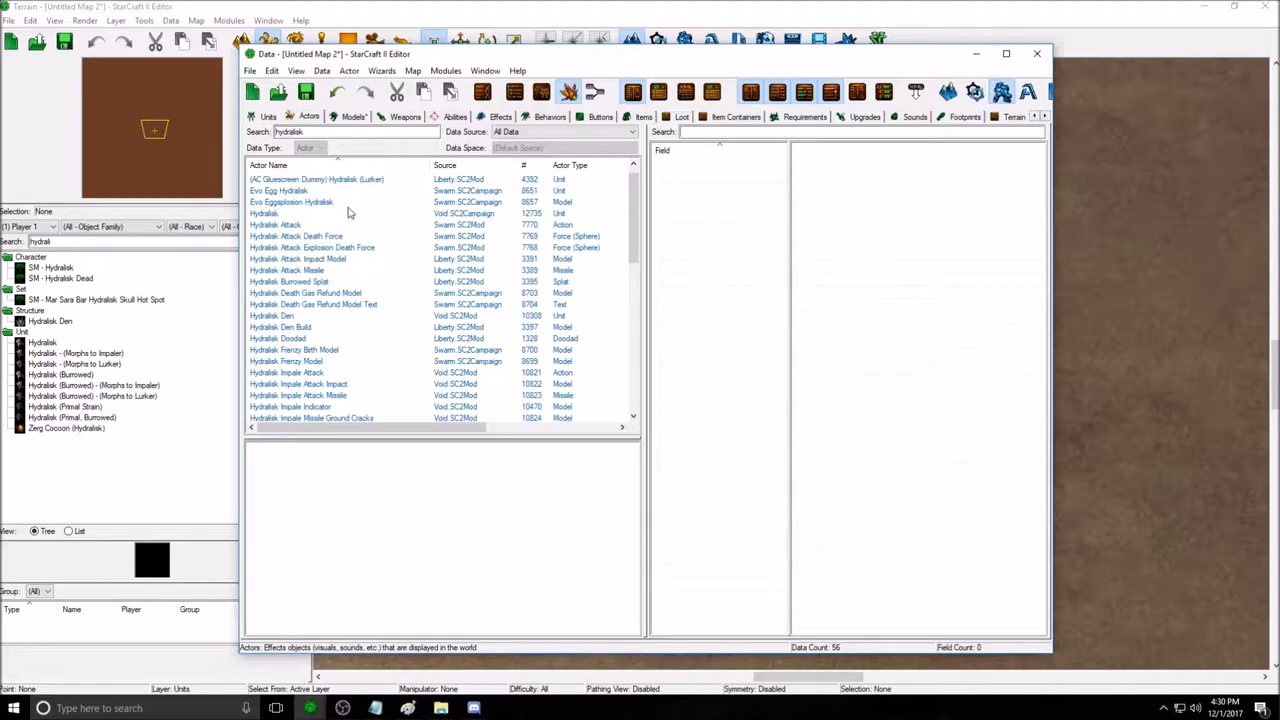
click(408, 708)
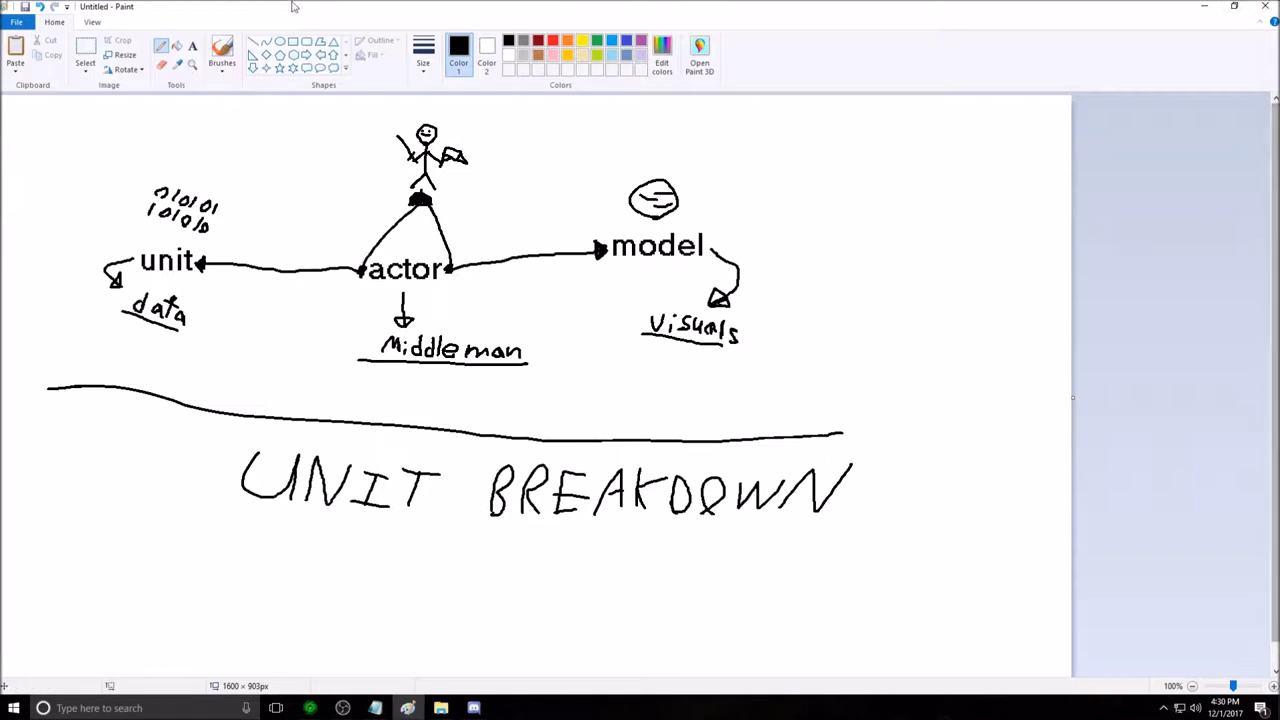
Shrink the unit breakdown sketch and move it into the top-left corner of the canvas.
click(85, 70)
click(125, 96)
drag(433, 375, 888, 535)
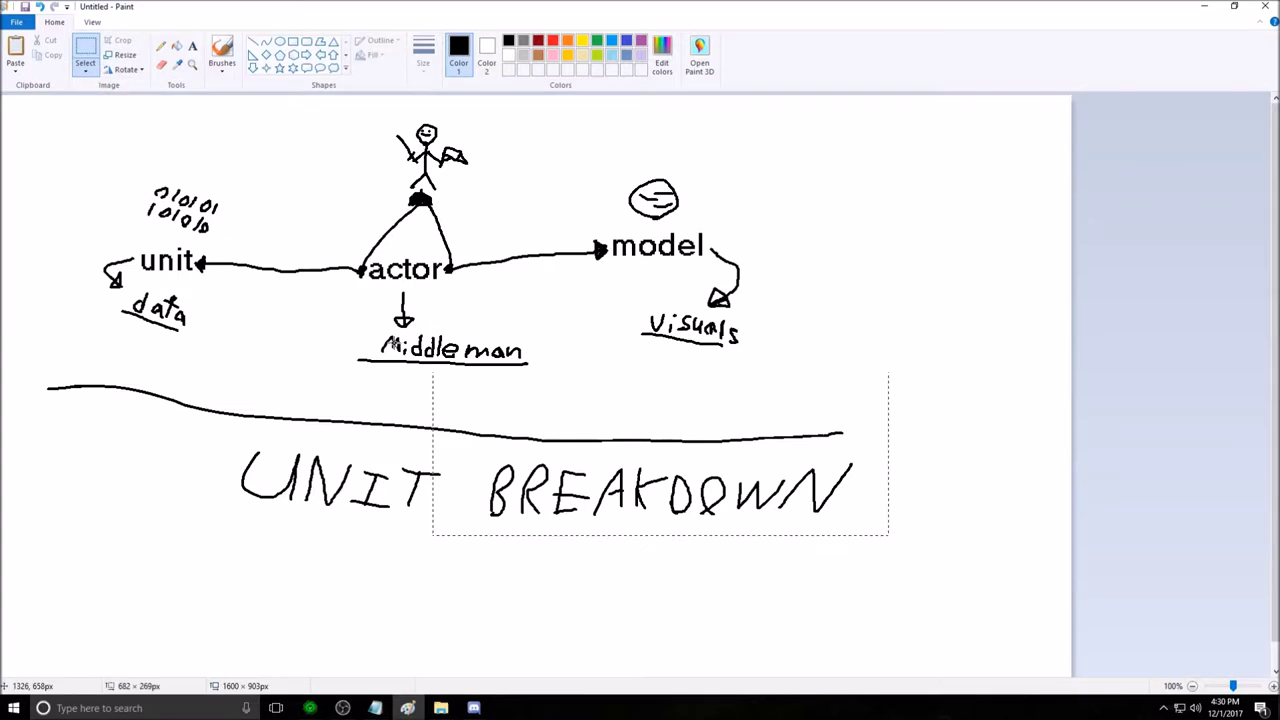
mouse_move(33, 111)
mouse_down()
mouse_move(889, 535)
mouse_move(549, 393)
mouse_move(366, 294)
mouse_up()
drag(228, 192, 199, 184)
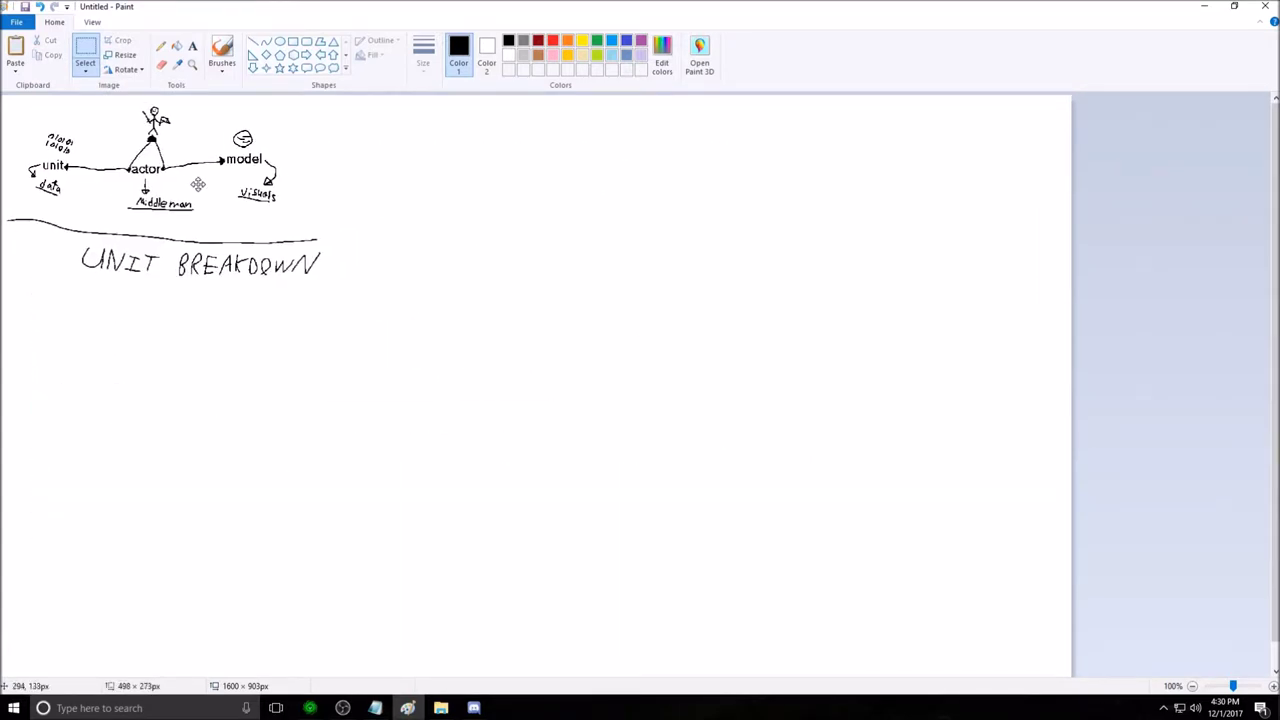
click(471, 266)
Add the text labels 'unit', 'actor' and 'model' in a row across the canvas.
click(160, 45)
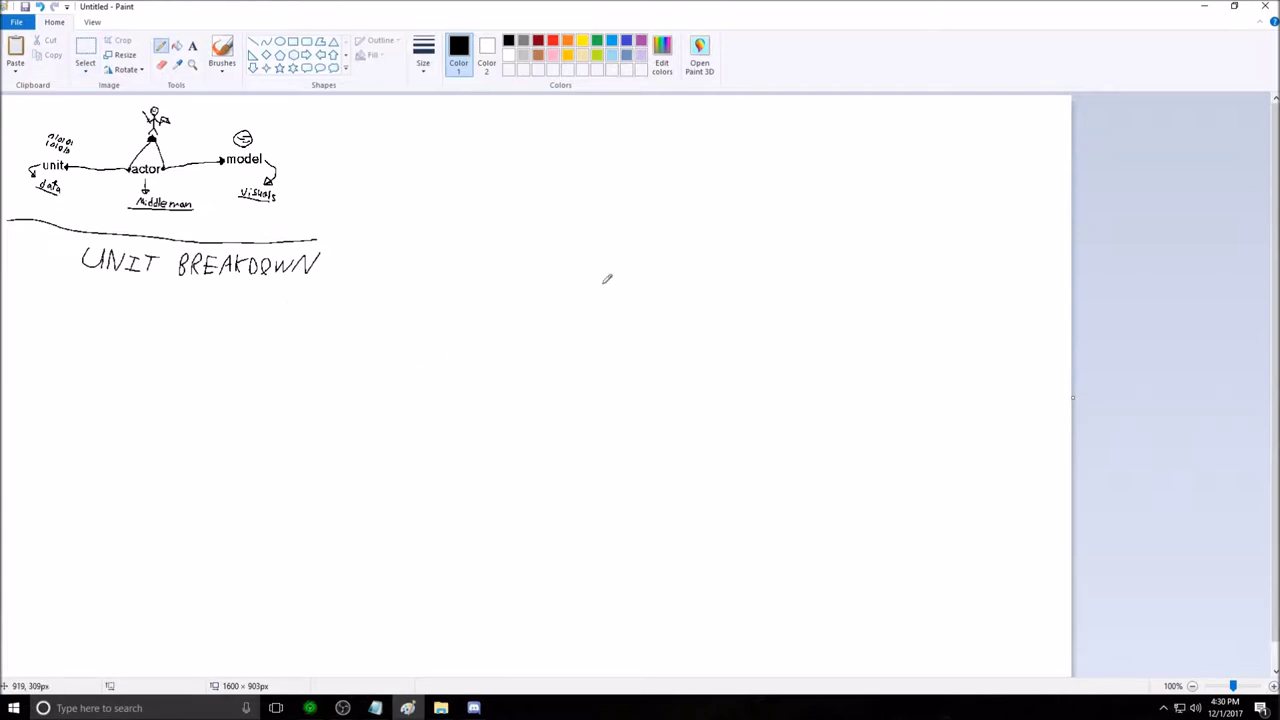
click(193, 45)
click(663, 360)
text(model)
click(690, 298)
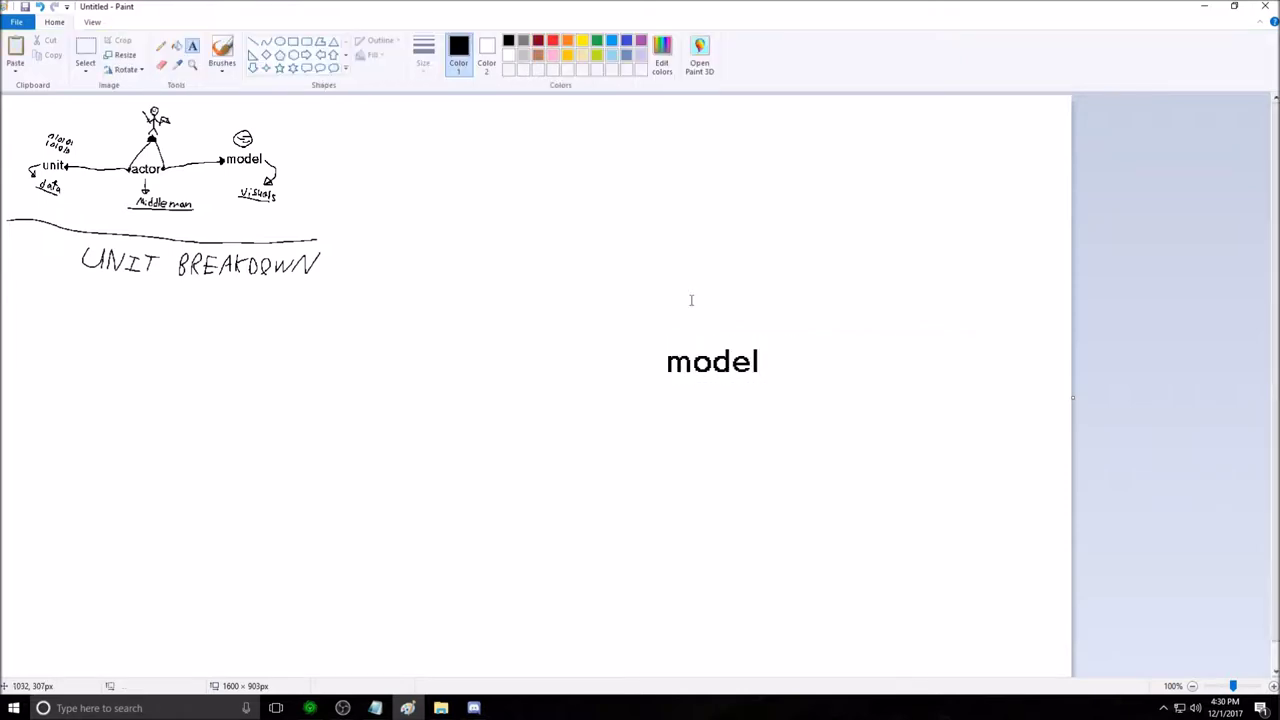
click(443, 361)
text(actor)
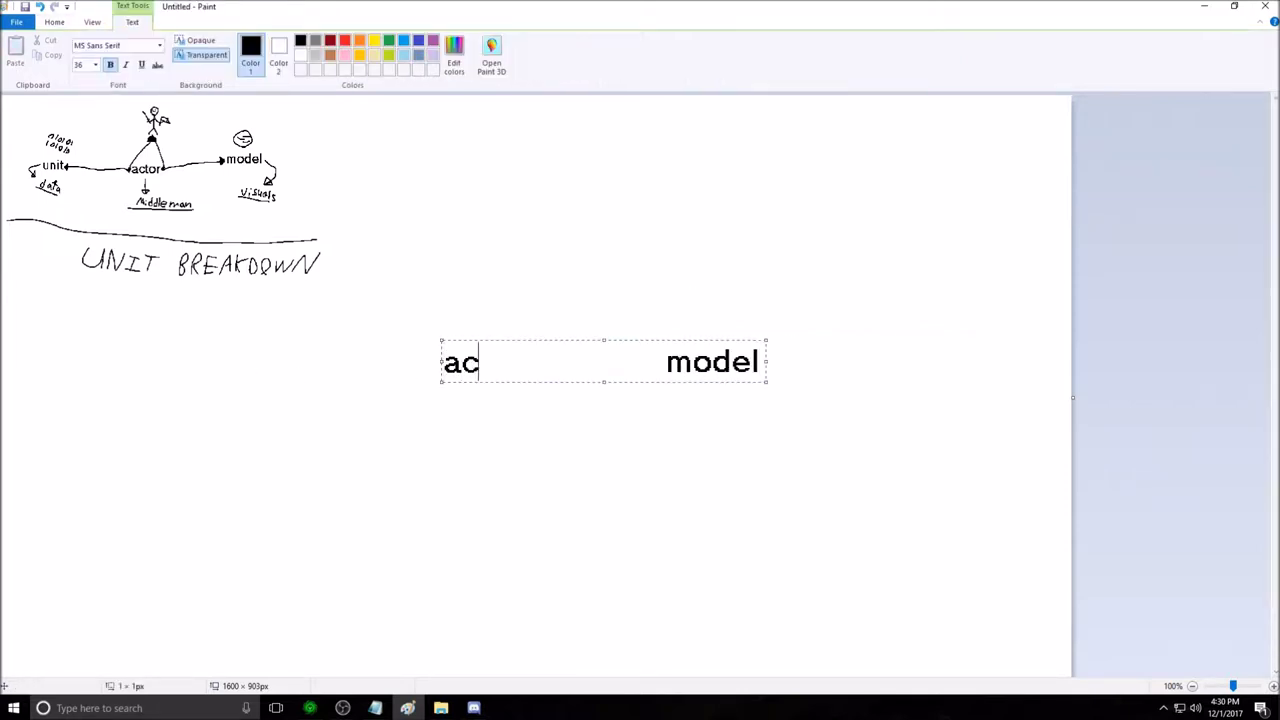
click(409, 404)
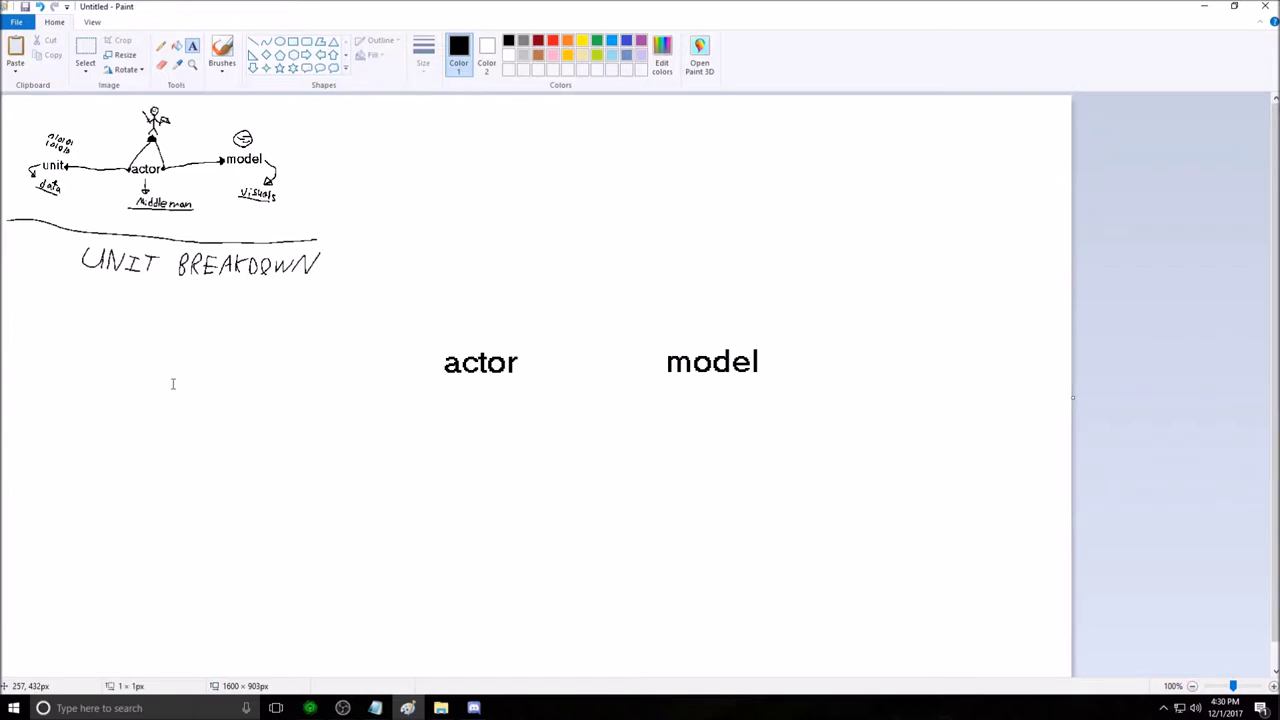
click(172, 383)
text(unit)
key(Return)
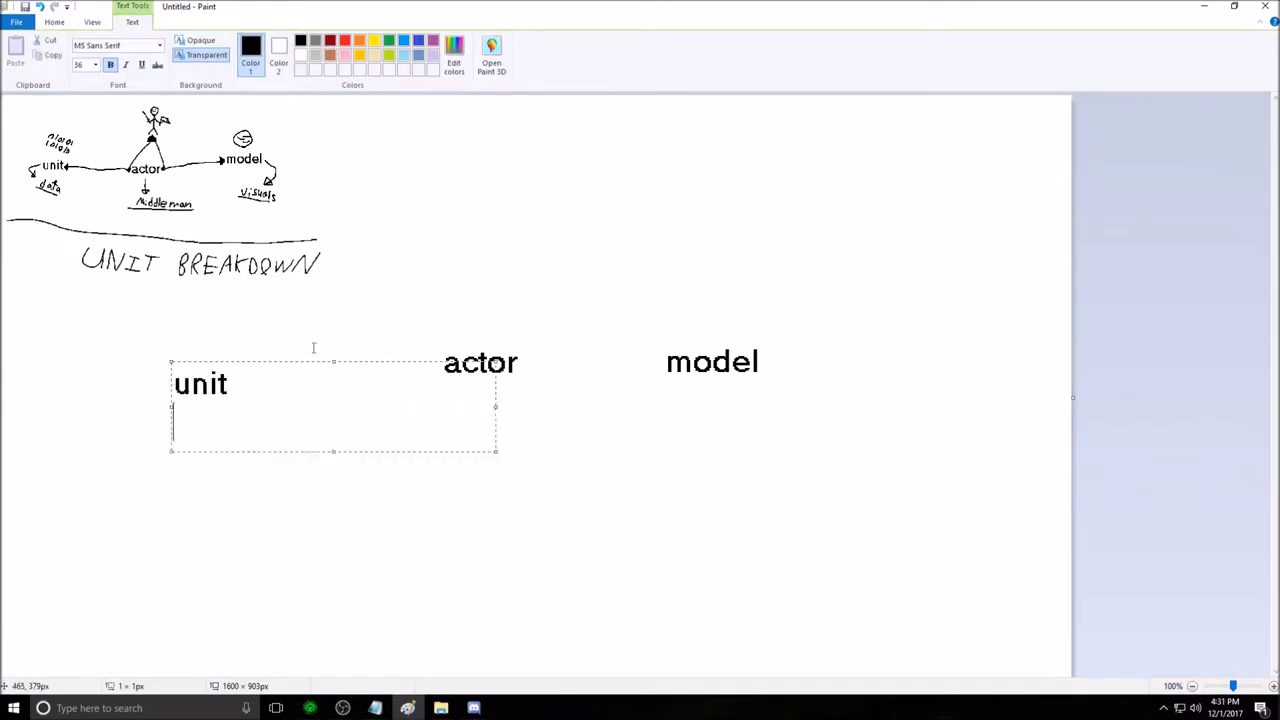
click(355, 322)
Select the area around the sketch and widen the canvas to the right.
click(86, 73)
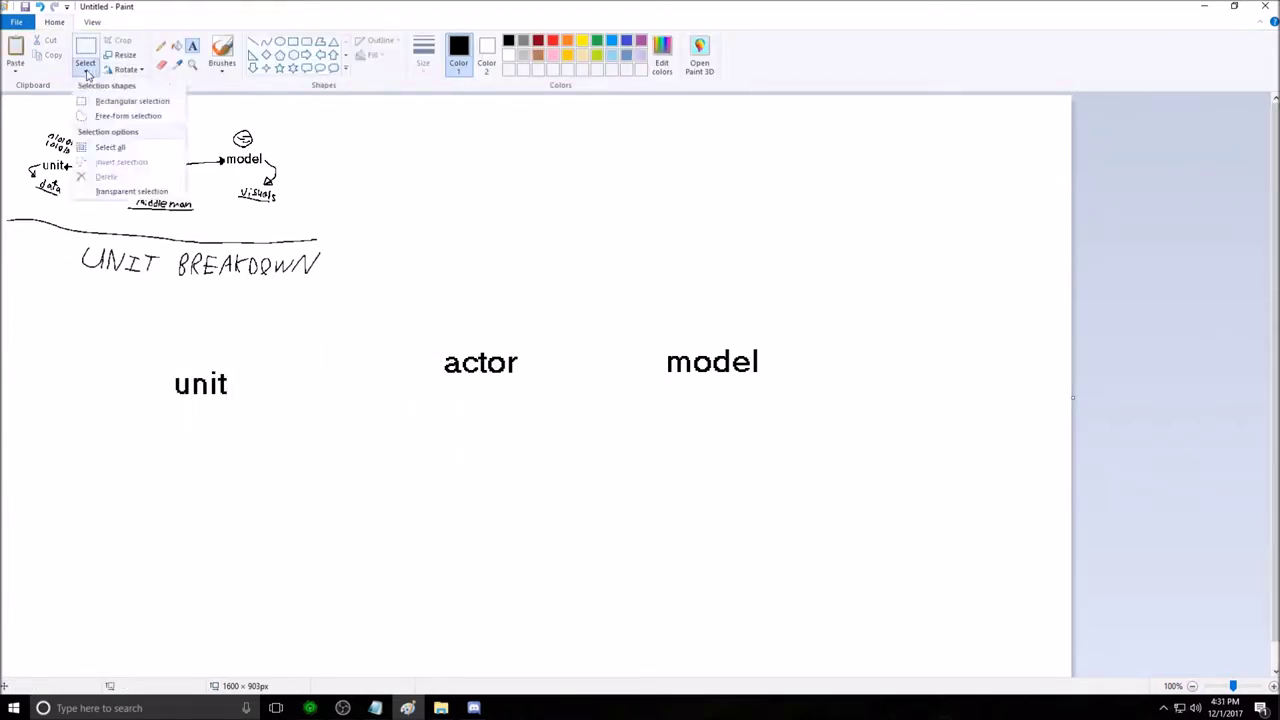
click(132, 101)
drag(365, 302, 3, 97)
click(3, 97)
drag(1079, 399, 1262, 399)
Widen the canvas further and move the small sketch far to the right.
drag(464, 315, 10, 100)
drag(200, 200, 1110, 216)
click(686, 224)
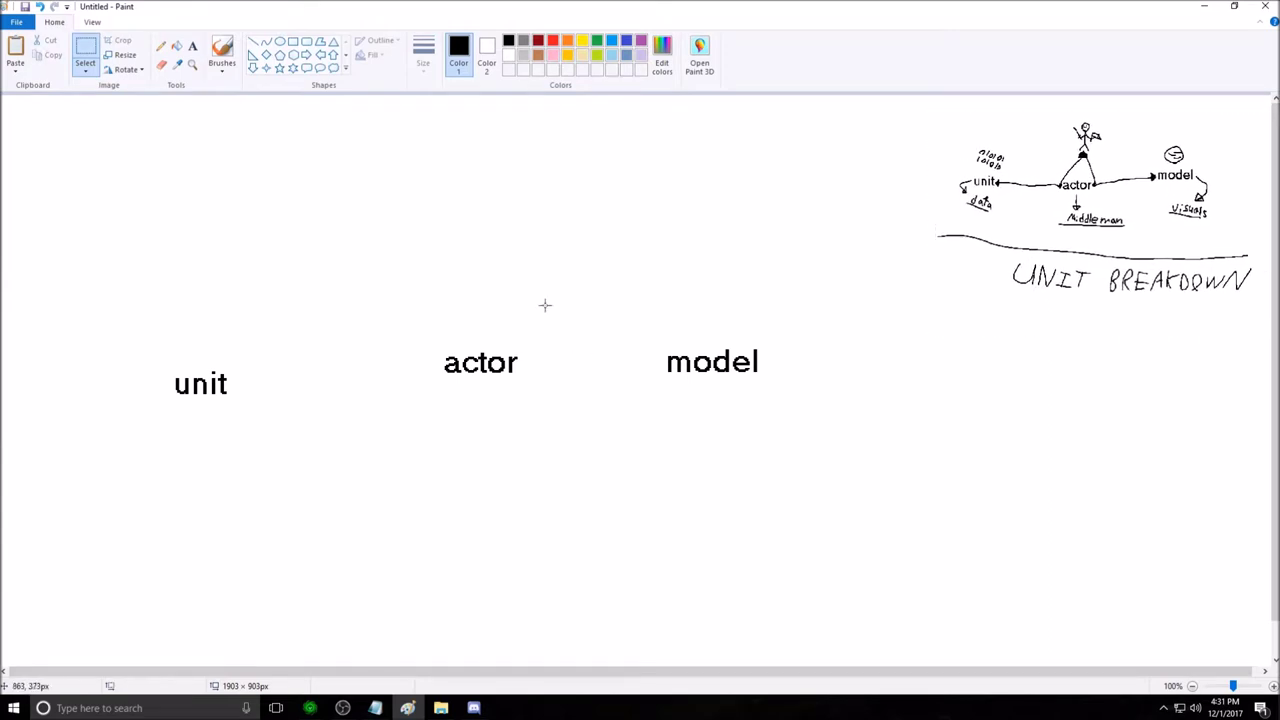
Pencil-draw a blob above model, lines linking unit to actor to model, and a stick figure above actor.
click(161, 46)
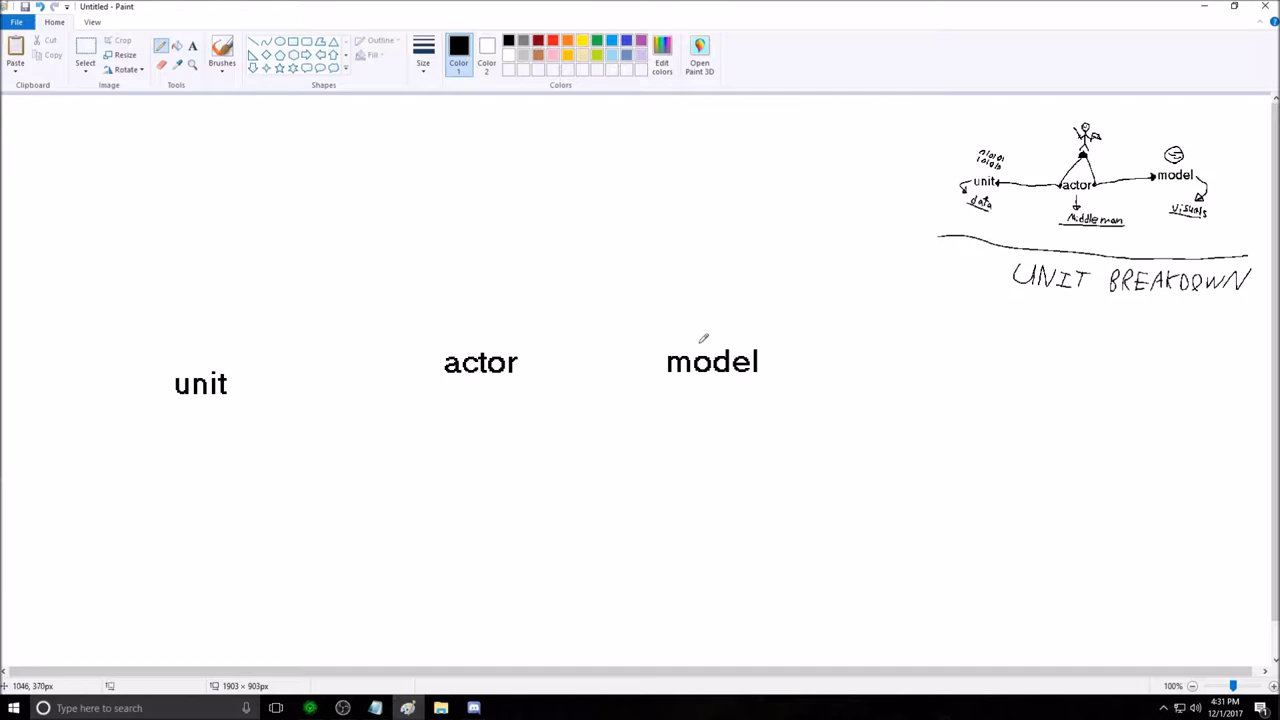
mouse_move(746, 309)
mouse_down()
mouse_move(698, 314)
mouse_move(683, 284)
mouse_move(754, 290)
mouse_move(741, 314)
mouse_move(724, 285)
mouse_move(683, 288)
mouse_move(746, 297)
mouse_up()
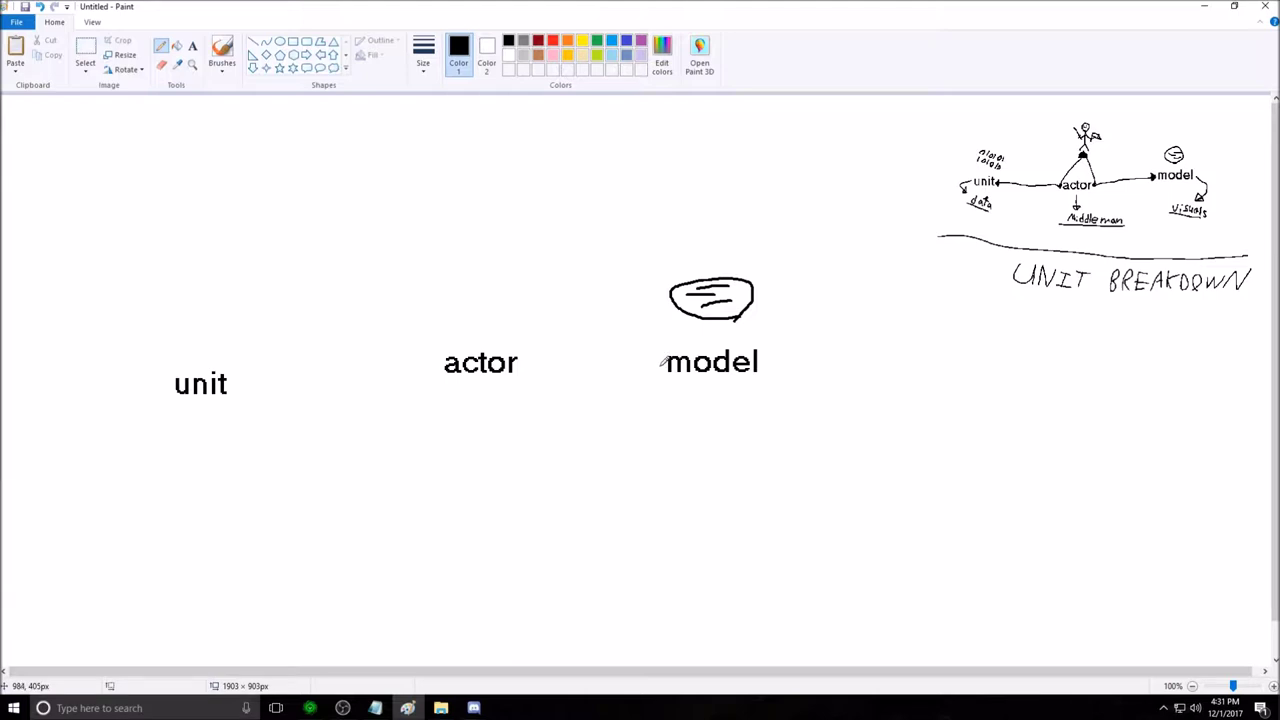
drag(660, 365, 528, 356)
mouse_move(660, 362)
mouse_down()
mouse_move(651, 356)
mouse_move(662, 368)
mouse_up()
drag(530, 356, 487, 297)
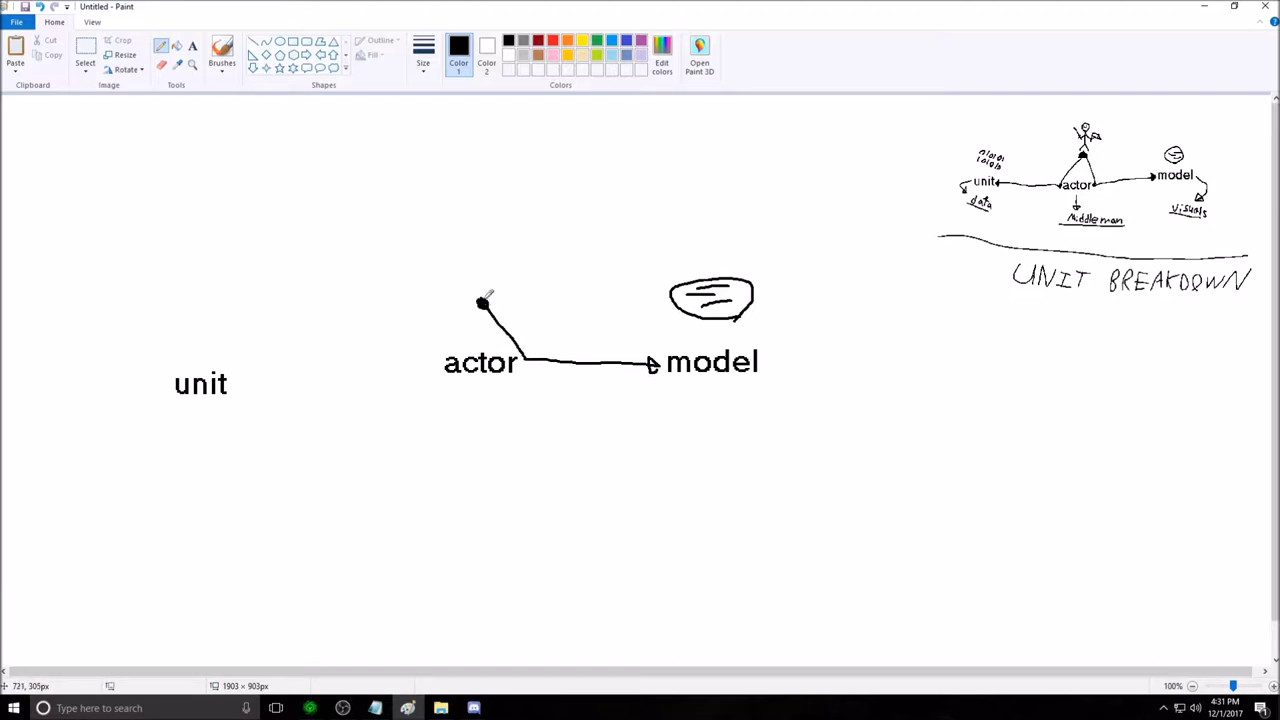
drag(484, 300, 428, 362)
drag(428, 362, 244, 379)
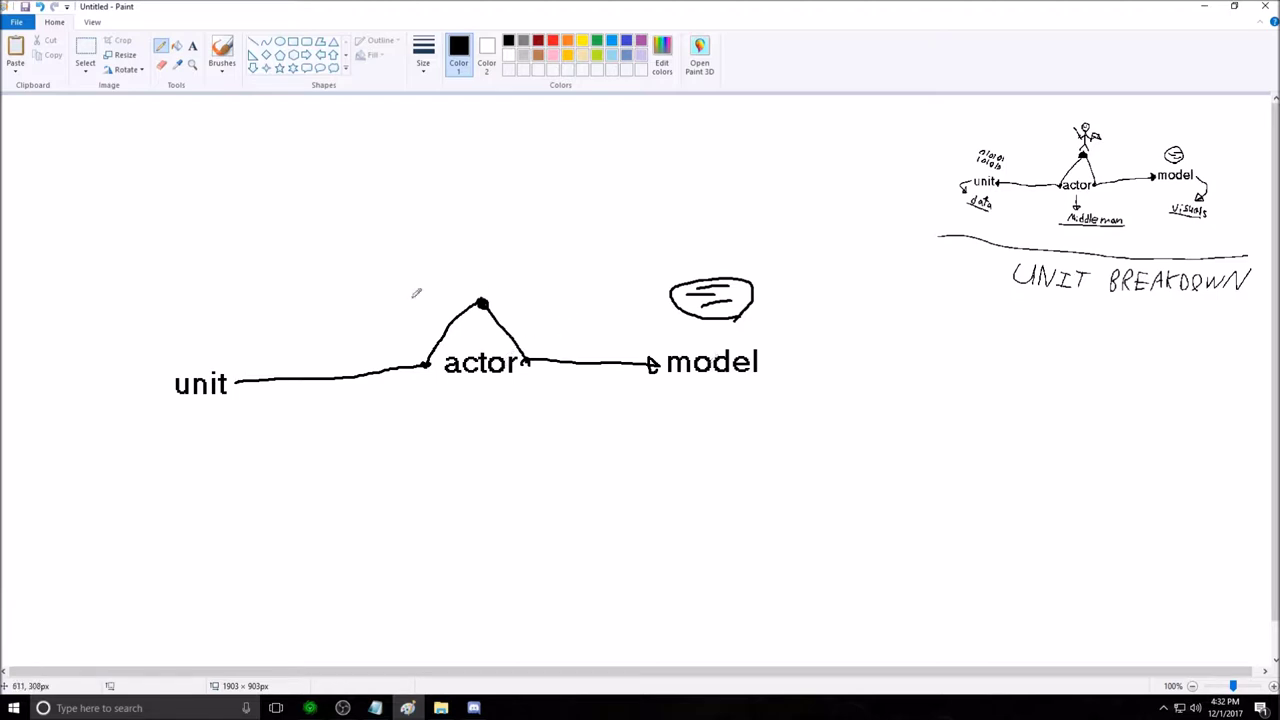
mouse_move(497, 291)
mouse_down()
mouse_move(465, 289)
mouse_move(483, 272)
mouse_move(484, 234)
mouse_move(505, 253)
mouse_move(487, 240)
mouse_move(464, 259)
mouse_move(455, 234)
mouse_move(461, 249)
mouse_move(529, 242)
mouse_move(490, 226)
mouse_up()
Draw a face on the stick figure and surround it with motion marks.
click(476, 222)
click(483, 222)
drag(474, 228, 485, 228)
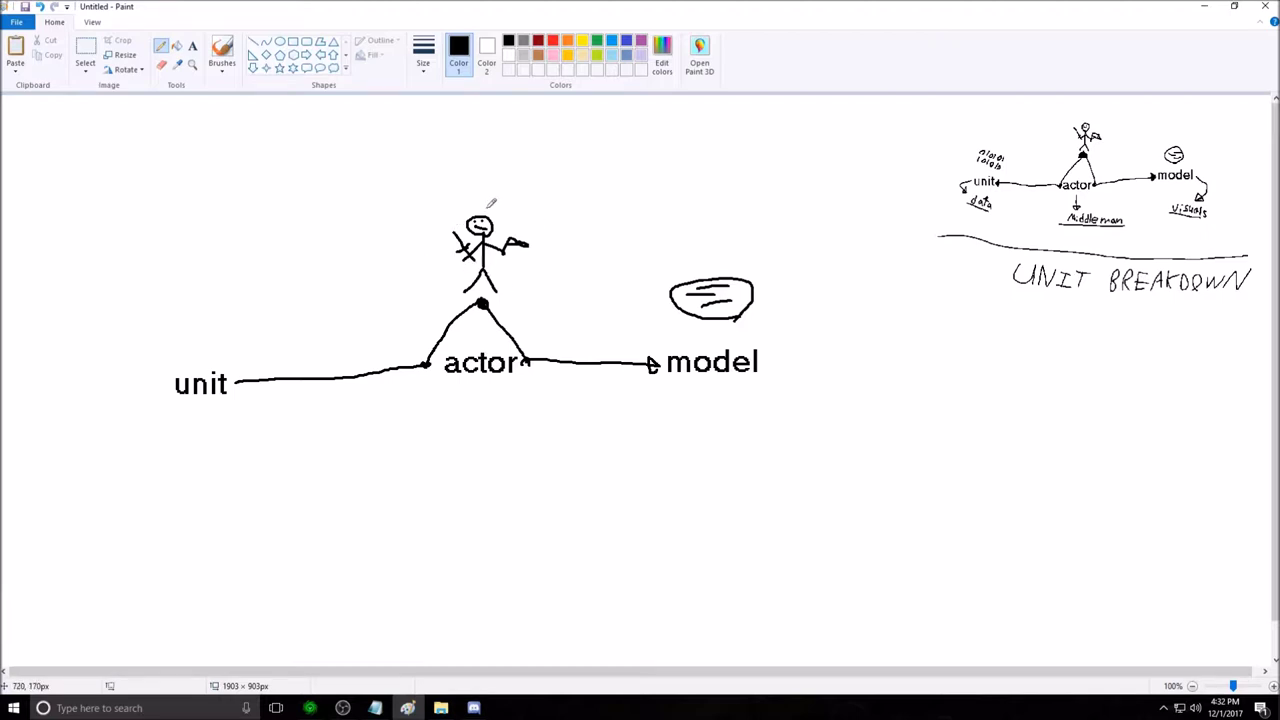
mouse_move(545, 204)
mouse_down()
mouse_move(493, 197)
mouse_move(420, 211)
mouse_up()
drag(387, 236, 379, 241)
click(372, 268)
click(545, 288)
drag(577, 231, 600, 229)
drag(528, 158, 500, 159)
drag(363, 172, 360, 177)
click(328, 222)
drag(358, 285, 358, 291)
drag(378, 314, 403, 308)
drag(562, 301, 575, 301)
click(599, 253)
click(563, 180)
drag(362, 208, 373, 207)
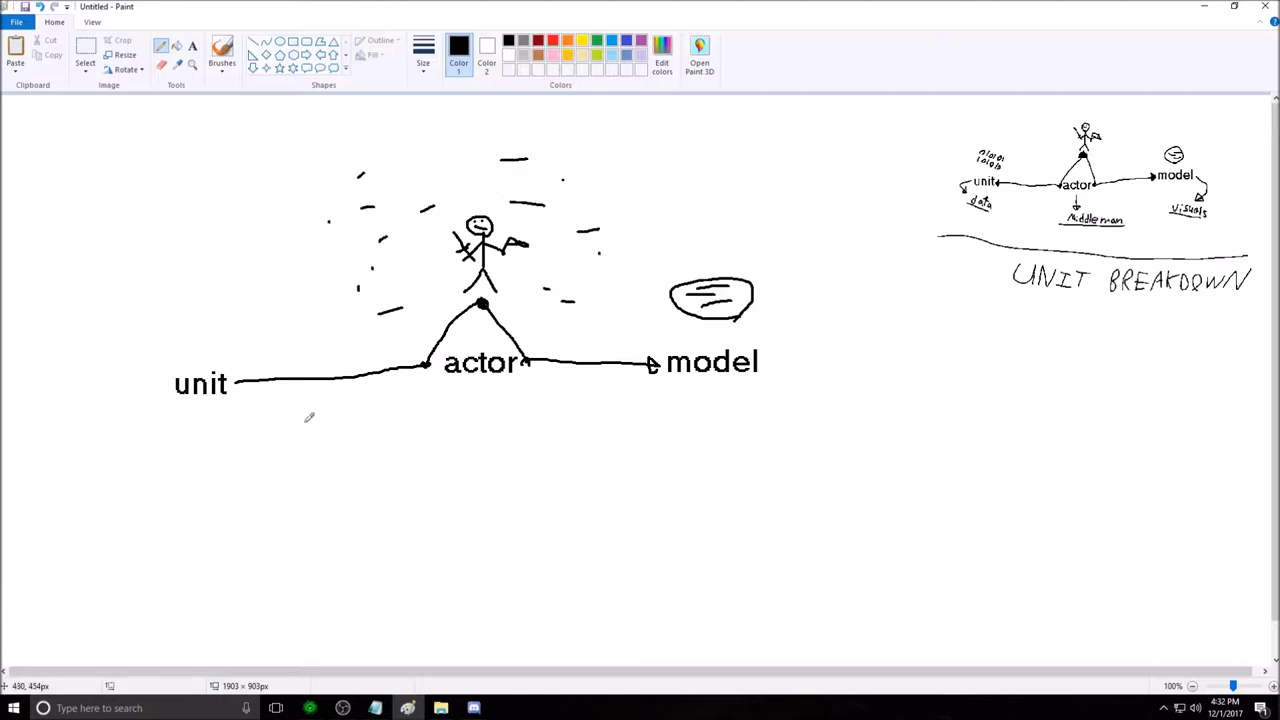
Sketch two rows of binary-style 1010 marks above unit.
mouse_move(185, 293)
mouse_down()
mouse_move(183, 304)
mouse_move(235, 311)
mouse_up()
drag(180, 315, 211, 327)
drag(228, 314, 222, 319)
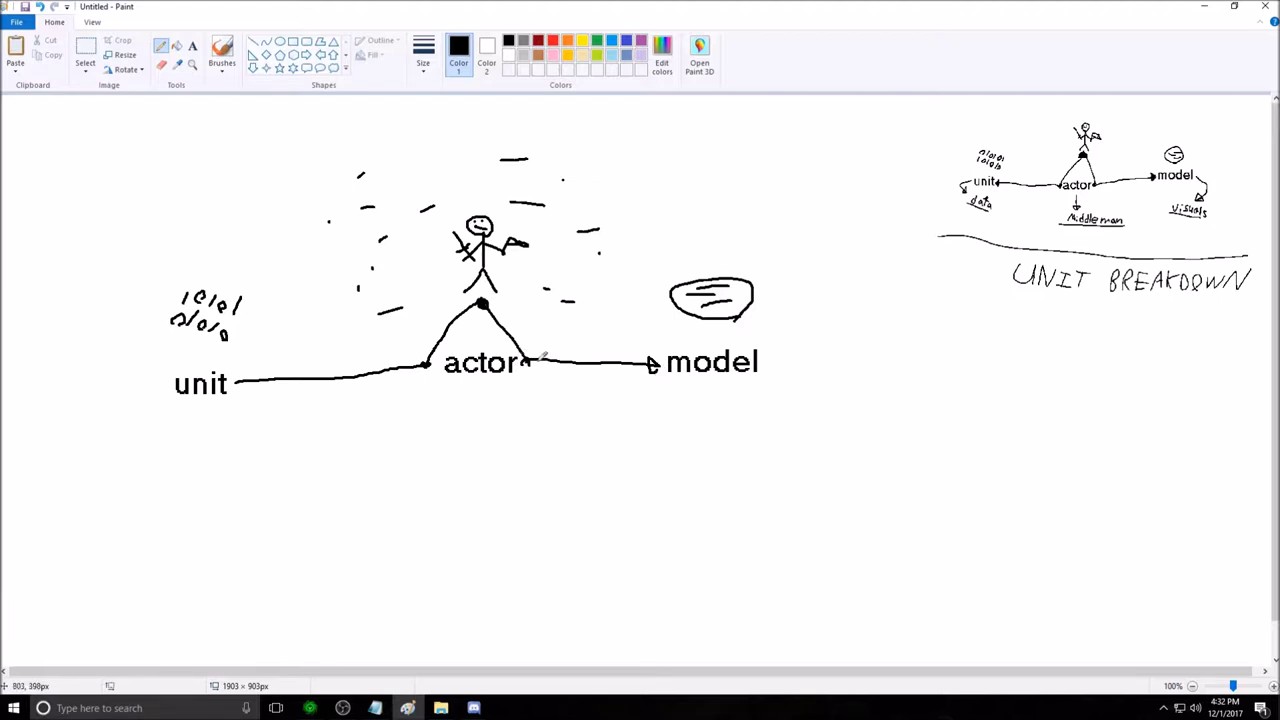
Draw an arrow down from actor to a handwritten 'Middle man' label.
mouse_move(474, 388)
mouse_down()
mouse_move(464, 440)
mouse_move(478, 455)
mouse_up()
mouse_move(424, 488)
mouse_down()
mouse_move(457, 468)
mouse_move(456, 490)
mouse_up()
drag(462, 481, 462, 492)
mouse_move(488, 478)
mouse_down()
mouse_move(490, 496)
mouse_move(500, 481)
mouse_move(518, 498)
mouse_move(596, 505)
mouse_up()
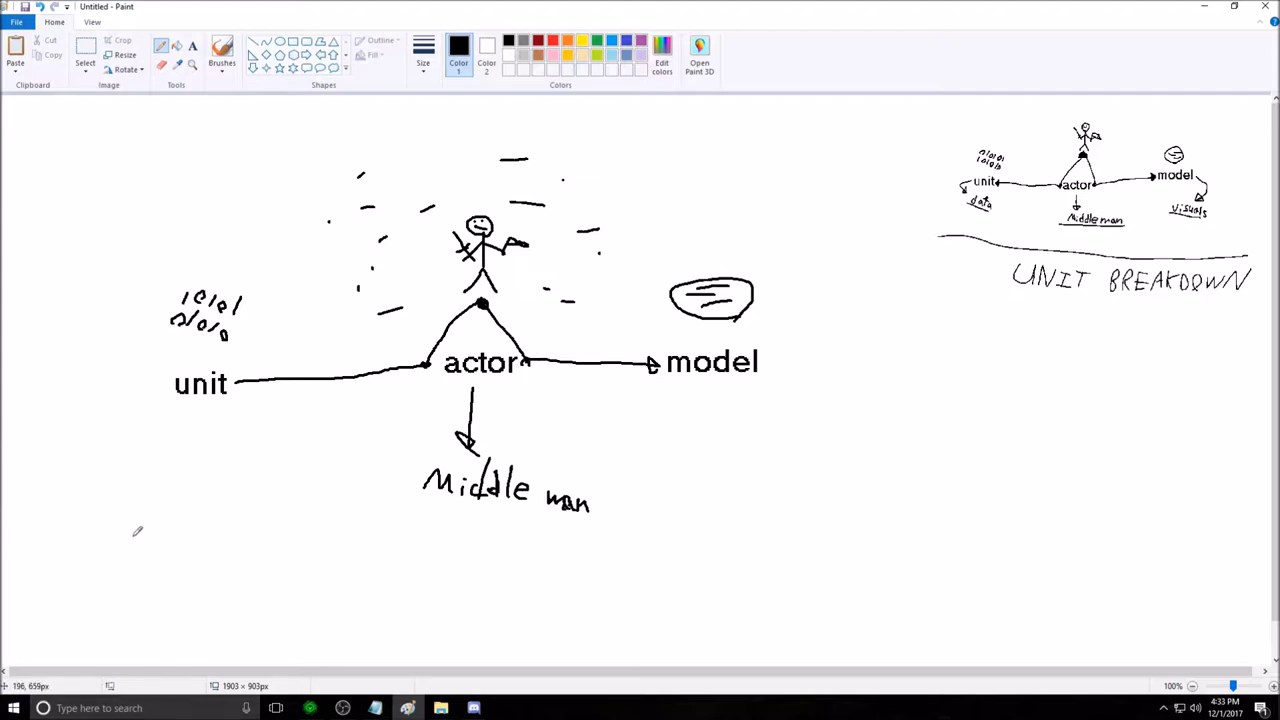
Draw a curved divider below the diagram and handwrite 'UNIT BREAKDOWN' beneath it.
drag(133, 536, 856, 525)
mouse_move(265, 576)
mouse_down()
mouse_move(270, 603)
mouse_move(340, 605)
mouse_move(409, 574)
mouse_move(420, 612)
mouse_move(455, 622)
mouse_up()
drag(466, 572, 455, 624)
mouse_move(448, 585)
mouse_down()
mouse_move(490, 582)
mouse_move(517, 627)
mouse_up()
mouse_move(530, 576)
mouse_down()
mouse_move(545, 593)
mouse_move(523, 622)
mouse_up()
drag(572, 578, 603, 628)
drag(626, 576, 623, 624)
mouse_move(627, 576)
mouse_down()
mouse_move(652, 574)
mouse_move(660, 618)
mouse_up()
mouse_move(670, 622)
mouse_down()
mouse_move(676, 610)
mouse_move(702, 624)
mouse_move(704, 600)
mouse_up()
mouse_move(714, 580)
mouse_down()
mouse_move(716, 608)
mouse_move(748, 592)
mouse_up()
drag(730, 600, 756, 626)
mouse_move(756, 552)
mouse_down()
mouse_move(765, 608)
mouse_move(803, 578)
mouse_move(830, 610)
mouse_up()
mouse_move(830, 610)
mouse_down()
mouse_move(889, 560)
mouse_move(899, 594)
mouse_move(916, 566)
mouse_up()
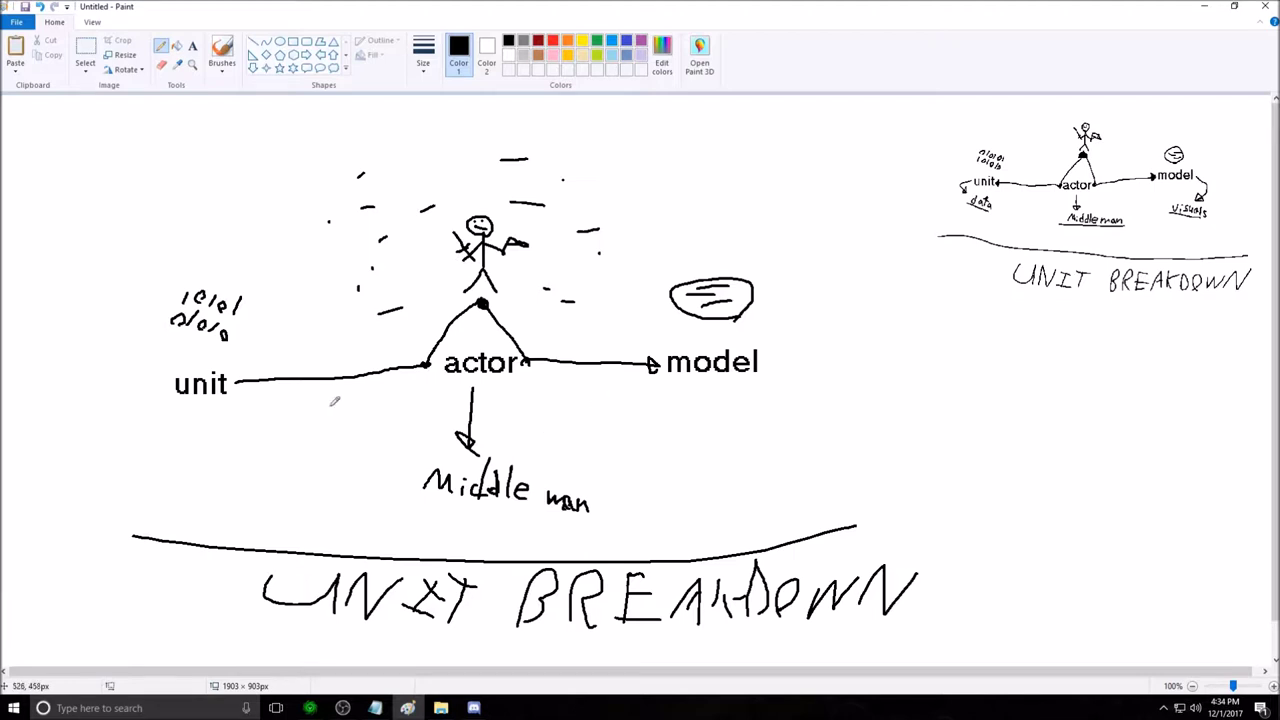
Handwrite underlined 'Data' under unit and 'Visuals' under model.
mouse_move(147, 451)
mouse_down()
mouse_move(205, 461)
mouse_move(180, 438)
mouse_move(170, 450)
mouse_move(210, 428)
mouse_move(235, 469)
mouse_up()
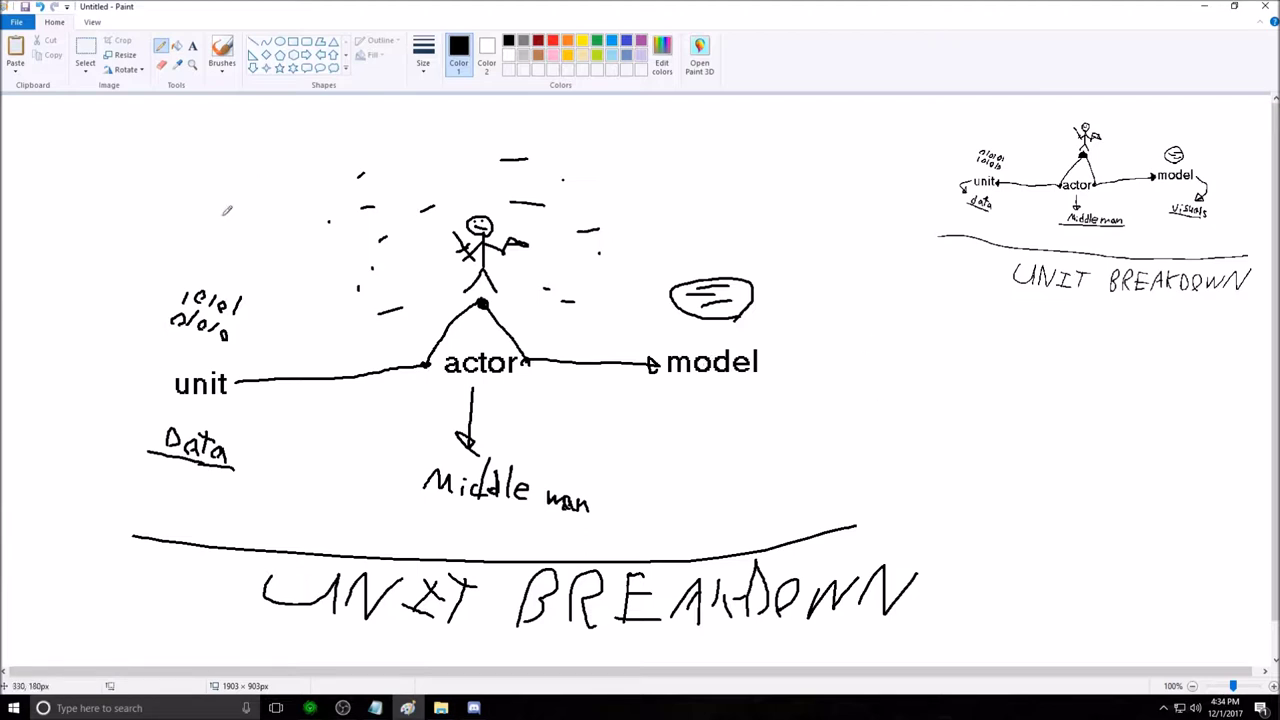
drag(662, 423, 845, 418)
mouse_move(671, 392)
mouse_down()
mouse_move(700, 395)
mouse_move(709, 415)
mouse_move(752, 396)
mouse_move(770, 412)
mouse_move(798, 390)
mouse_move(784, 412)
mouse_move(733, 410)
mouse_up()
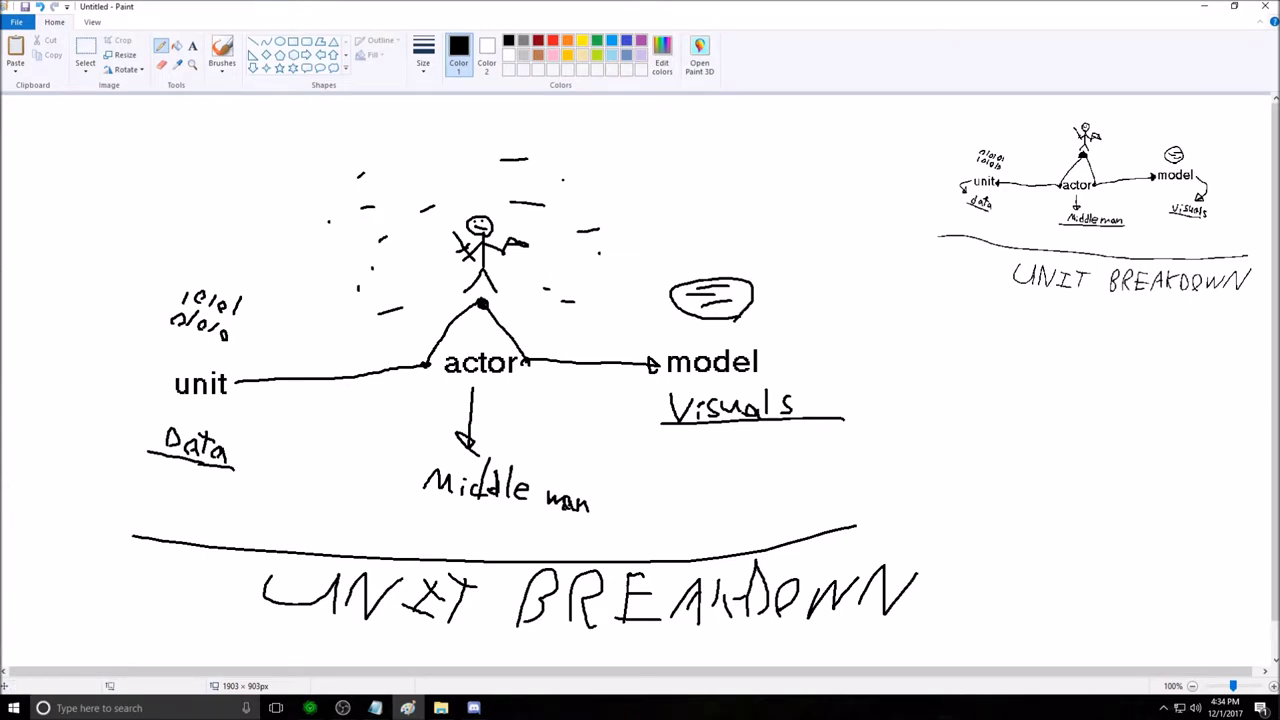
Minimize Paint and view the Hydralisk and Hydralisk Doodad actors in the Data editor.
click(1205, 8)
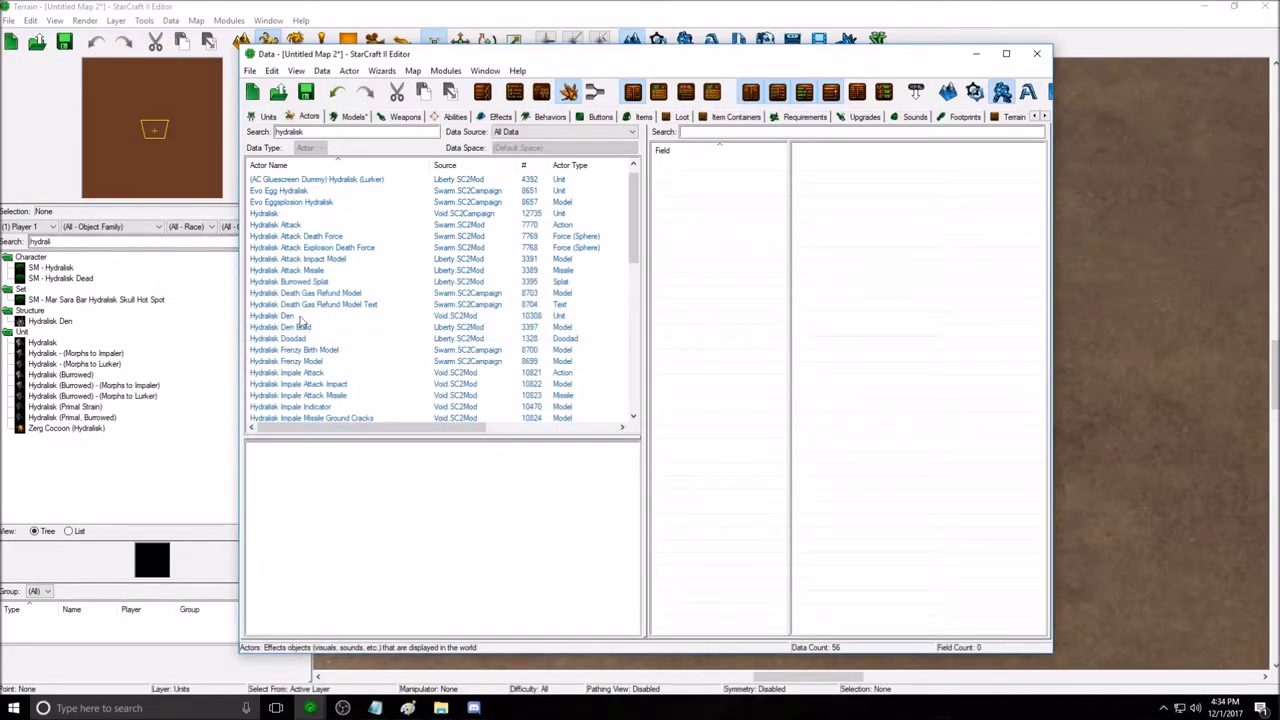
click(490, 215)
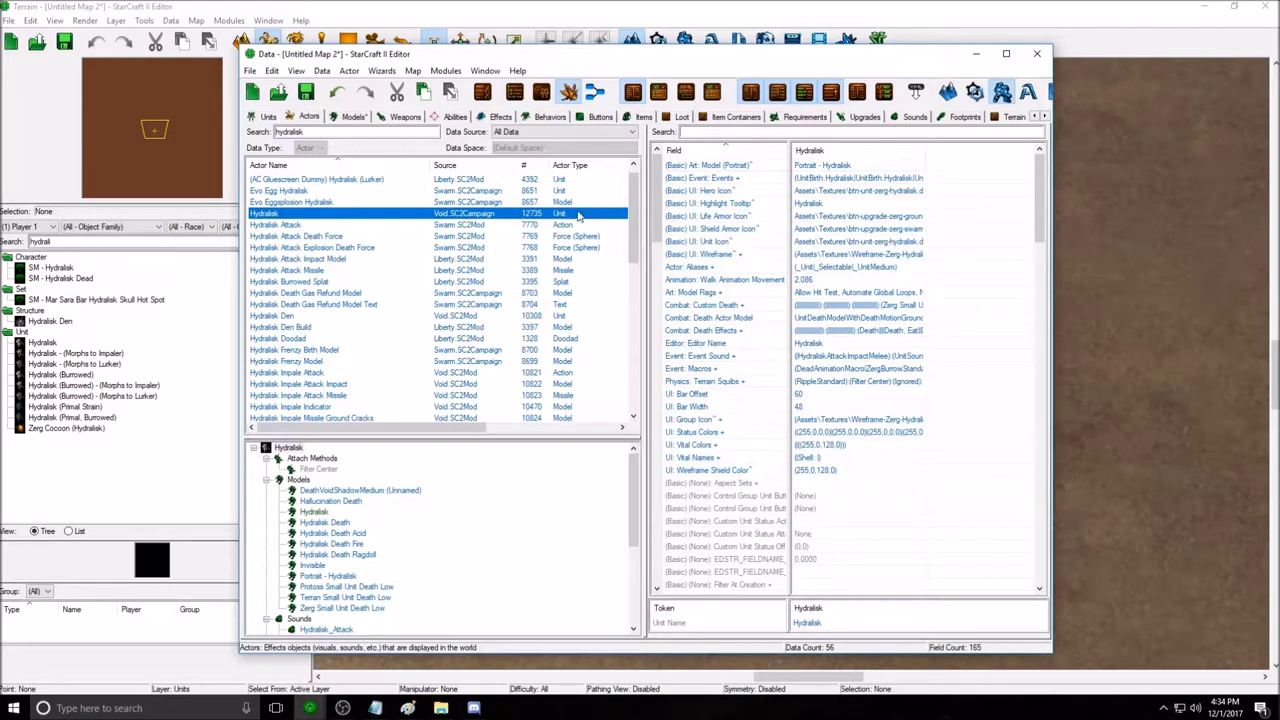
mouse_move(633, 223)
mouse_down()
mouse_move(634, 245)
mouse_move(633, 218)
mouse_up()
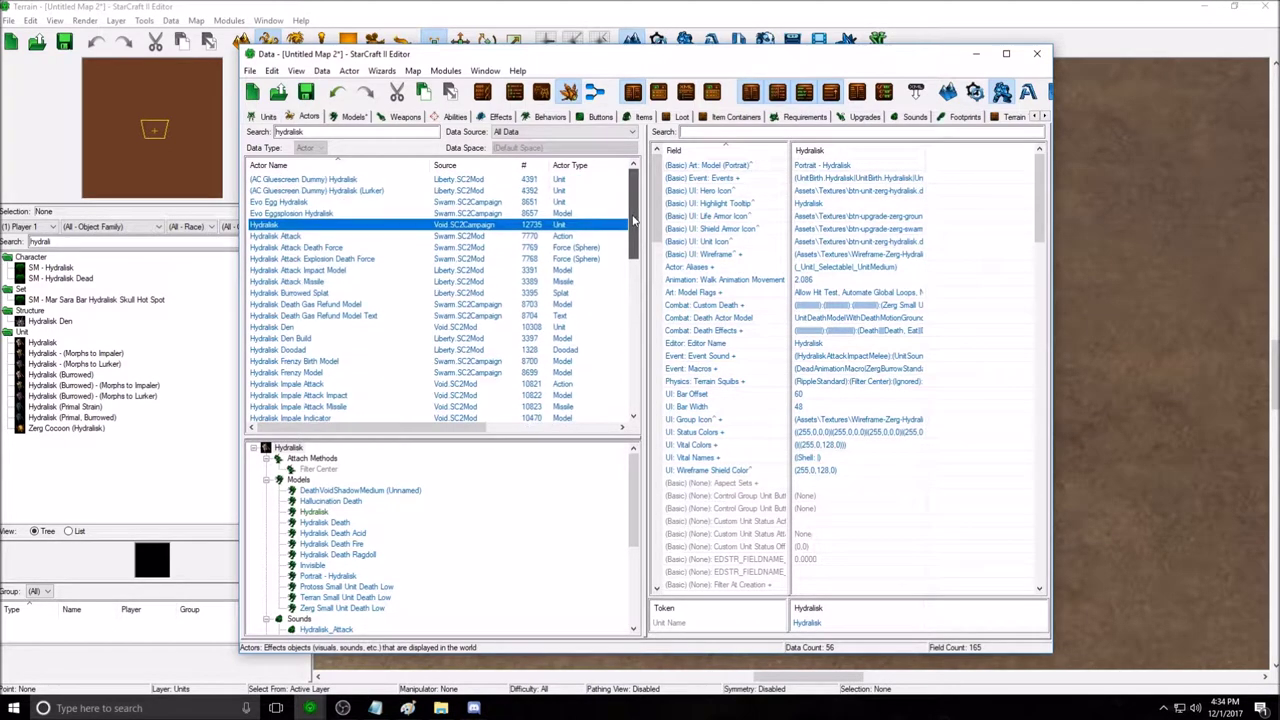
click(557, 350)
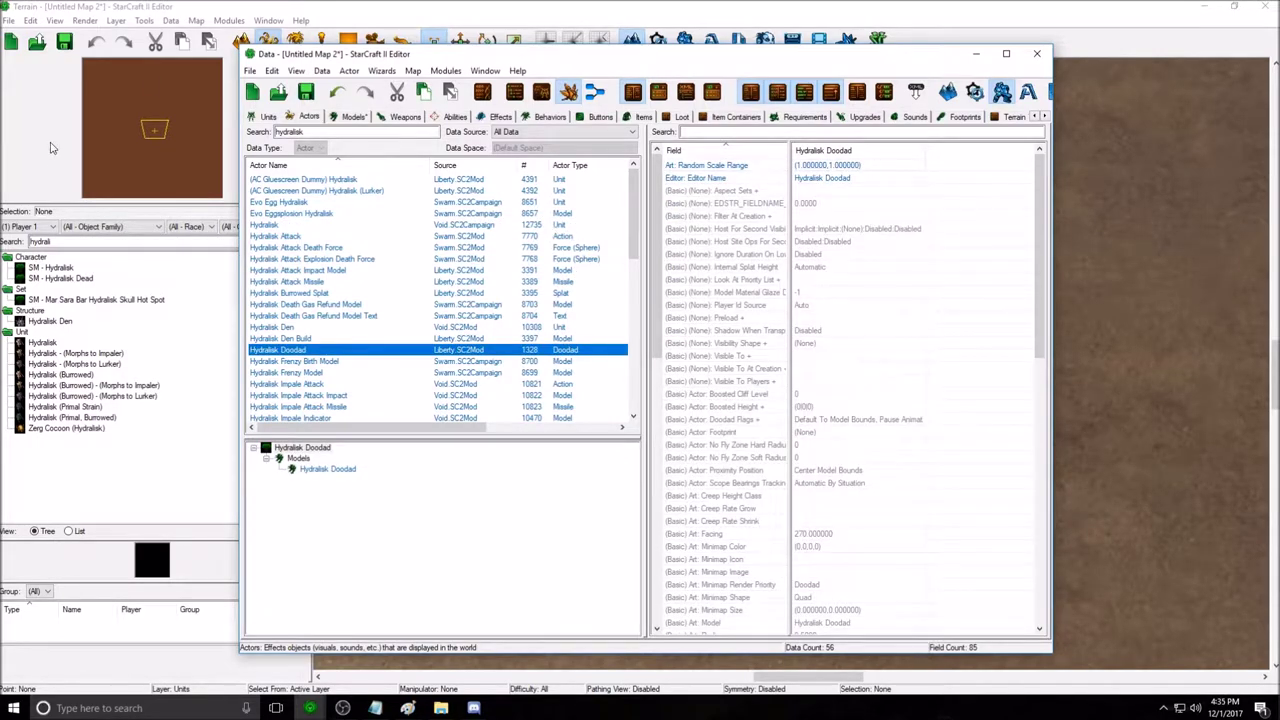
click(550, 226)
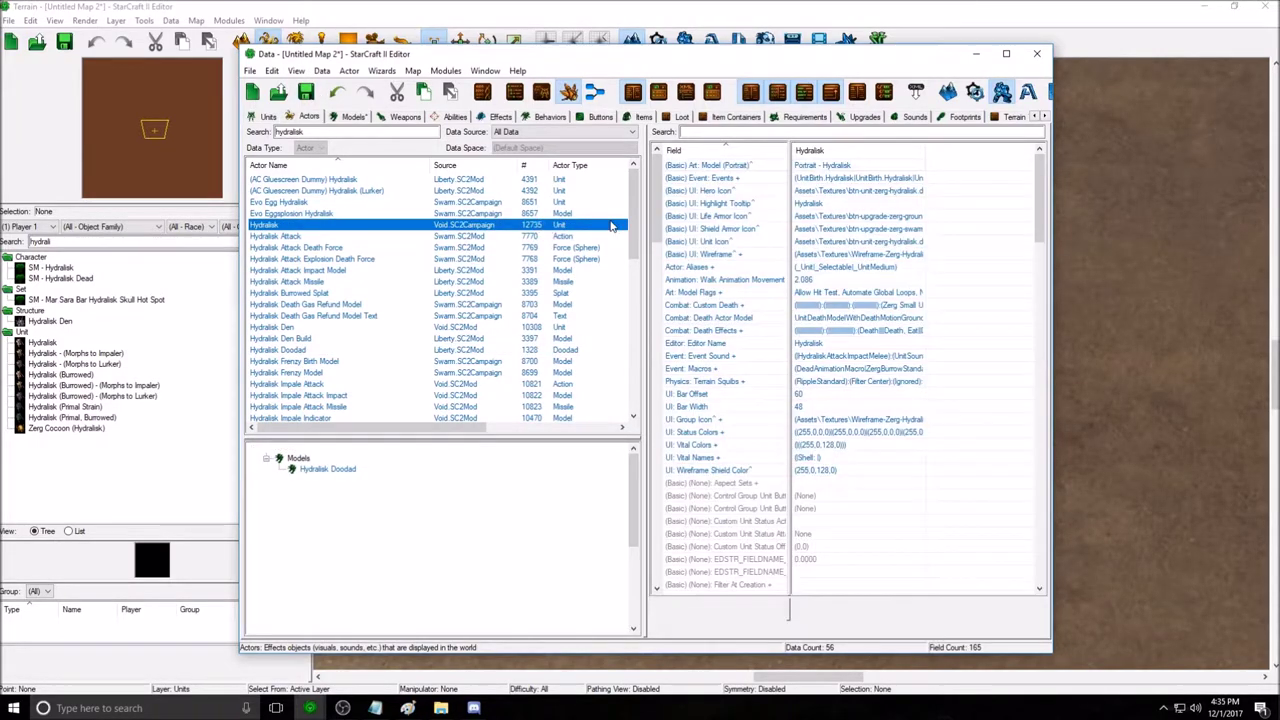
Inspect the Hydralisk Attack Missile and Lurker Egg Birth and Death actors, ending on Birth.
scroll(631, 226, down, 1)
click(567, 259)
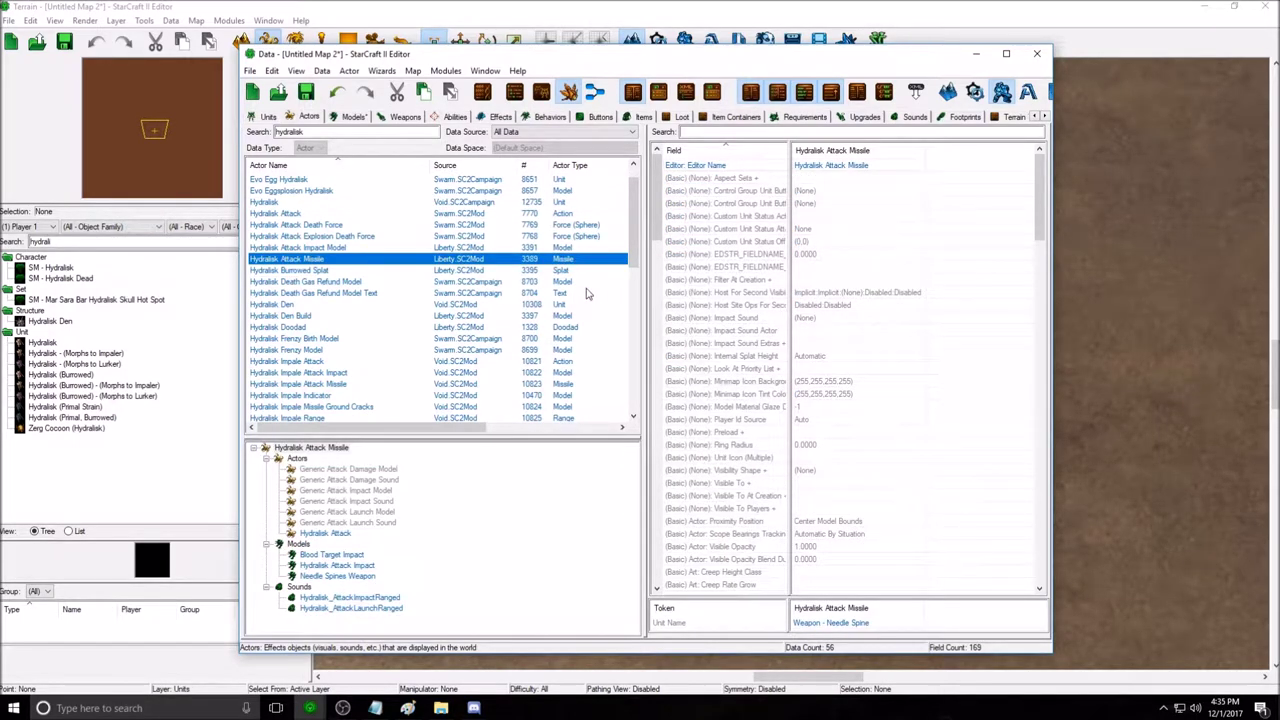
drag(634, 223, 634, 233)
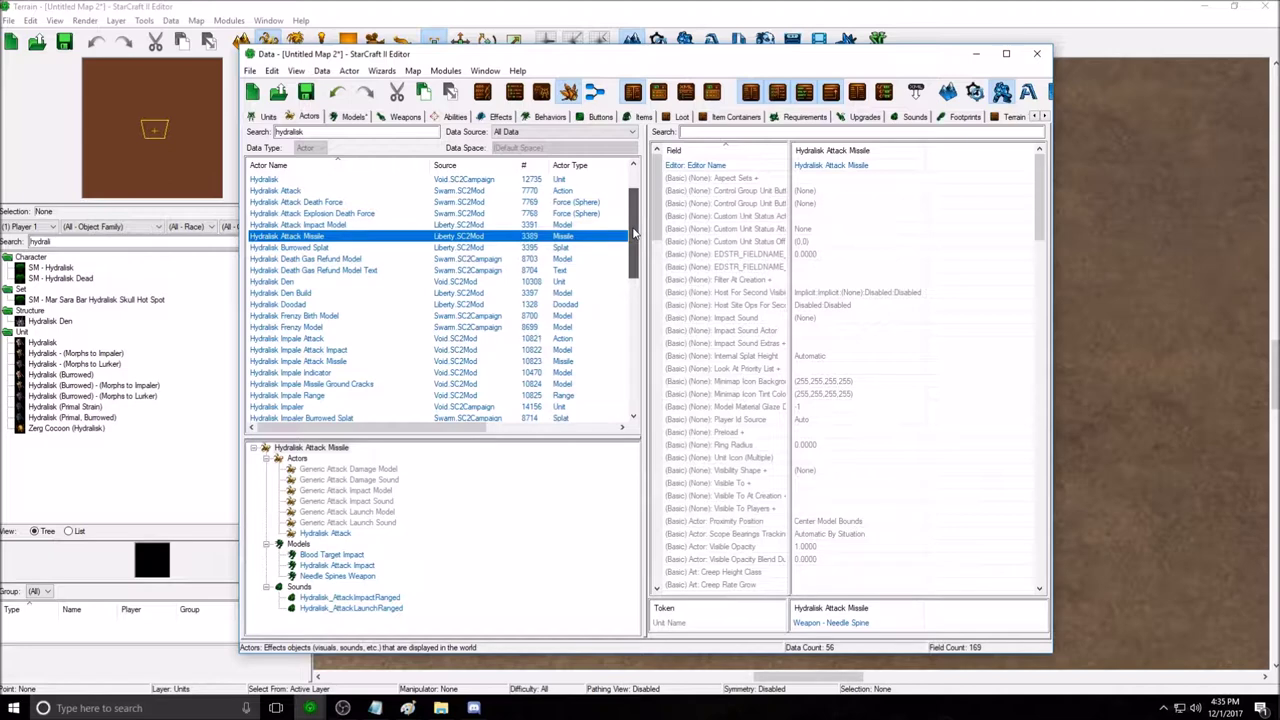
drag(632, 232, 631, 287)
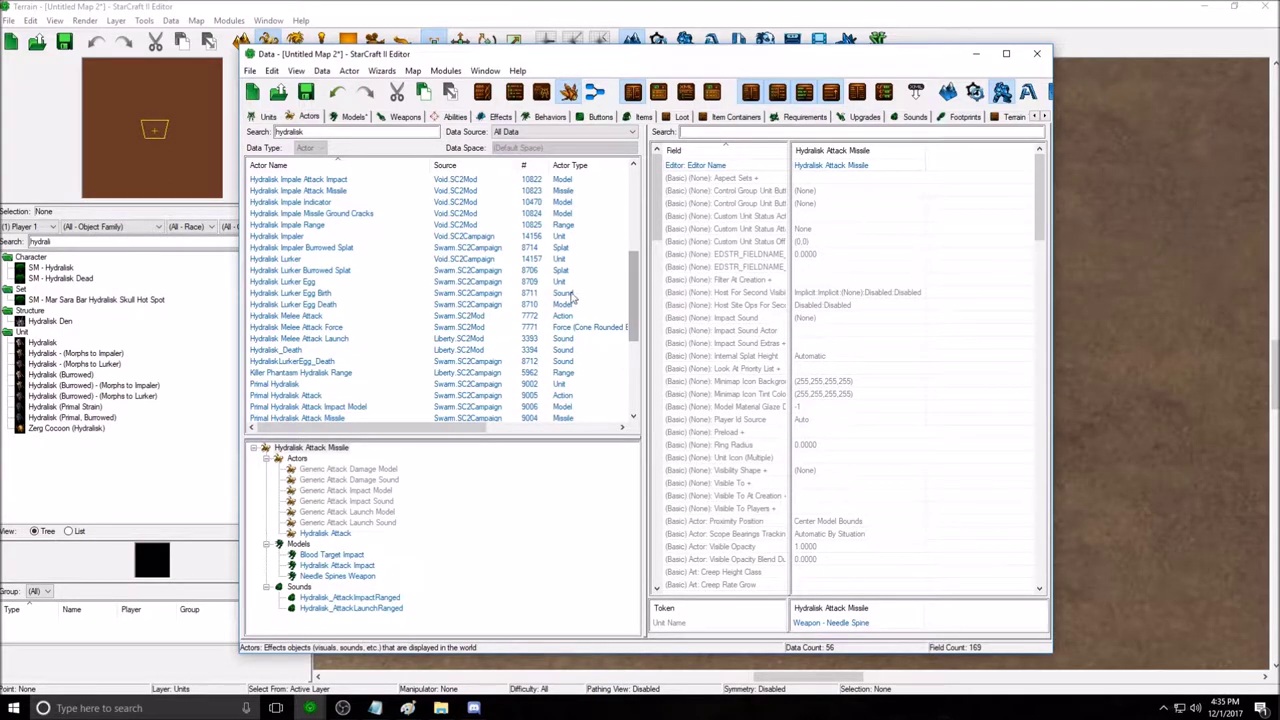
click(565, 293)
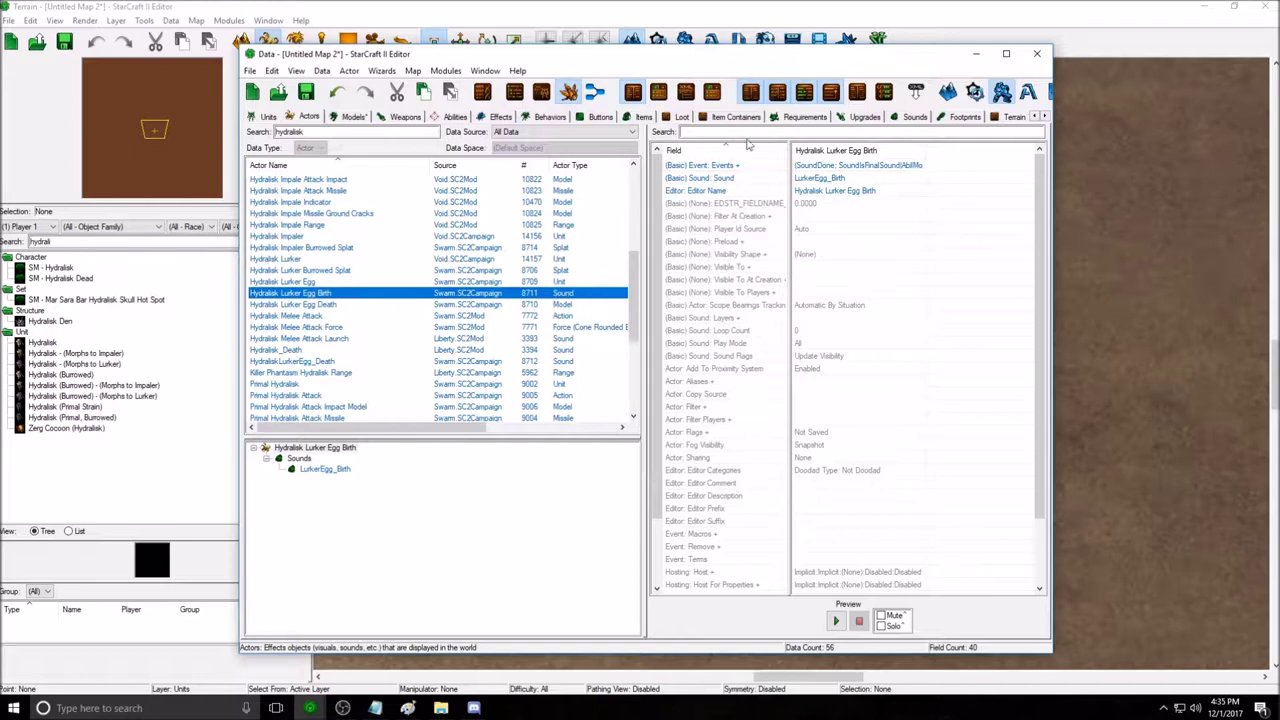
click(570, 305)
click(577, 293)
drag(631, 298, 633, 220)
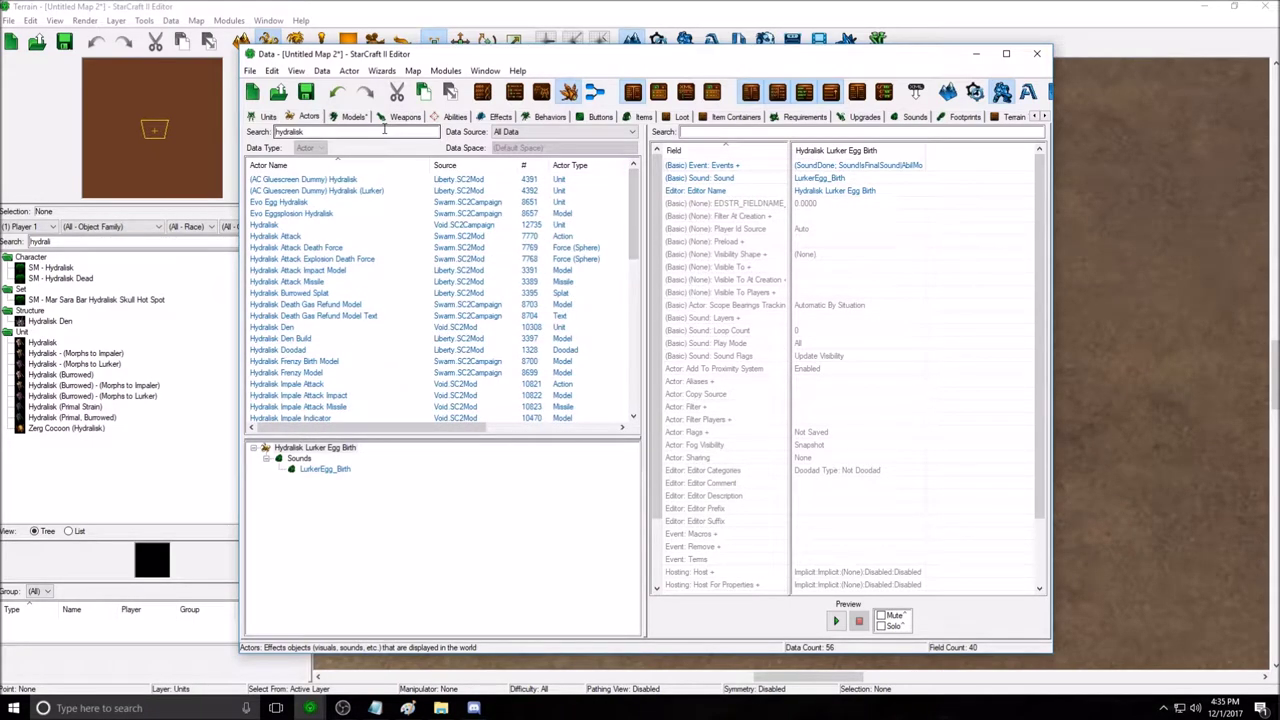
Open and dismiss properties of Evo Eggsplosion Hydralisk and Hydralisk, keeping Not Doodad.
double_click(520, 214)
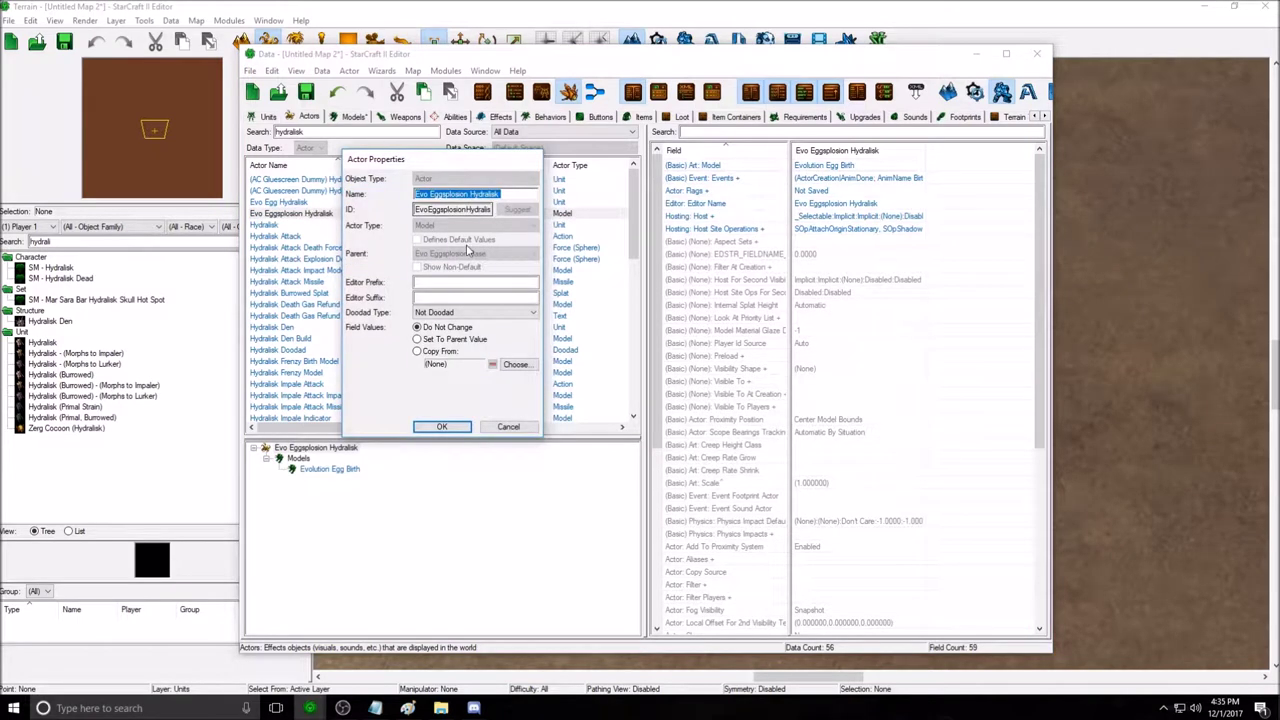
click(508, 426)
click(281, 226)
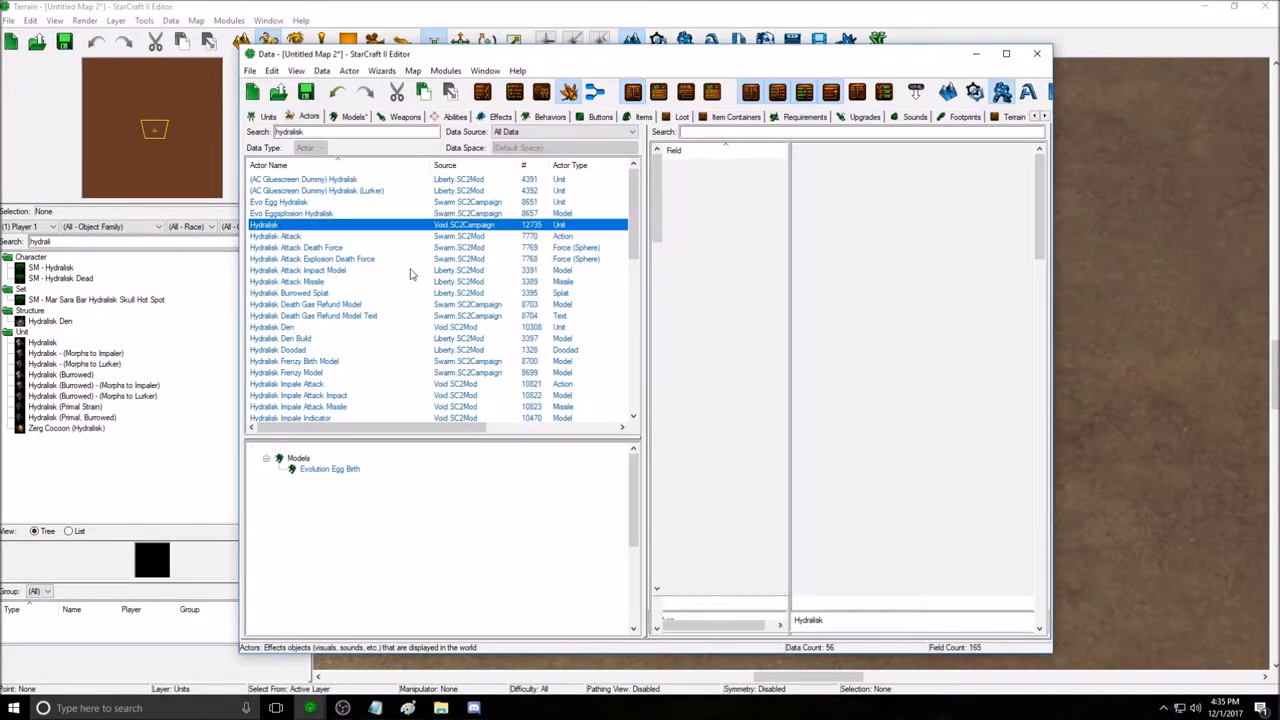
double_click(380, 226)
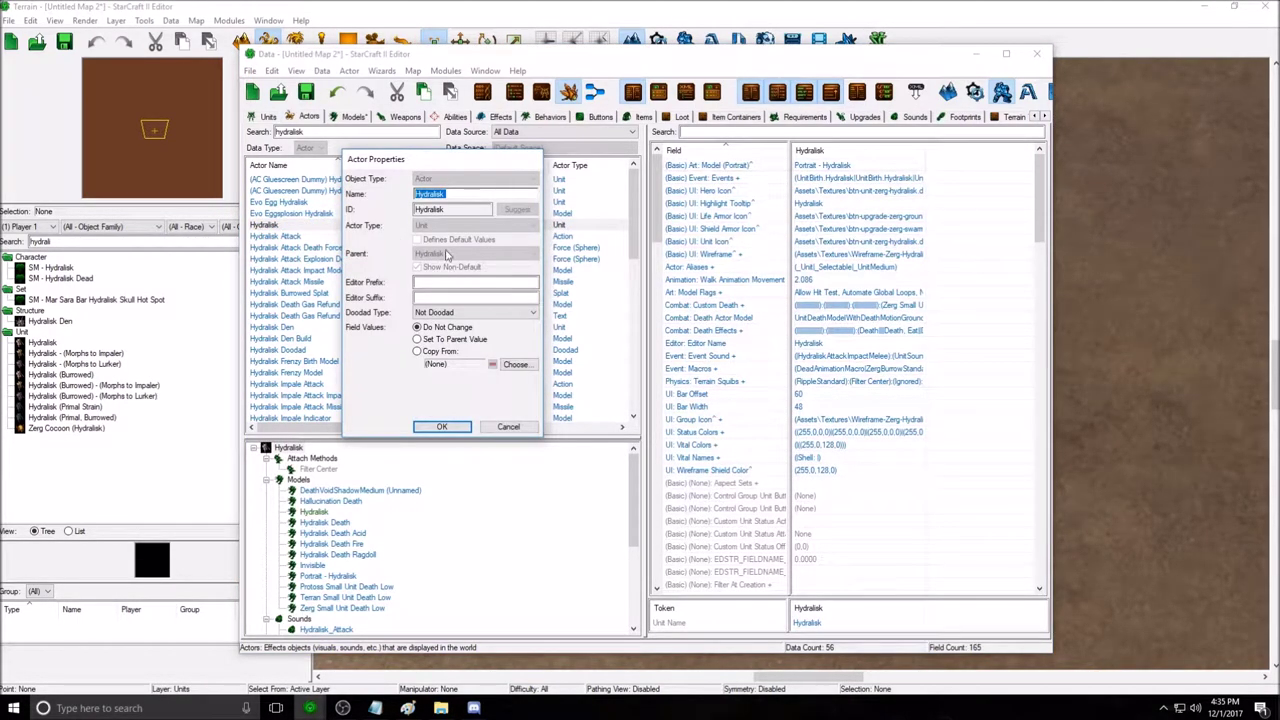
click(450, 210)
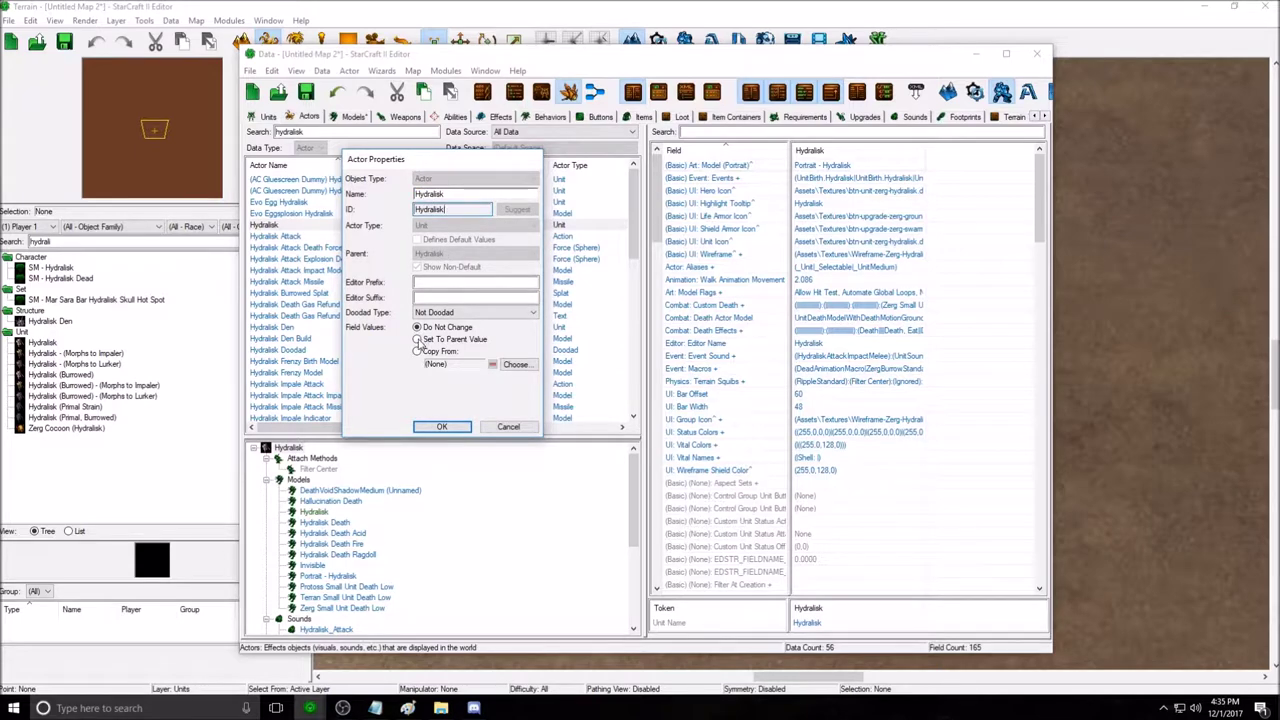
click(445, 312)
click(442, 320)
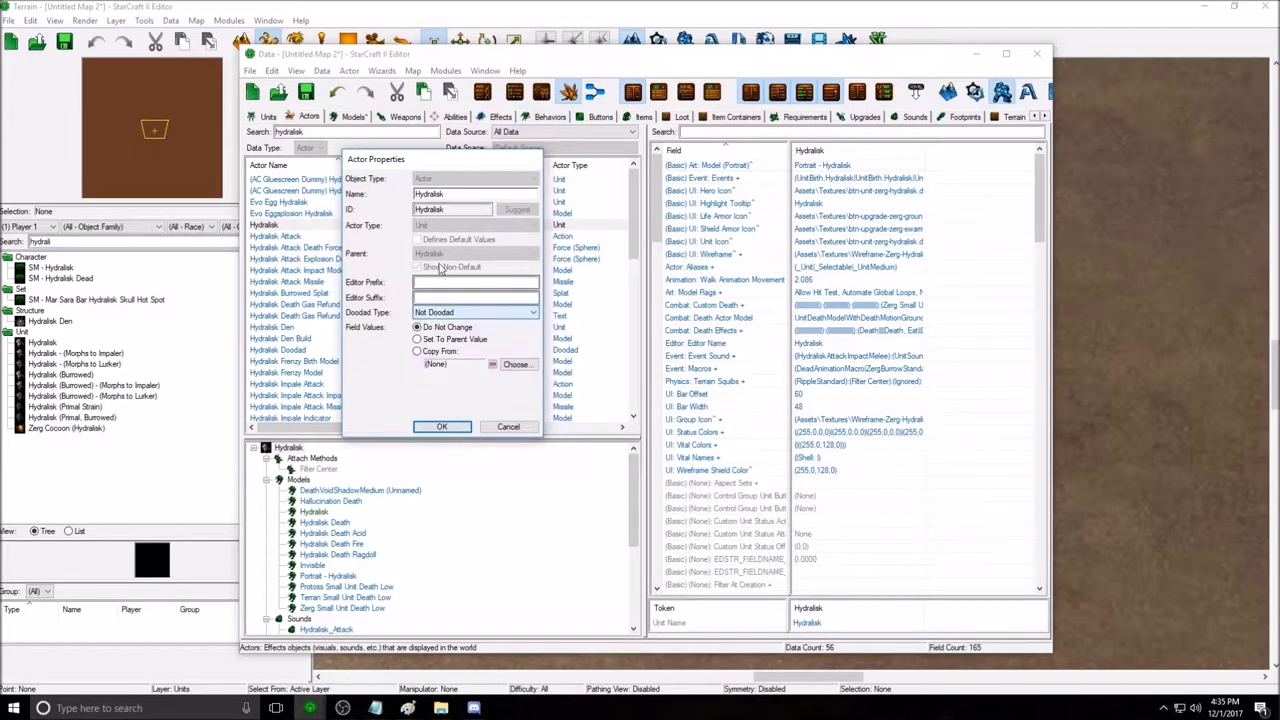
click(512, 428)
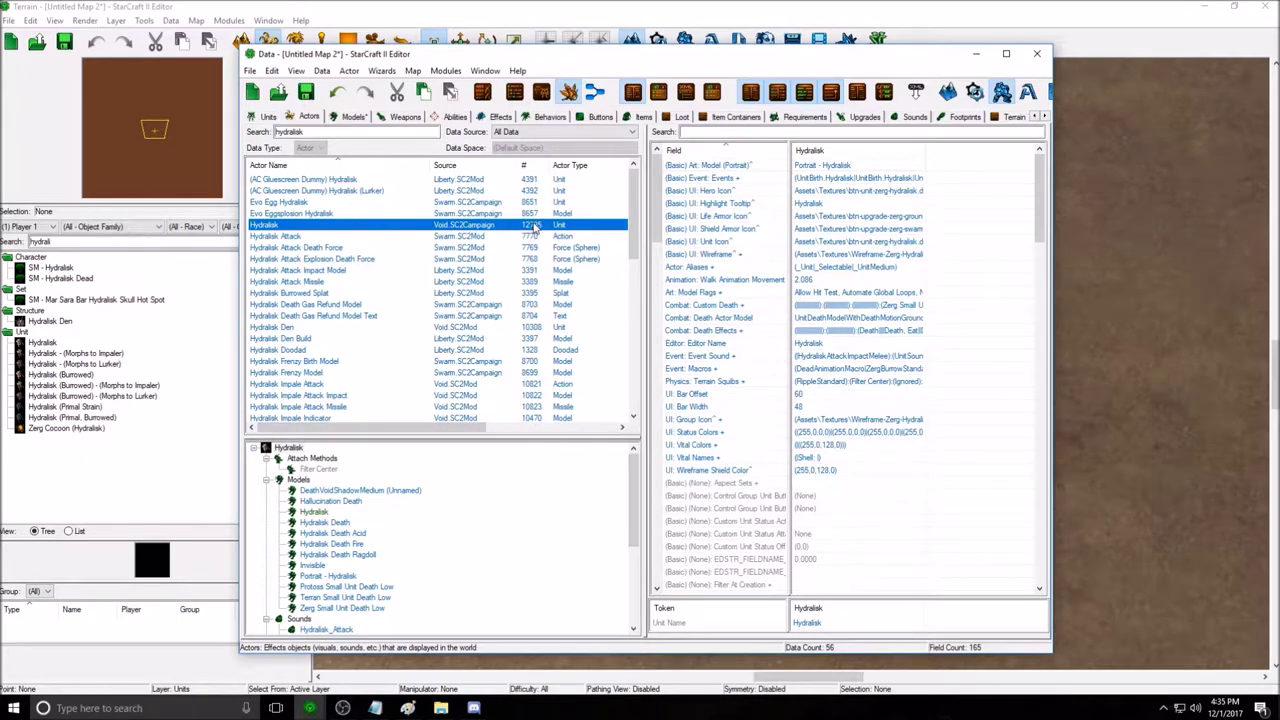
Review the portrait model, Events, Hero Icon and Highlight Tooltip fields, then minimize the Data editor.
click(842, 166)
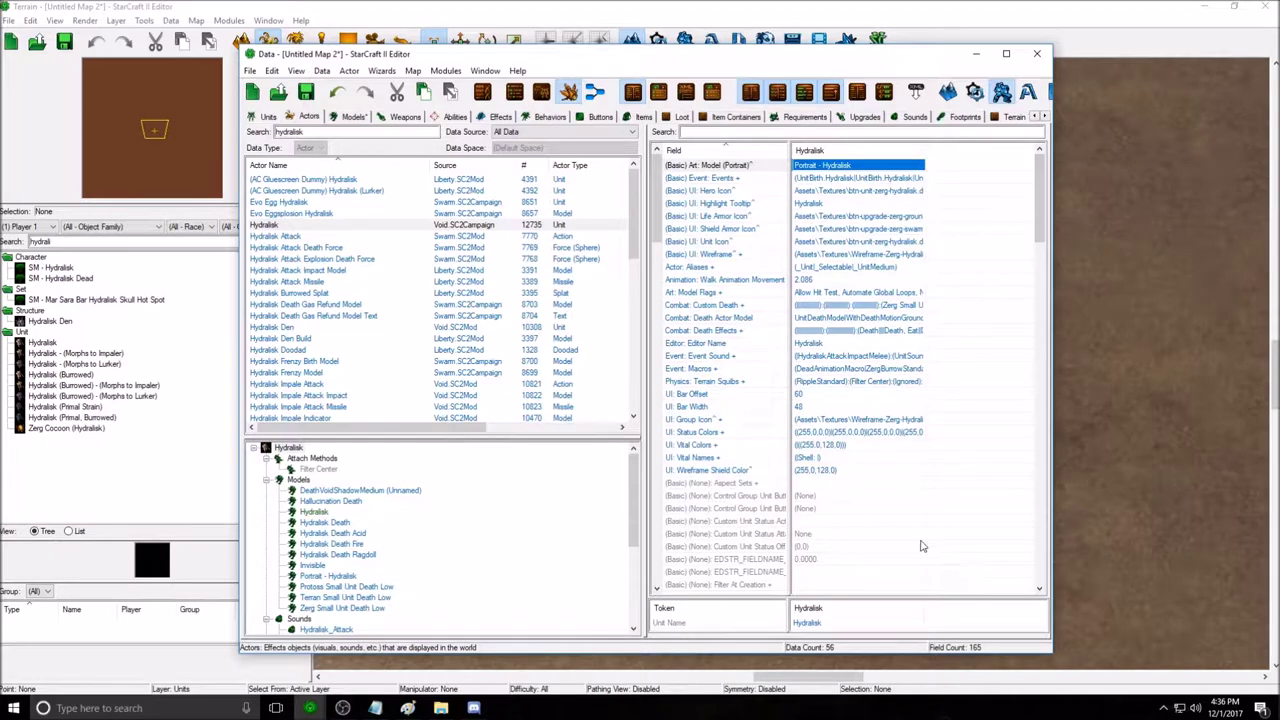
click(822, 178)
click(848, 191)
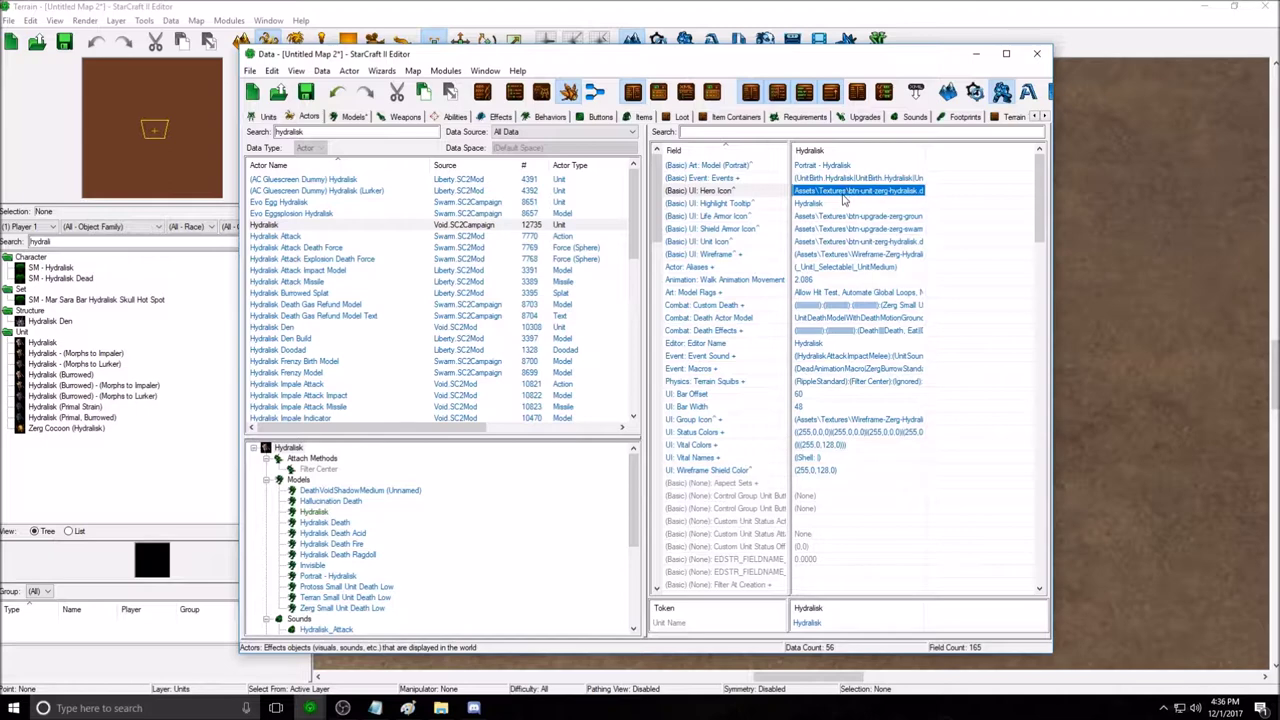
click(826, 204)
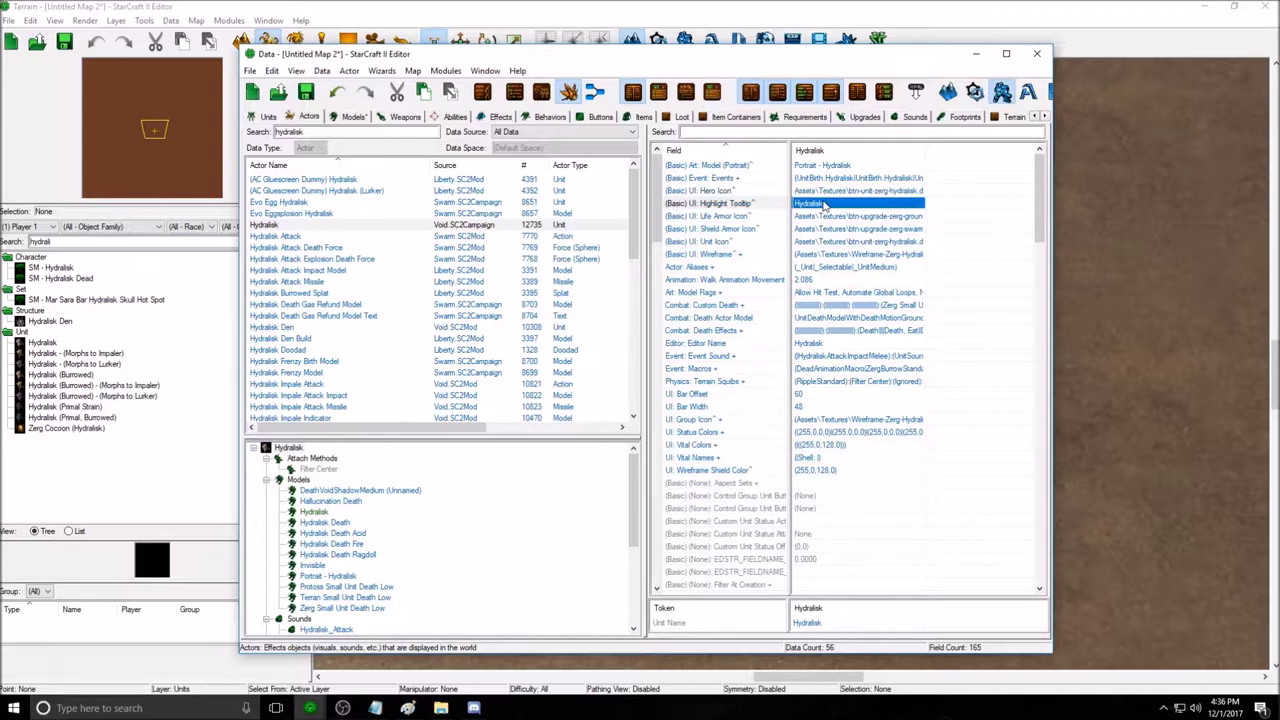
click(975, 54)
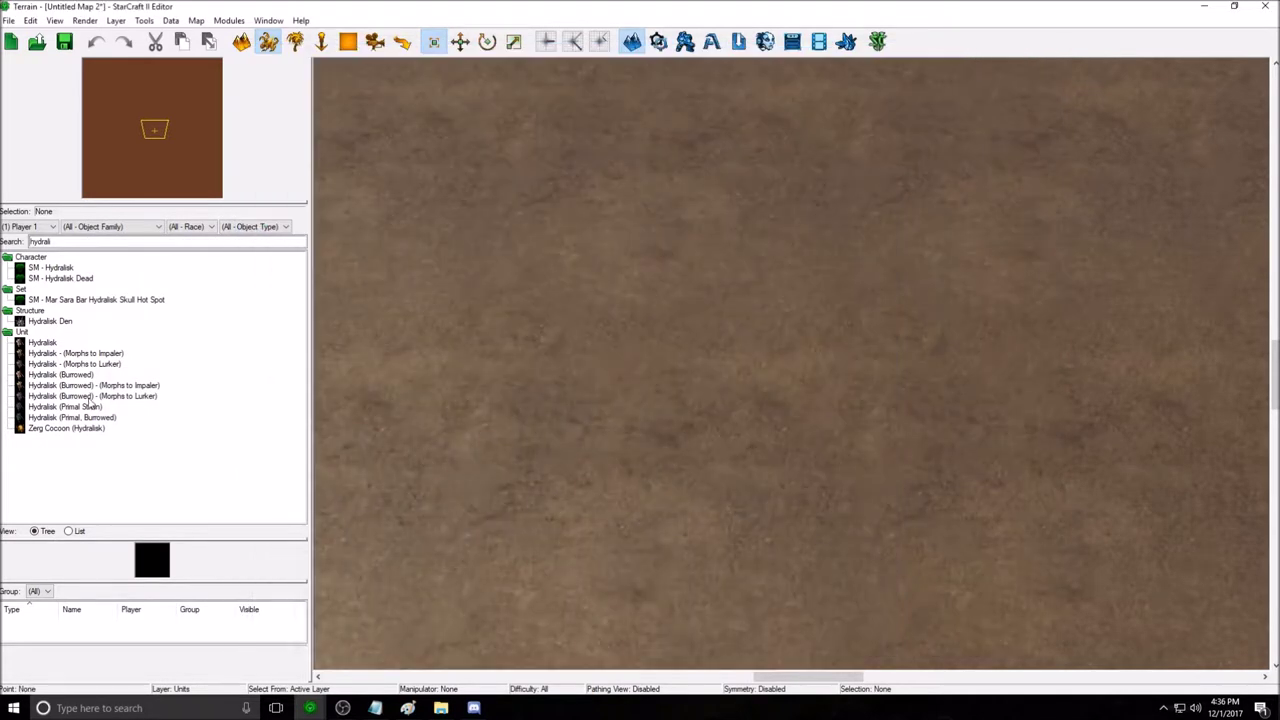
Place a Player 1 Hydralisk near the map centre, nudge it right, and restore the Data editor.
click(42, 342)
click(712, 342)
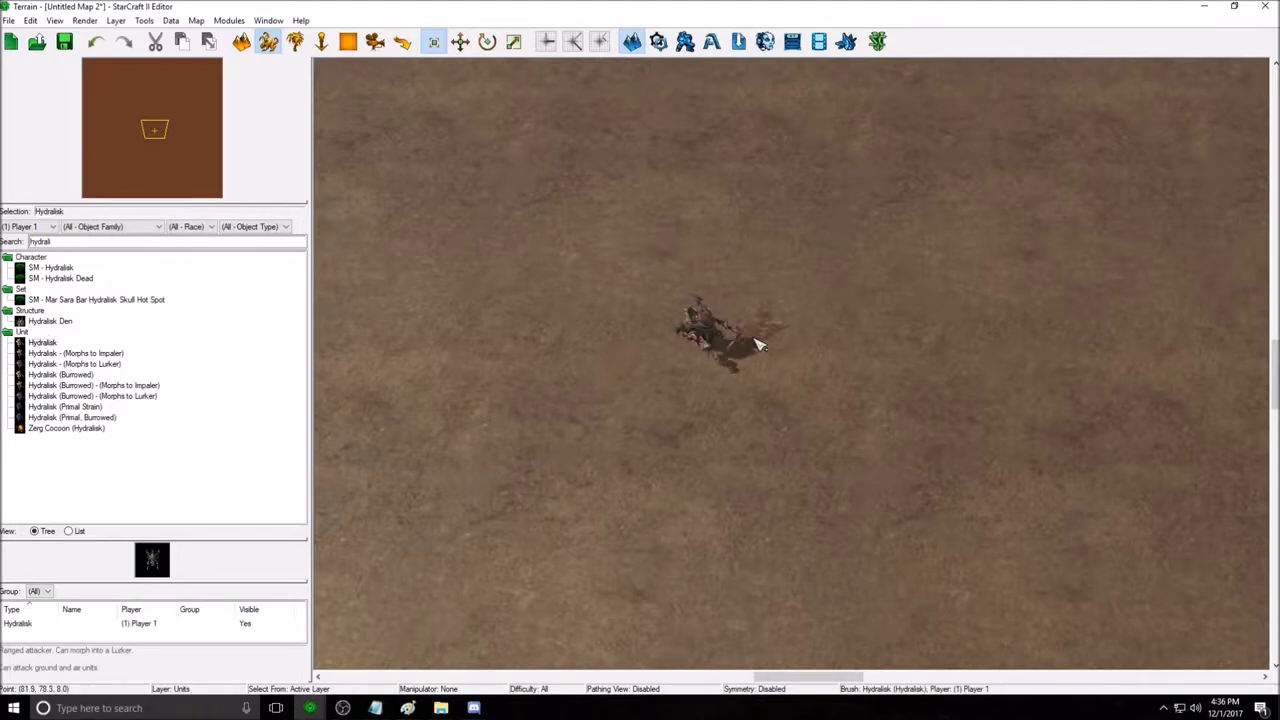
scroll(750, 330, up, 3)
key(Escape)
drag(660, 318, 690, 313)
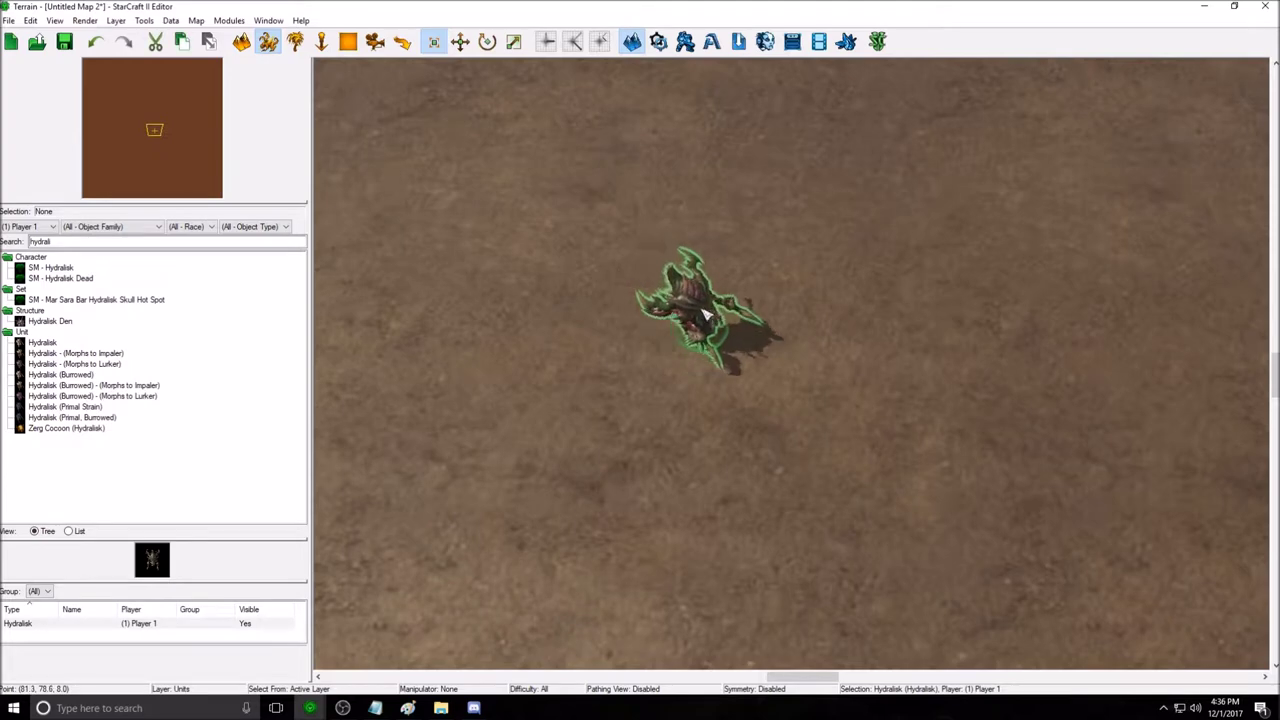
click(840, 292)
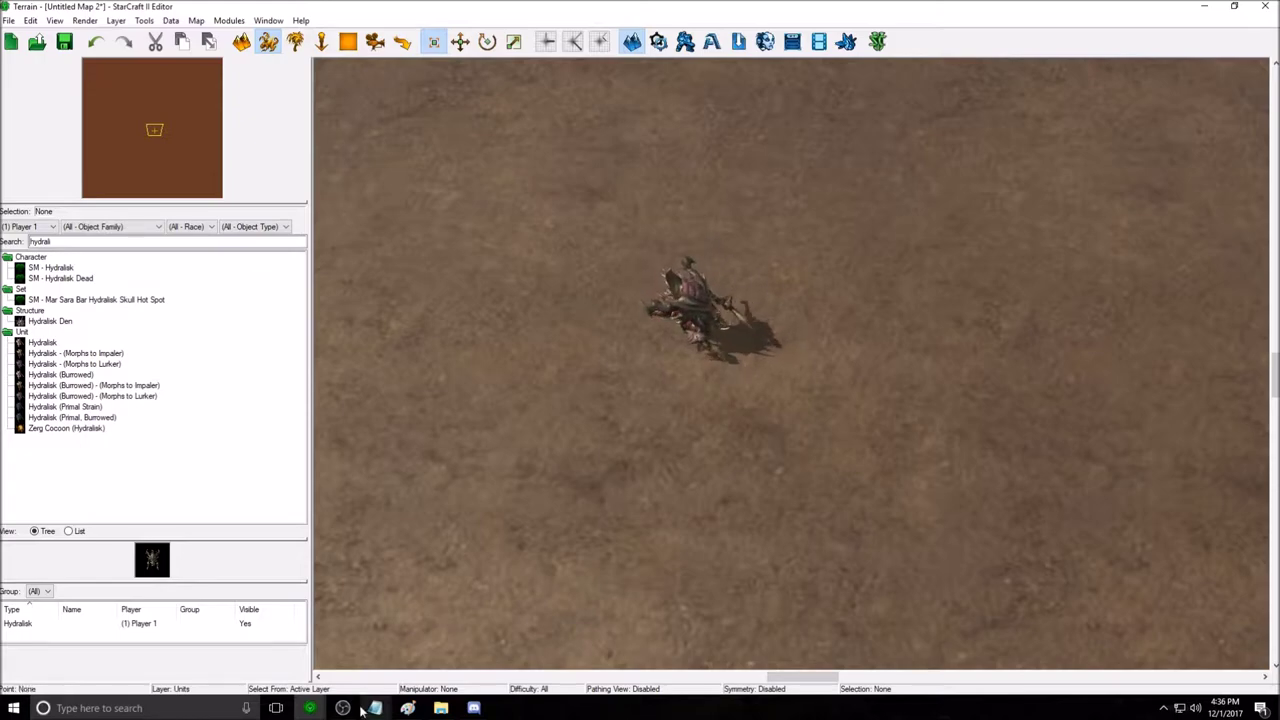
click(390, 659)
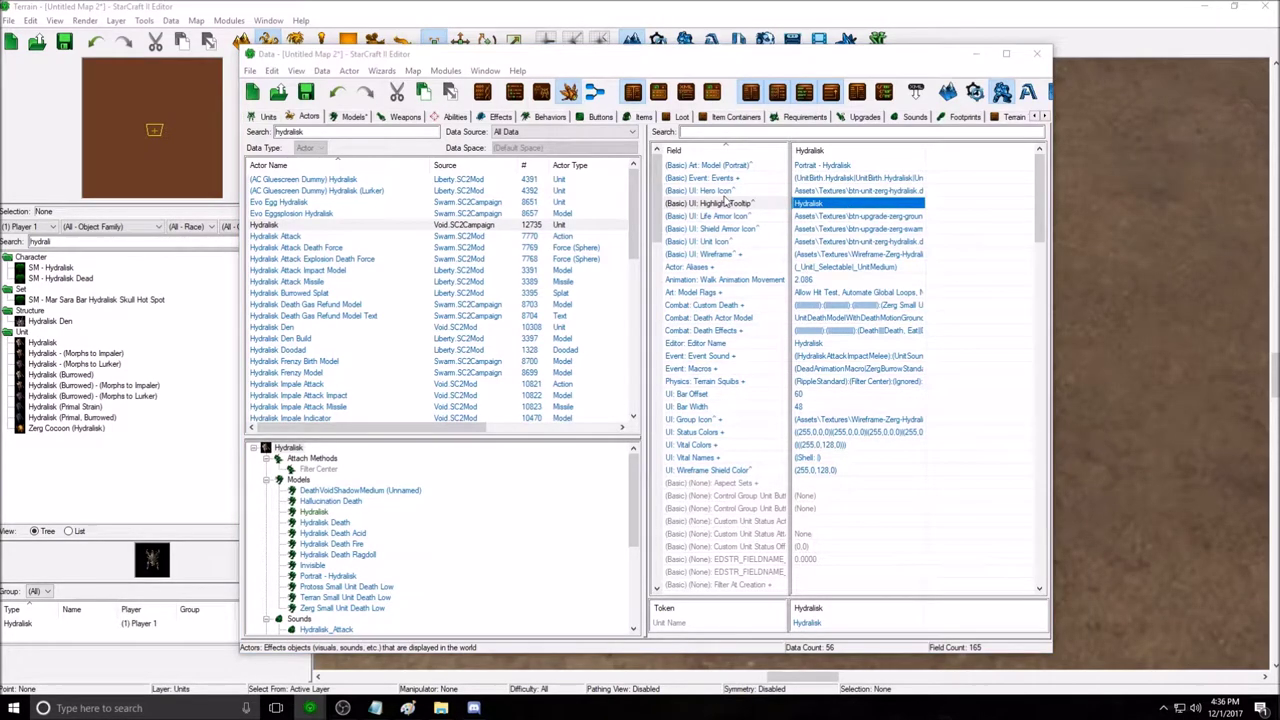
Change the Hydralisk's Highlight Tooltip to 'Bob yo'.
double_click(843, 203)
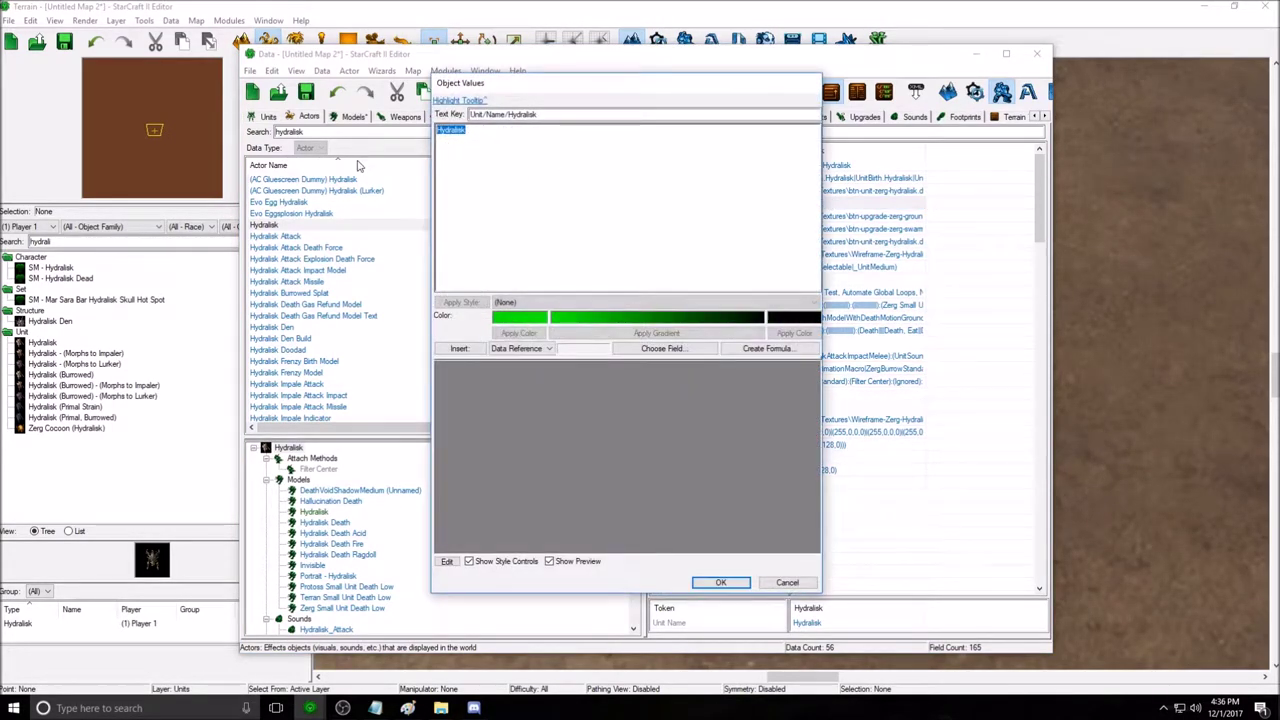
text(Bob)
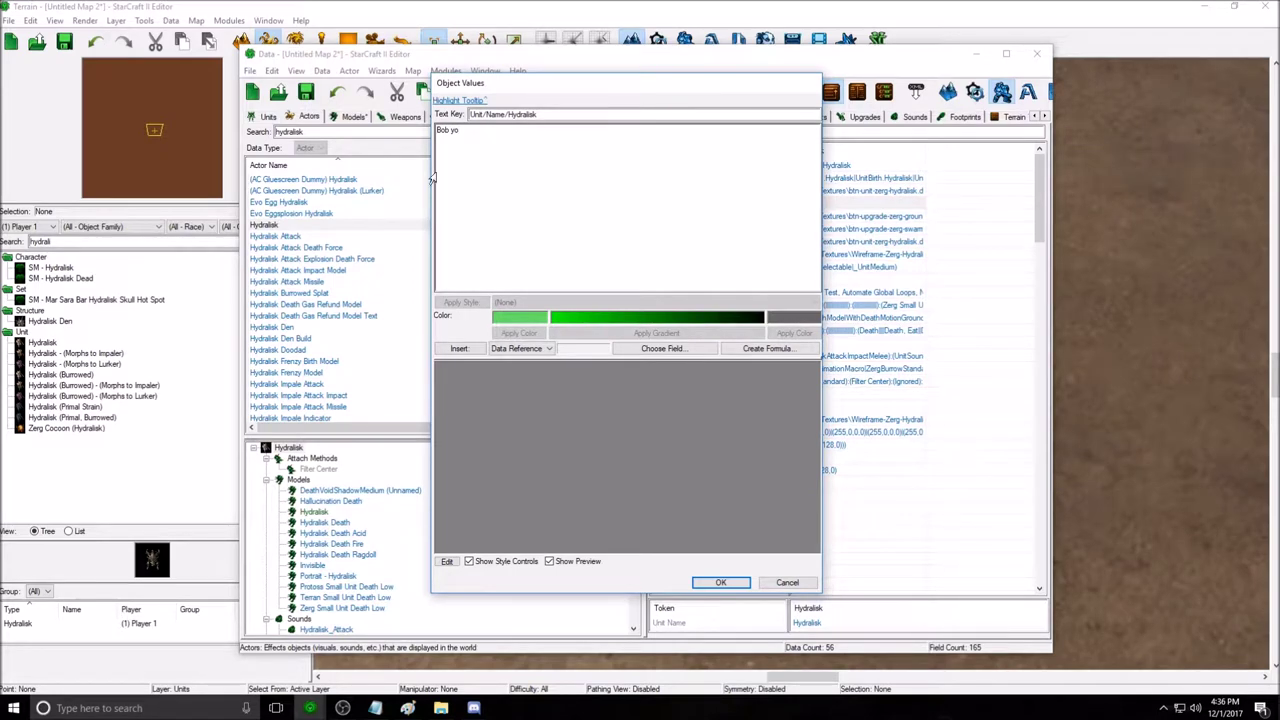
text( yo)
drag(494, 180, 349, 180)
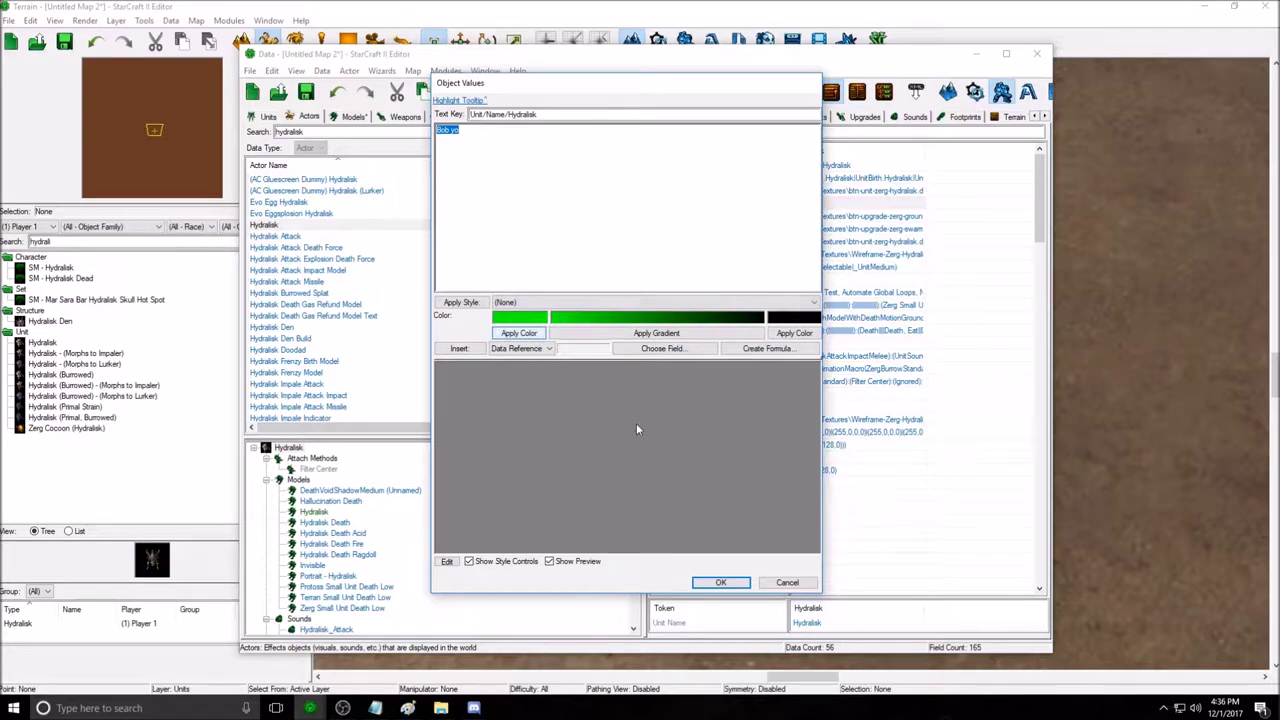
click(720, 582)
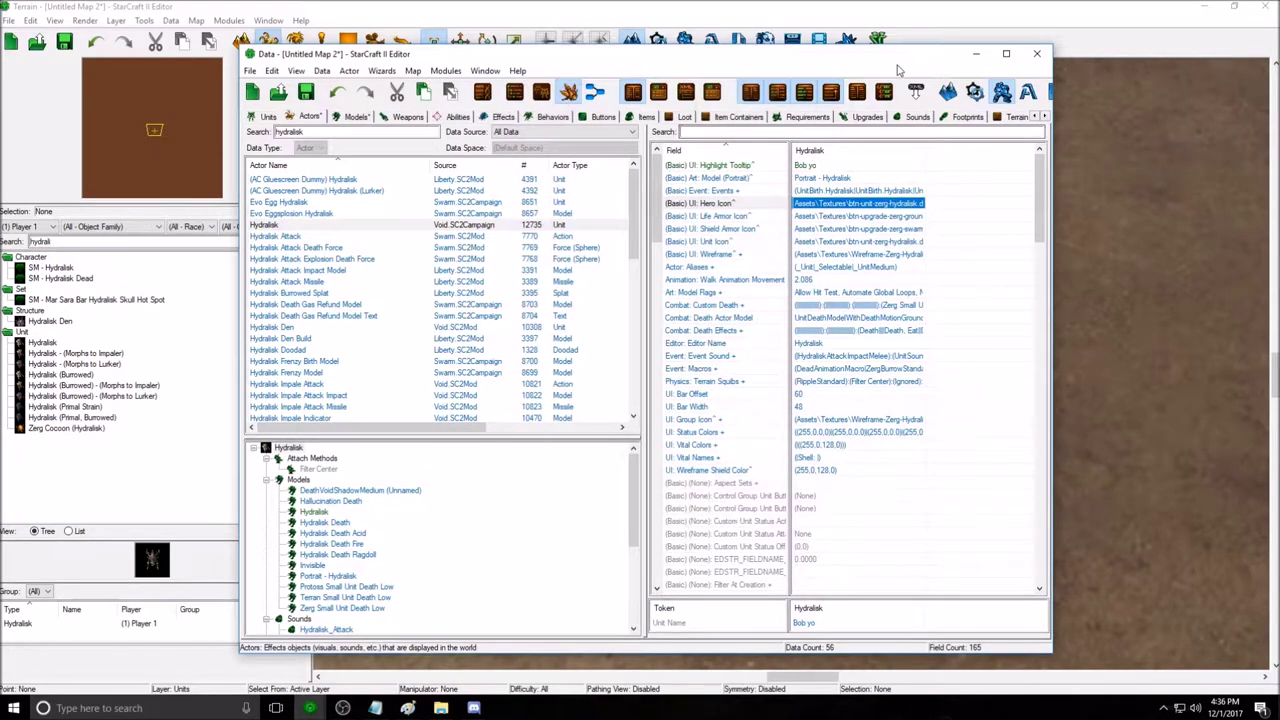
Review the Life Armor, Shield Armor and Unit Icon fields and the UI: Wireframe image, leaving them unchanged.
drag(843, 56, 811, 40)
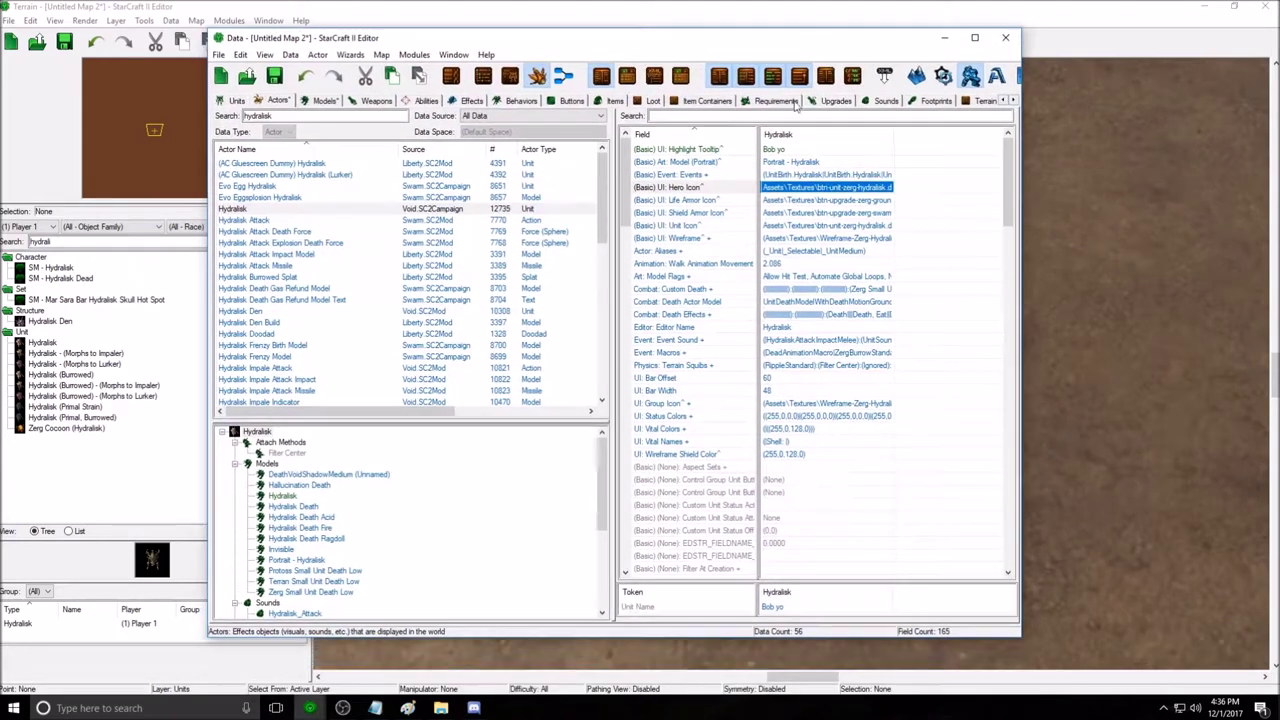
click(812, 202)
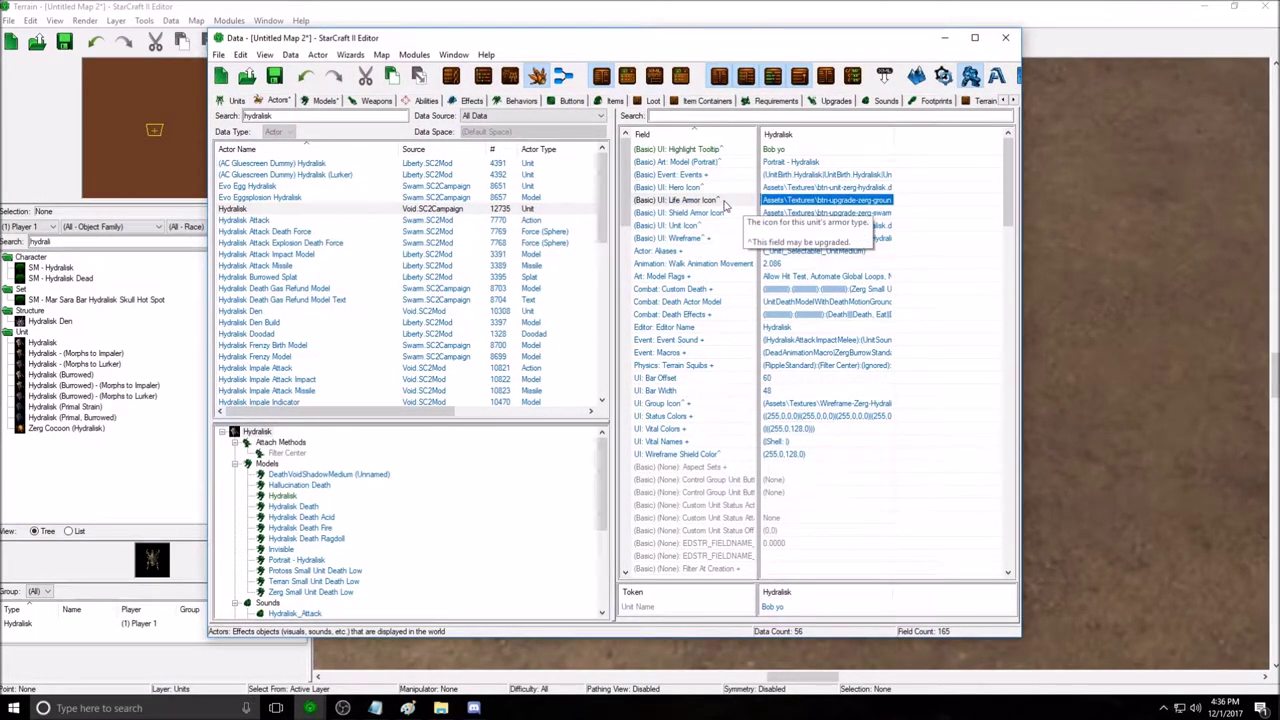
click(811, 214)
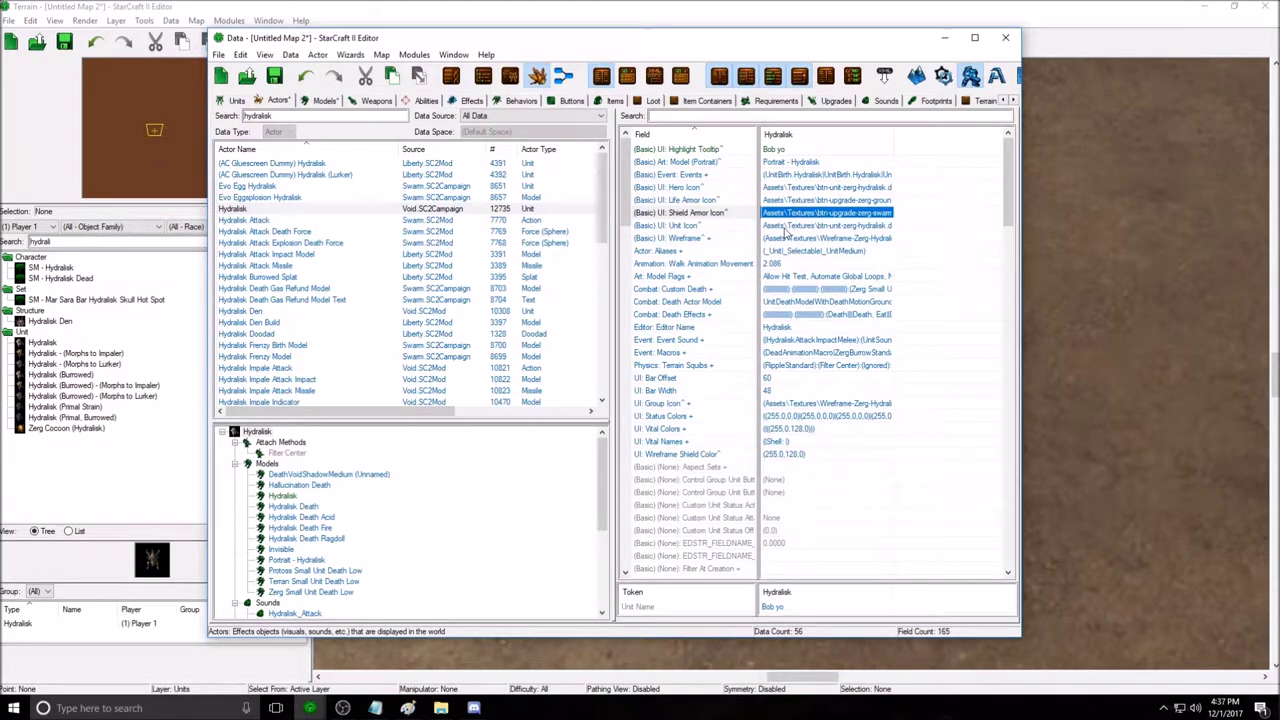
click(788, 228)
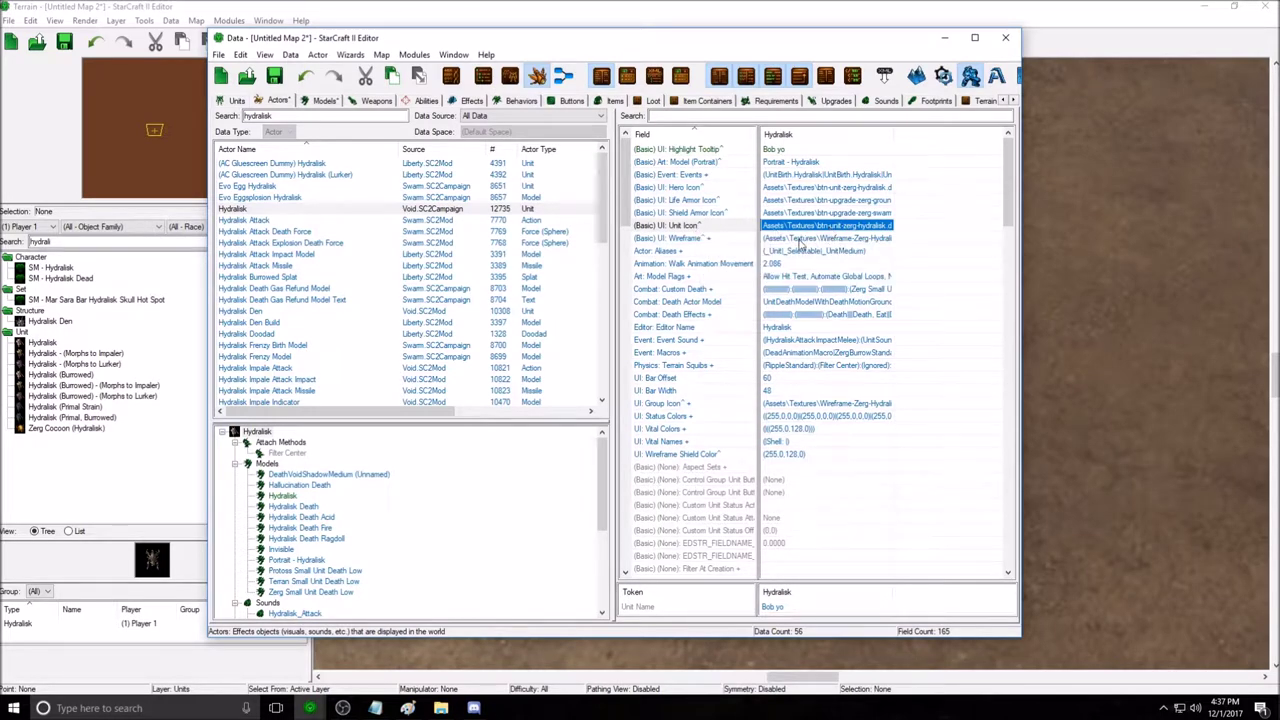
click(800, 241)
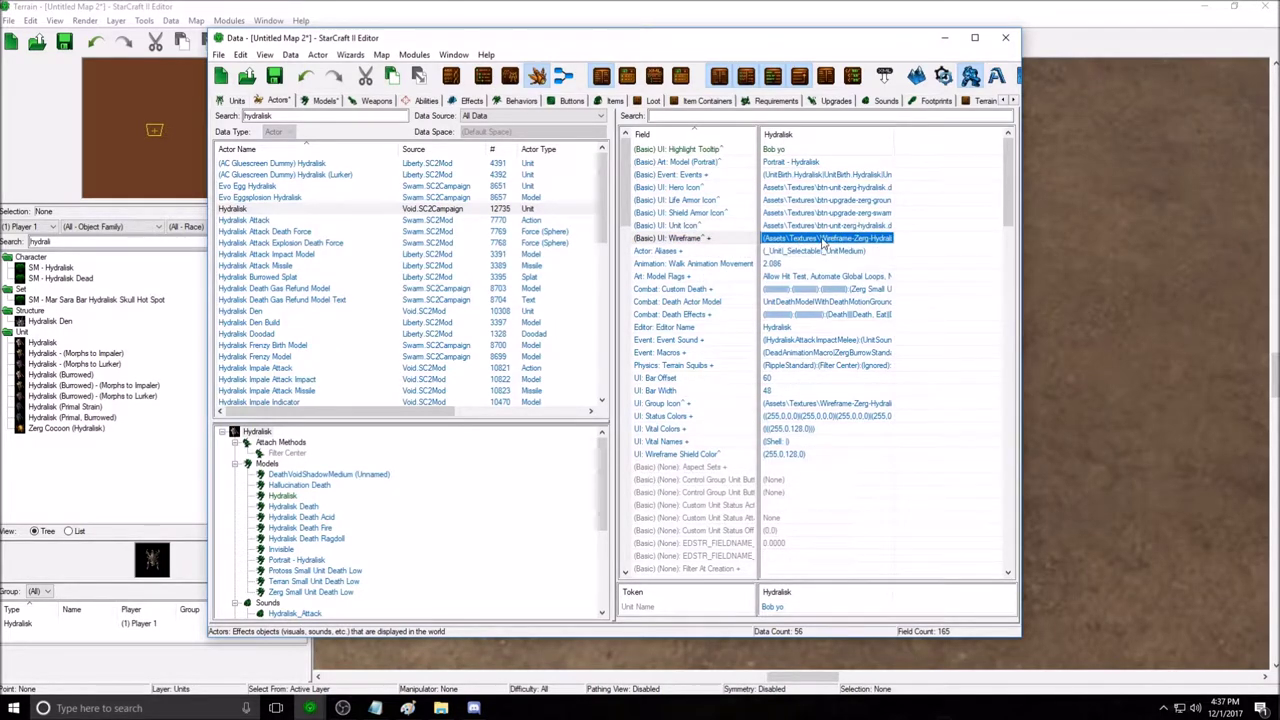
double_click(823, 243)
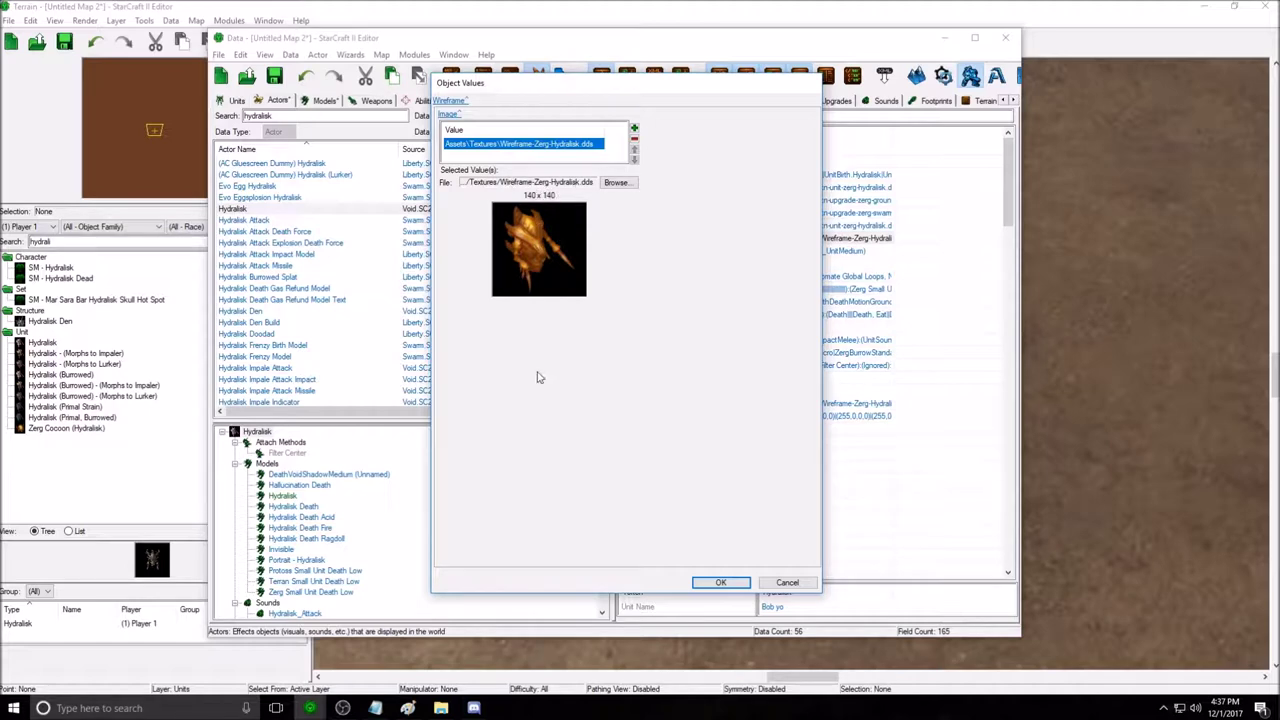
drag(640, 90, 554, 100)
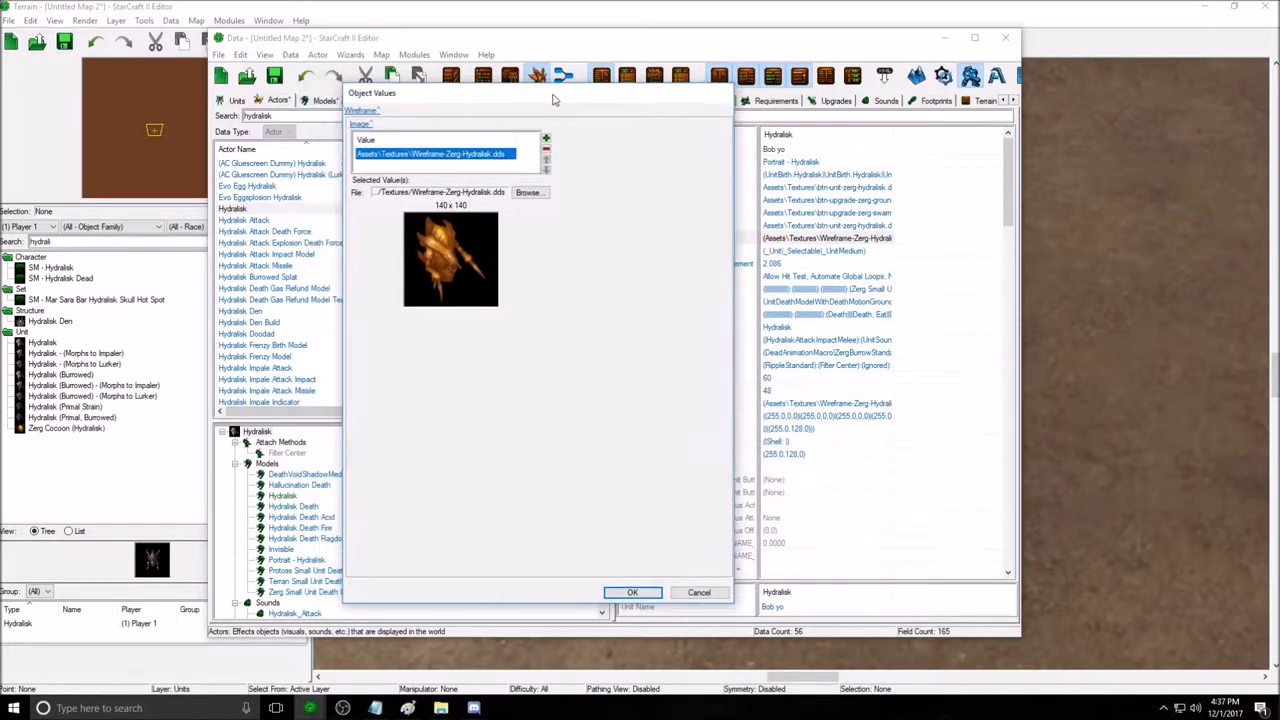
click(690, 596)
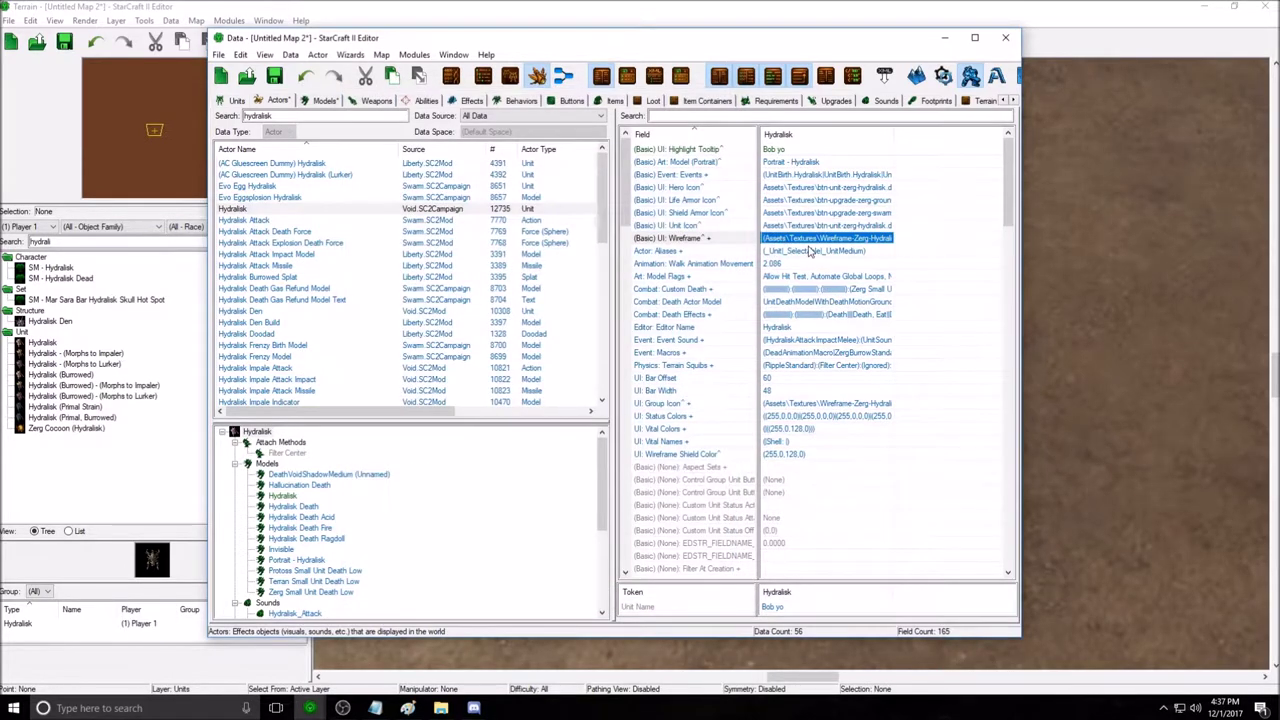
click(810, 251)
click(812, 263)
click(812, 252)
click(810, 265)
click(808, 277)
mouse_move(706, 268)
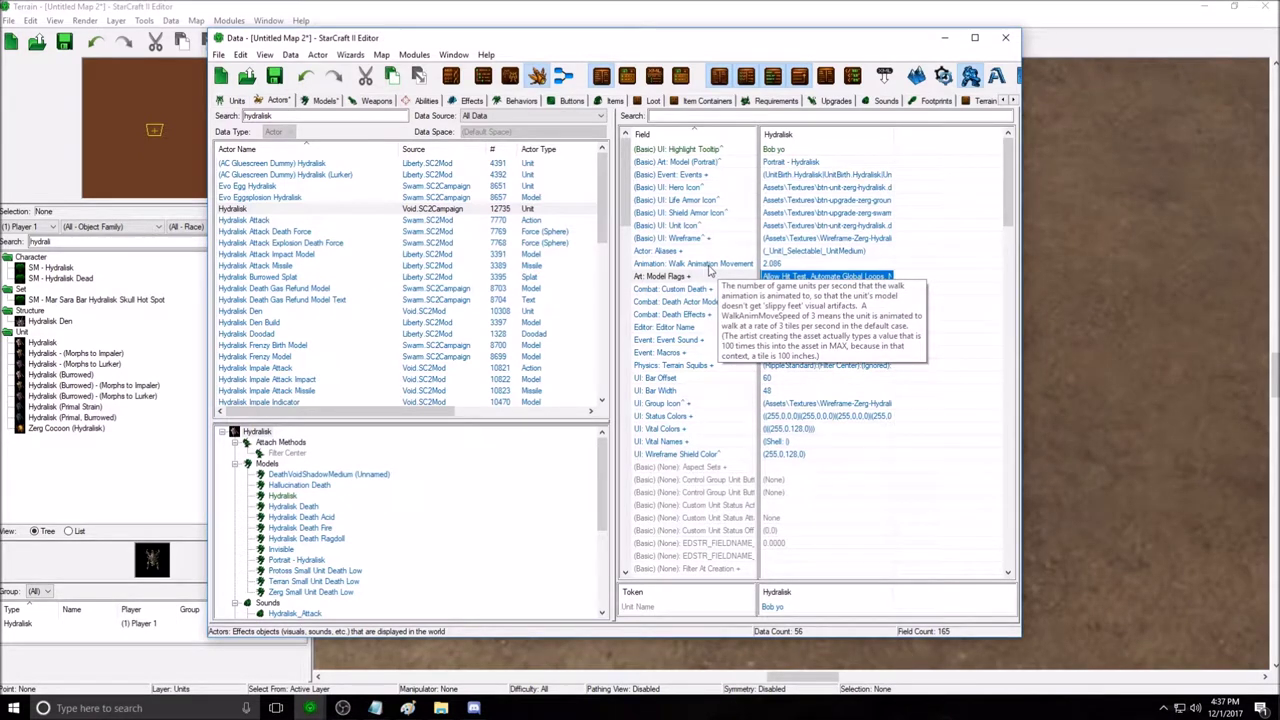
click(772, 265)
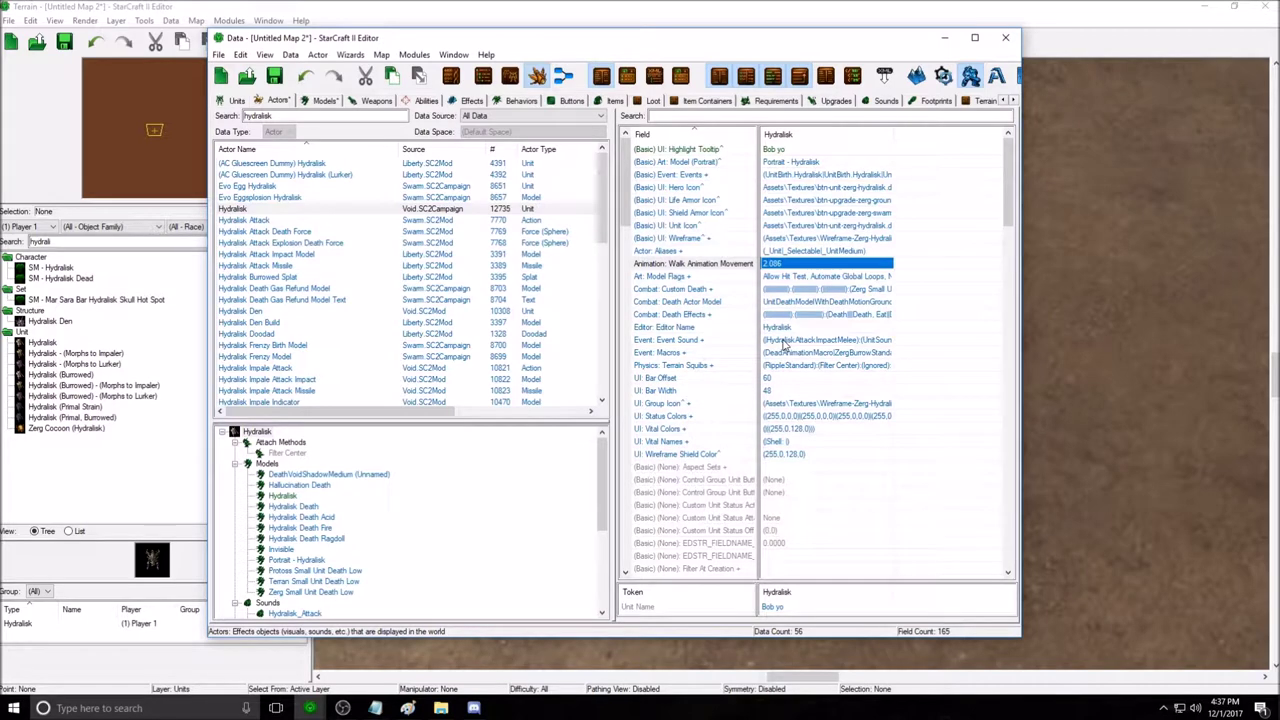
mouse_move(734, 393)
click(800, 279)
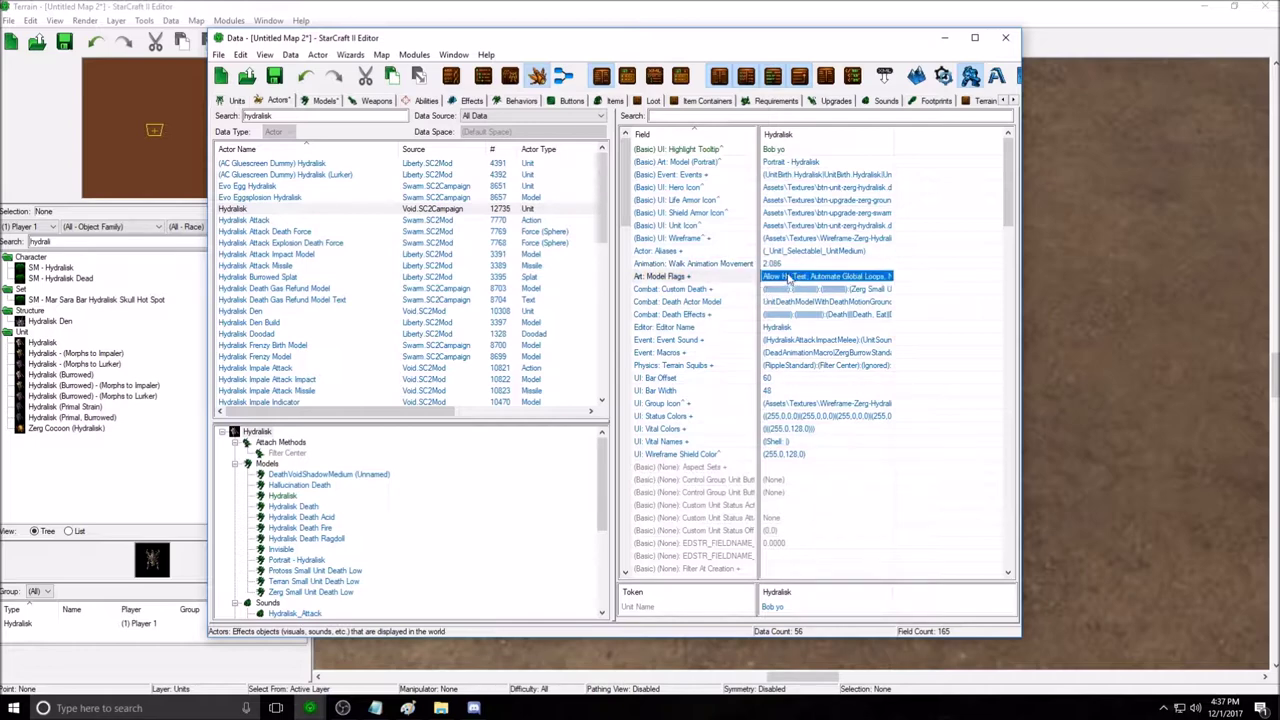
click(815, 289)
Open the Hydralisk's Combat: Death Effects and inspect the Normal death effect.
click(803, 302)
double_click(797, 314)
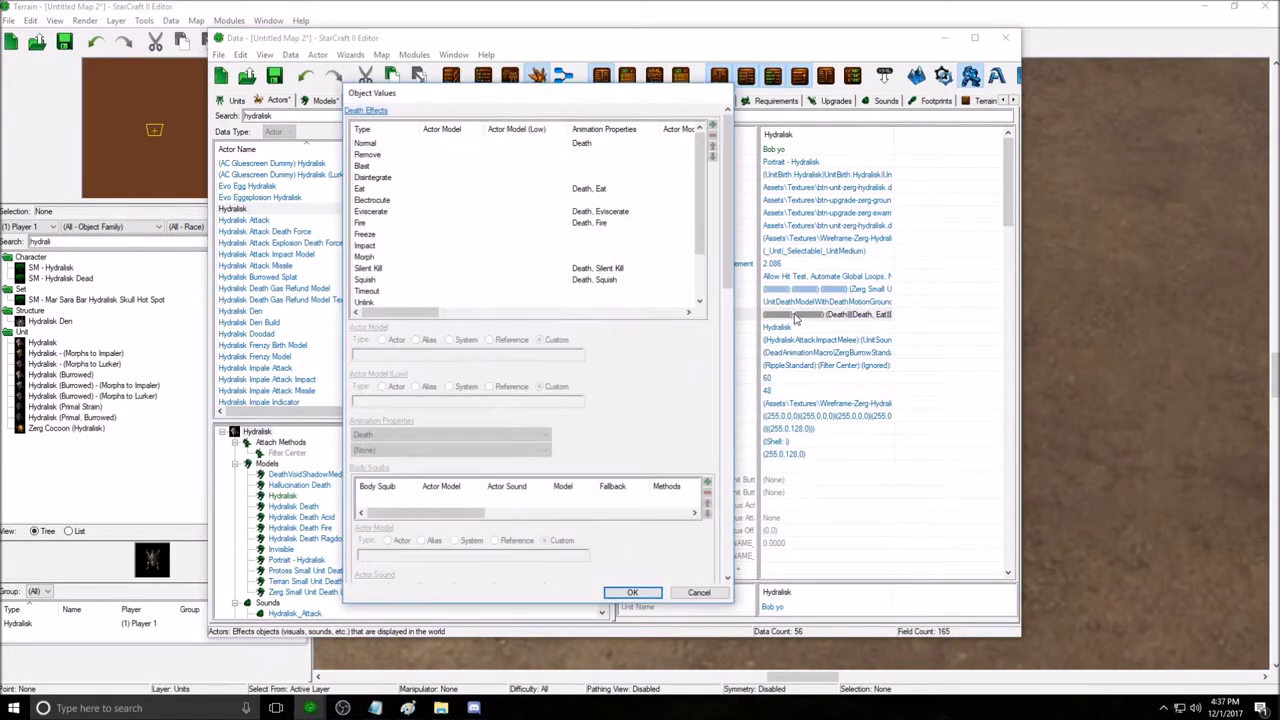
click(366, 143)
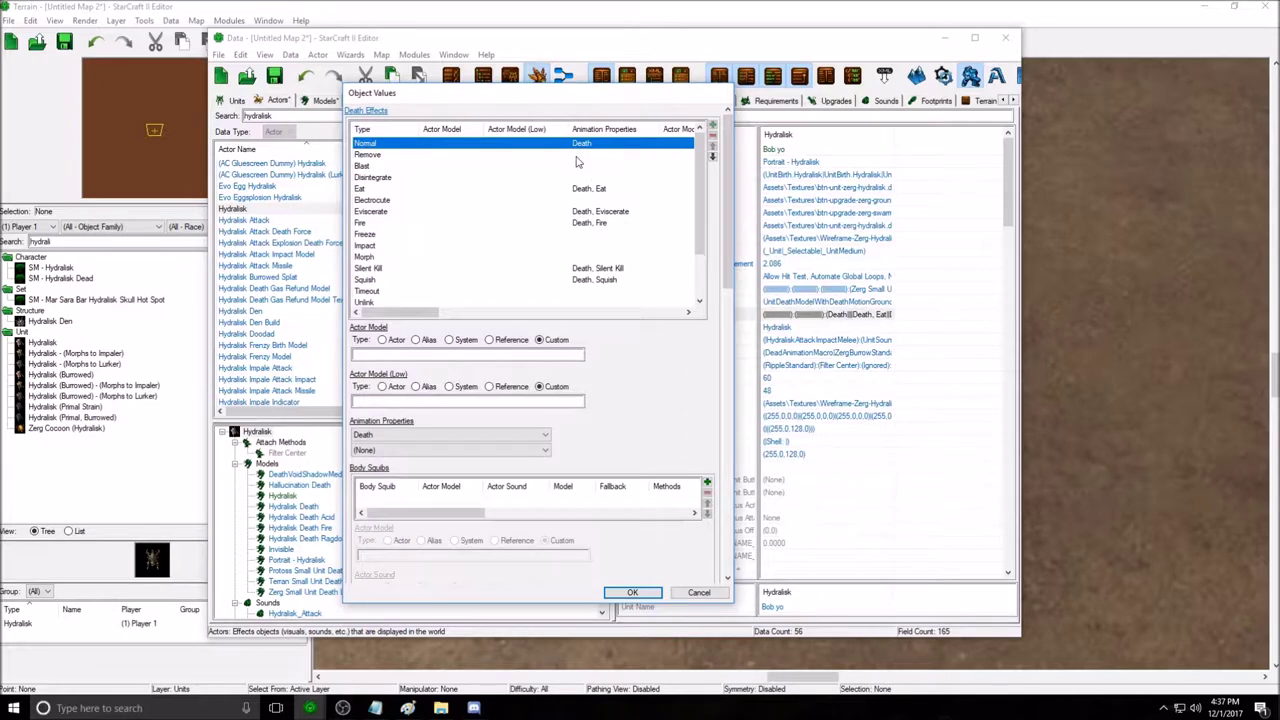
click(727, 190)
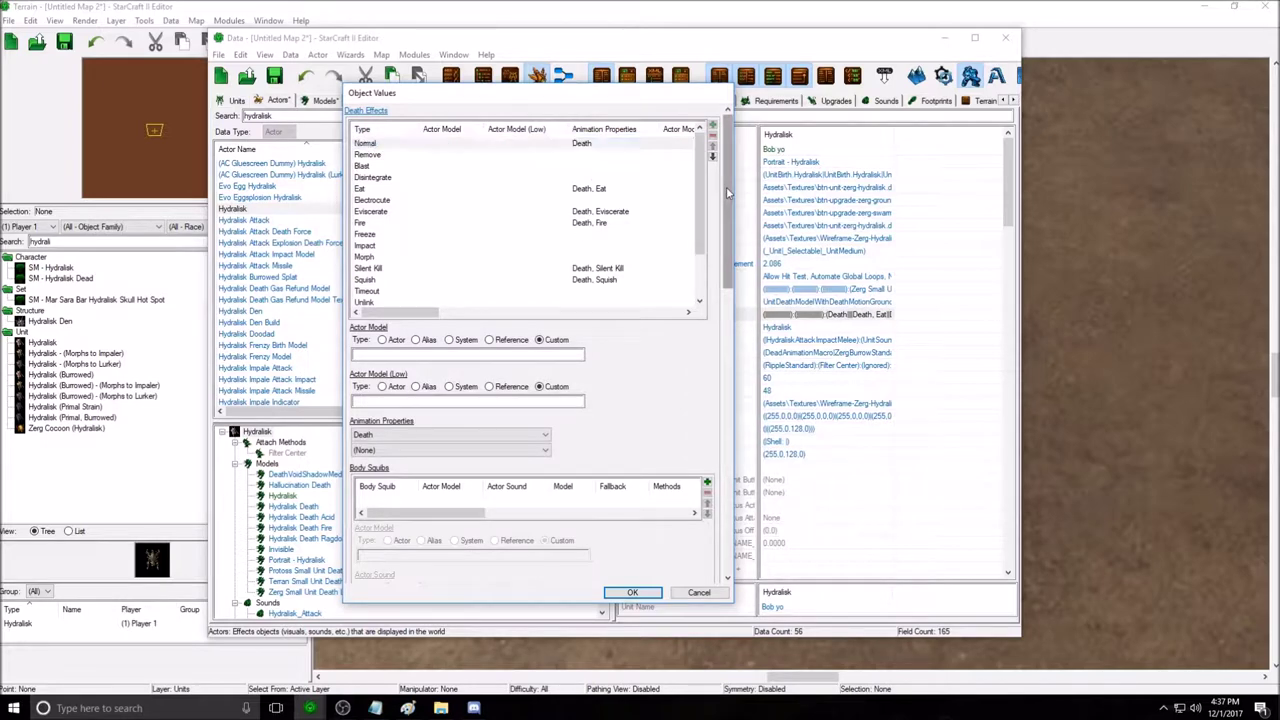
drag(726, 186, 727, 474)
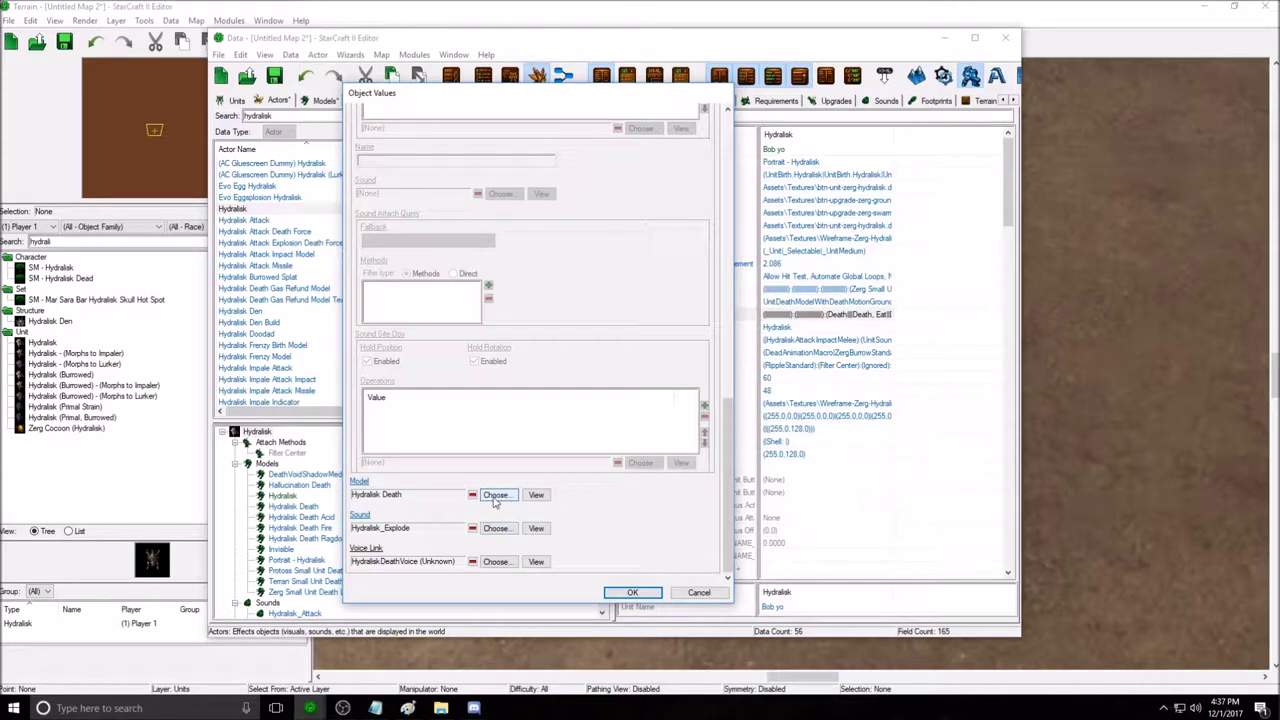
Change a death actor model to Hydralisk Den and confirm the Object Values.
right_click(406, 501)
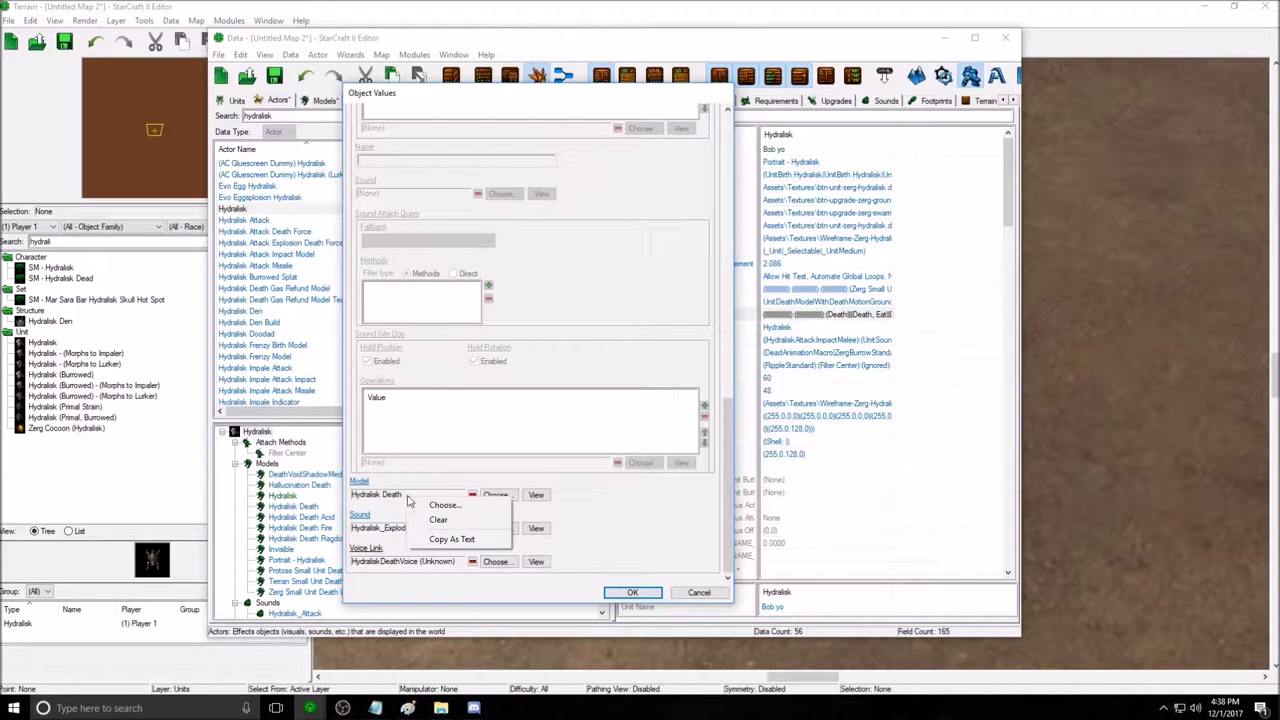
click(430, 505)
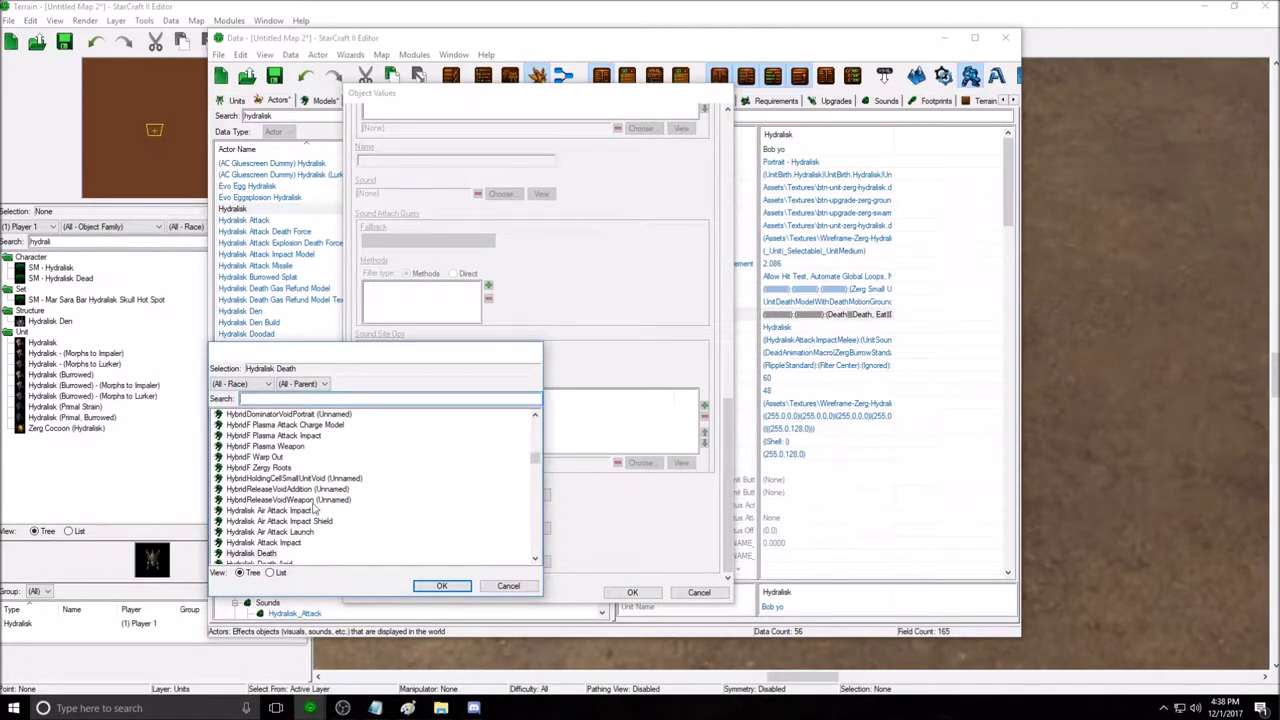
scroll(305, 500, down, 4)
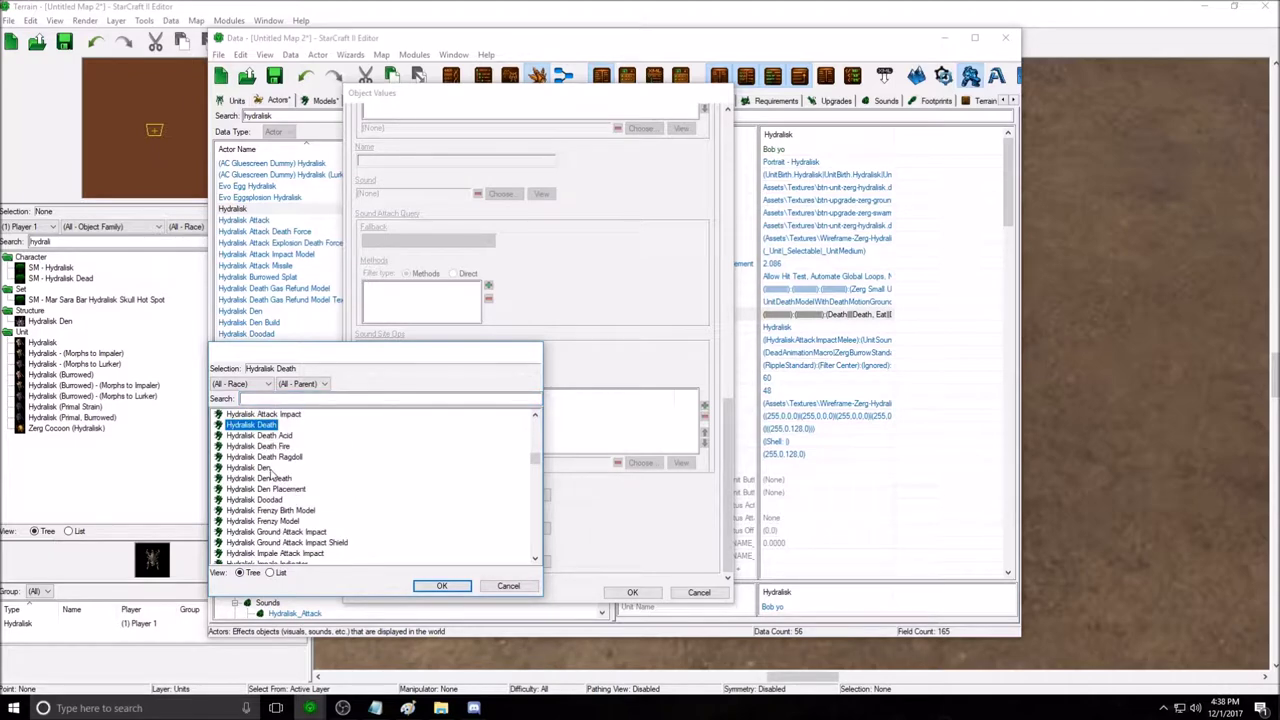
scroll(272, 470, up, 5)
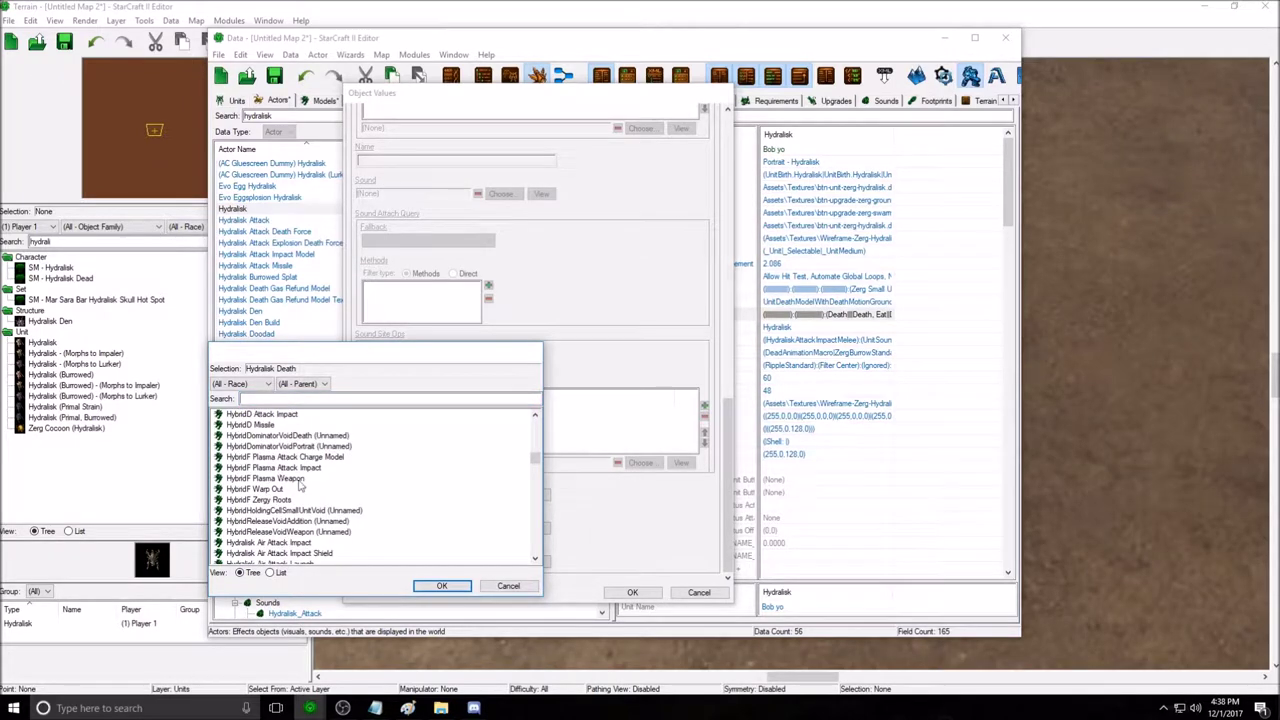
scroll(298, 485, down, 4)
click(262, 436)
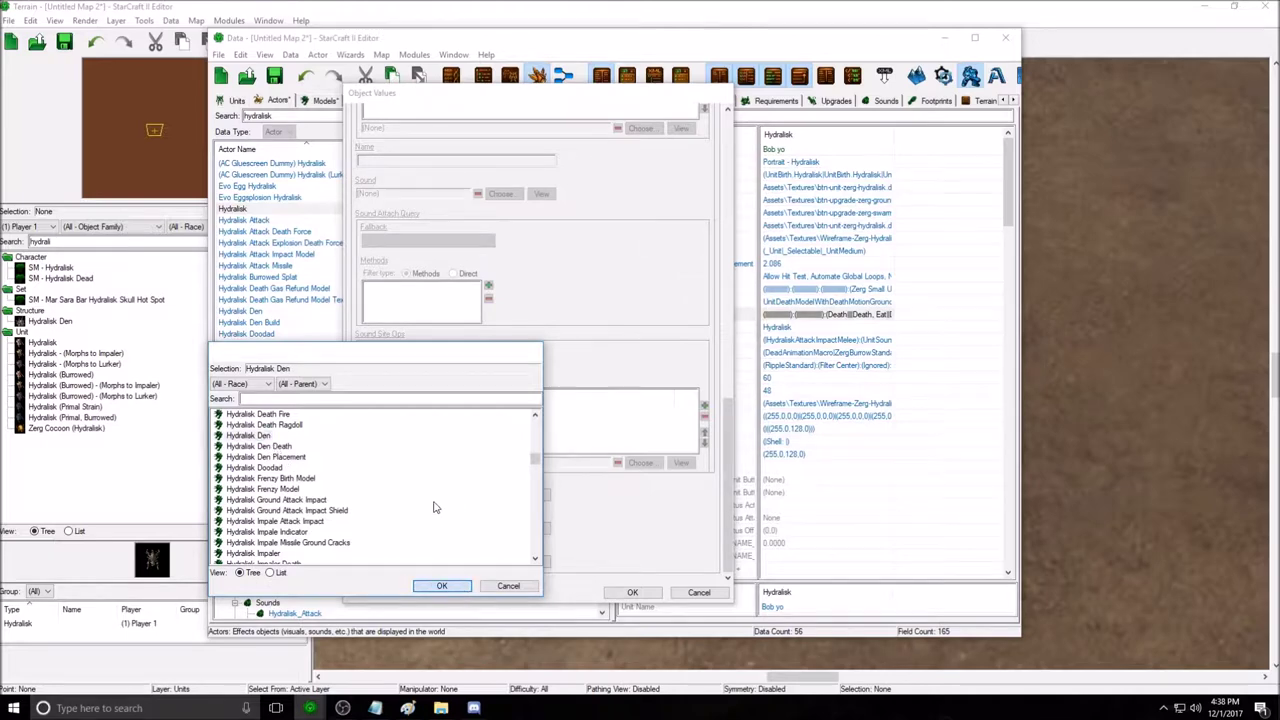
click(441, 585)
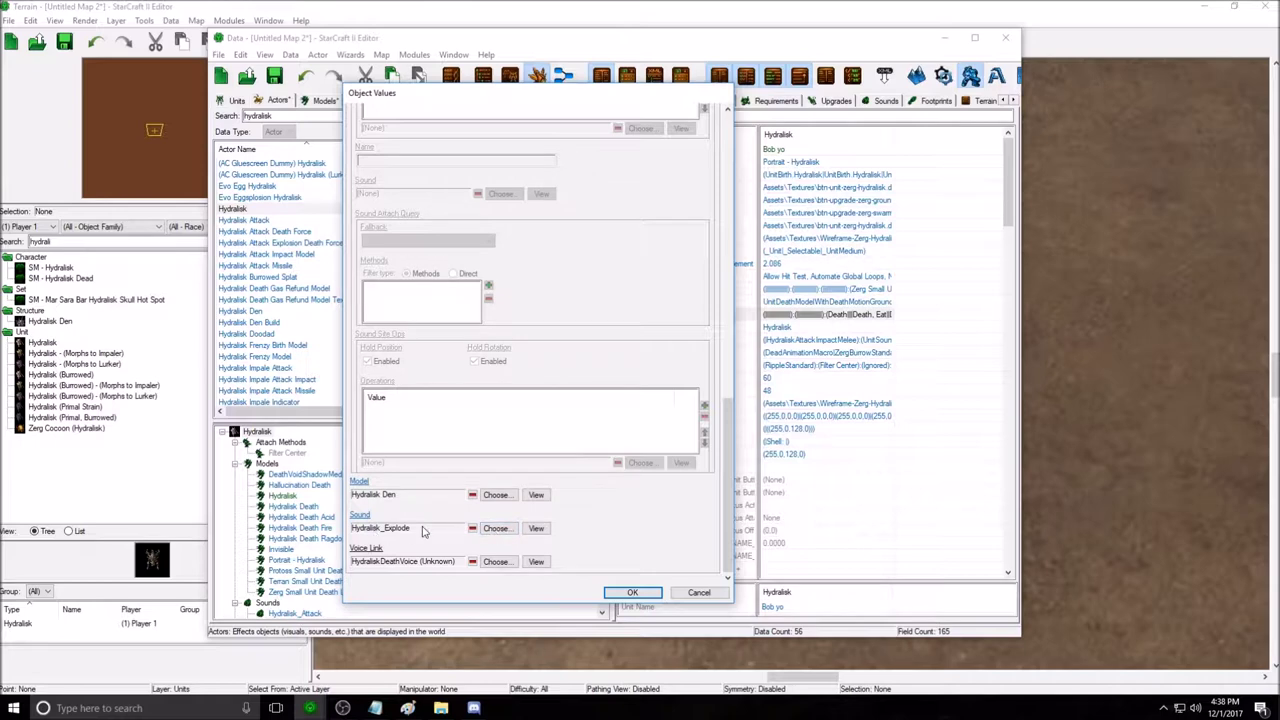
click(633, 593)
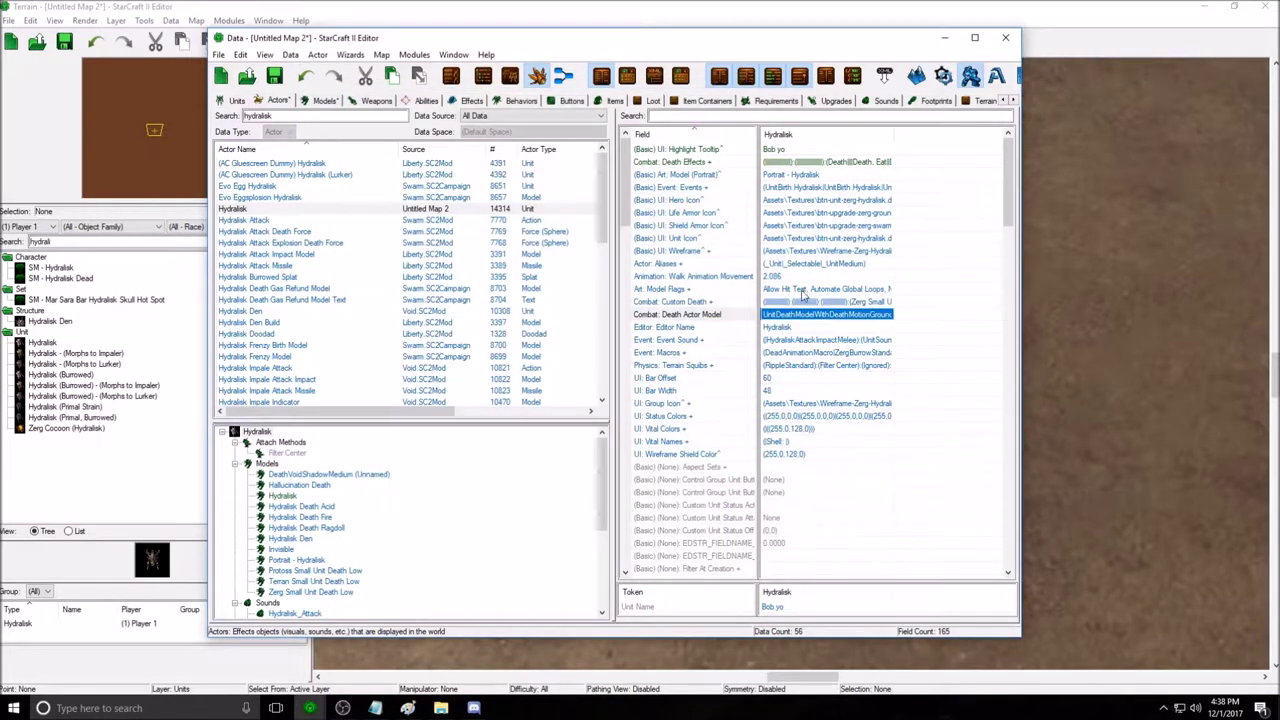
drag(758, 50, 720, 449)
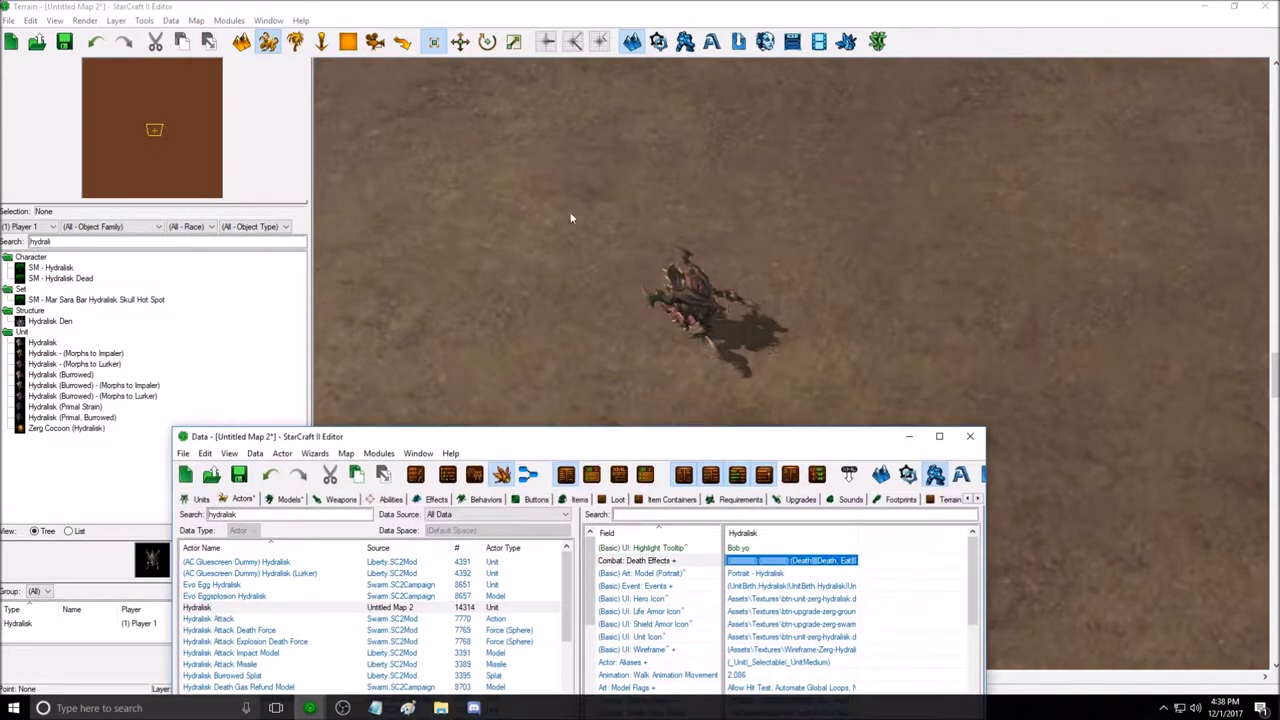
drag(557, 436, 562, 71)
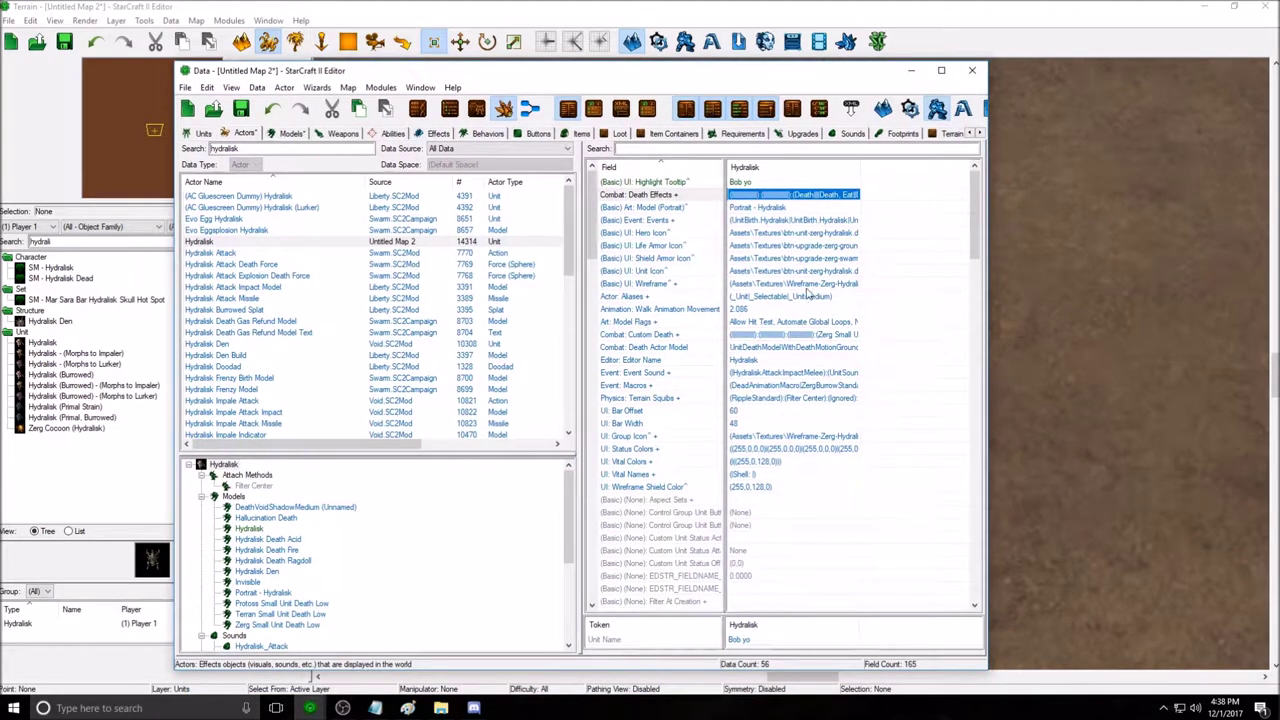
click(771, 219)
click(789, 233)
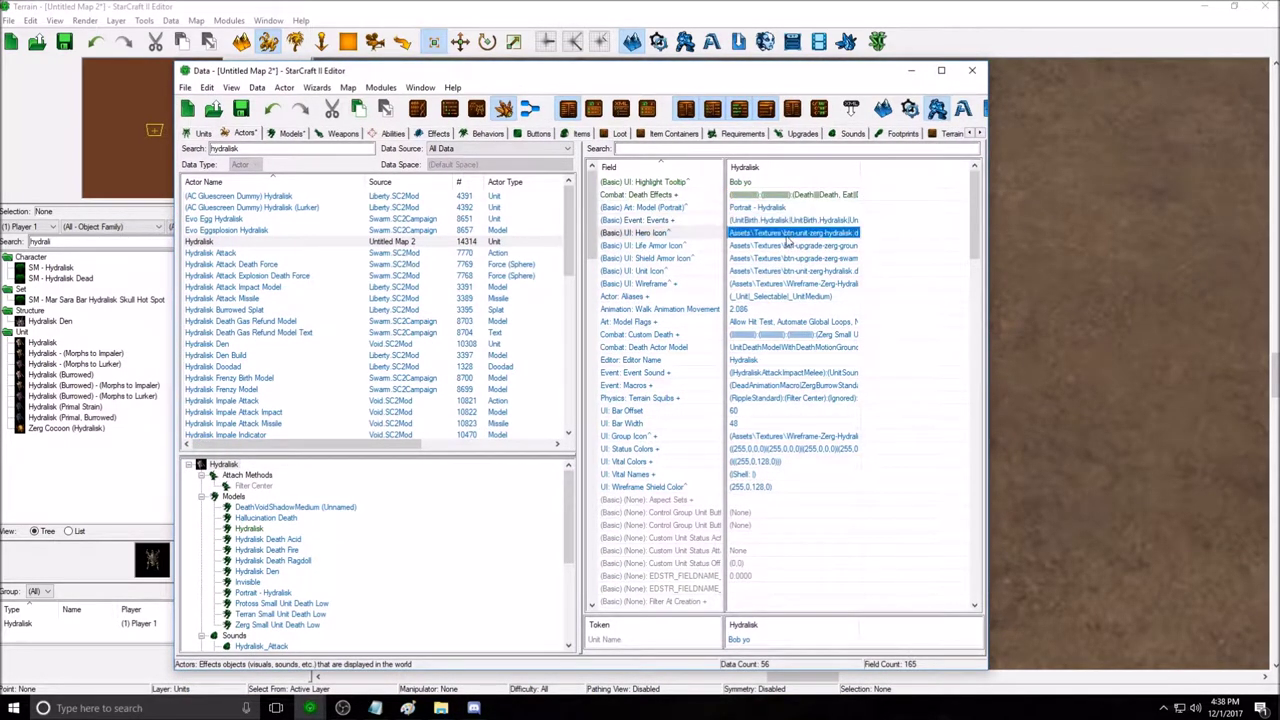
click(789, 258)
click(789, 309)
click(789, 334)
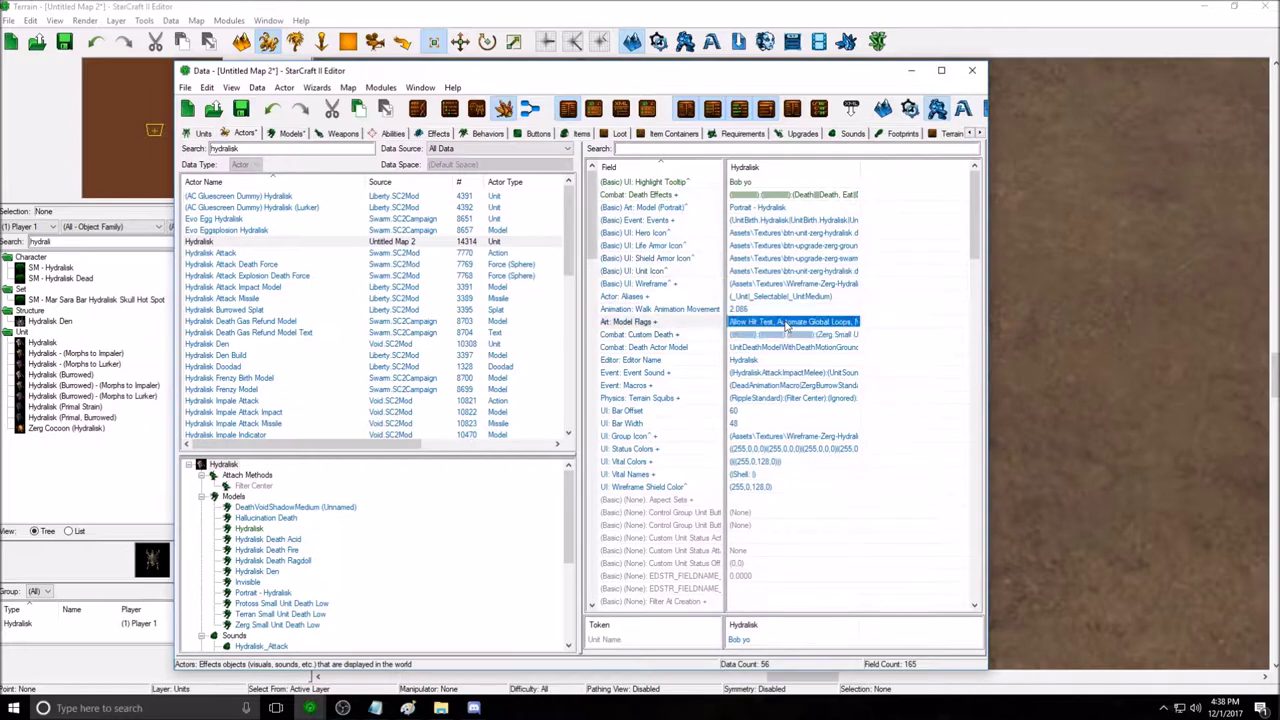
click(788, 372)
click(790, 386)
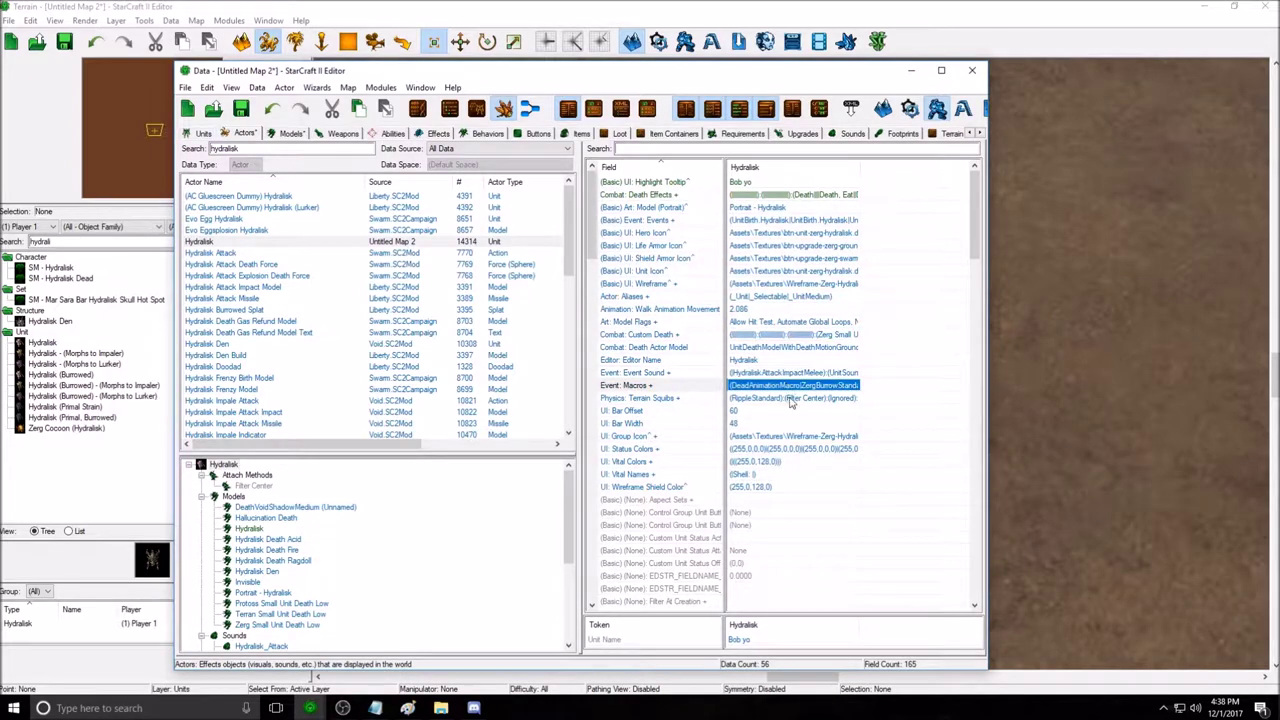
key(Down)
key(Down)
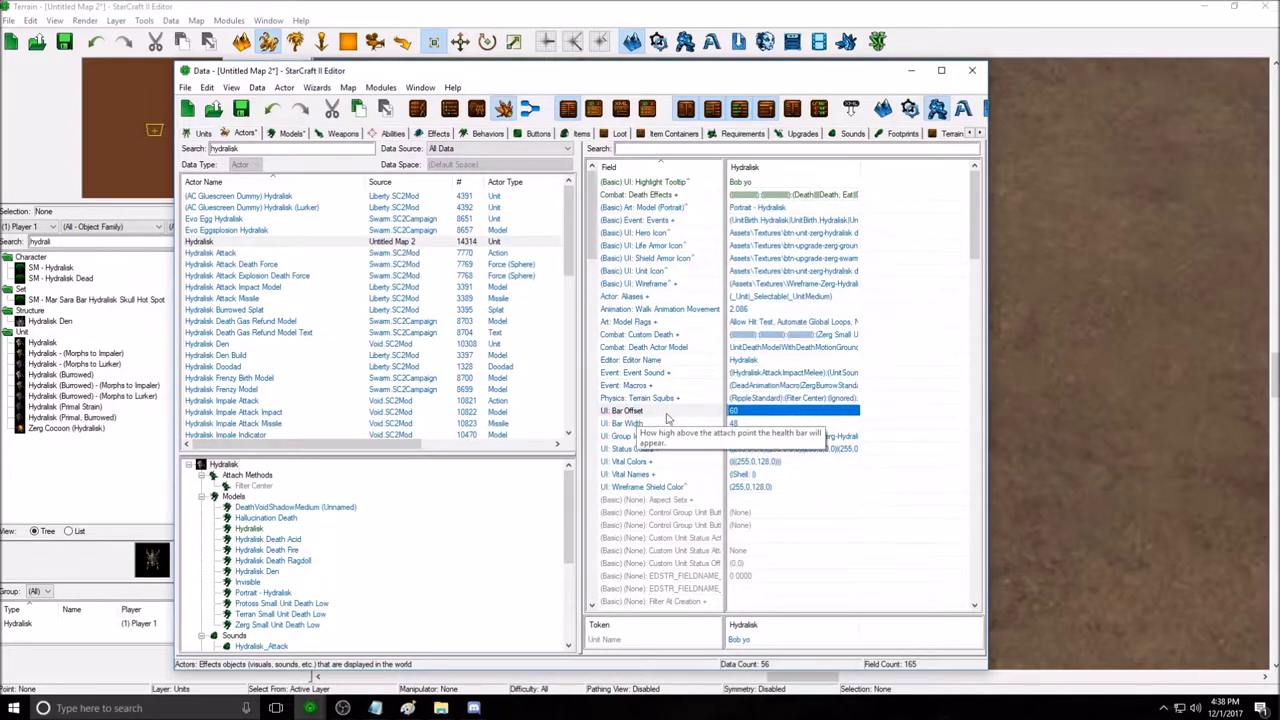
click(751, 425)
click(746, 412)
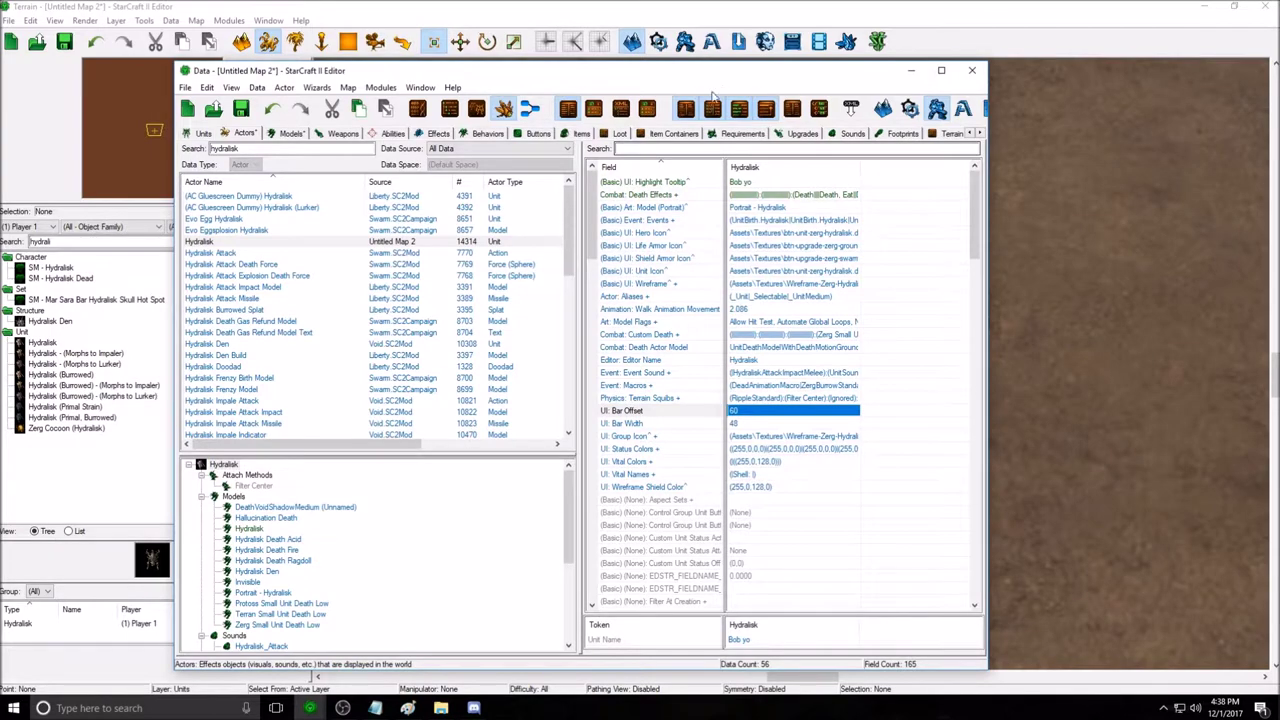
drag(722, 71, 791, 434)
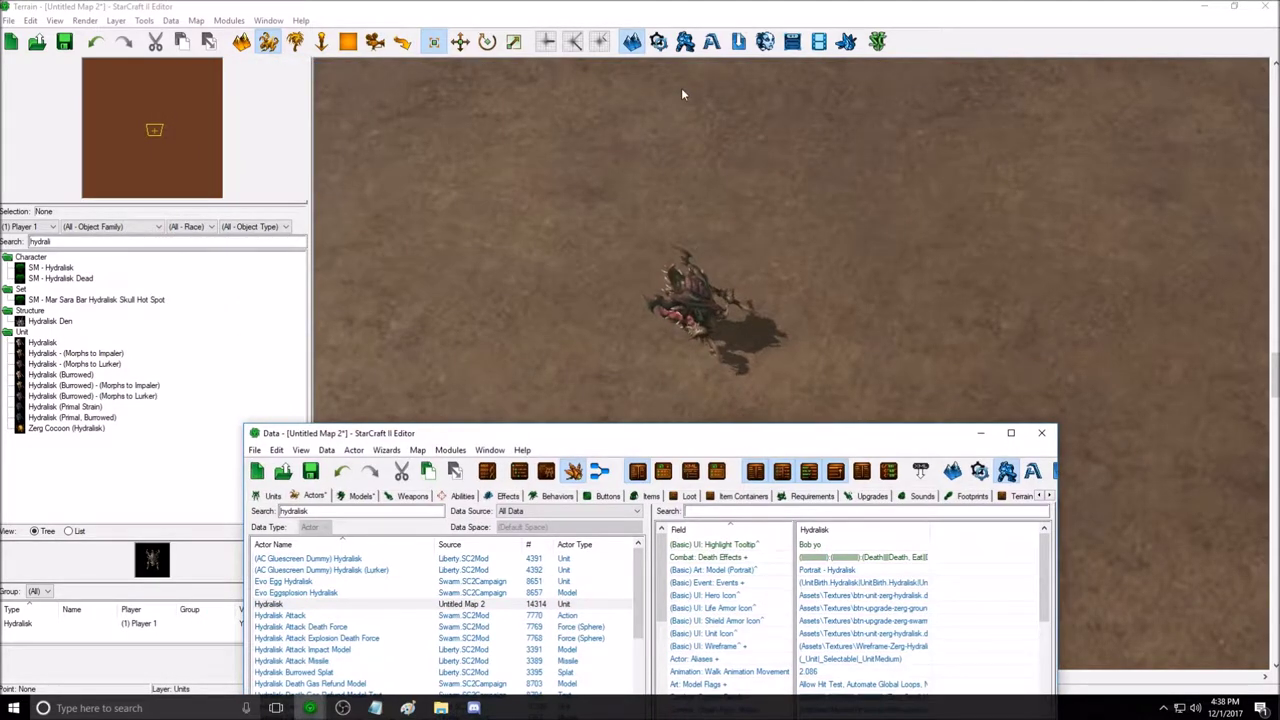
drag(714, 439, 669, 92)
drag(560, 88, 570, 422)
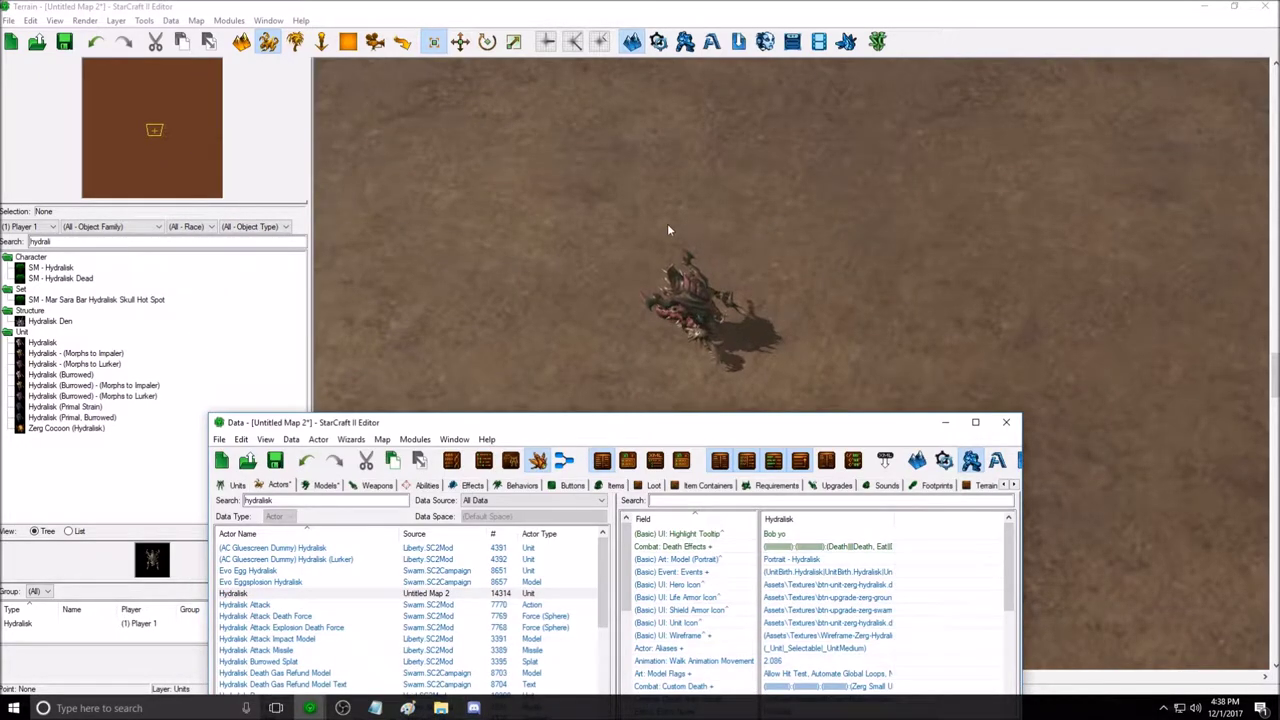
drag(762, 432, 737, 117)
click(755, 474)
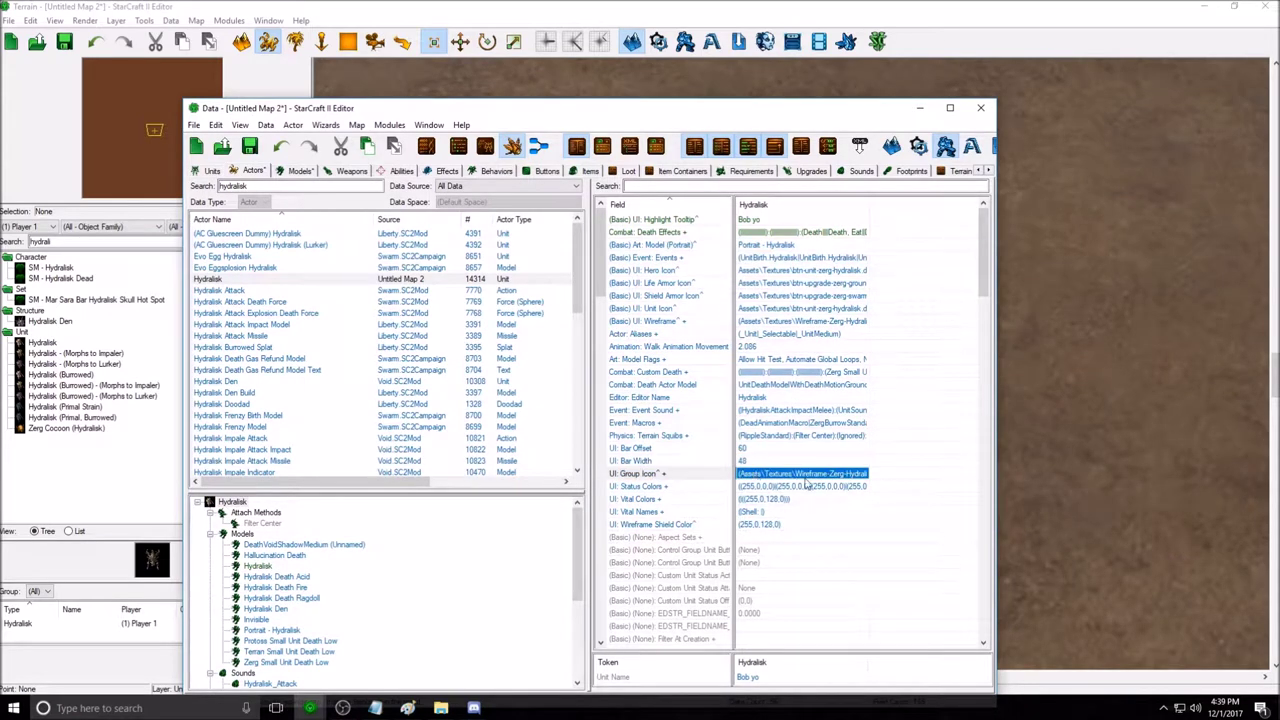
double_click(813, 472)
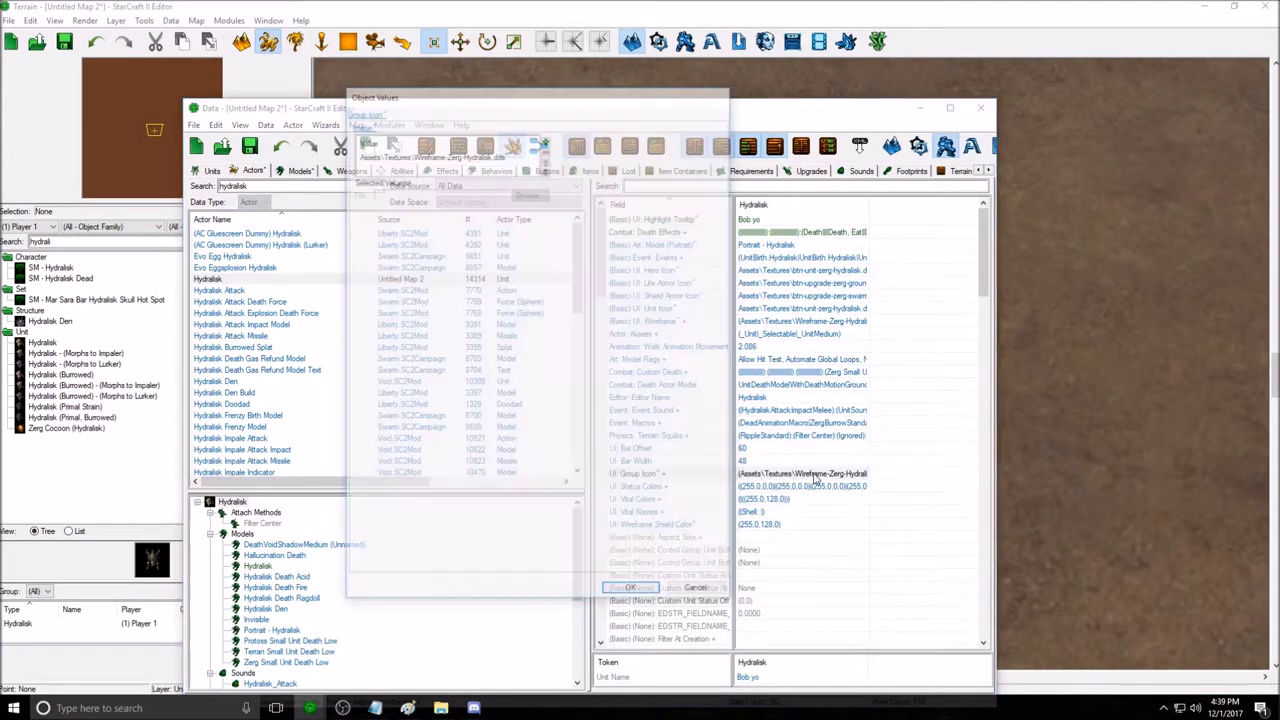
click(474, 157)
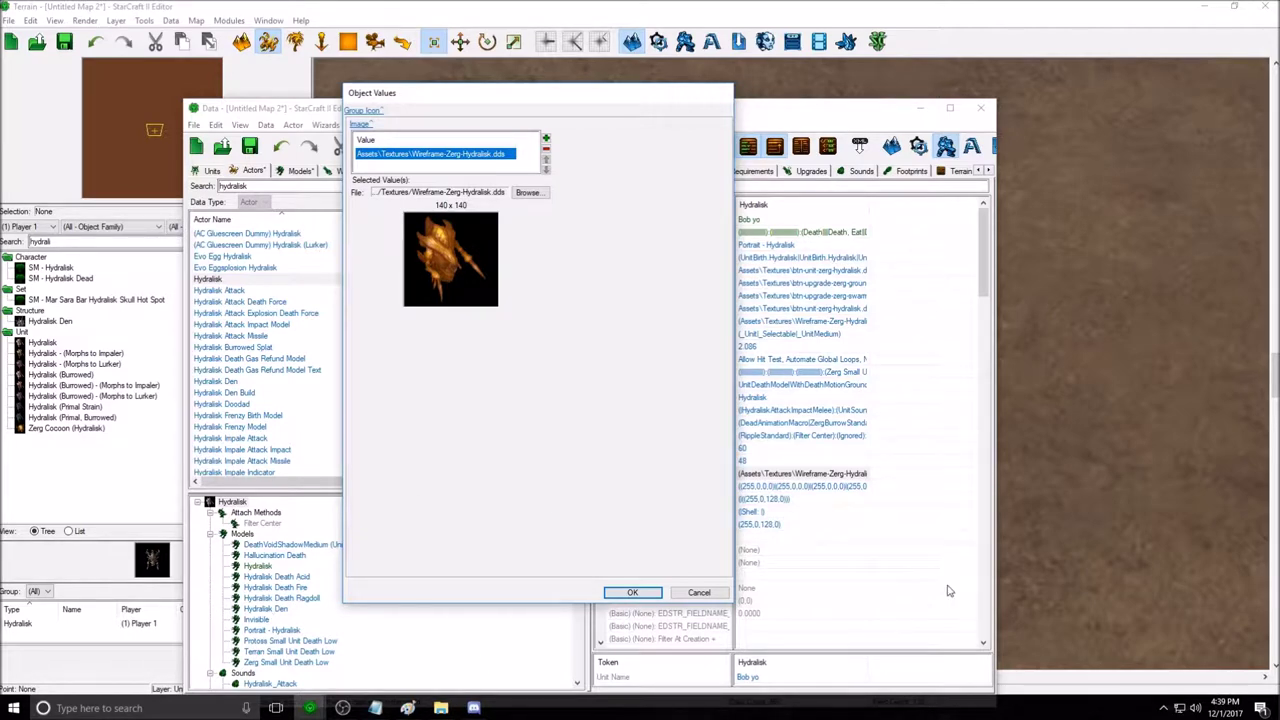
key(Return)
key(Down)
key(Down)
key(Down)
key(Down)
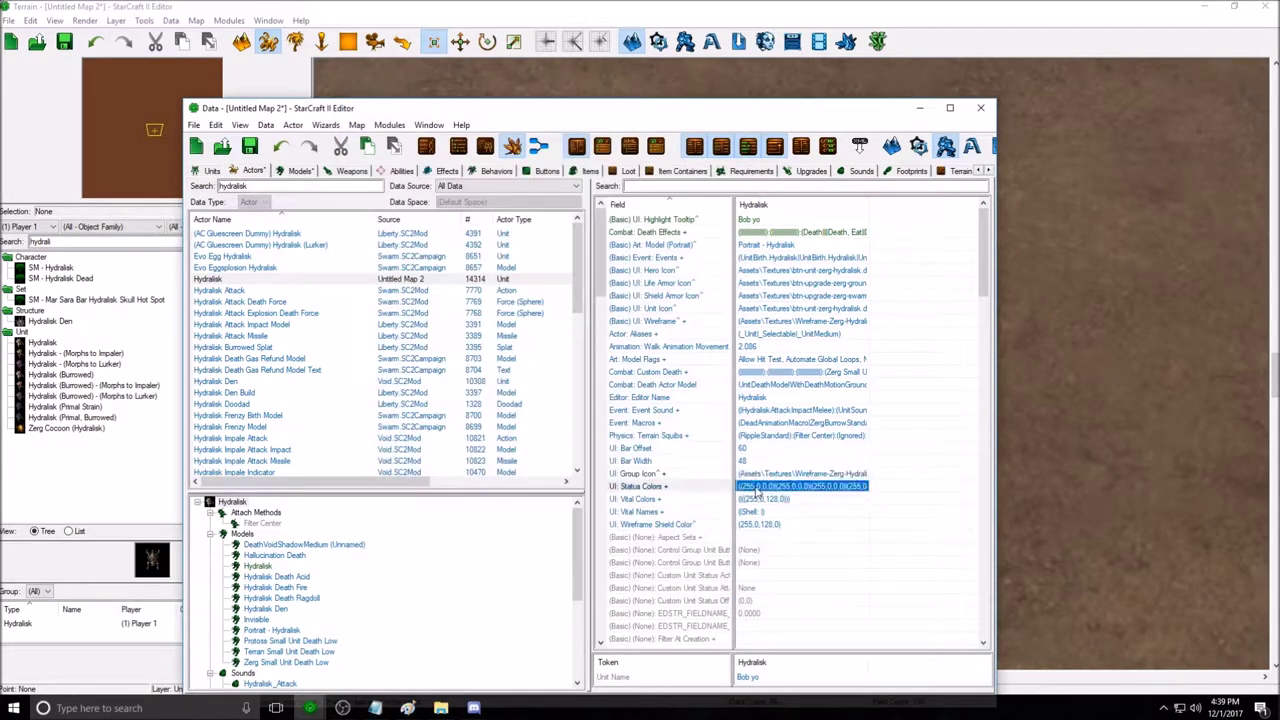
scroll(780, 450, down, 9)
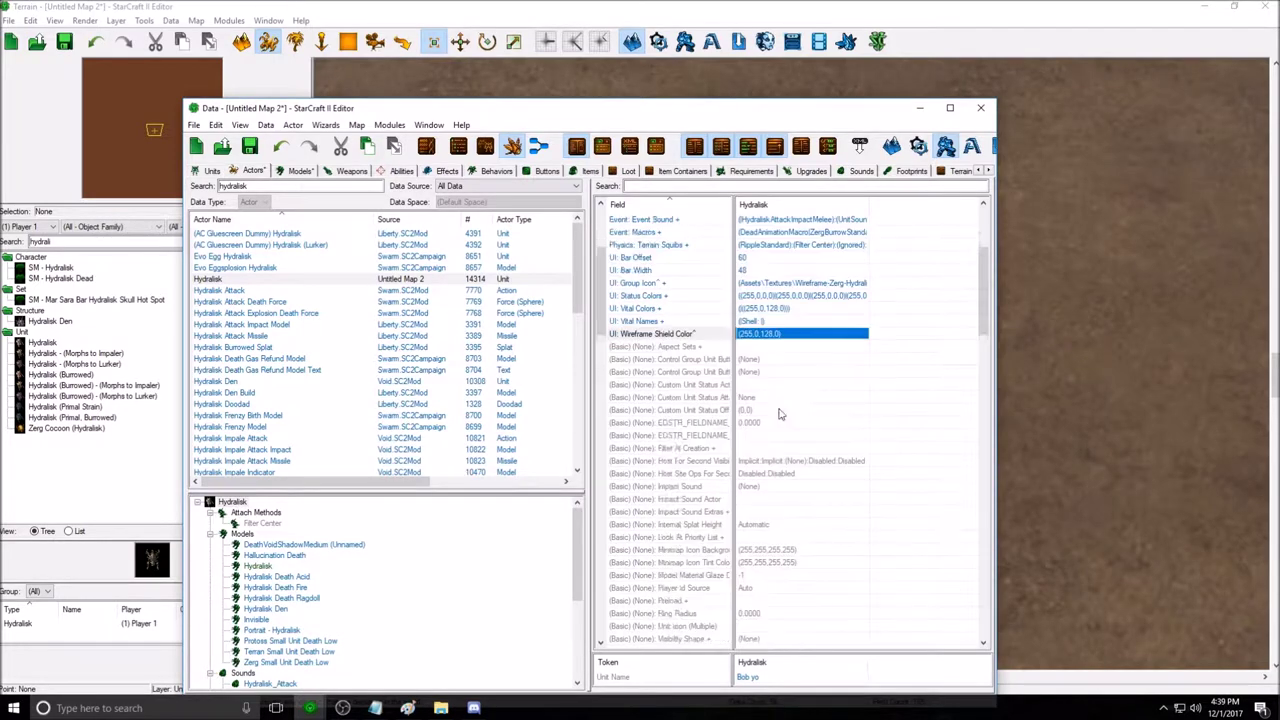
scroll(782, 411, down, 6)
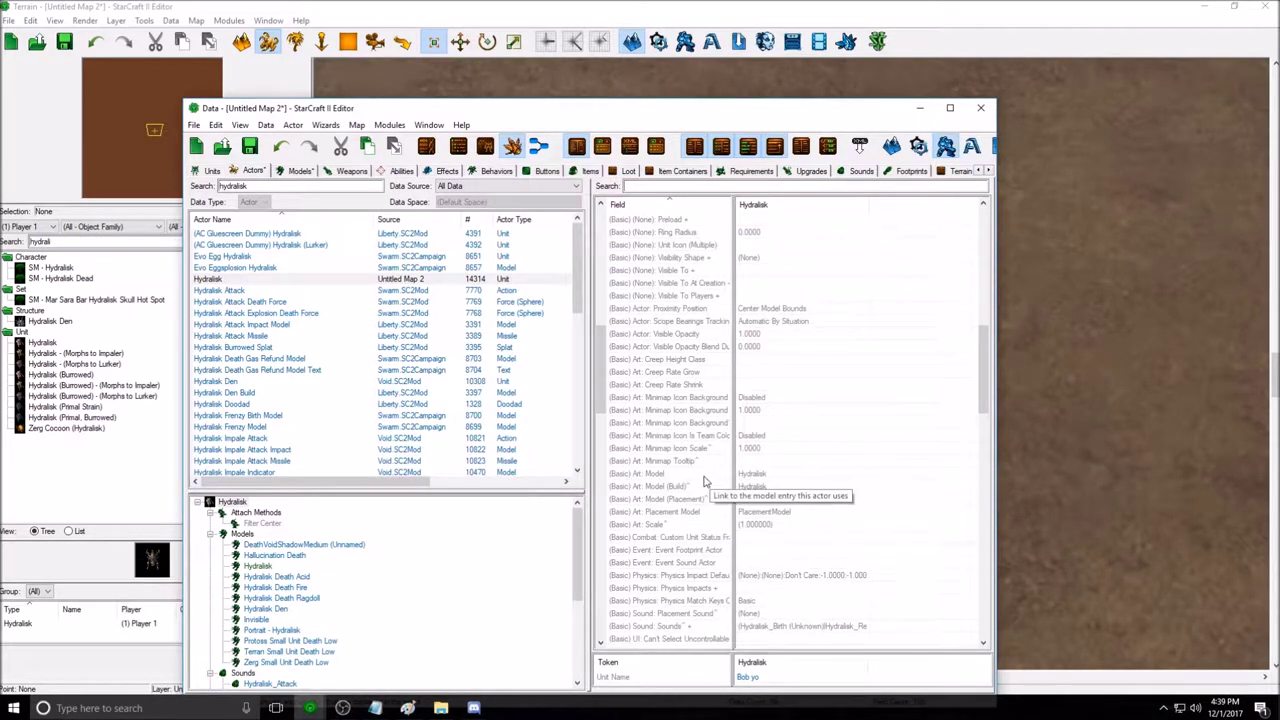
click(688, 475)
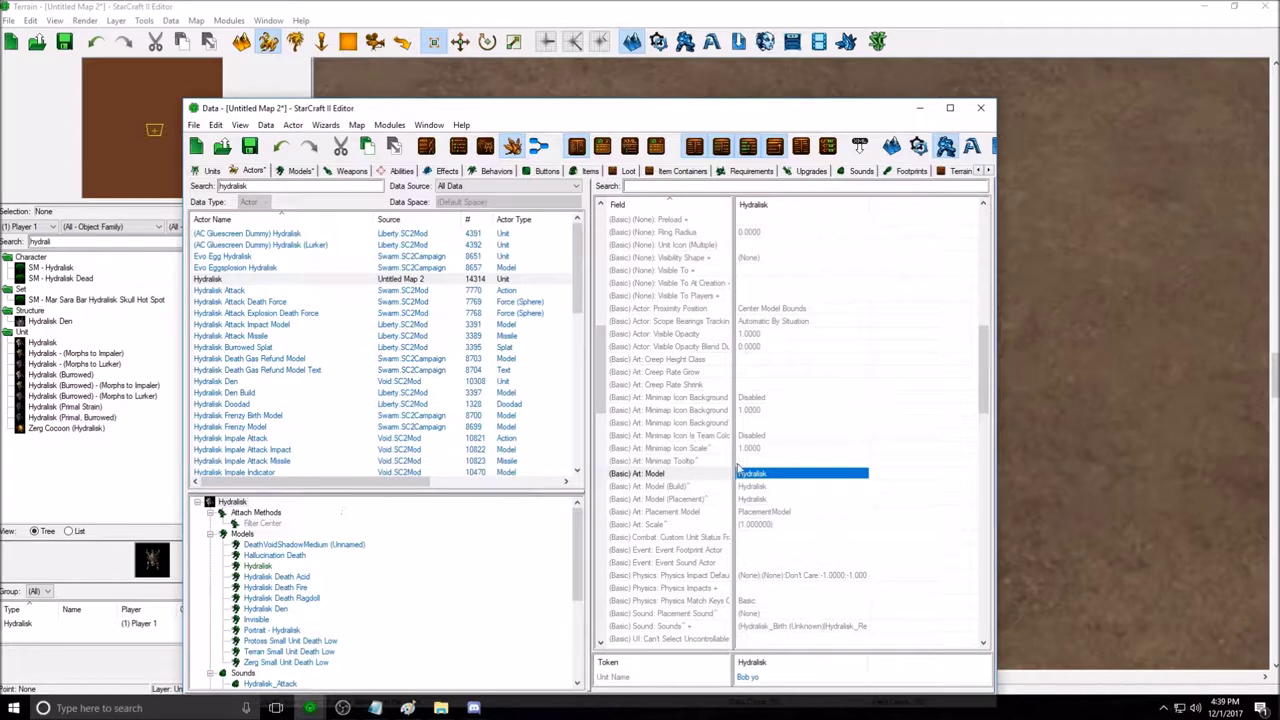
scroll(775, 450, down, 1)
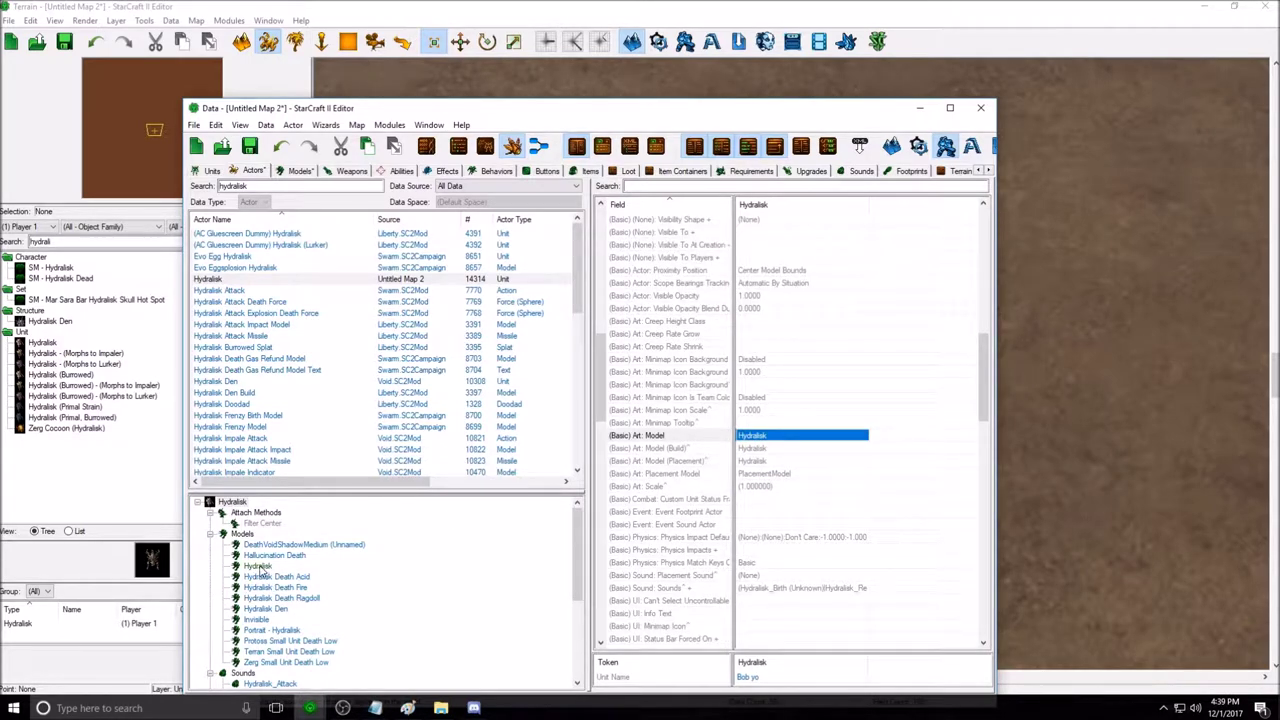
Browse the Hydralisk's linked models: Hallucination Death, DeathVoidShadowMedium, Death Fire, Death Ragdoll and Death Acid.
click(258, 566)
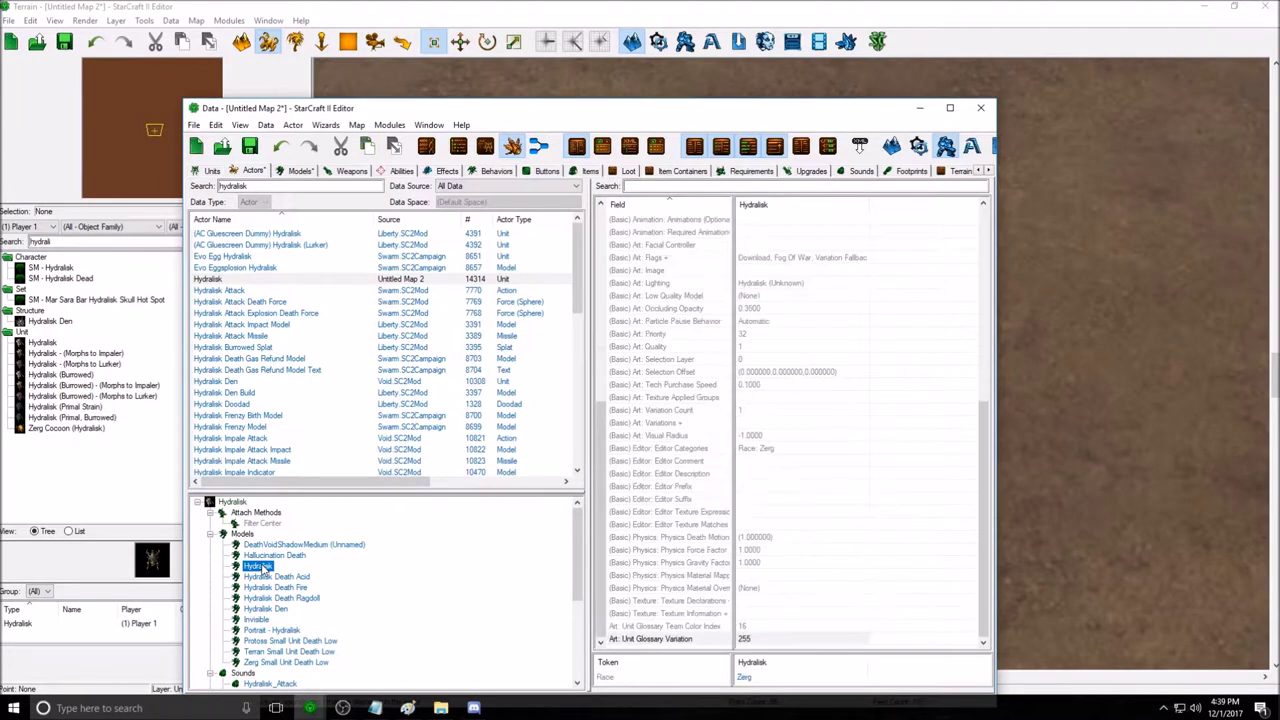
click(240, 502)
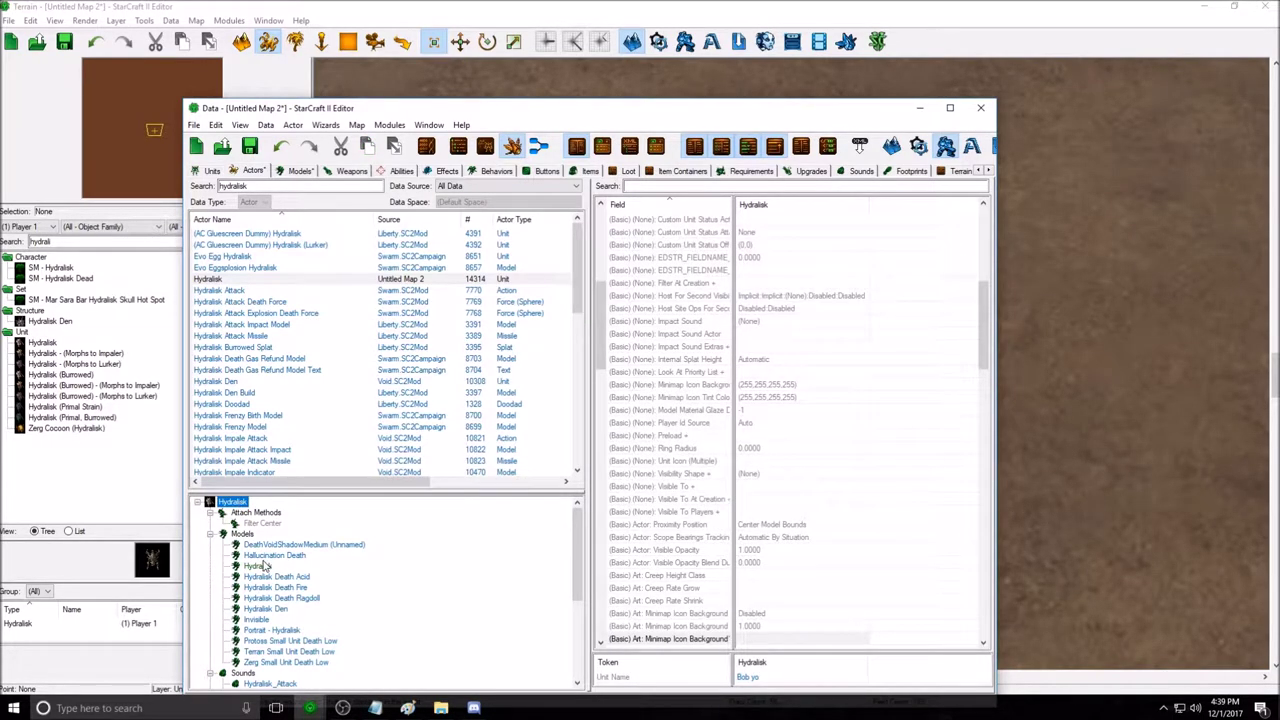
click(269, 556)
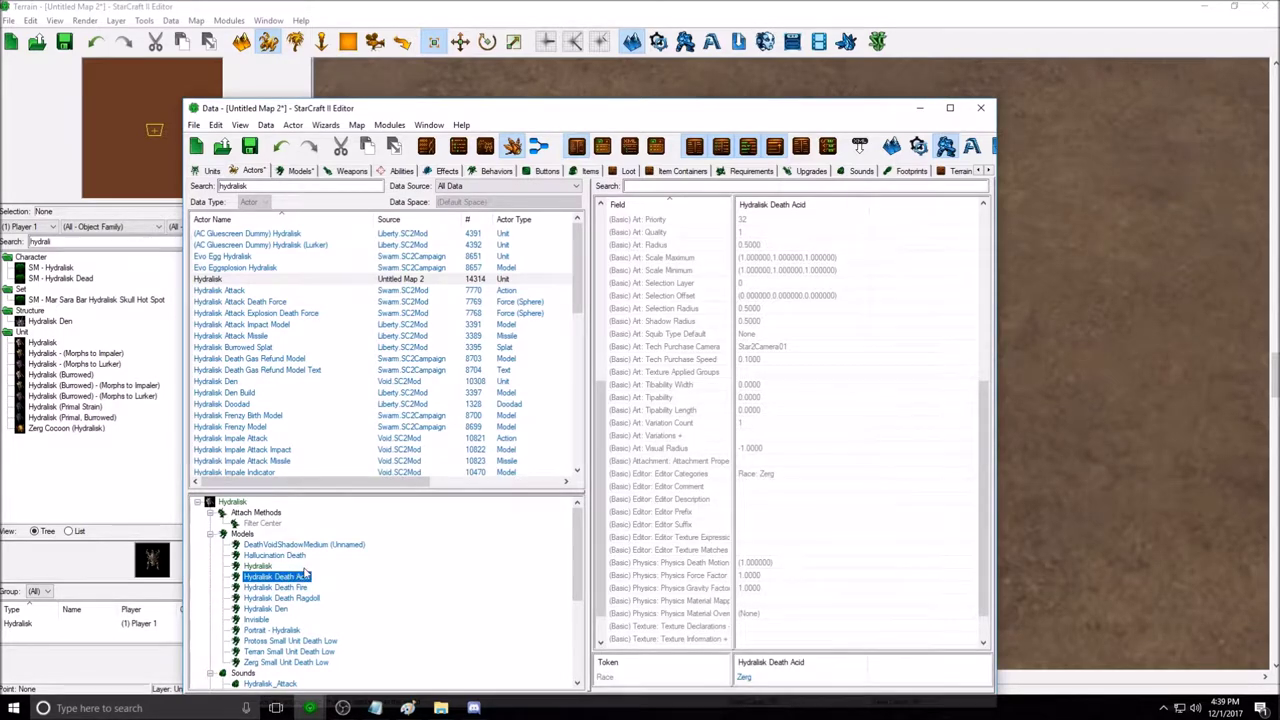
click(305, 587)
click(300, 598)
click(260, 566)
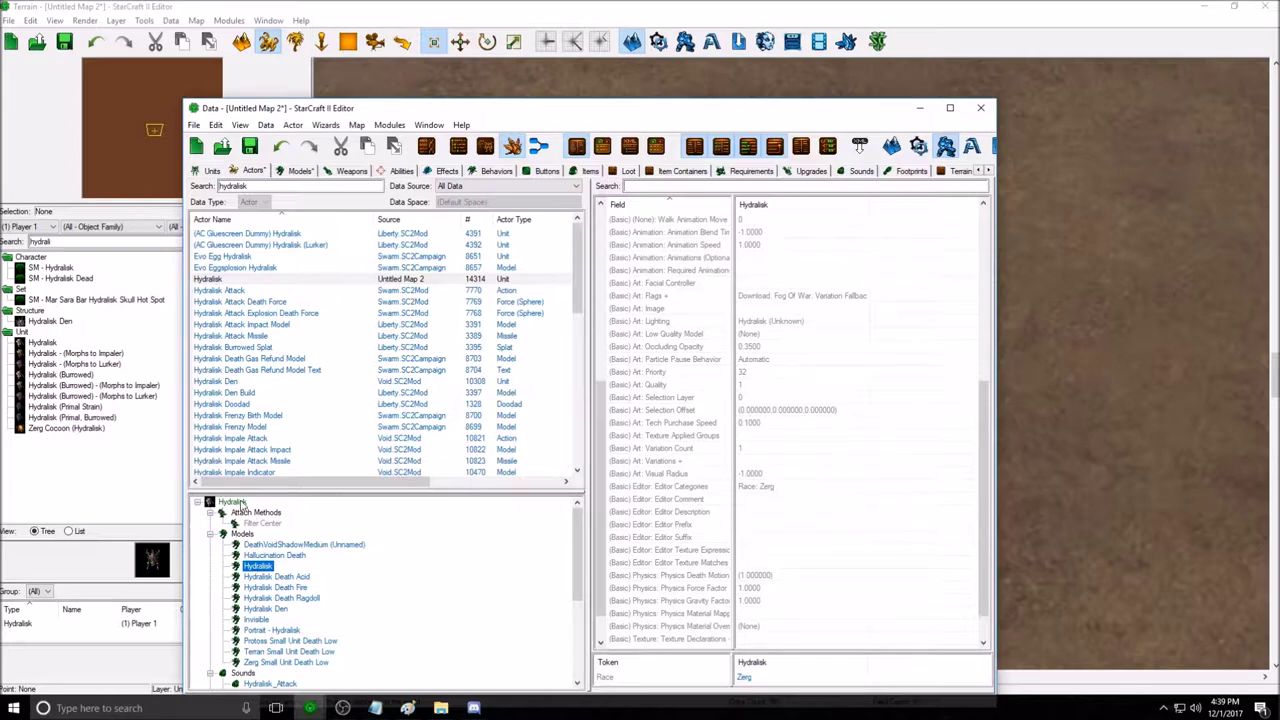
click(282, 553)
click(285, 544)
click(289, 554)
click(286, 576)
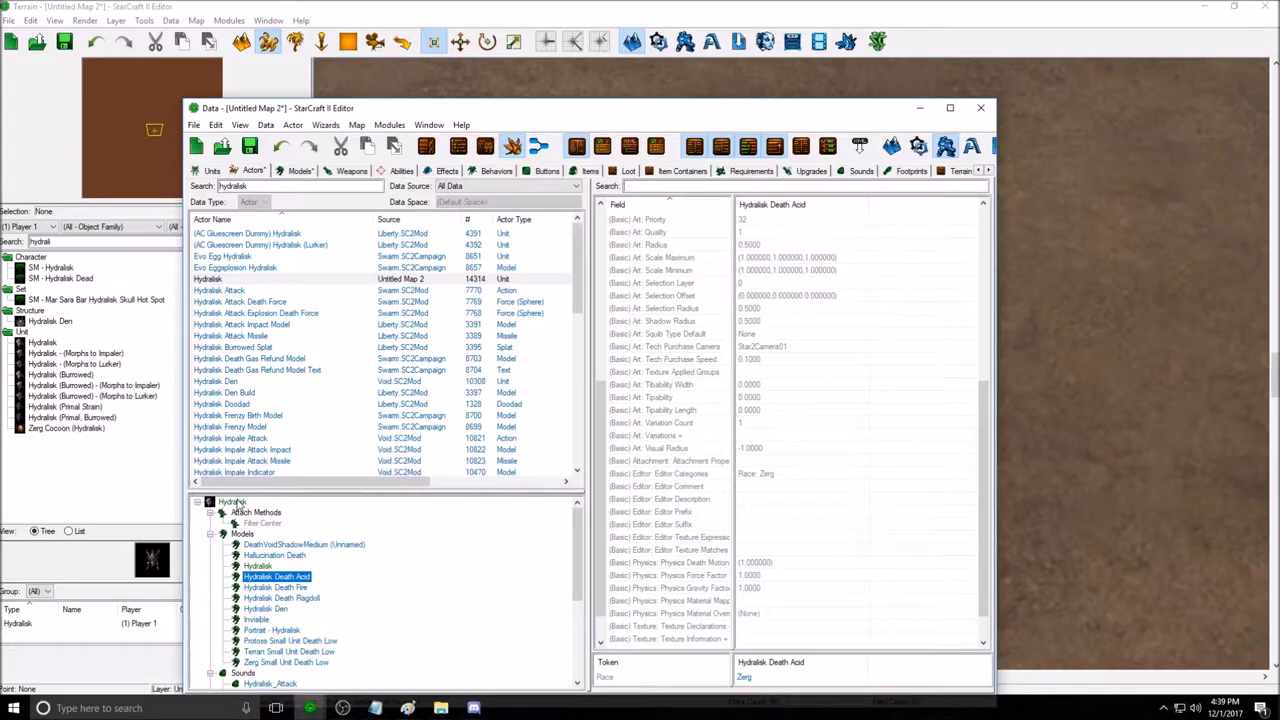
click(257, 566)
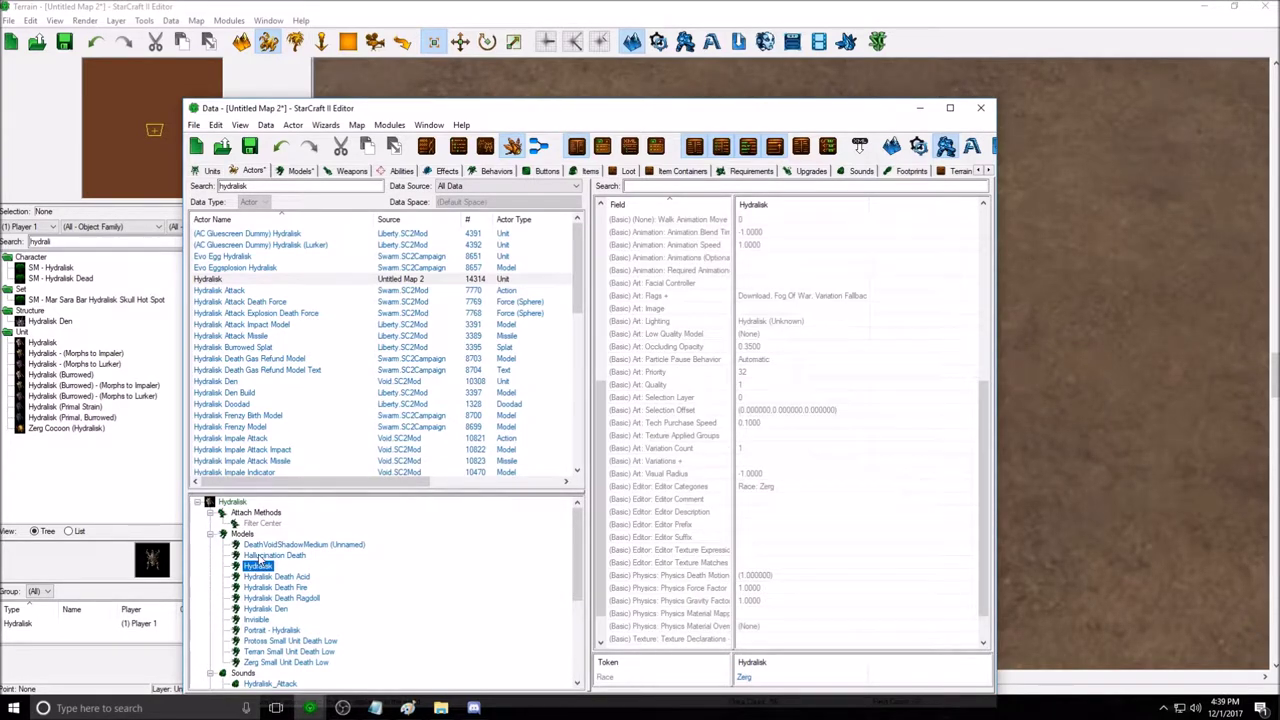
Return to the root Hydralisk actor and start editing its (Basic) Art: Model value.
scroll(805, 290, up, 8)
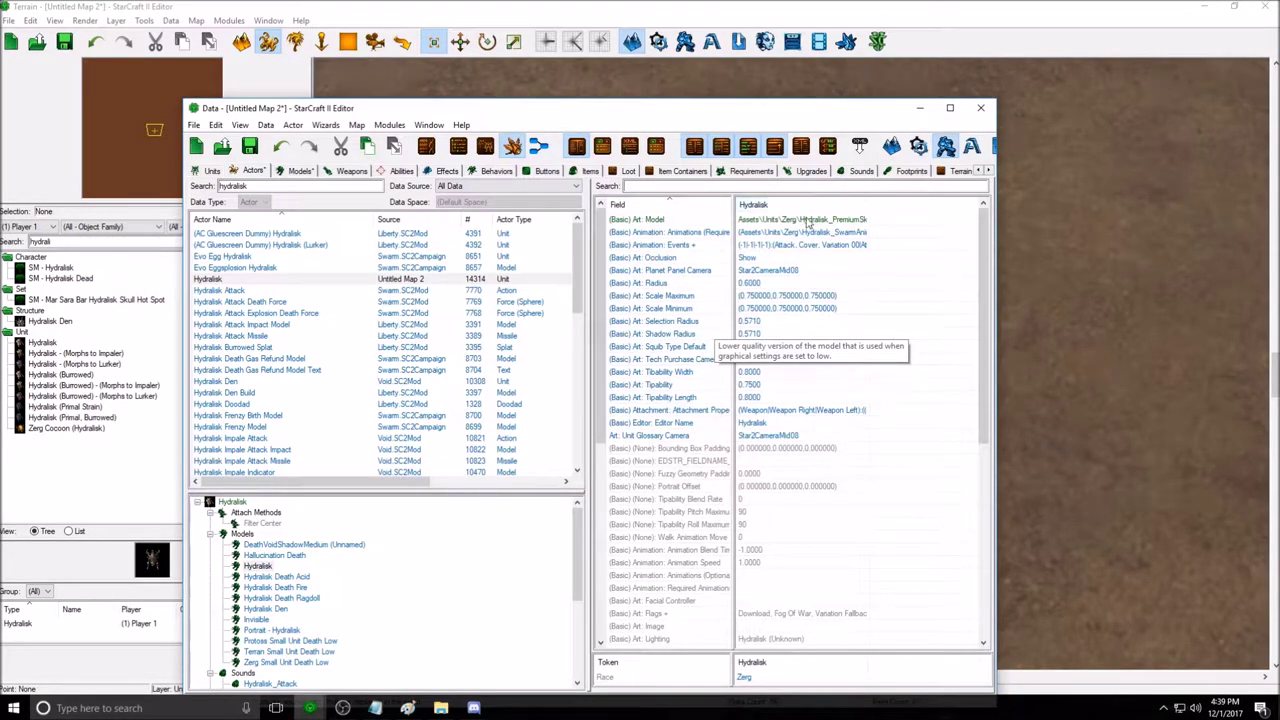
click(238, 501)
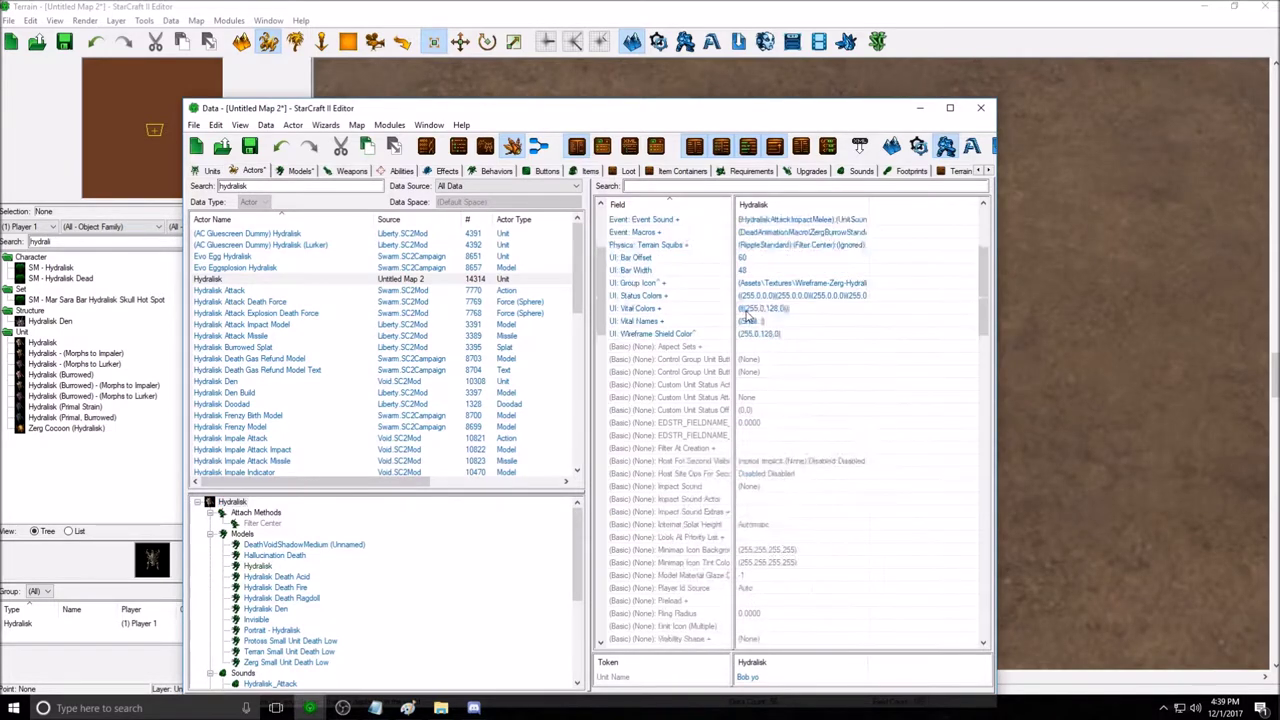
scroll(748, 318, down, 5)
click(668, 308)
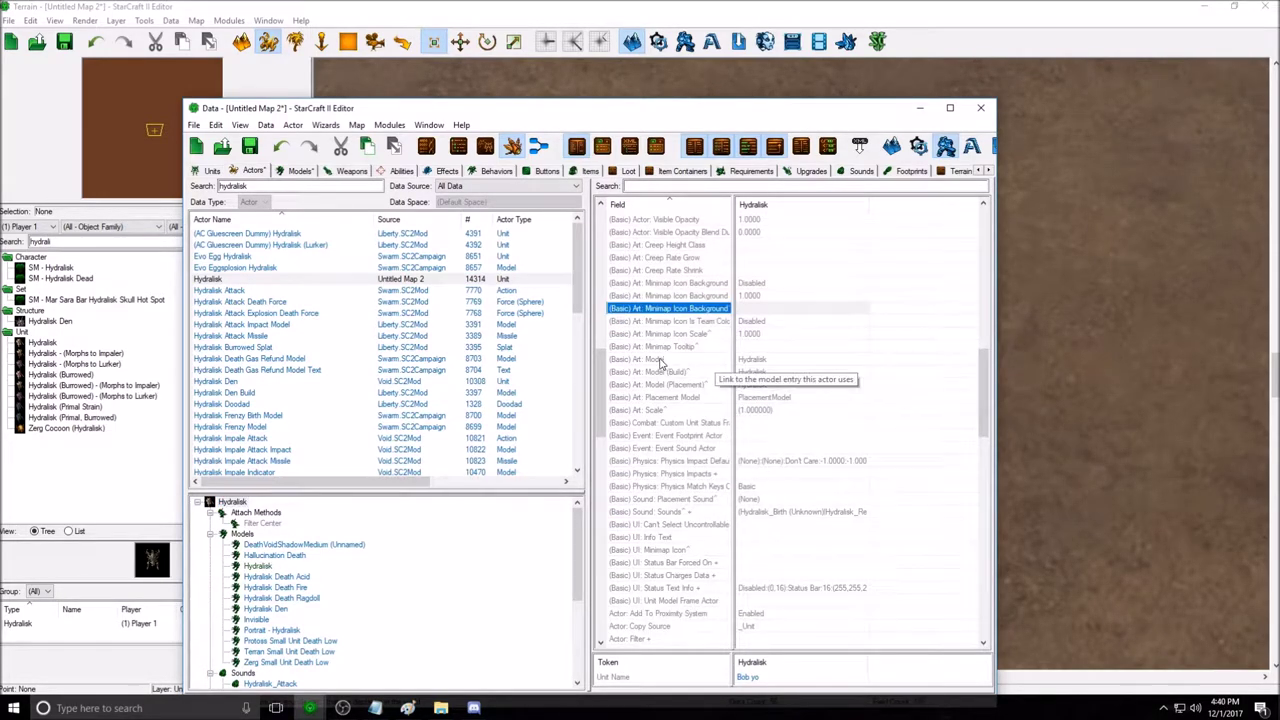
click(773, 362)
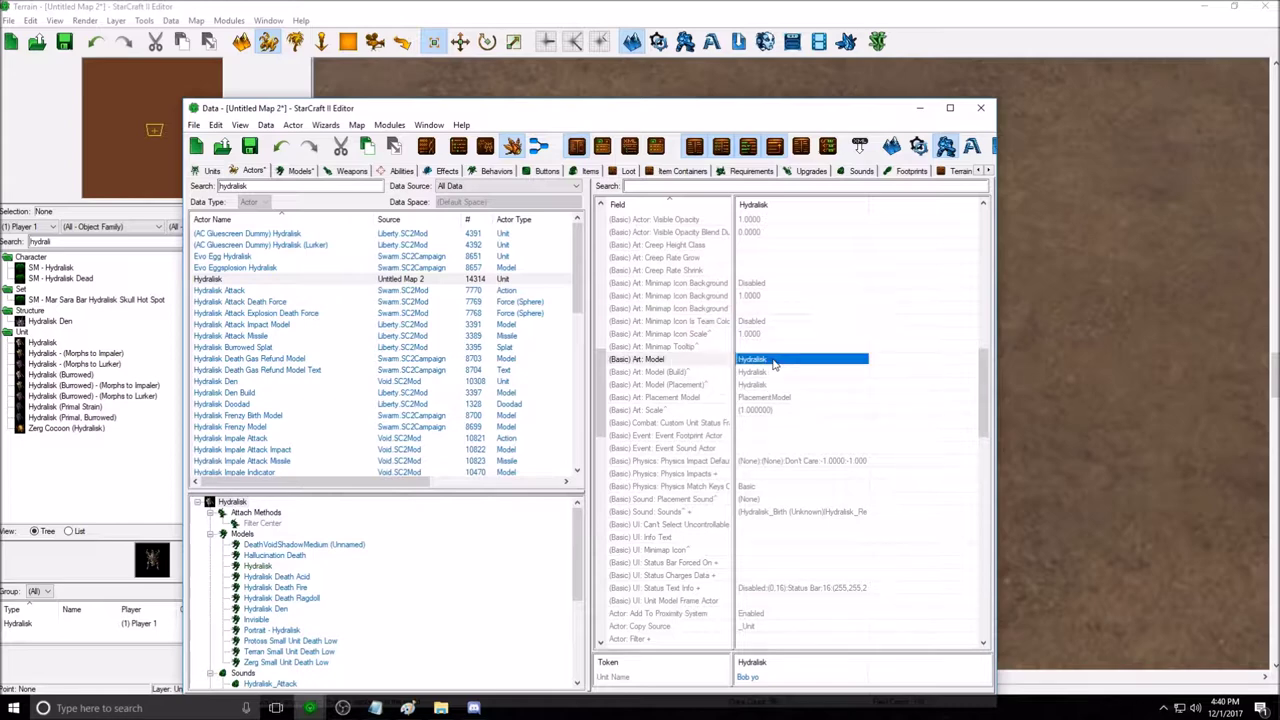
double_click(773, 362)
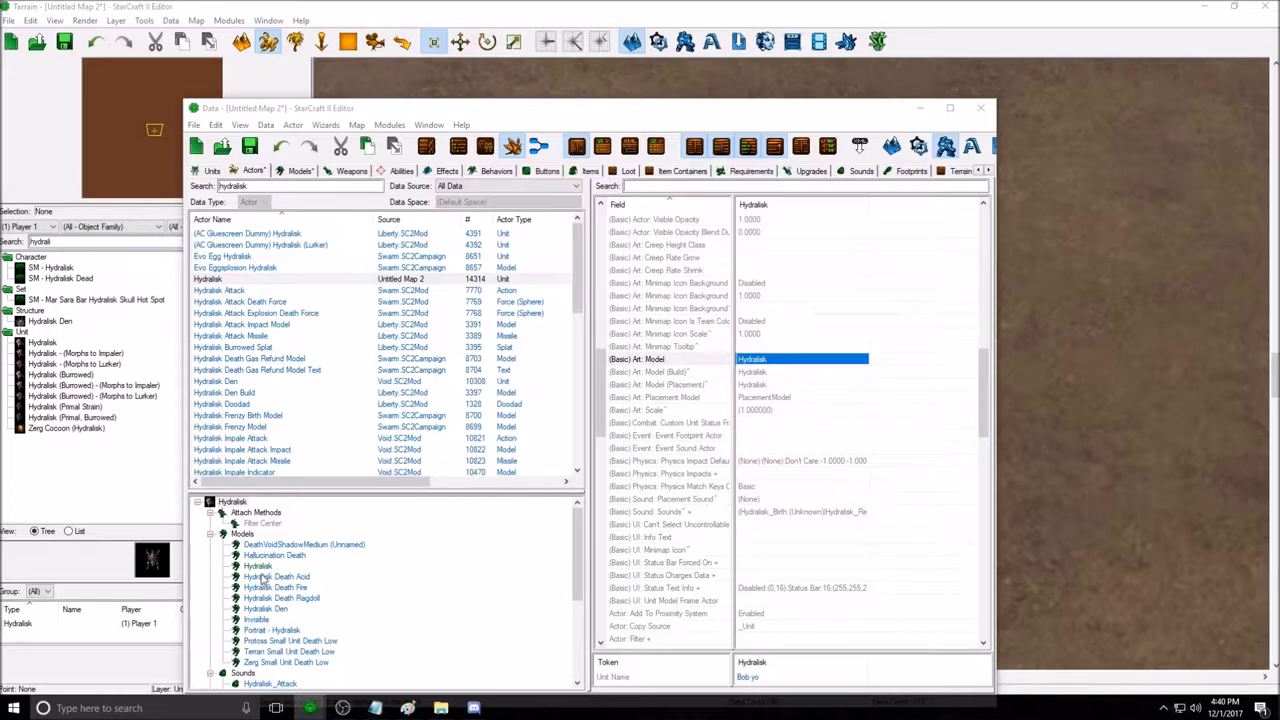
Set the Hydralisk actor's Art: Model to Hydralisk_PremiumSkin_Noxious and reposition the Data window.
double_click(800, 358)
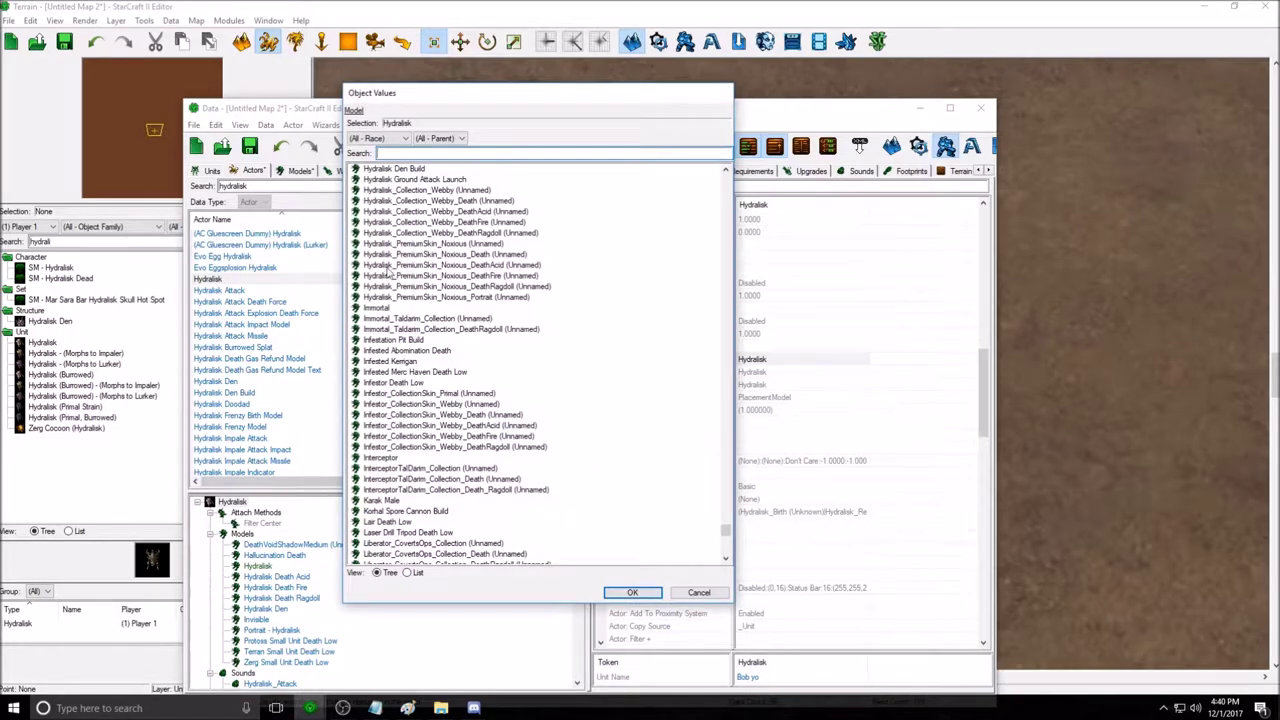
drag(537, 100, 414, 116)
scroll(302, 296, up, 2)
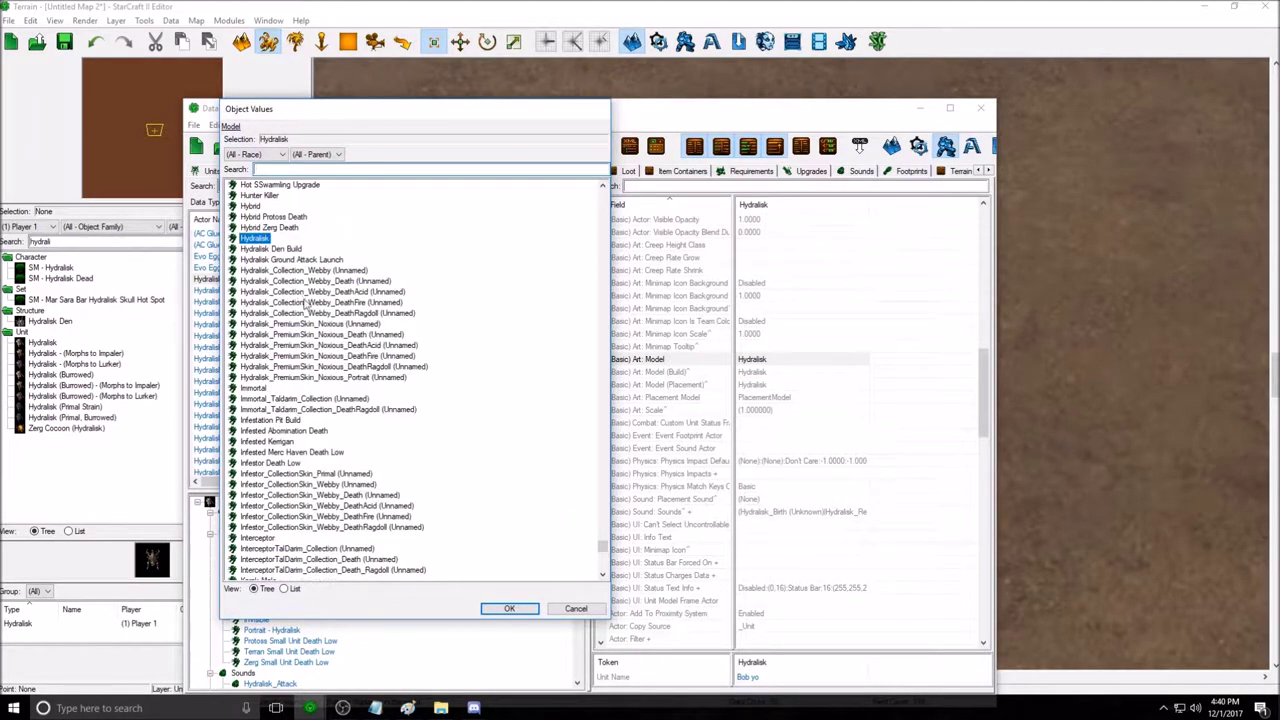
click(312, 325)
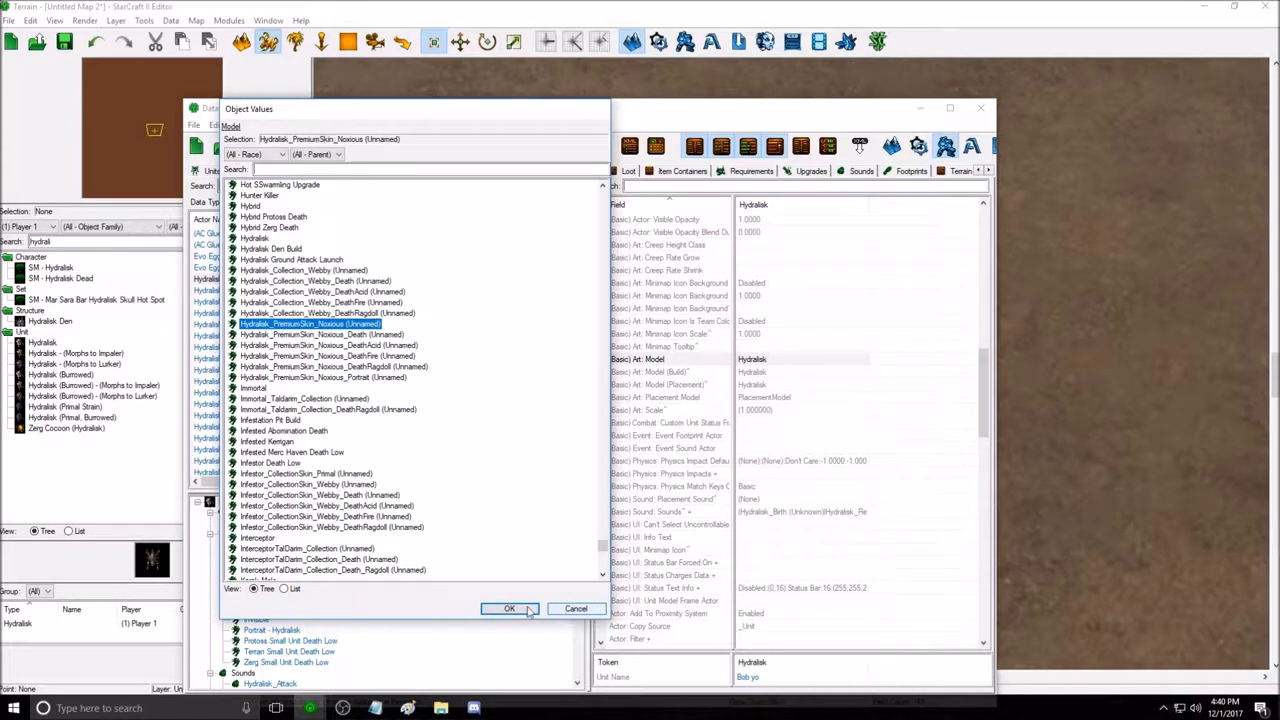
click(574, 609)
drag(750, 108, 788, 456)
drag(600, 456, 561, 78)
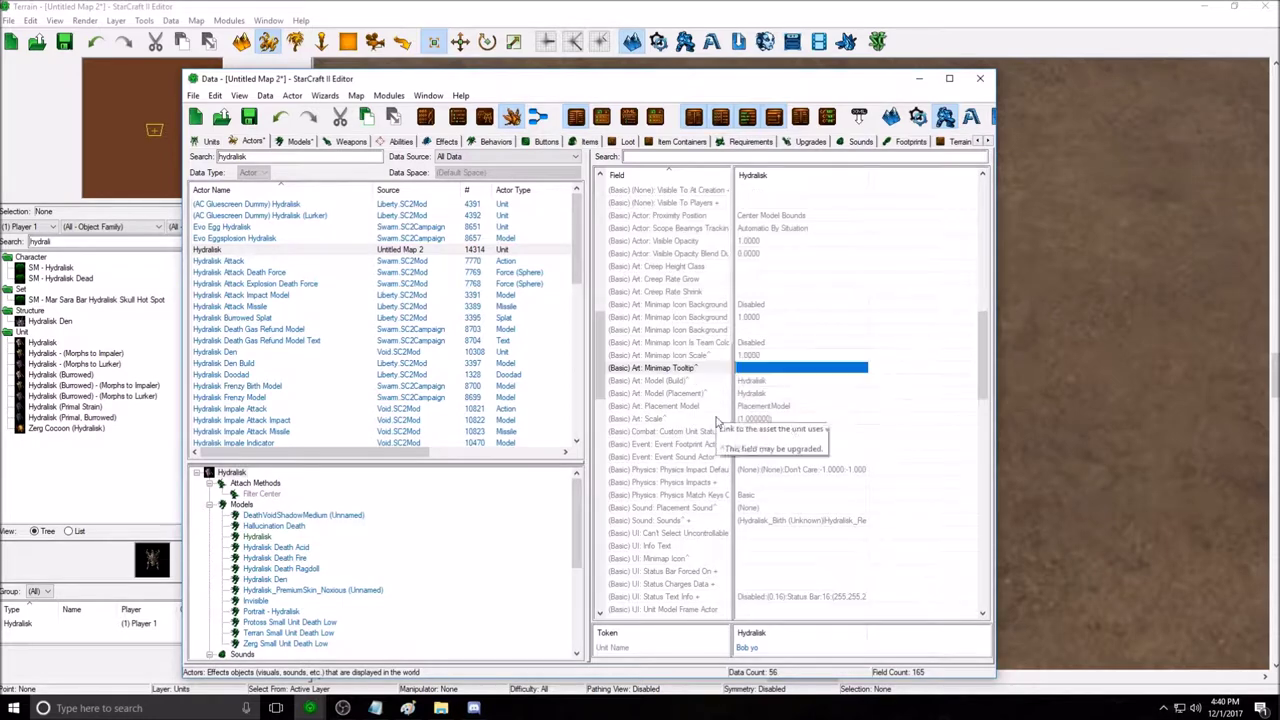
drag(983, 348, 995, 204)
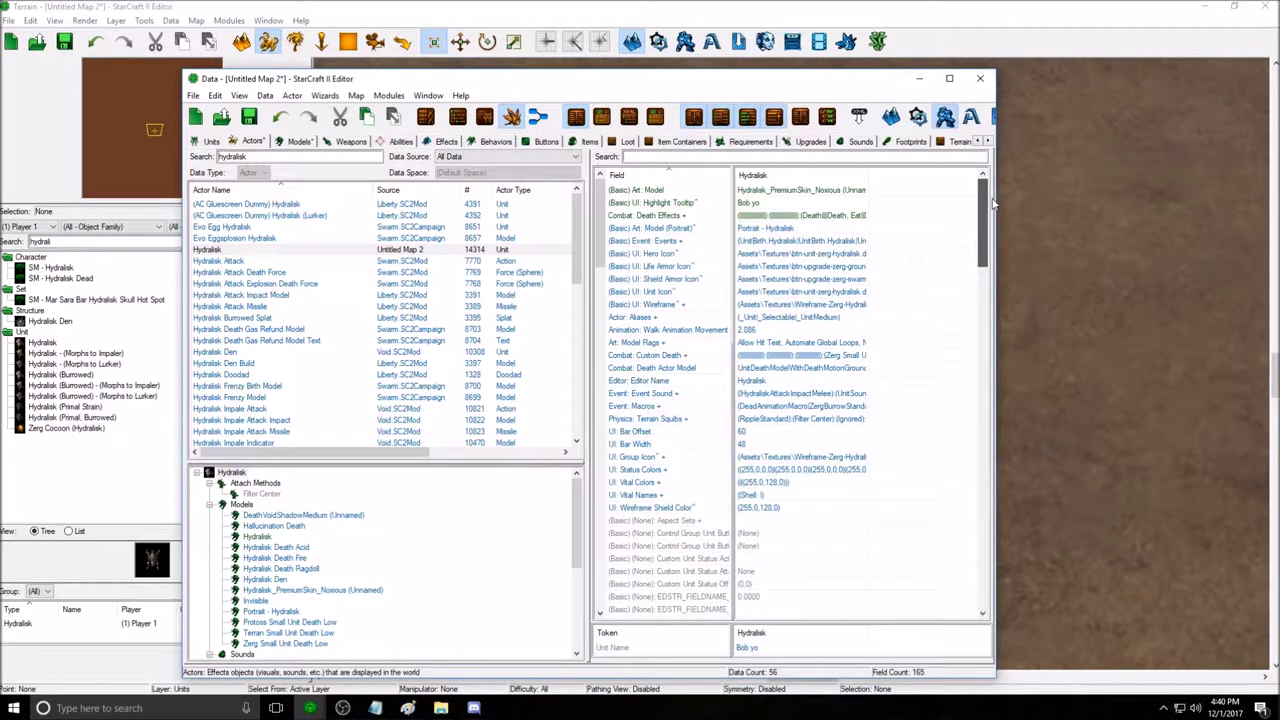
click(780, 190)
click(797, 192)
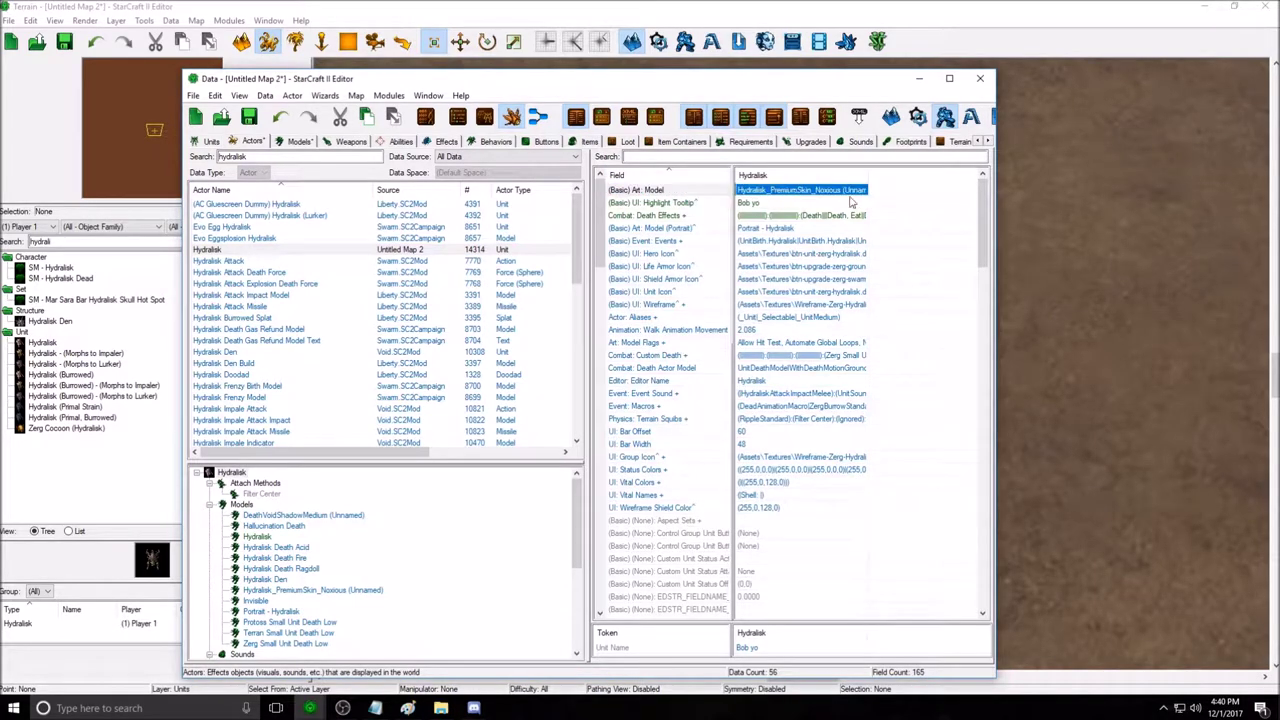
drag(986, 236, 984, 425)
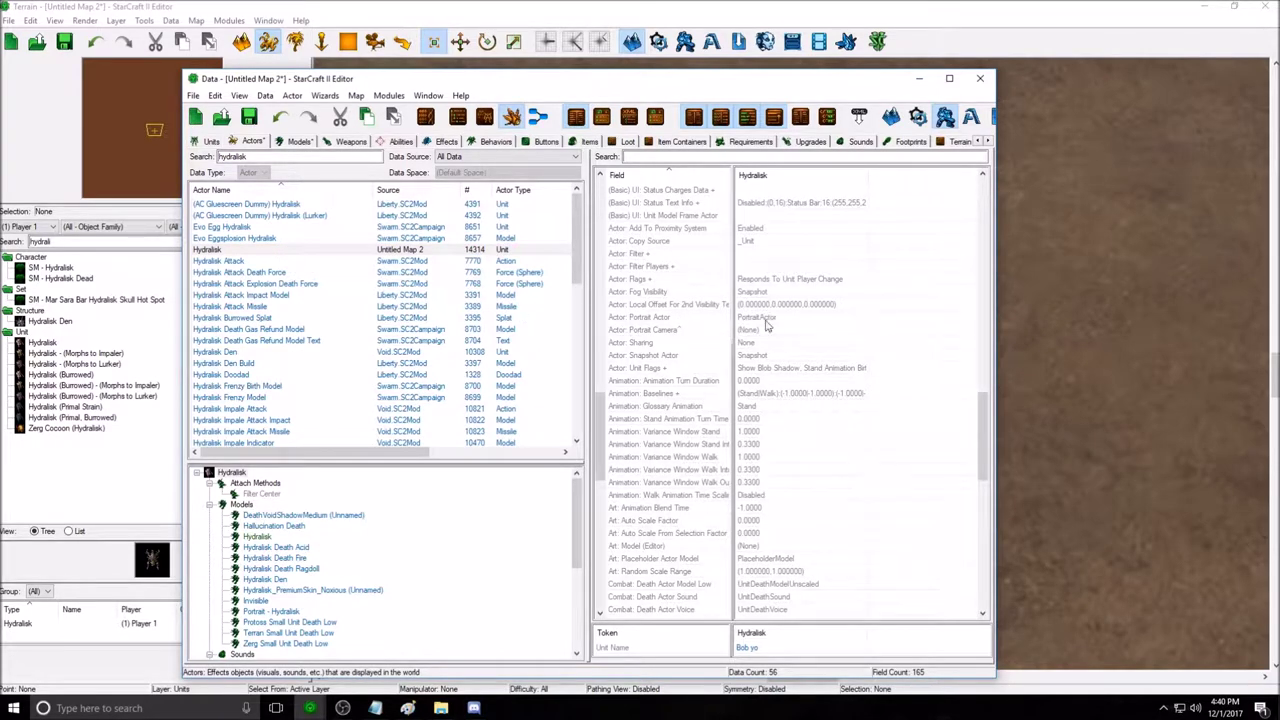
drag(985, 438, 985, 420)
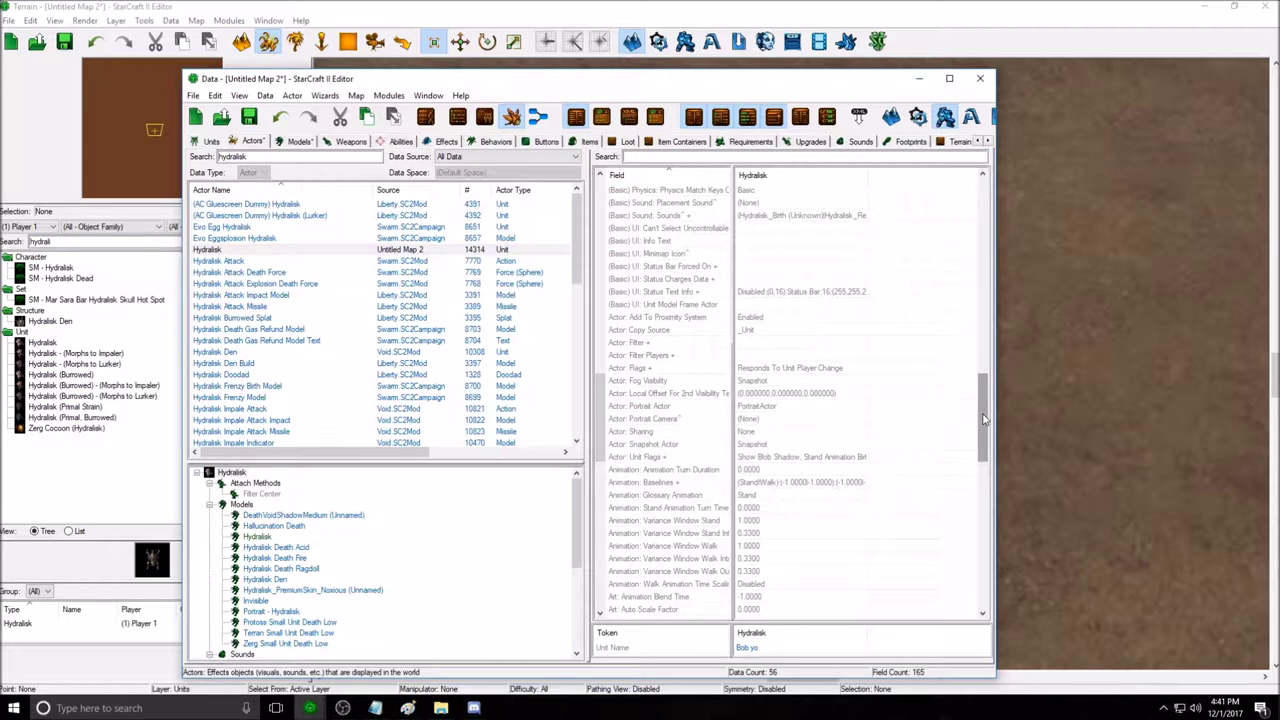
Step through the Hydralisk actor's fields, including Event Sound and UI: Shield Armor Icon.
drag(984, 420, 984, 223)
key(Down)
key(Down)
key(Down)
key(Down)
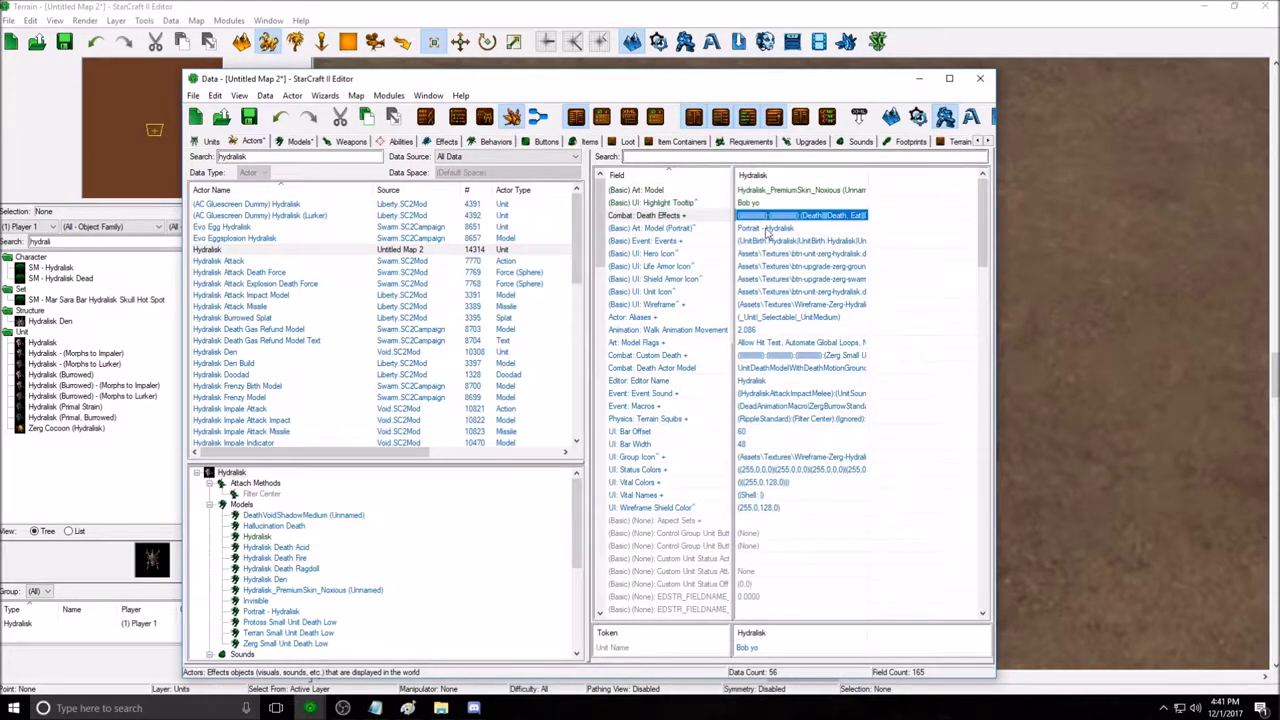
click(790, 394)
click(788, 507)
click(795, 393)
click(793, 279)
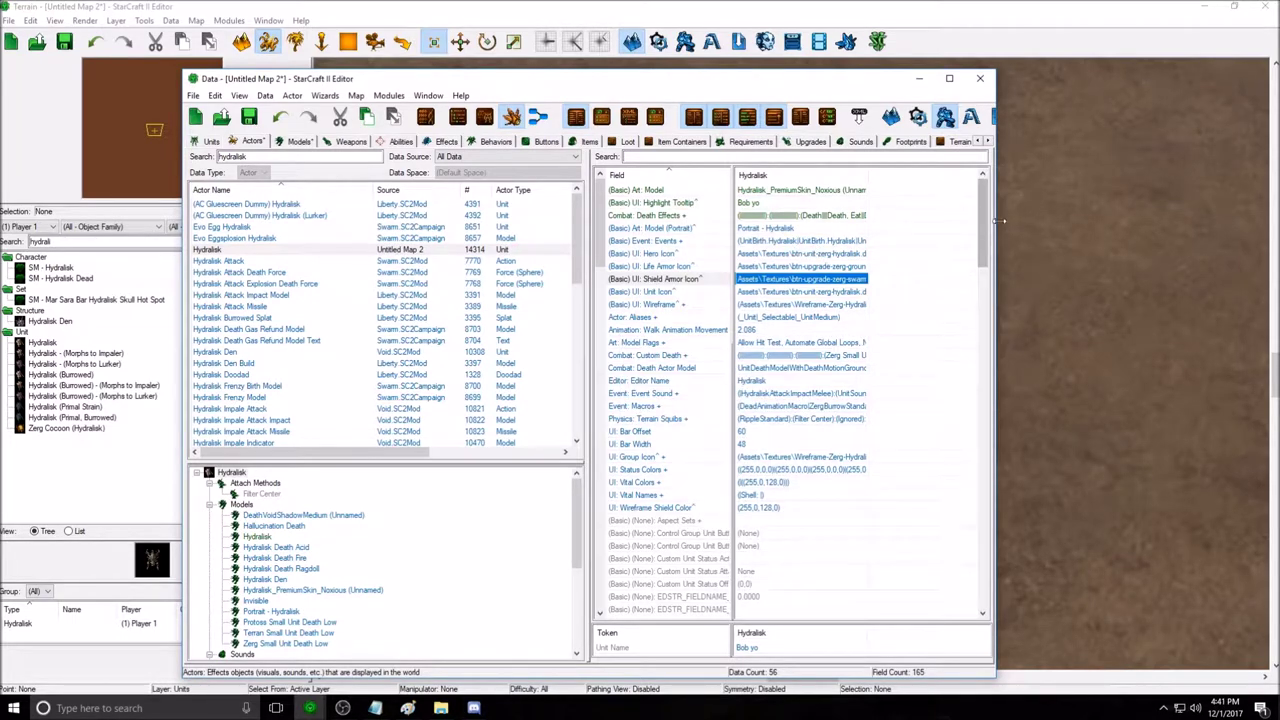
scroll(985, 222, down, 1)
drag(985, 222, 981, 354)
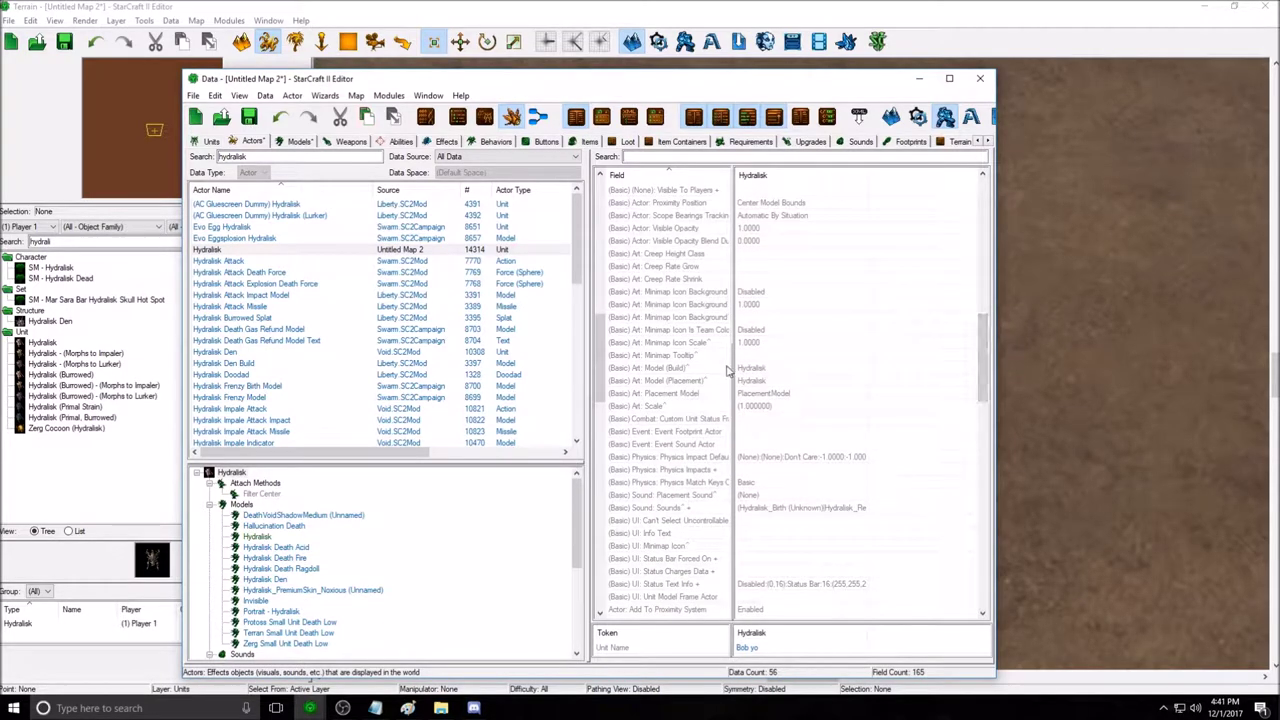
Check the Art: Model (Build) and Art: Model (Placement) values, then minimize the Data editor.
click(760, 368)
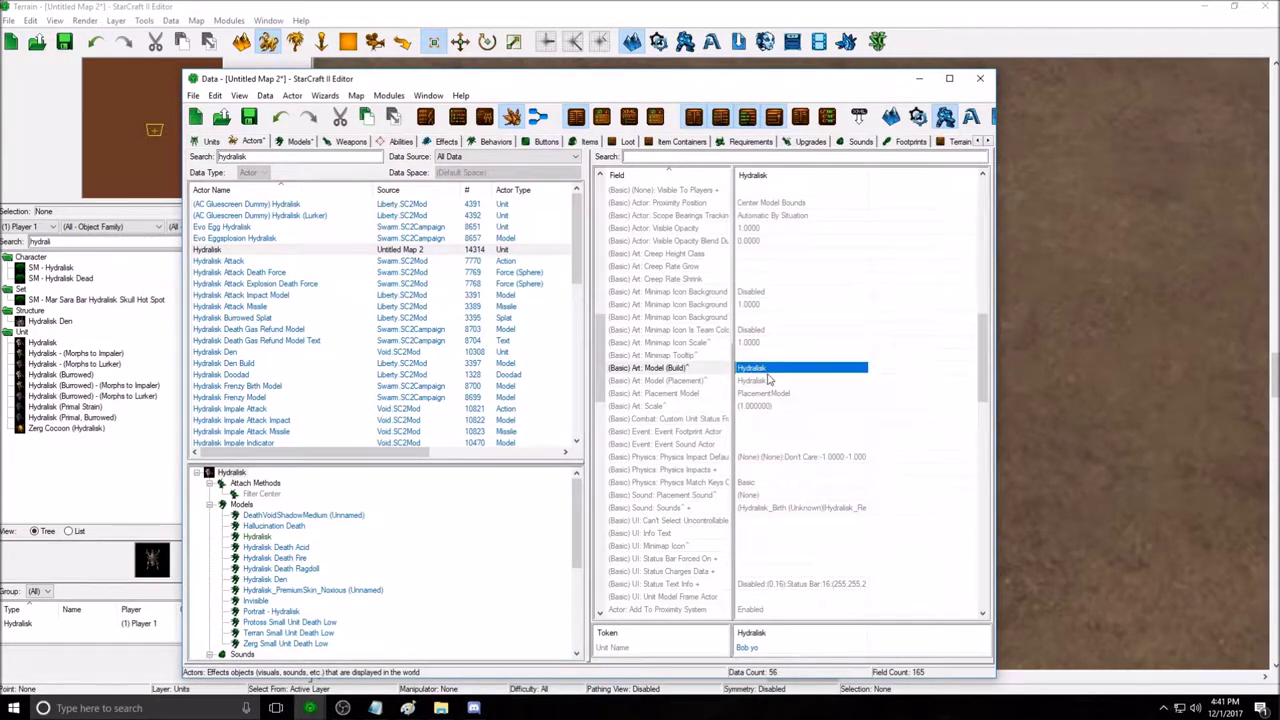
click(762, 381)
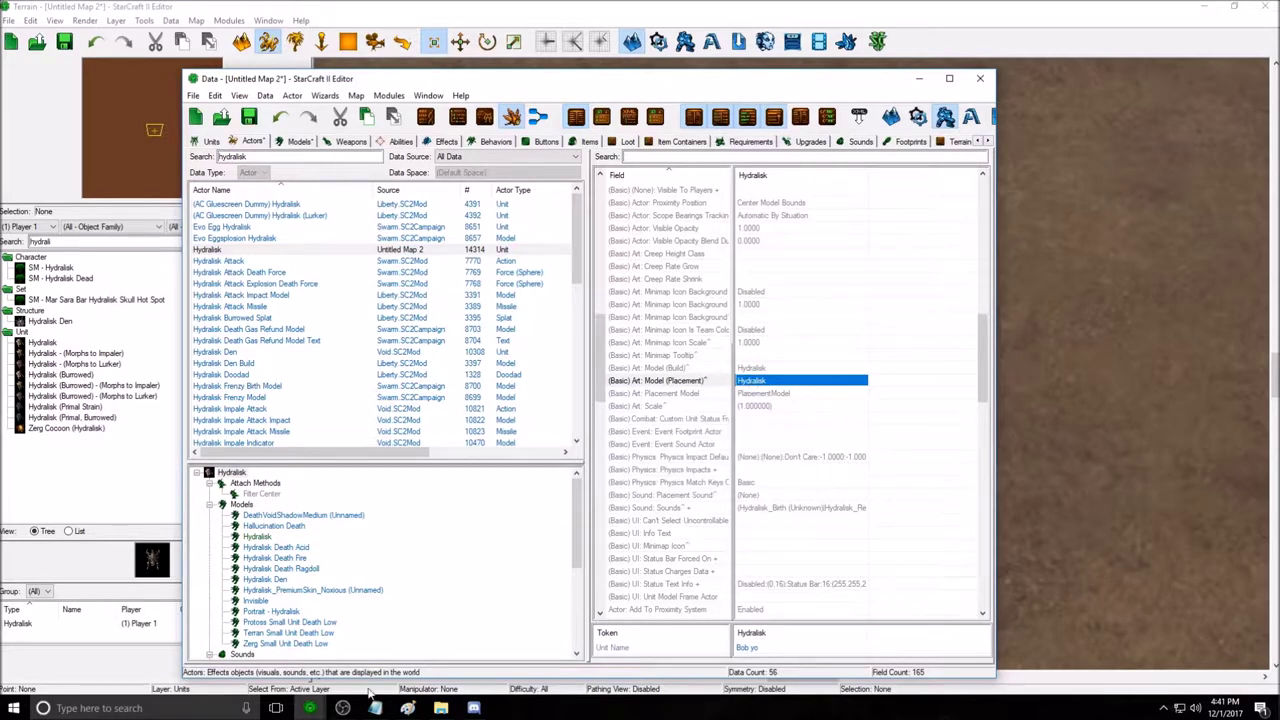
click(342, 708)
click(342, 708)
click(773, 368)
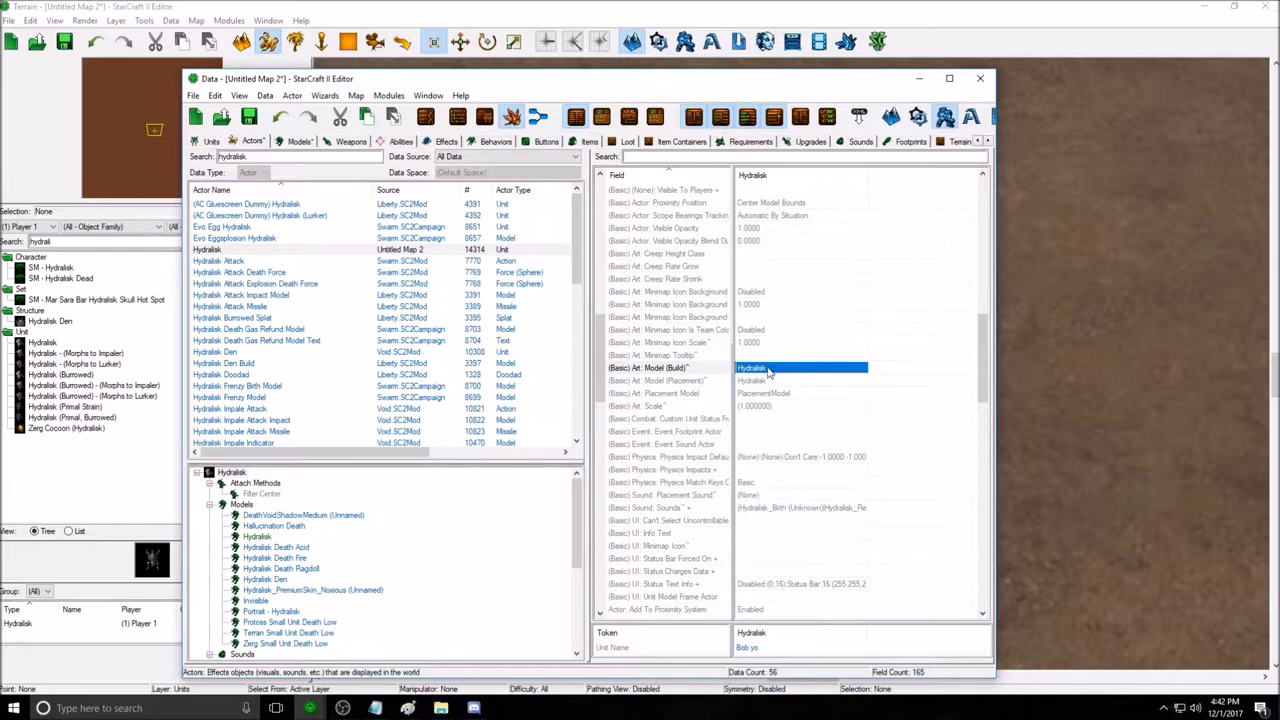
click(695, 381)
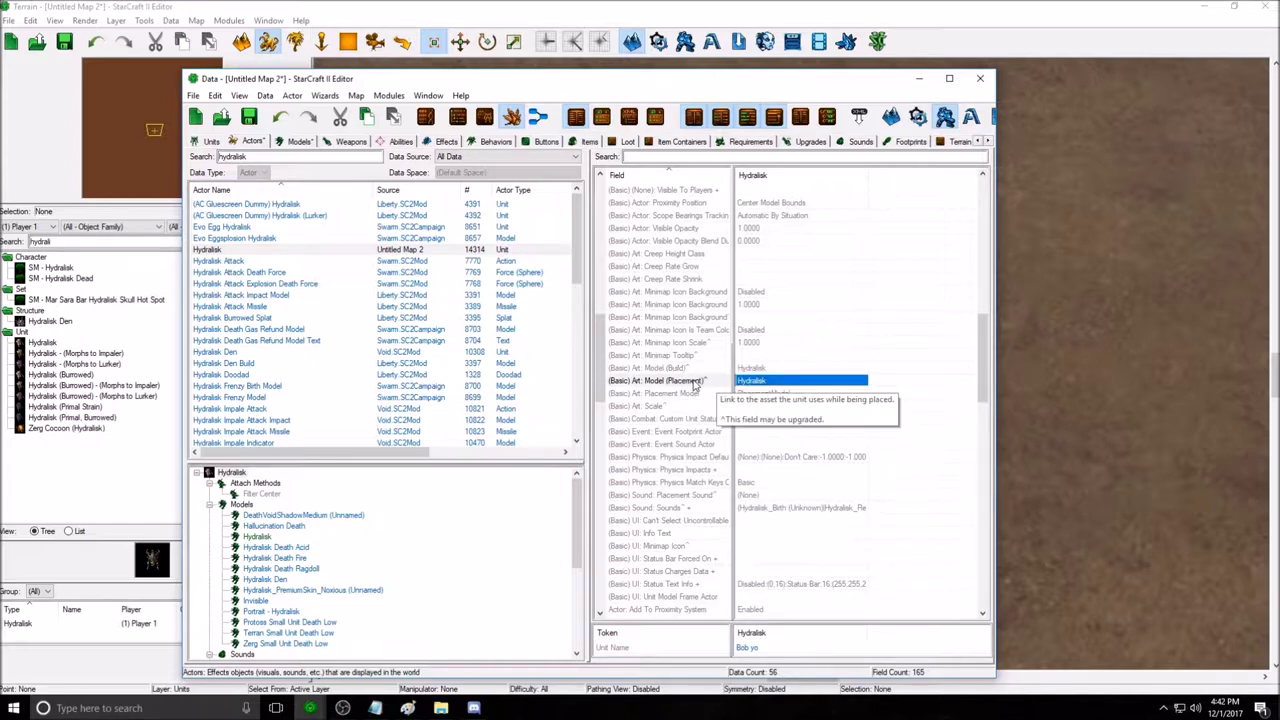
click(919, 79)
Drag the placed hydralisk slightly left on the terrain and deselect it.
click(757, 285)
drag(757, 285, 599, 271)
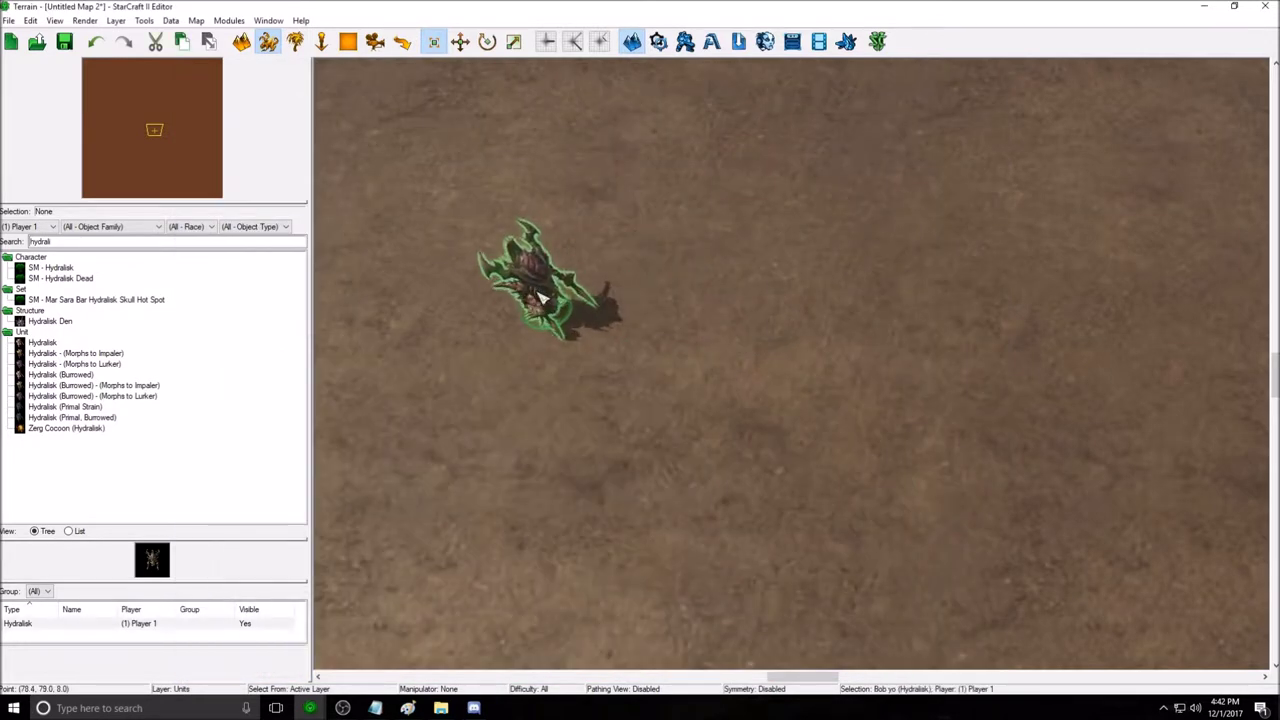
click(768, 377)
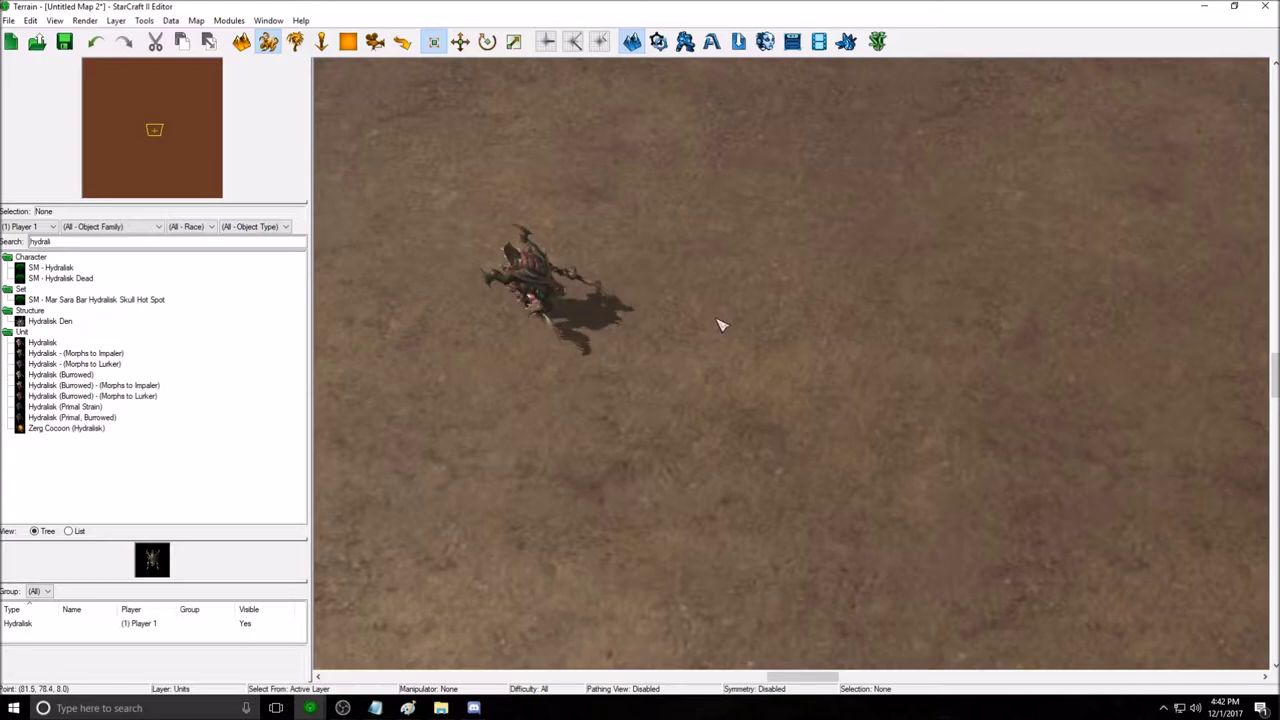
Restore the Data editor over the map and select the Hydralisk's Art: Scale value.
mouse_move(318, 710)
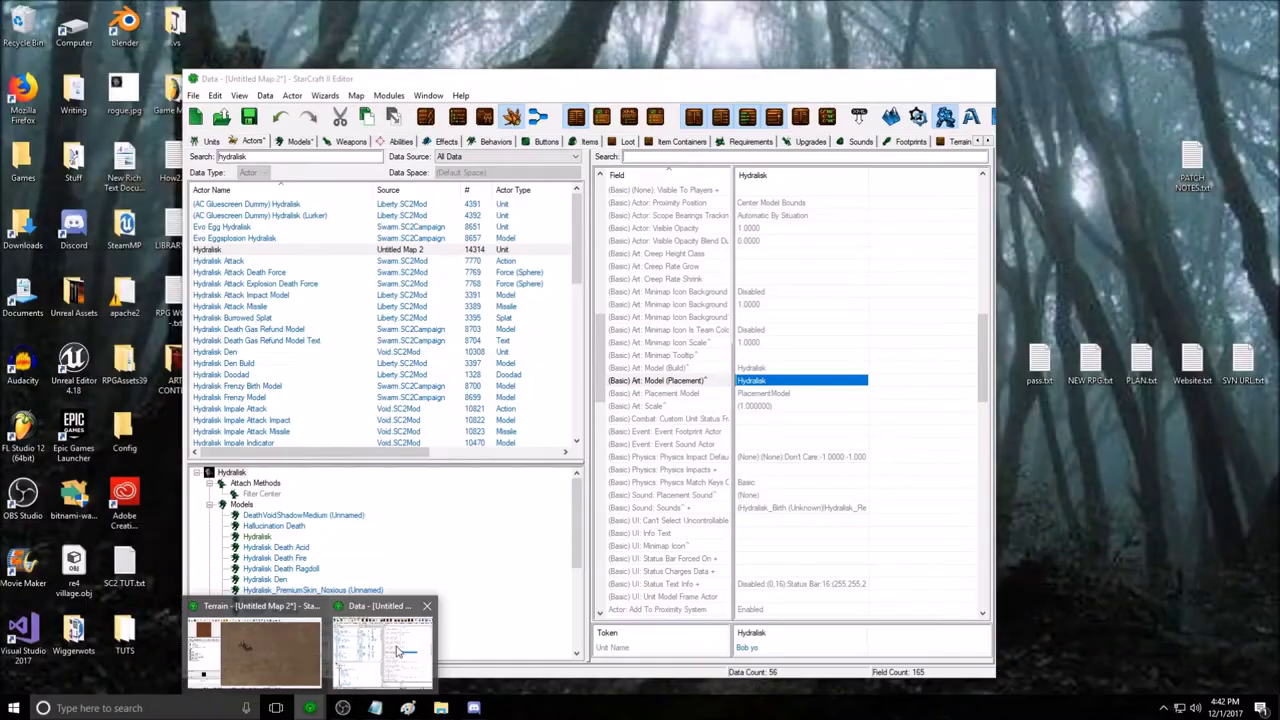
click(386, 655)
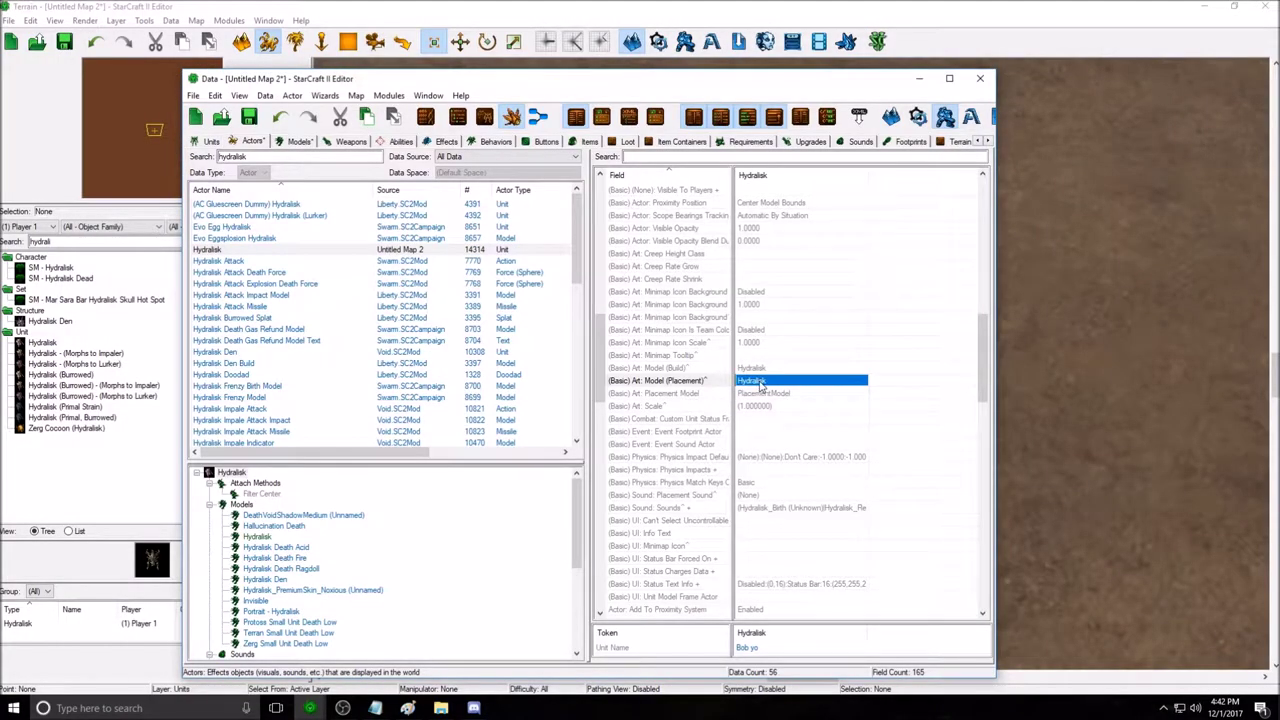
drag(725, 80, 696, 349)
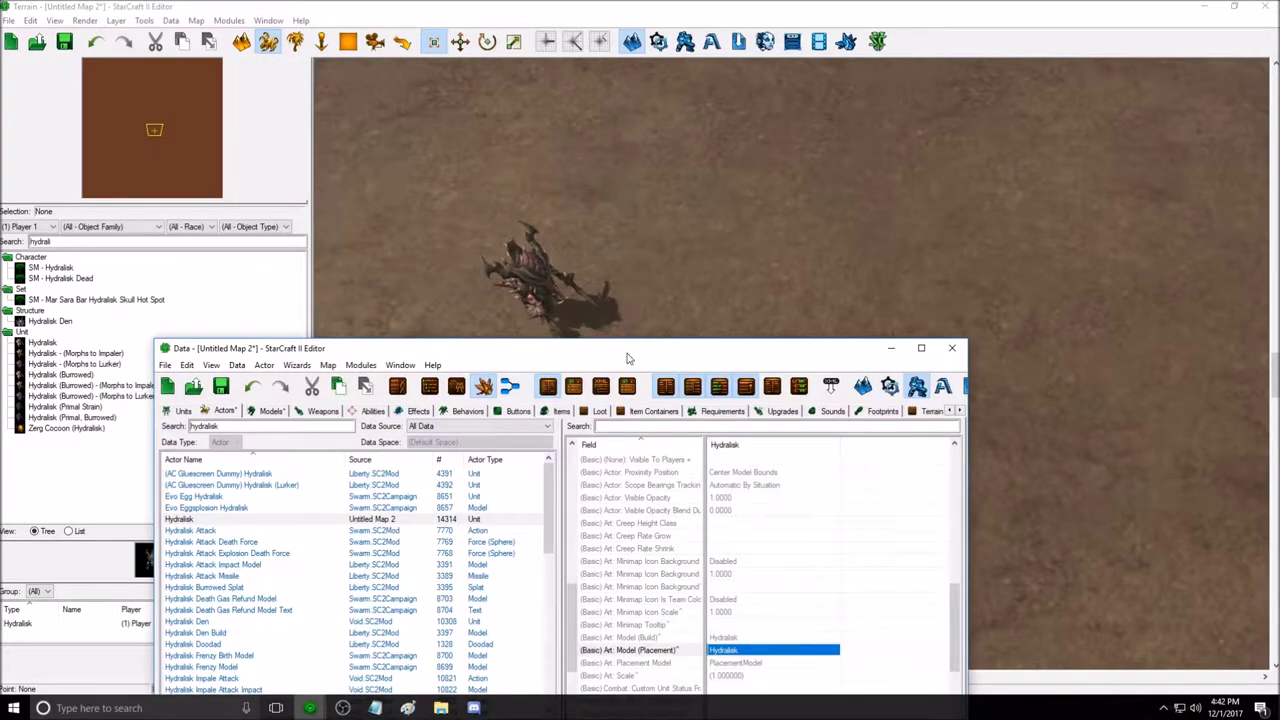
drag(546, 358, 573, 73)
click(759, 355)
click(760, 365)
scroll(762, 366, down, 1)
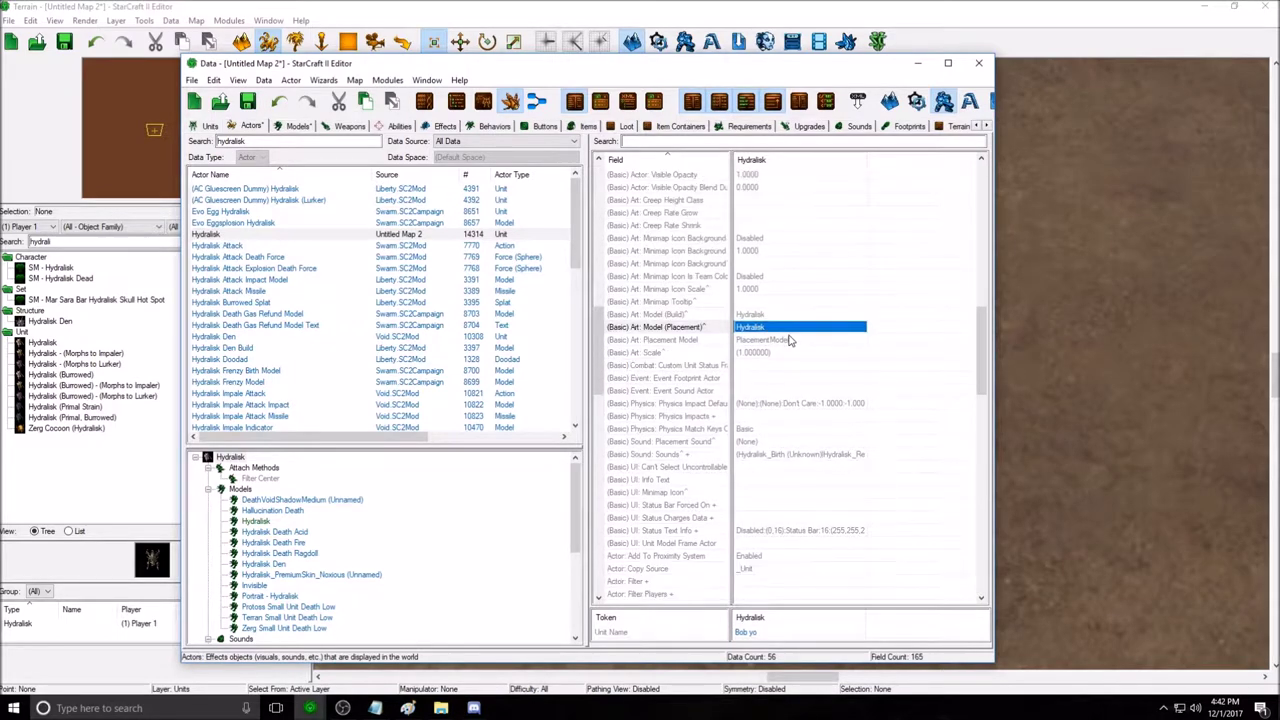
click(756, 354)
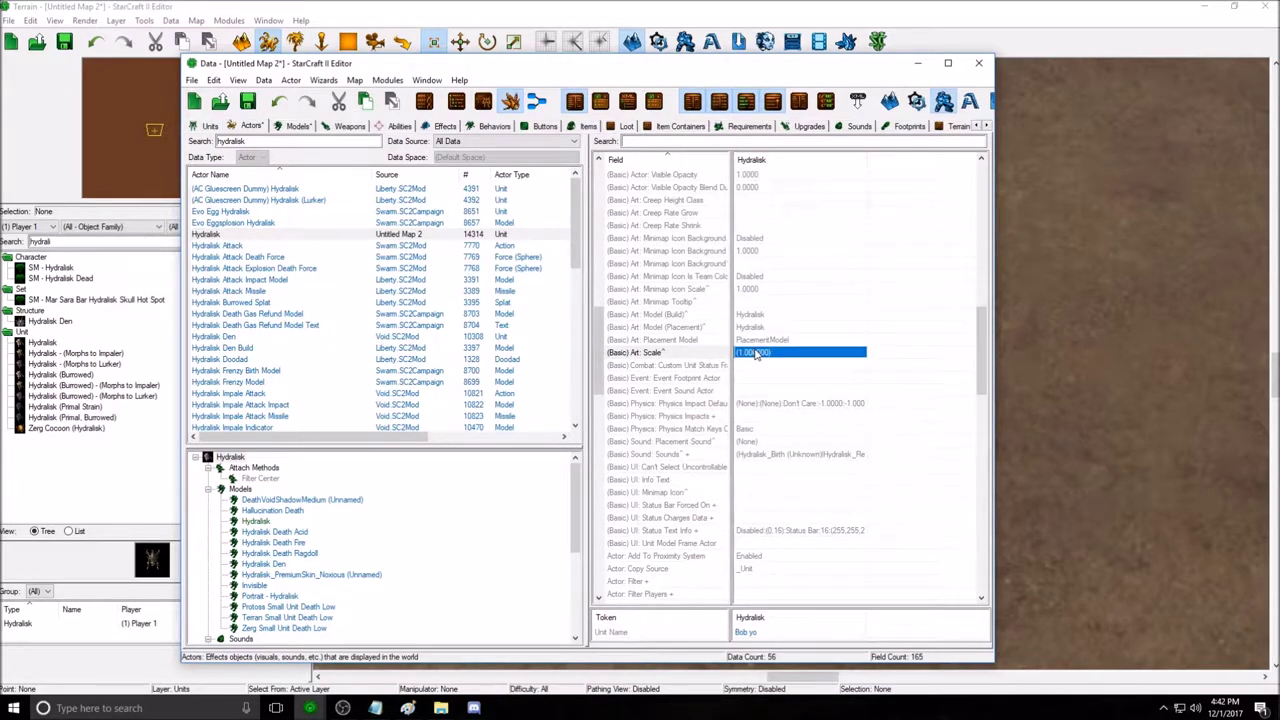
Enter 0.2 for the X, Y and Z values of the Hydralisk actor's Art: Scale.
double_click(756, 354)
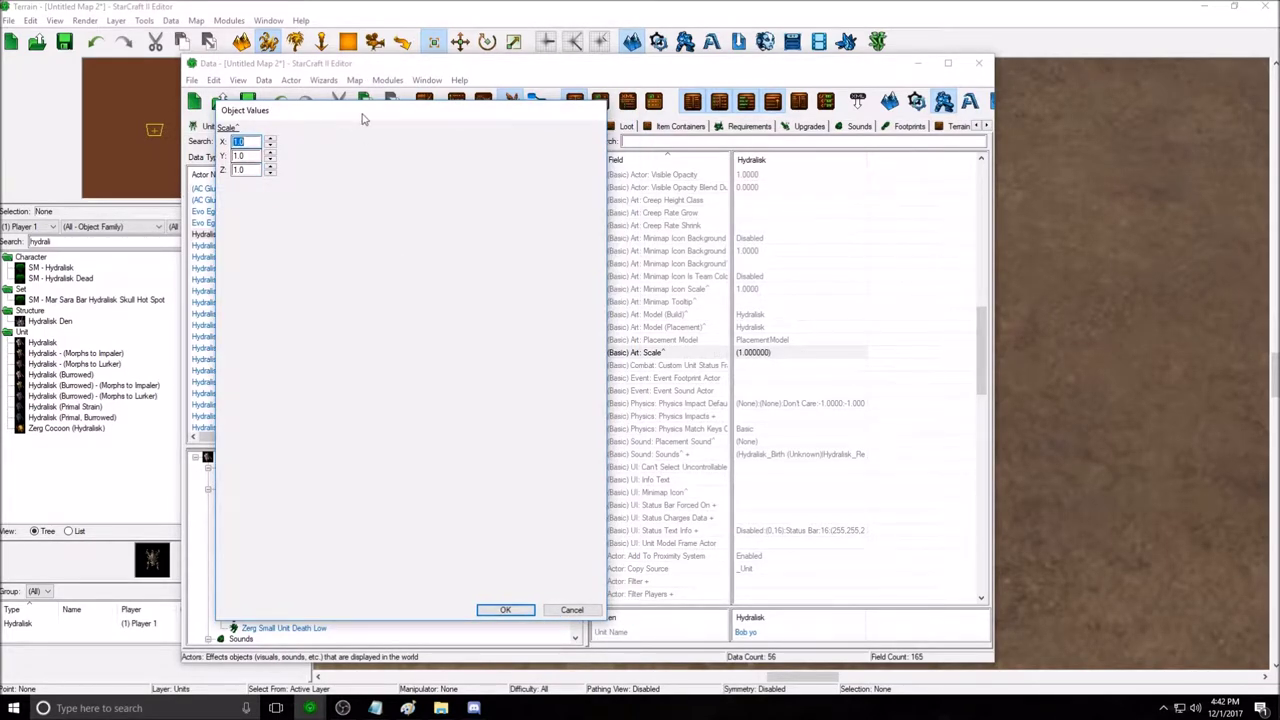
drag(363, 119, 349, 129)
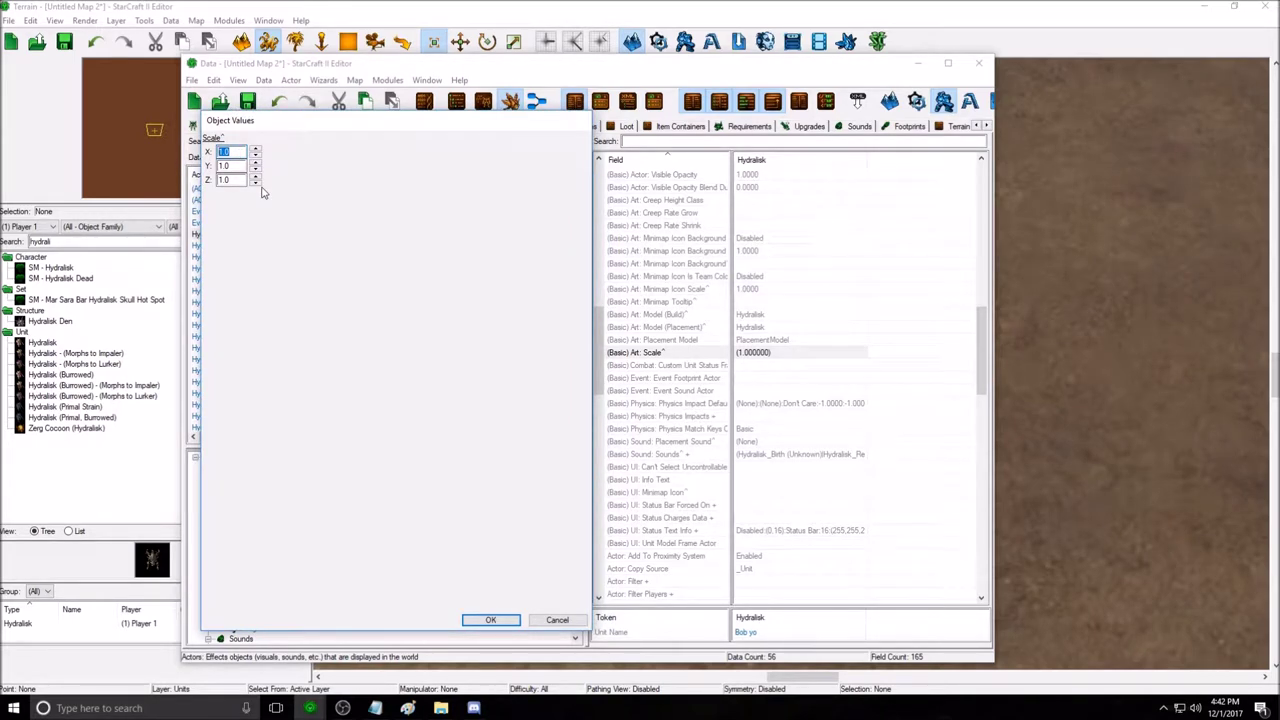
text(0.)
click(240, 151)
text(0.2)
key(Tab)
text(0.)
Minimize the Data editor, drag the shrunken hydralisk lower on the terrain, then restore the editor.
click(918, 63)
drag(546, 308, 672, 341)
scroll(680, 345, down, 3)
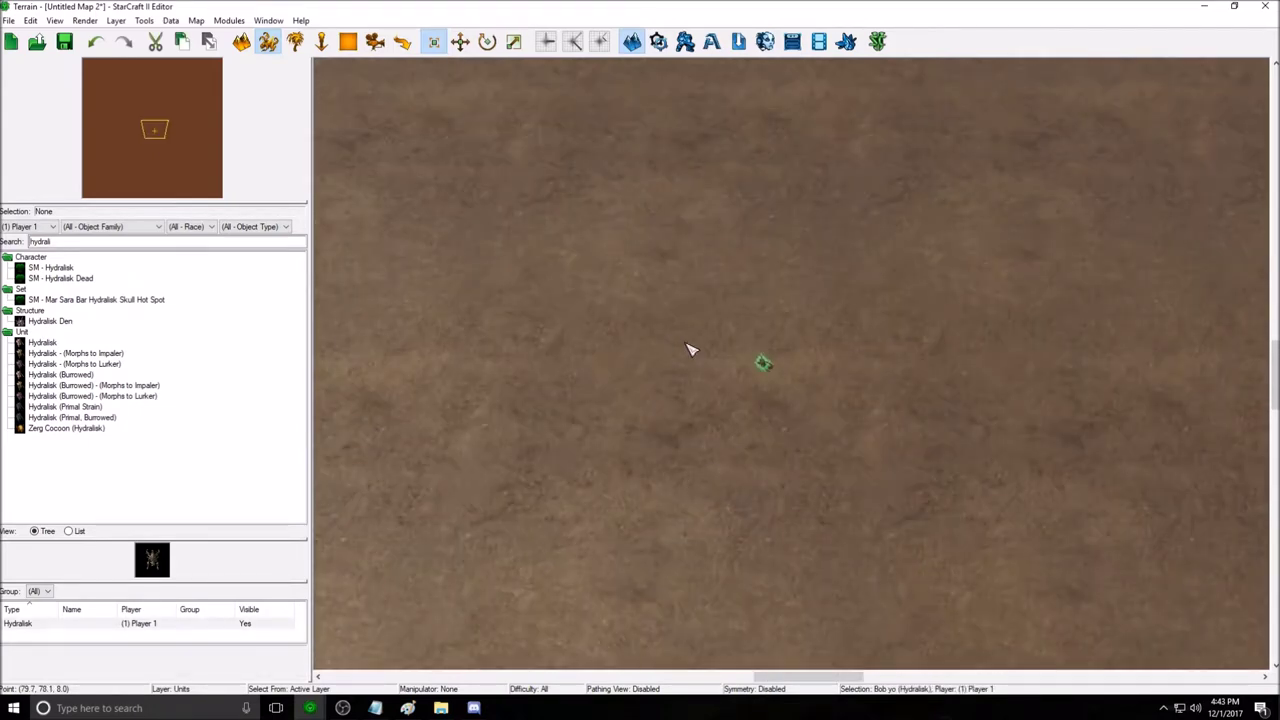
click(790, 323)
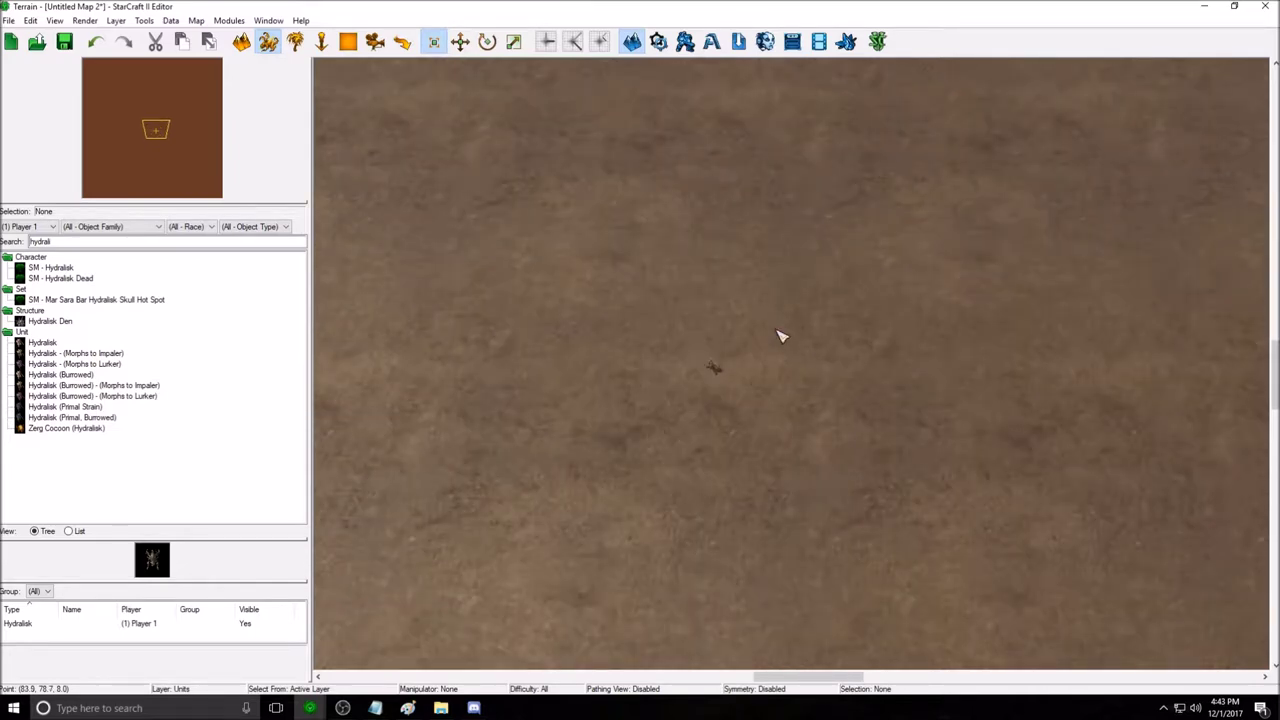
scroll(762, 358, up, 2)
scroll(762, 360, down, 2)
scroll(747, 345, down, 1)
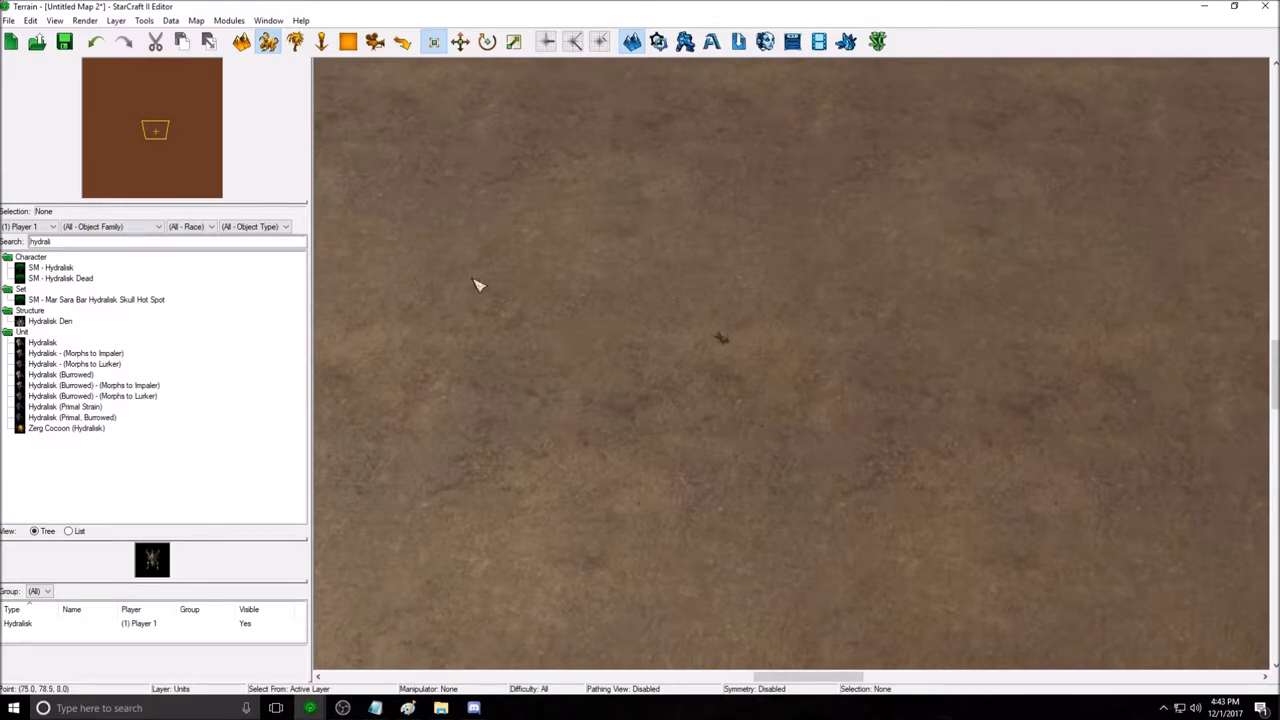
drag(716, 337, 722, 375)
mouse_move(310, 708)
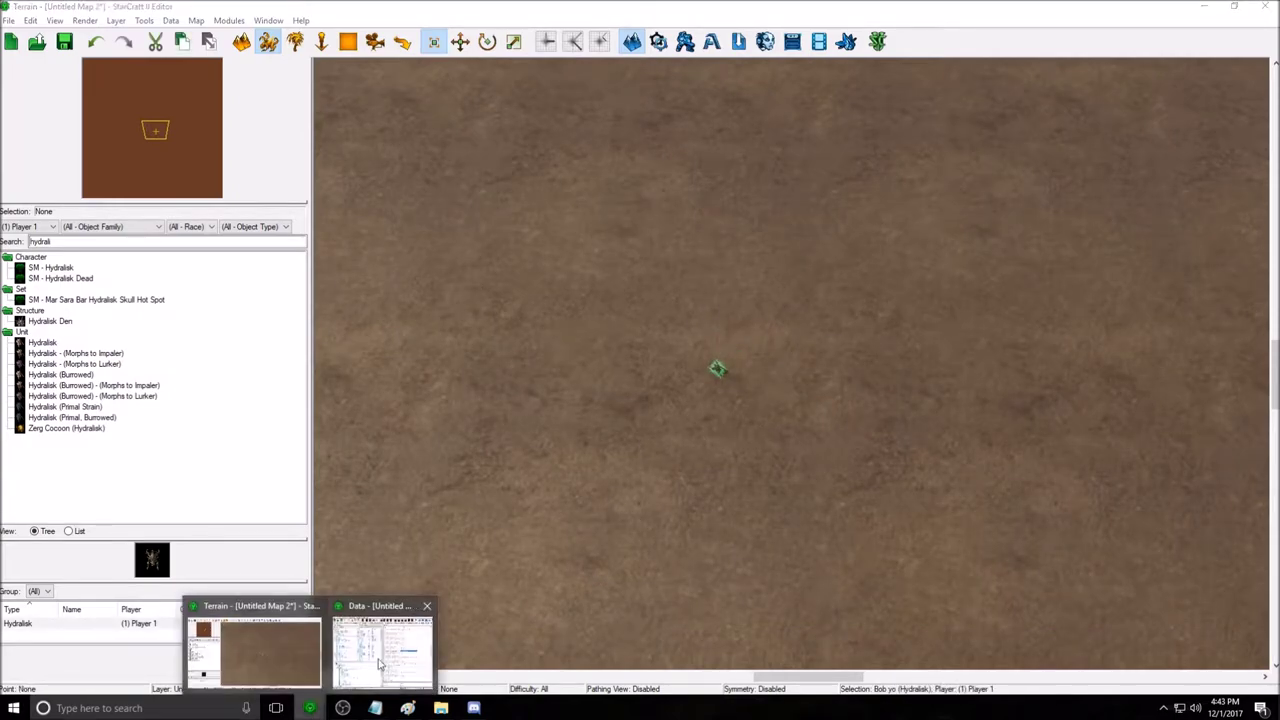
click(380, 665)
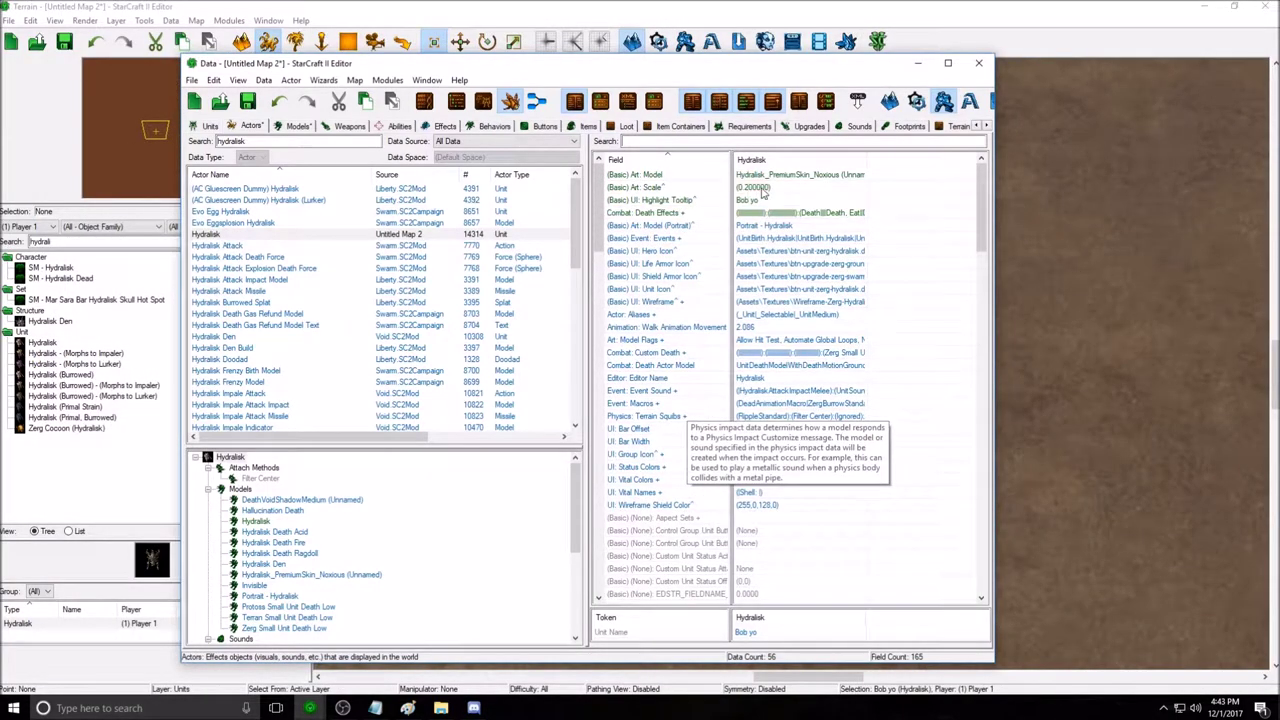
Set the Hydralisk's Art: Scale to 2 on X, Y and Z, then drag the enlarged unit.
drag(742, 66, 742, 108)
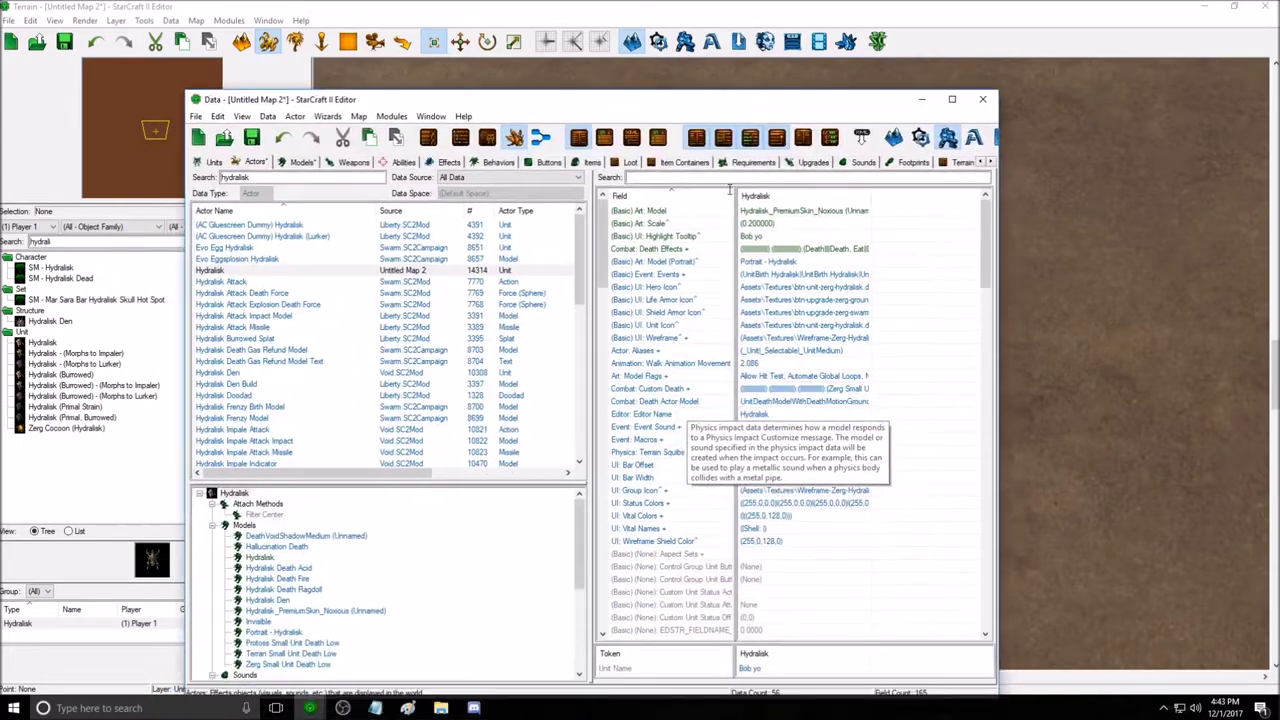
double_click(602, 222)
text(2)
key(Tab)
text(2)
key(Tab)
text(2)
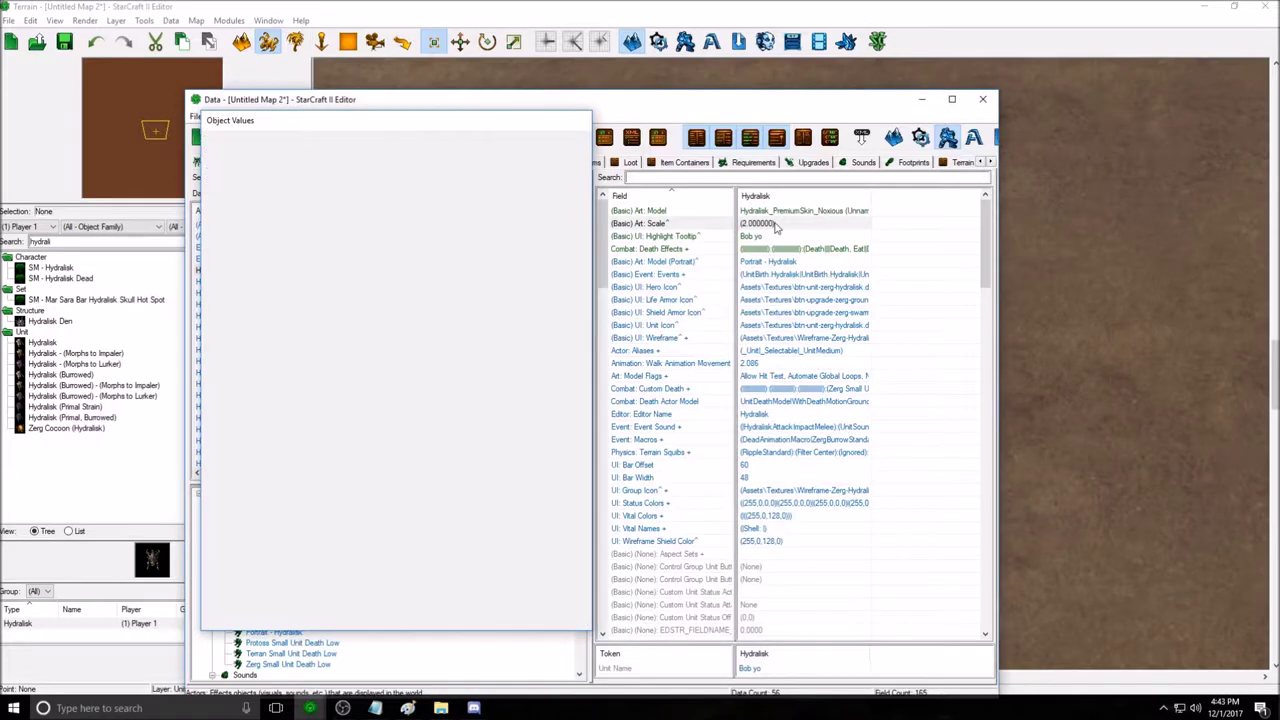
key(Return)
click(922, 100)
drag(750, 328, 643, 320)
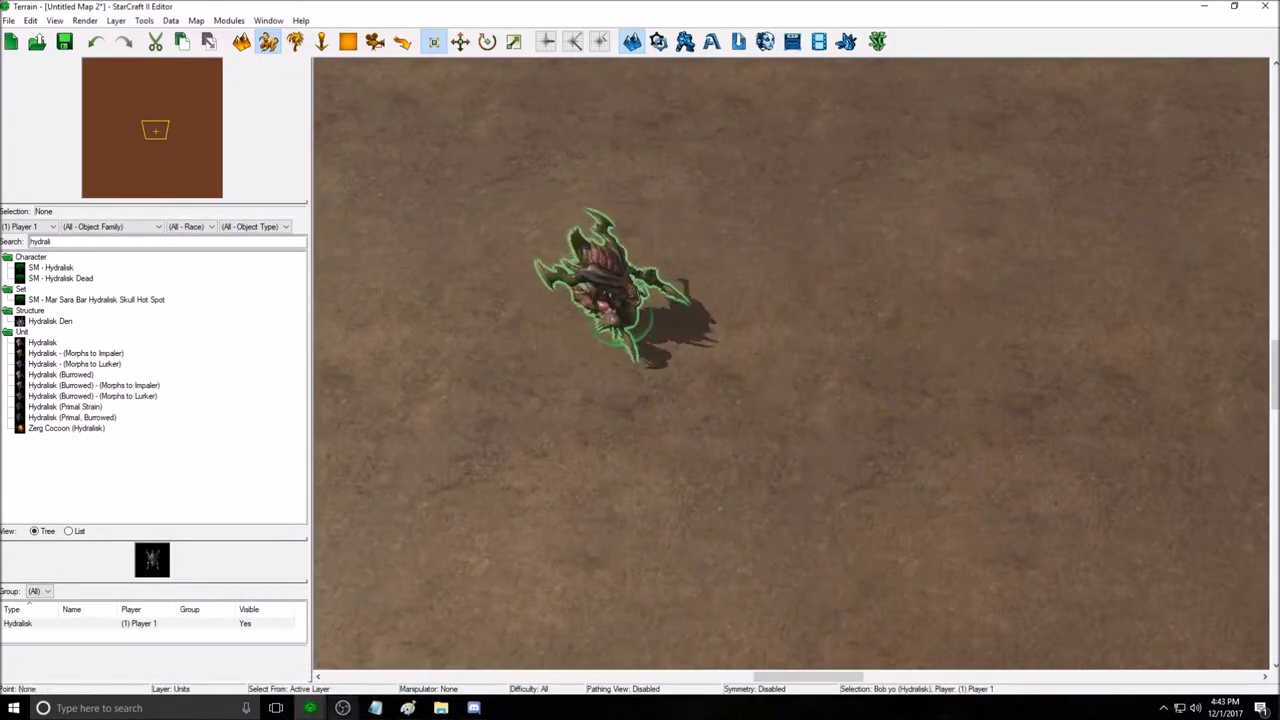
Restore the Data window, scroll the Hydralisk's field list, and select (Basic) Event: Events.
mouse_move(309, 708)
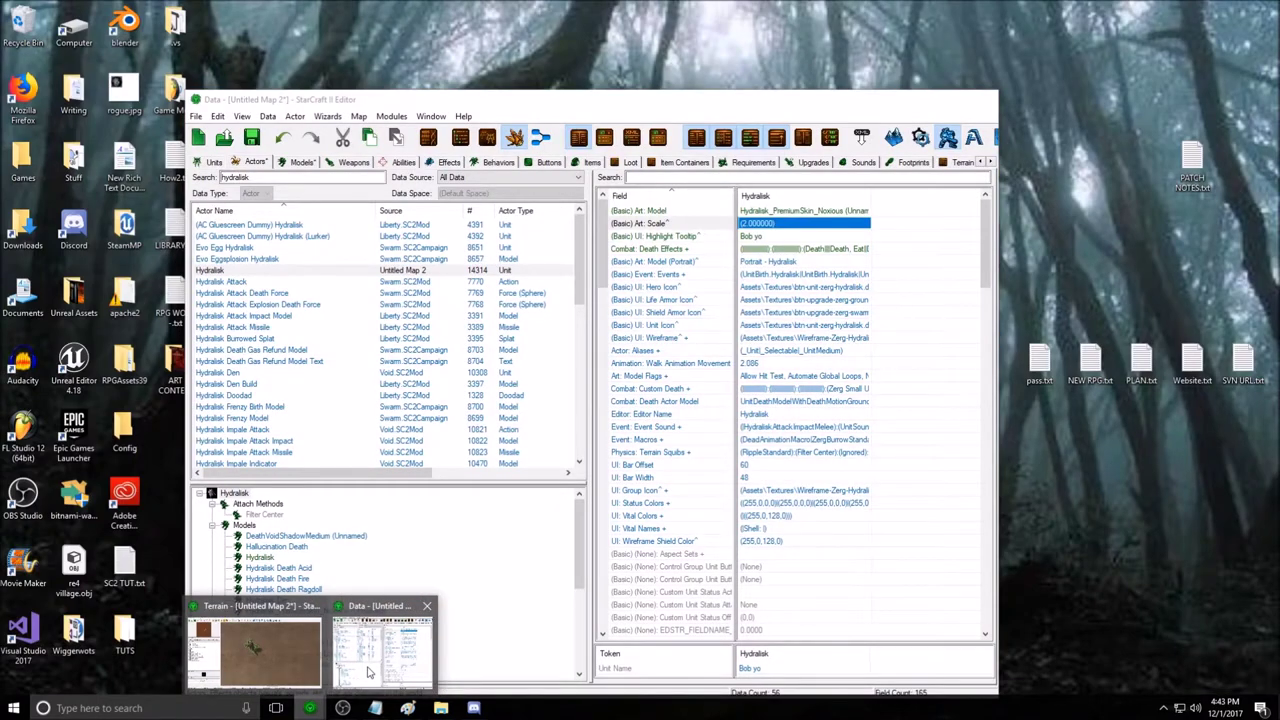
click(368, 672)
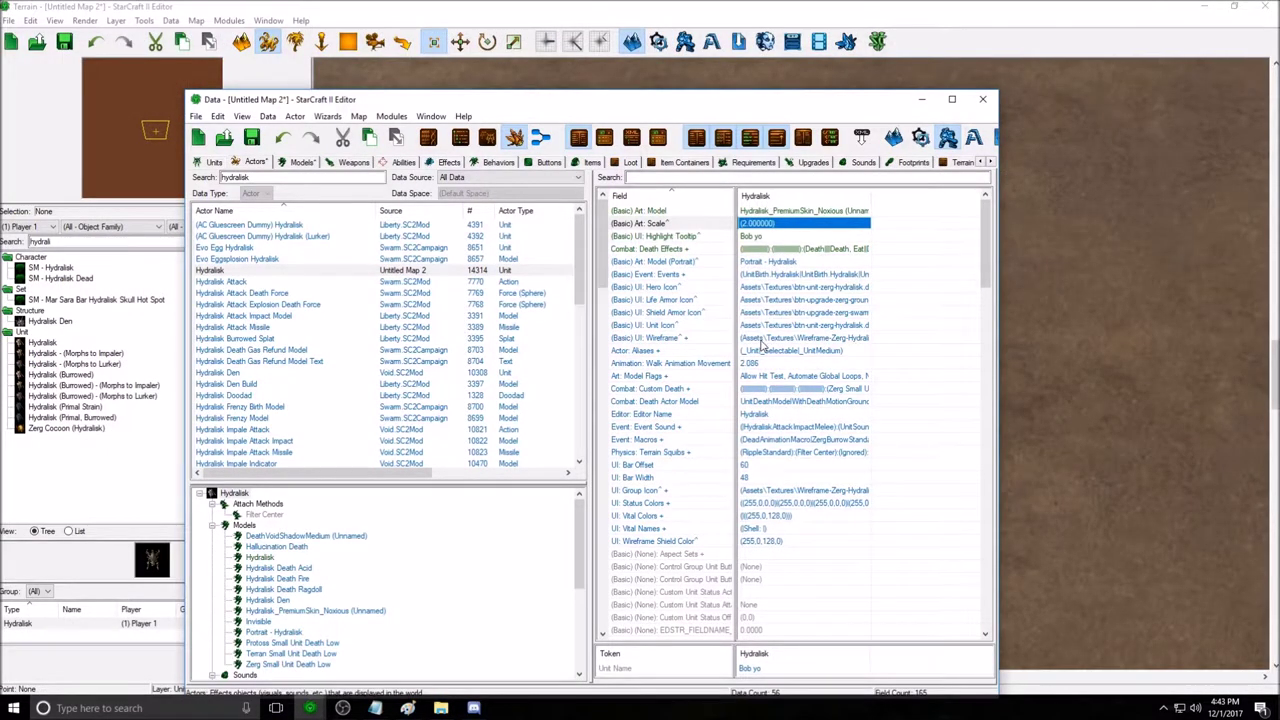
scroll(765, 340, down, 15)
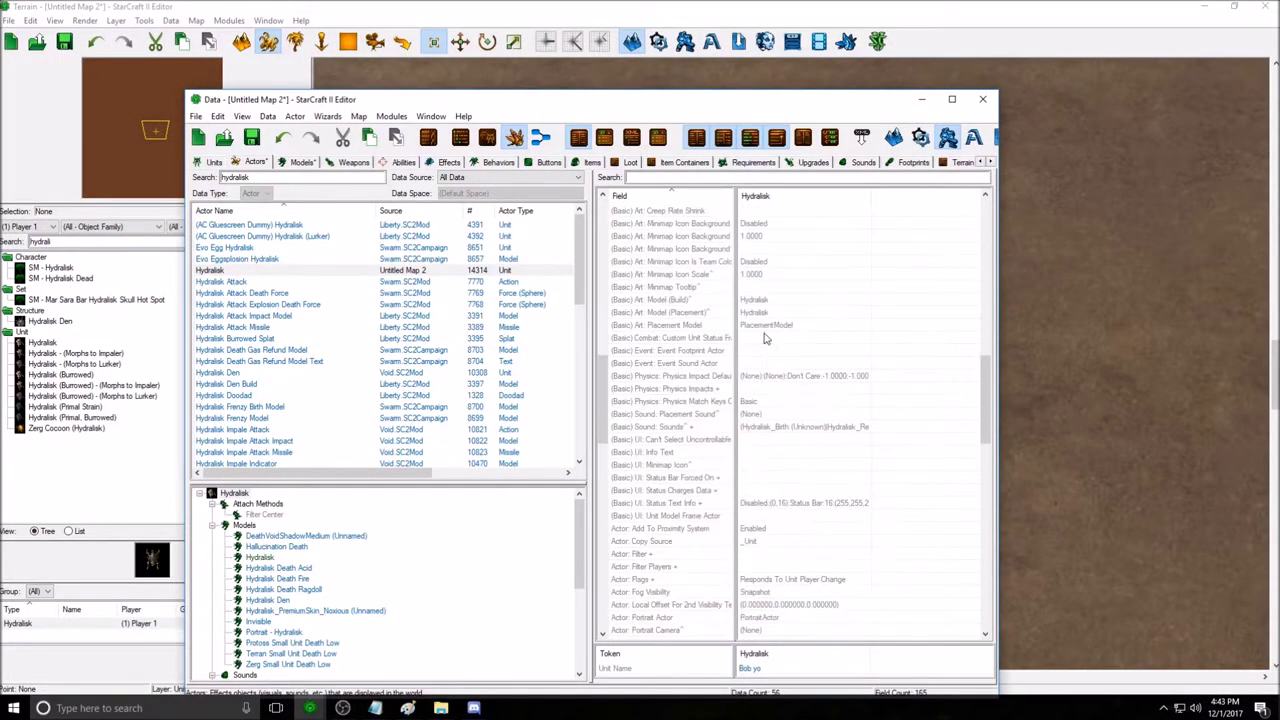
scroll(765, 340, down, 12)
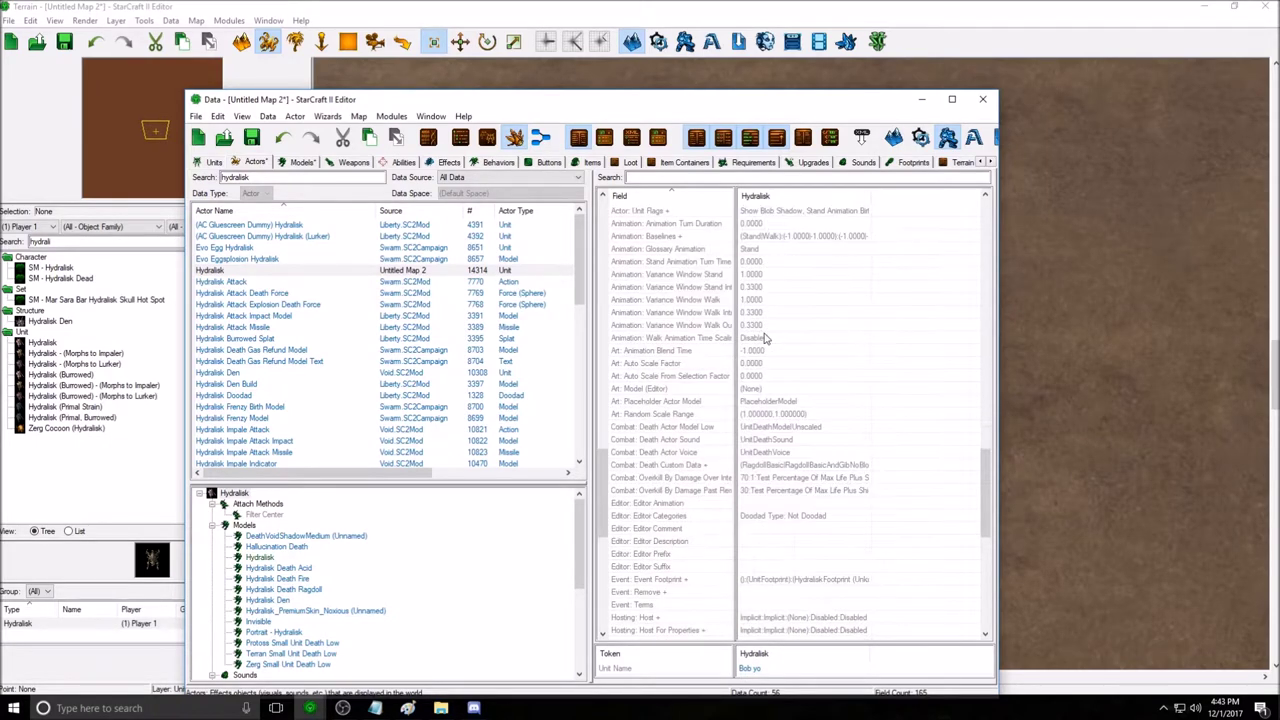
scroll(765, 340, down, 2)
scroll(765, 340, down, 6)
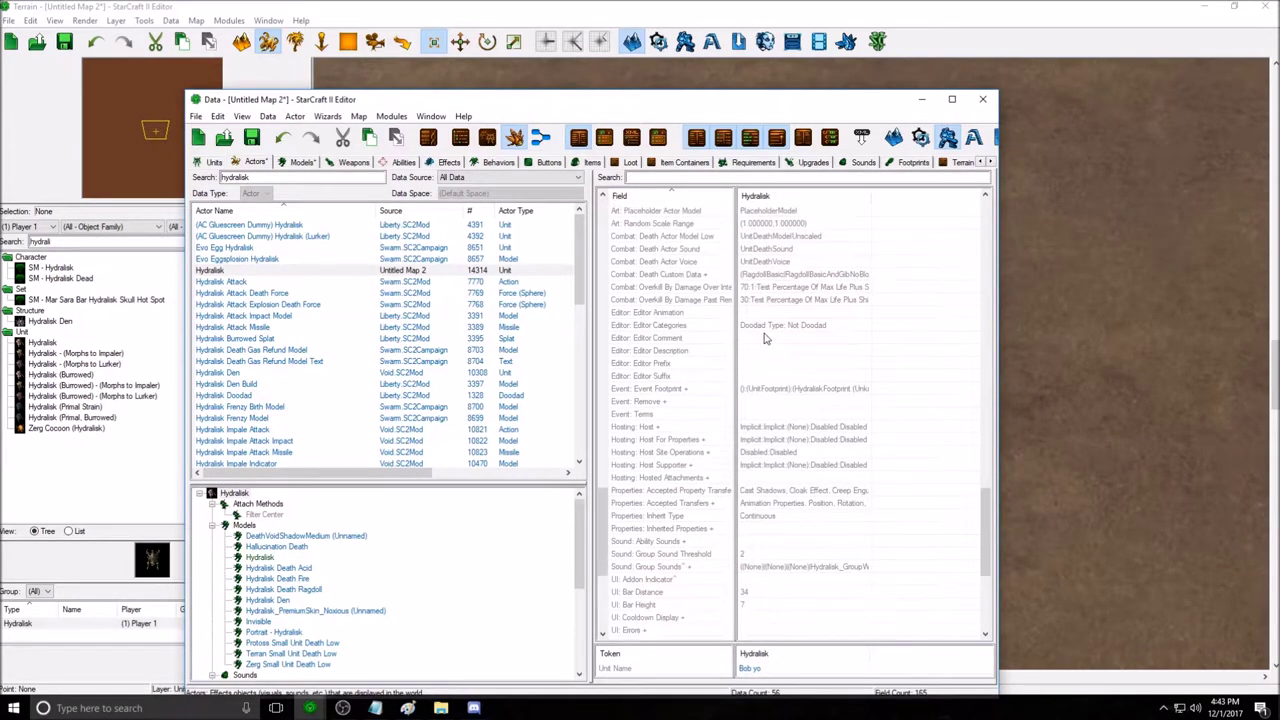
scroll(765, 338, down, 4)
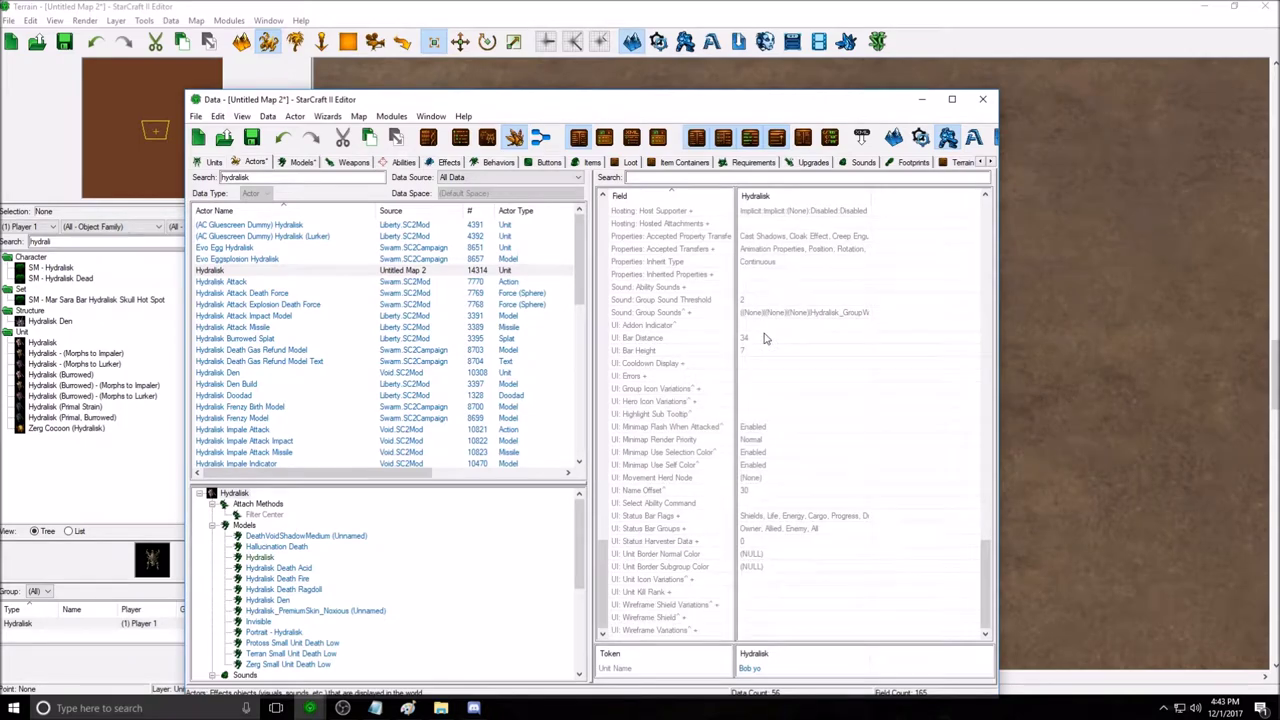
drag(985, 567, 985, 215)
click(755, 223)
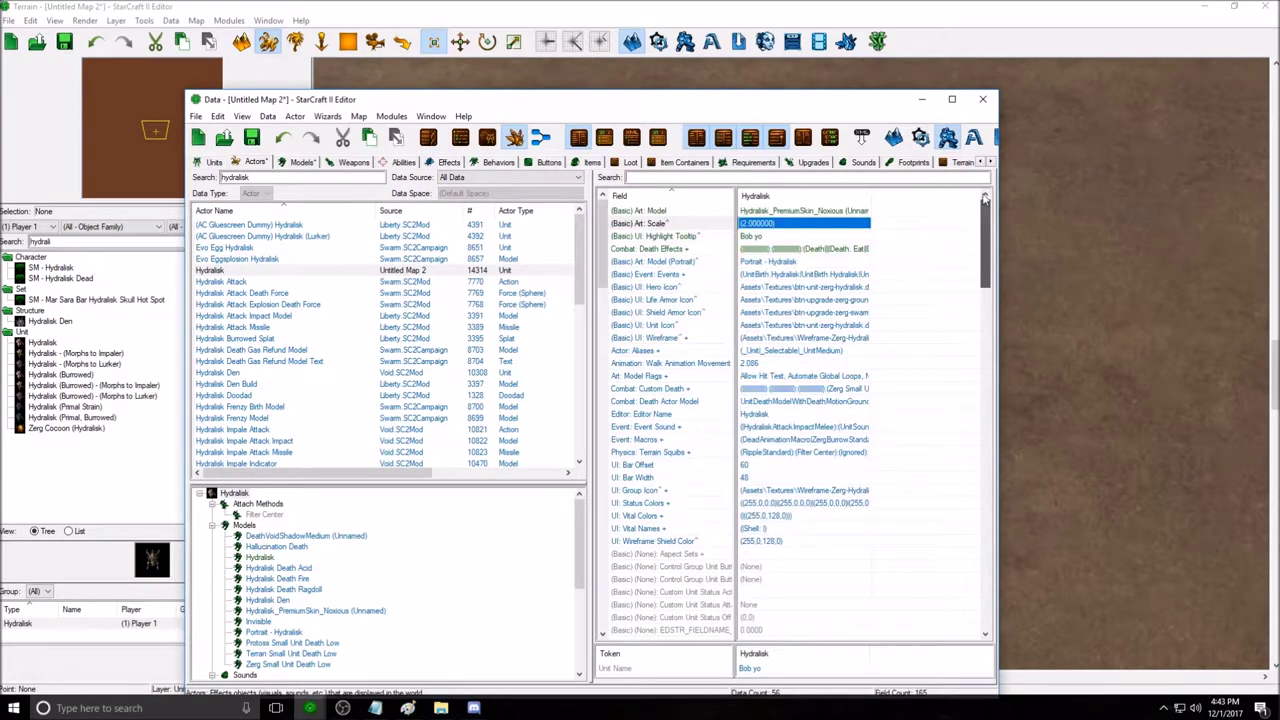
click(793, 274)
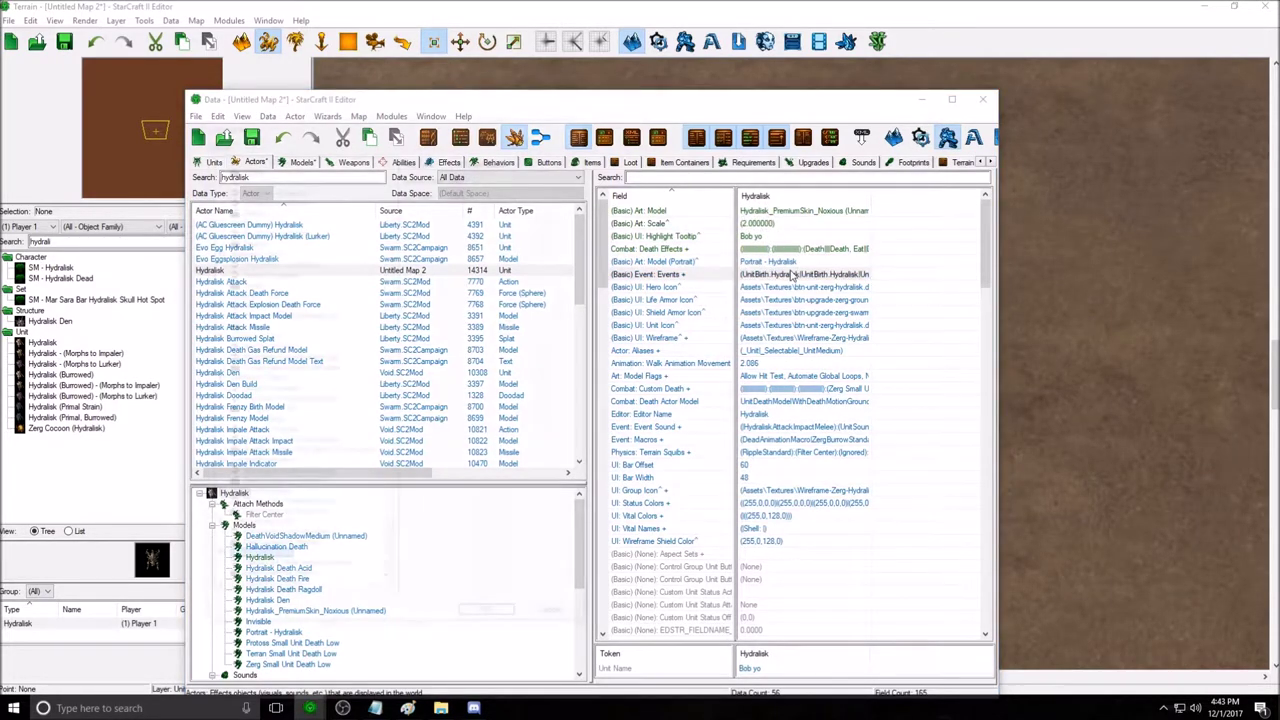
Open the Hydralisk's Events tree and inspect the first UnitBirth.Hydralisk and a TimerExpired event.
double_click(793, 274)
drag(385, 558, 385, 180)
click(252, 155)
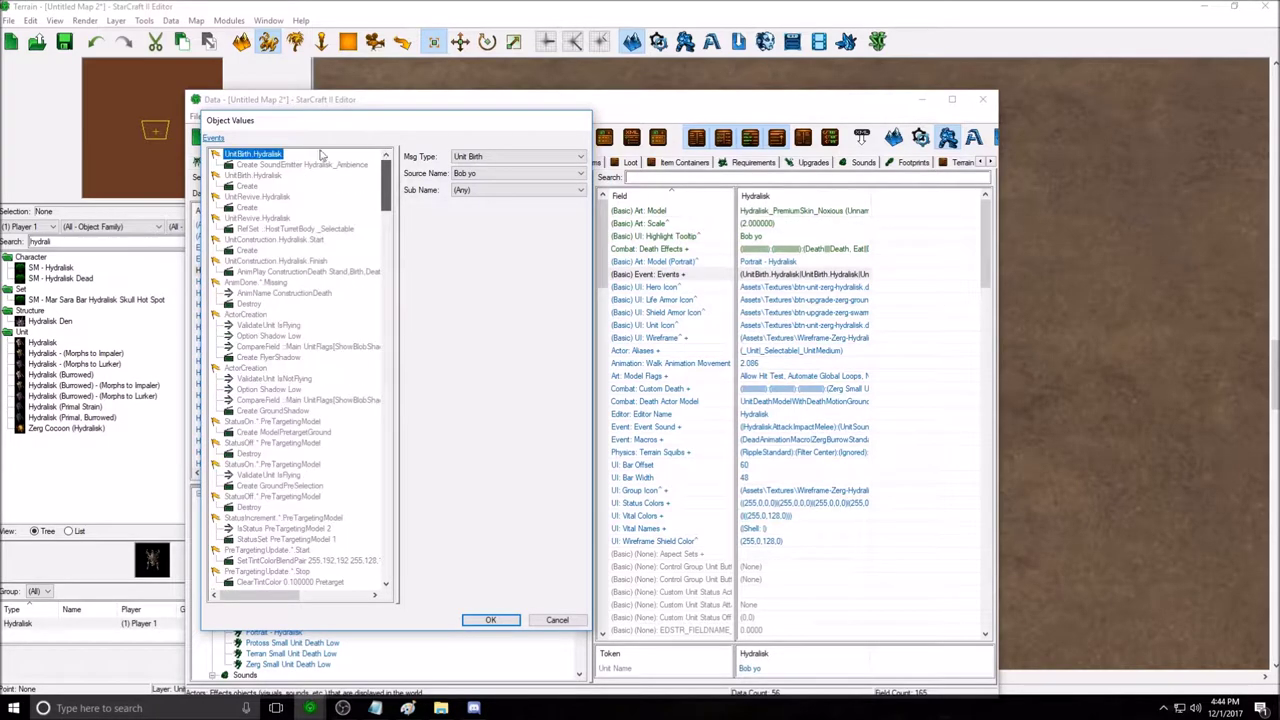
drag(385, 176, 381, 383)
click(250, 337)
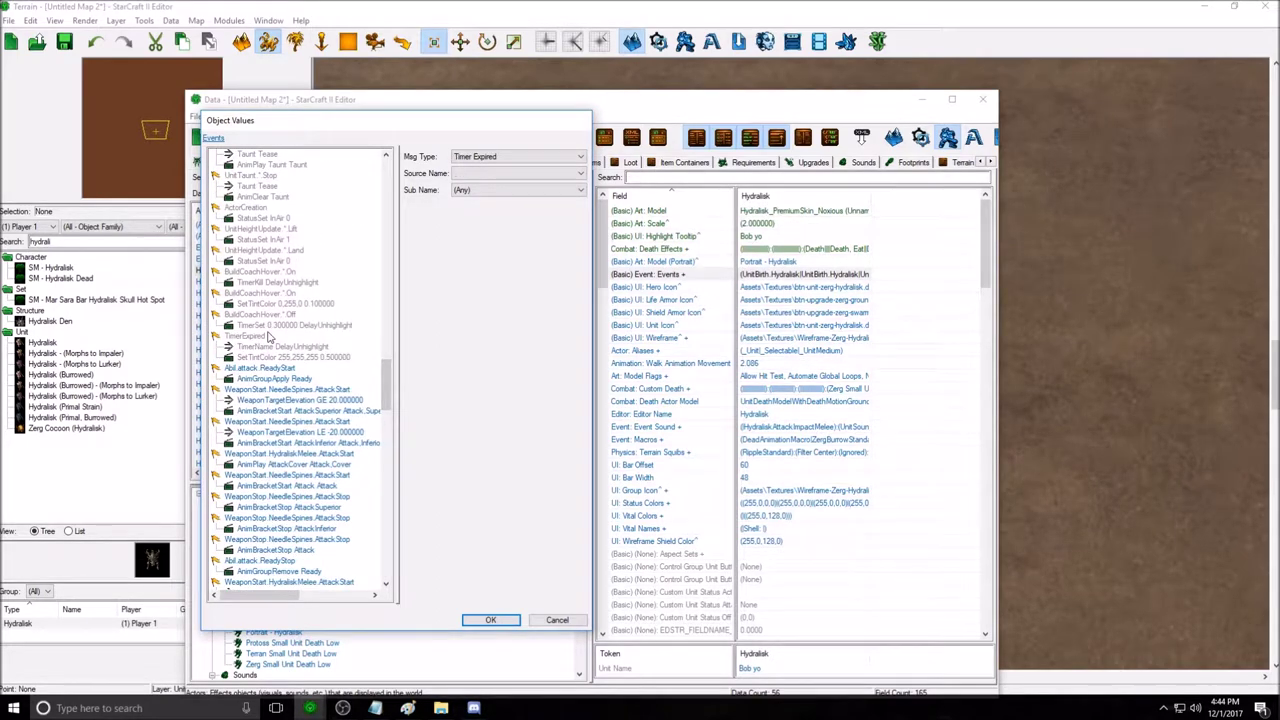
drag(386, 385, 387, 177)
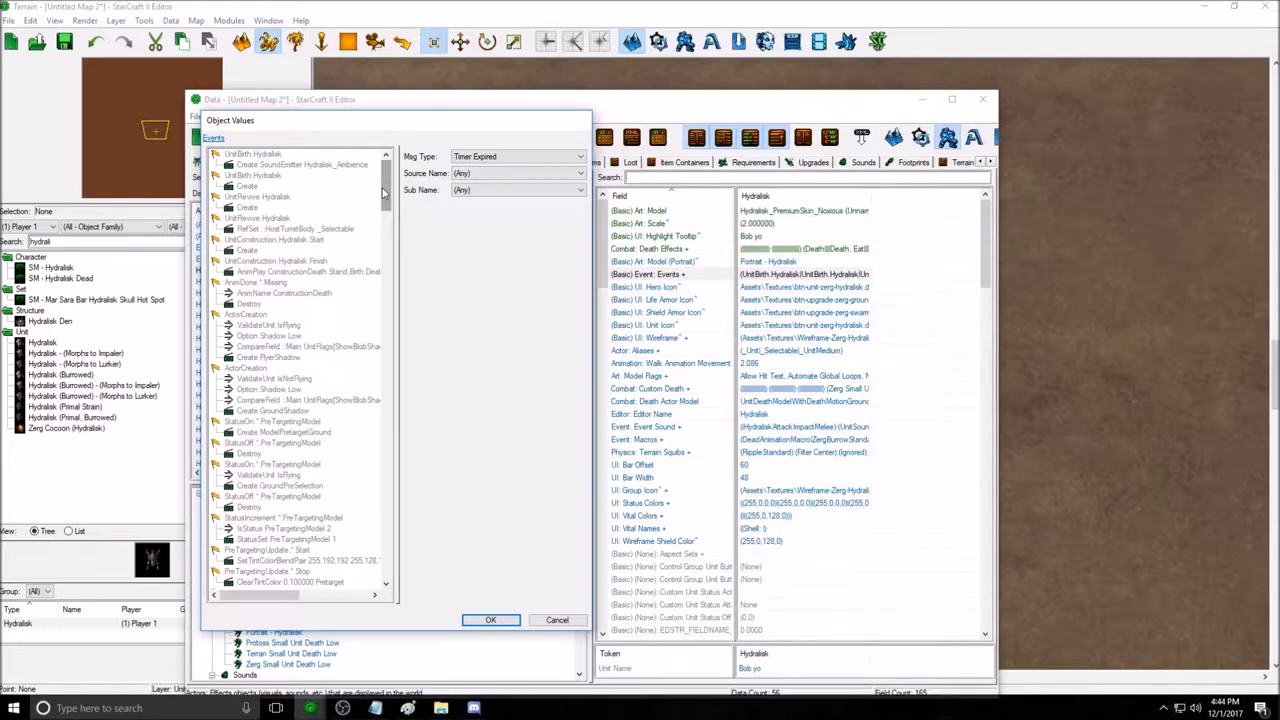
drag(385, 192, 379, 261)
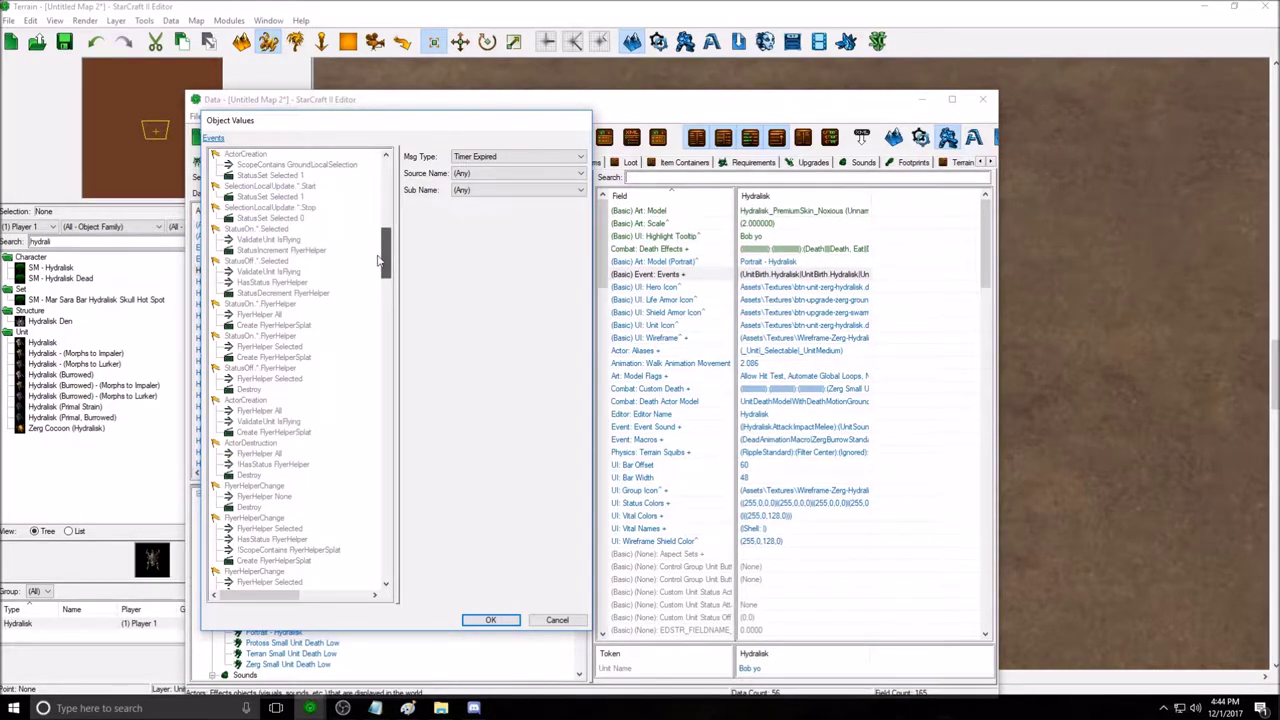
drag(378, 261, 273, 183)
Inspect the second UnitBirth.Hydralisk event, its Create action, and the UnitRevive.Hydralisk event.
click(255, 177)
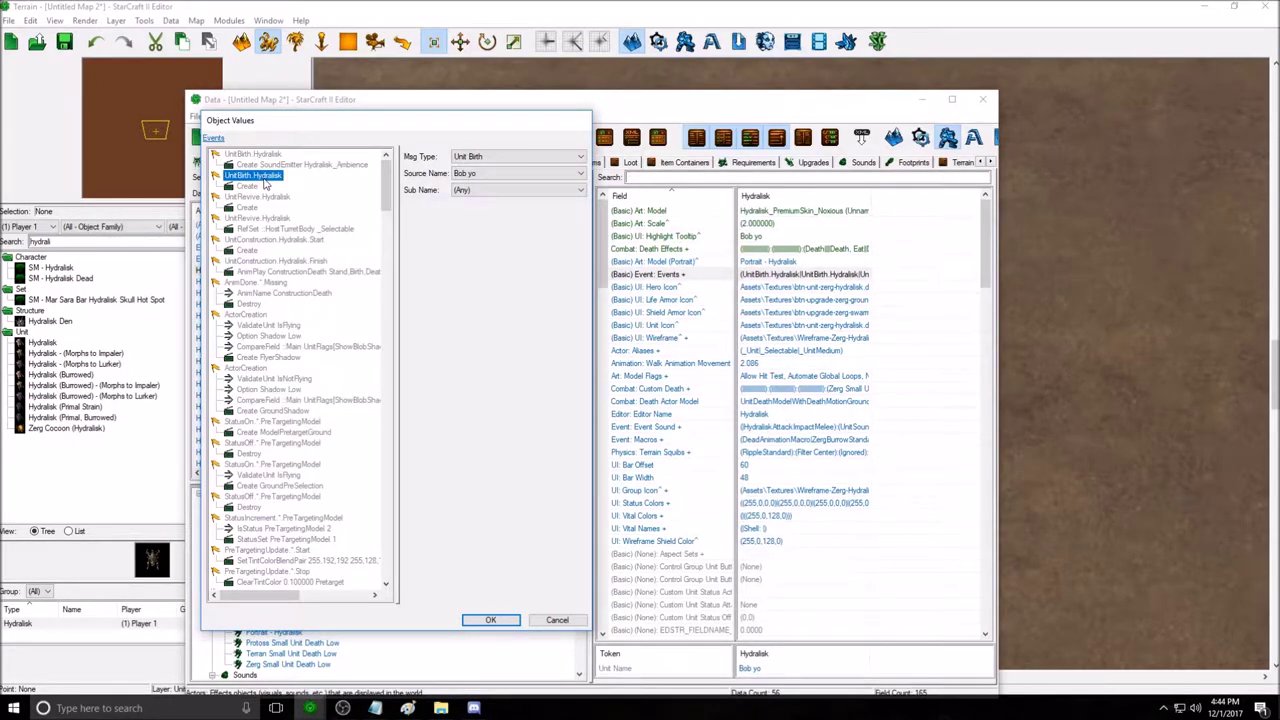
click(256, 187)
click(258, 178)
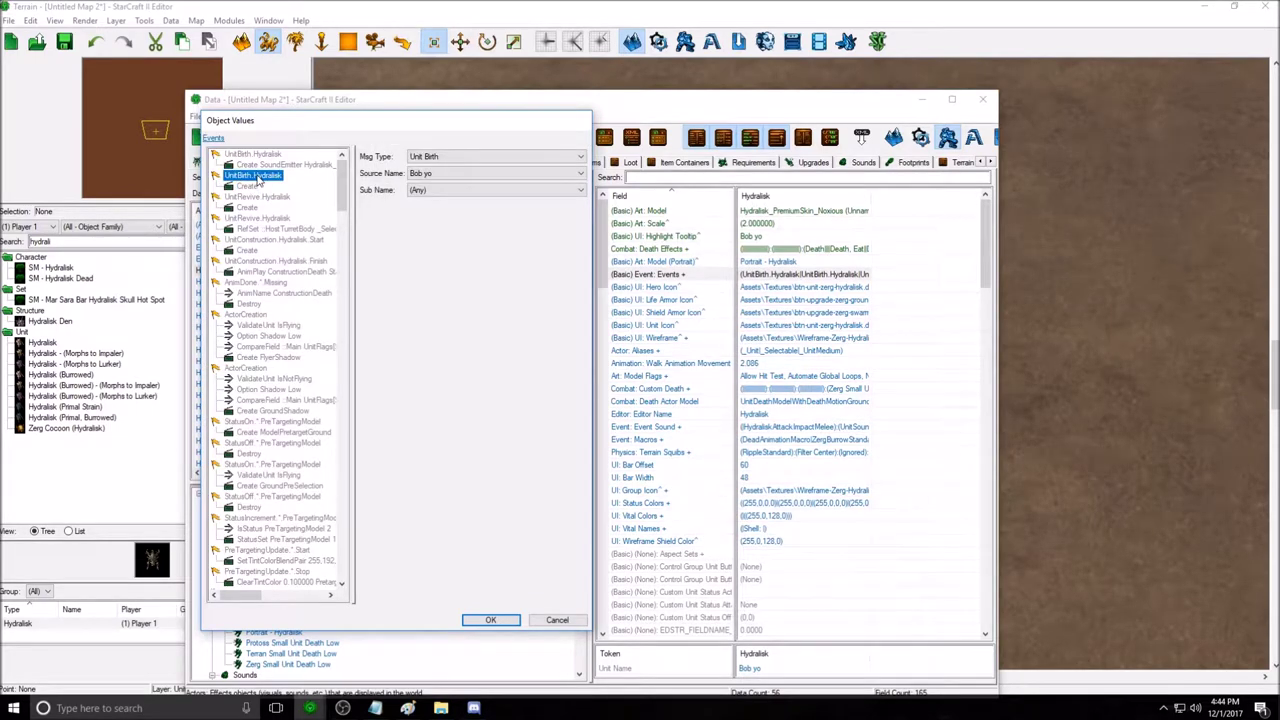
click(447, 177)
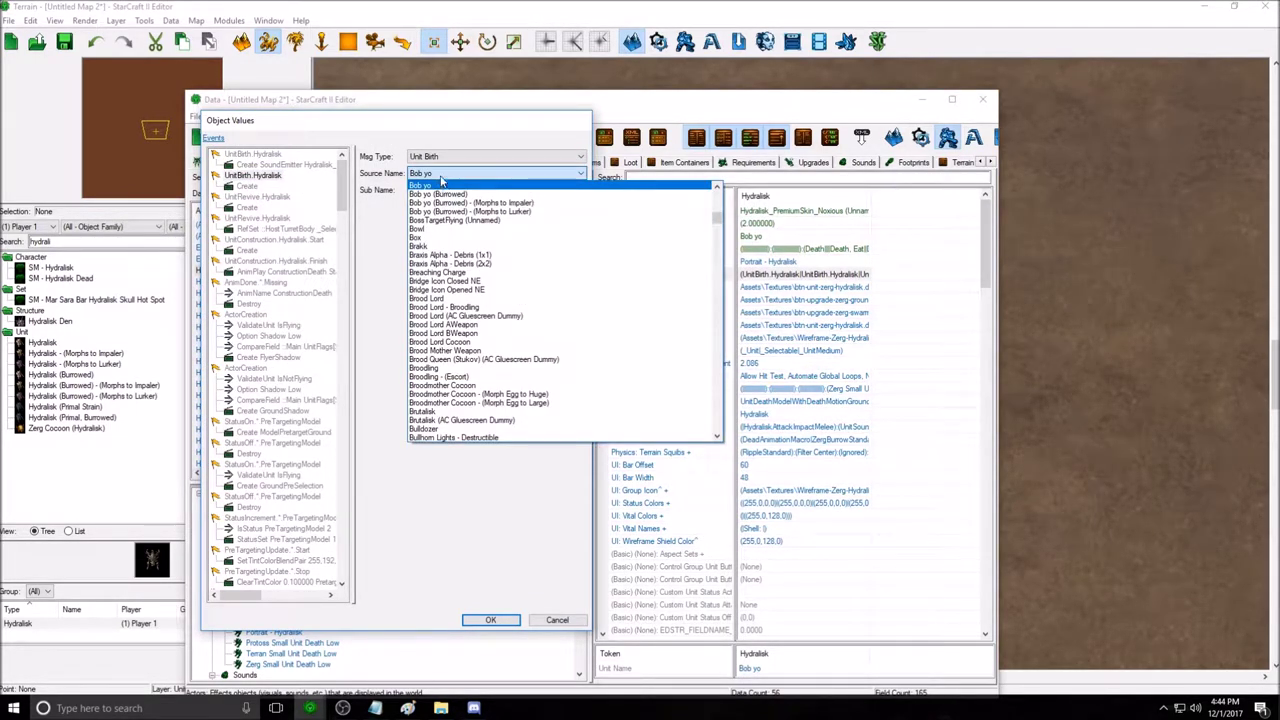
click(443, 186)
click(257, 178)
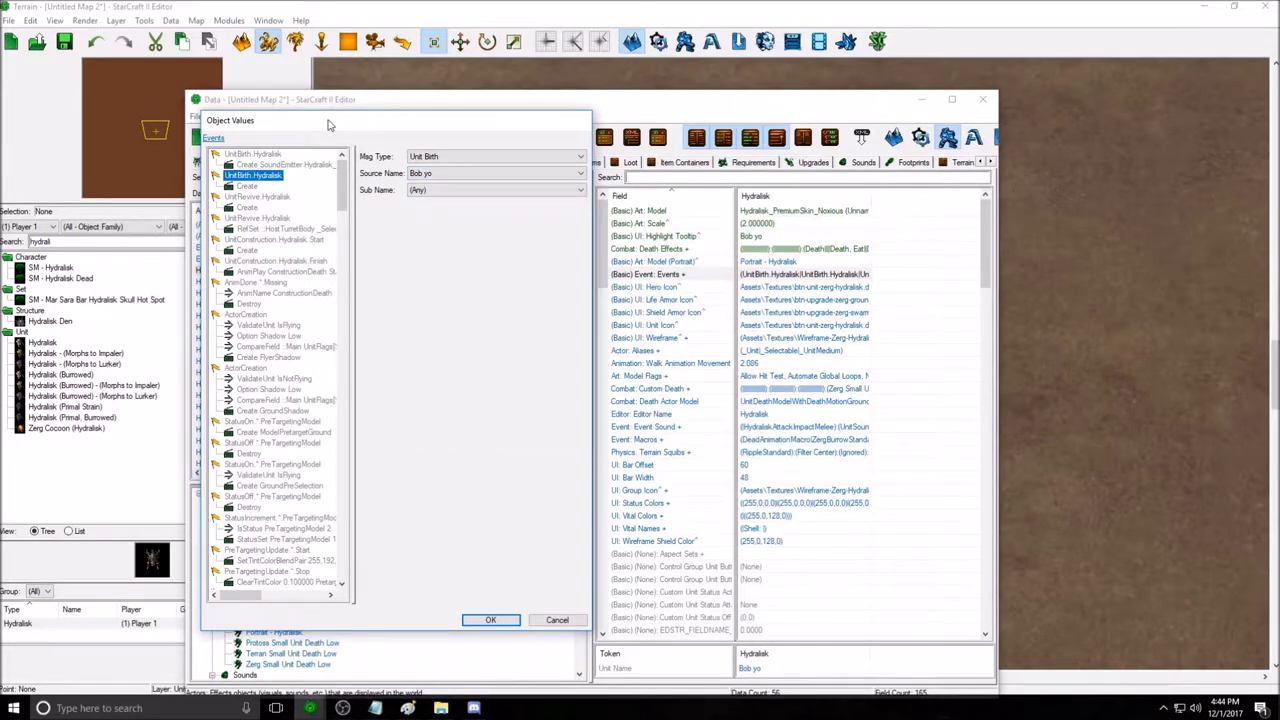
drag(331, 123, 523, 127)
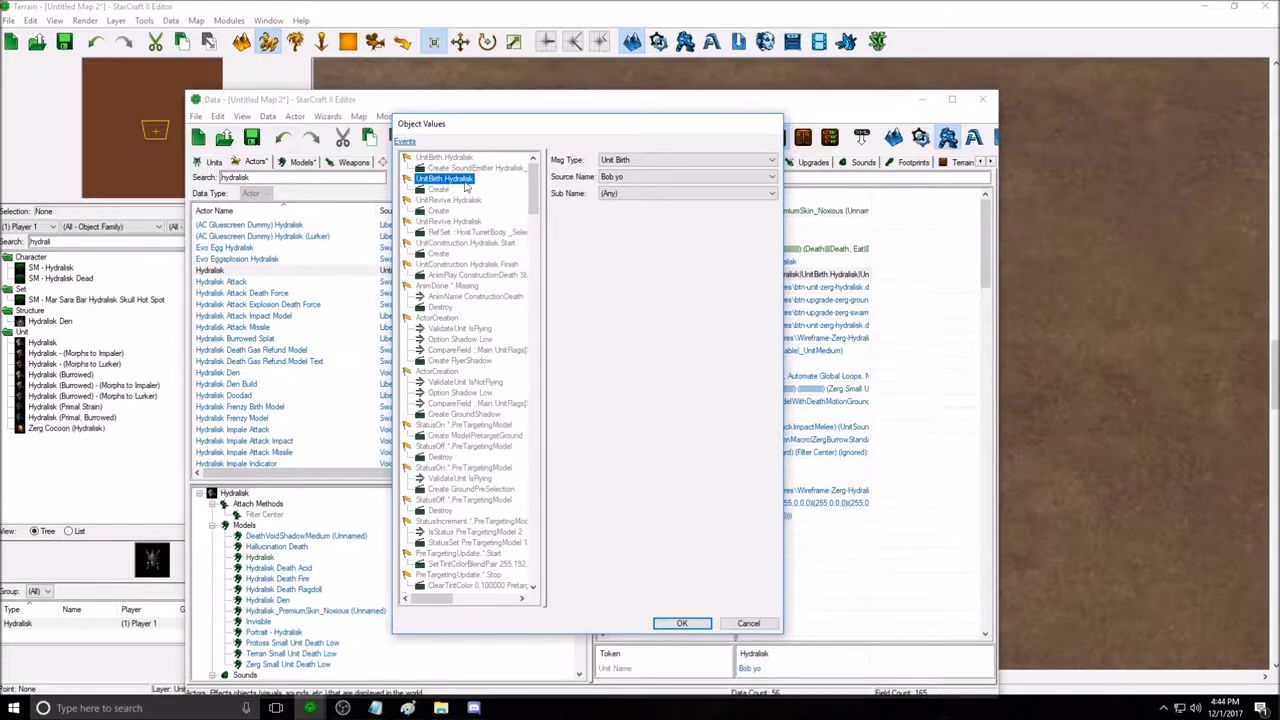
click(436, 190)
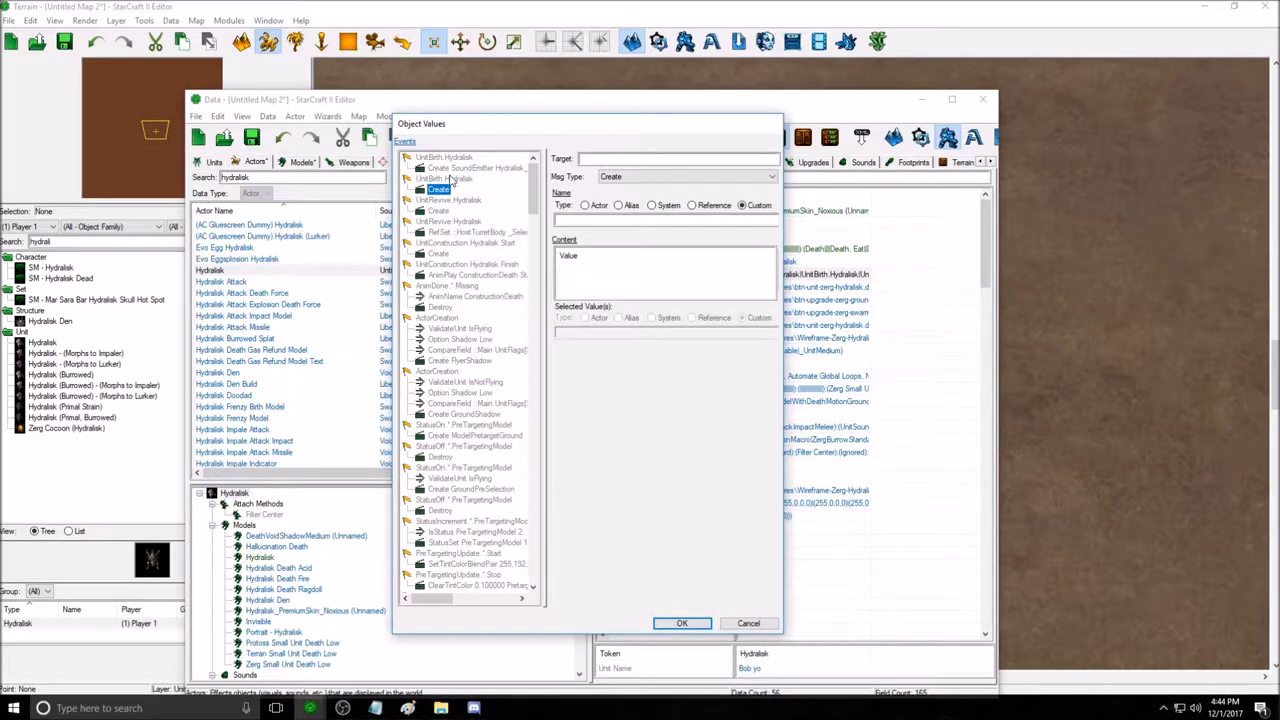
click(450, 179)
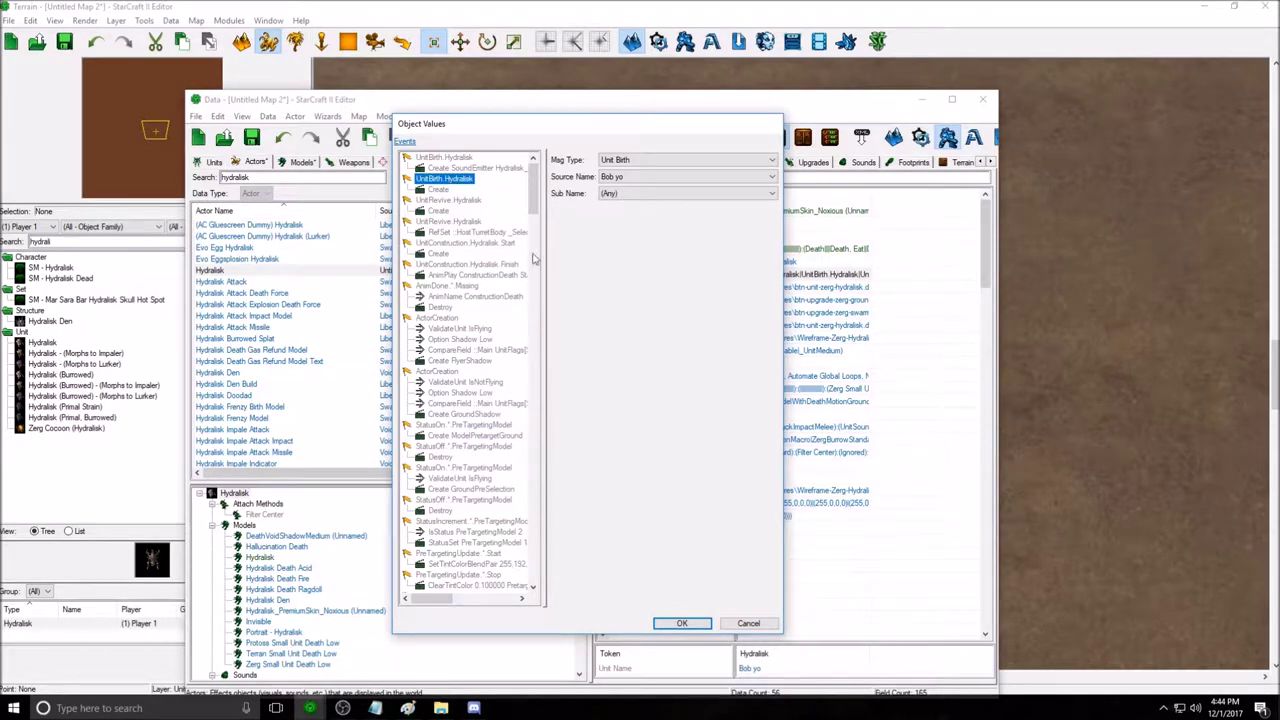
click(448, 201)
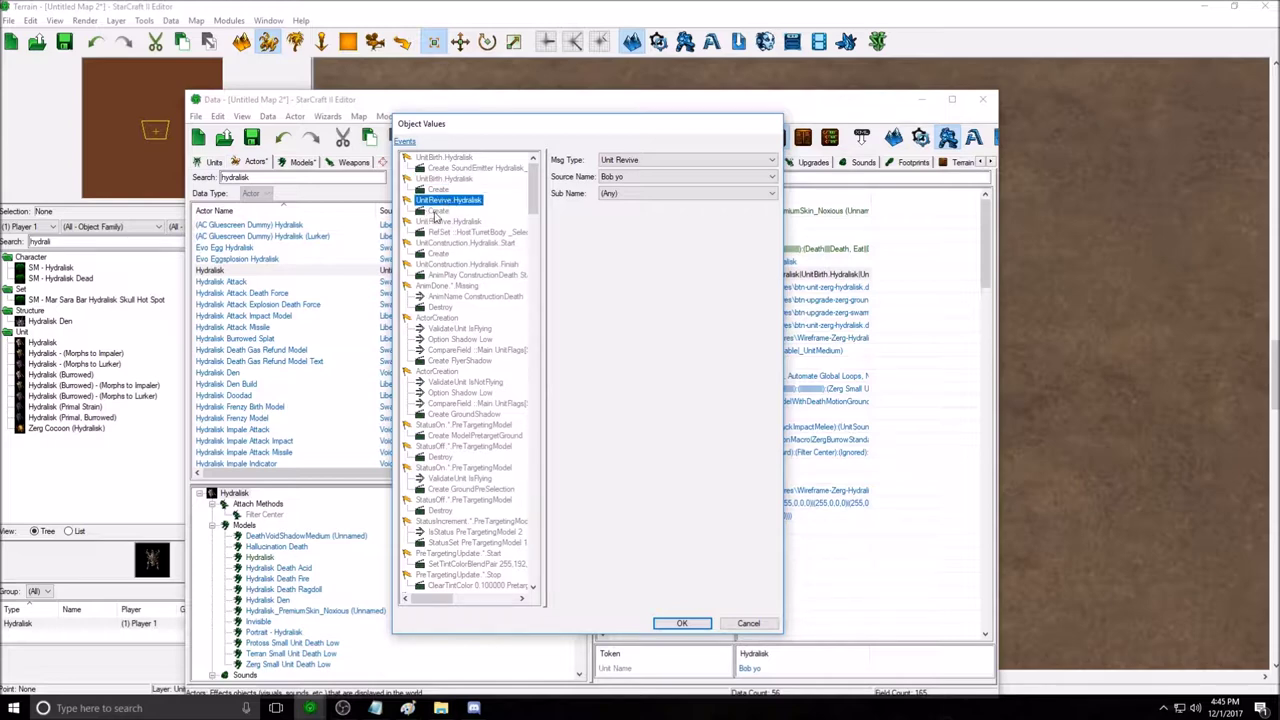
Inspect Abil.attack.ReadyStart, then widen the dialog and view WeaponStart.NeedleSpines.Attack.Start.
drag(533, 192, 530, 566)
click(450, 297)
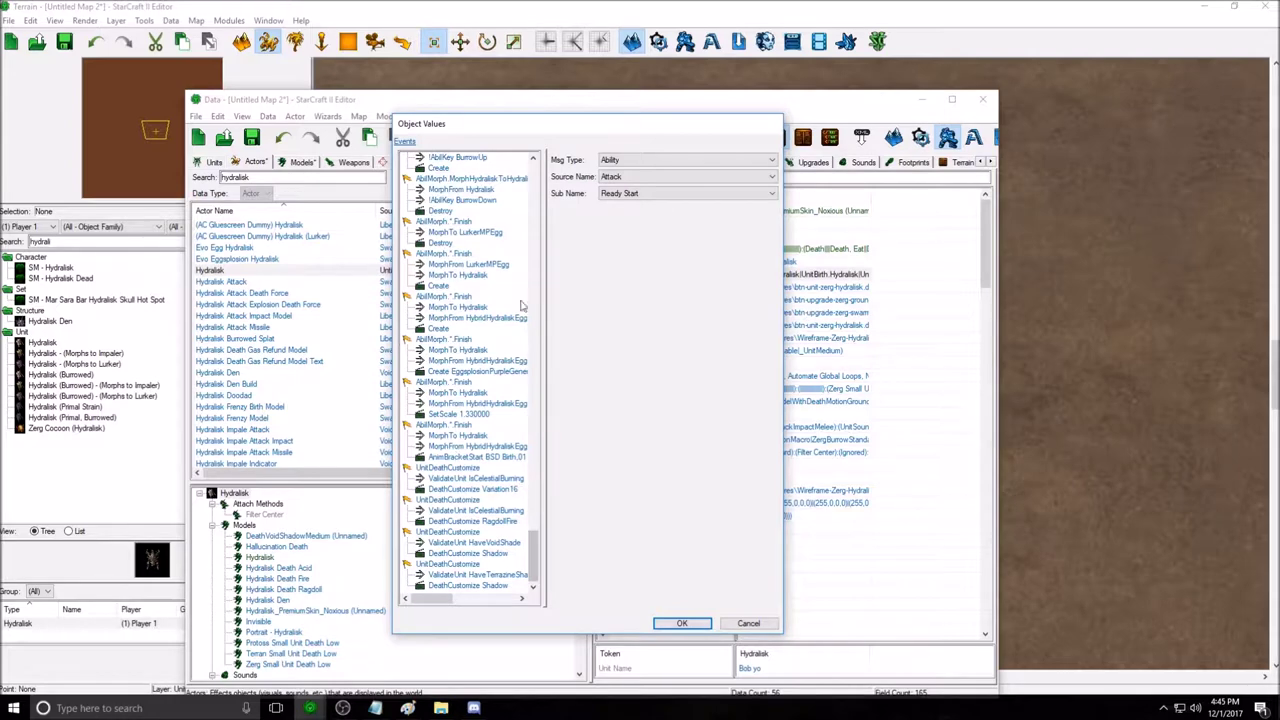
drag(533, 558, 556, 405)
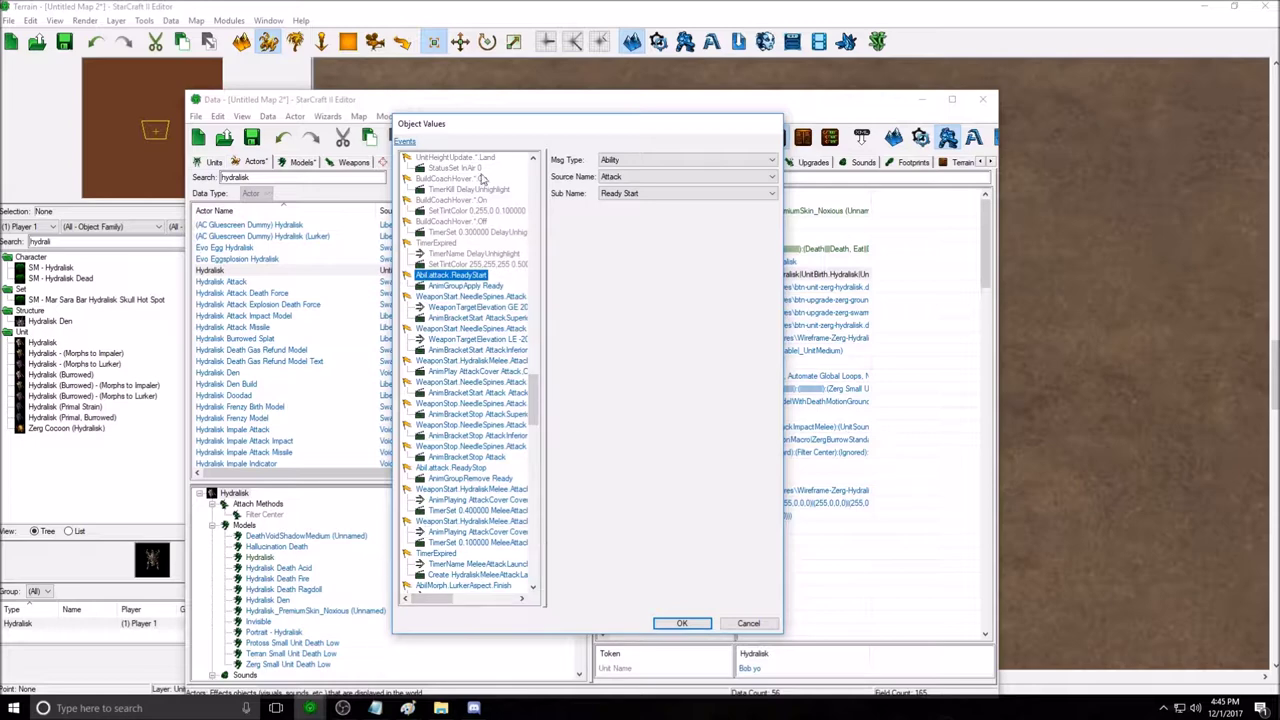
drag(394, 270, 316, 262)
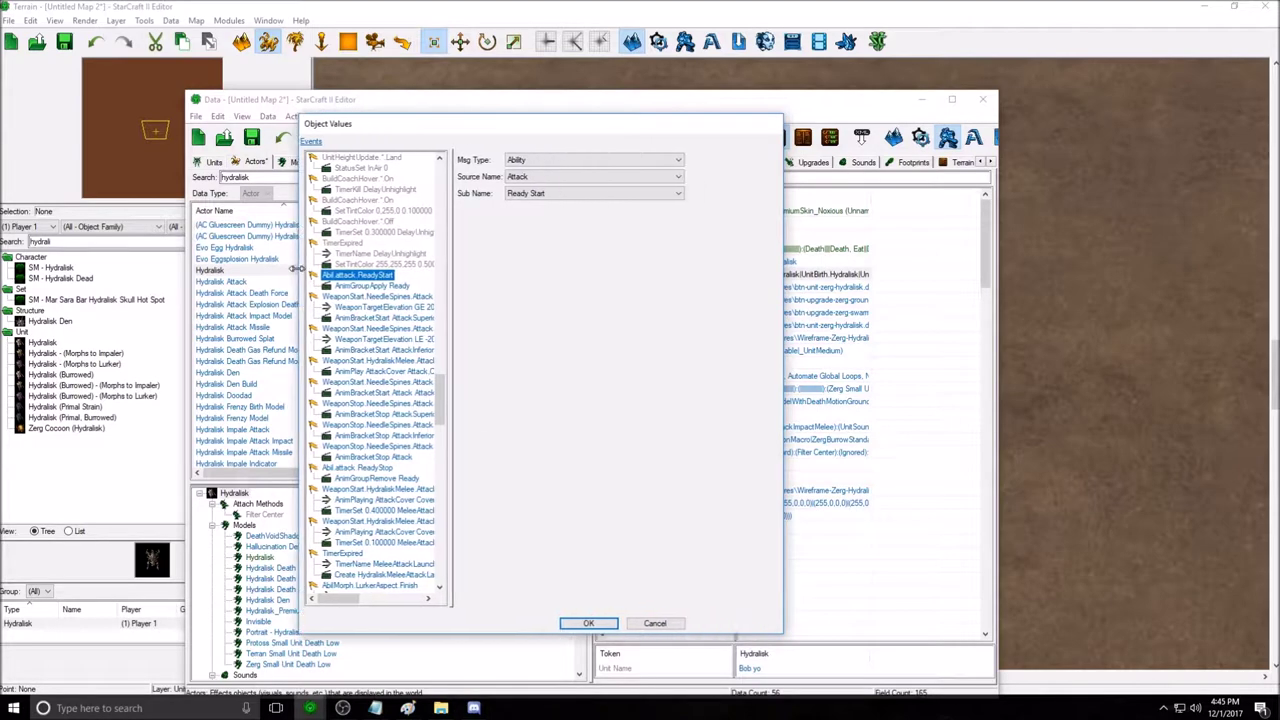
drag(409, 131, 467, 133)
click(460, 299)
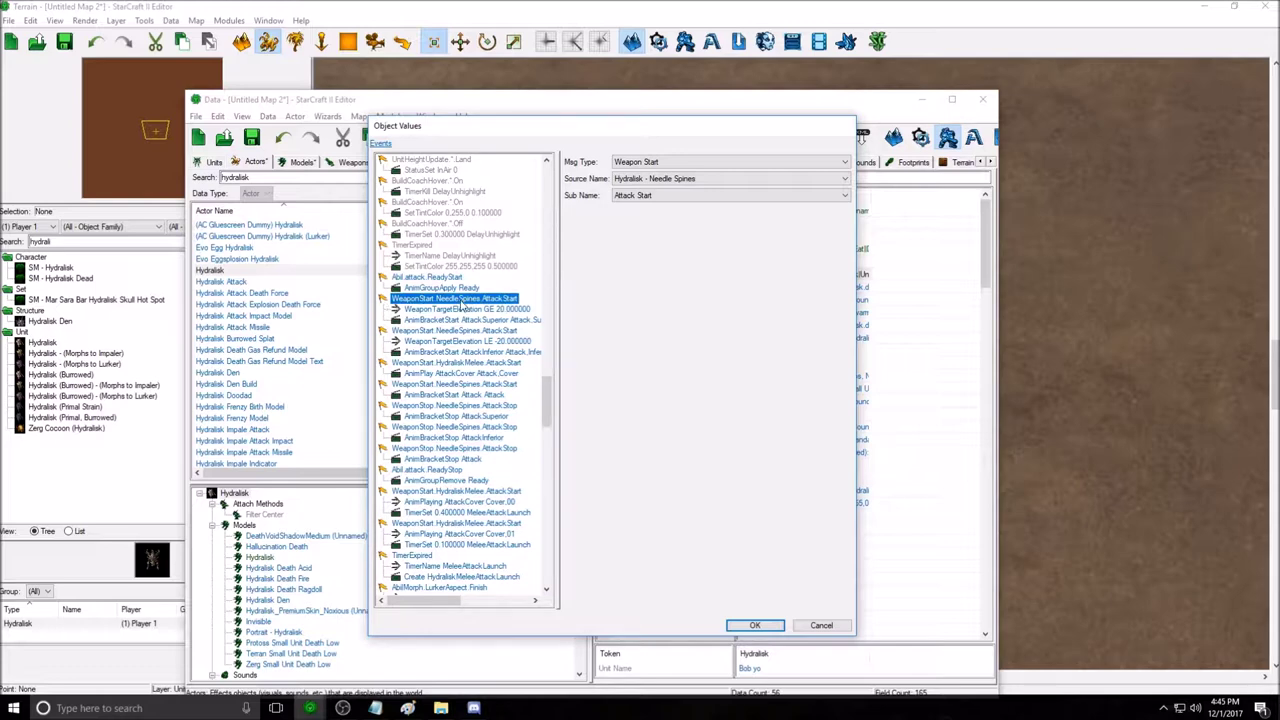
Compare the first and second NeedleSpines Attack.Start weapon events.
click(386, 332)
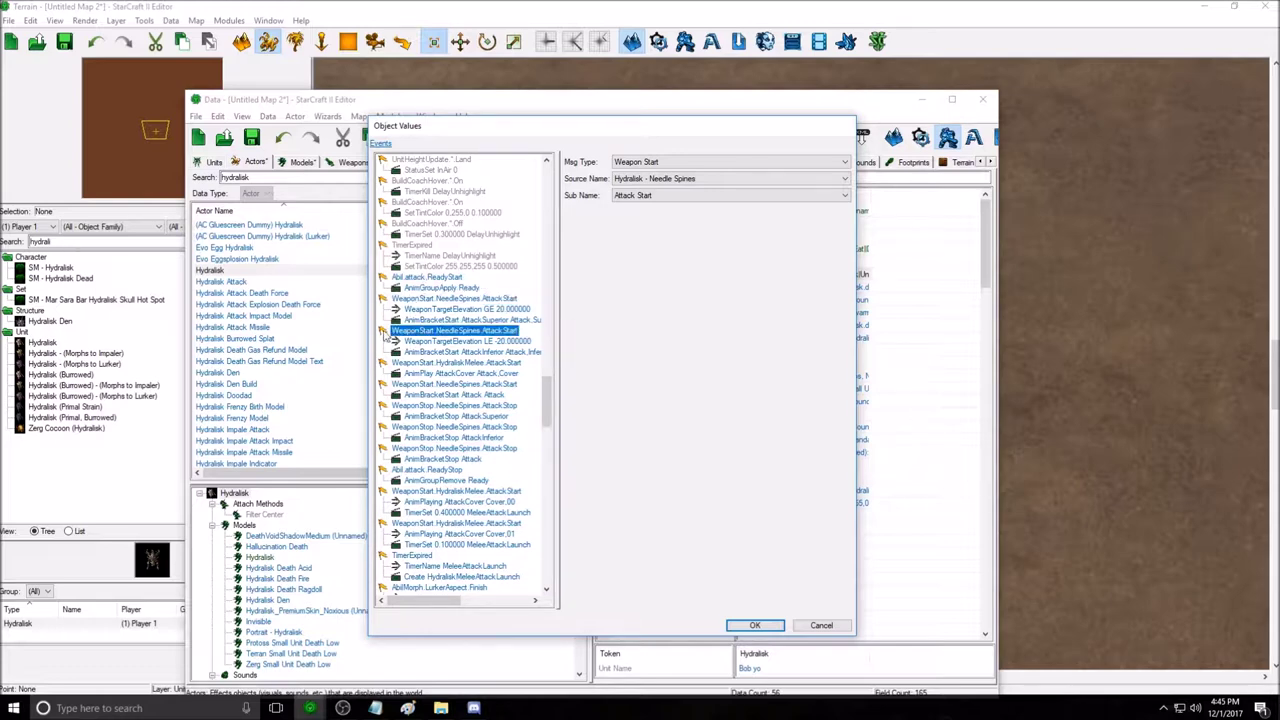
click(397, 300)
click(410, 280)
click(416, 300)
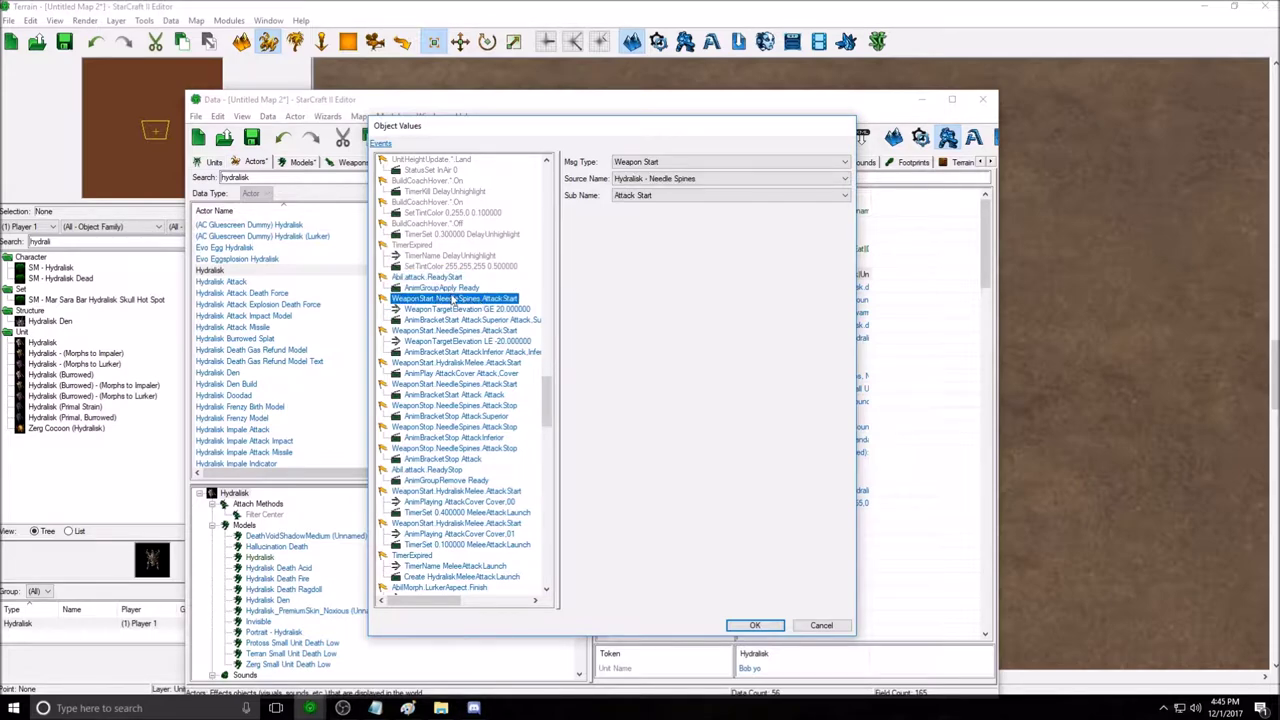
Inspect the WeaponTargetElevation GE 20 condition and its AnimBracketStart Attack.Superior child.
click(429, 310)
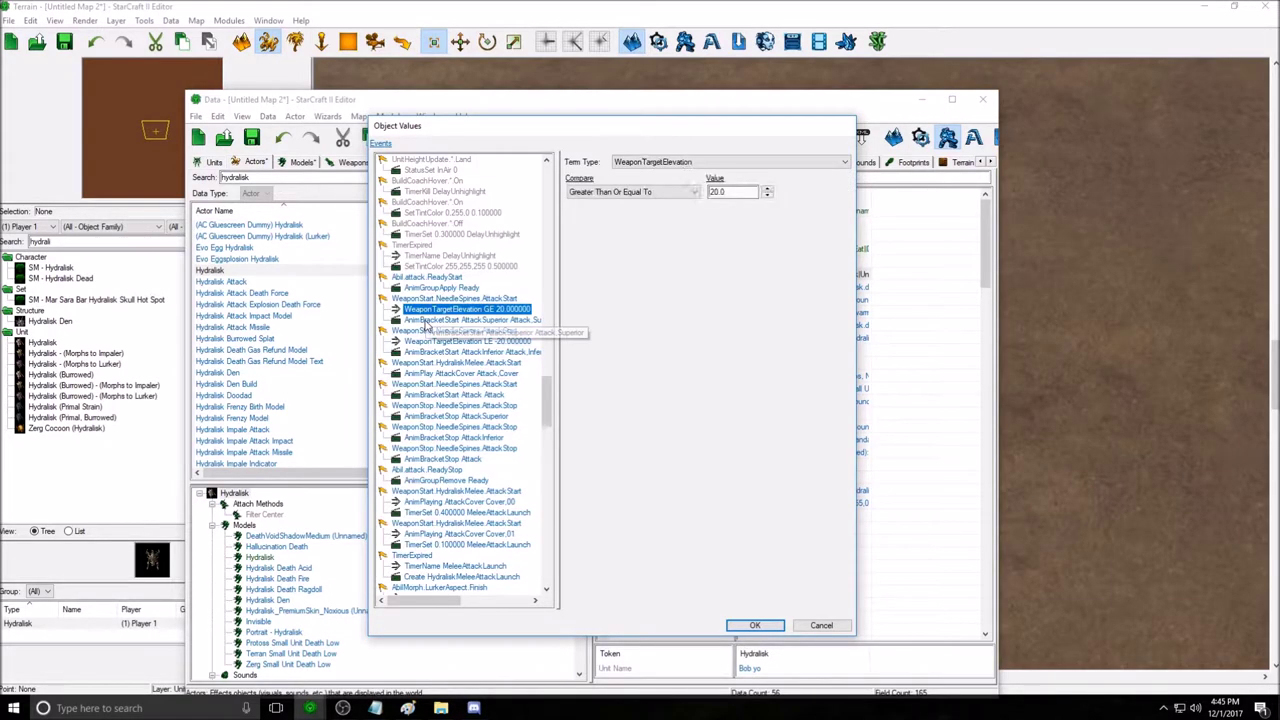
click(432, 320)
click(437, 310)
click(425, 320)
click(427, 310)
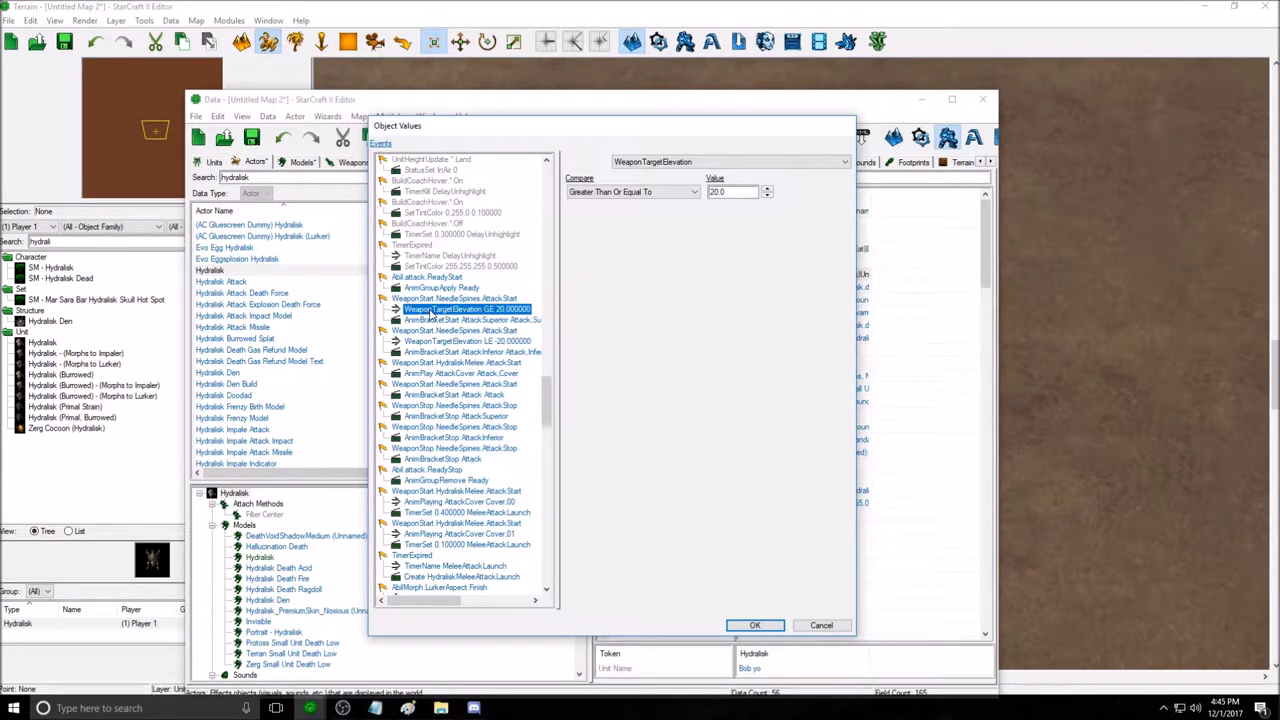
click(441, 322)
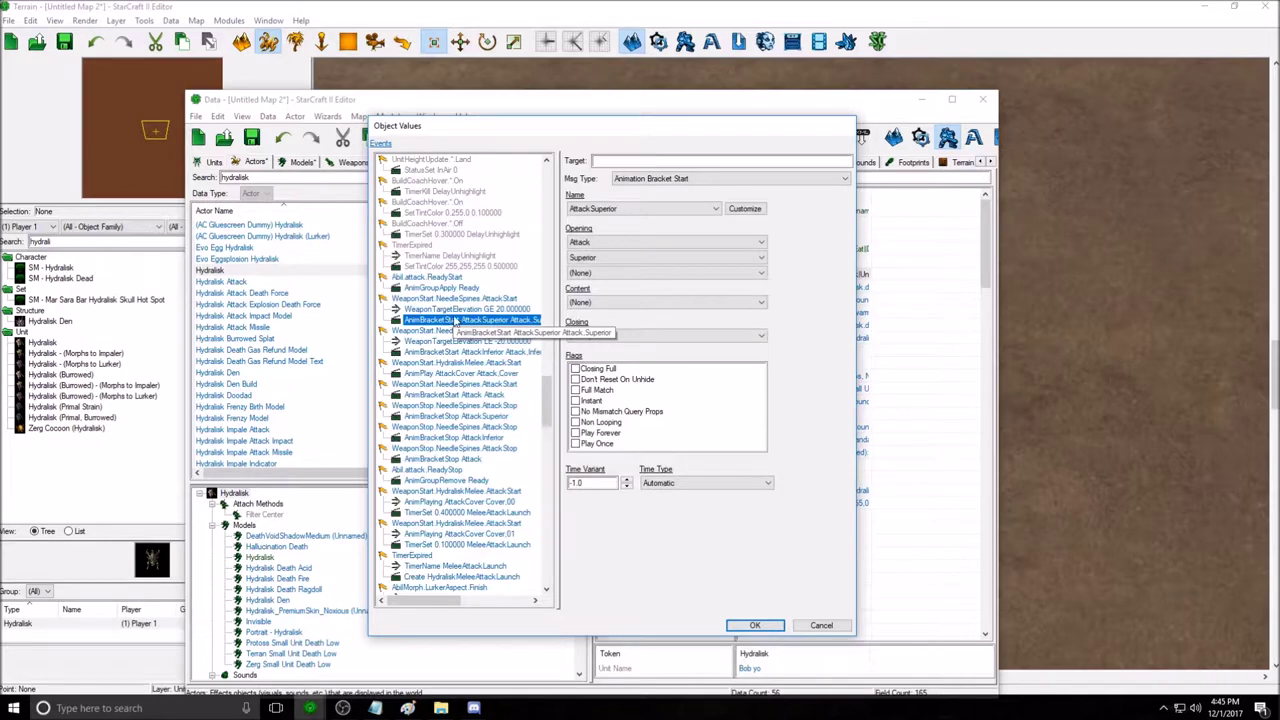
Review the NeedleSpines attack-start sub name options, keeping Attack Start, then revisit its elevation condition and Attack.Superior bracket.
click(445, 299)
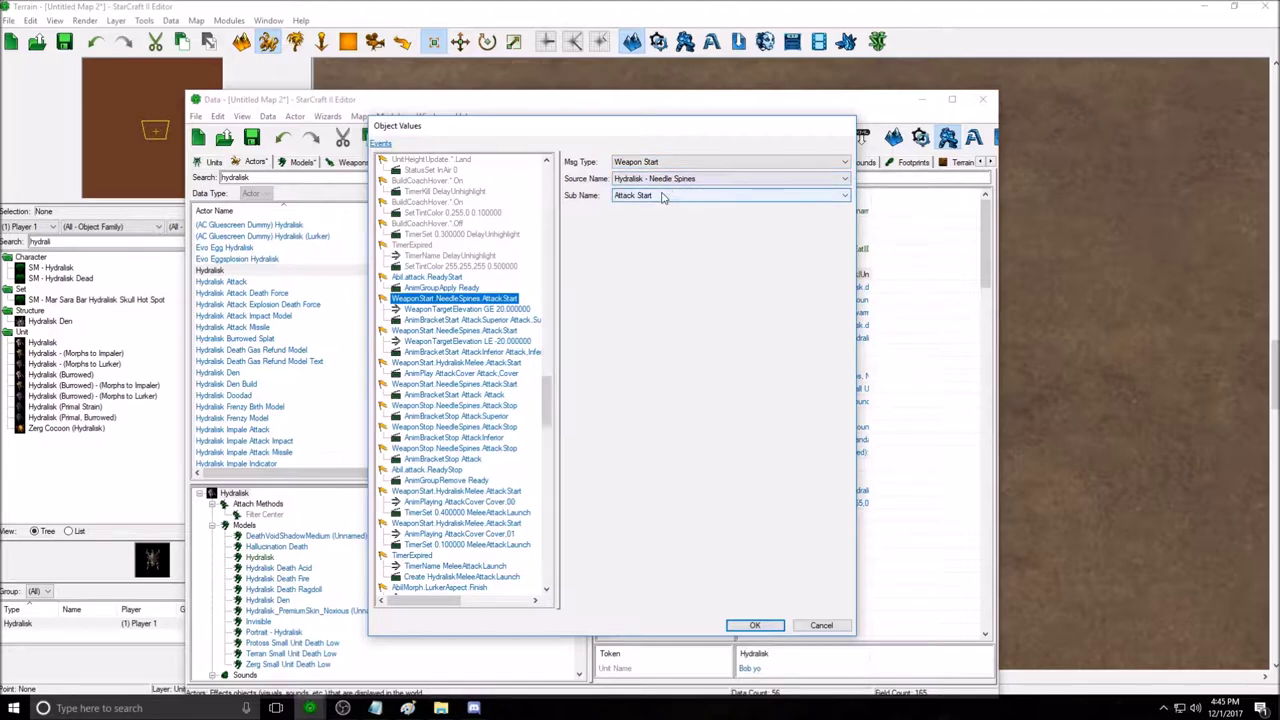
click(663, 196)
click(650, 216)
click(467, 299)
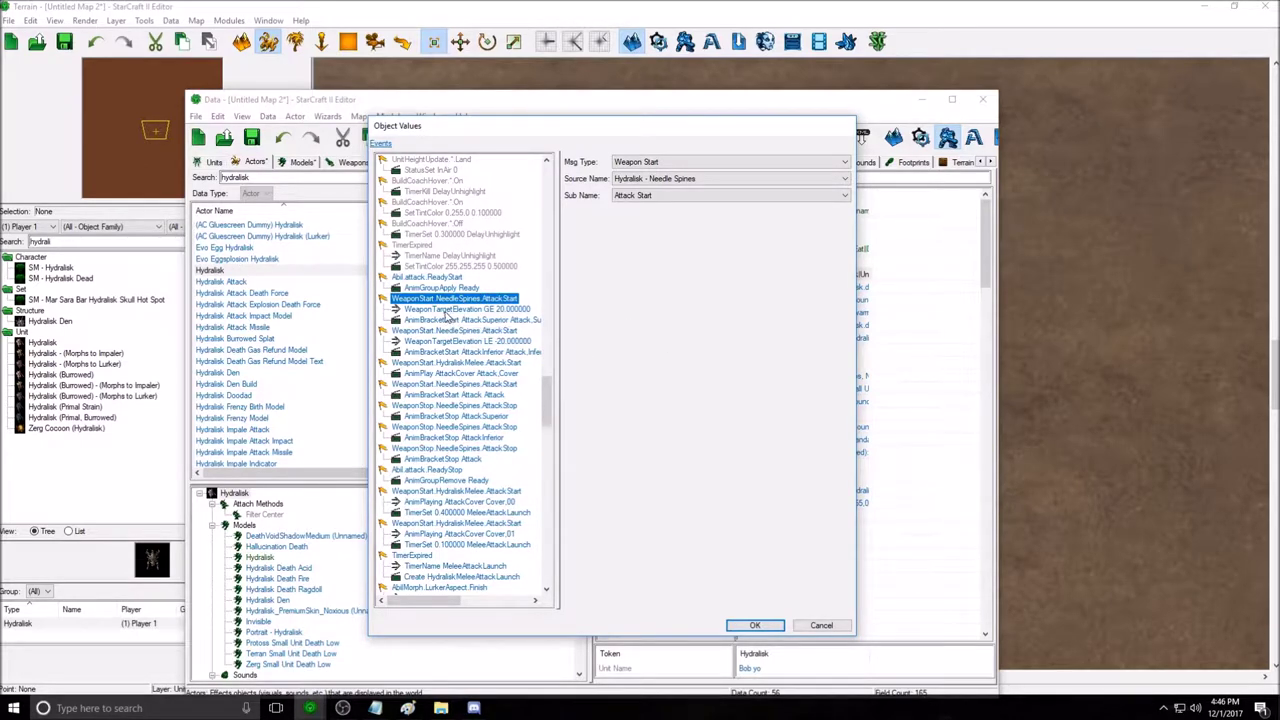
click(442, 309)
click(441, 320)
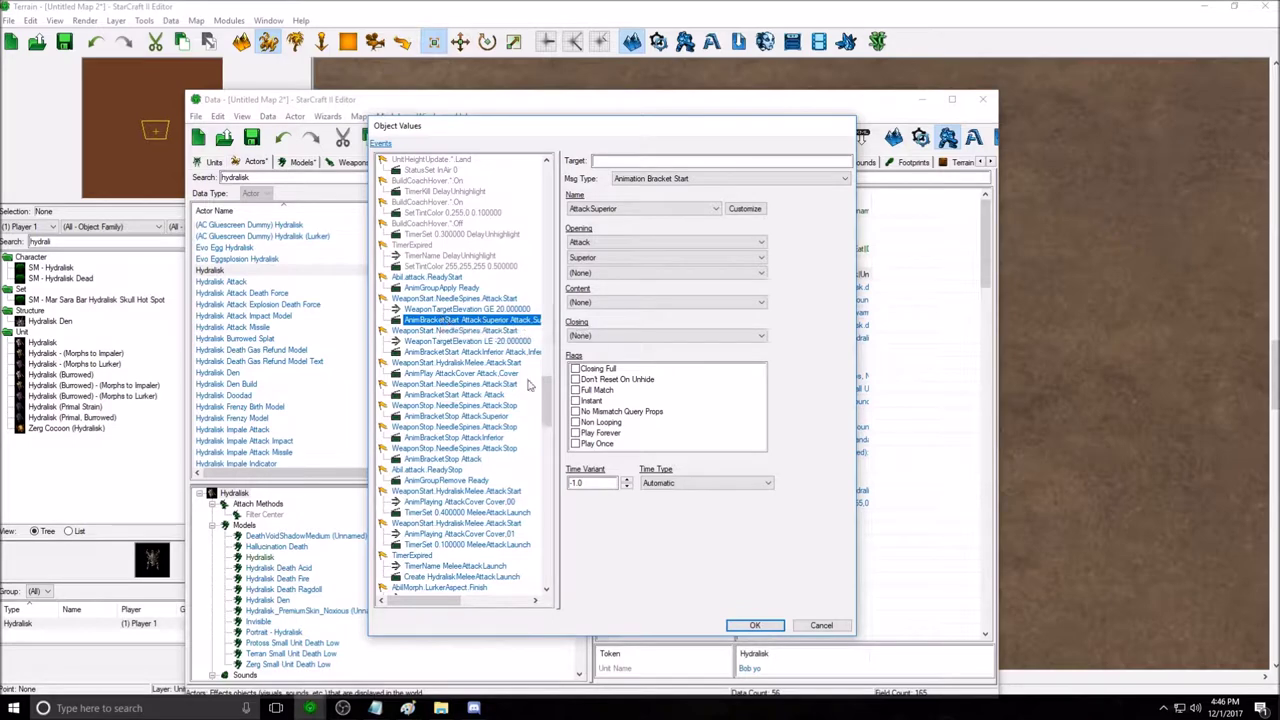
On the second NeedleSpines attack-start event, check the Attack.Attack bracket's name and opening animation, keeping both as Attack.
scroll(546, 397, down, 1)
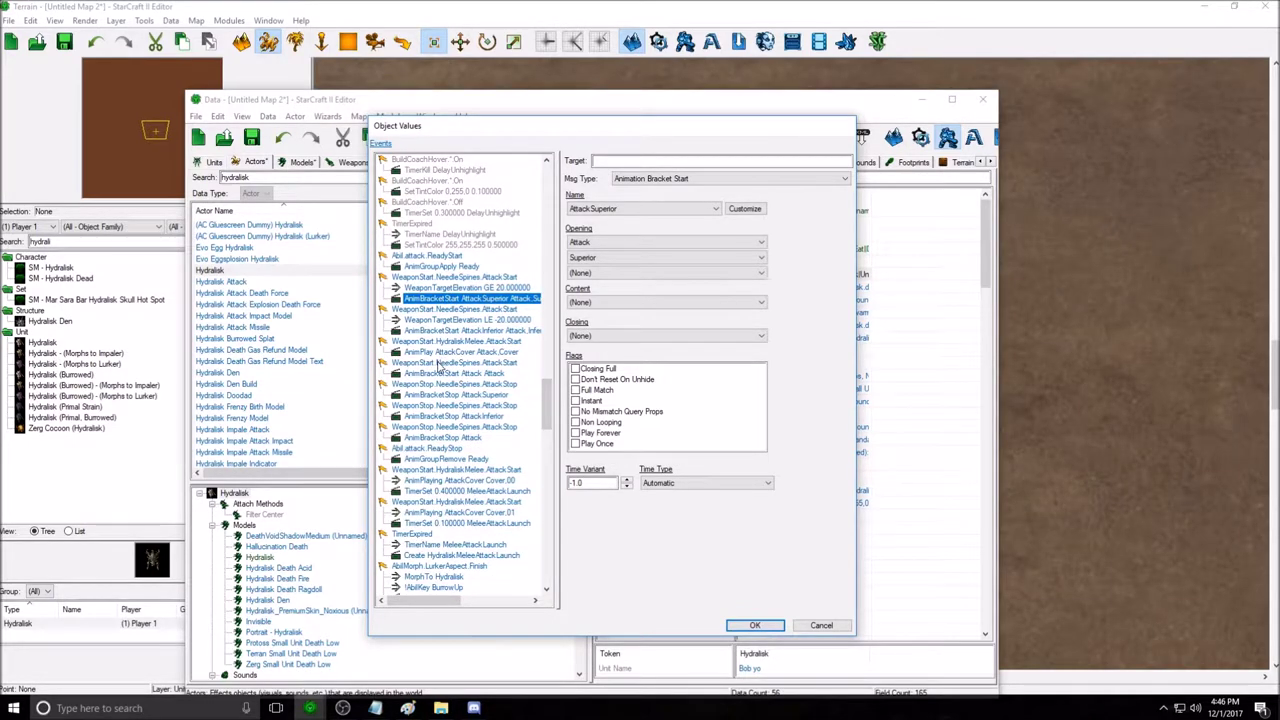
click(437, 364)
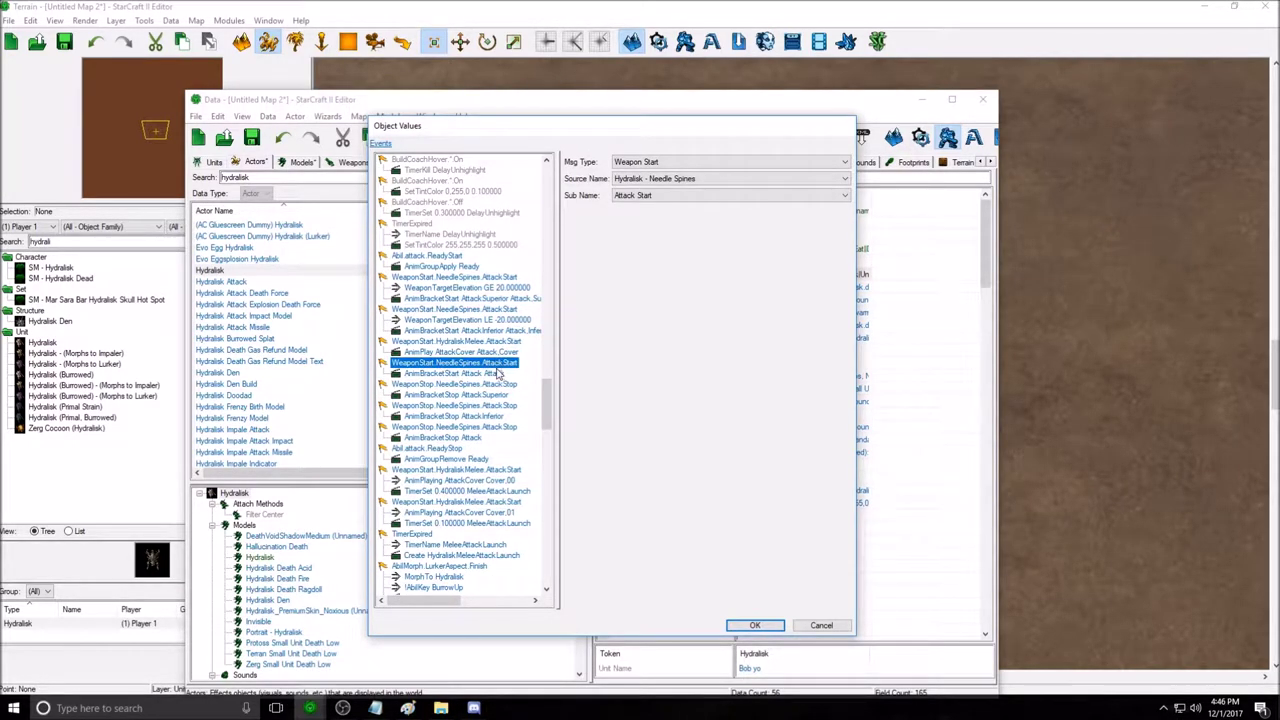
click(453, 373)
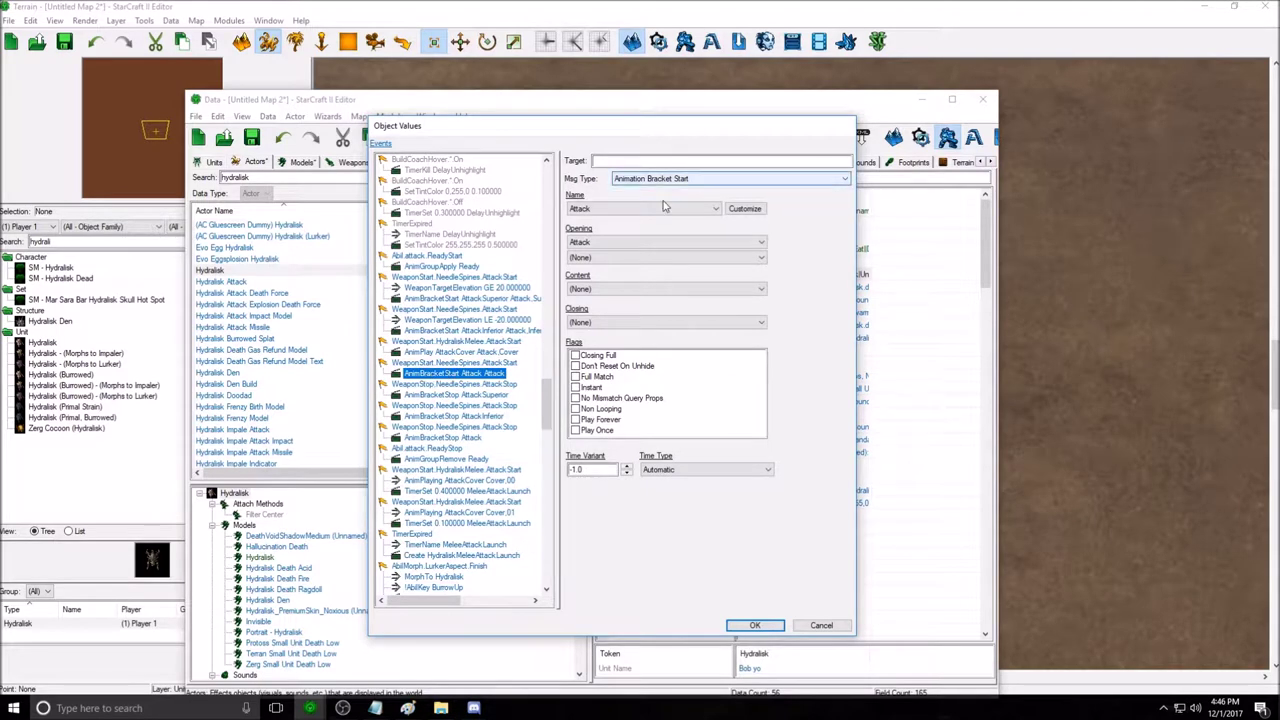
click(598, 211)
click(608, 221)
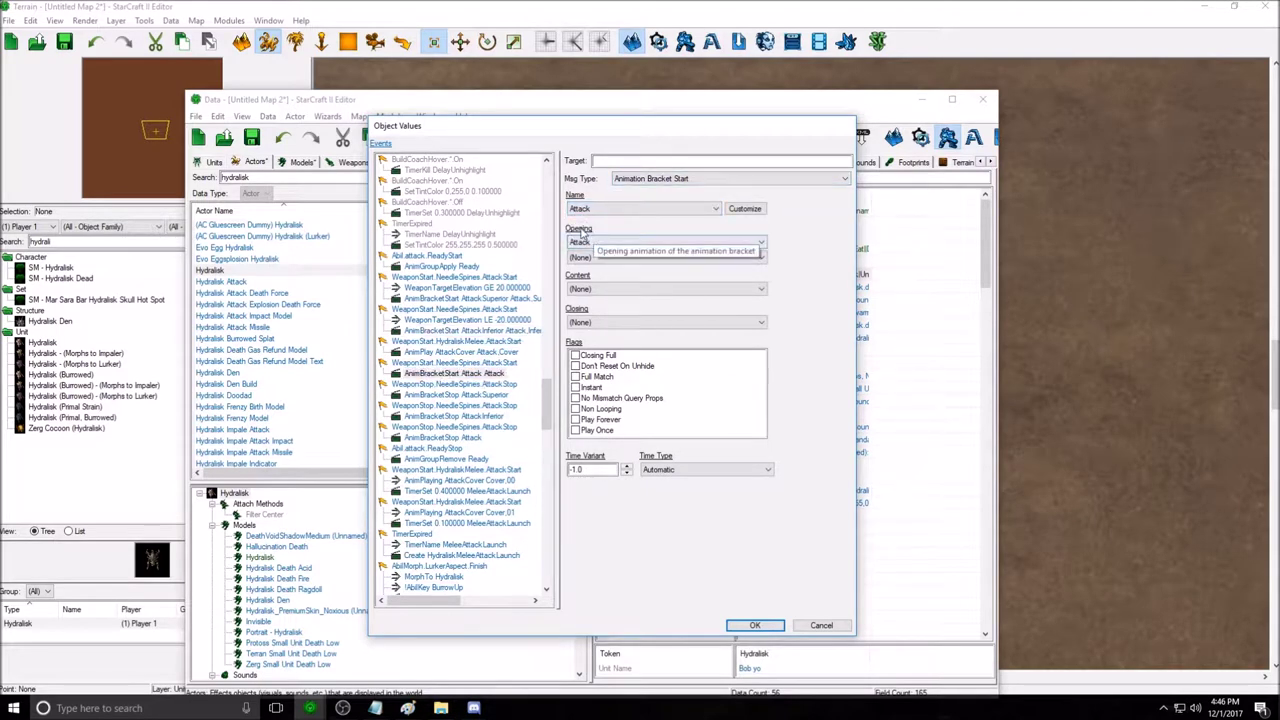
click(598, 242)
click(597, 256)
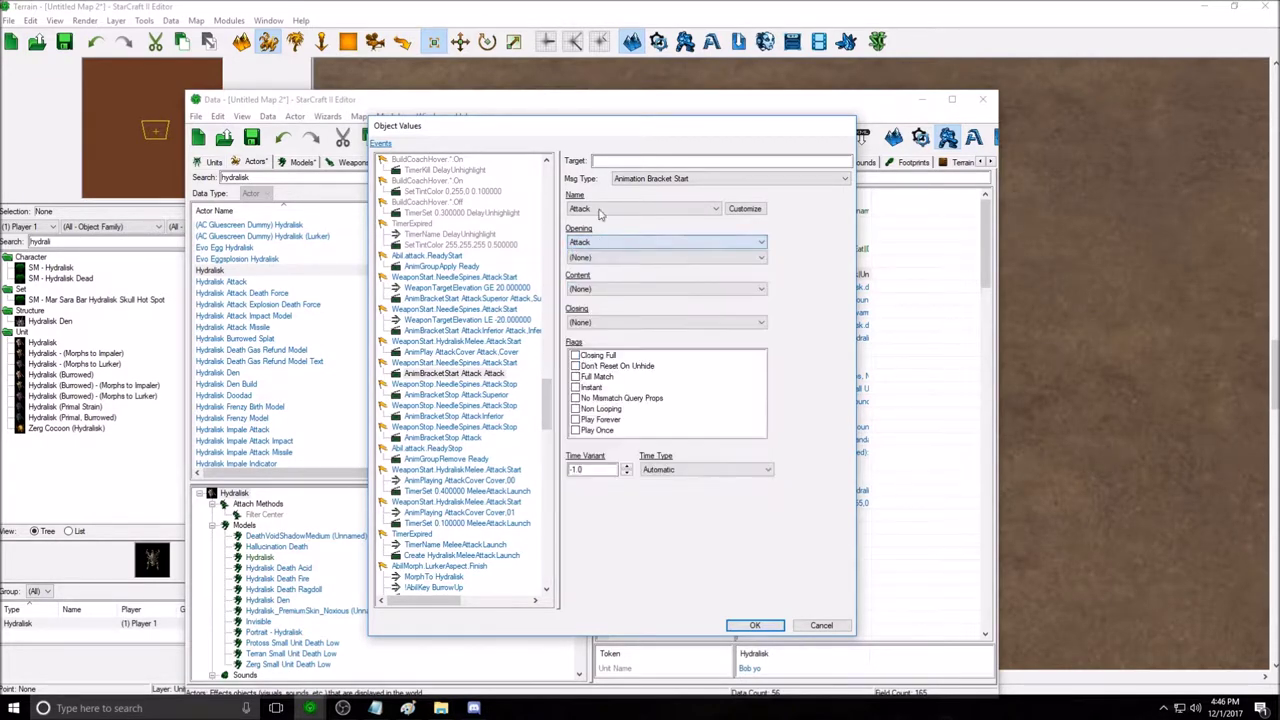
click(455, 375)
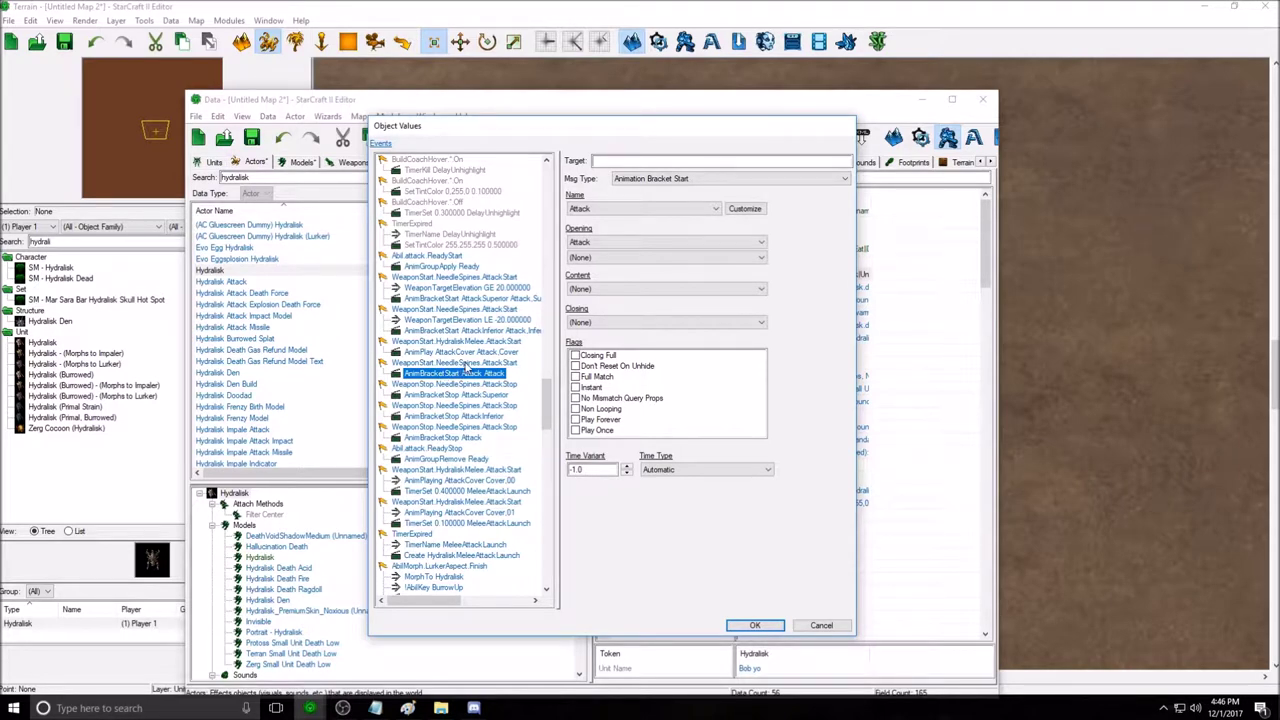
Recheck the parent attack-start event and Attack.Attack bracket, then view the WeaponStop NeedleSpines Attack.Stop event.
click(465, 363)
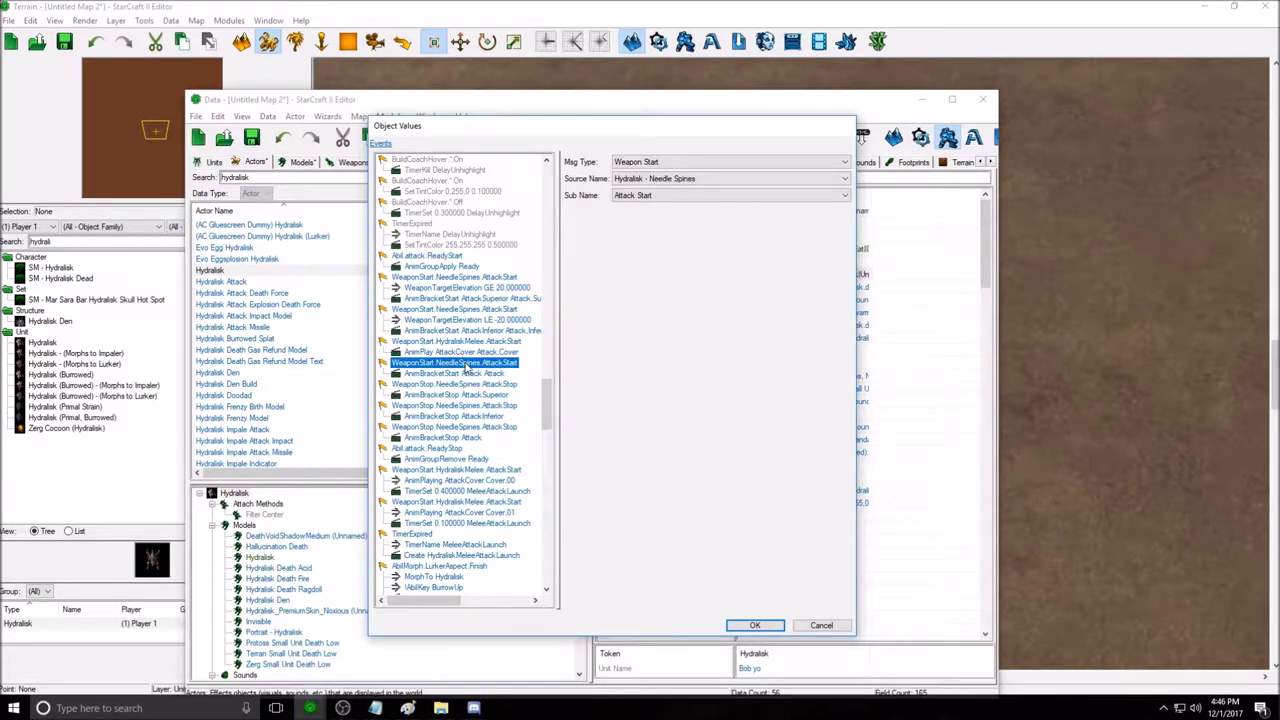
click(463, 373)
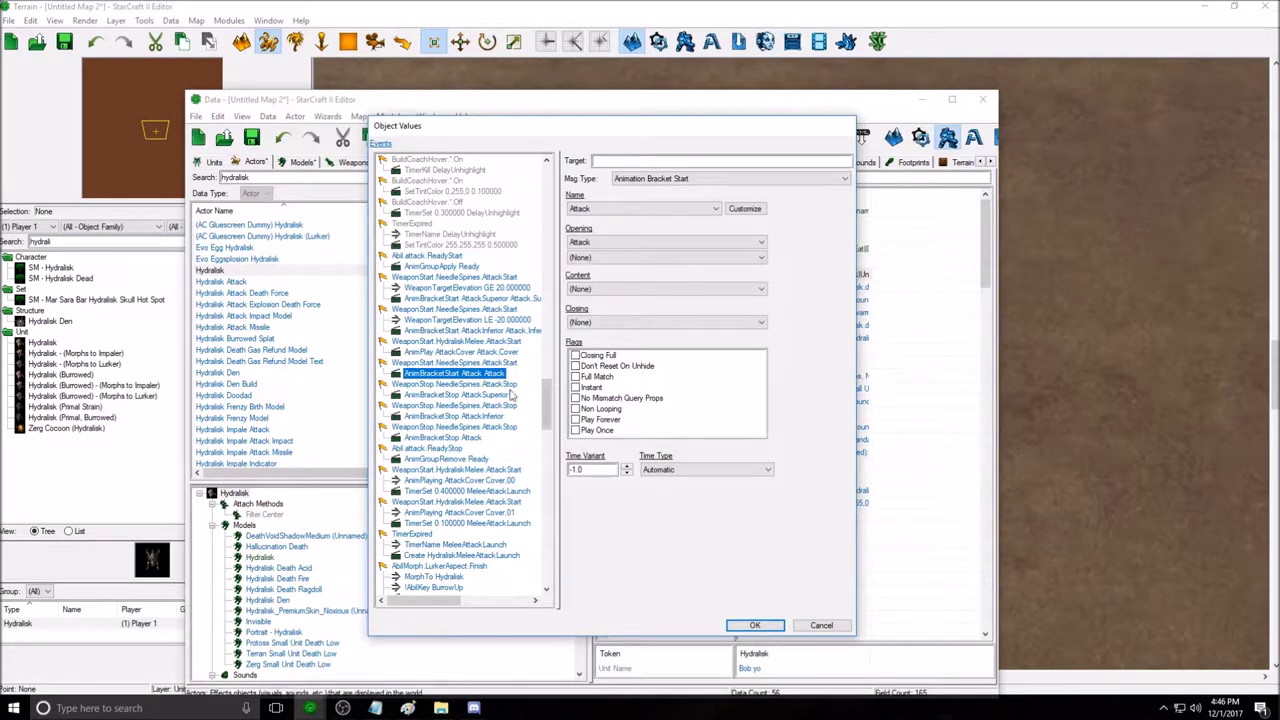
scroll(540, 400, down, 1)
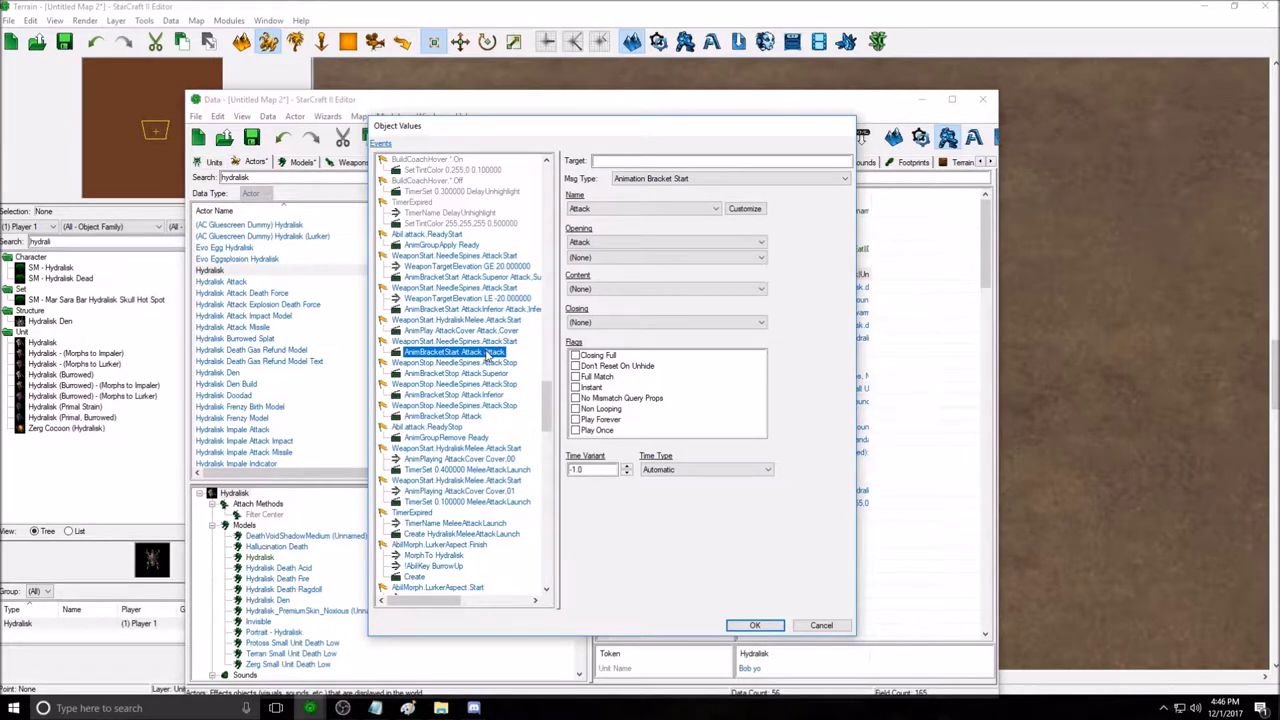
click(424, 364)
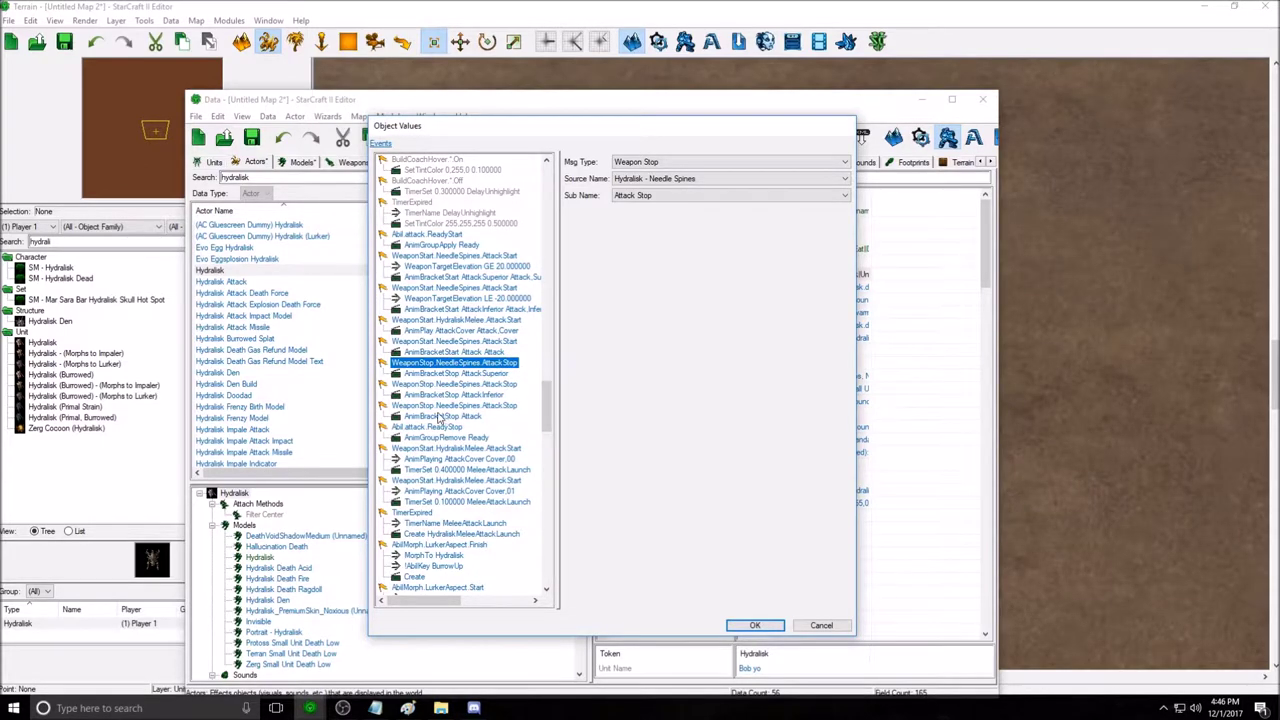
Check the AnimBracketStop name and the Attack.Attack bracket's opening animation, leaving both as Attack.
click(440, 417)
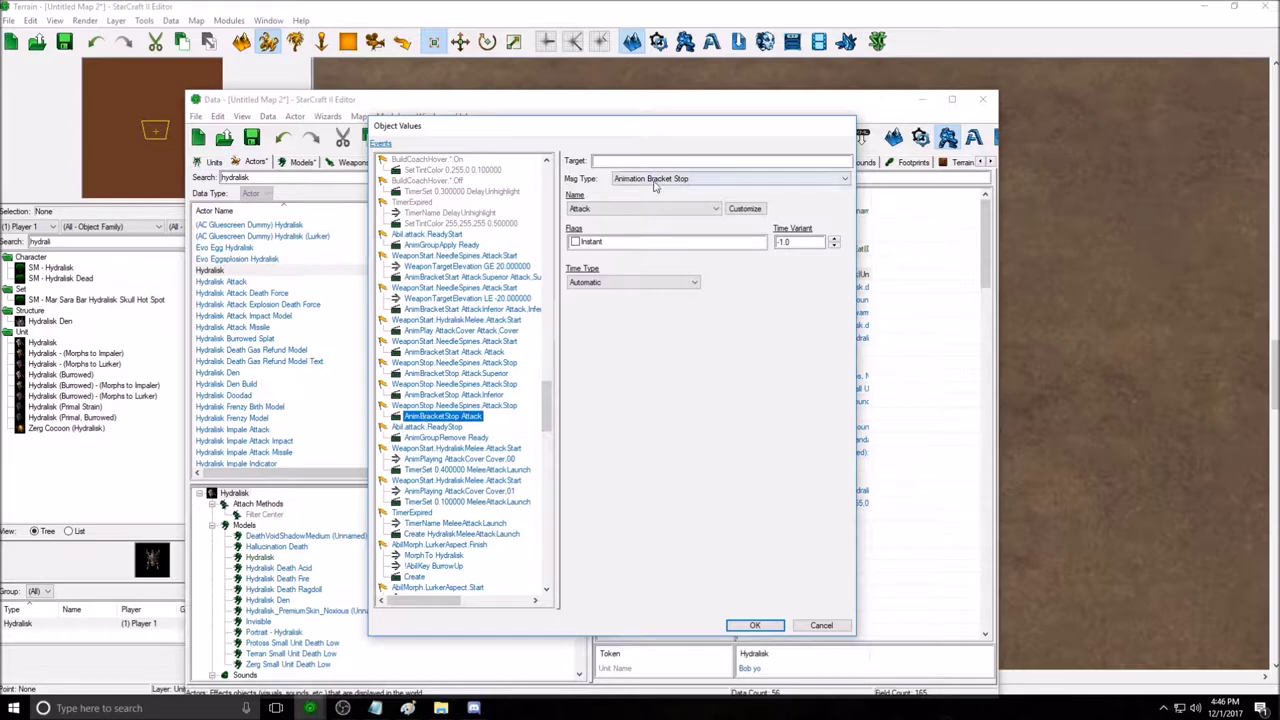
click(605, 210)
click(605, 210)
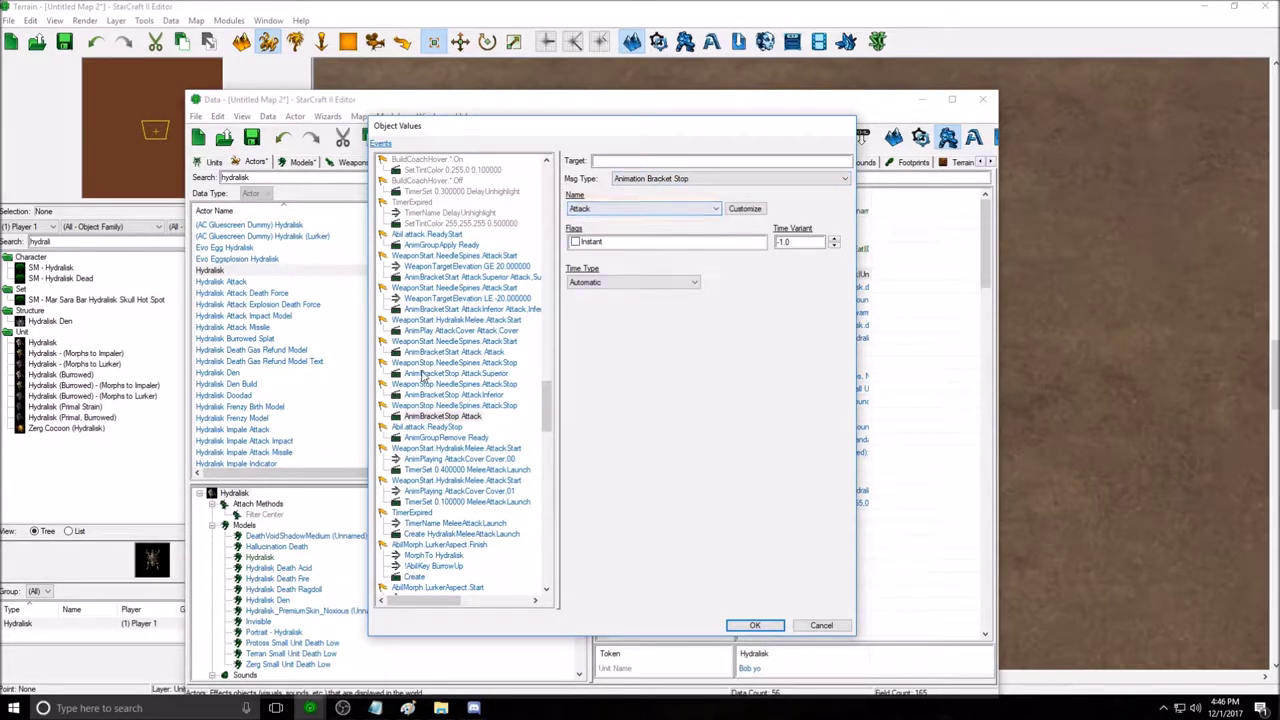
click(448, 343)
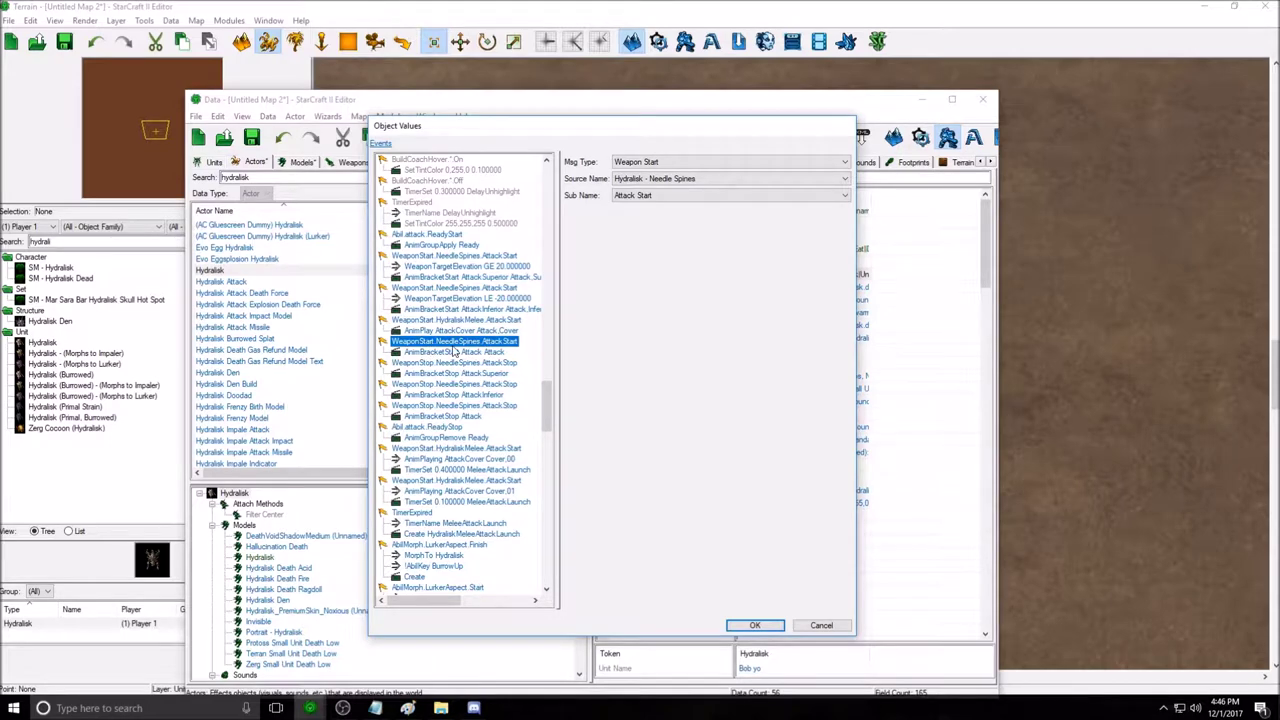
click(460, 352)
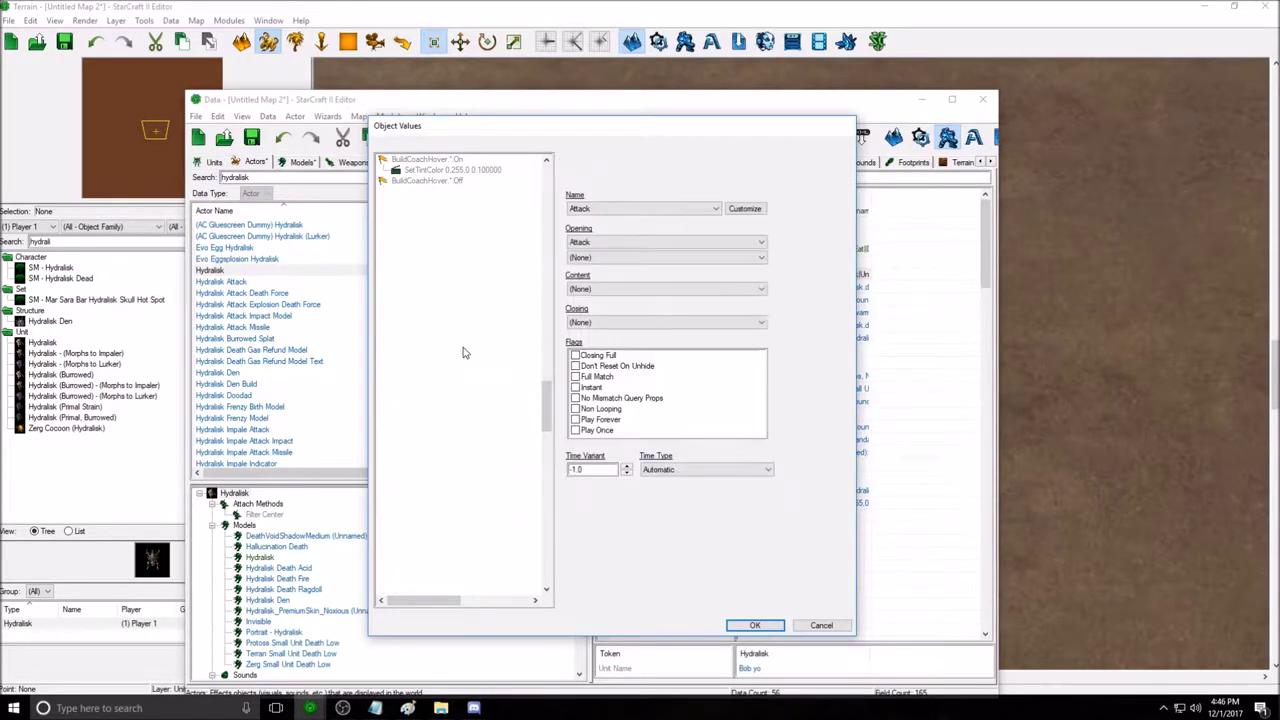
click(596, 244)
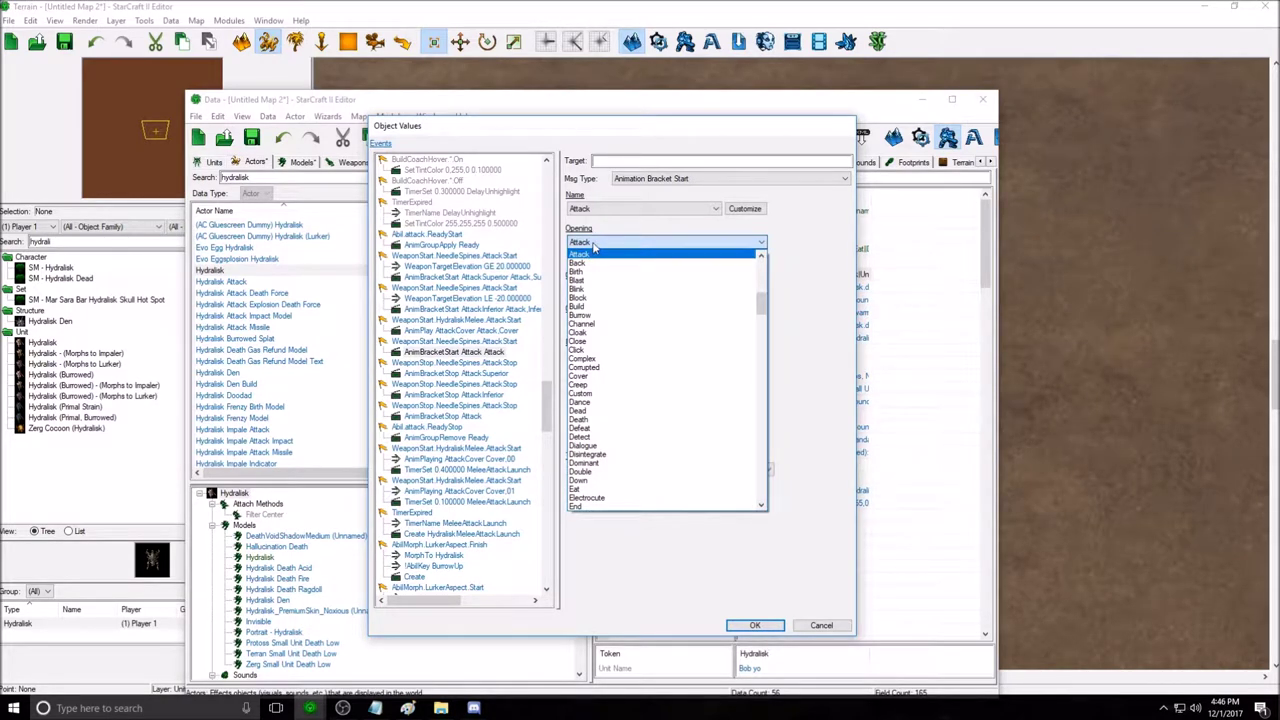
click(594, 250)
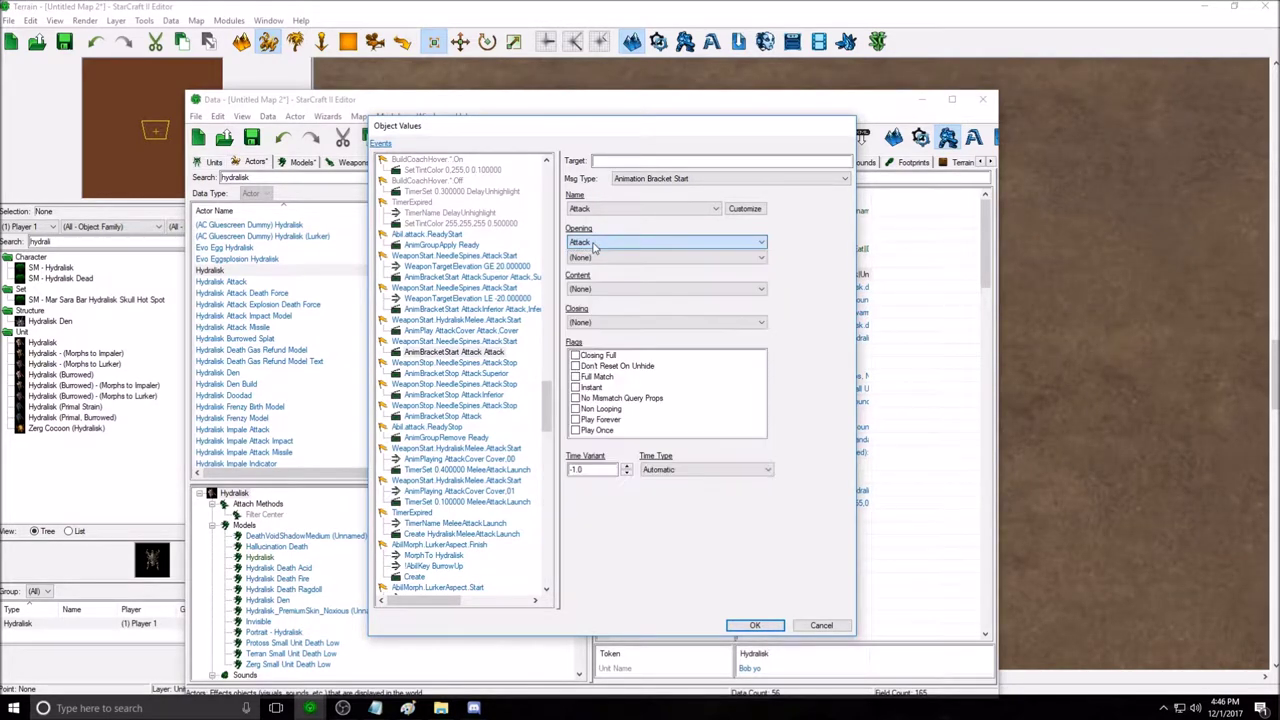
Re-inspect the NeedleSpines attack-stop event's AnimBracketStop Attack name, then return to the attack-start event.
click(466, 406)
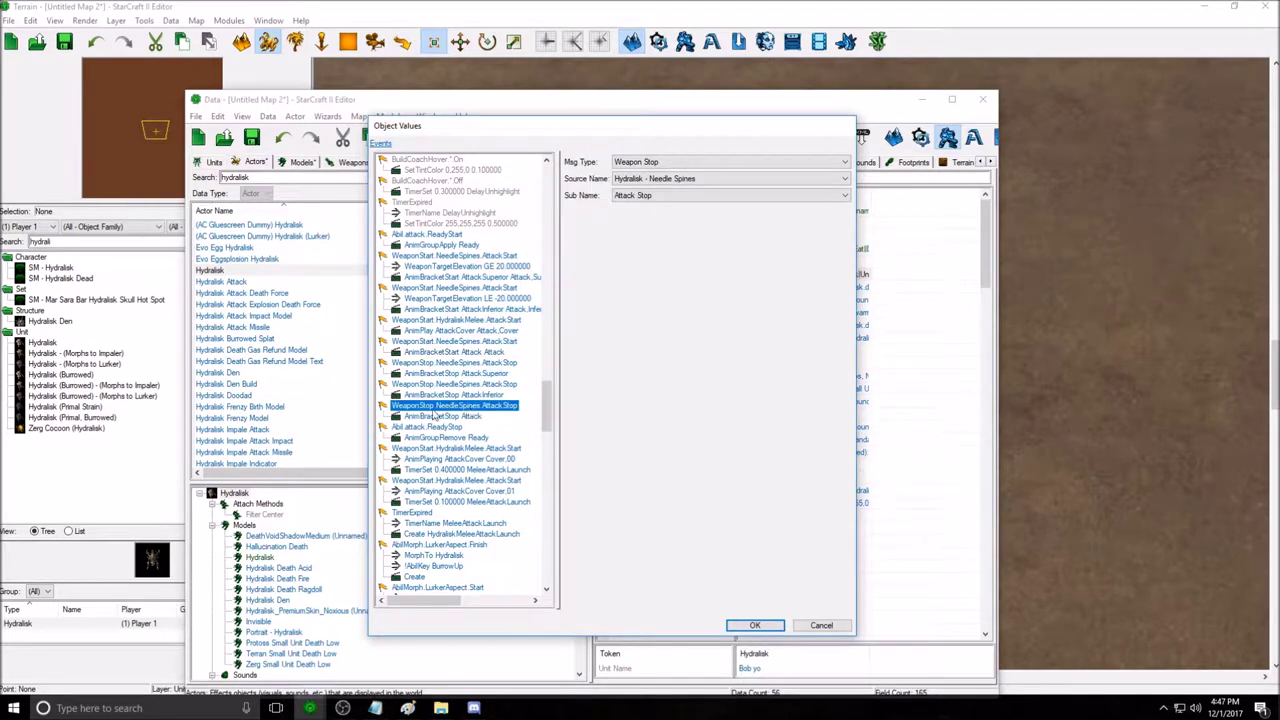
click(448, 417)
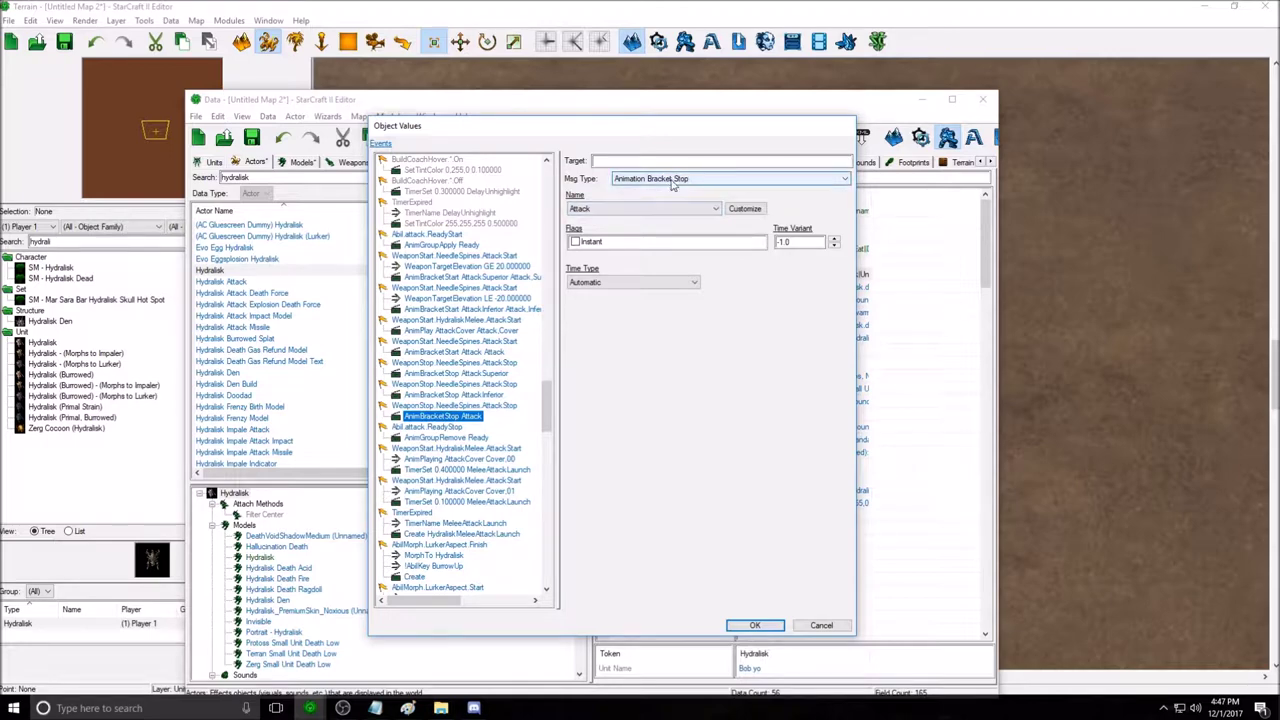
click(598, 210)
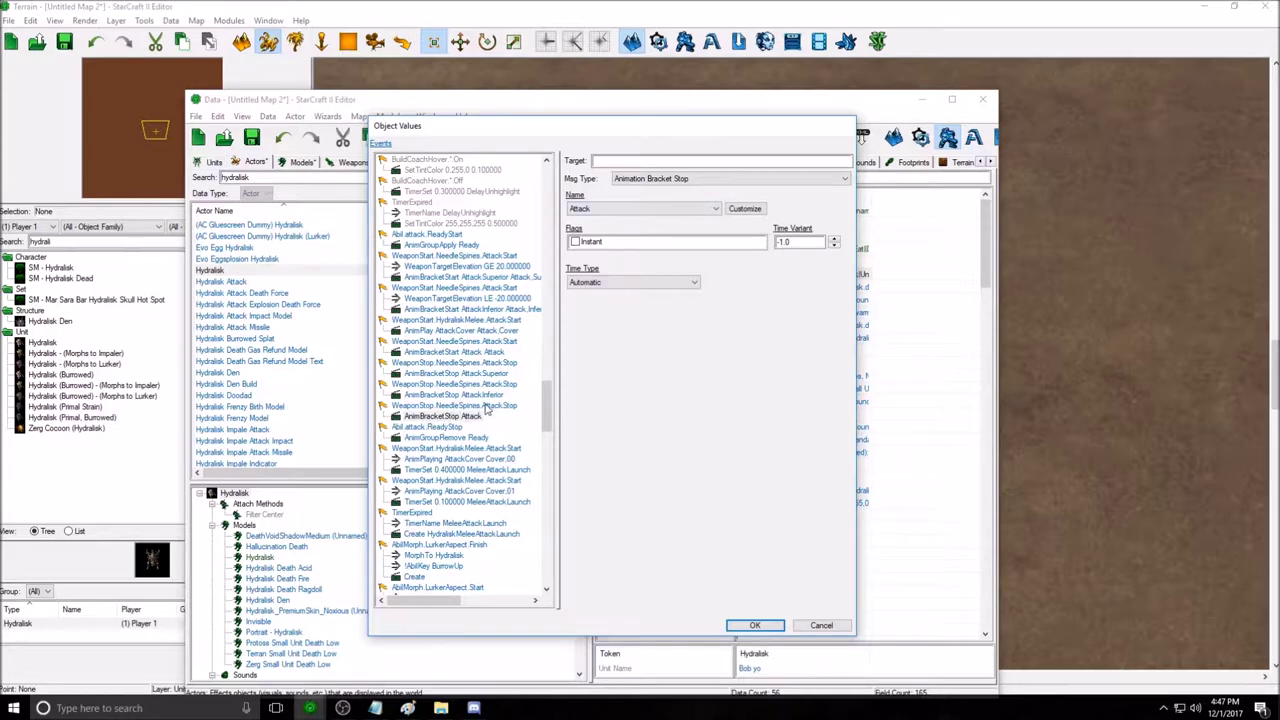
click(462, 342)
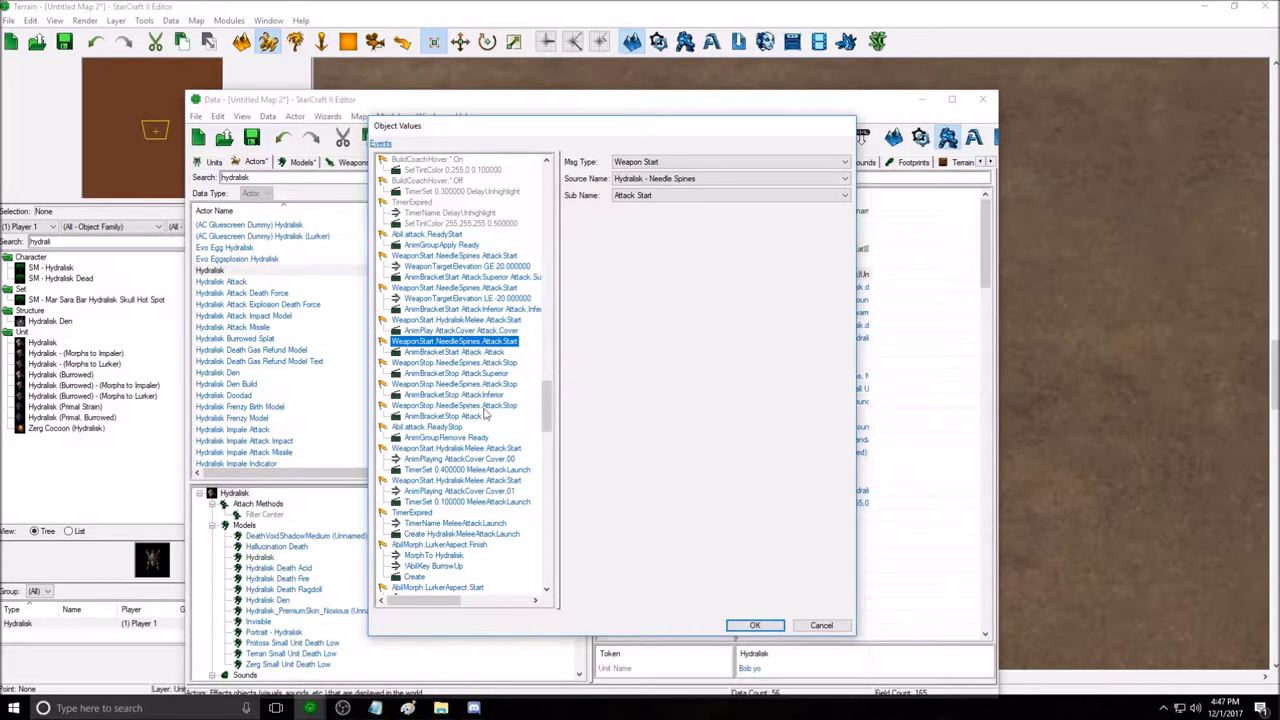
Step through Abil.attack.ReadyStop and WeaponStart HydraliskMelee to the 0.4-second MeleeAttackLaunch timer.
scroll(547, 418, down, 2)
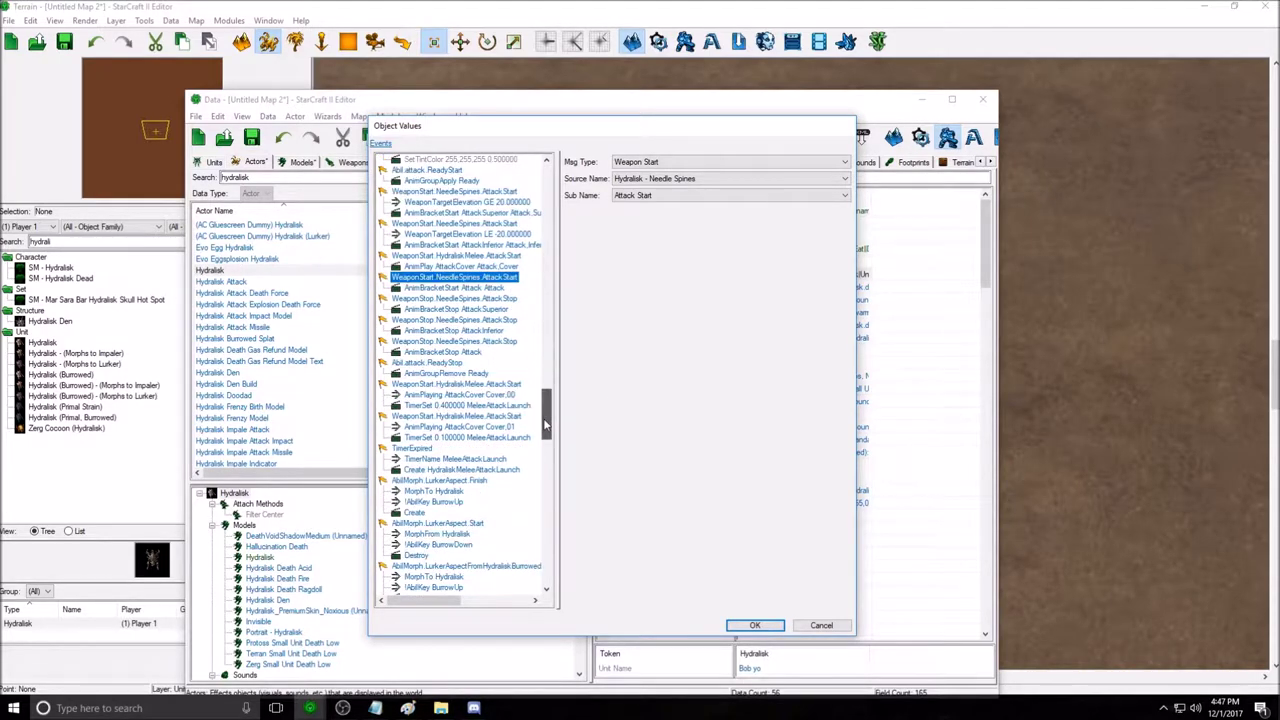
click(440, 362)
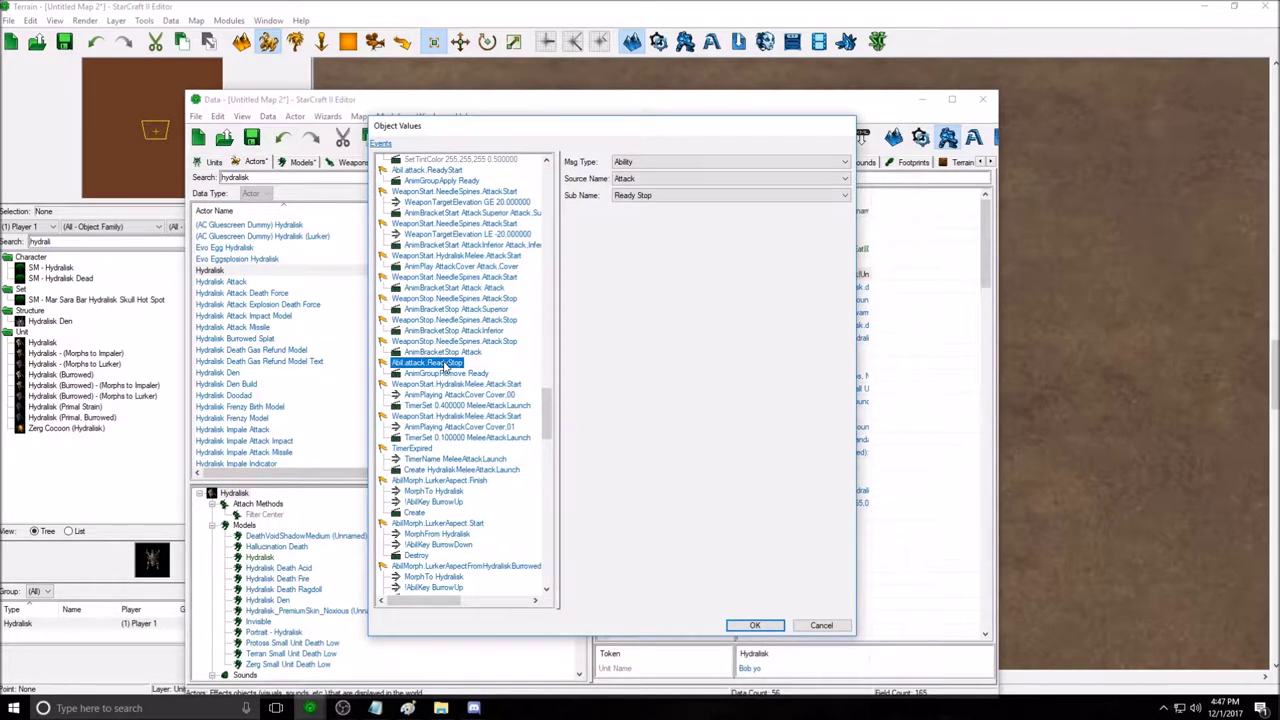
click(445, 384)
scroll(547, 425, down, 1)
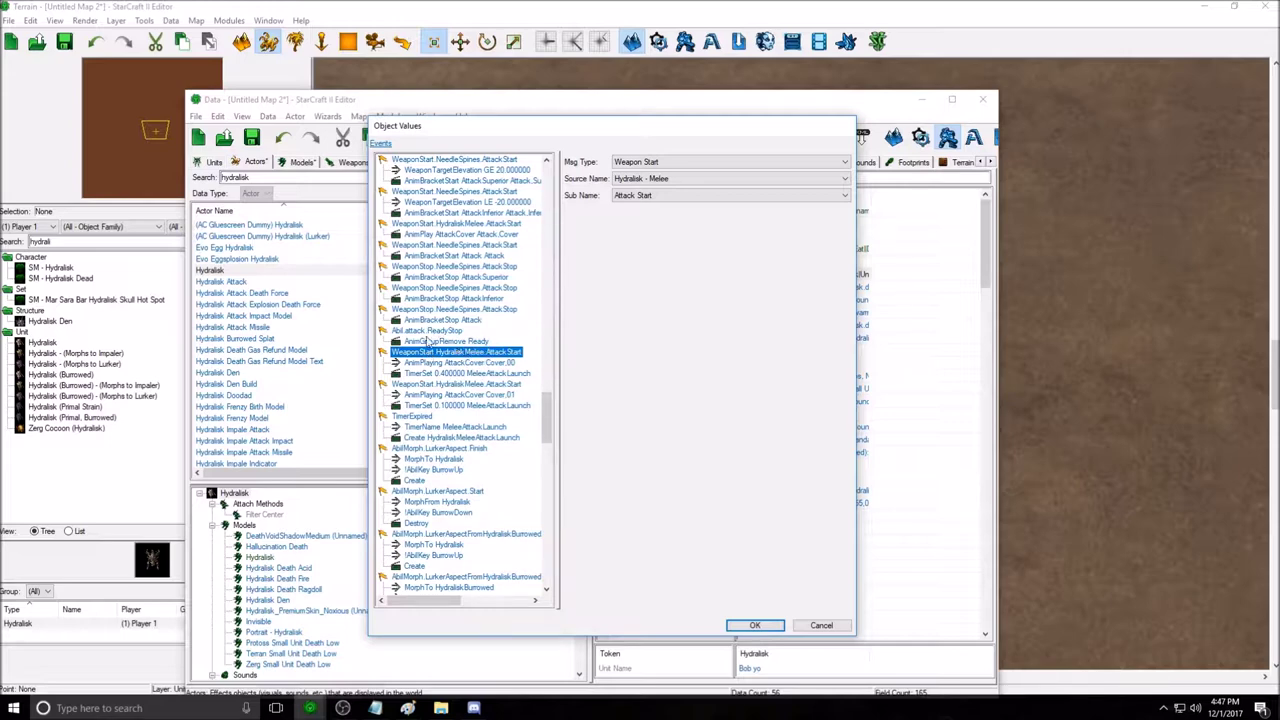
click(448, 374)
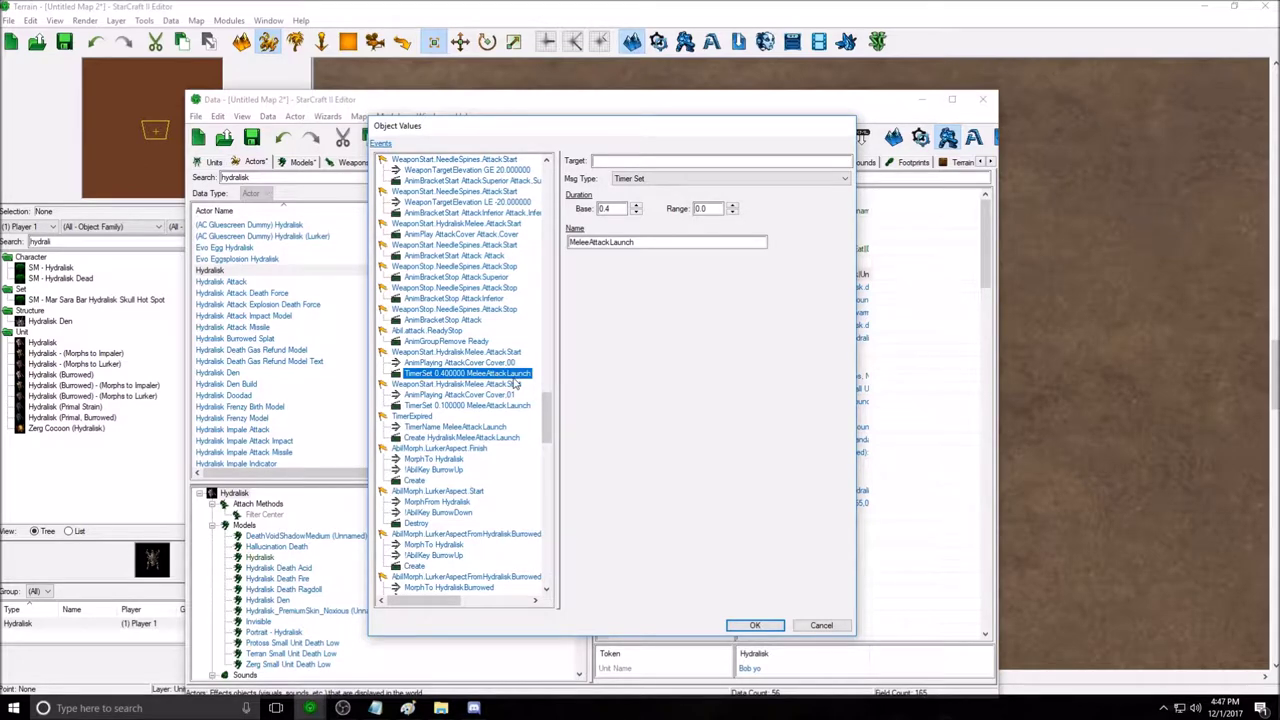
Append a new event after the Hydralisk actor's last event and set its message type to Unit Birth.
click(470, 310)
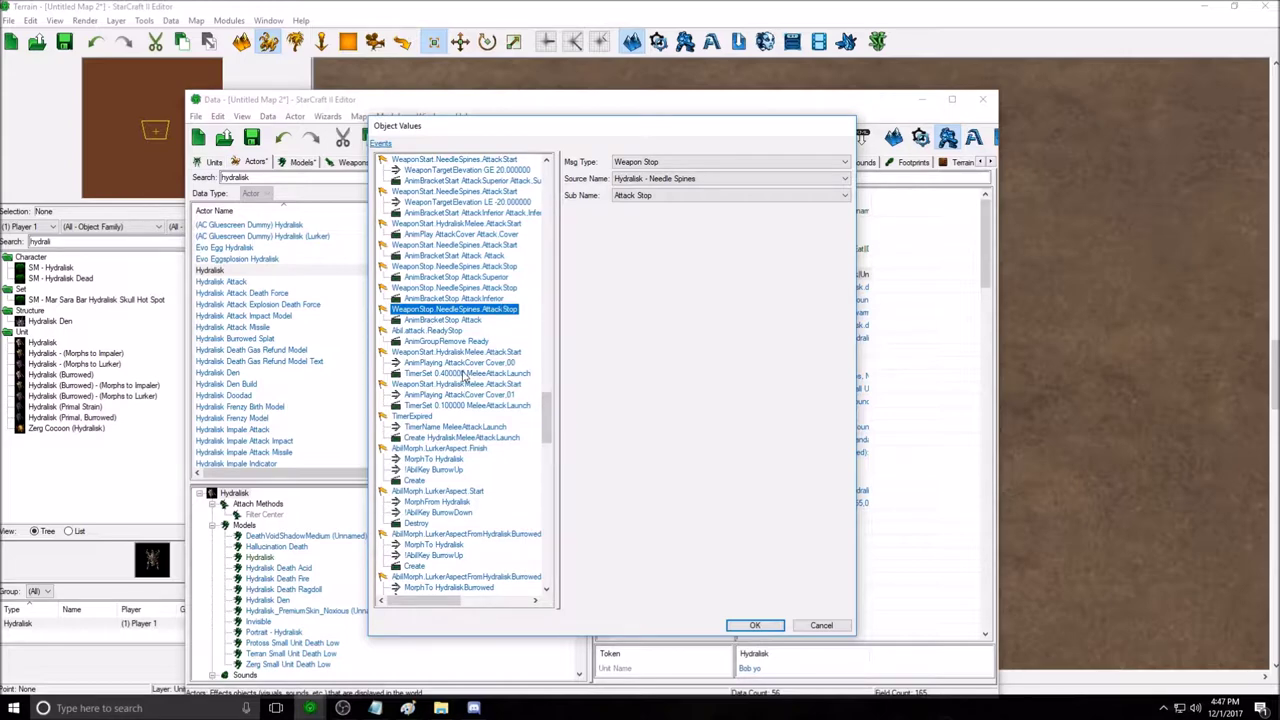
drag(545, 435, 533, 573)
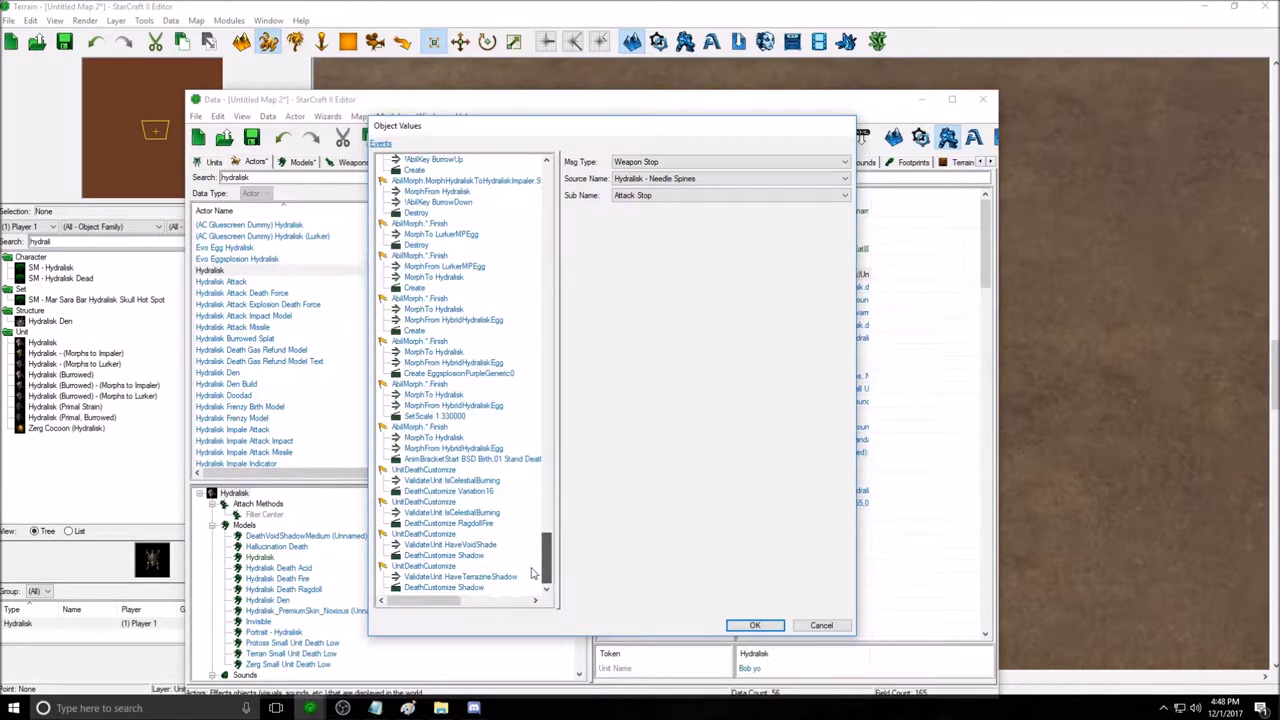
right_click(533, 587)
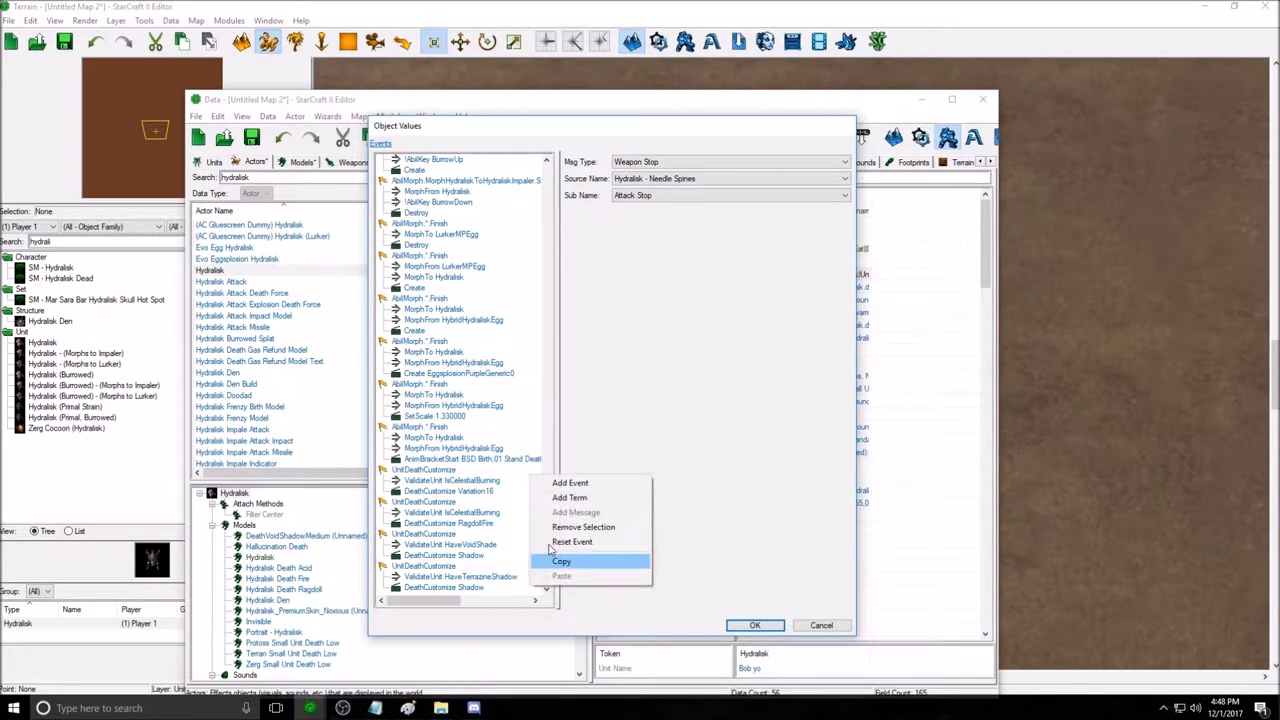
click(572, 486)
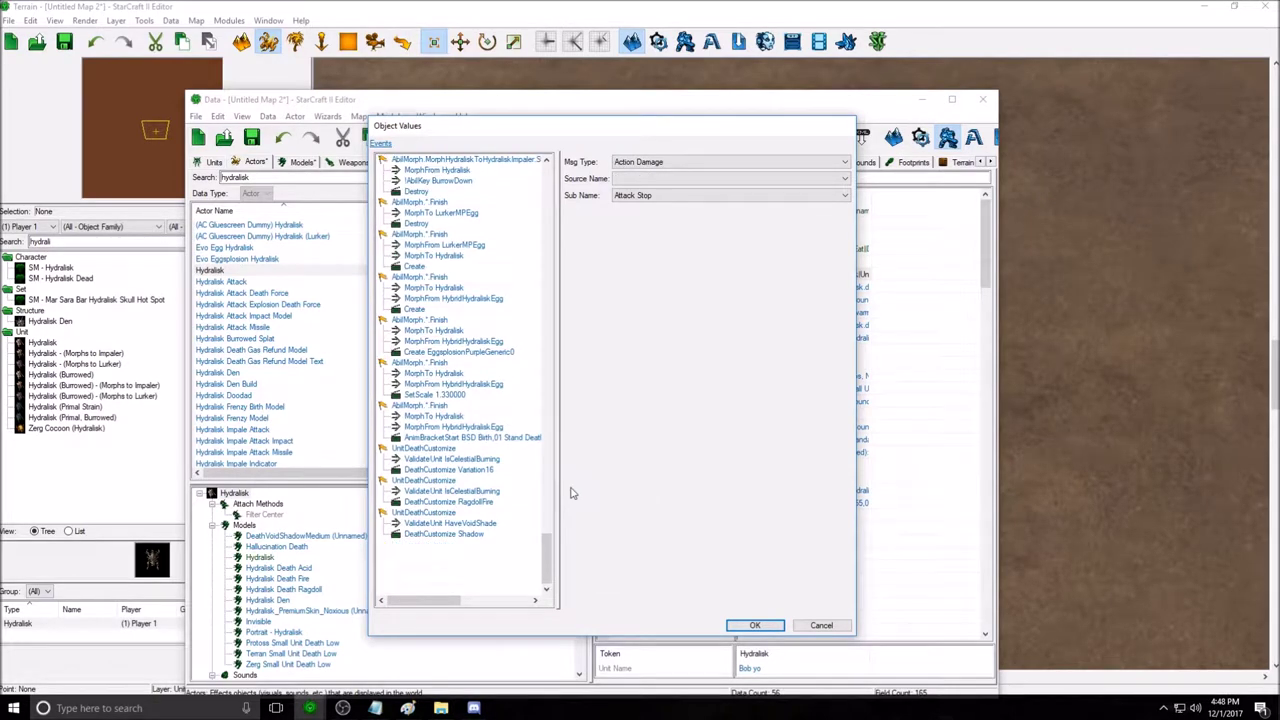
click(676, 163)
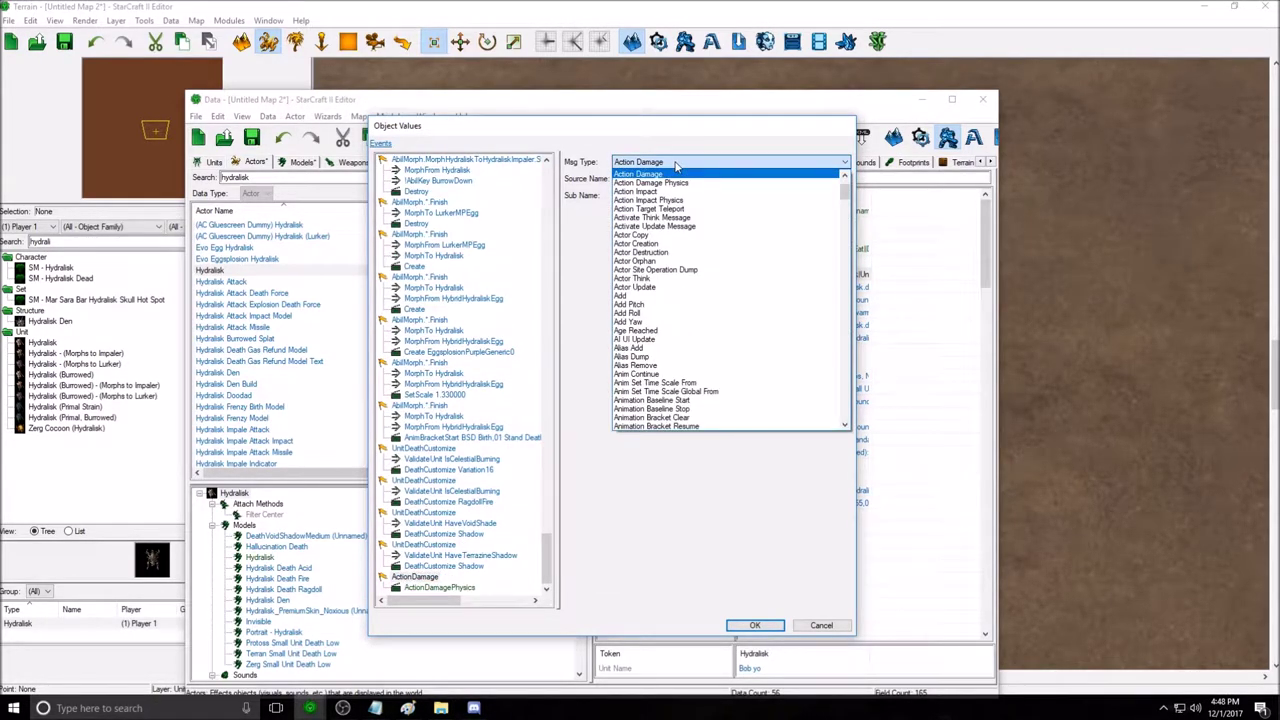
text(unit a)
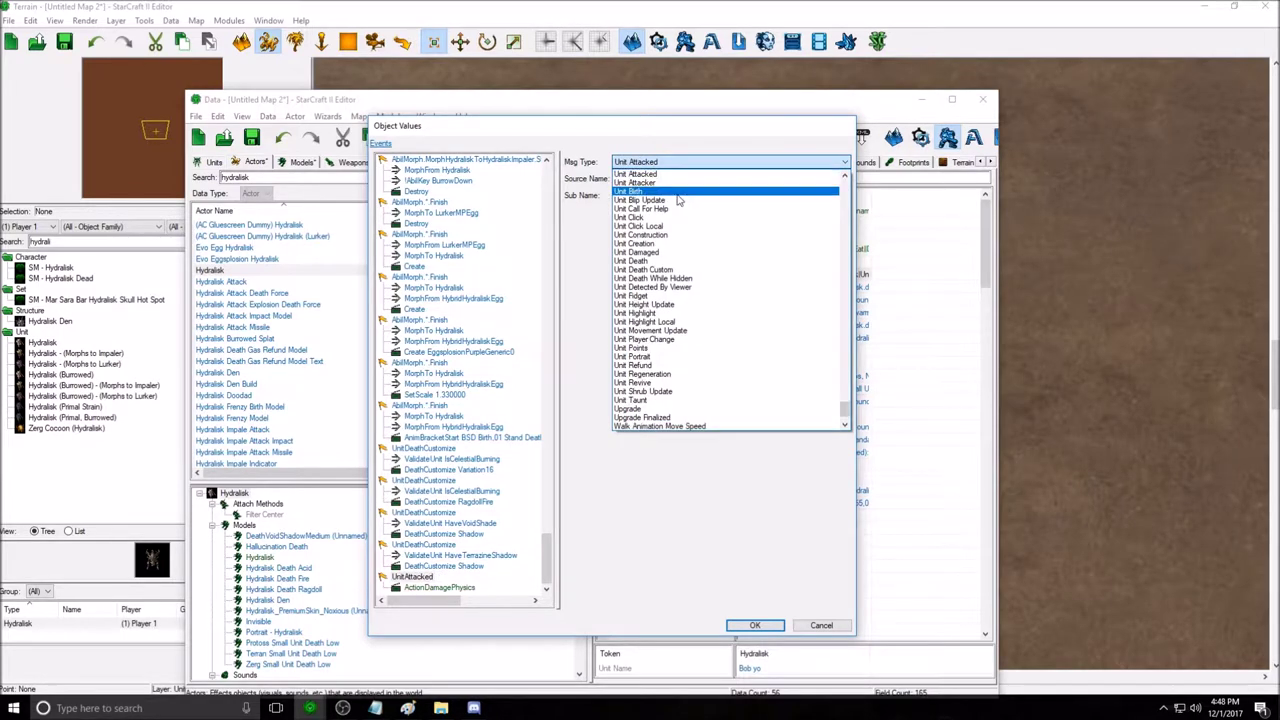
click(676, 191)
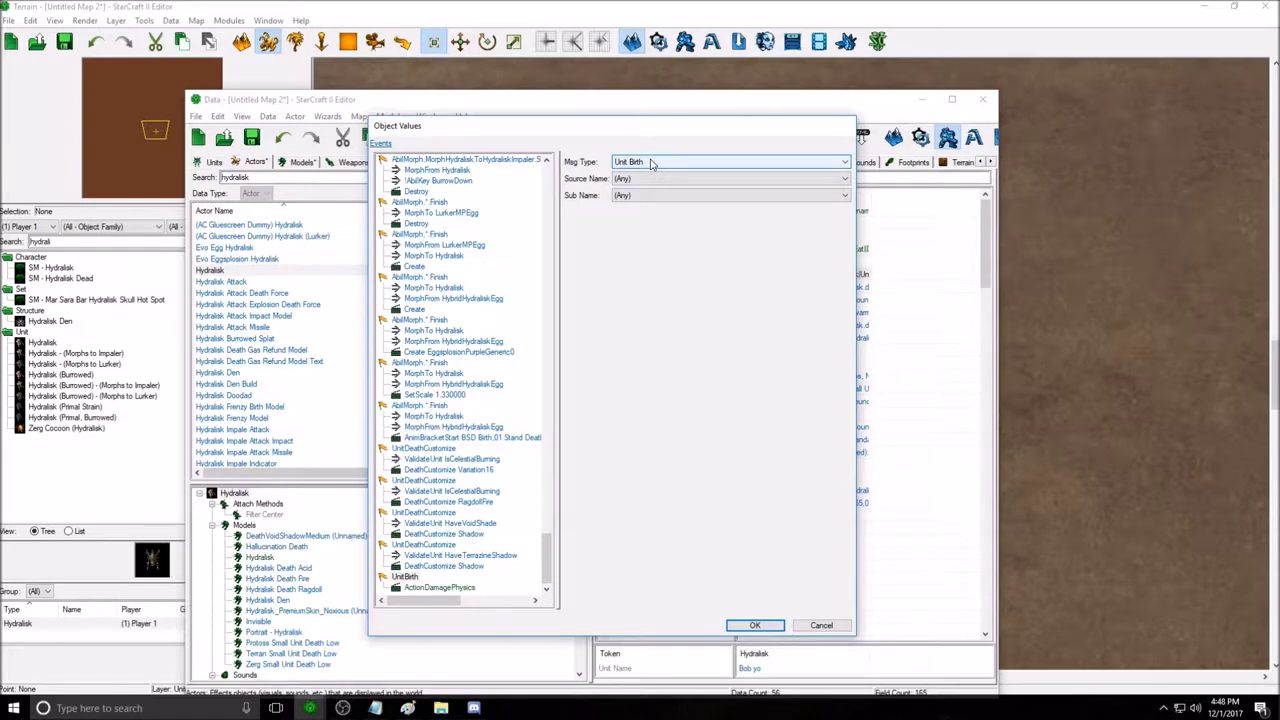
click(410, 577)
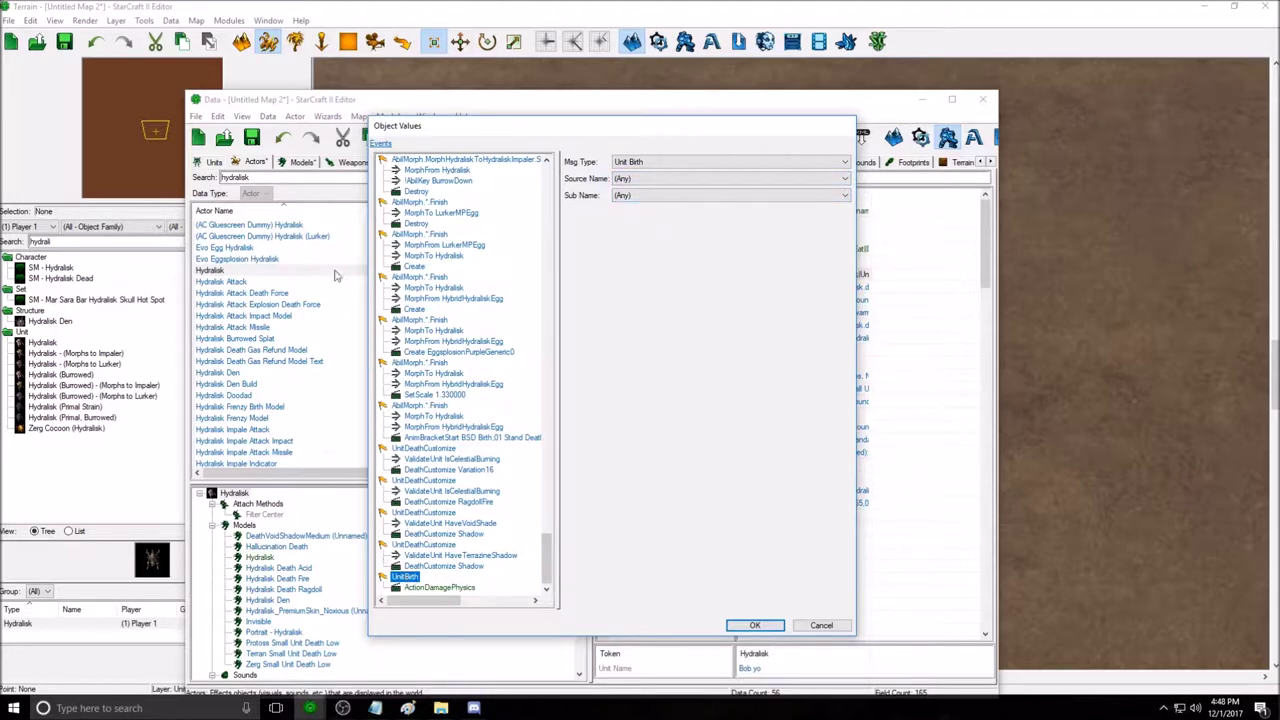
Change the UnitBirth event's action to Set Tint Color with pure green 0,255,0.
click(424, 588)
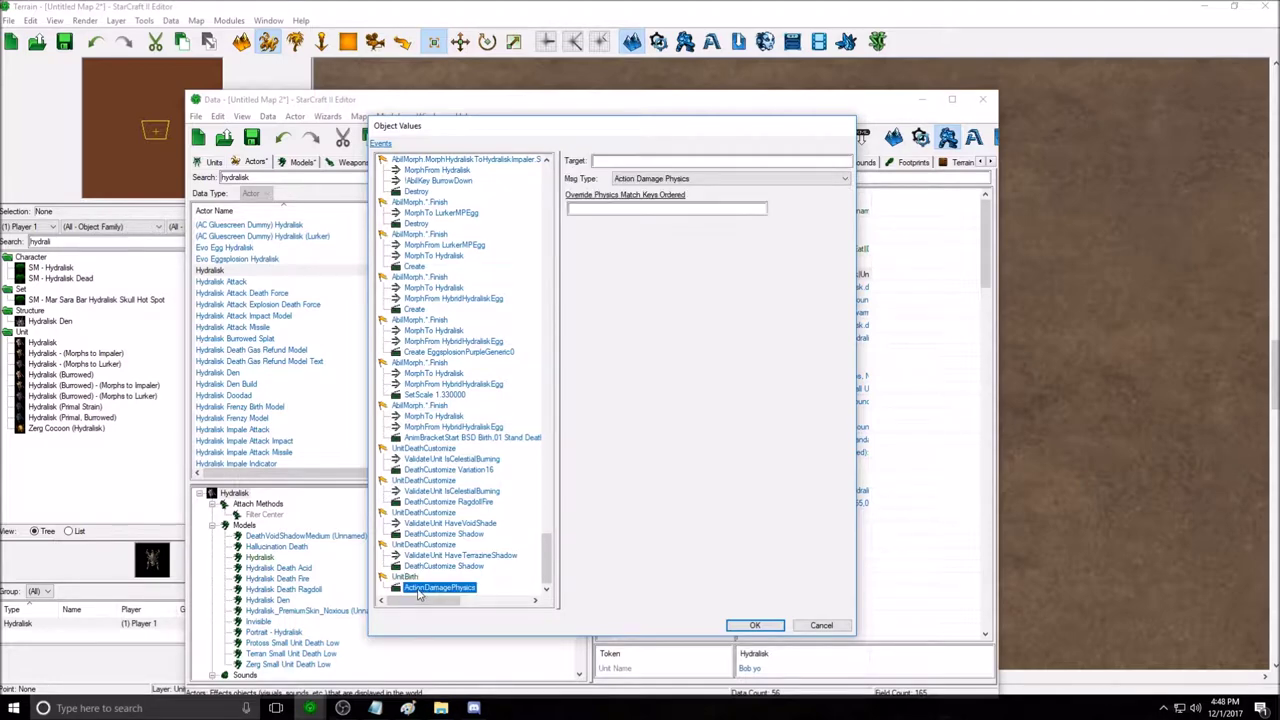
click(676, 179)
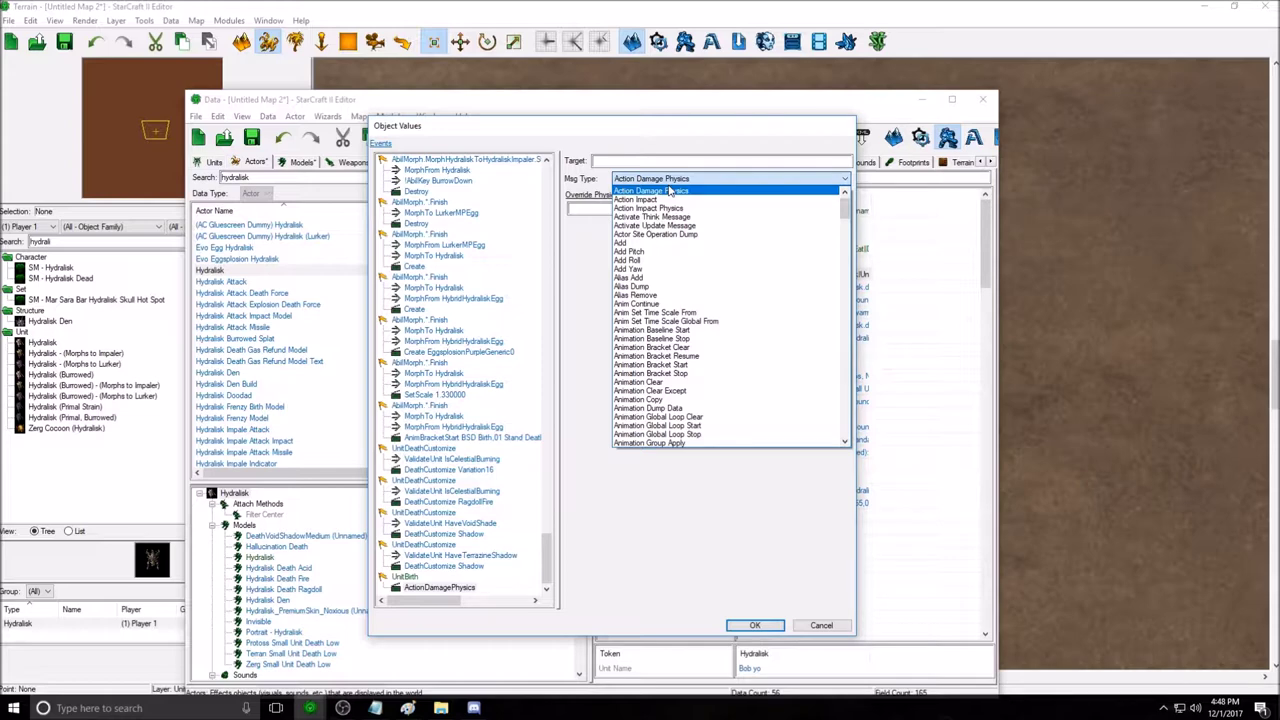
text(set t)
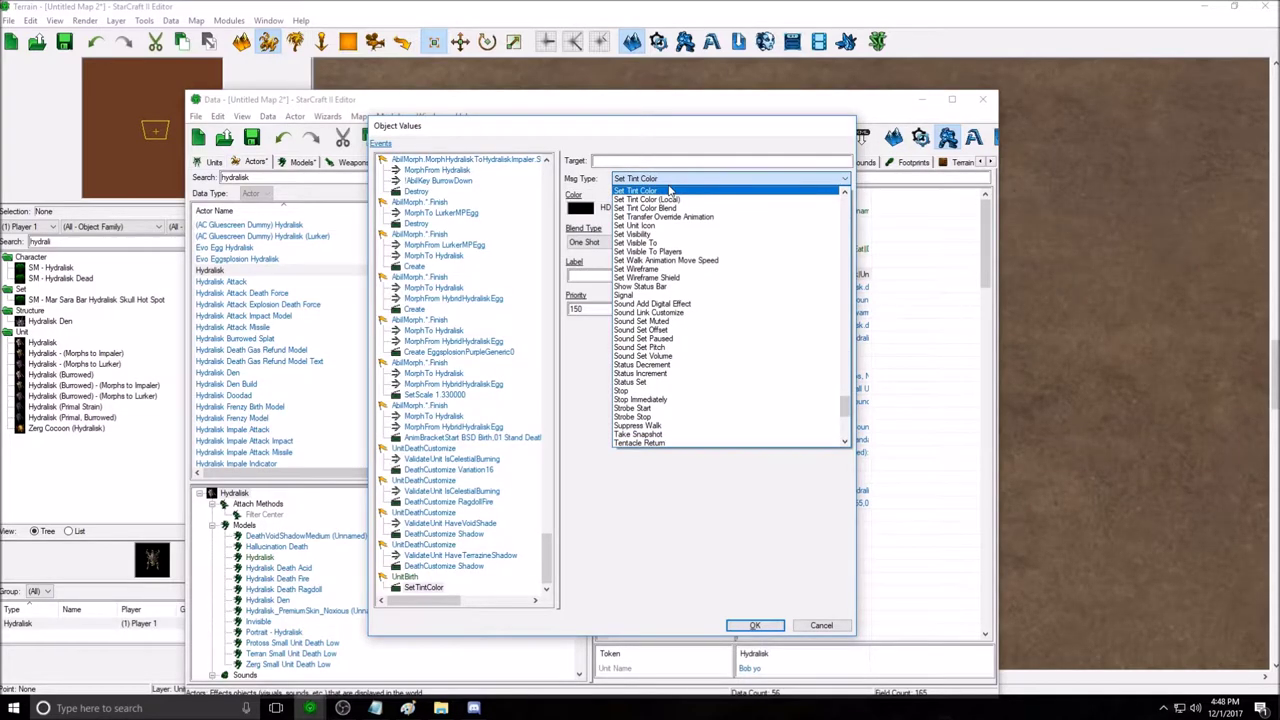
click(670, 190)
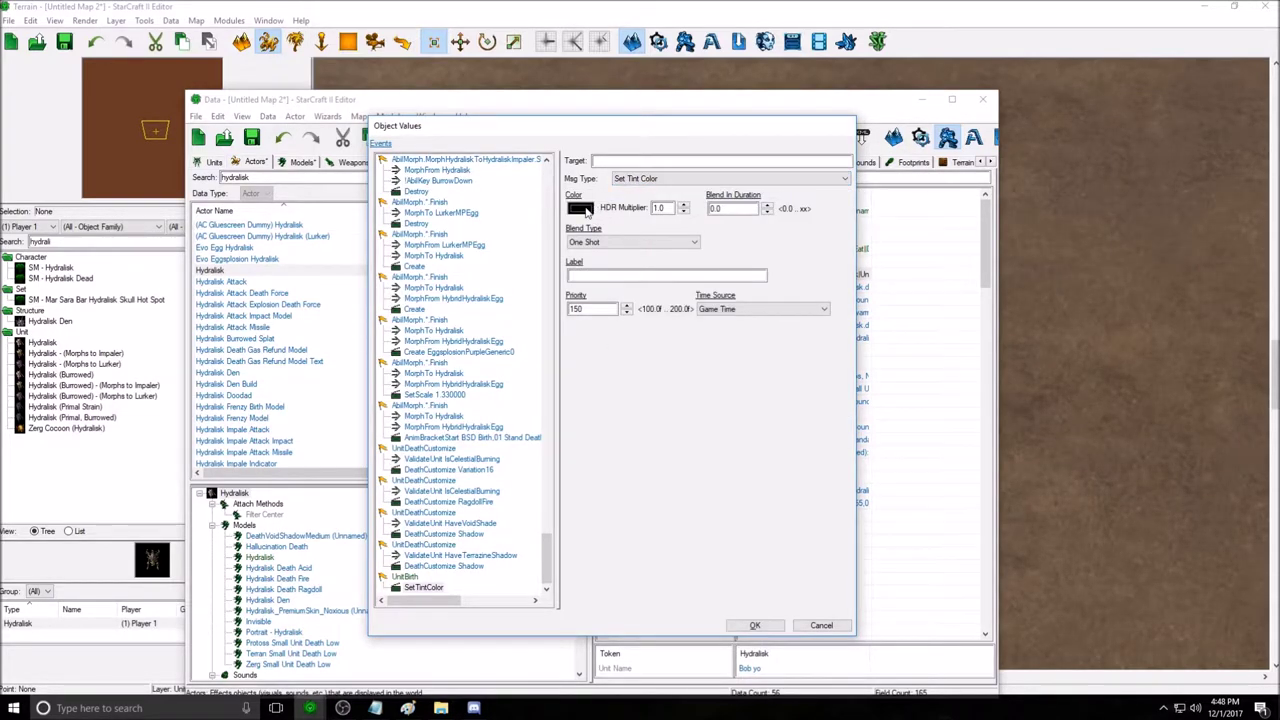
click(581, 209)
click(419, 206)
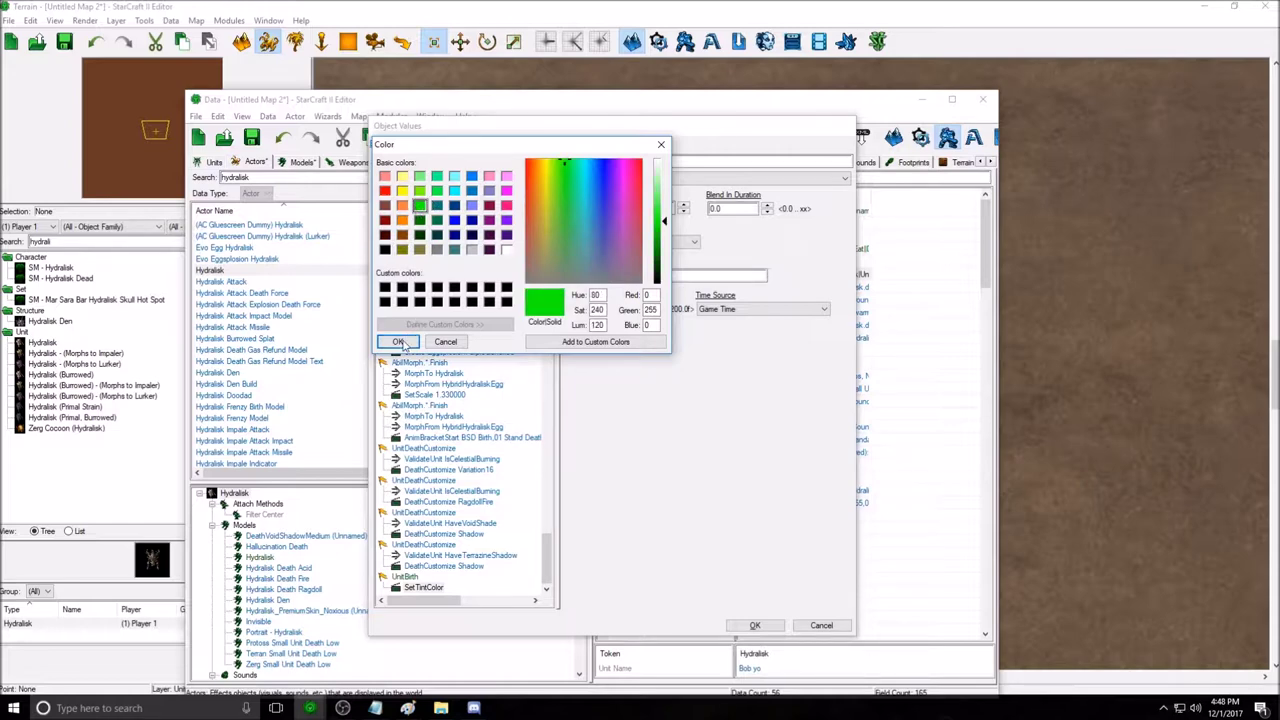
click(397, 341)
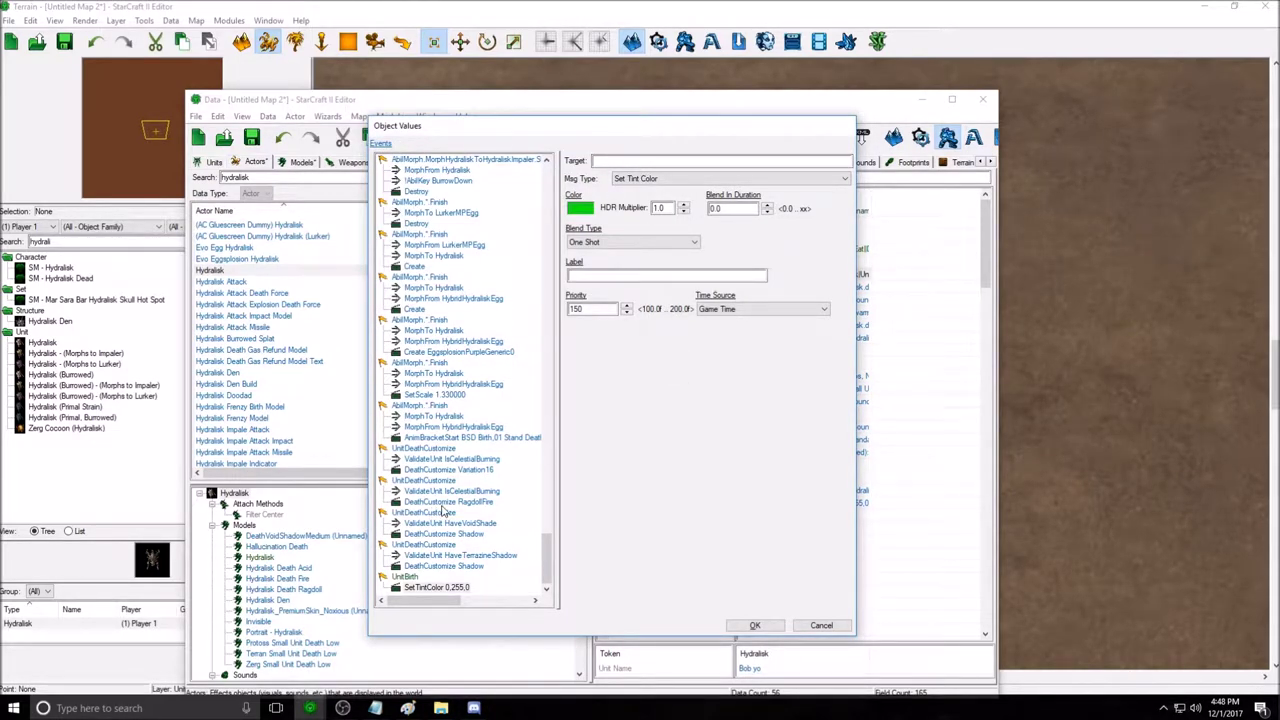
Confirm the edited event list and close the Data editor to return to the map.
click(415, 577)
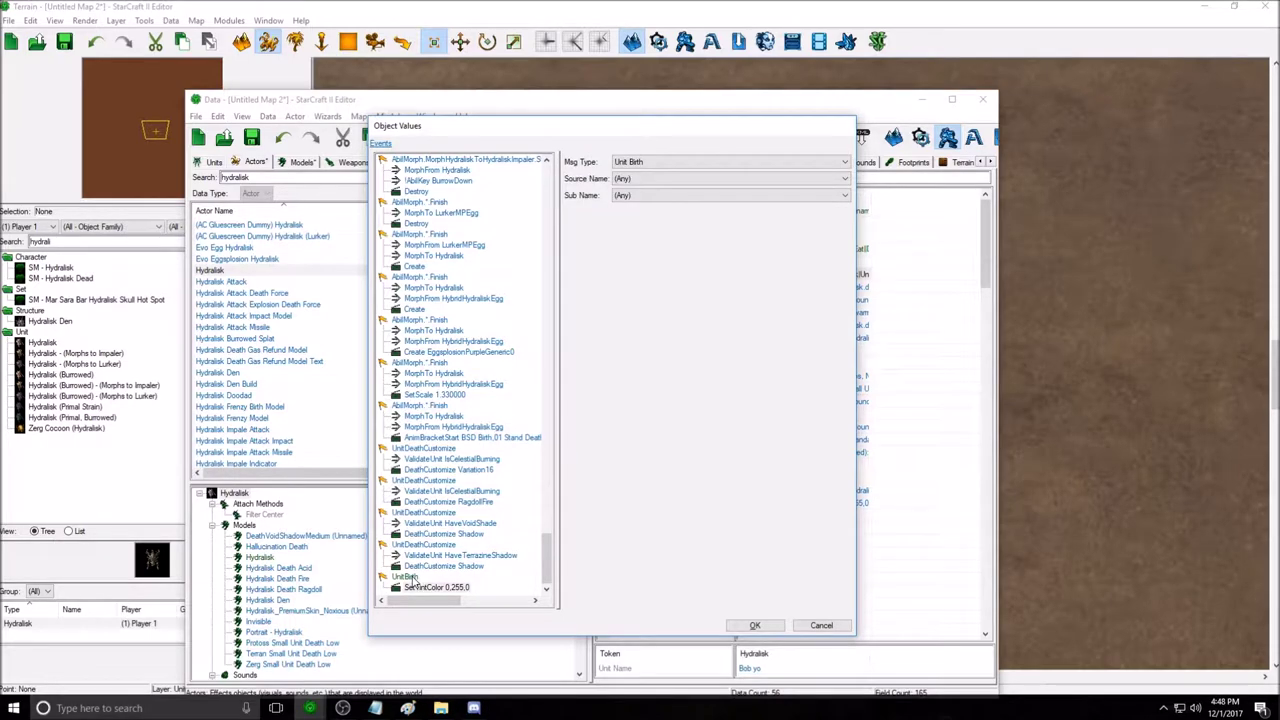
click(433, 588)
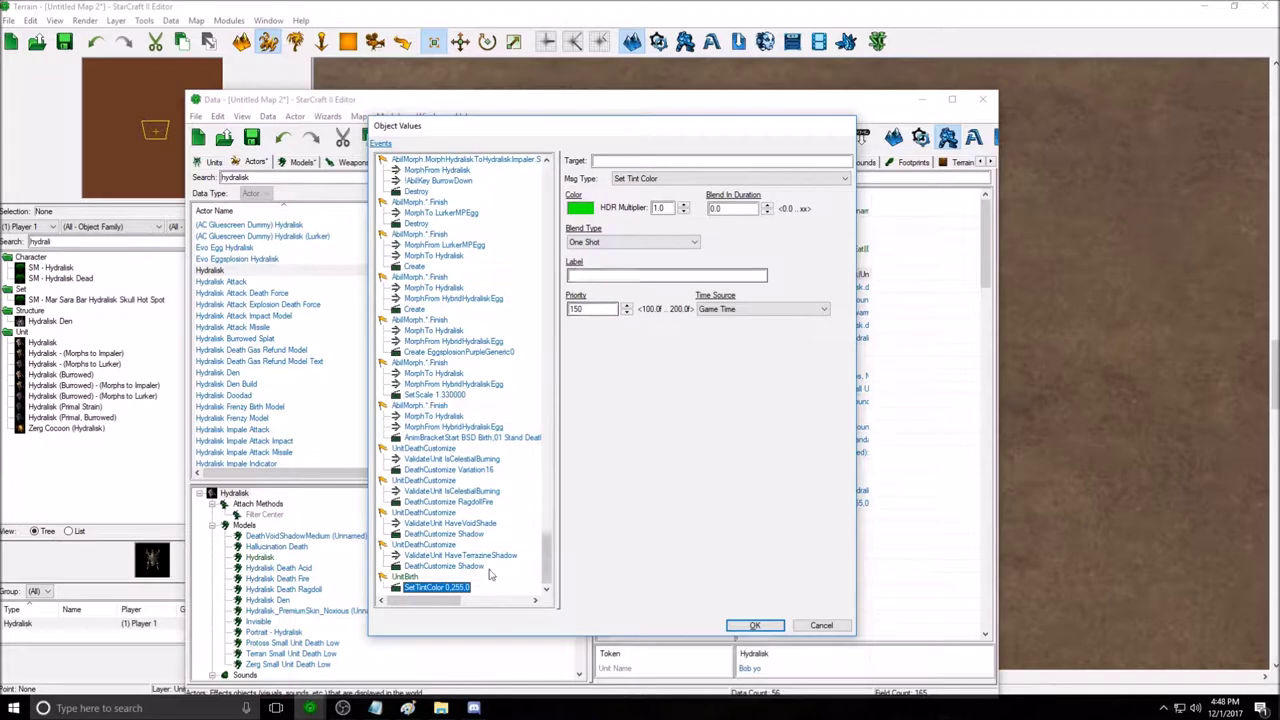
click(756, 626)
click(922, 99)
Nudge the placed Hydralisk slightly on the map and reselect it.
drag(640, 300, 740, 290)
click(814, 263)
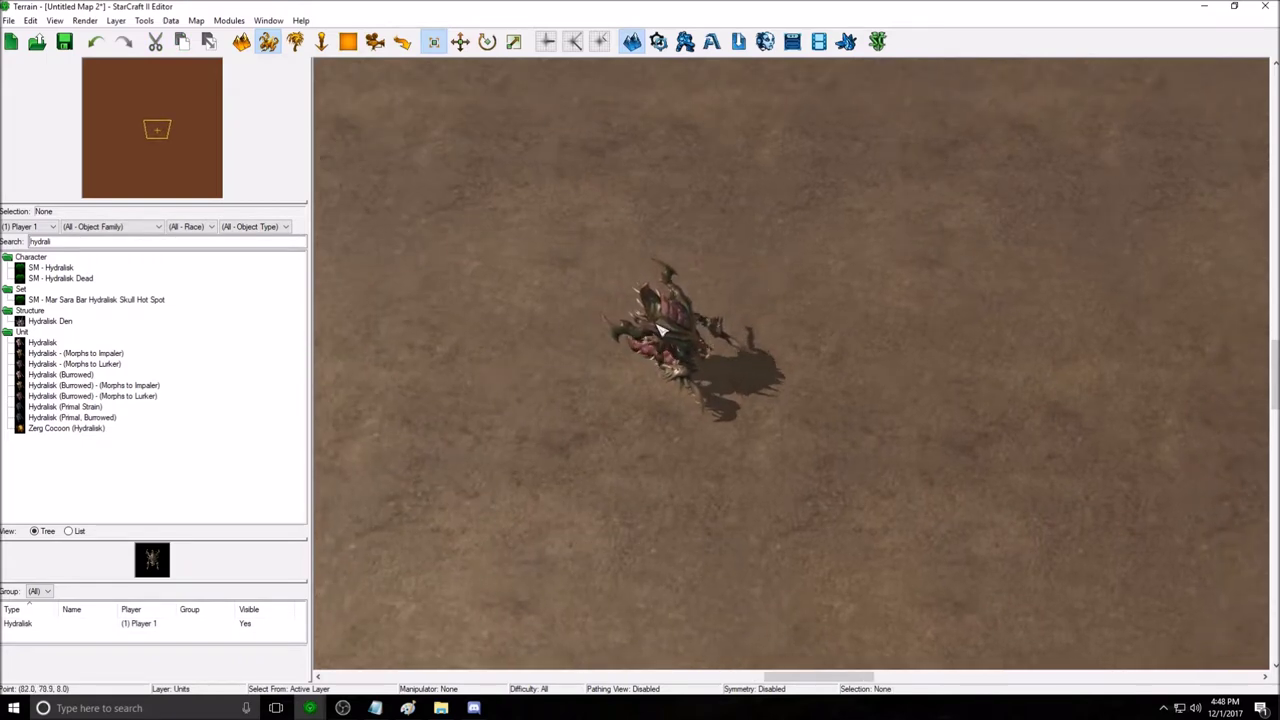
click(660, 330)
drag(686, 306, 650, 311)
click(556, 377)
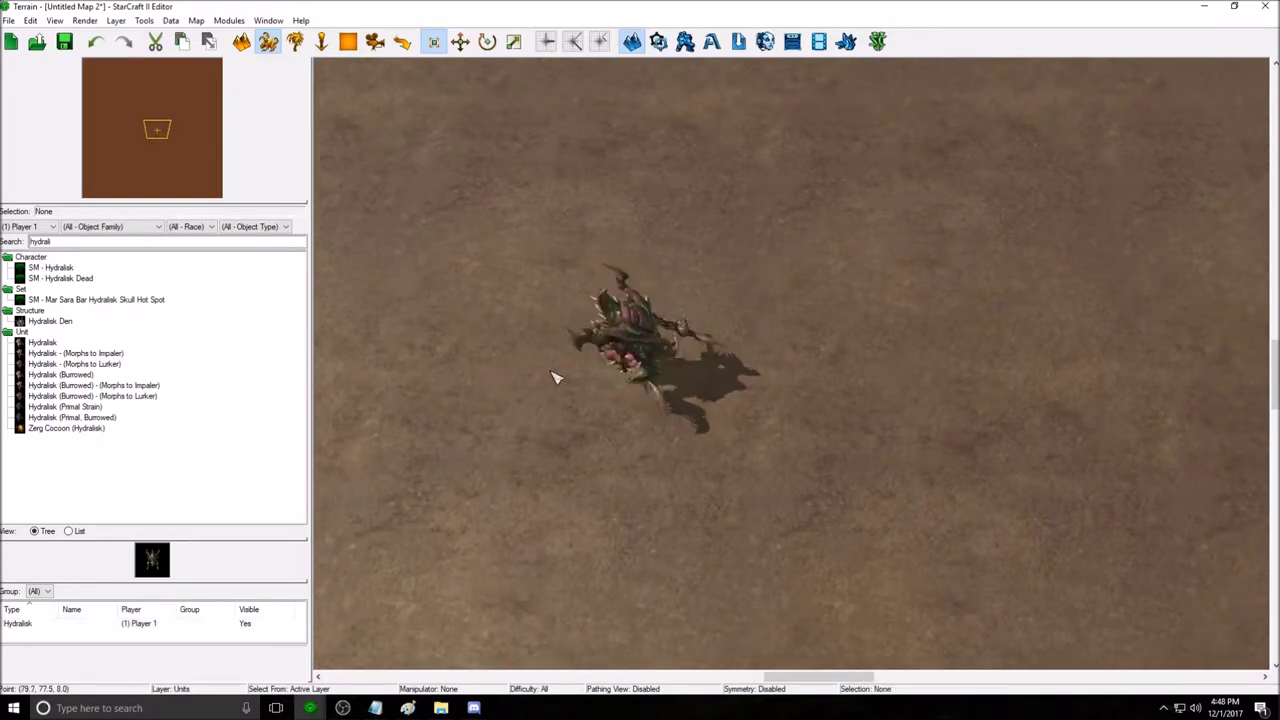
click(645, 345)
Place a second test Hydralisk, delete it, then bring the Data editor back to the front.
click(42, 342)
click(706, 425)
key(Escape)
click(718, 420)
key(Delete)
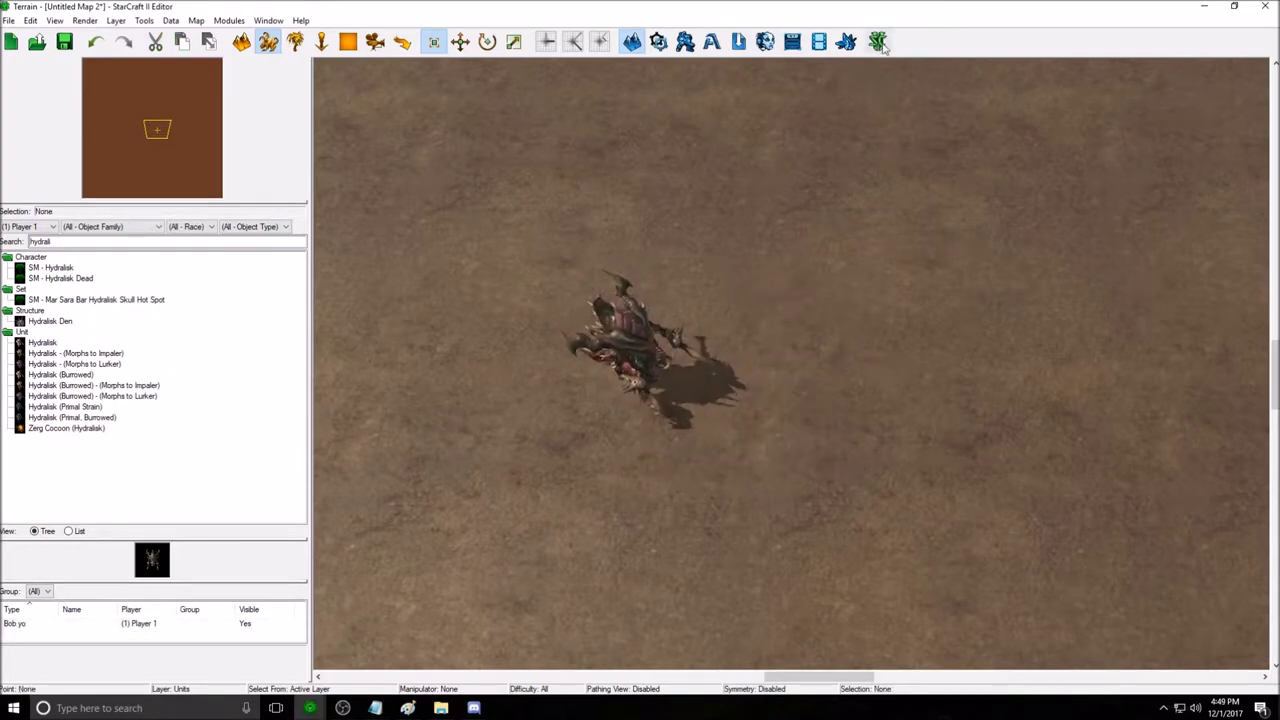
mouse_move(309, 708)
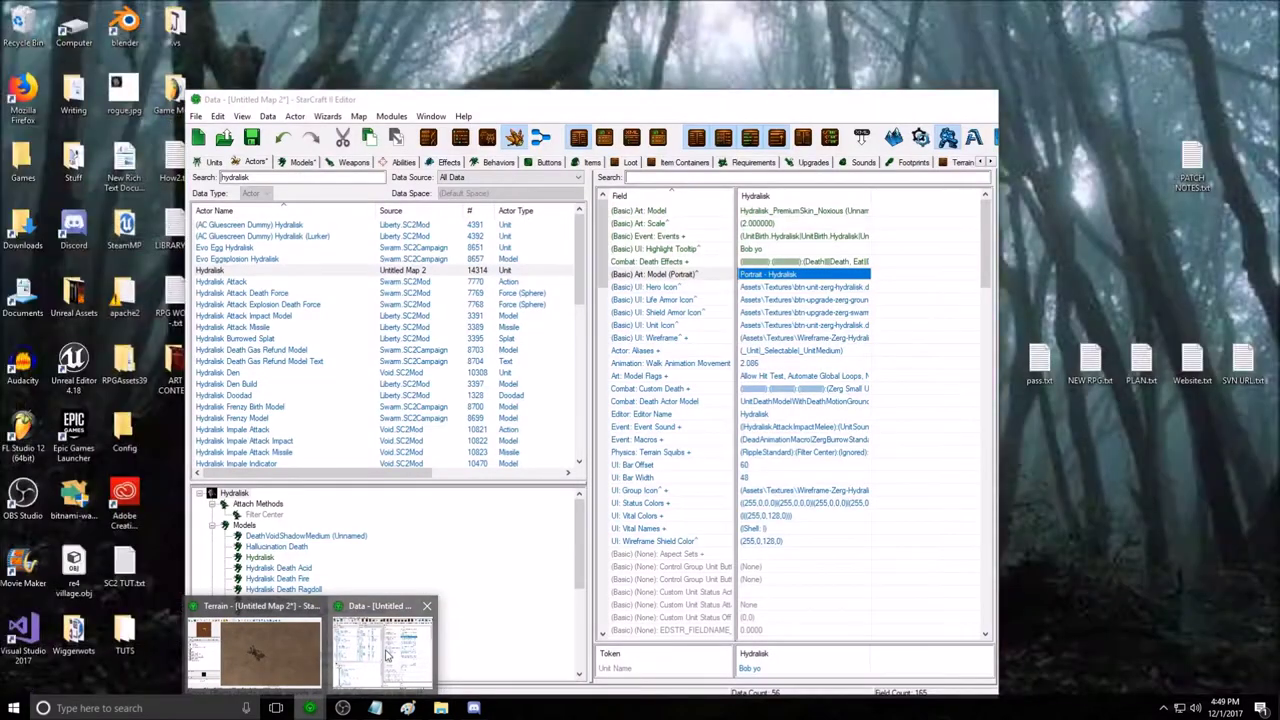
click(418, 673)
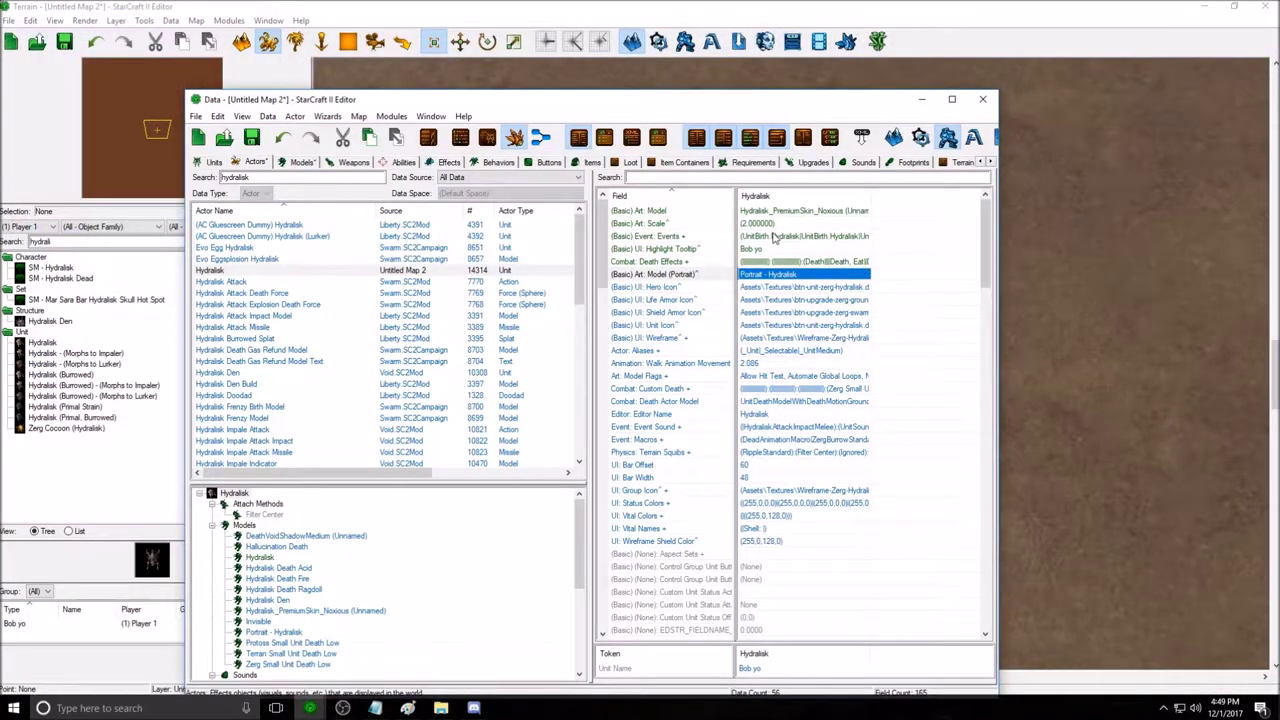
Keep the SetTintColor tint green but raise its HDR multiplier from 1.0 to 2.
click(773, 237)
double_click(773, 237)
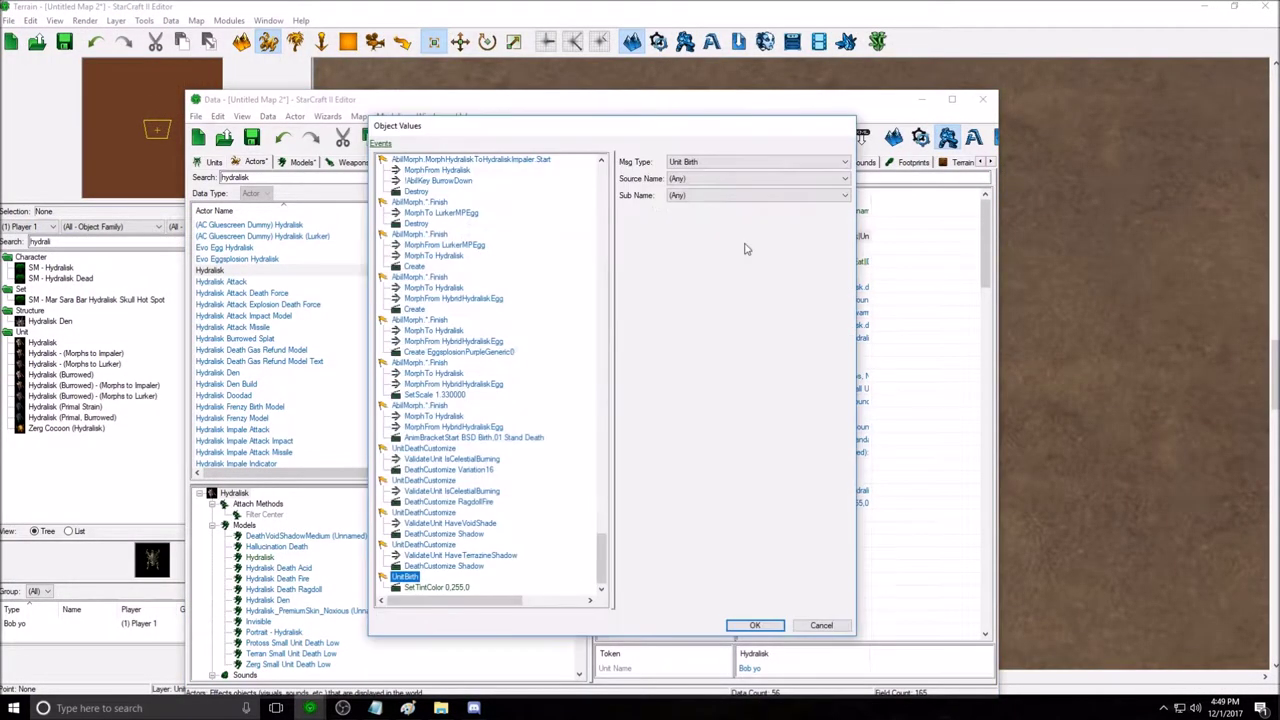
click(455, 587)
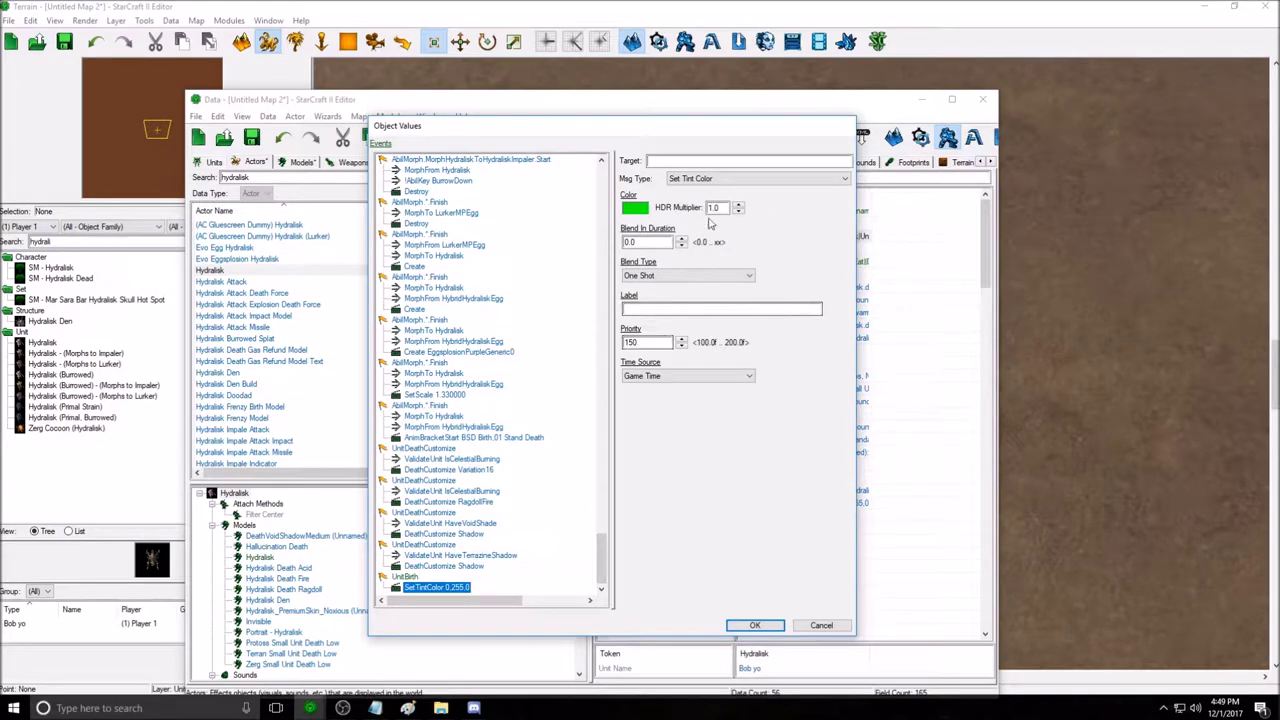
click(640, 208)
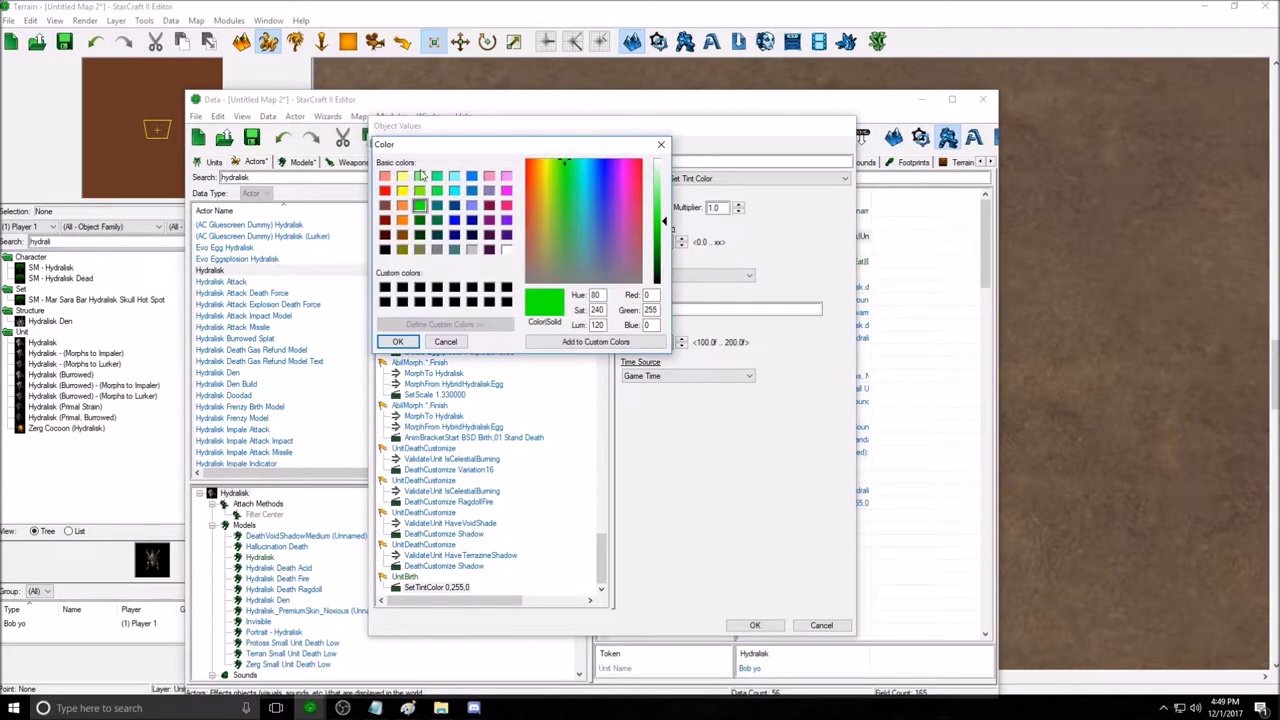
click(397, 341)
click(725, 207)
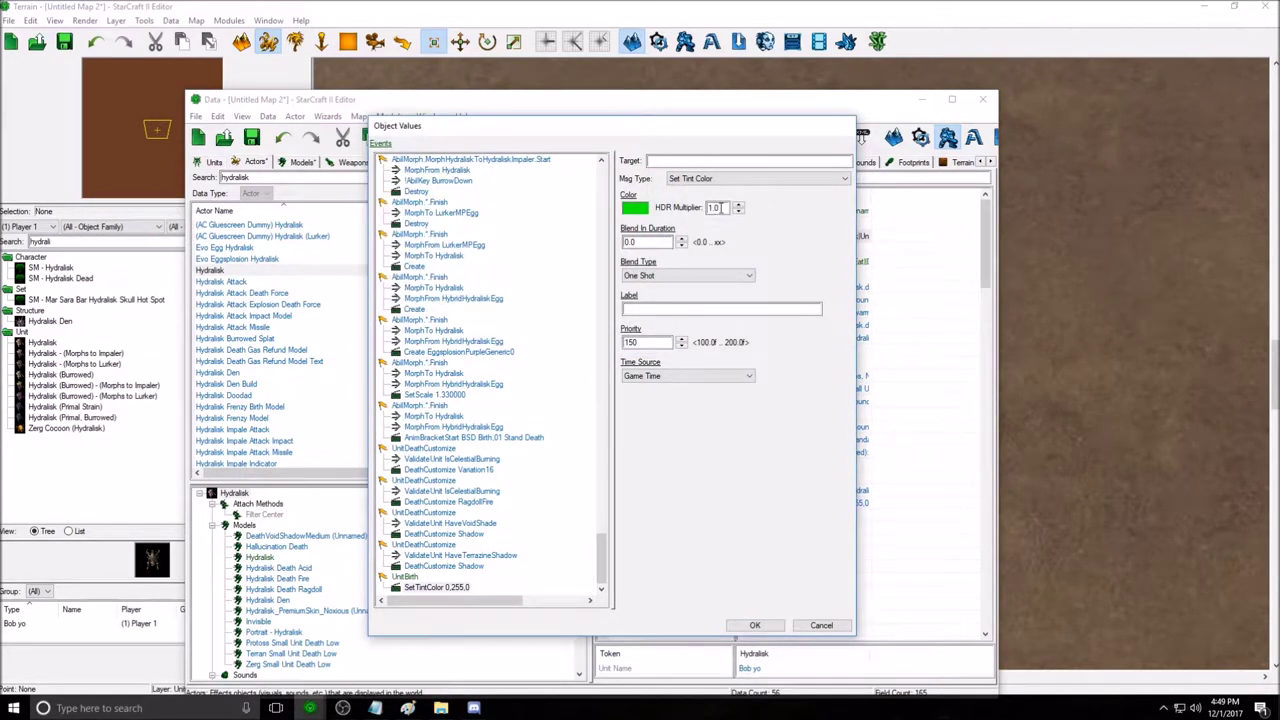
double_click(725, 207)
text(10)
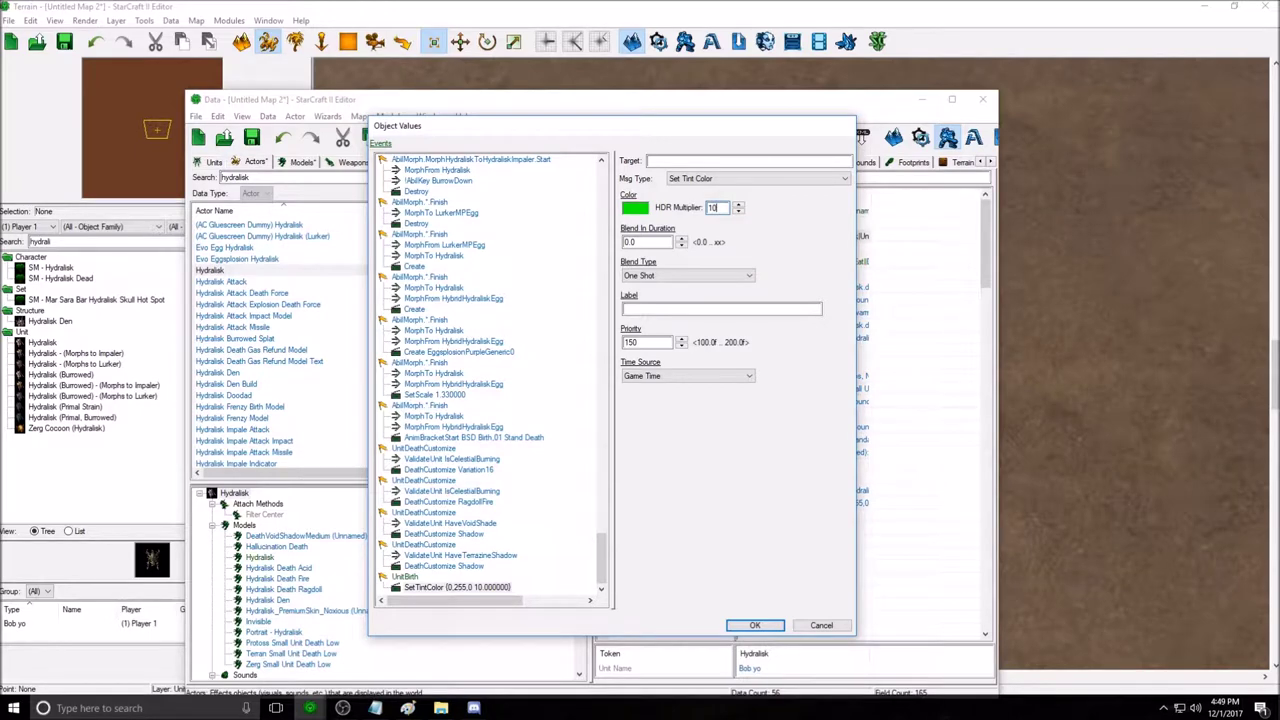
key(BackSpace)
key(BackSpace)
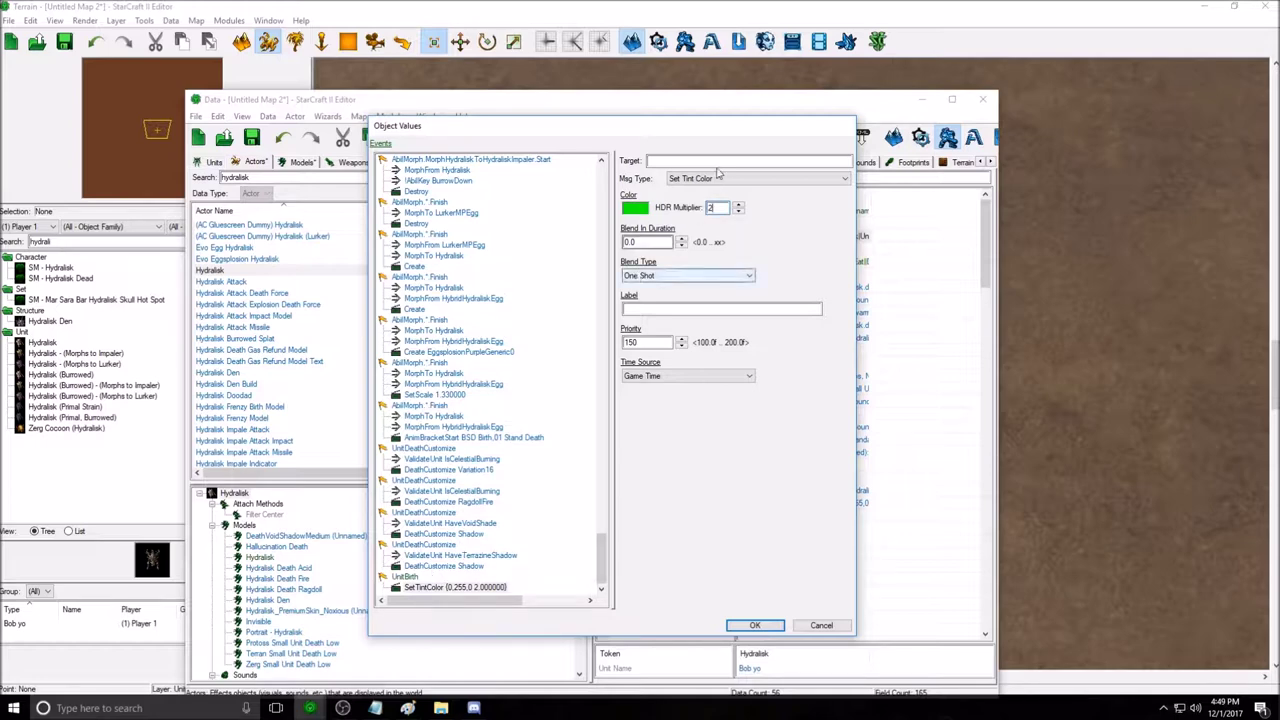
click(412, 580)
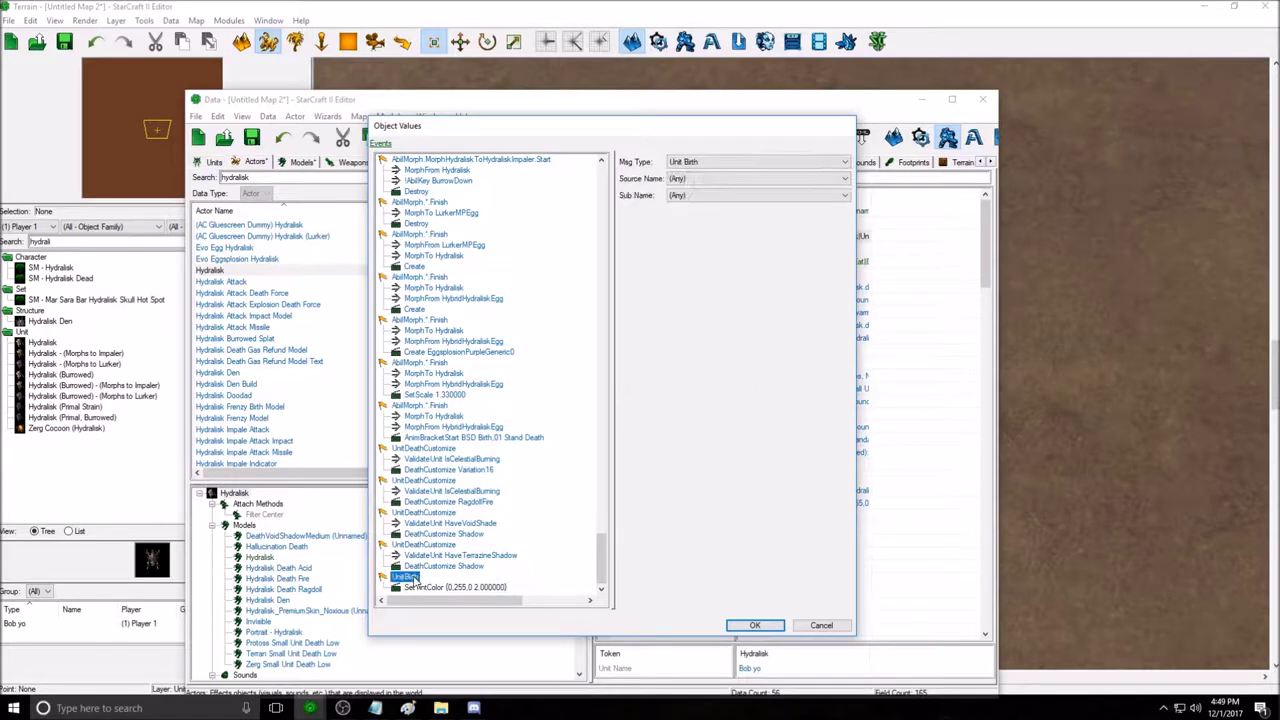
Duplicate the UnitBirth event and change the copy's action to Set Opacity.
right_click(412, 580)
key(Escape)
key(ctrl+v)
click(430, 588)
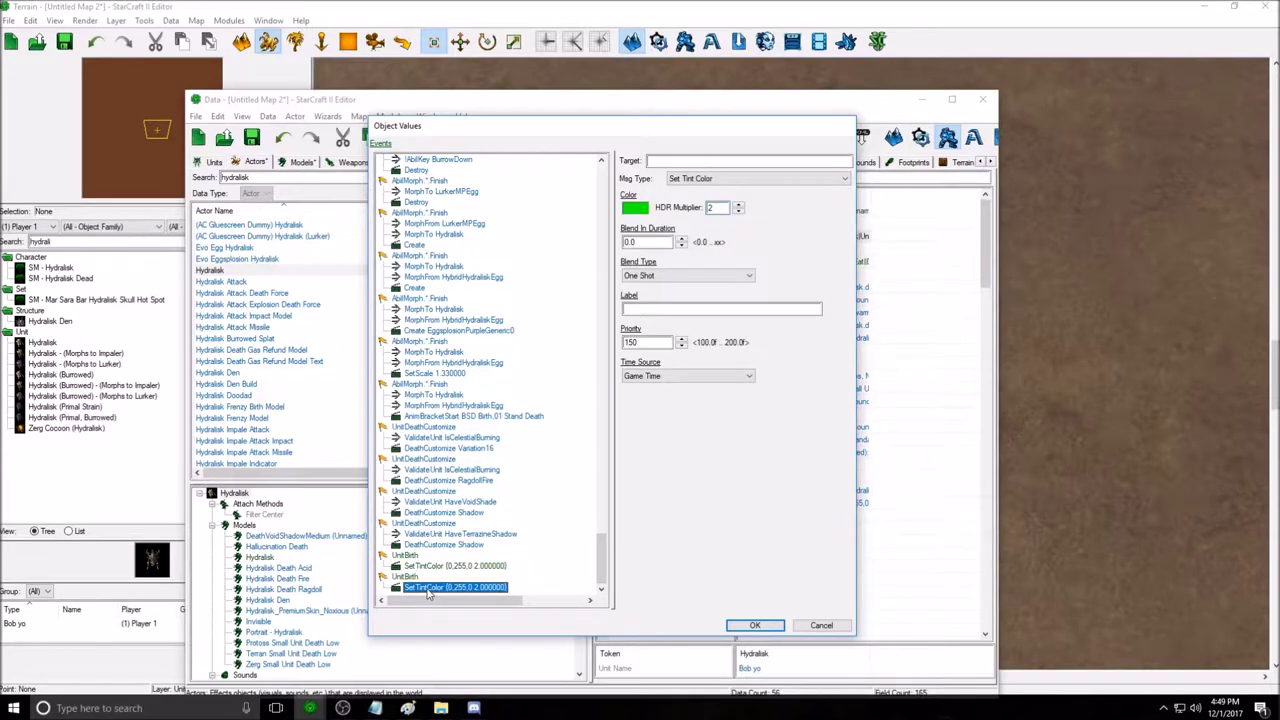
click(710, 179)
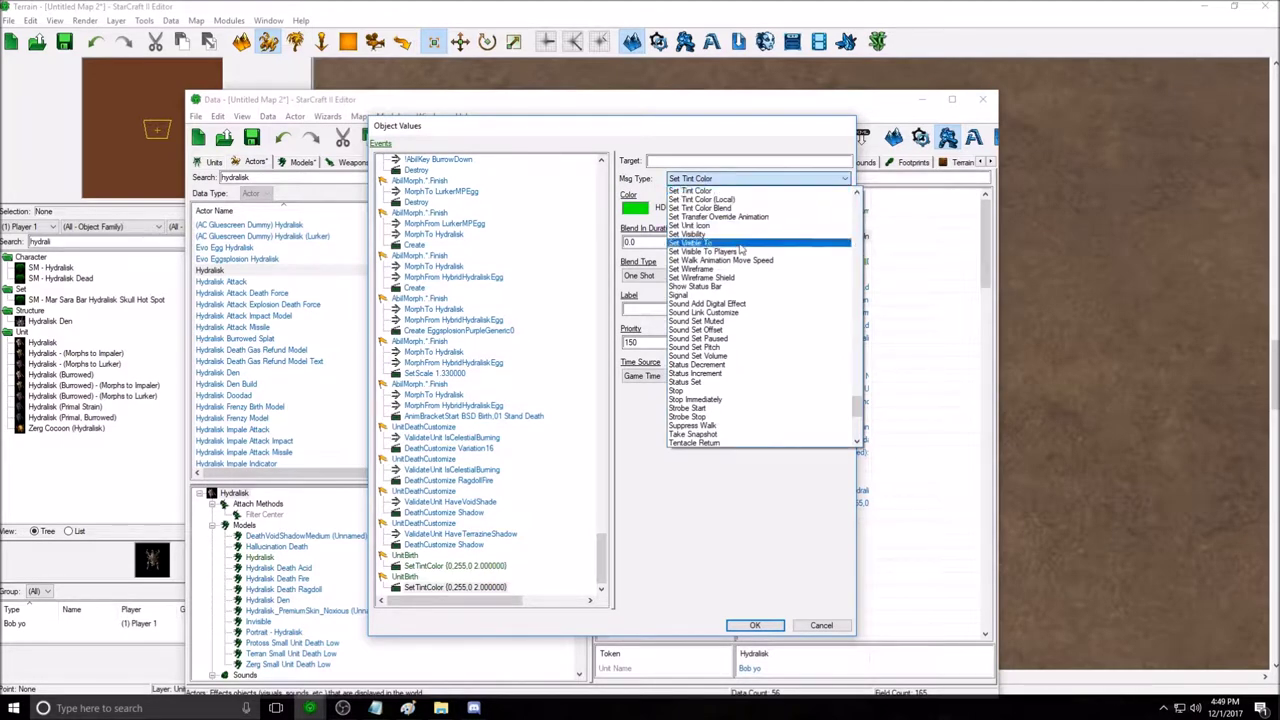
scroll(740, 250, up, 8)
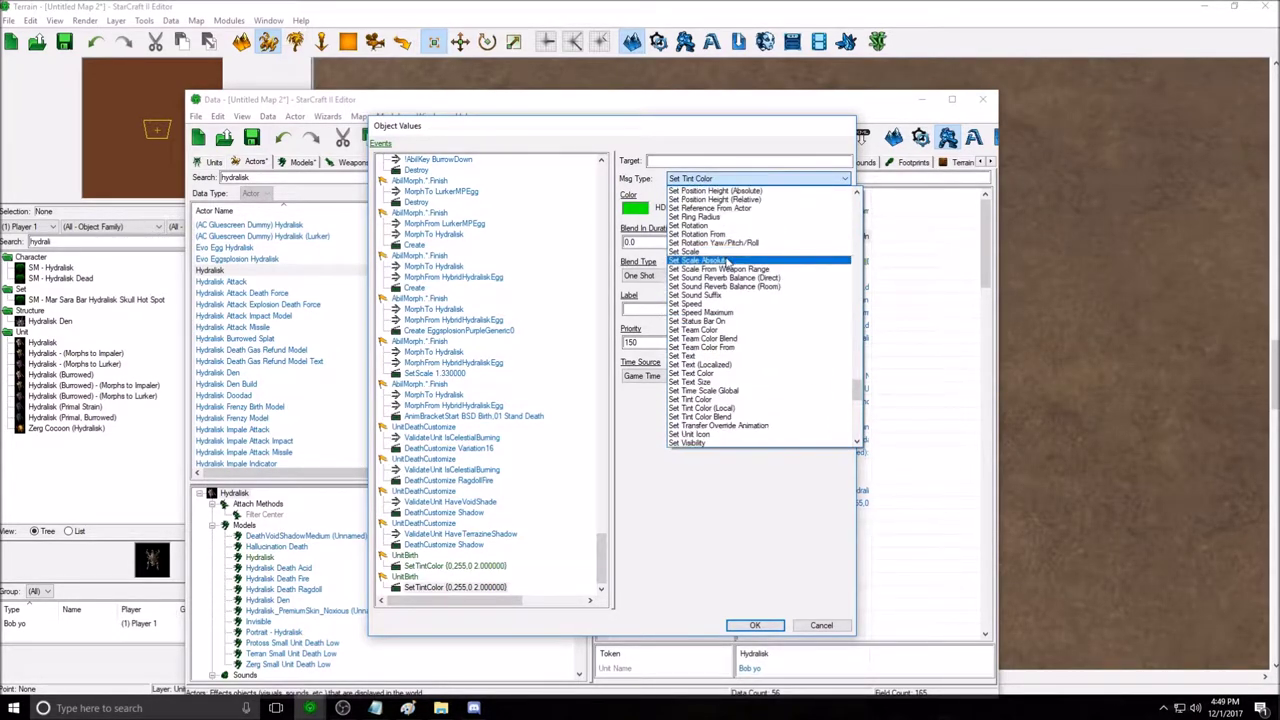
scroll(728, 262, up, 3)
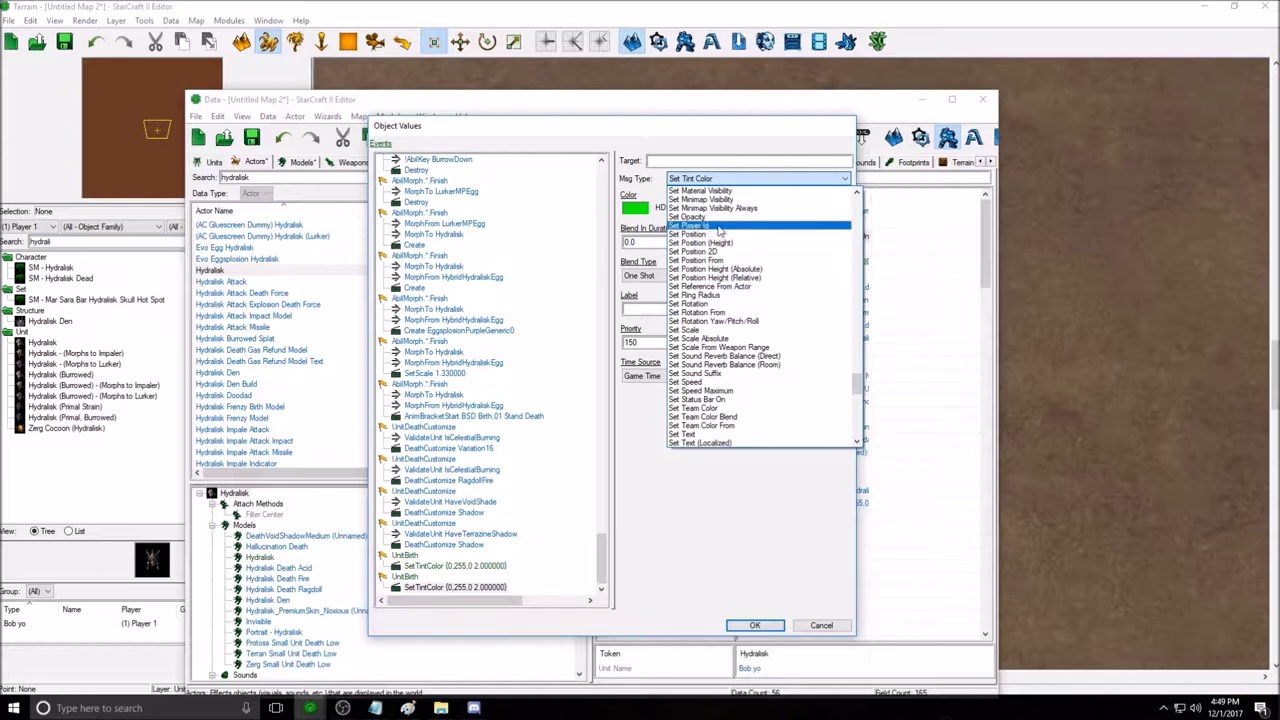
click(715, 220)
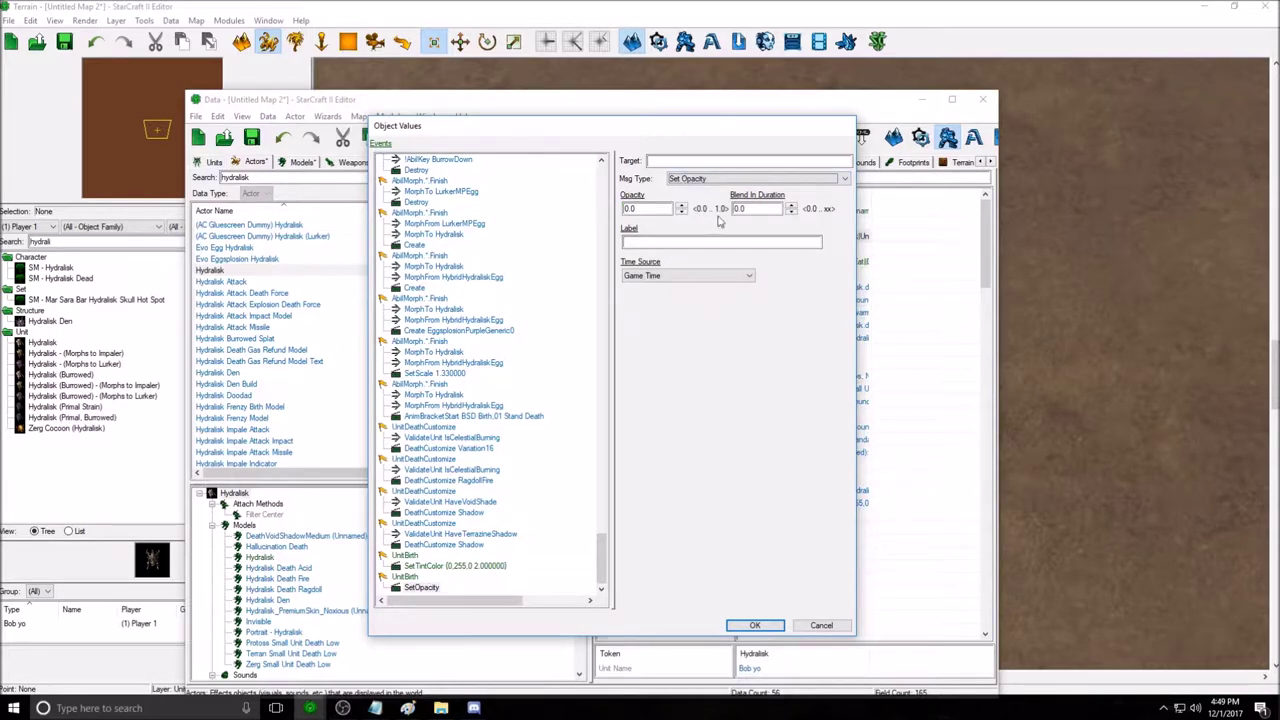
Set the opacity value to 0.5 and confirm the event list.
click(645, 208)
key(BackSpace)
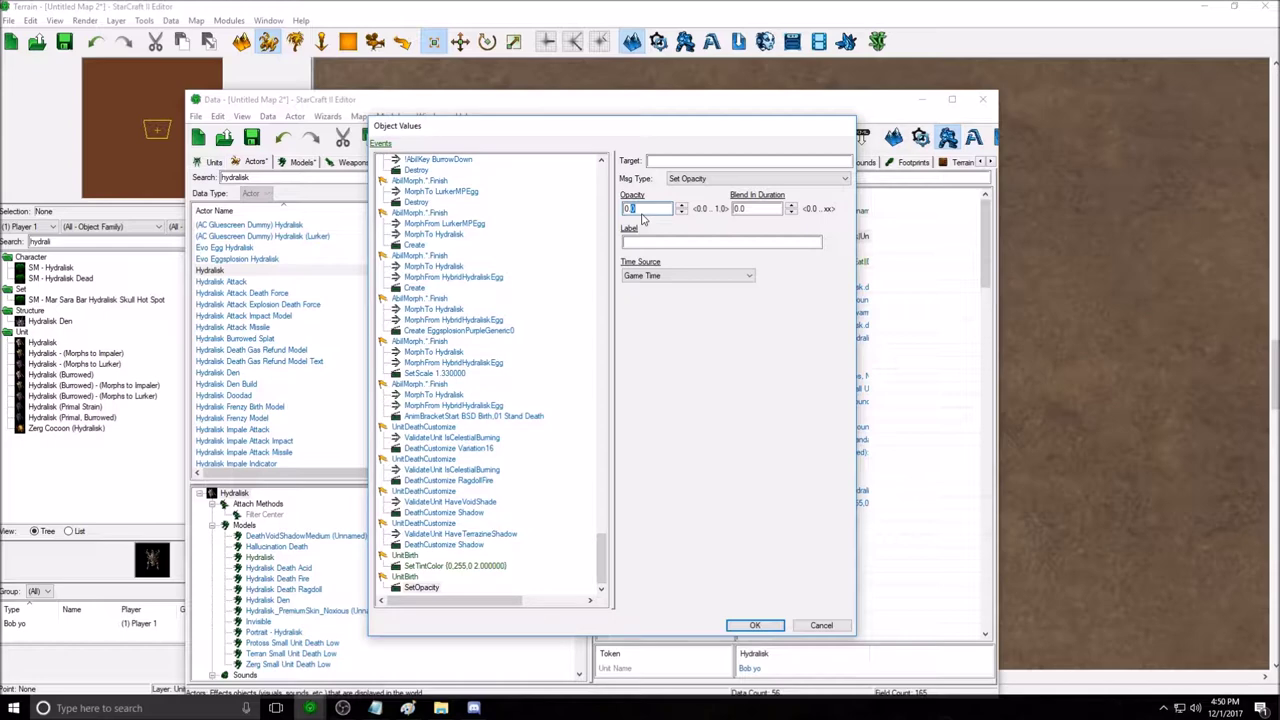
text(1)
drag(645, 208, 617, 208)
text(0.5)
click(752, 630)
click(754, 626)
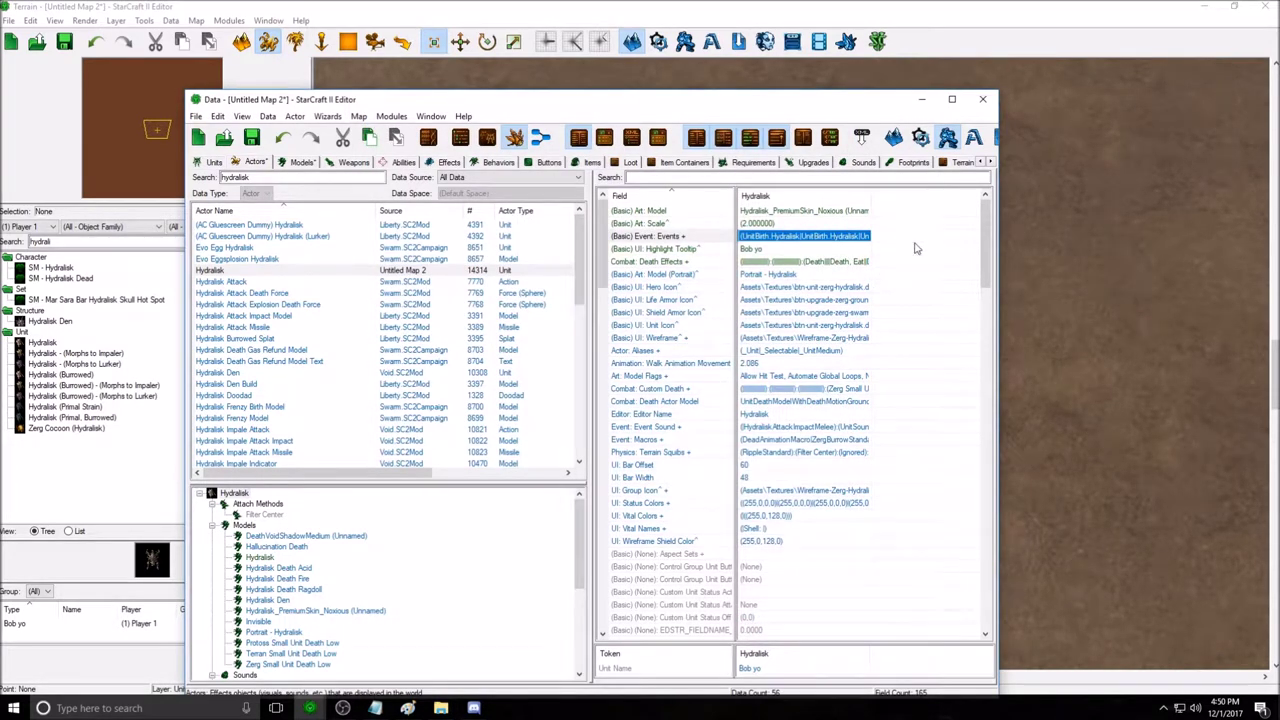
Inspect the Unit Name token without changes, then open the Highlight Tooltip text for editing.
mouse_move(985, 225)
mouse_down()
mouse_move(977, 567)
mouse_move(983, 225)
mouse_up()
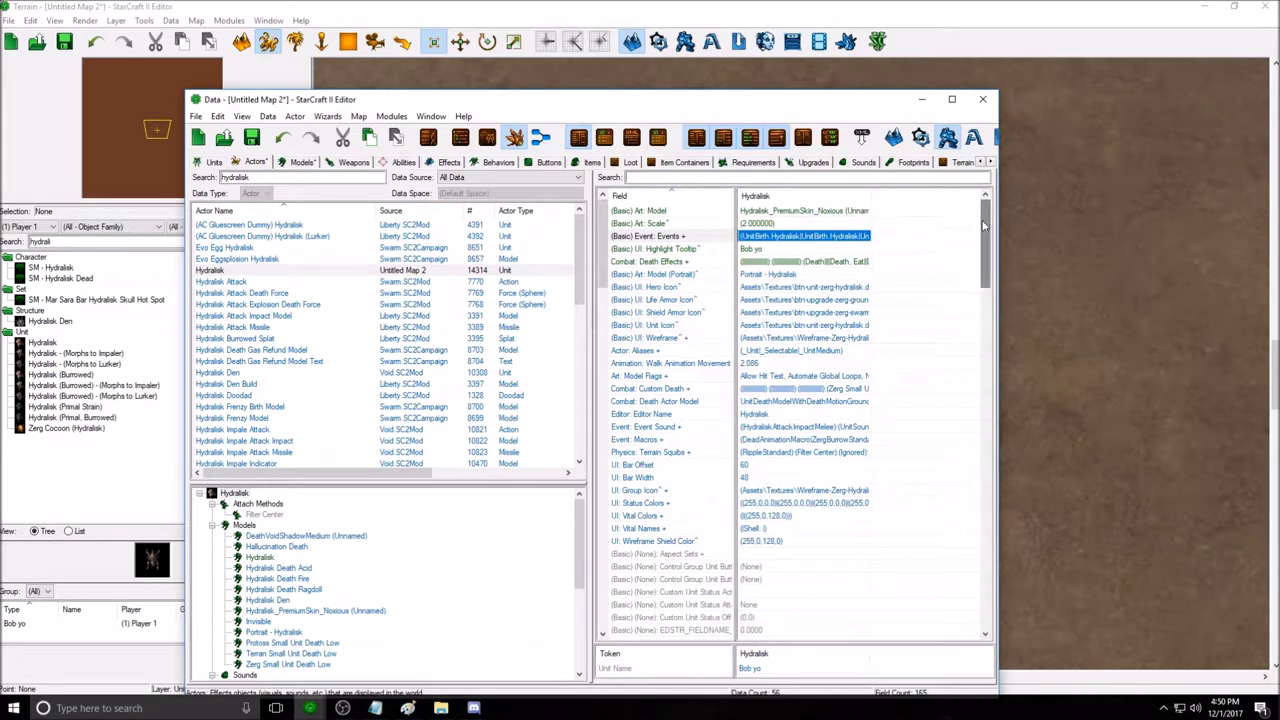
click(764, 670)
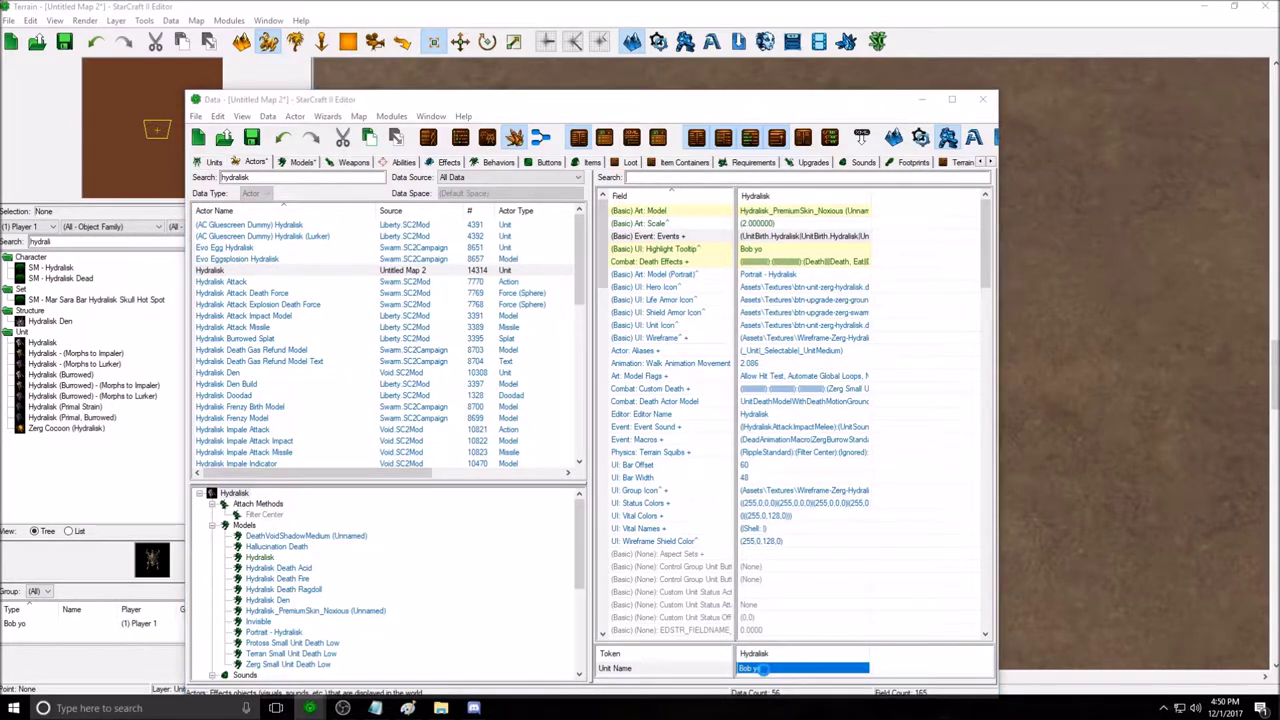
double_click(766, 672)
scroll(100, 122, up, 3)
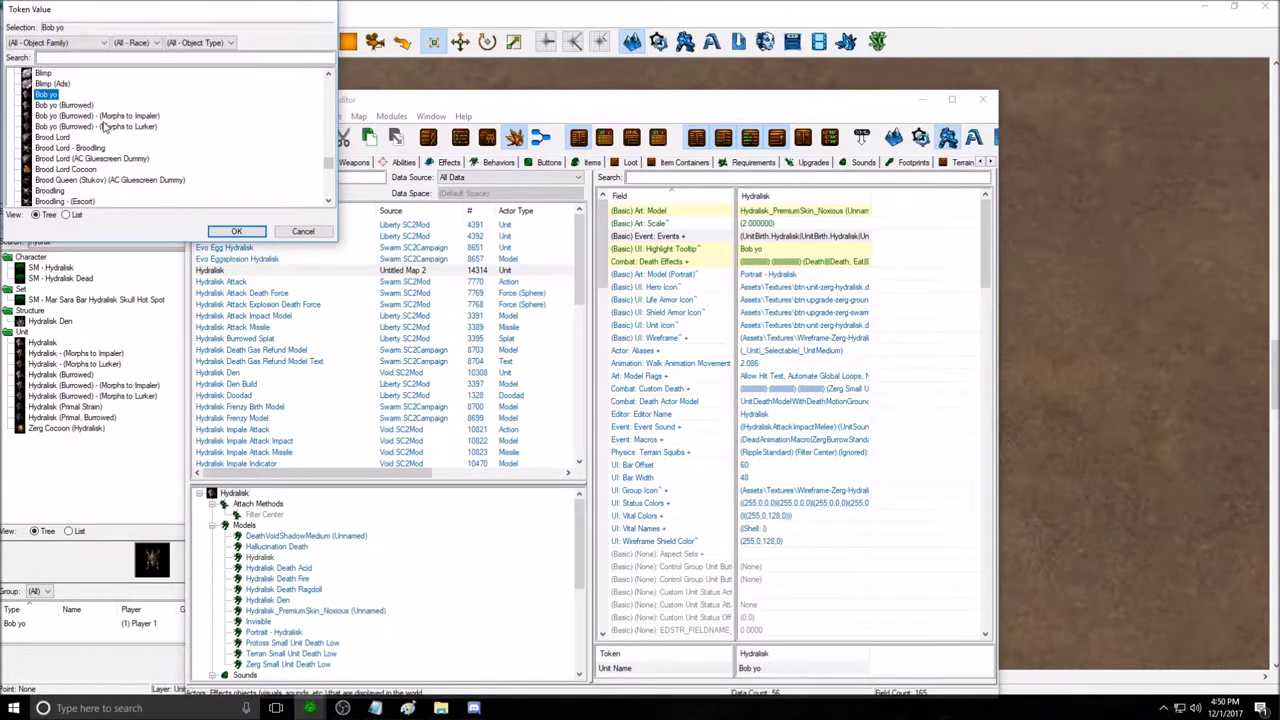
click(302, 234)
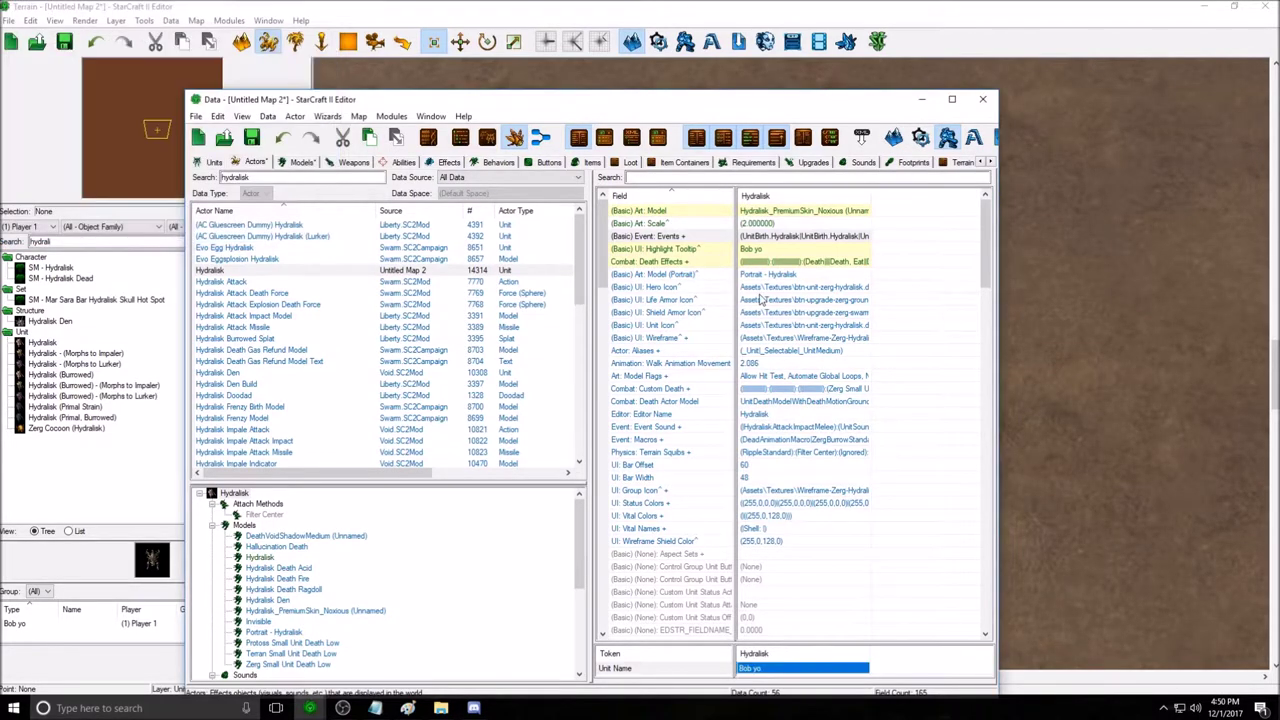
click(755, 250)
double_click(755, 250)
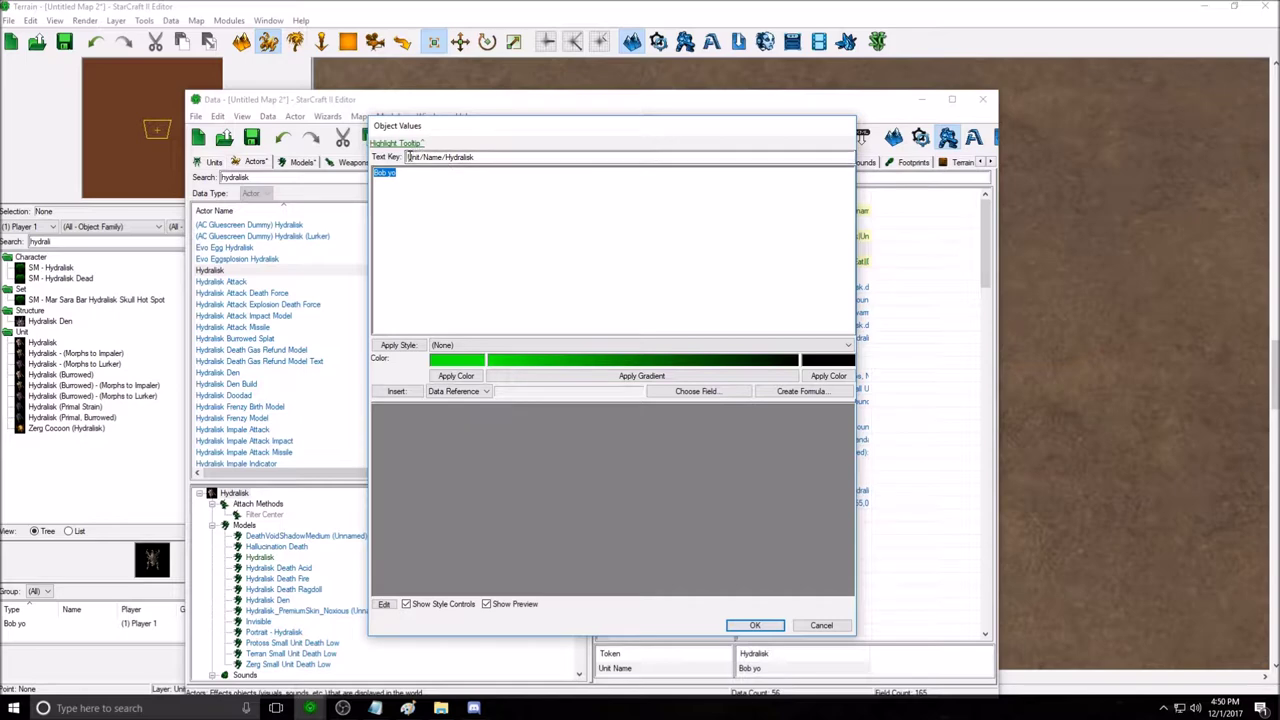
Replace the Highlight Tooltip text with 'Hydralisk' and confirm it.
drag(514, 129, 409, 129)
text(Hydralisk)
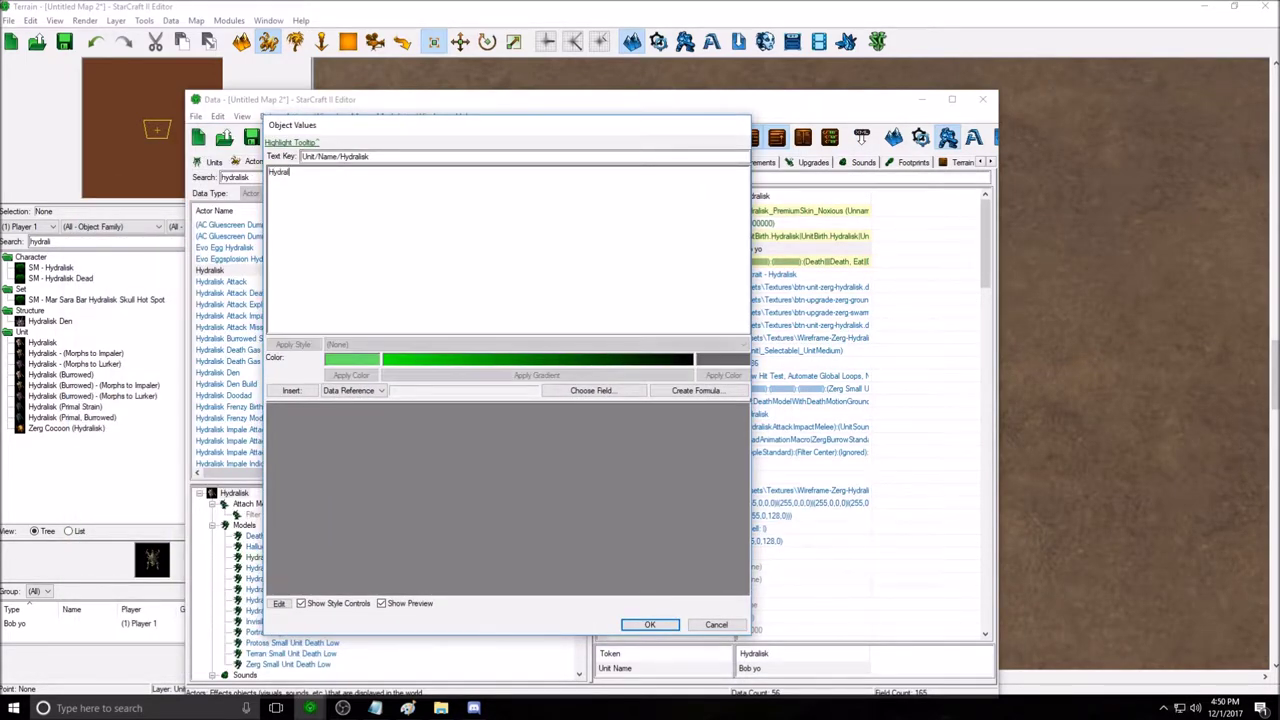
click(640, 625)
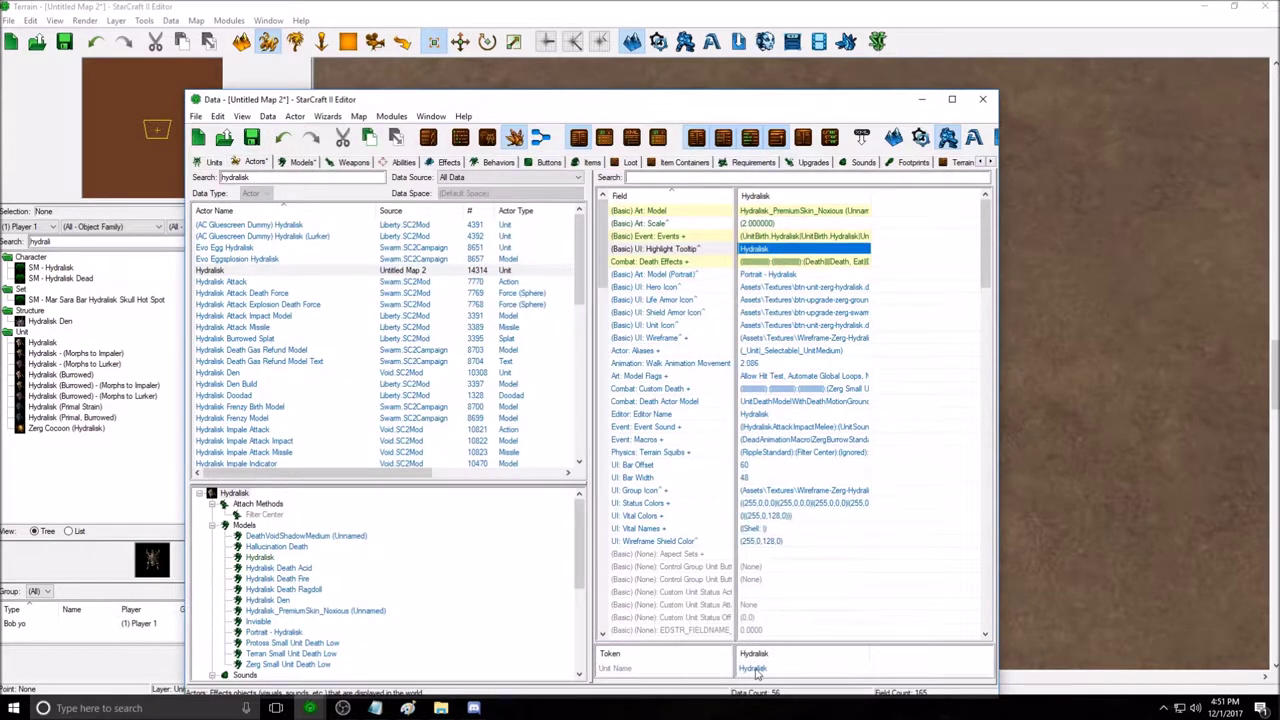
Review the Unit Name token choices without changing them, then move the Data window to reveal the map.
click(767, 669)
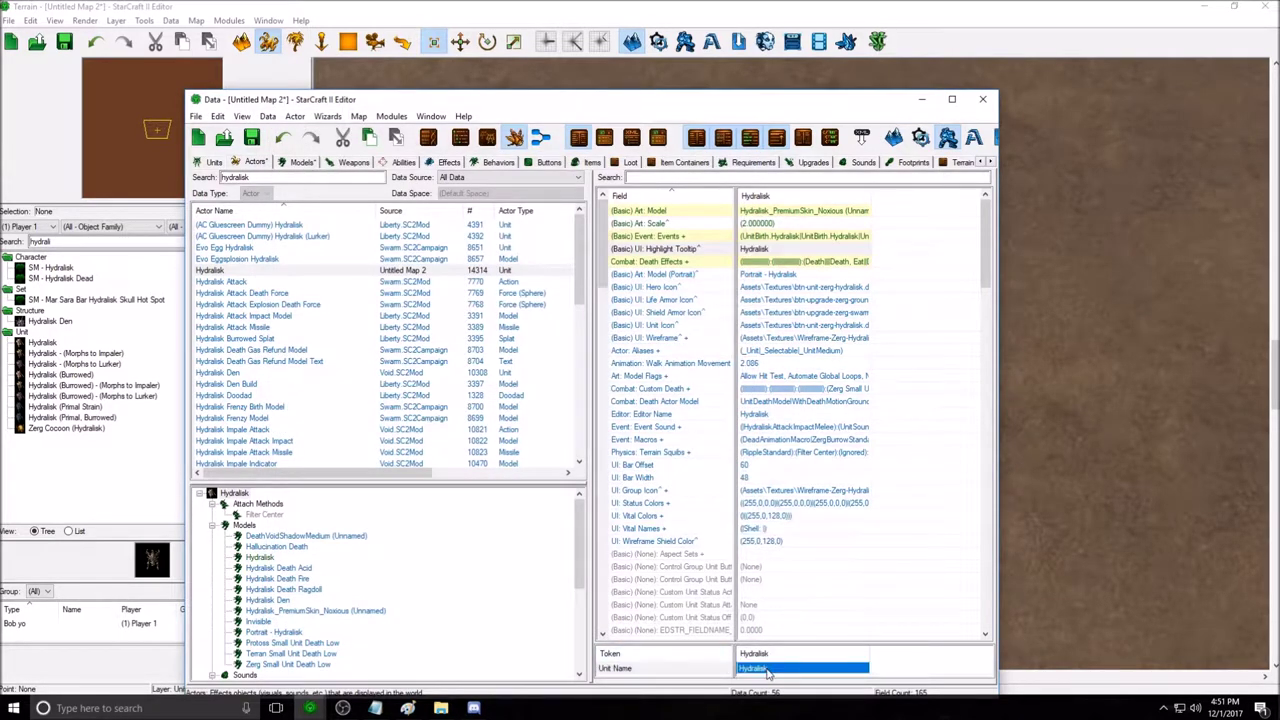
double_click(767, 669)
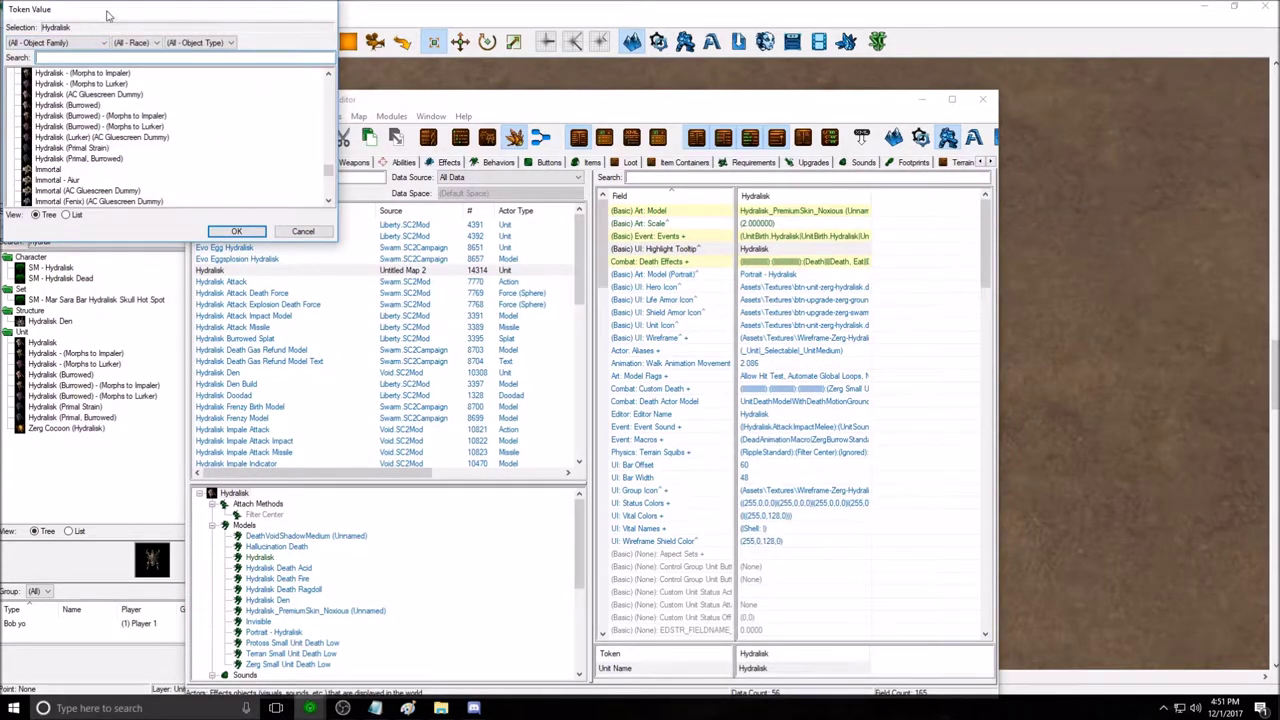
drag(108, 15, 460, 181)
click(651, 397)
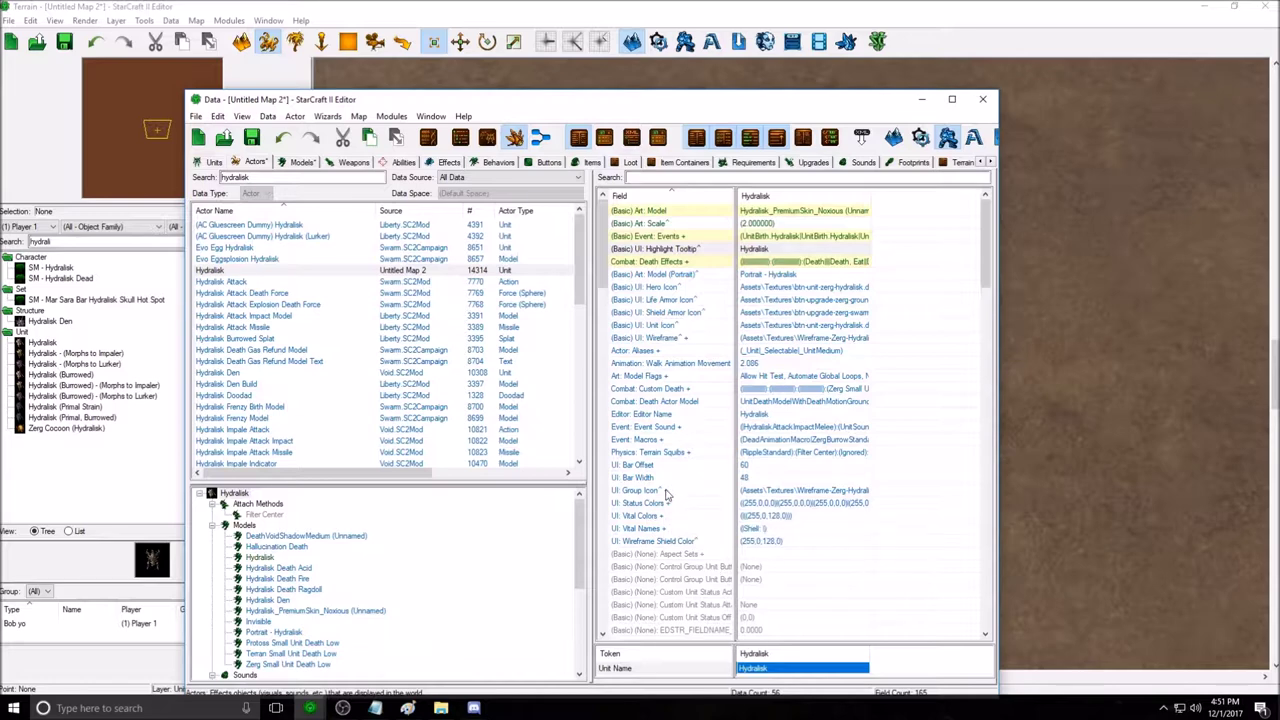
click(757, 668)
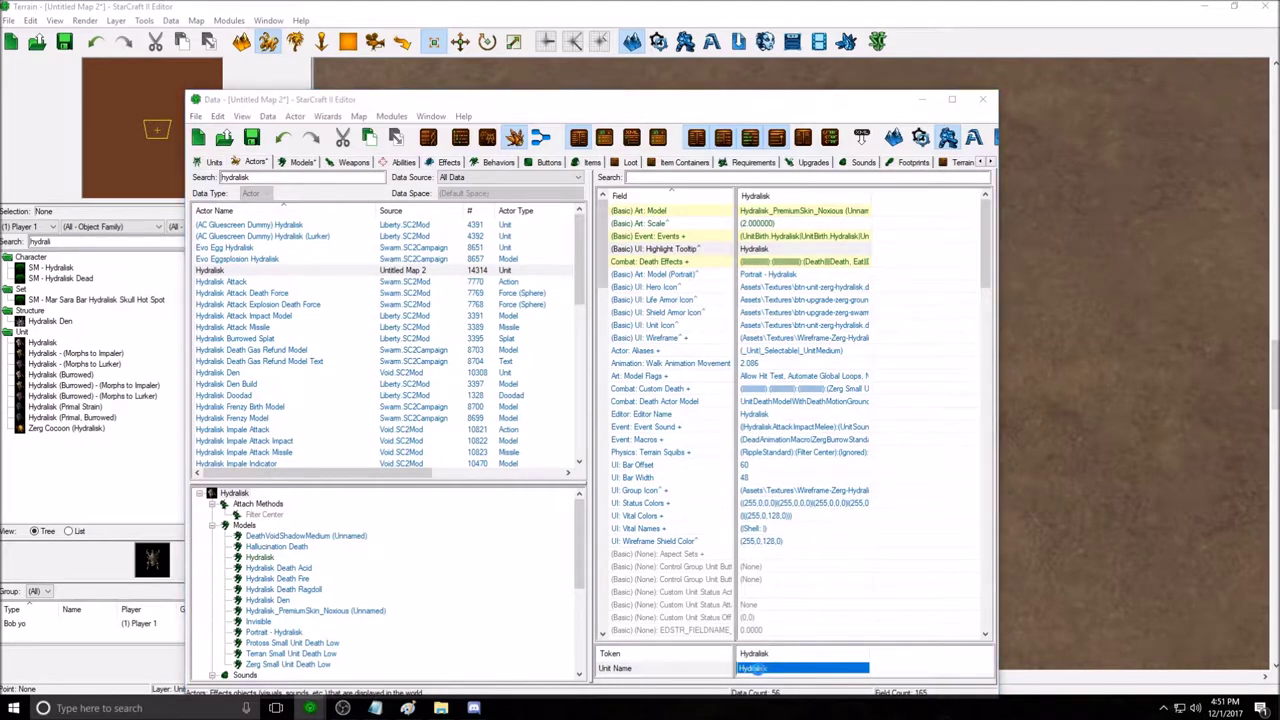
double_click(757, 668)
click(409, 222)
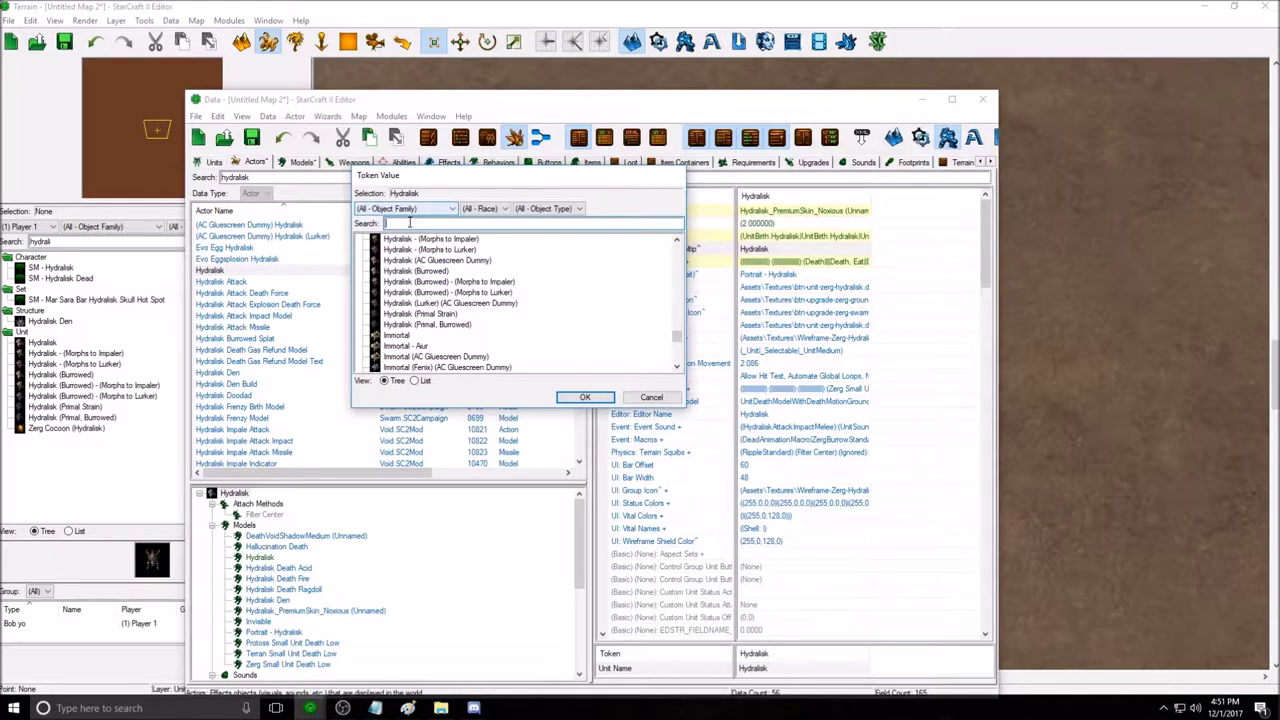
click(645, 397)
drag(878, 100, 745, 528)
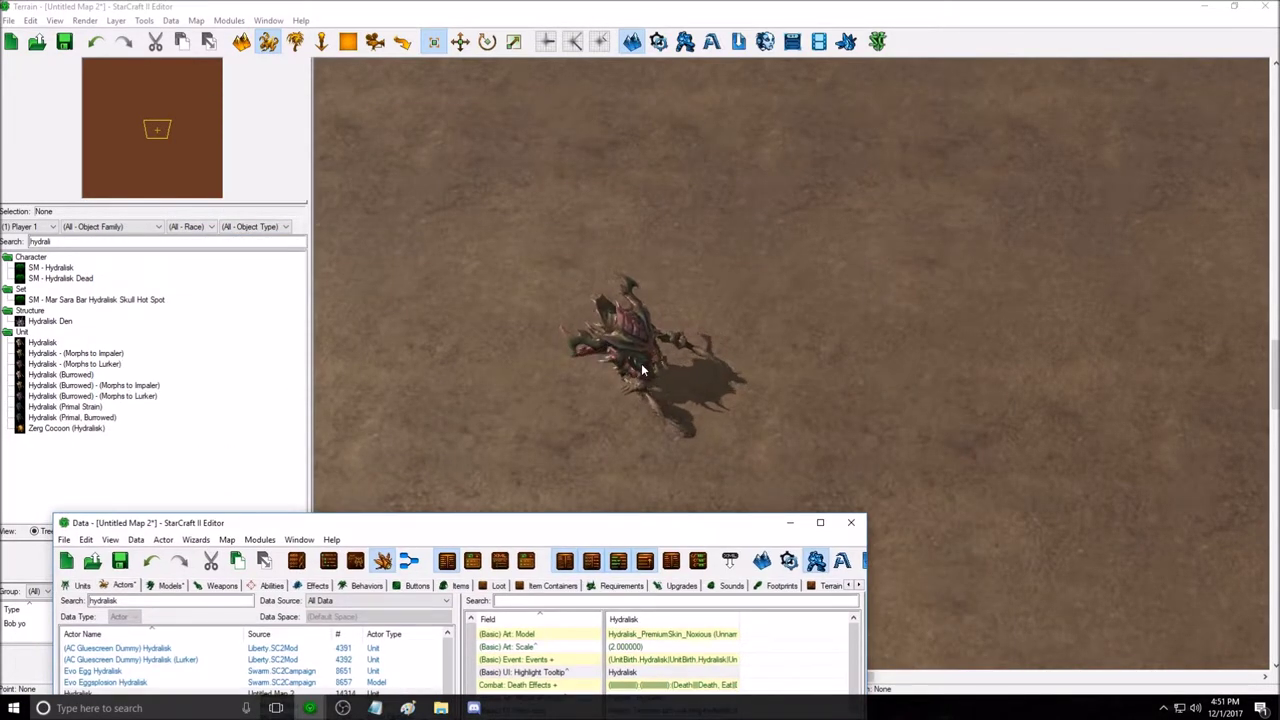
drag(600, 524, 783, 86)
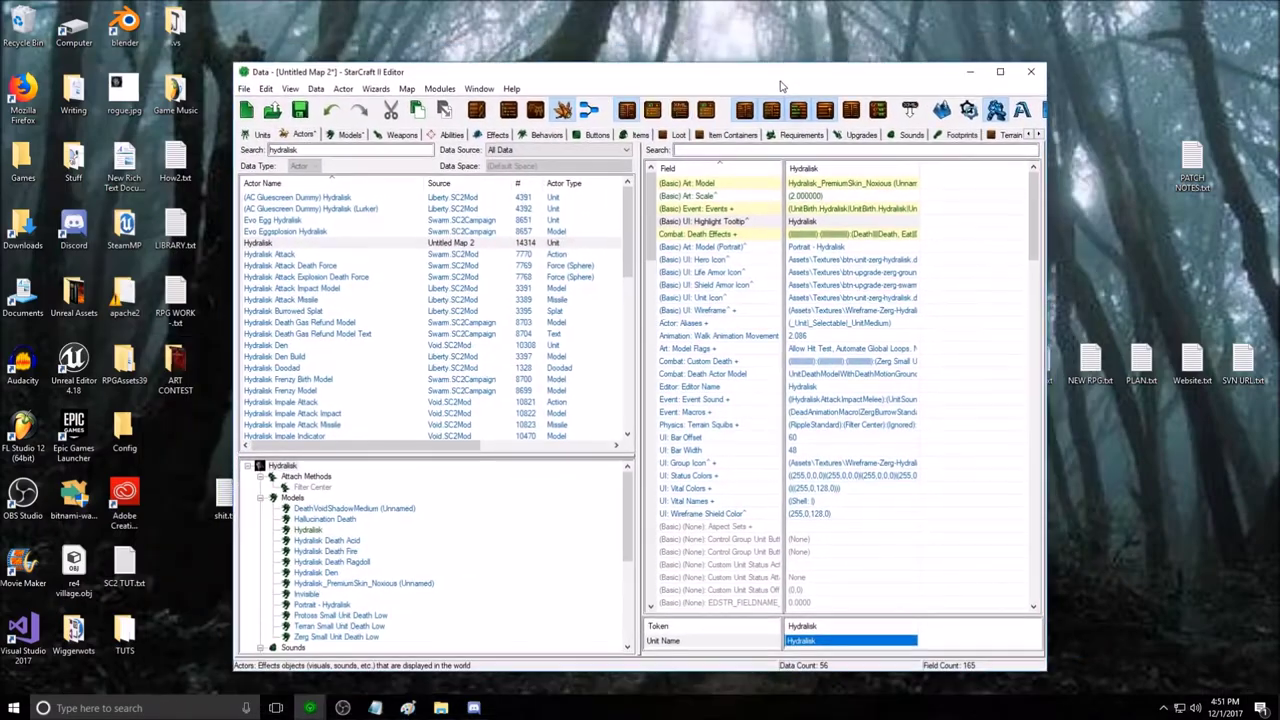
click(311, 708)
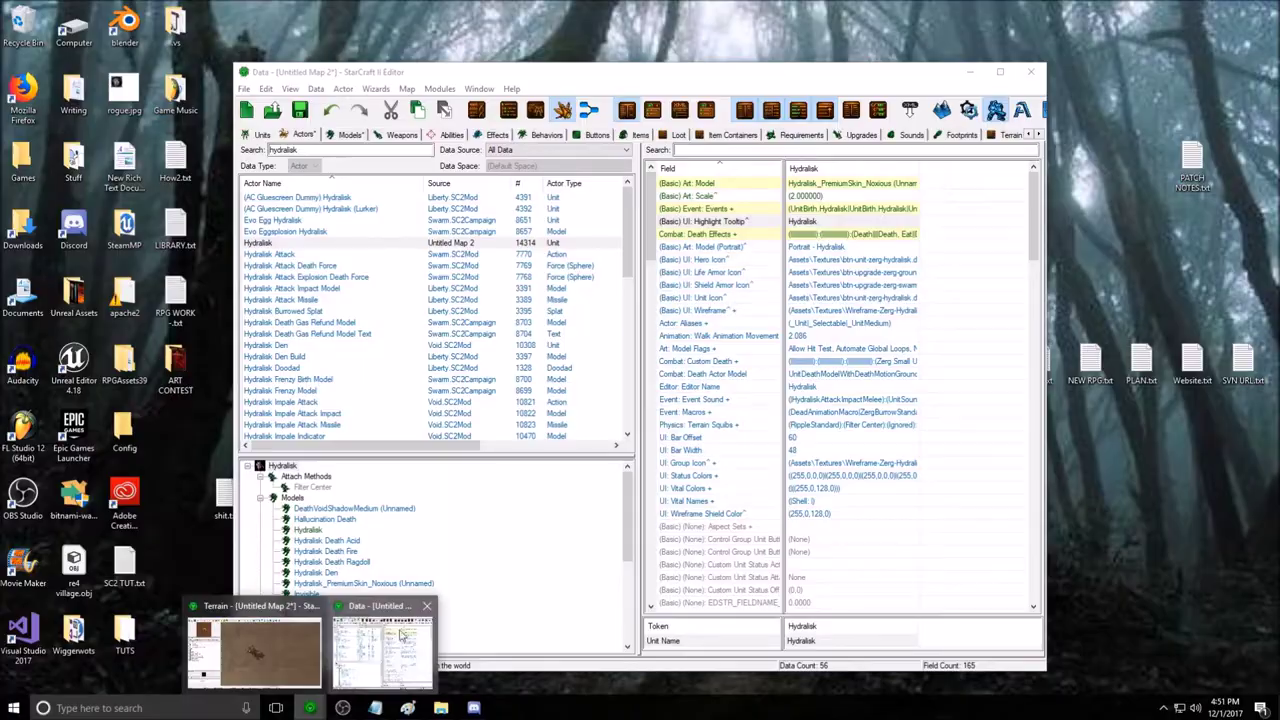
click(402, 635)
mouse_move(311, 708)
click(383, 650)
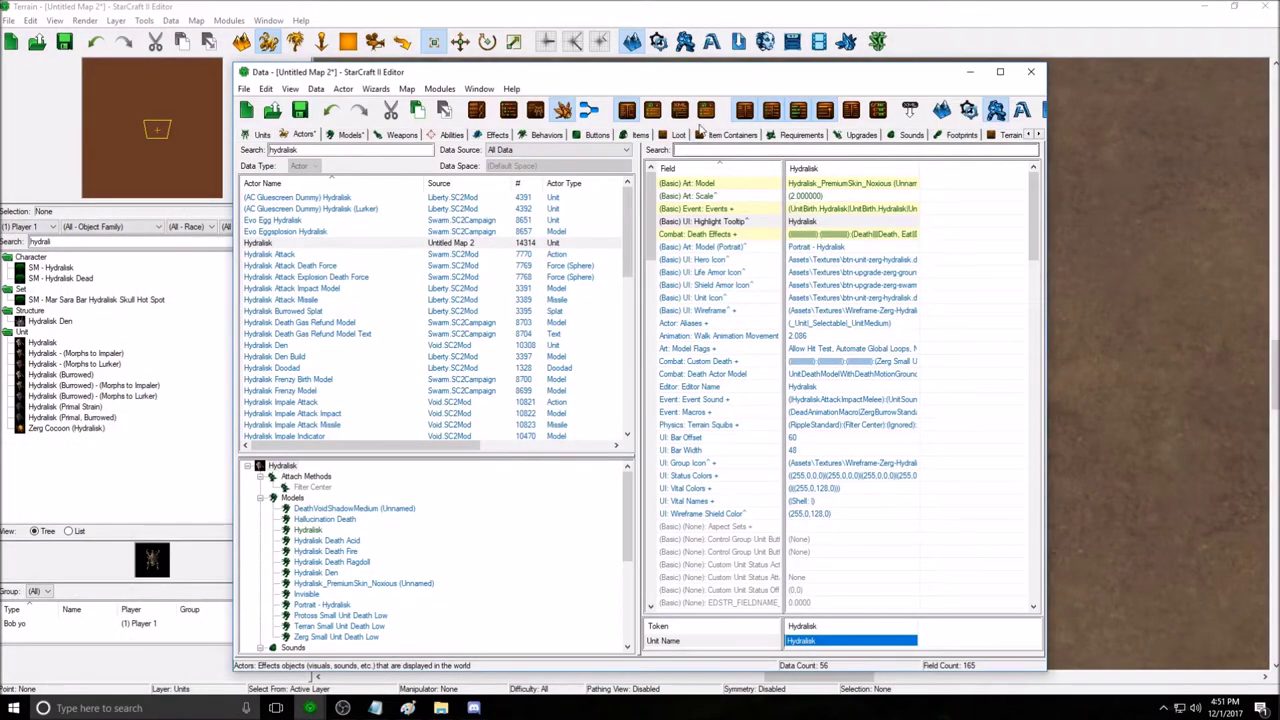
drag(732, 75, 787, 40)
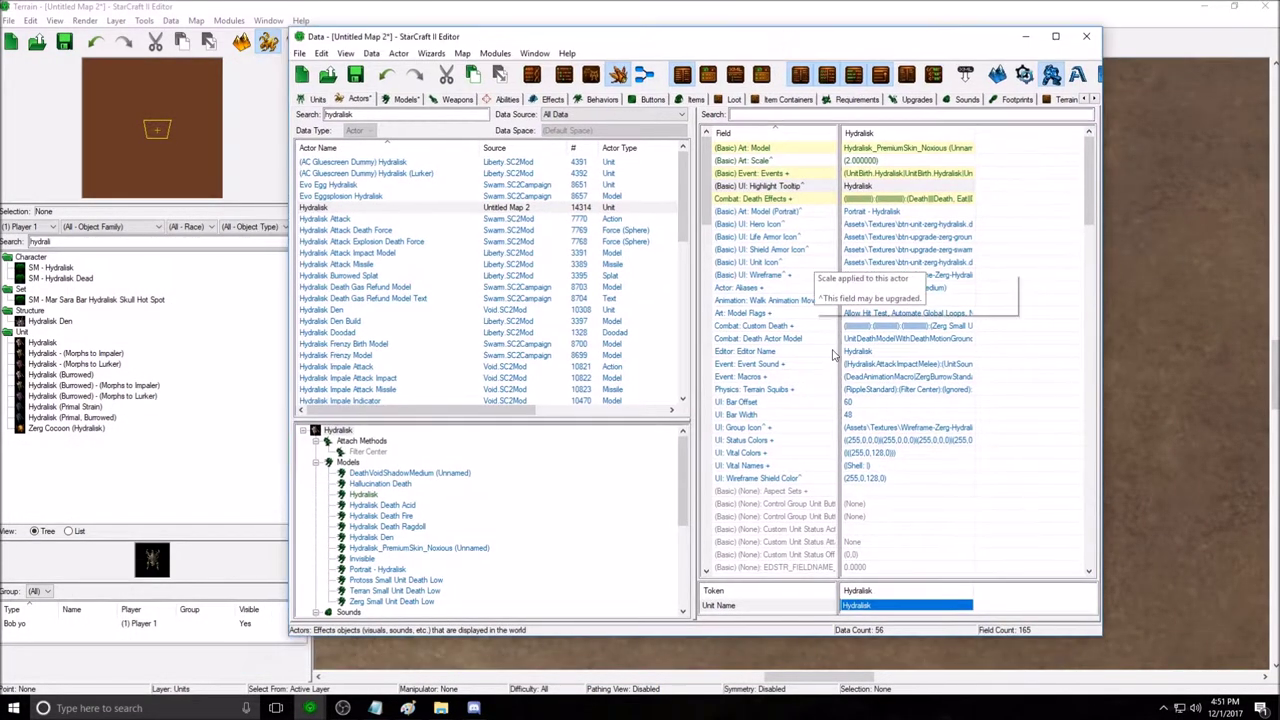
double_click(858, 608)
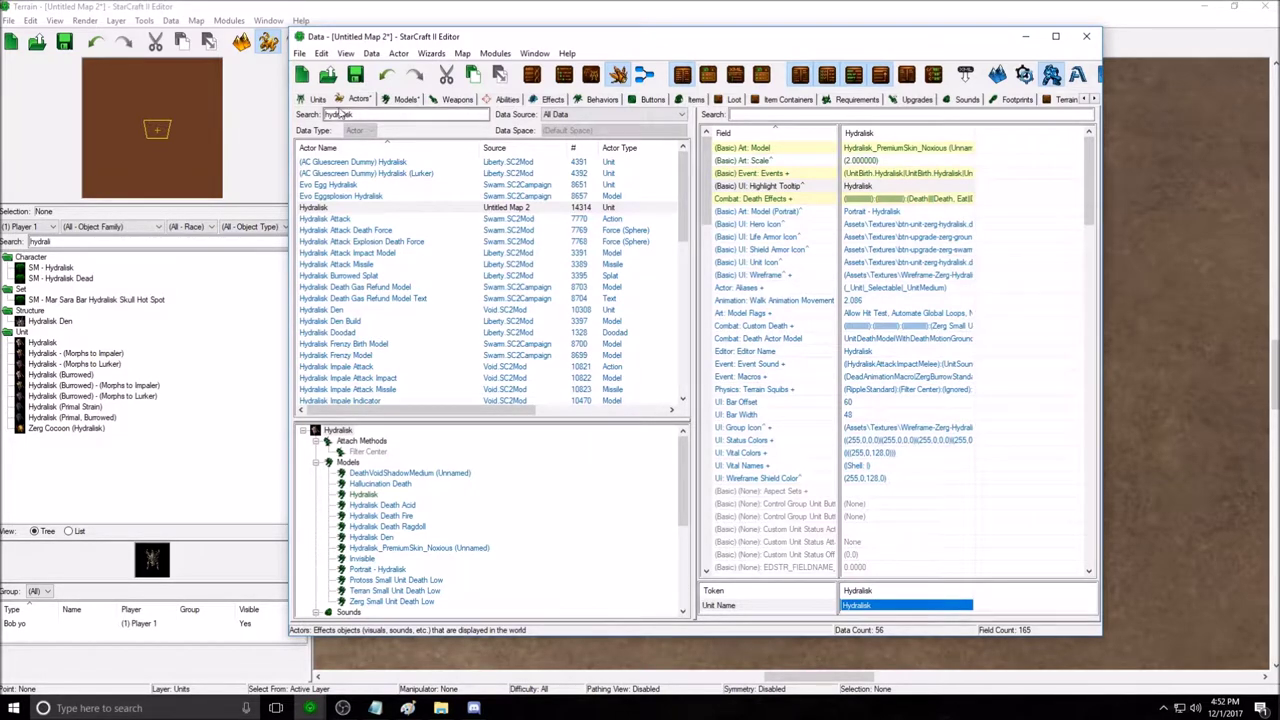
Switch to the Units data list and select the first Hydralisk entry.
click(315, 101)
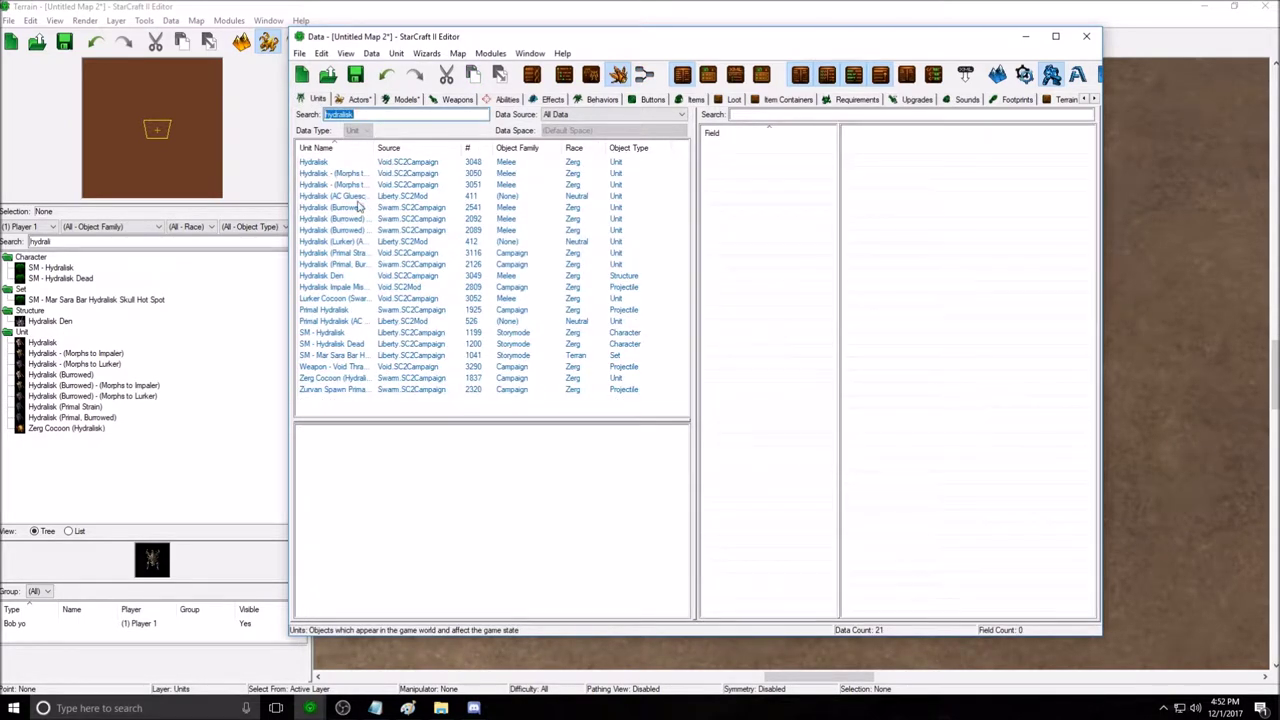
click(330, 164)
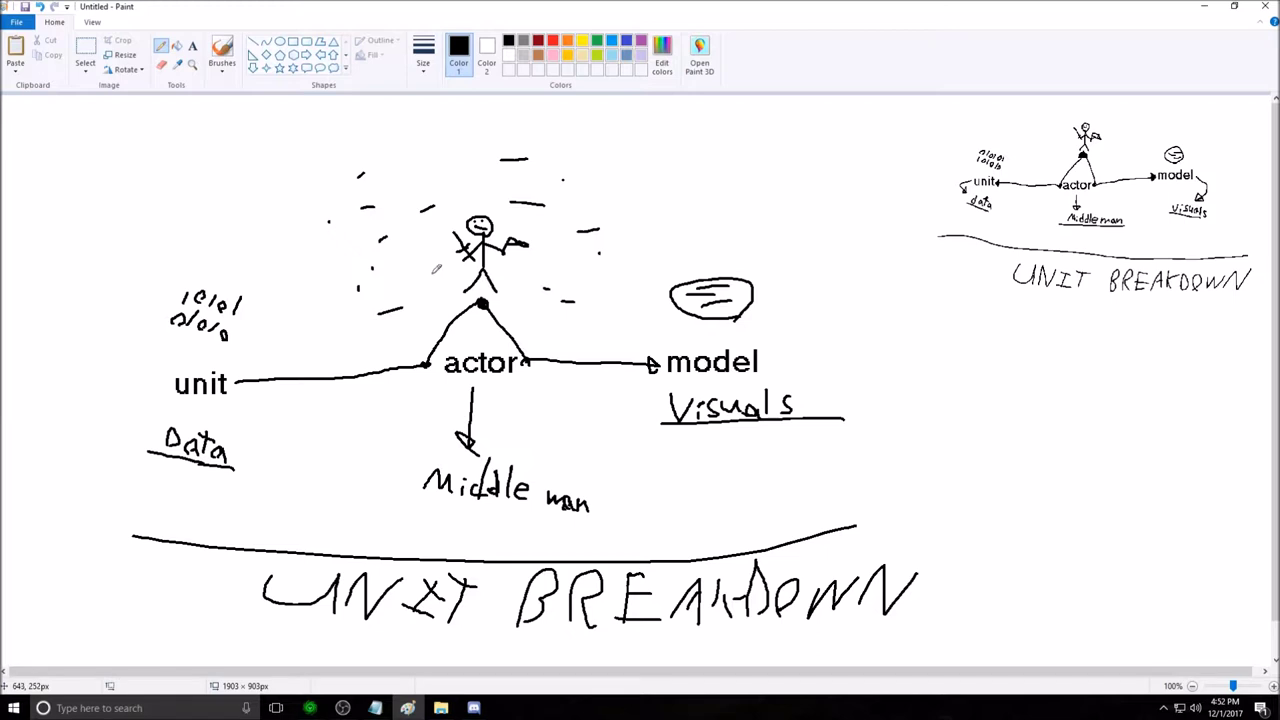
Draw a pencil circle around the 'actor' stick figure in the Unit Breakdown diagram.
mouse_move(495, 298)
mouse_down()
mouse_move(429, 272)
mouse_move(496, 208)
mouse_move(533, 272)
mouse_move(495, 302)
mouse_up()
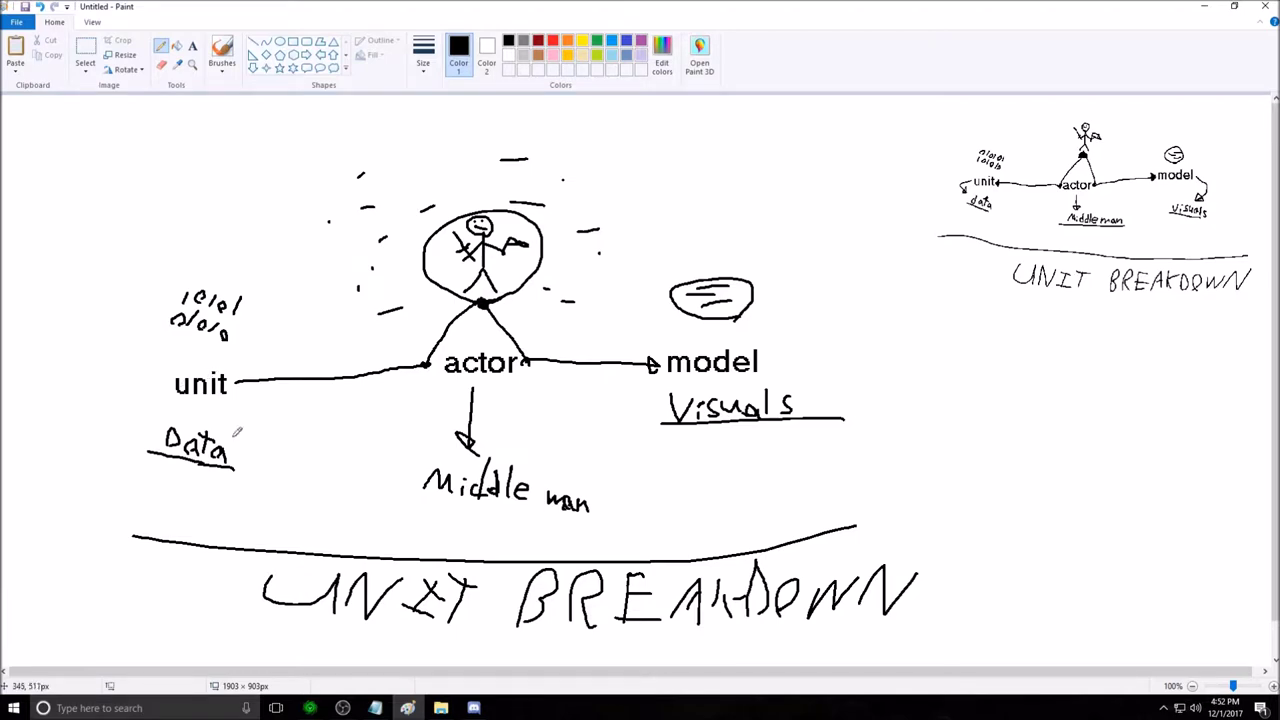
Minimize Paint and open the Hydralisk unit's Abilities field from its data values.
click(1204, 6)
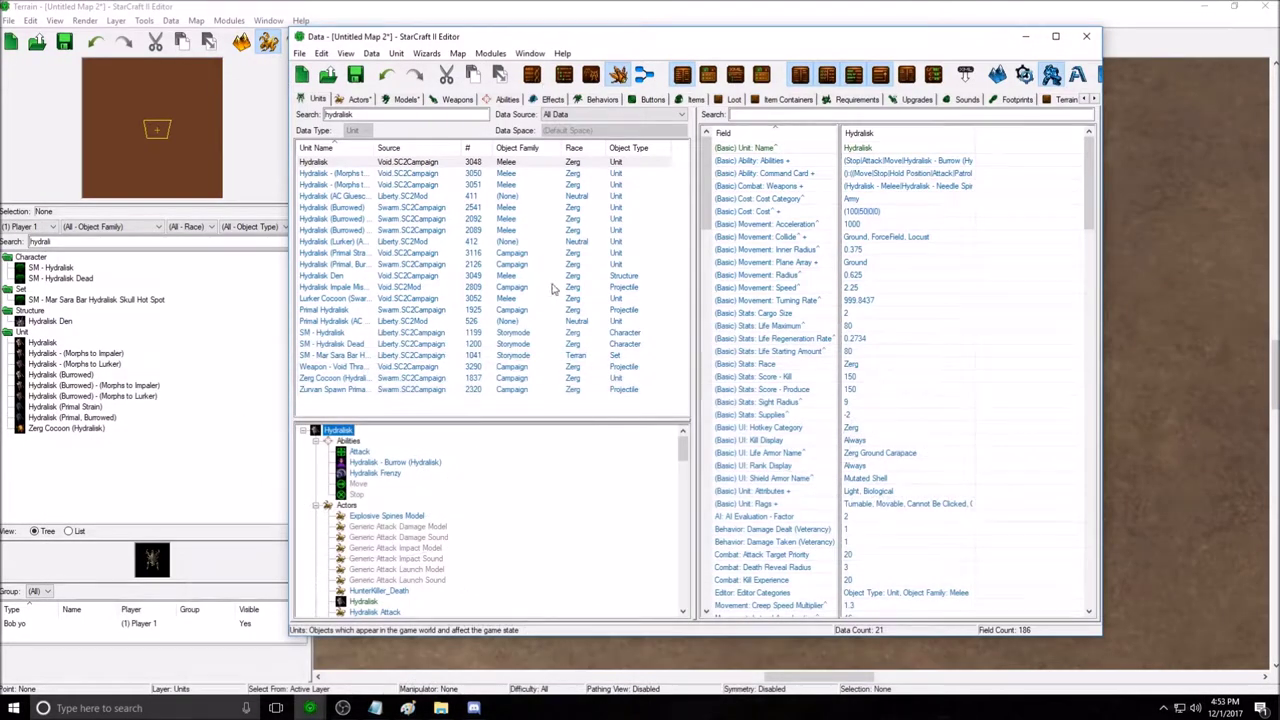
click(906, 150)
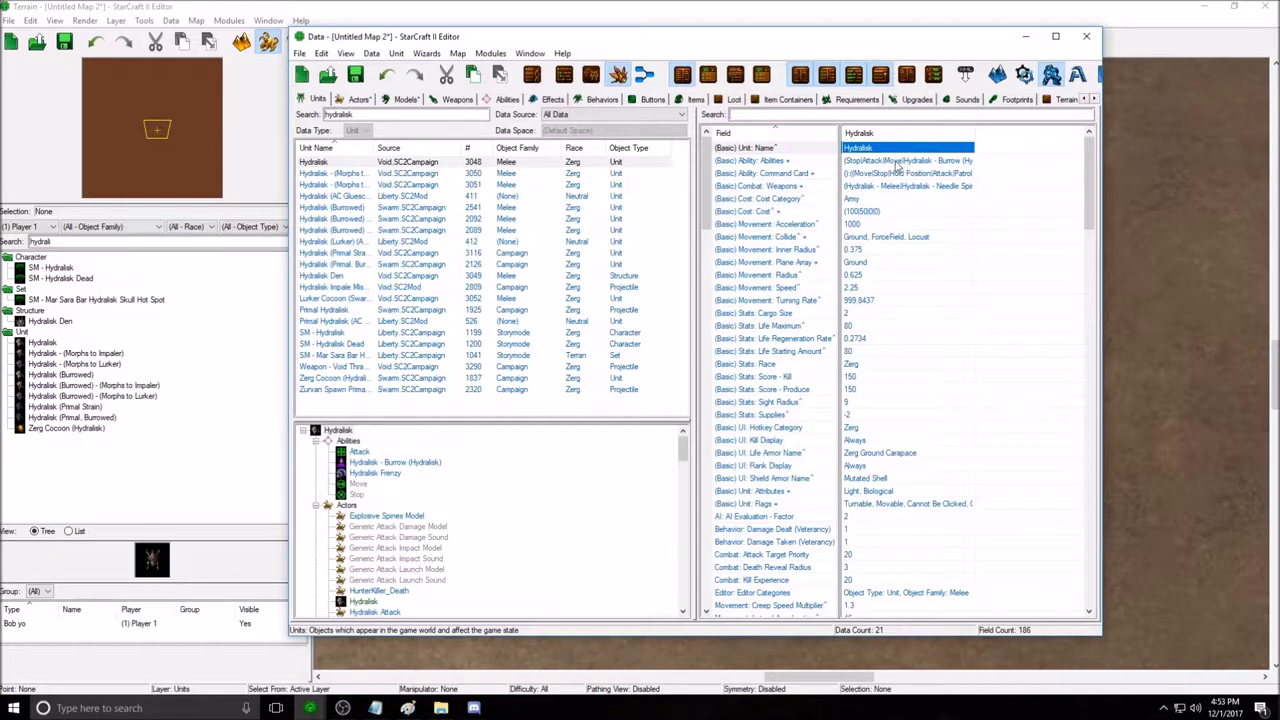
click(903, 163)
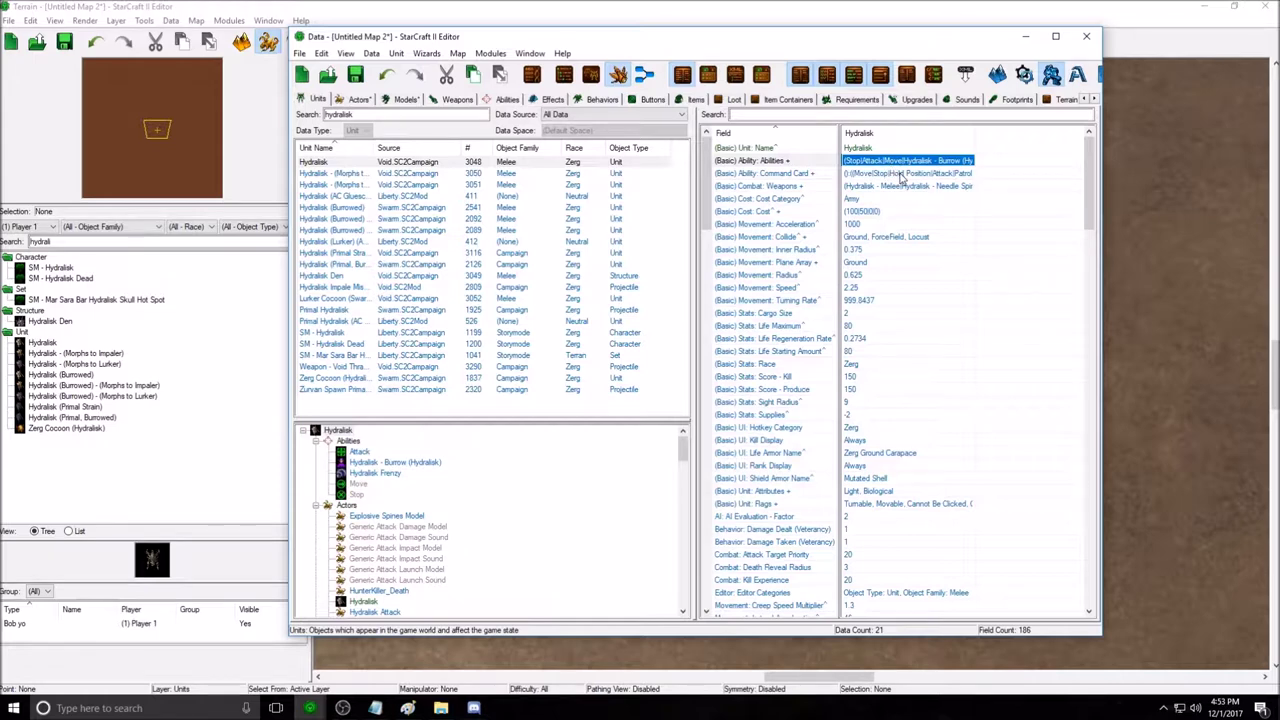
click(900, 175)
click(900, 162)
double_click(912, 160)
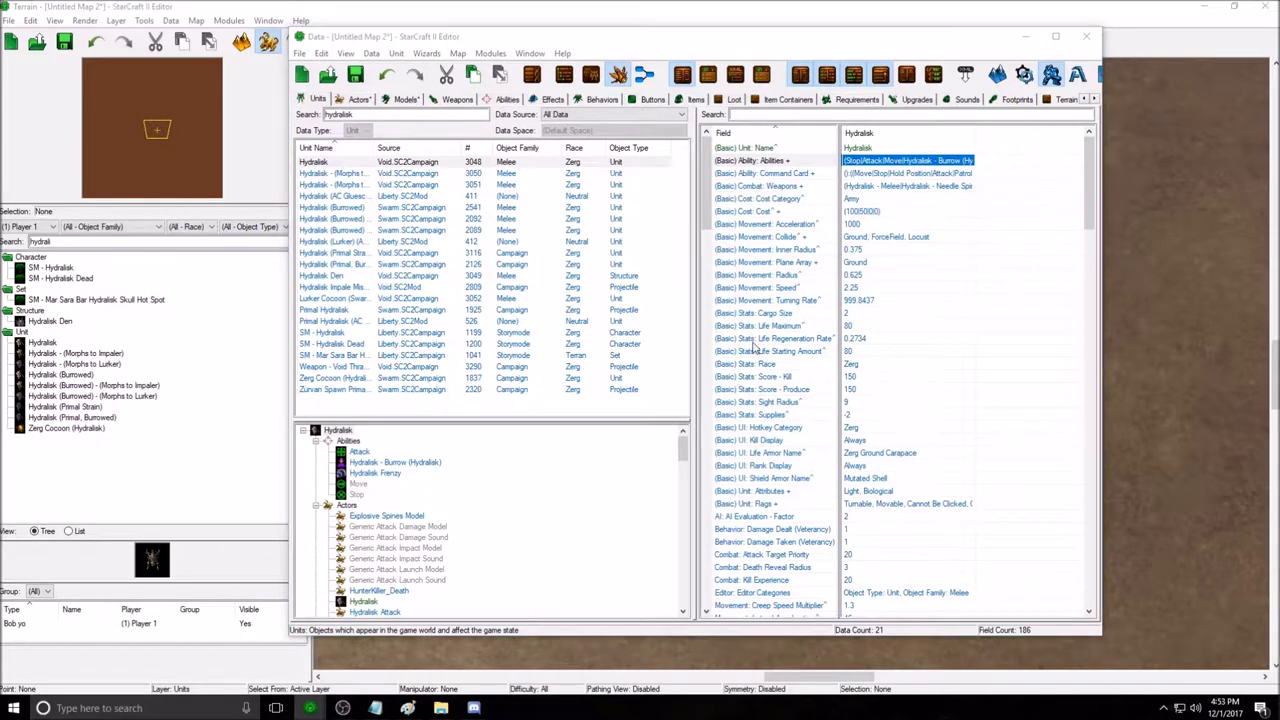
click(372, 209)
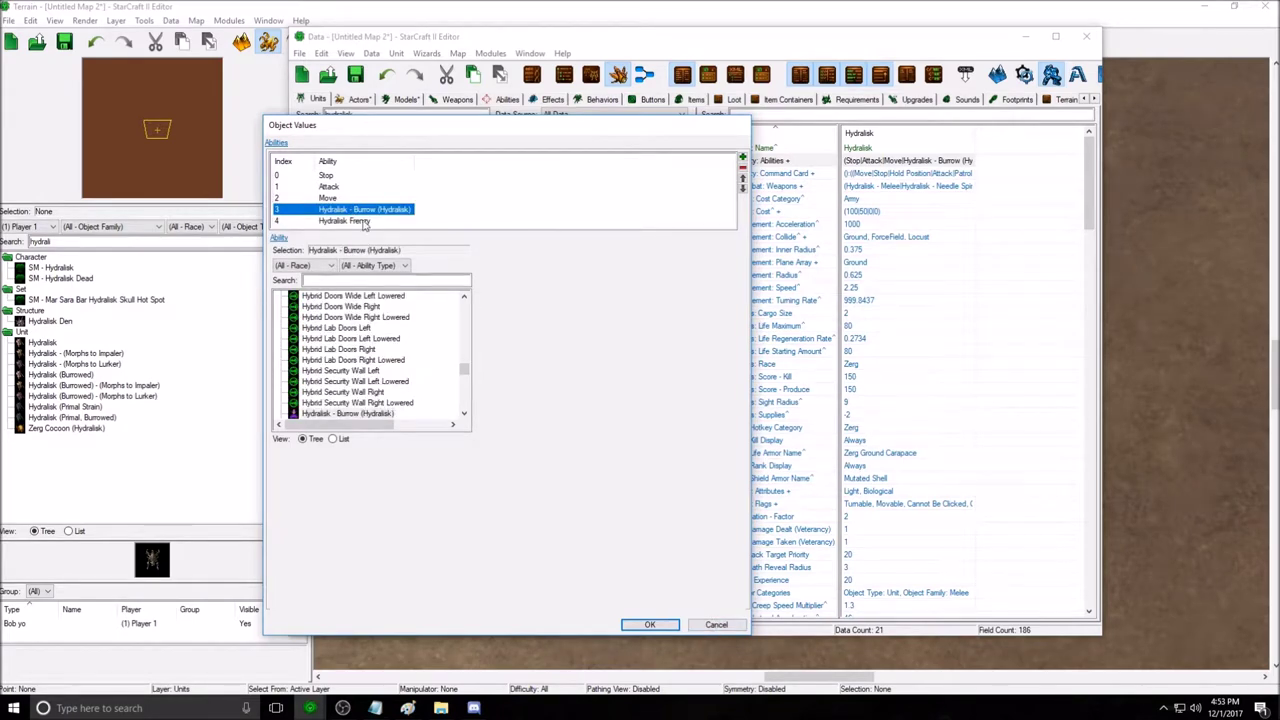
key(Down)
click(714, 625)
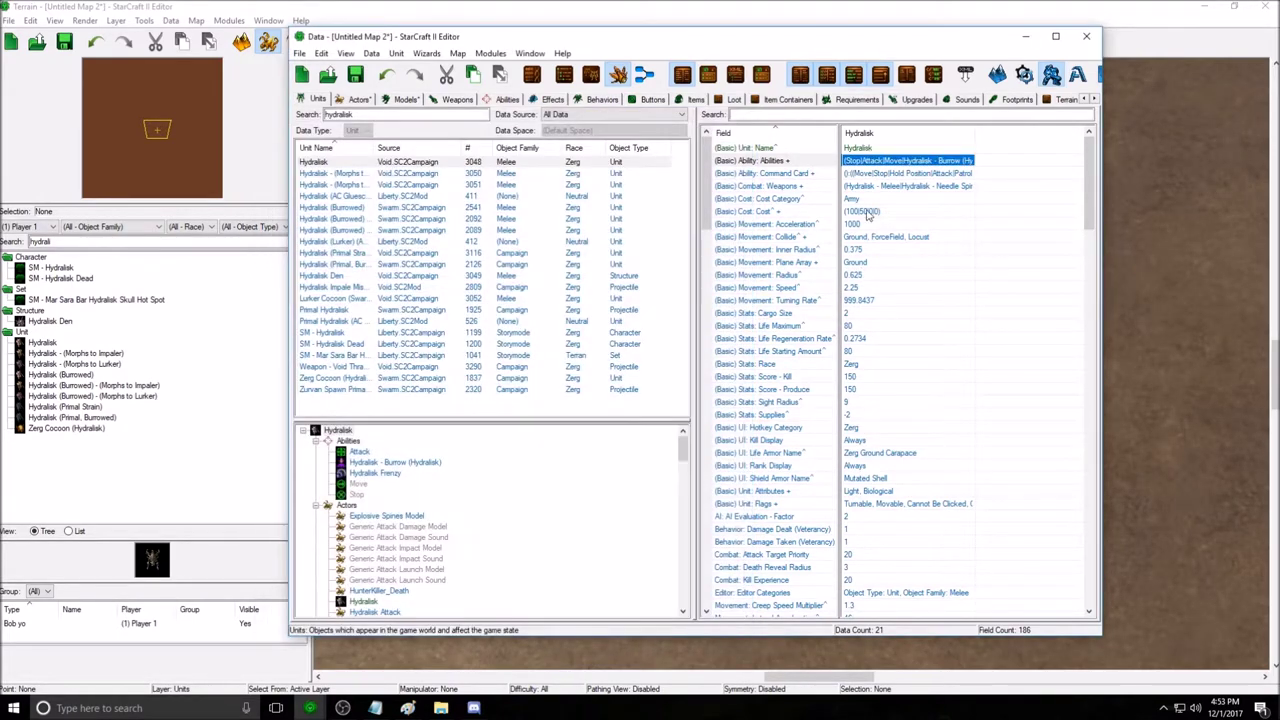
double_click(881, 177)
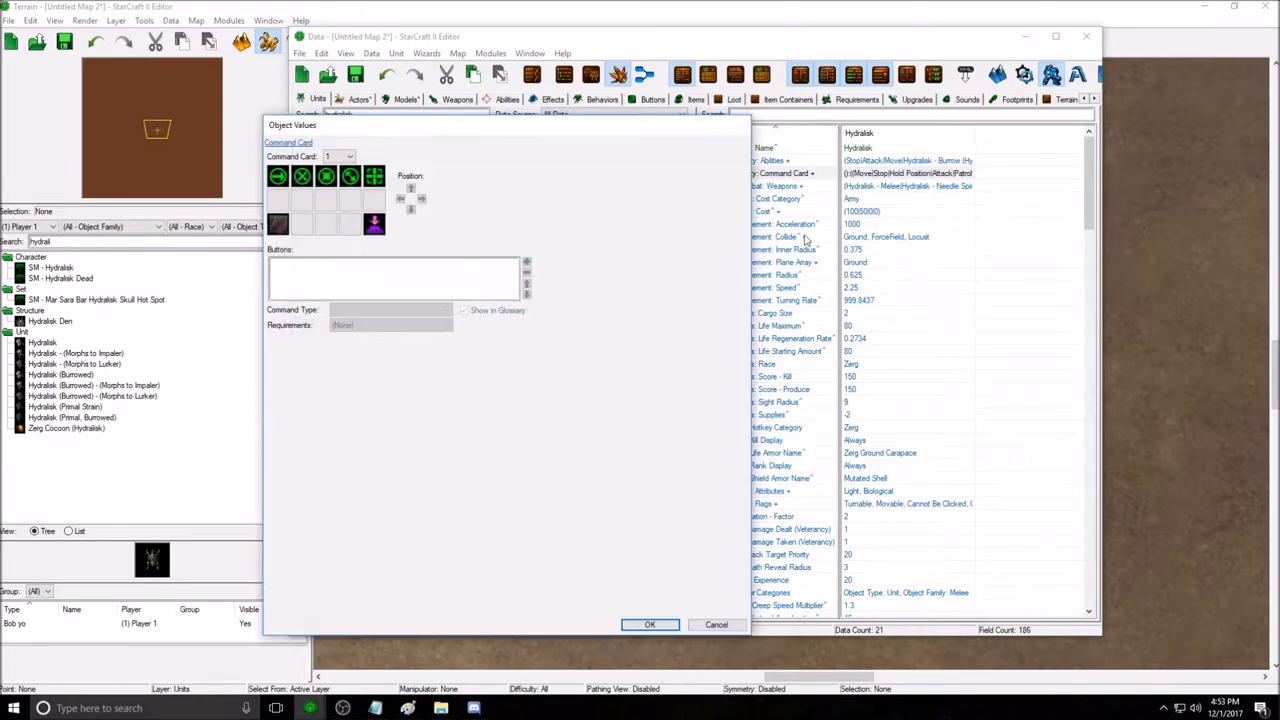
click(277, 176)
click(301, 176)
click(326, 176)
click(350, 176)
click(374, 224)
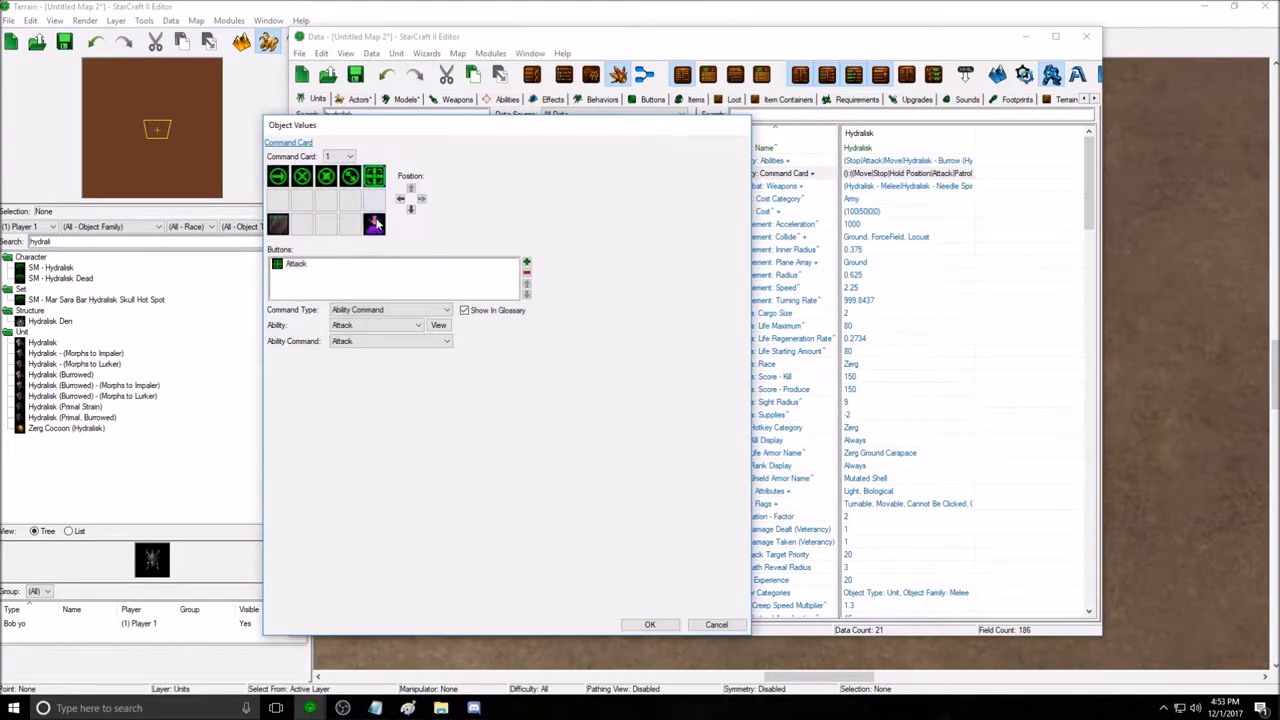
click(278, 224)
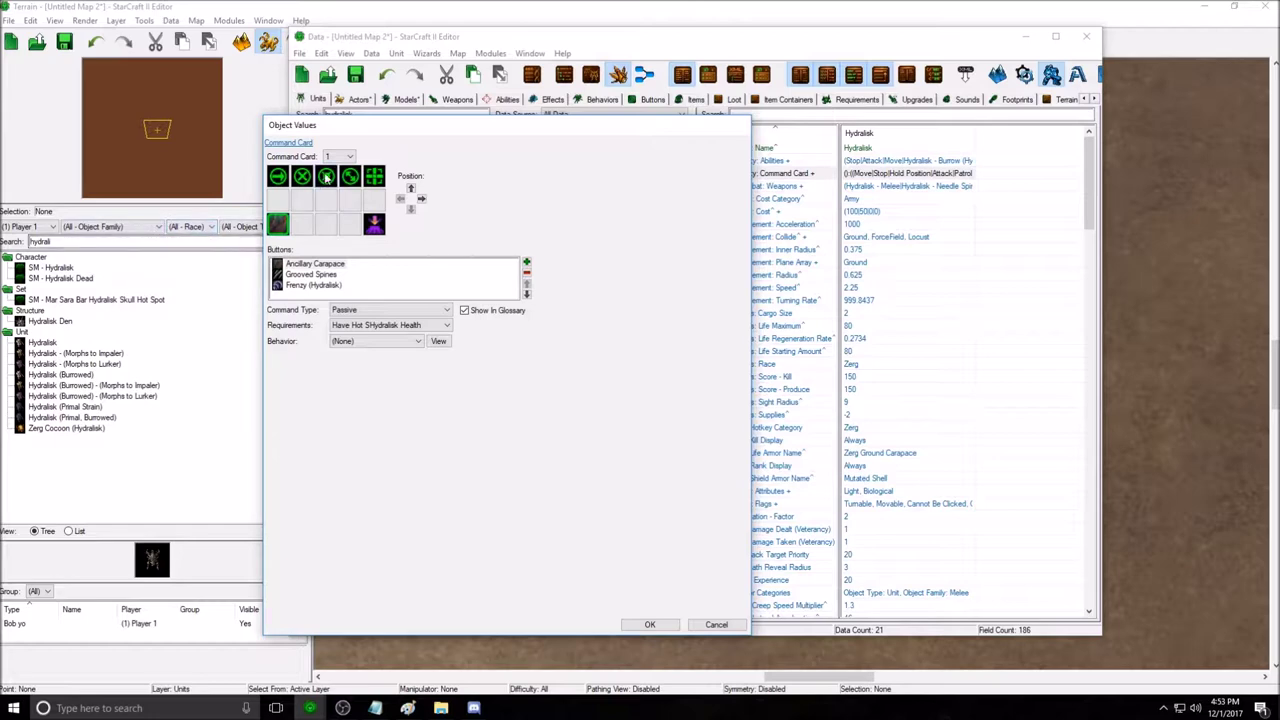
click(716, 625)
click(895, 187)
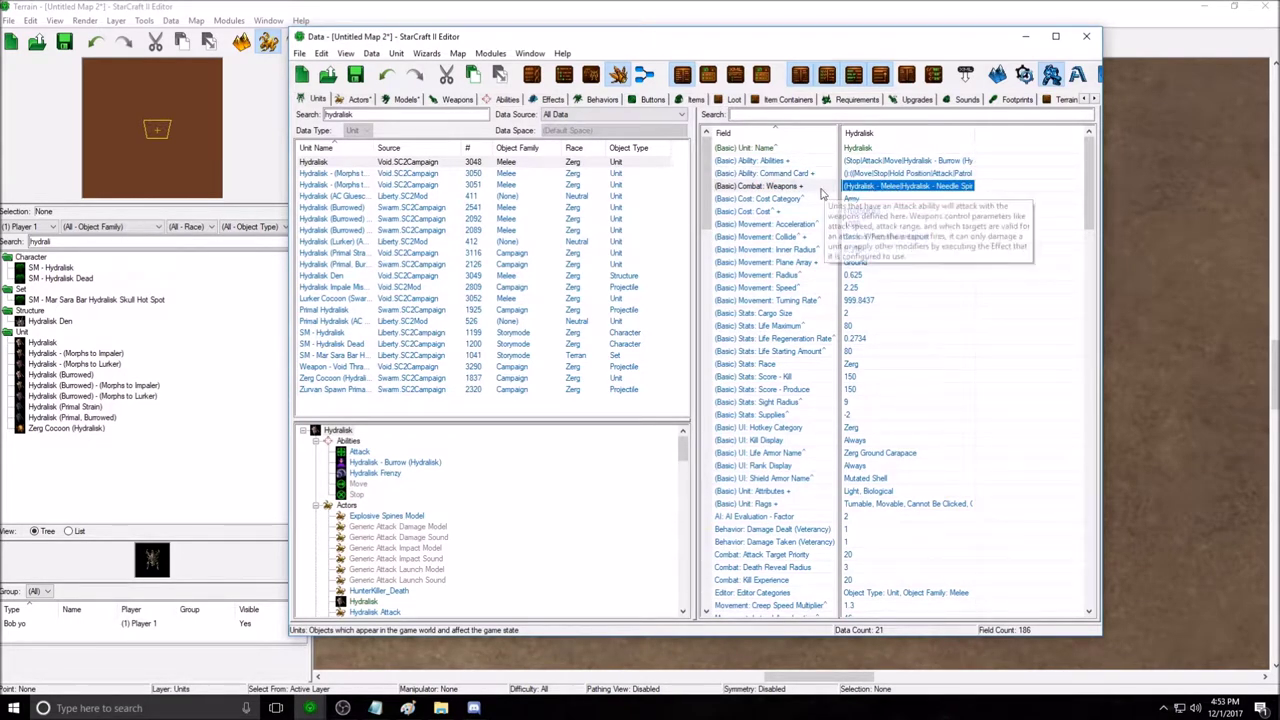
double_click(905, 192)
click(406, 188)
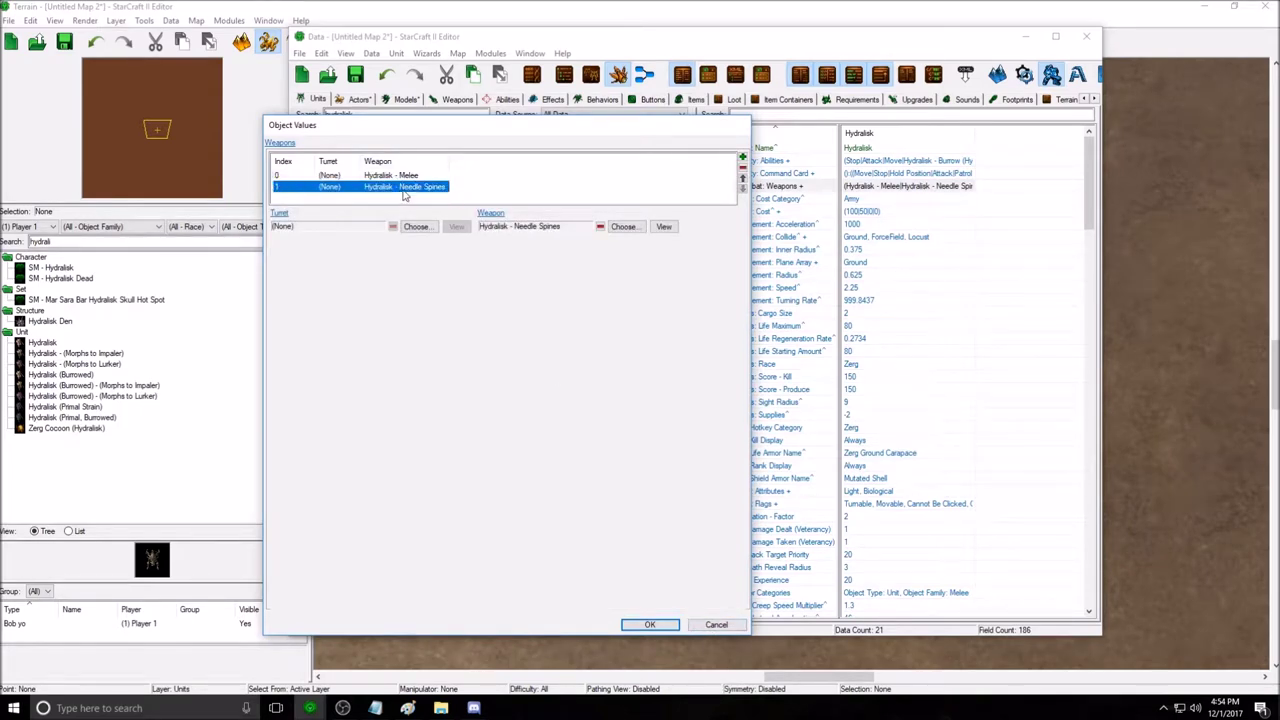
click(400, 176)
click(718, 624)
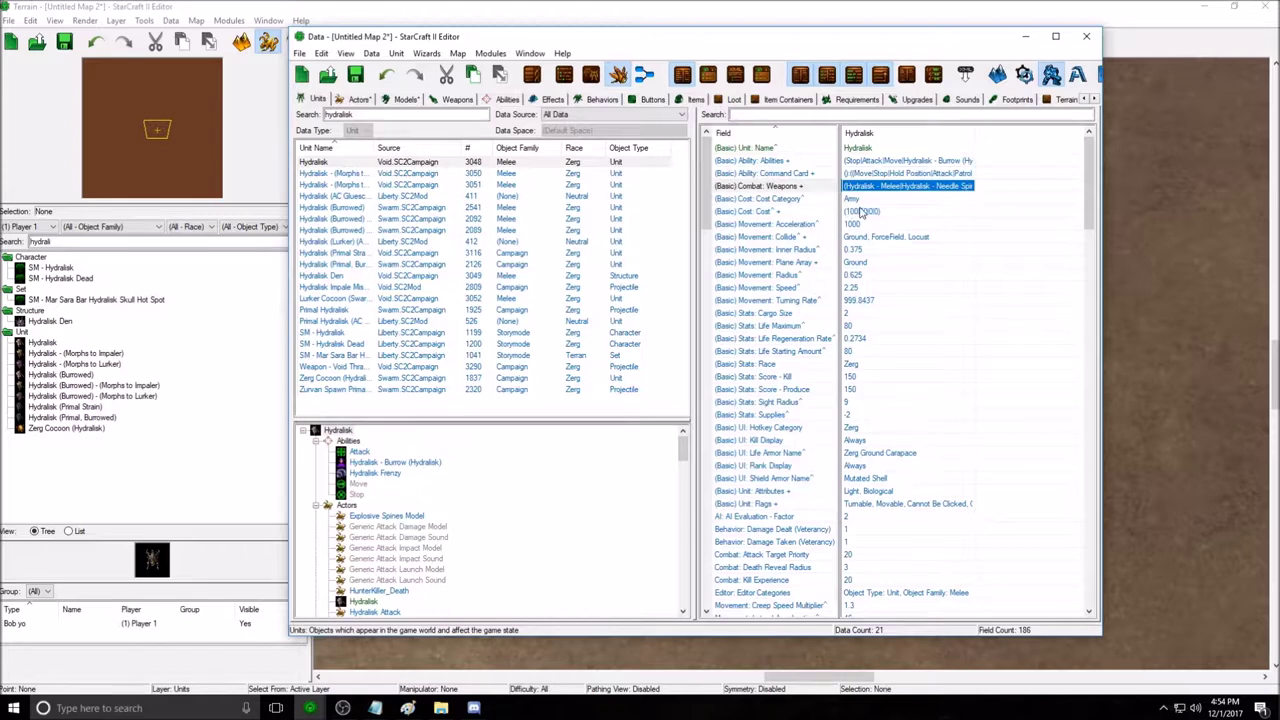
click(851, 211)
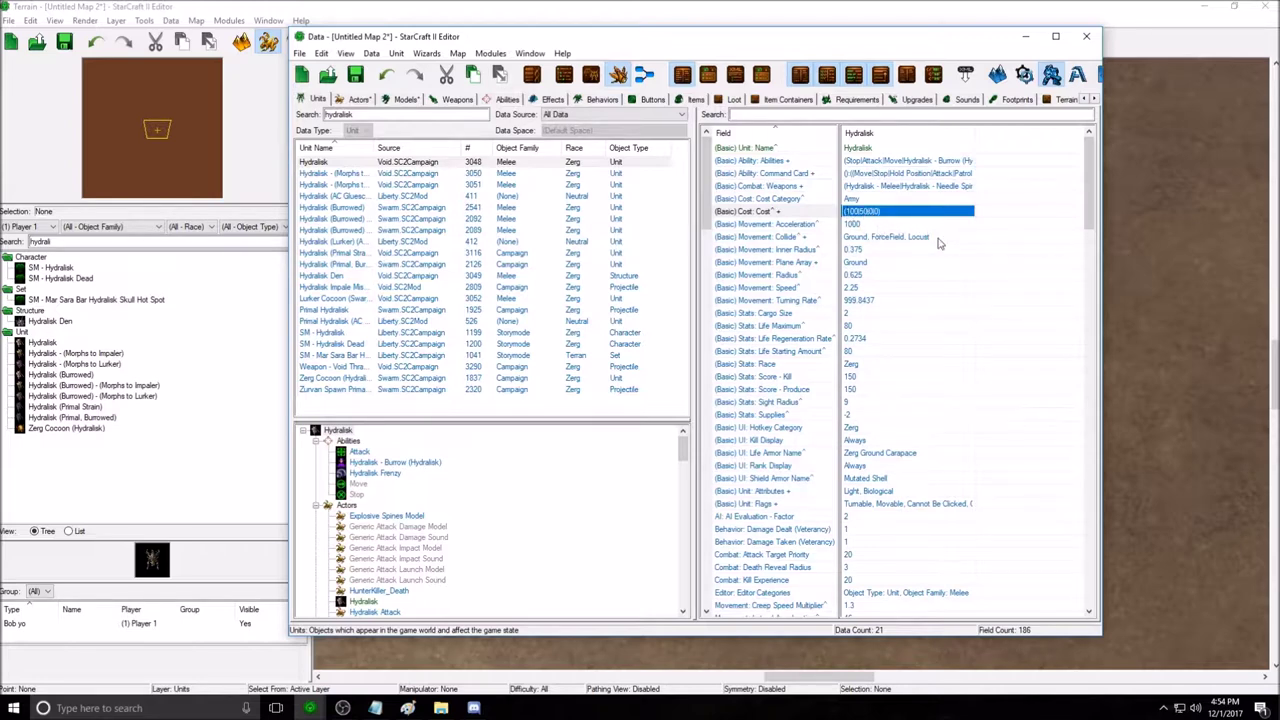
double_click(866, 213)
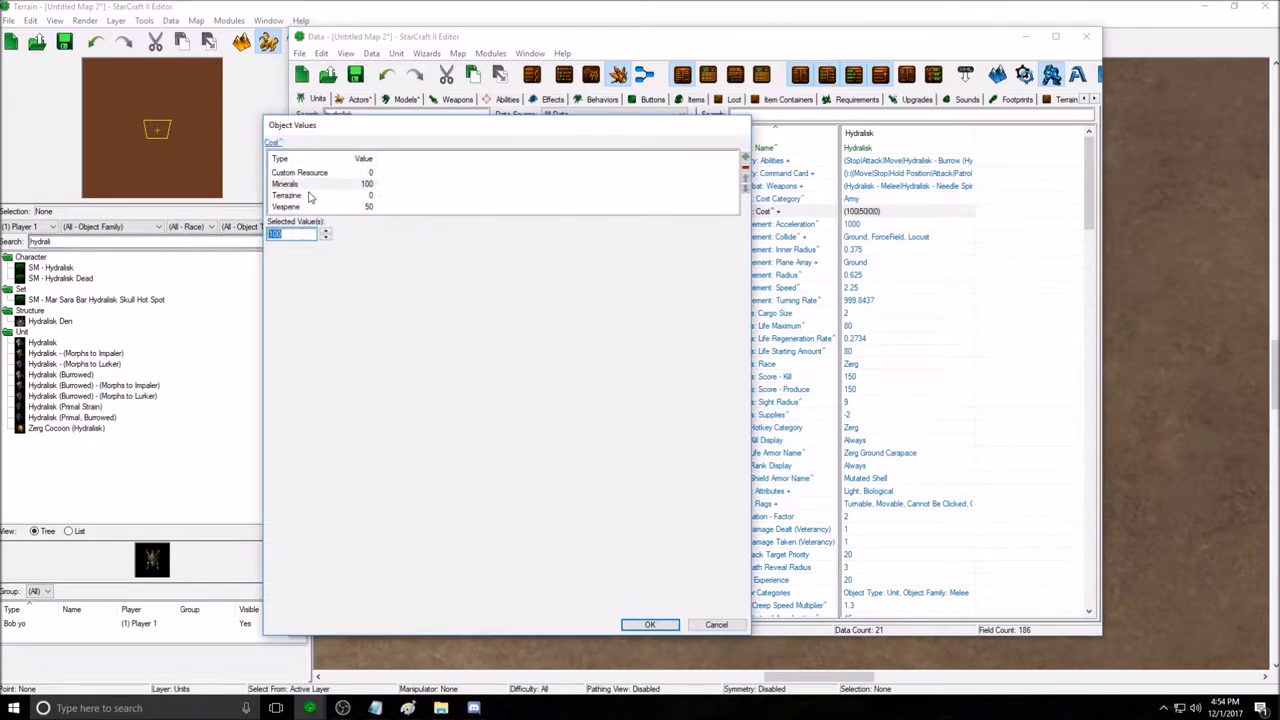
click(716, 624)
click(866, 225)
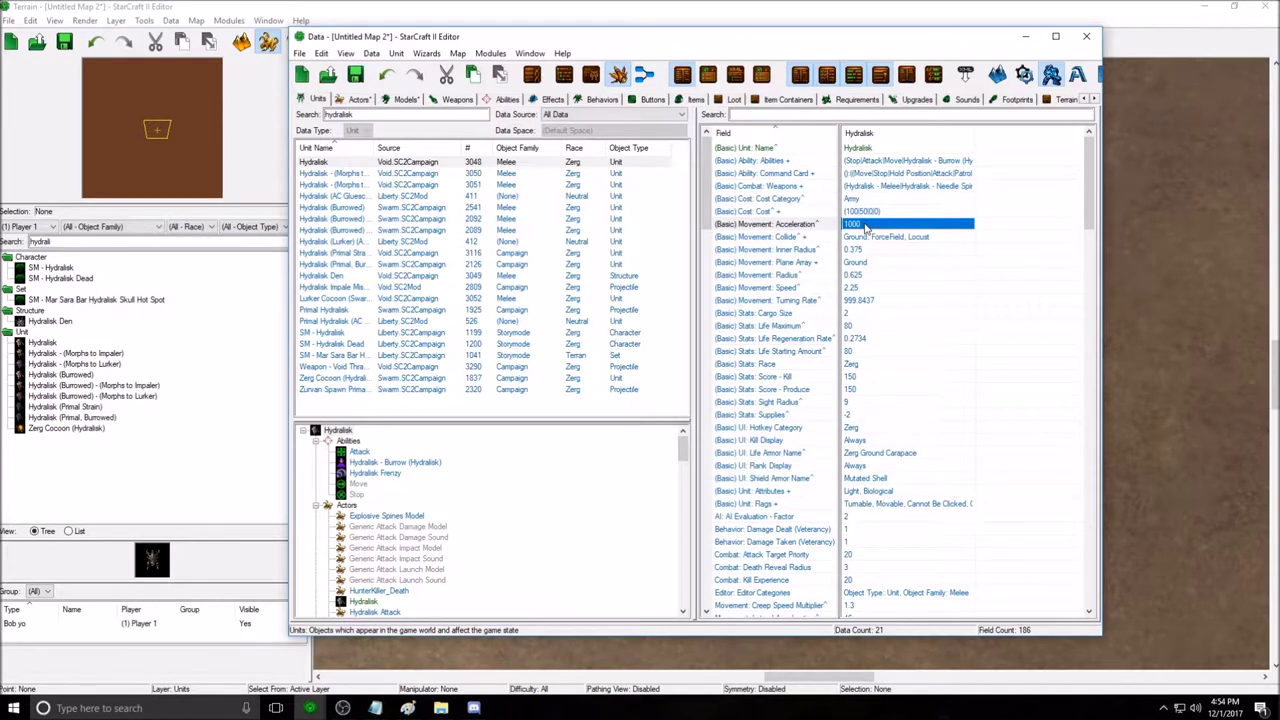
scroll(880, 232, down, 4)
scroll(928, 240, up, 4)
Change the Hydralisk's Movement: Acceleration value from 1000 to 20.
double_click(855, 228)
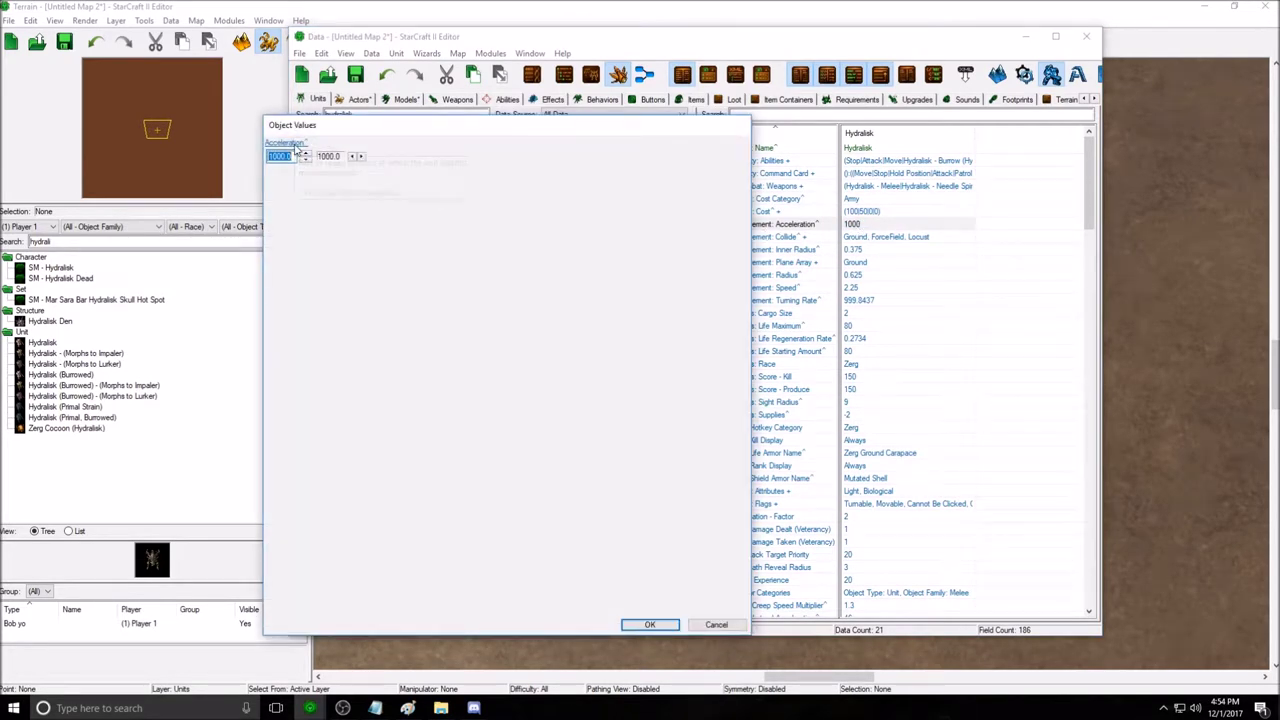
mouse_move(296, 148)
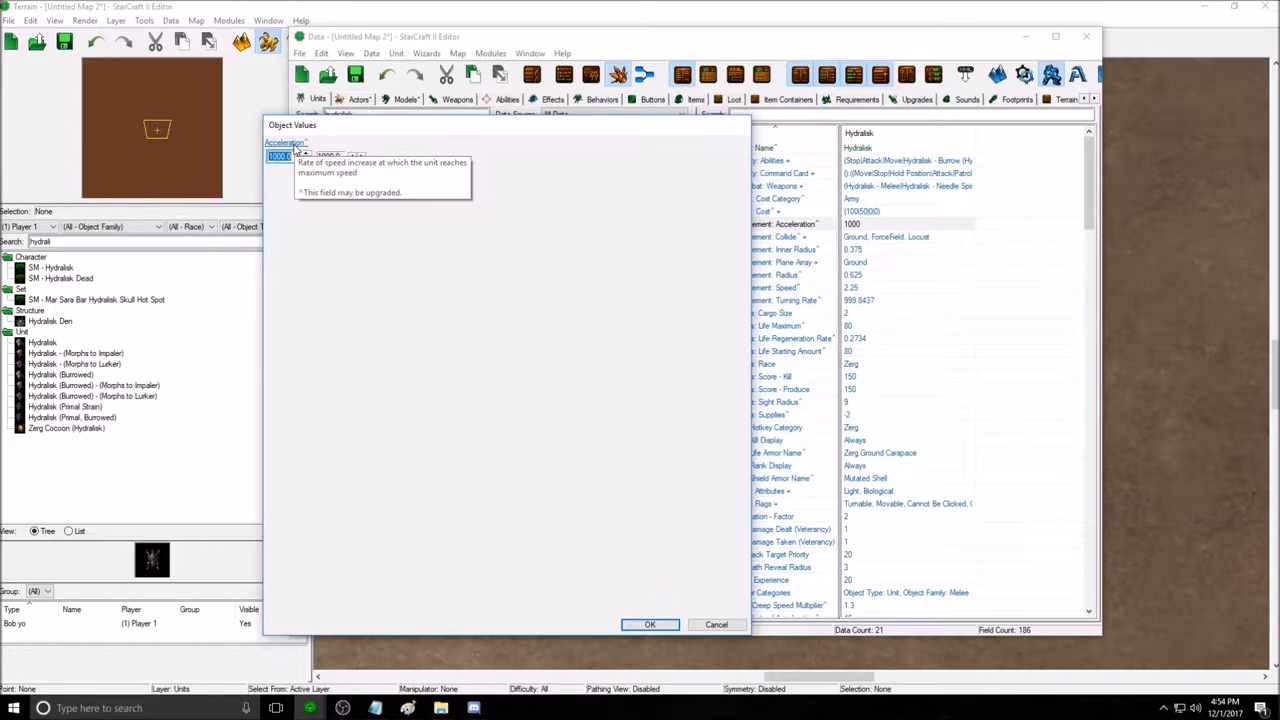
text(20)
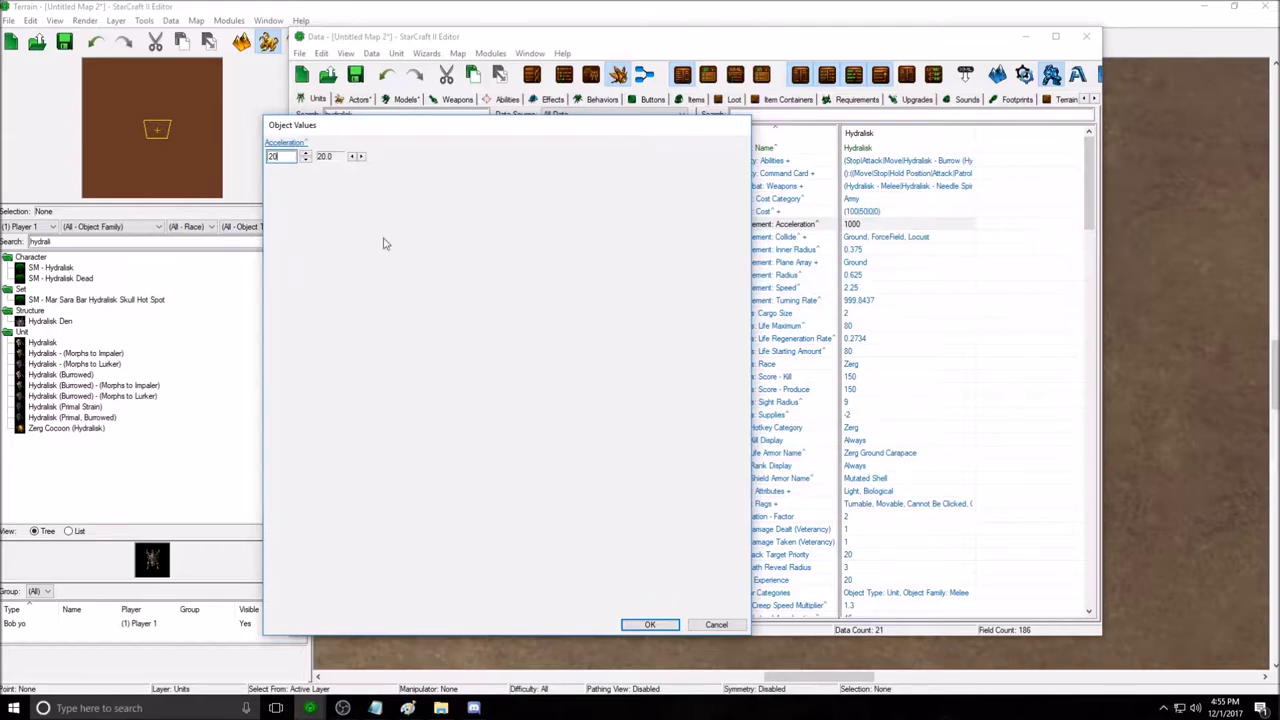
click(640, 625)
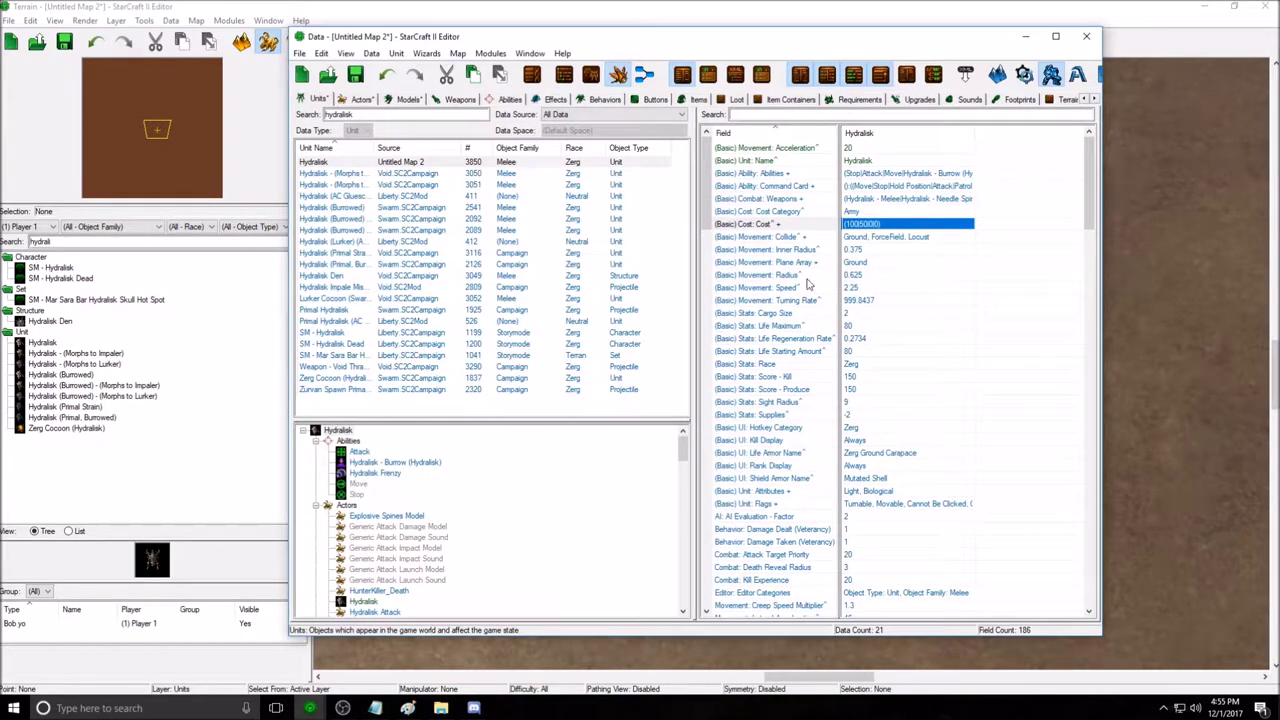
click(858, 288)
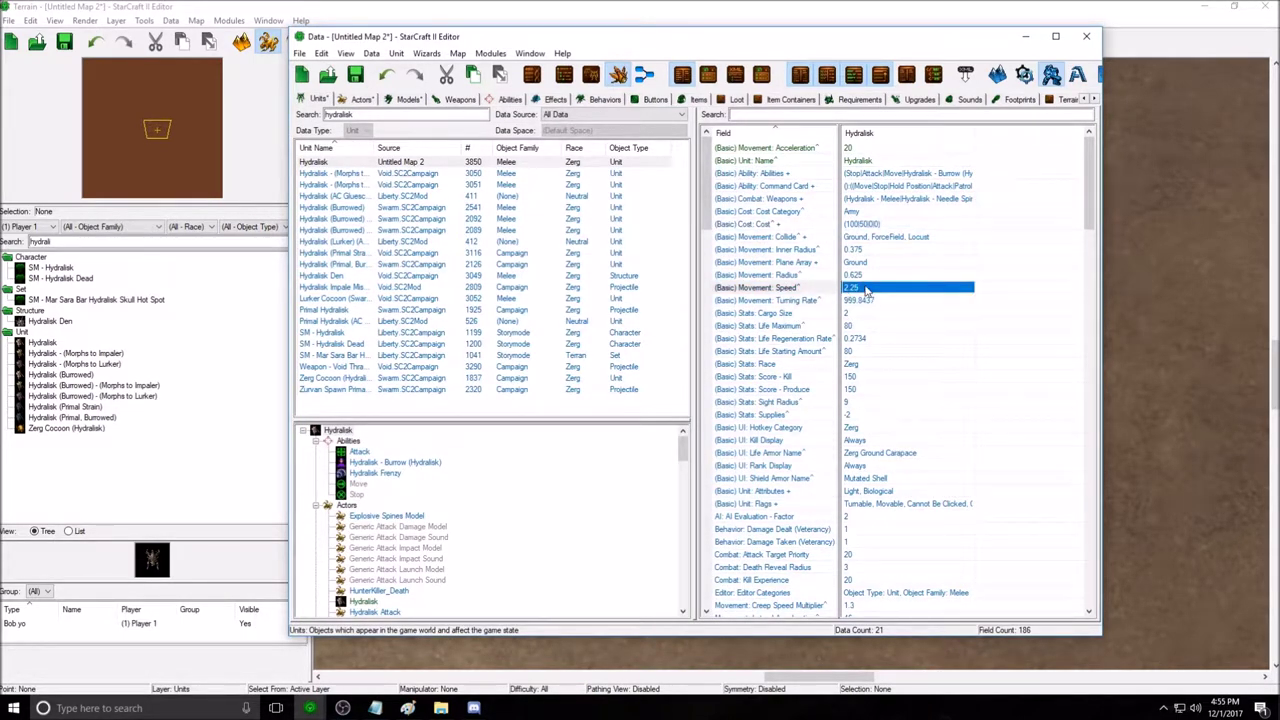
double_click(866, 289)
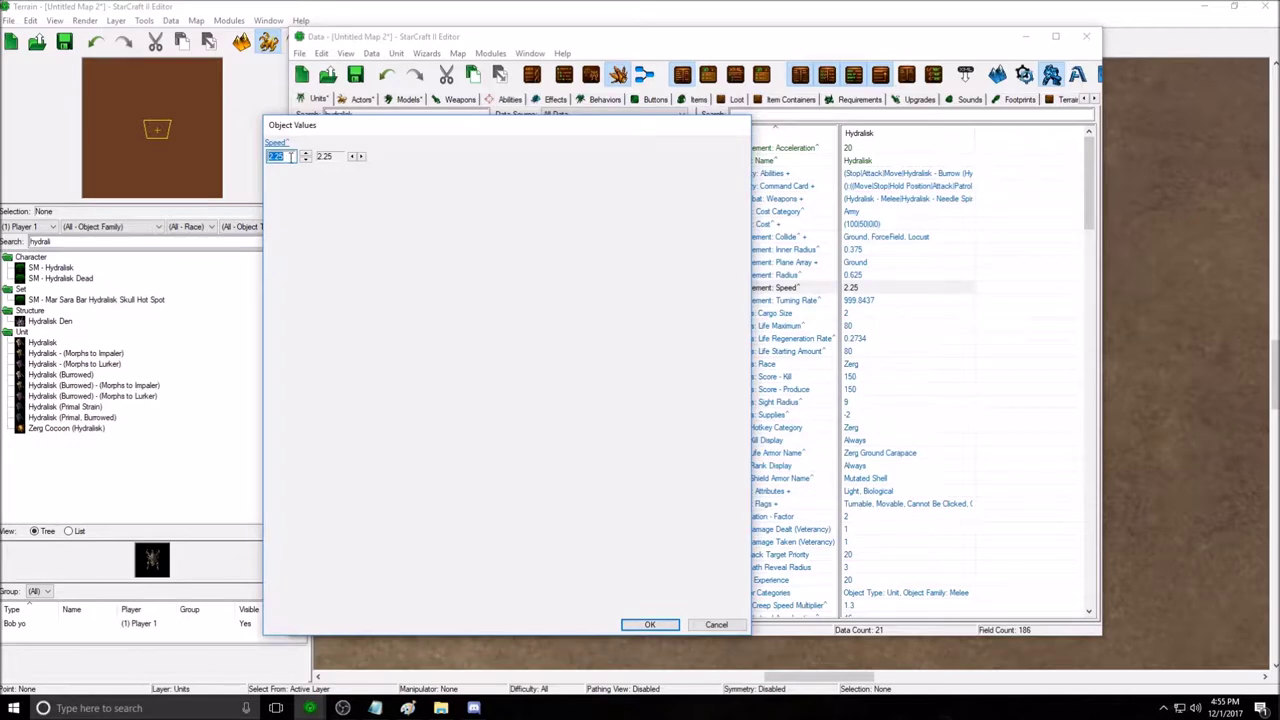
text(0.1)
double_click(280, 156)
text(10)
double_click(272, 156)
text(2.25)
click(652, 625)
click(860, 276)
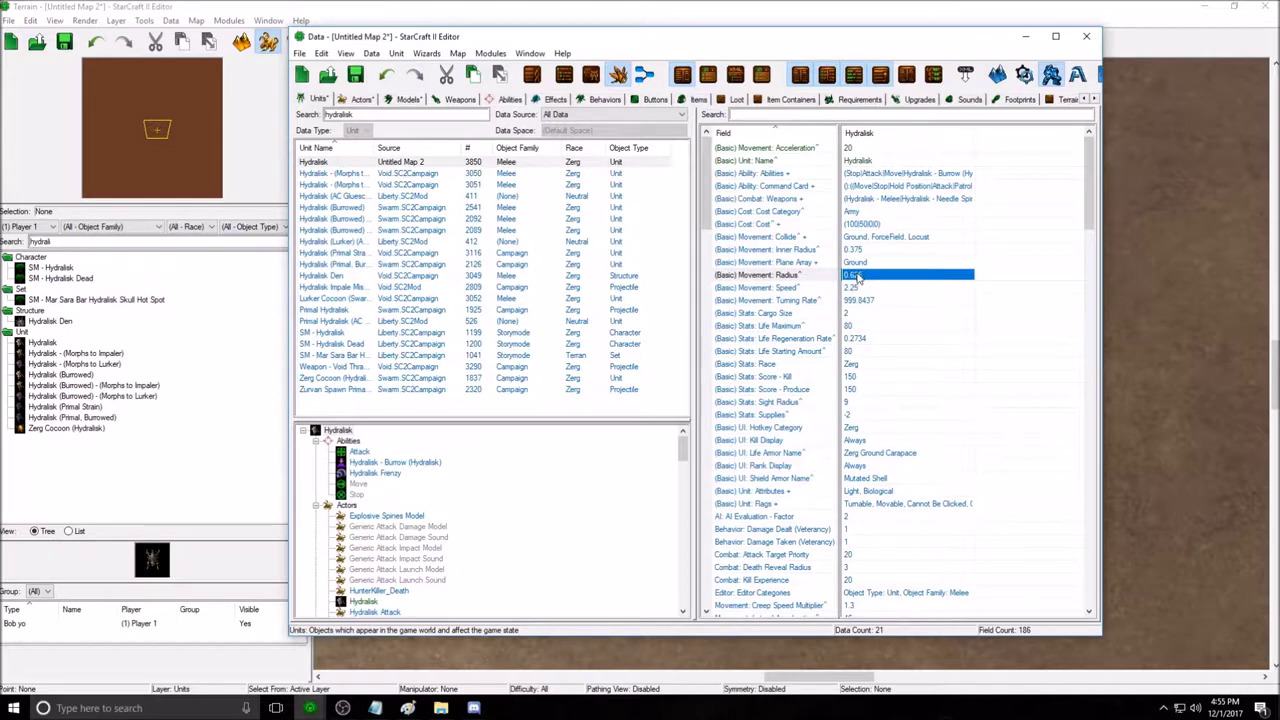
Minimize the Data editor and add a small circular region to the map.
click(1036, 37)
click(720, 355)
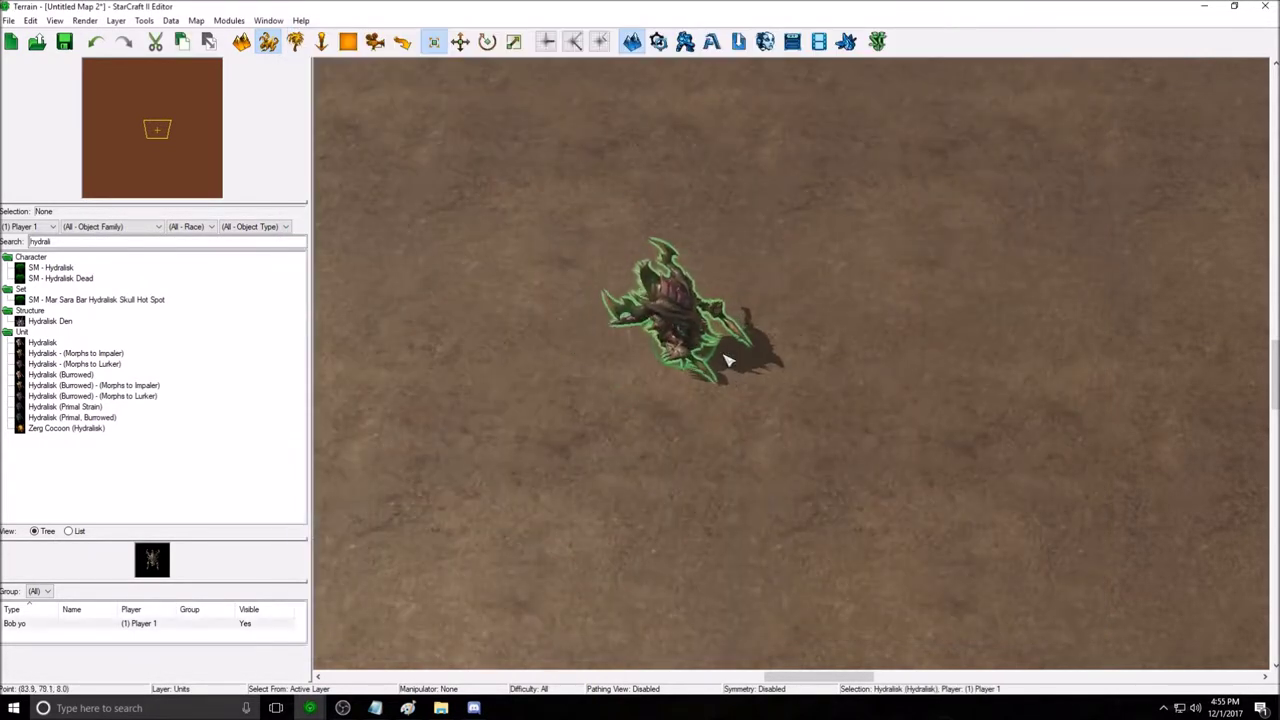
click(778, 404)
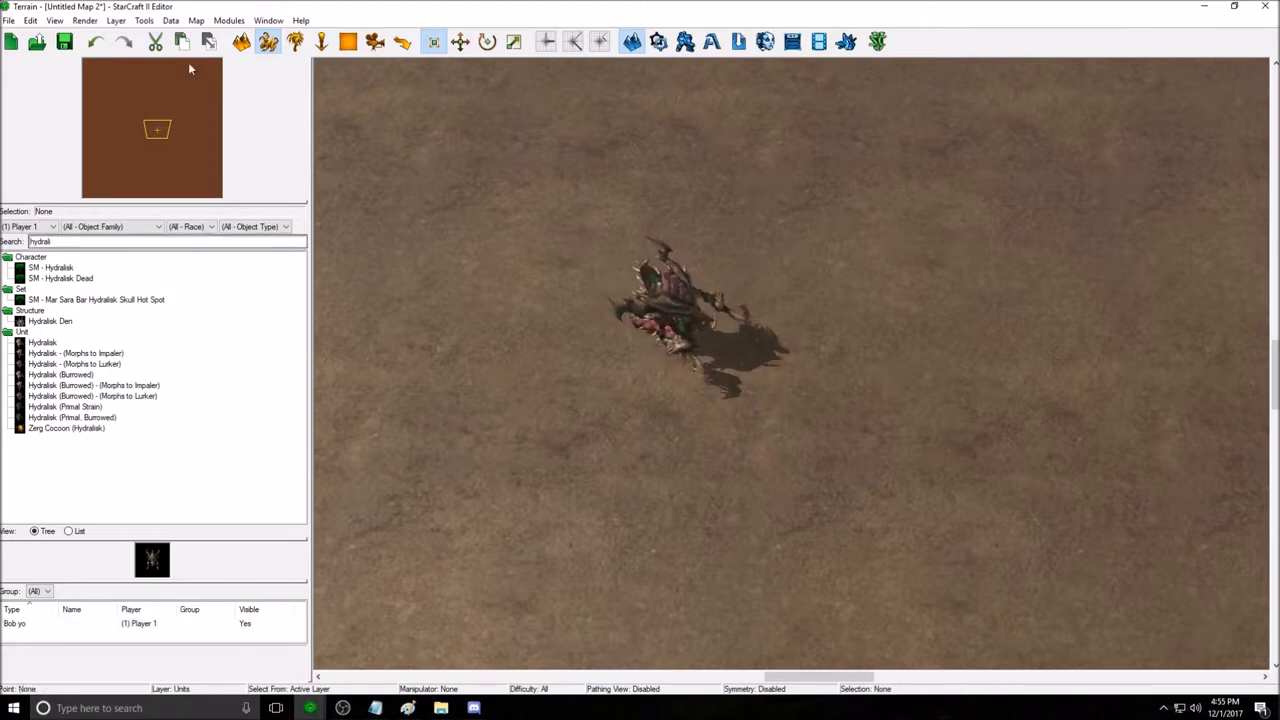
click(348, 41)
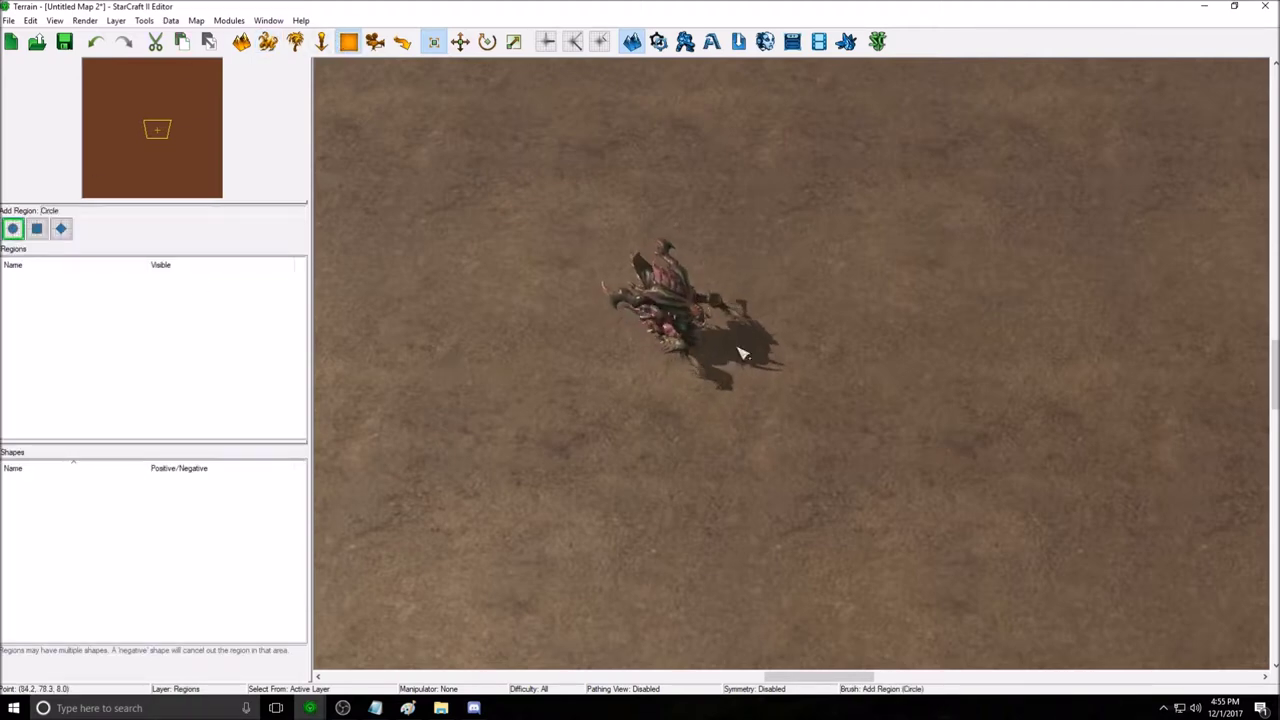
click(641, 302)
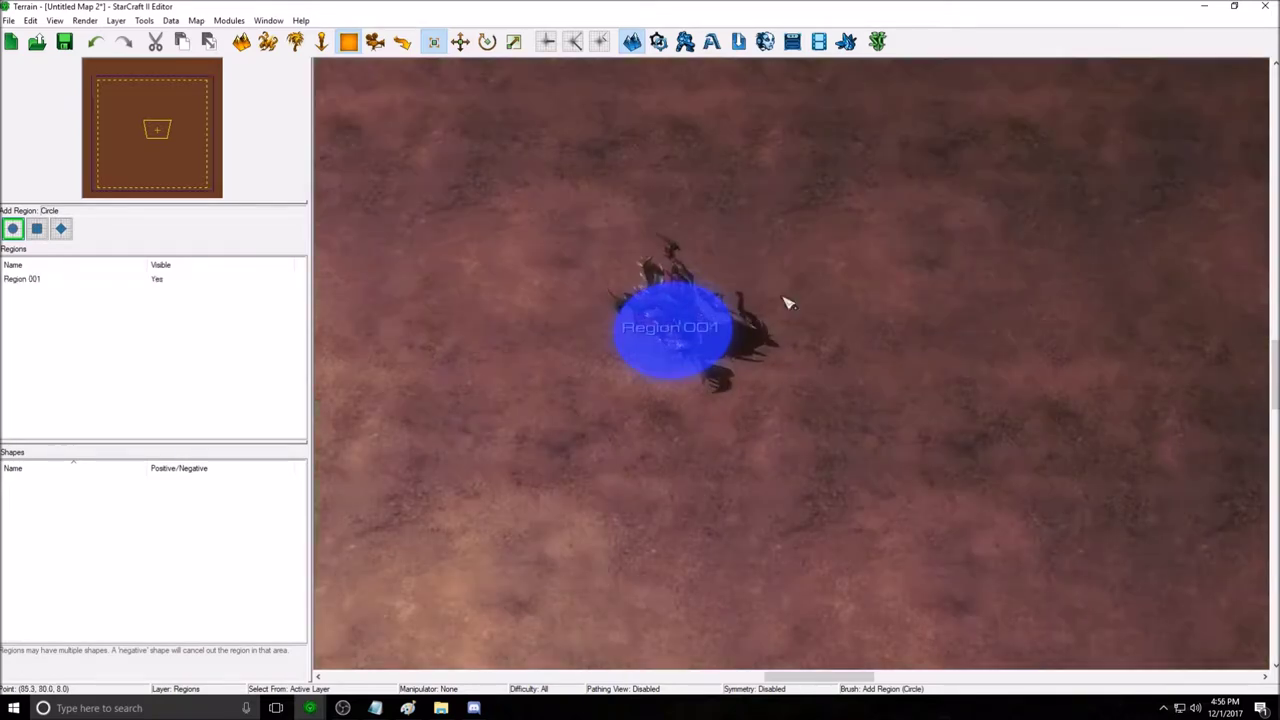
key(Escape)
click(723, 337)
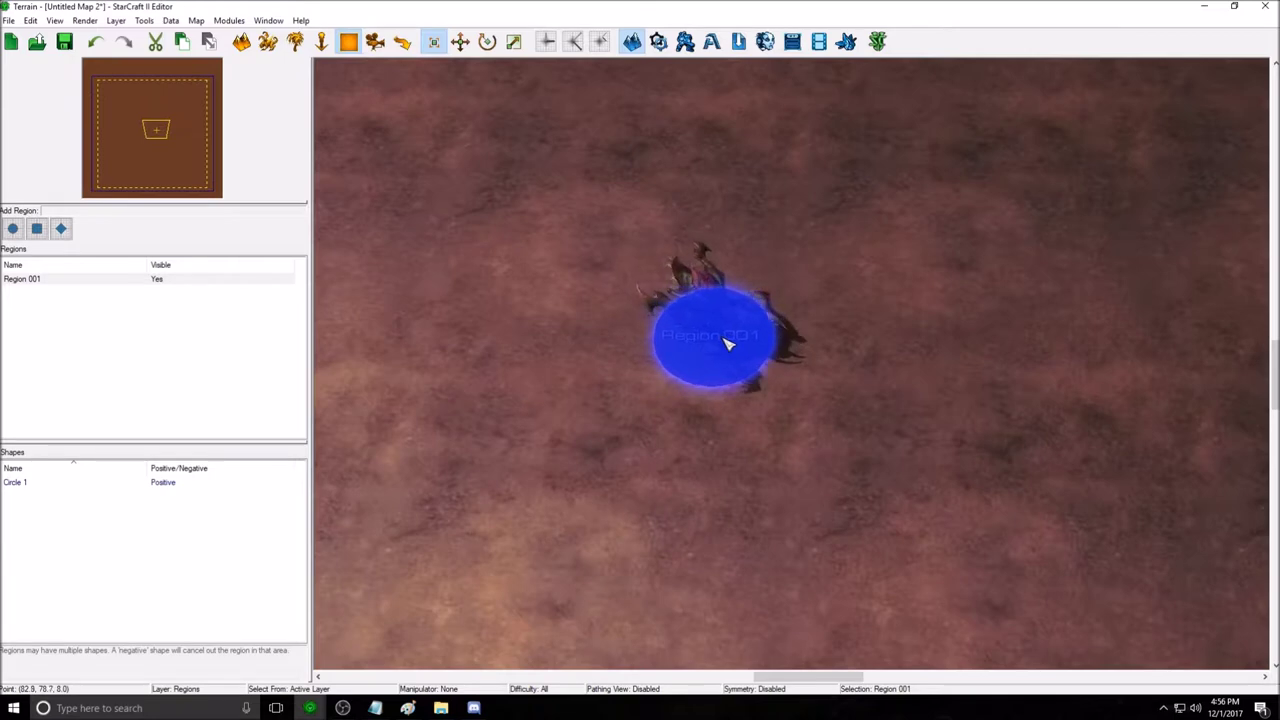
Place a second Hydralisk on the map and move it beside Region 001.
click(268, 41)
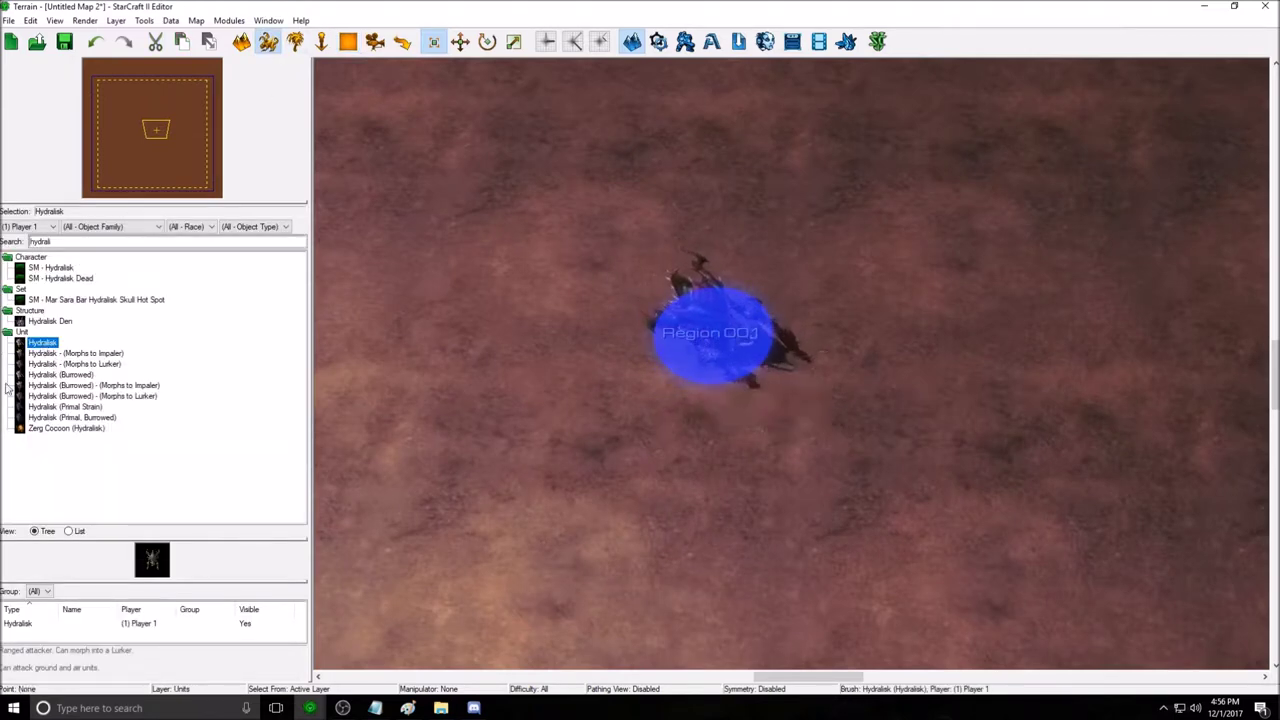
click(545, 428)
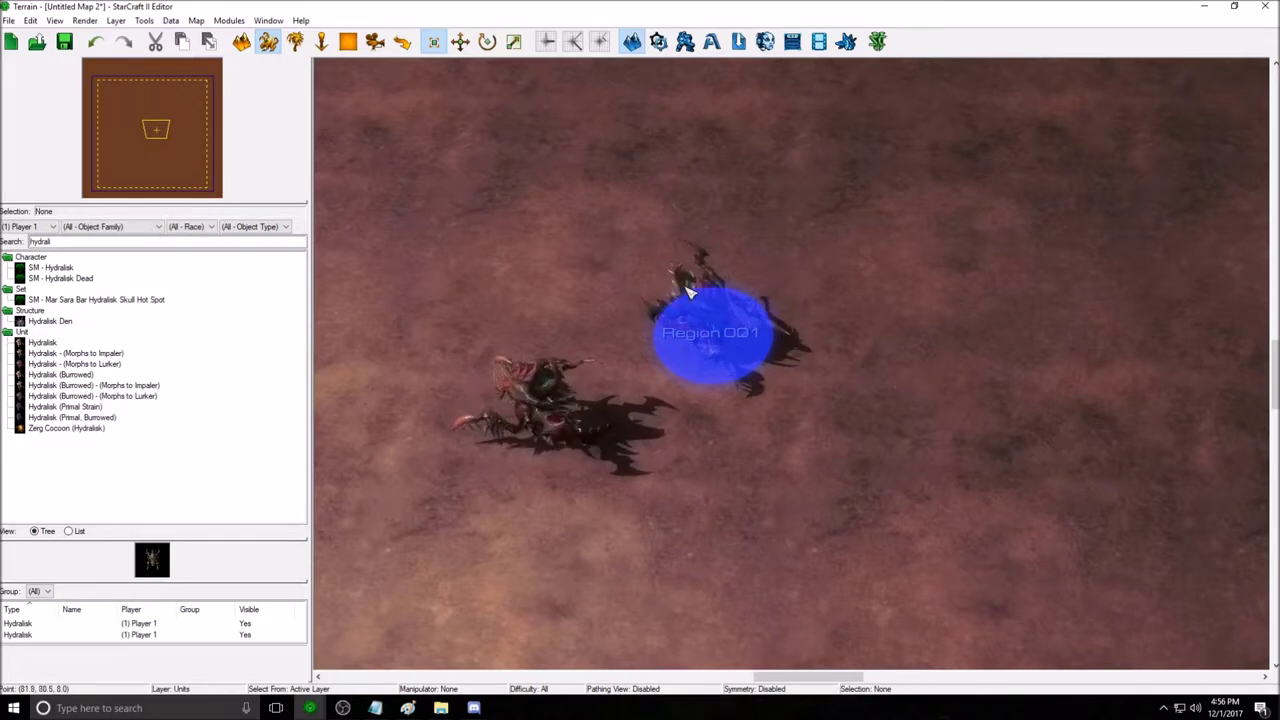
key(r)
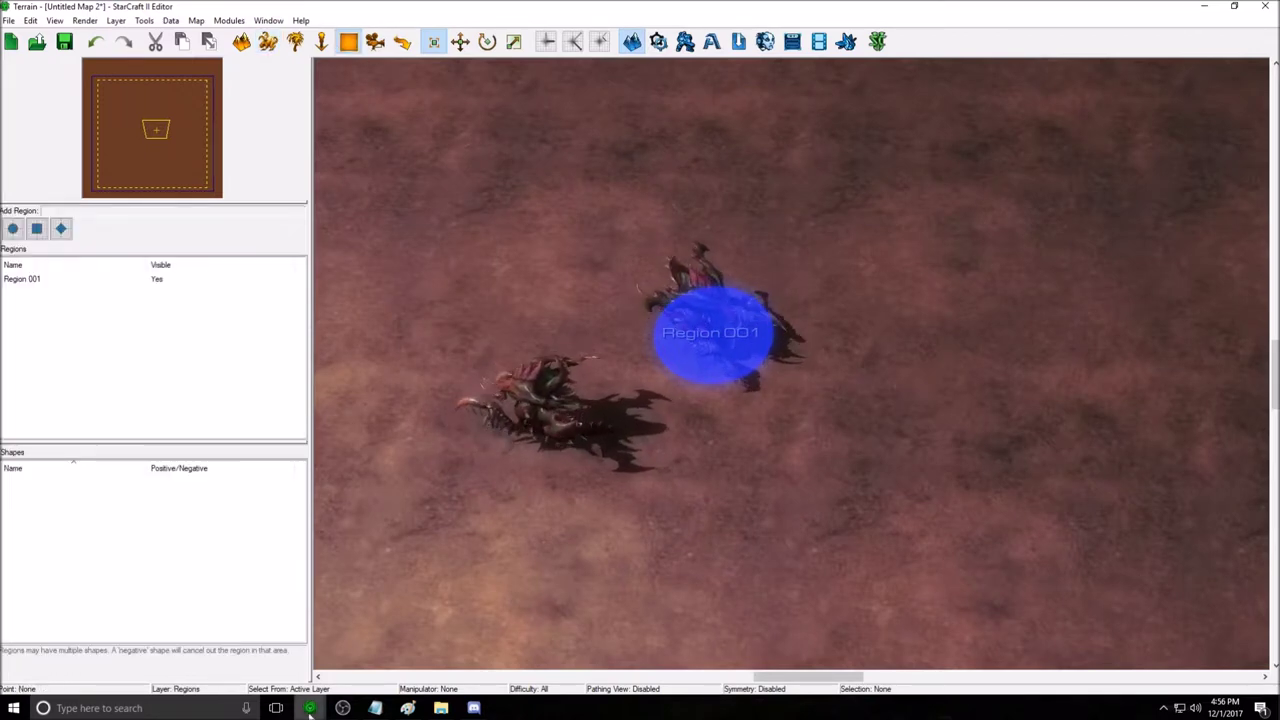
mouse_move(309, 708)
click(386, 640)
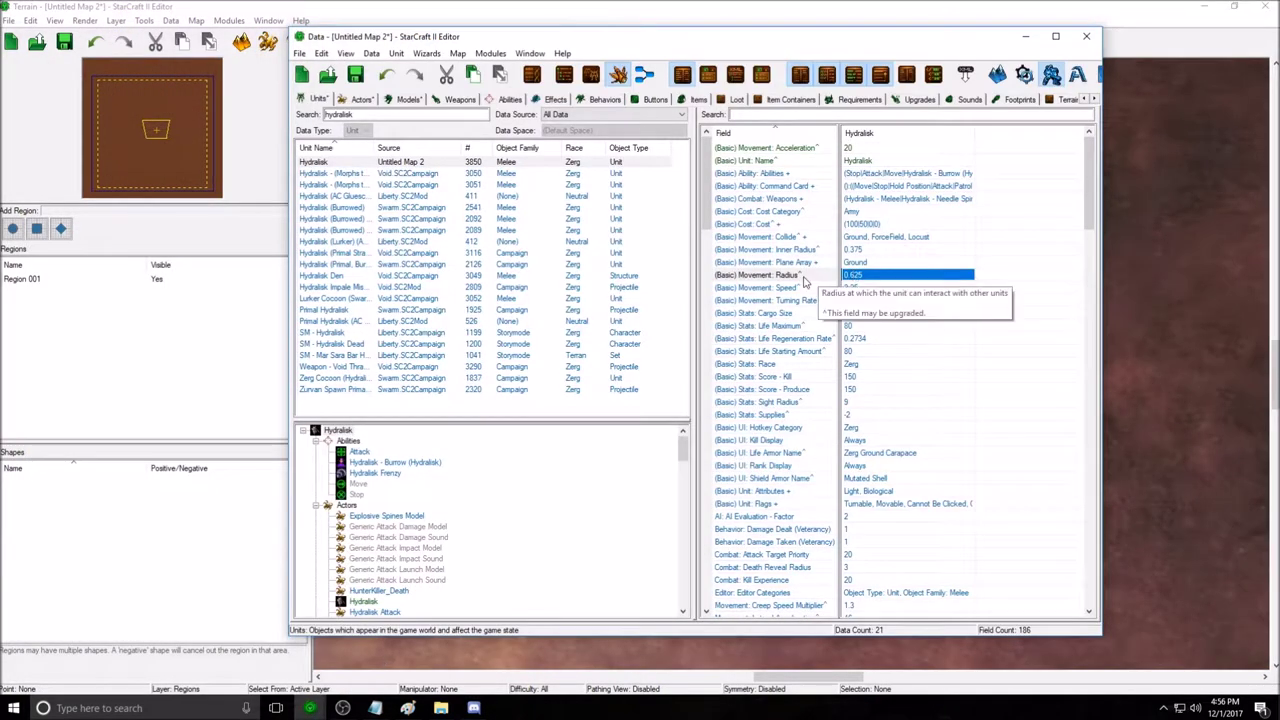
click(1025, 36)
click(723, 347)
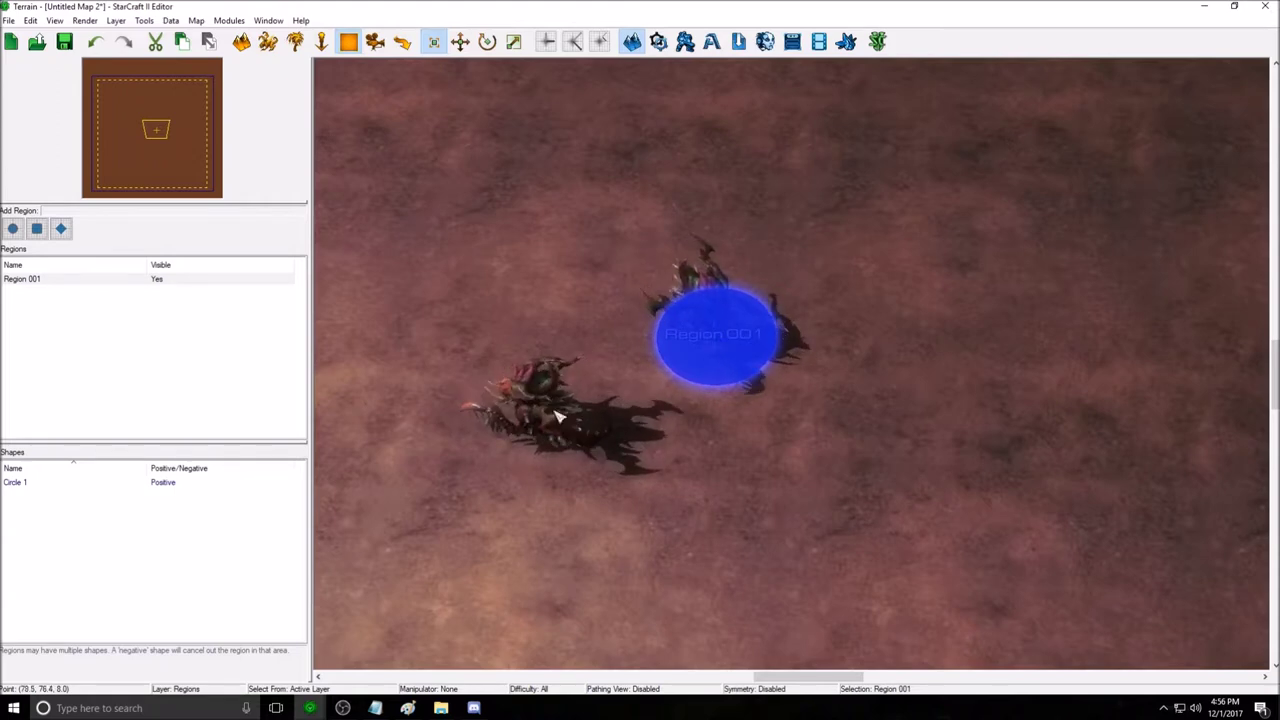
key(u)
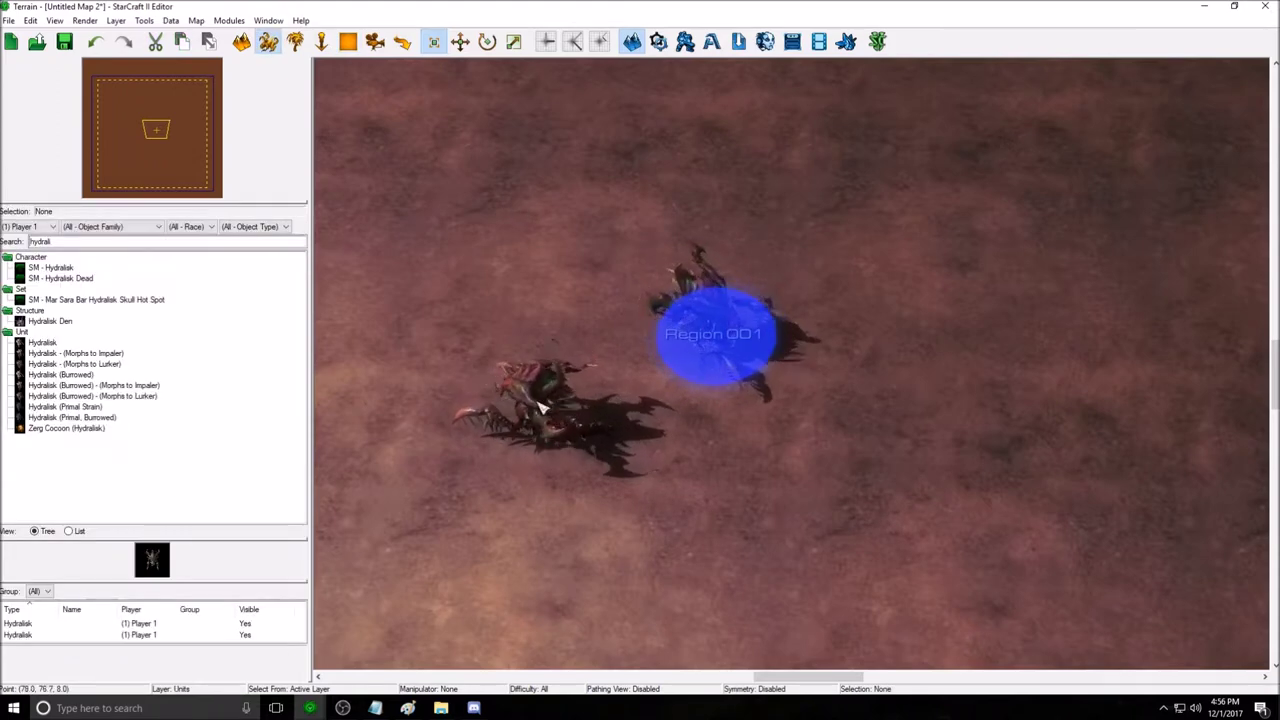
drag(557, 348, 851, 277)
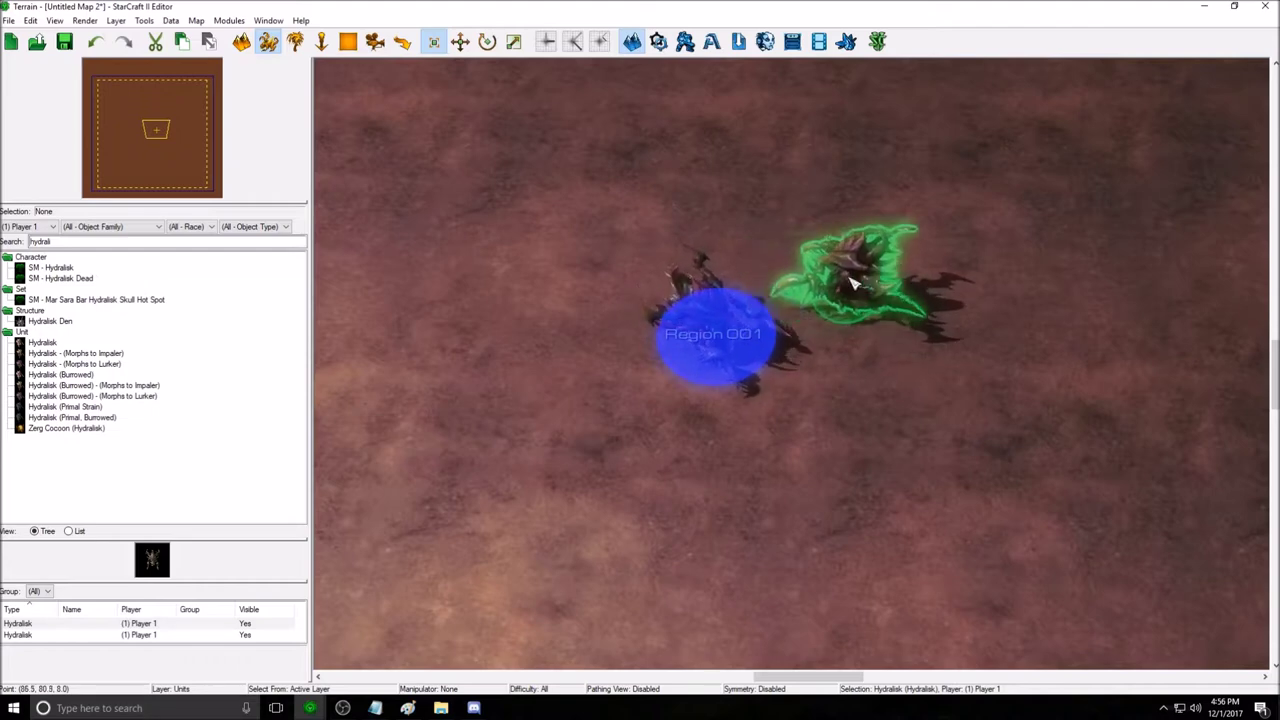
Replace Region 001 with a large circular region and move the Hydralisk to its left edge.
click(348, 41)
click(735, 337)
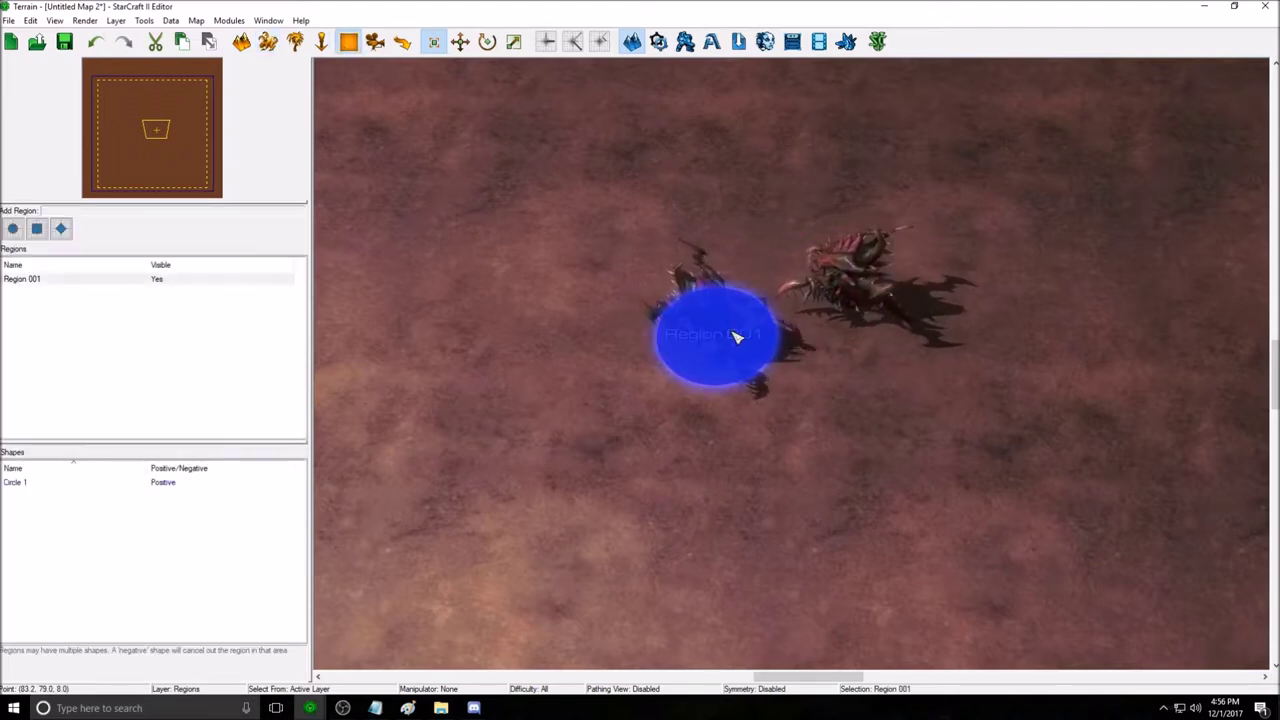
key(Delete)
click(13, 229)
drag(690, 330, 913, 326)
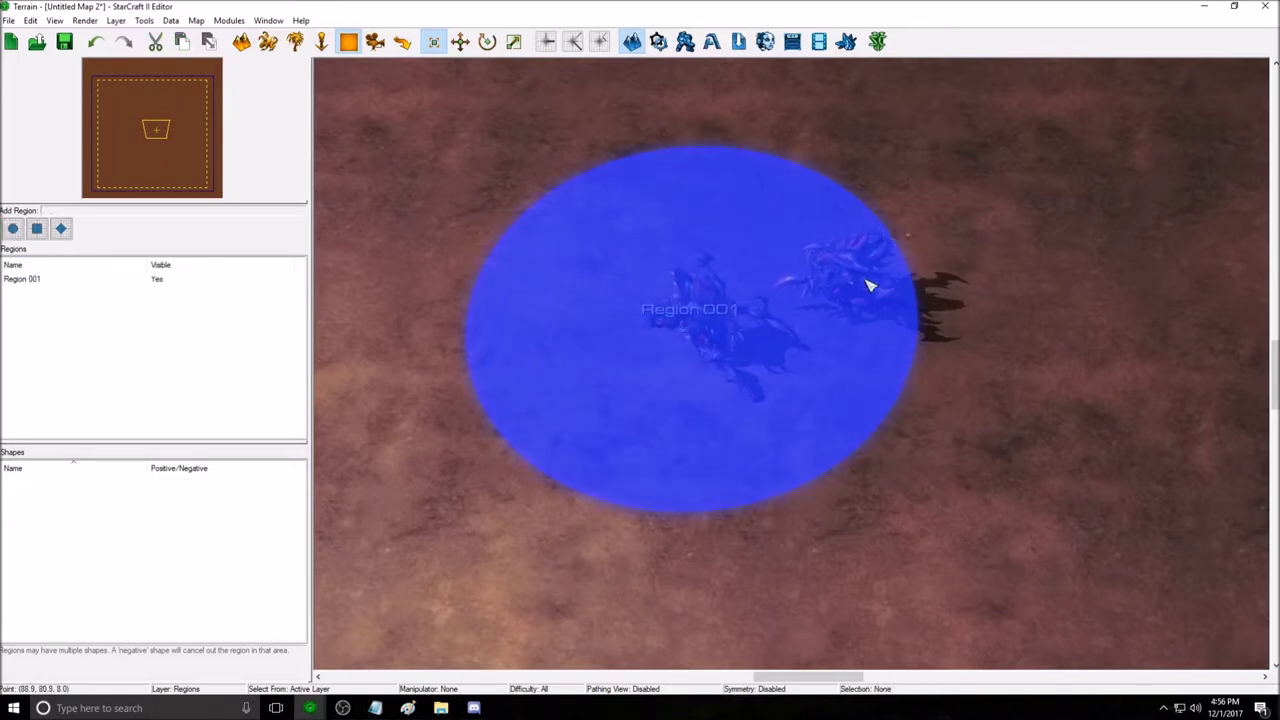
click(268, 41)
click(968, 296)
drag(968, 296, 933, 170)
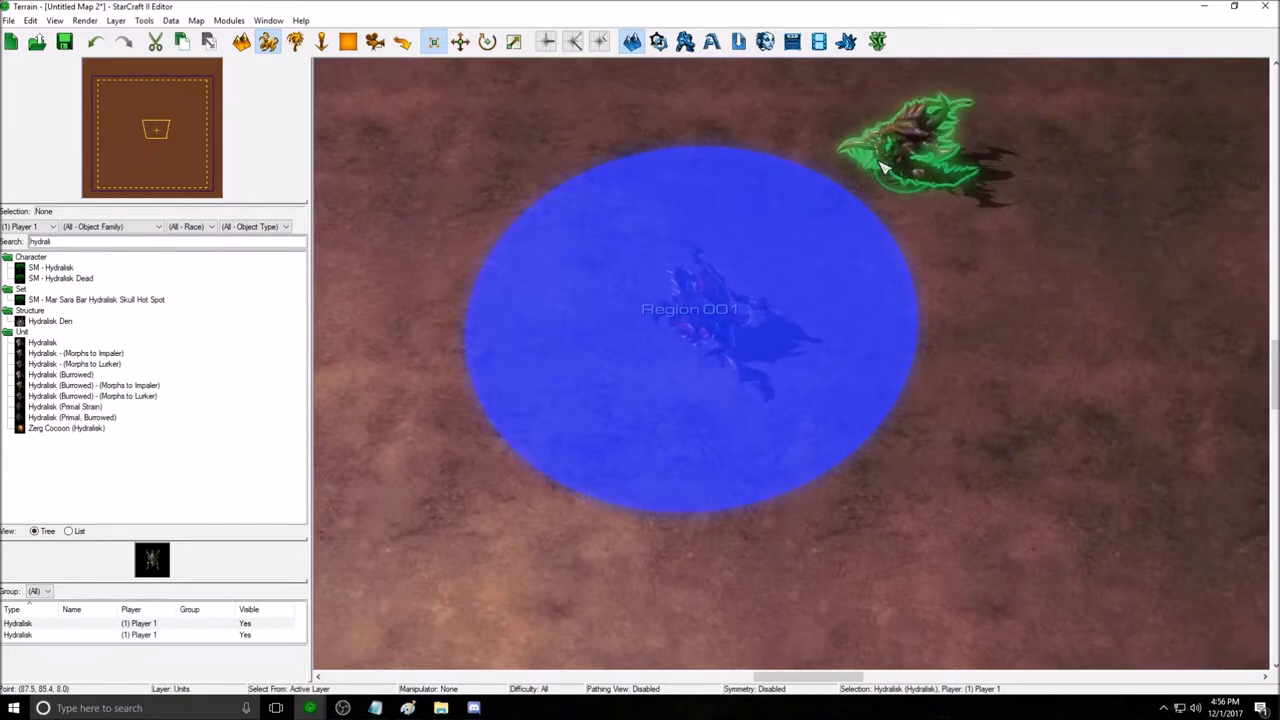
drag(917, 160, 966, 251)
Bring the Data editor forward, lower it, and delete Region 001's circle.
mouse_move(309, 708)
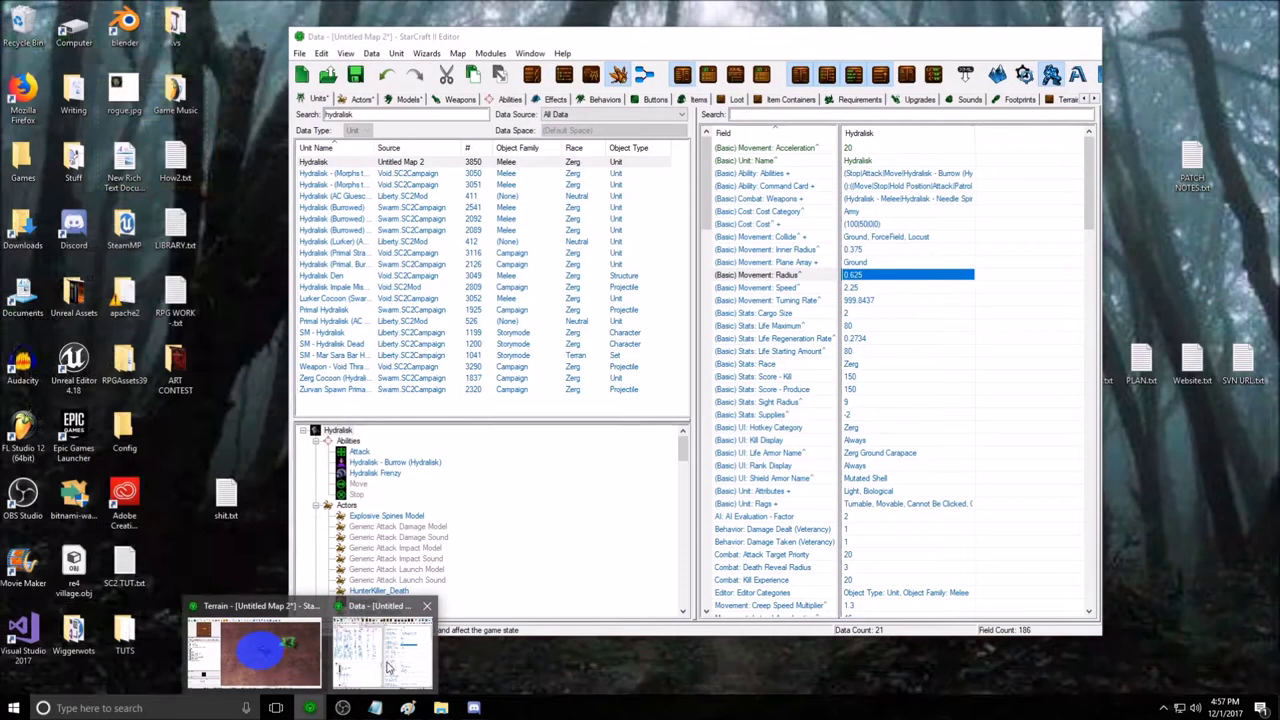
click(388, 668)
drag(537, 36, 517, 431)
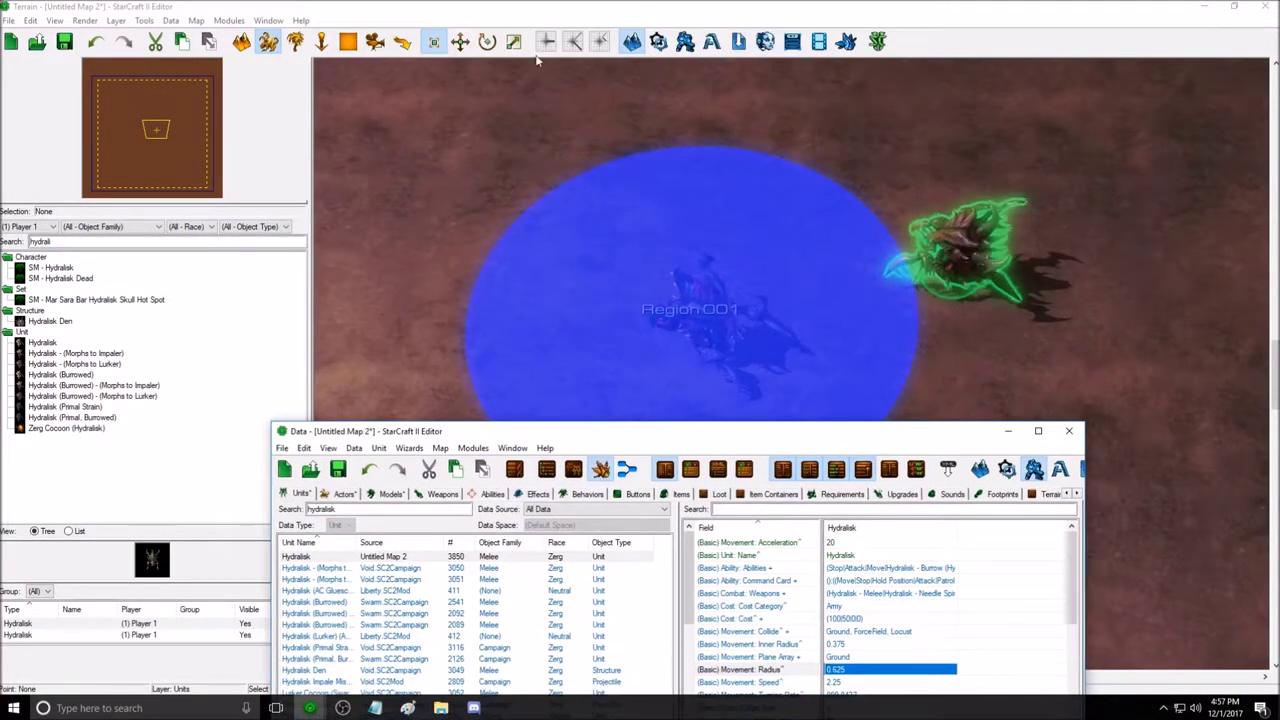
click(348, 41)
click(686, 279)
key(Delete)
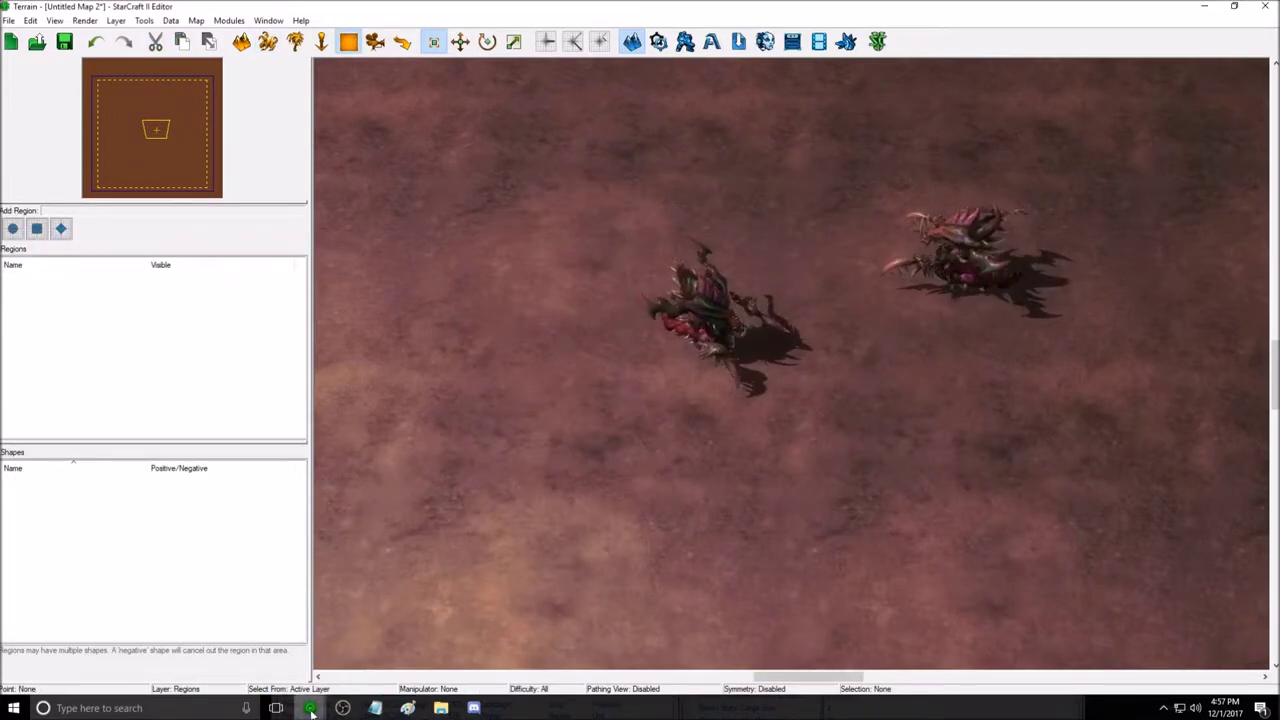
Move the Data editor back to the top and browse the Radius and Plane Array fields.
click(370, 660)
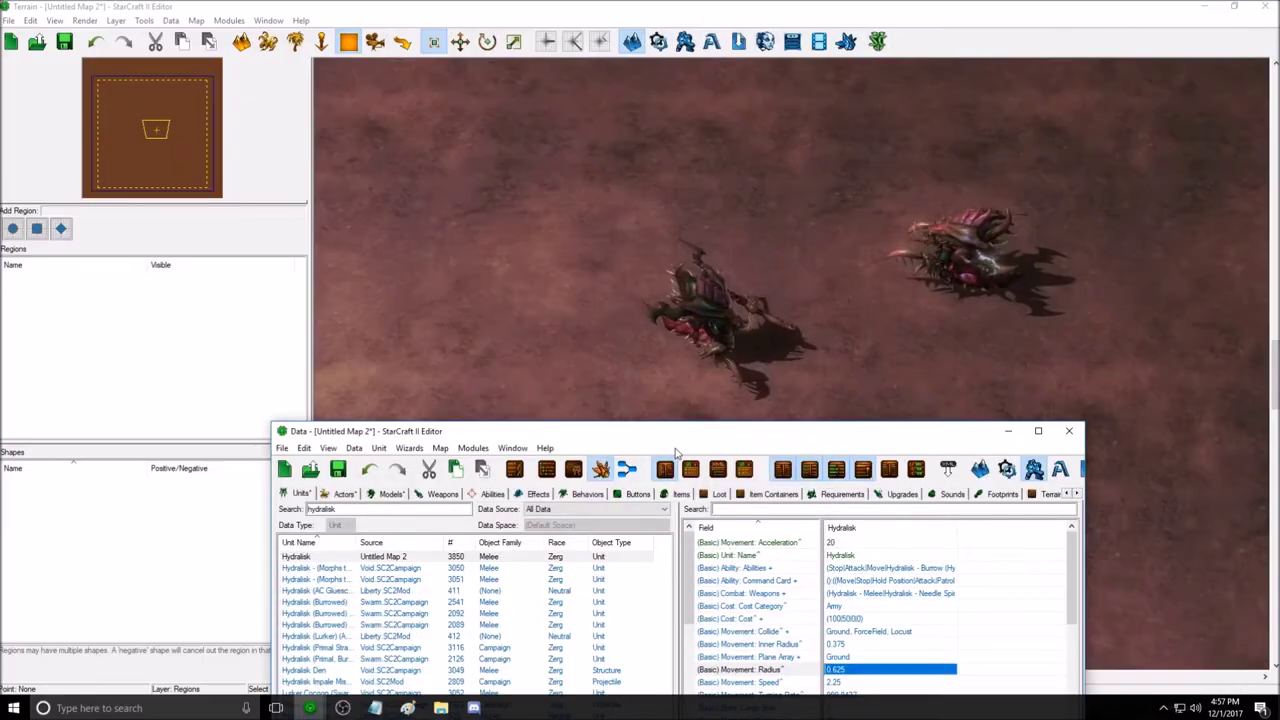
drag(676, 432, 588, 90)
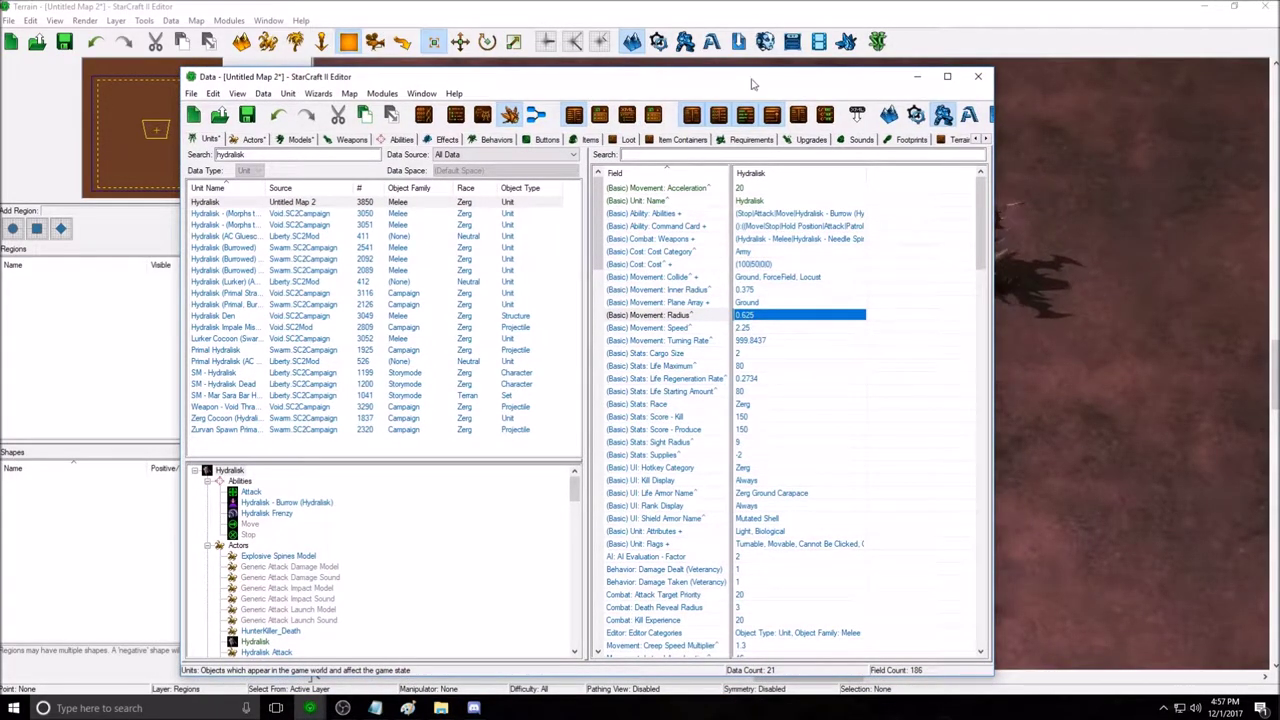
drag(753, 84, 728, 53)
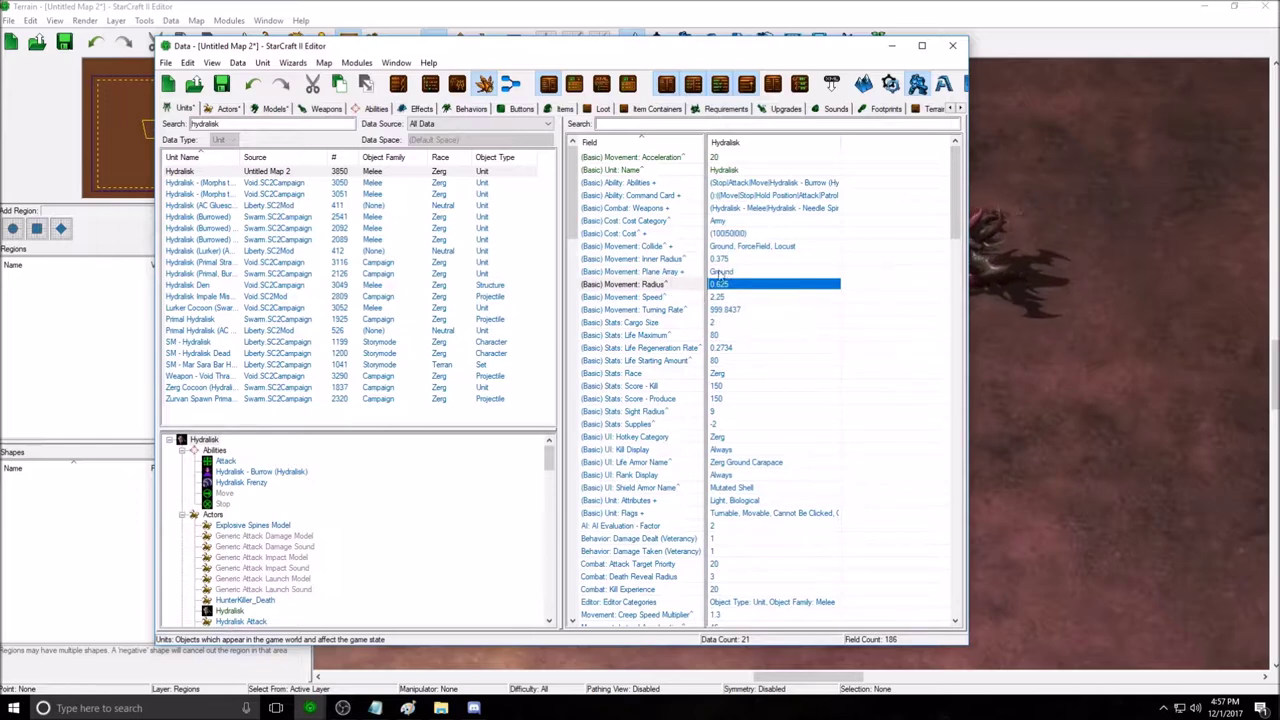
key(Return)
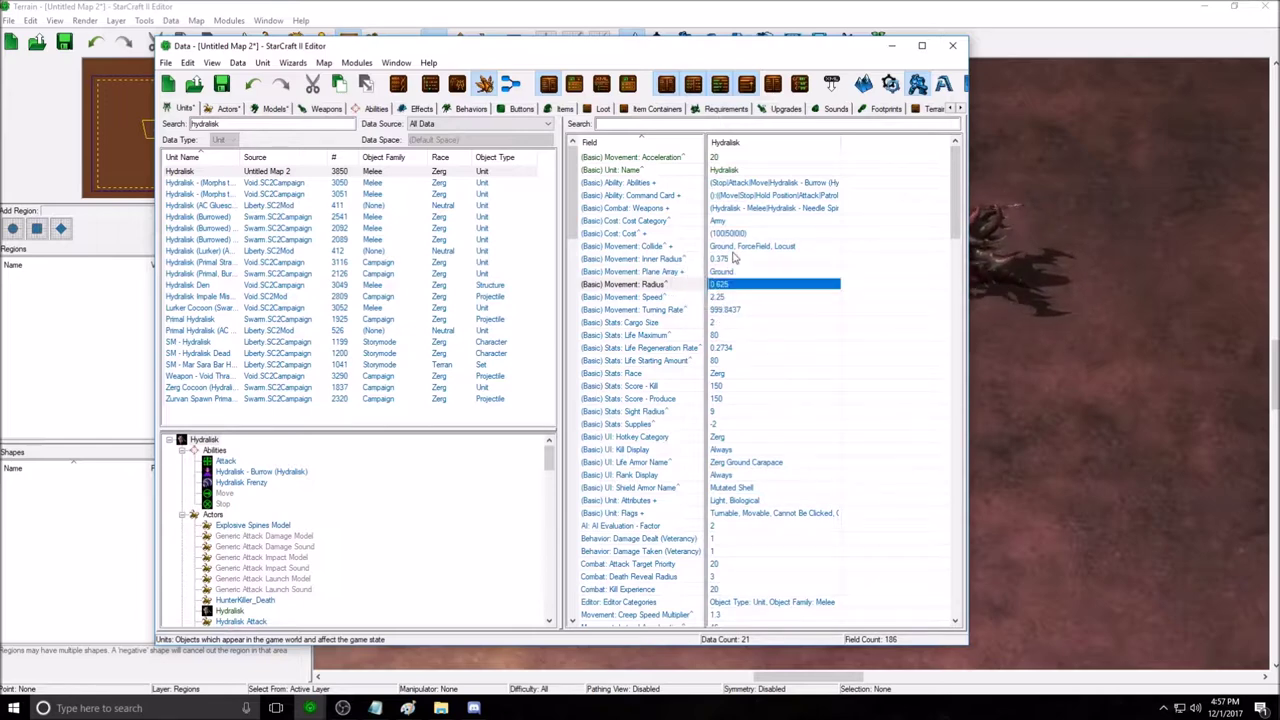
click(677, 273)
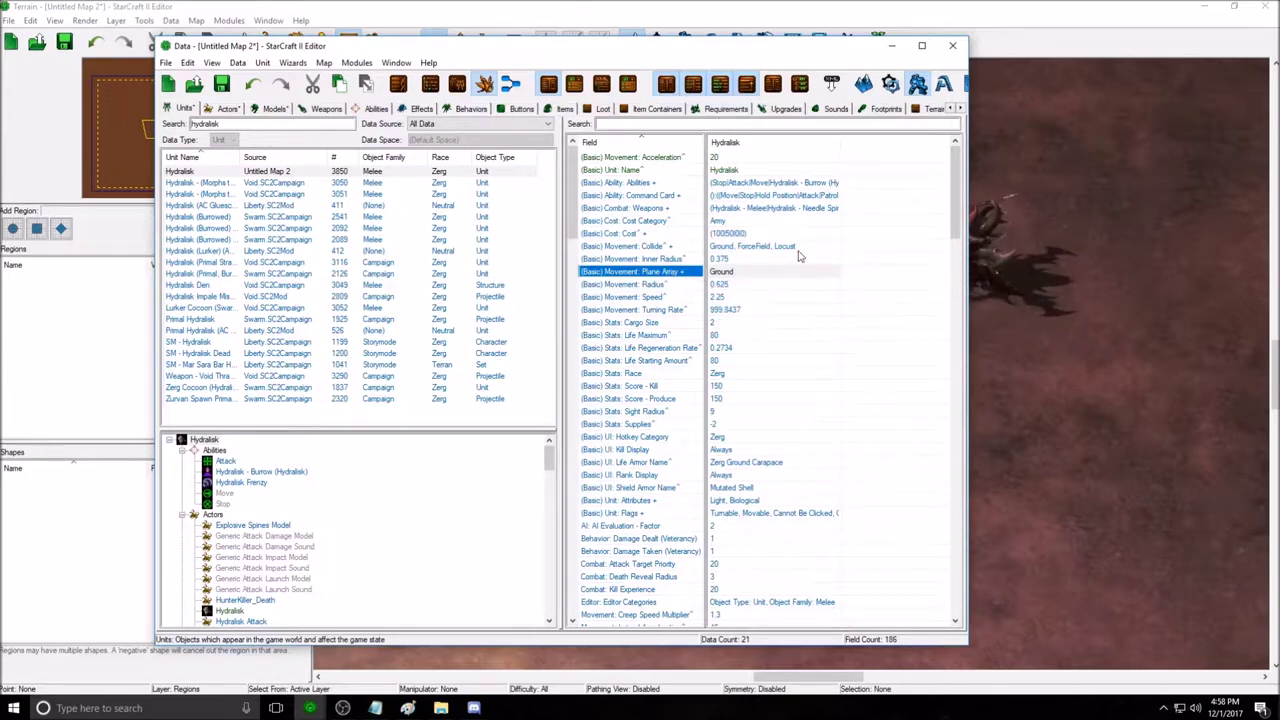
double_click(783, 275)
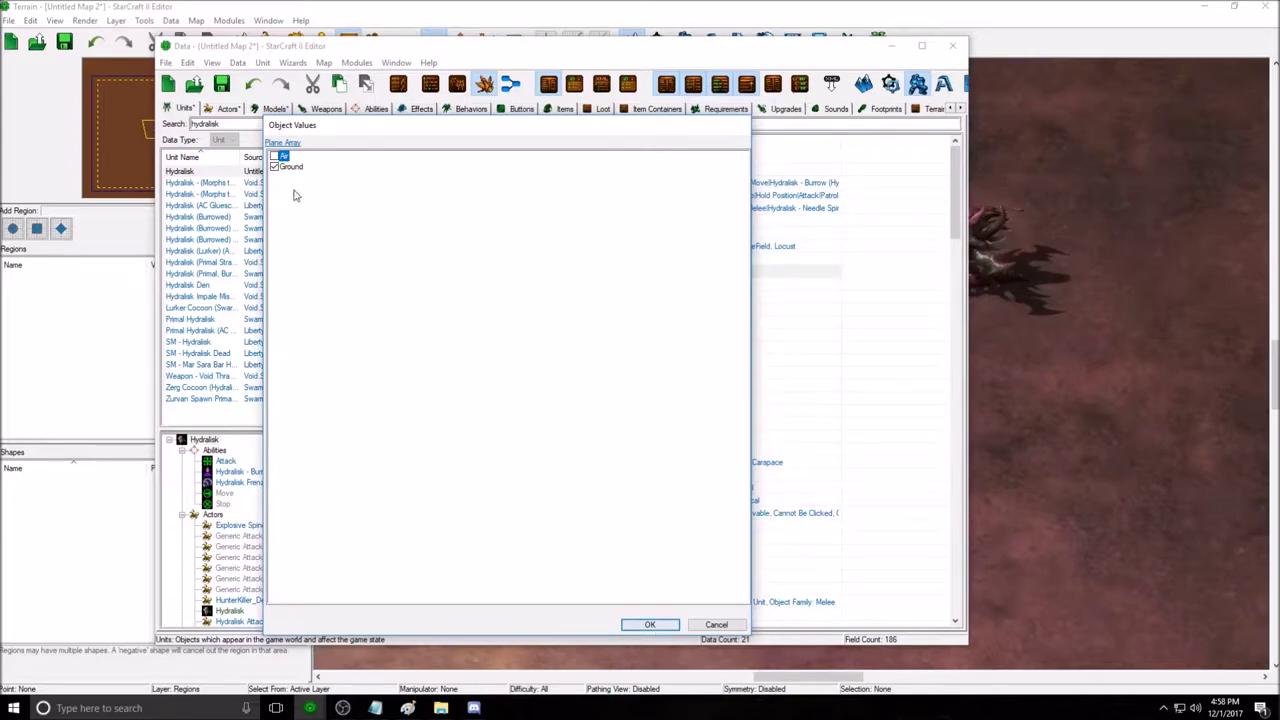
click(275, 157)
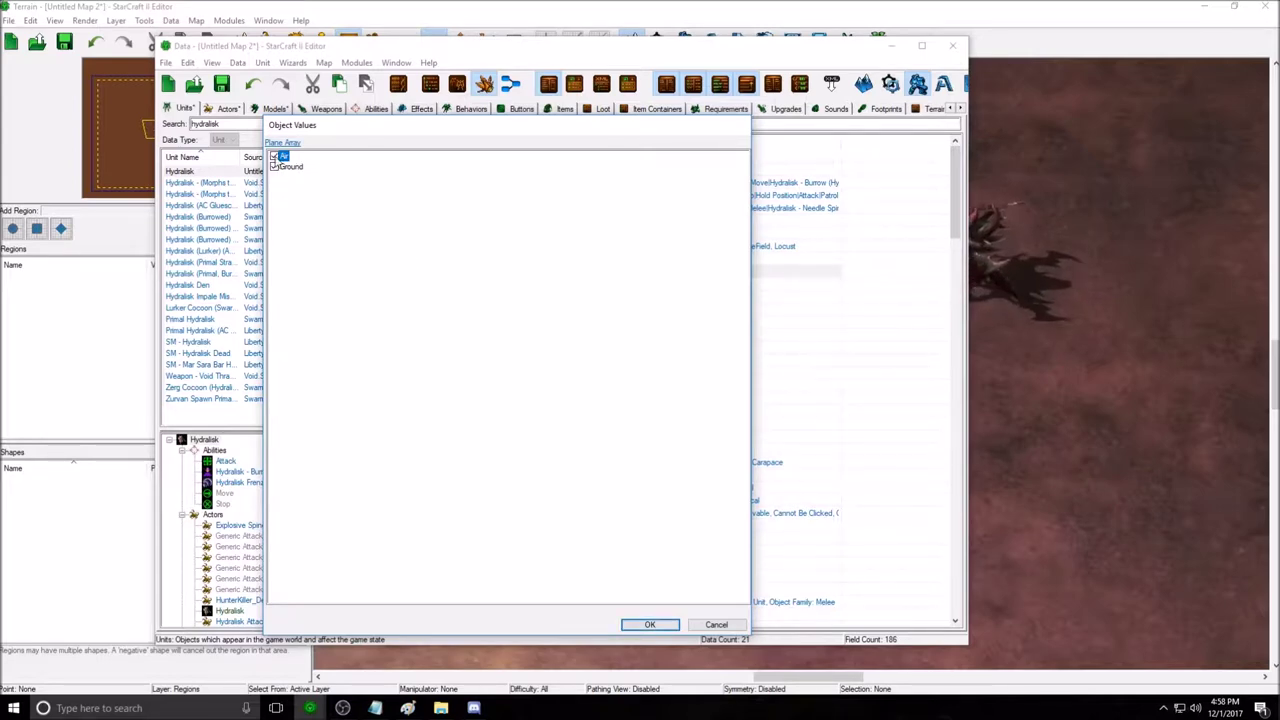
click(650, 625)
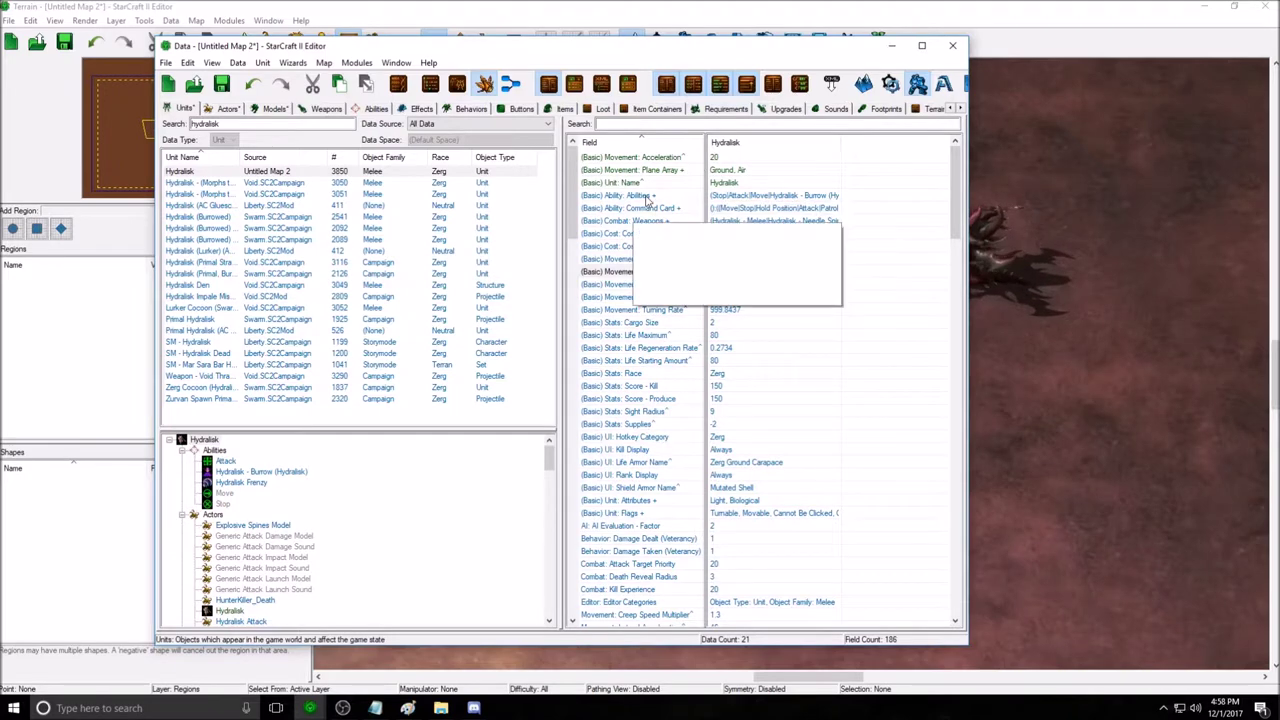
double_click(727, 171)
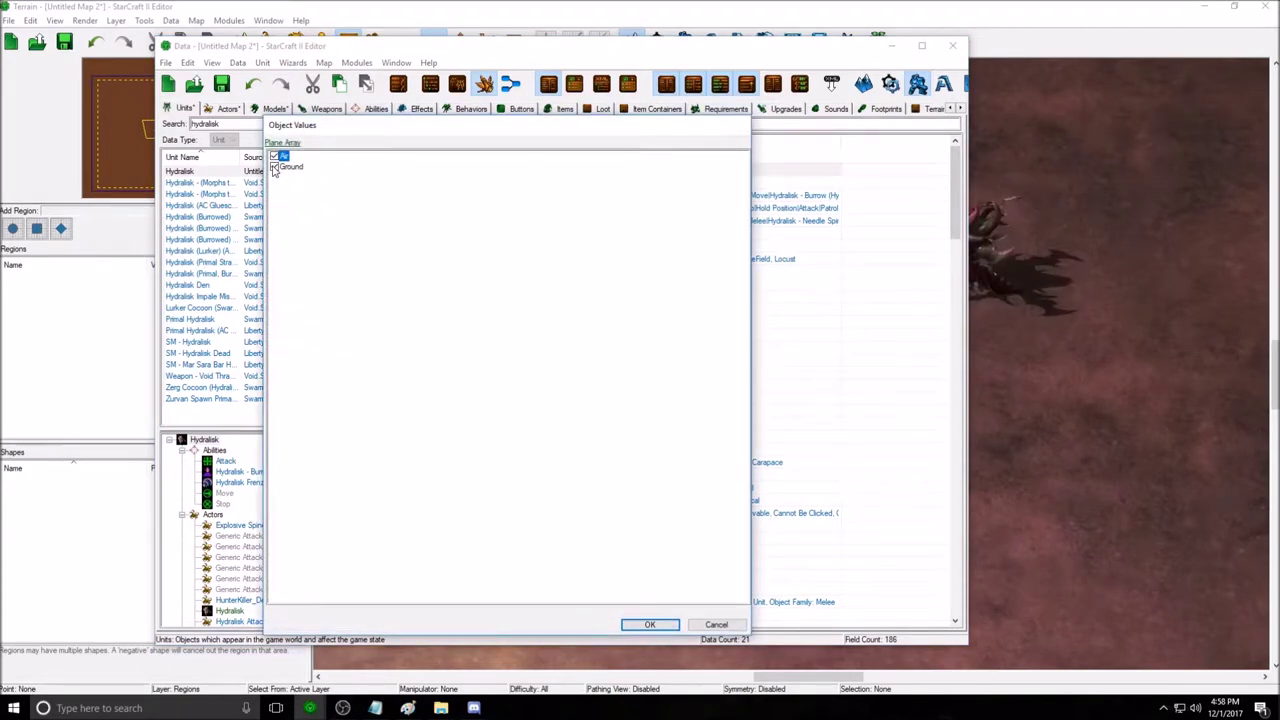
click(650, 624)
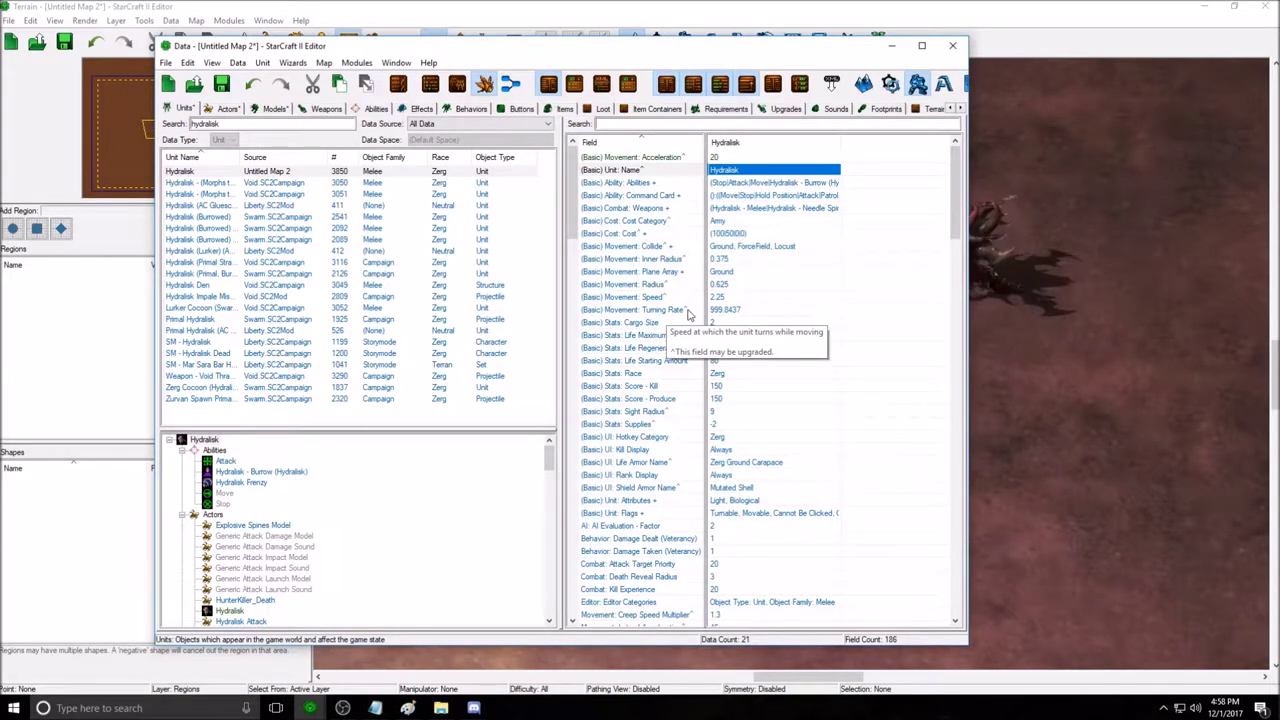
Set the Hydralisk's Turning Rate to 999, stored as 998.9648.
double_click(725, 309)
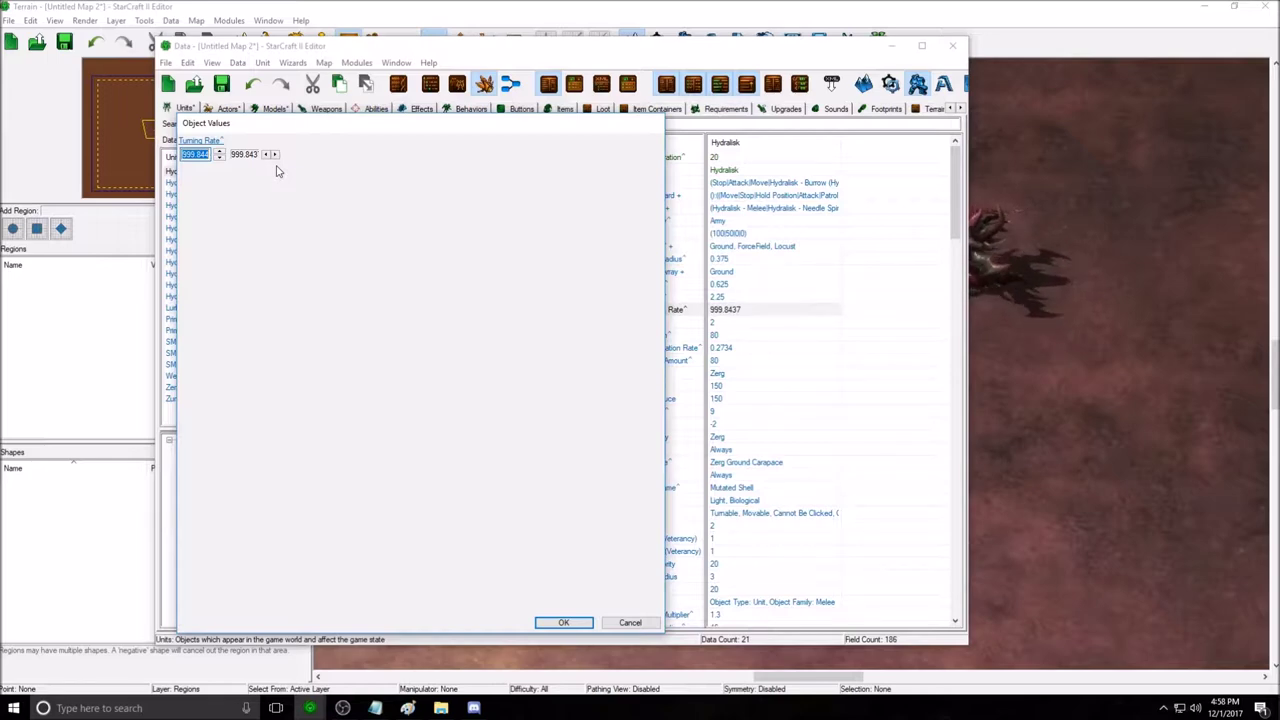
text(360)
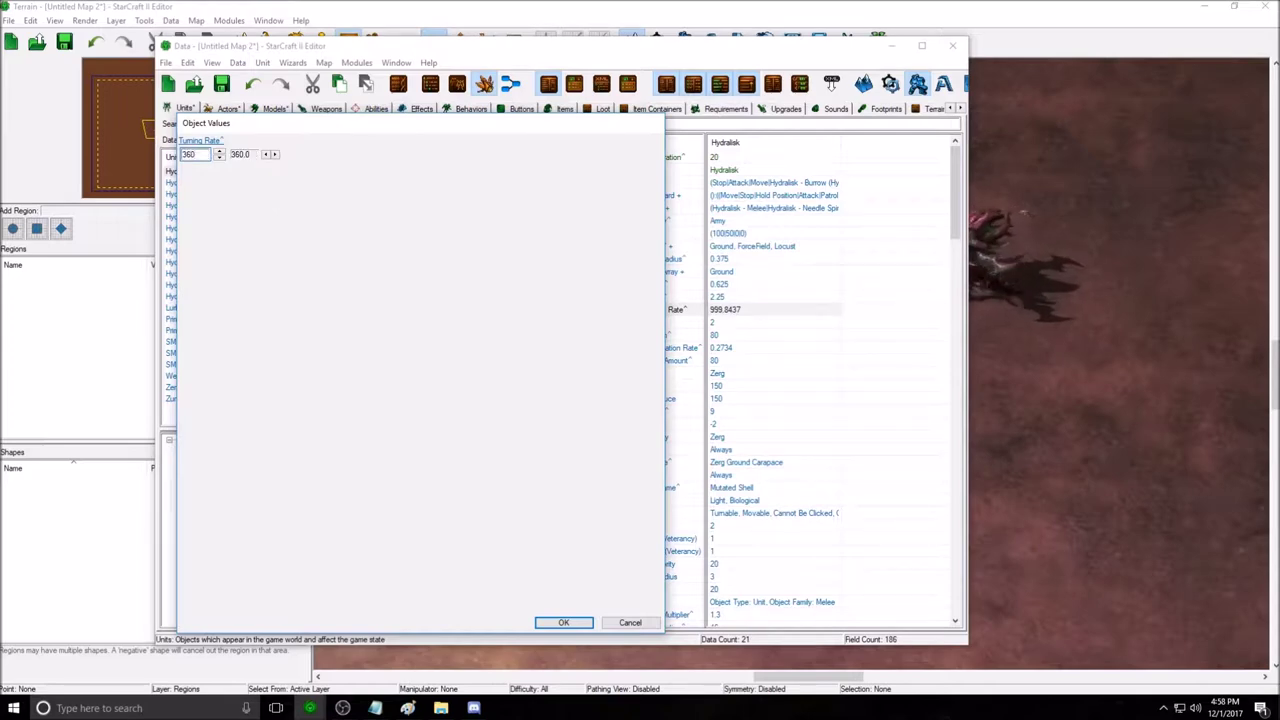
key(BackSpace)
key(BackSpace)
key(BackSpace)
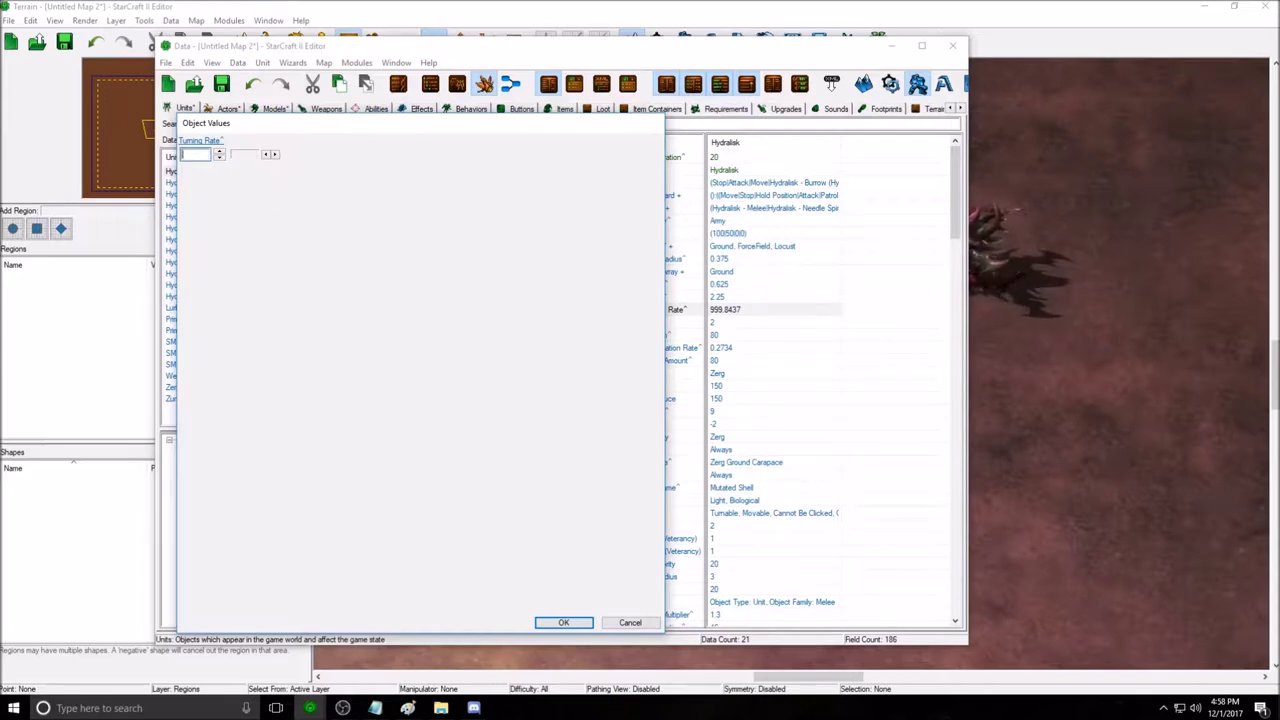
text(100)
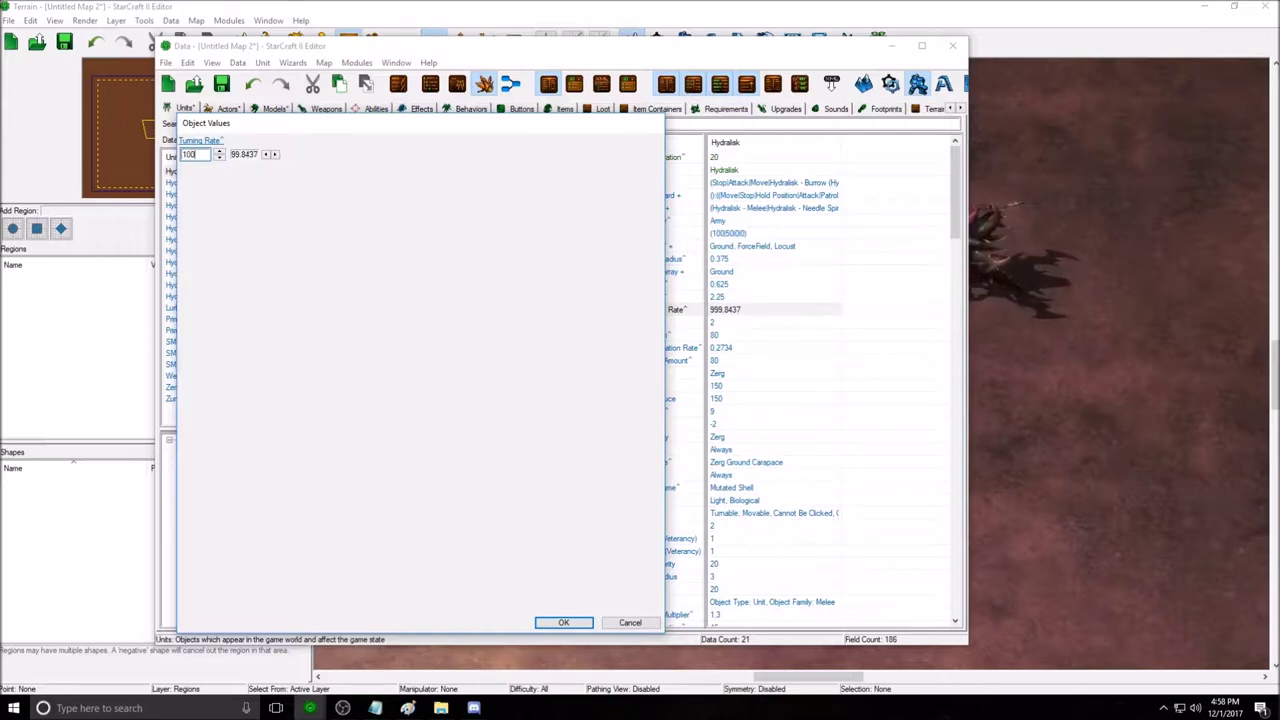
key(BackSpace)
key(BackSpace)
key(BackSpace)
text(999)
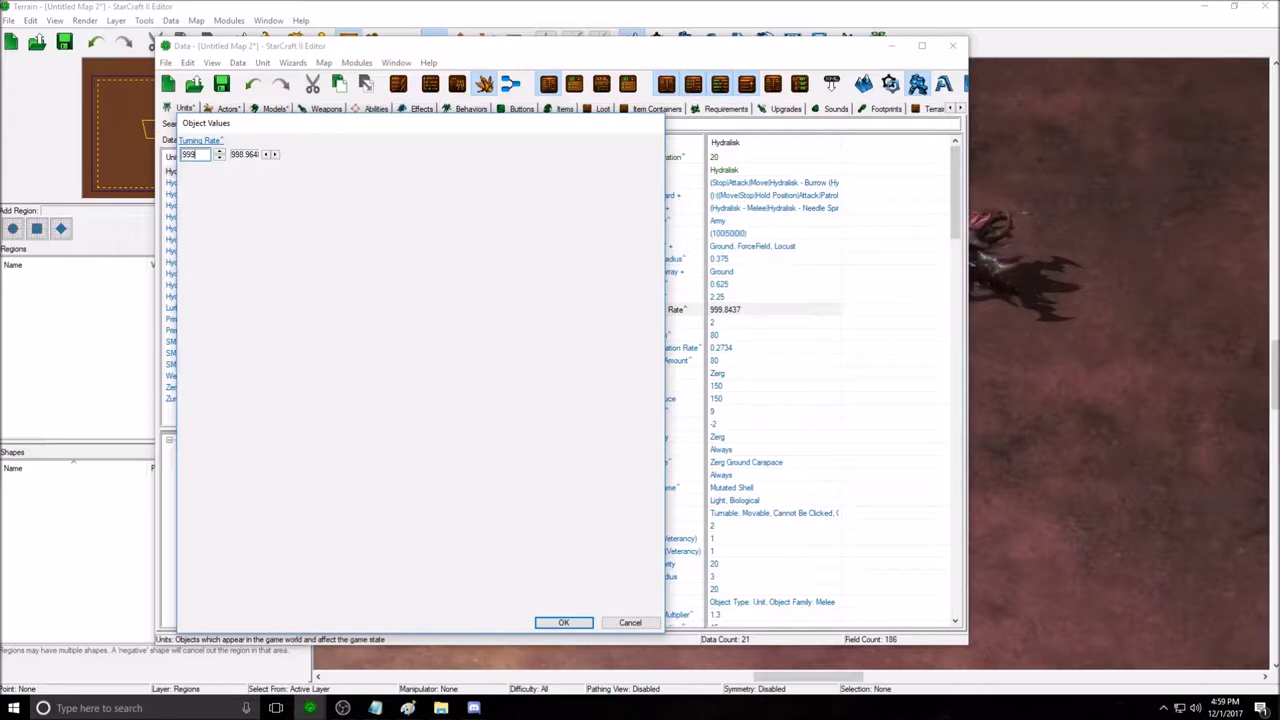
click(563, 622)
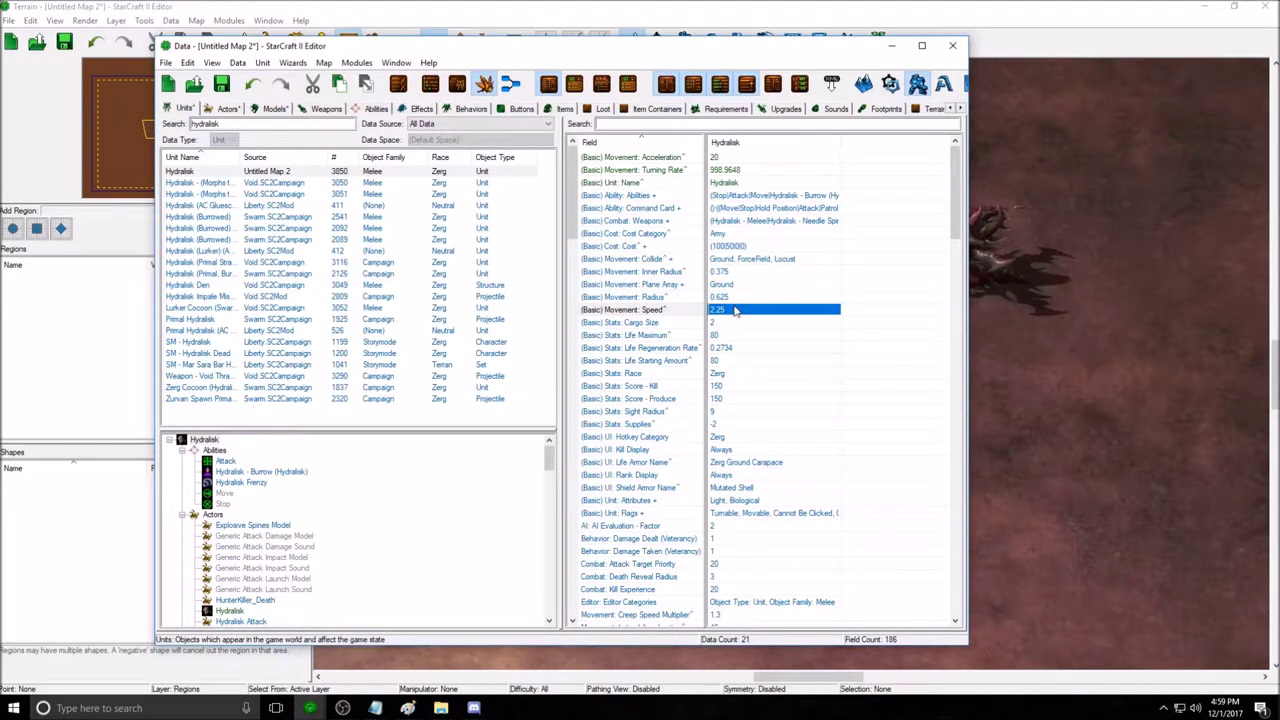
click(678, 323)
click(677, 324)
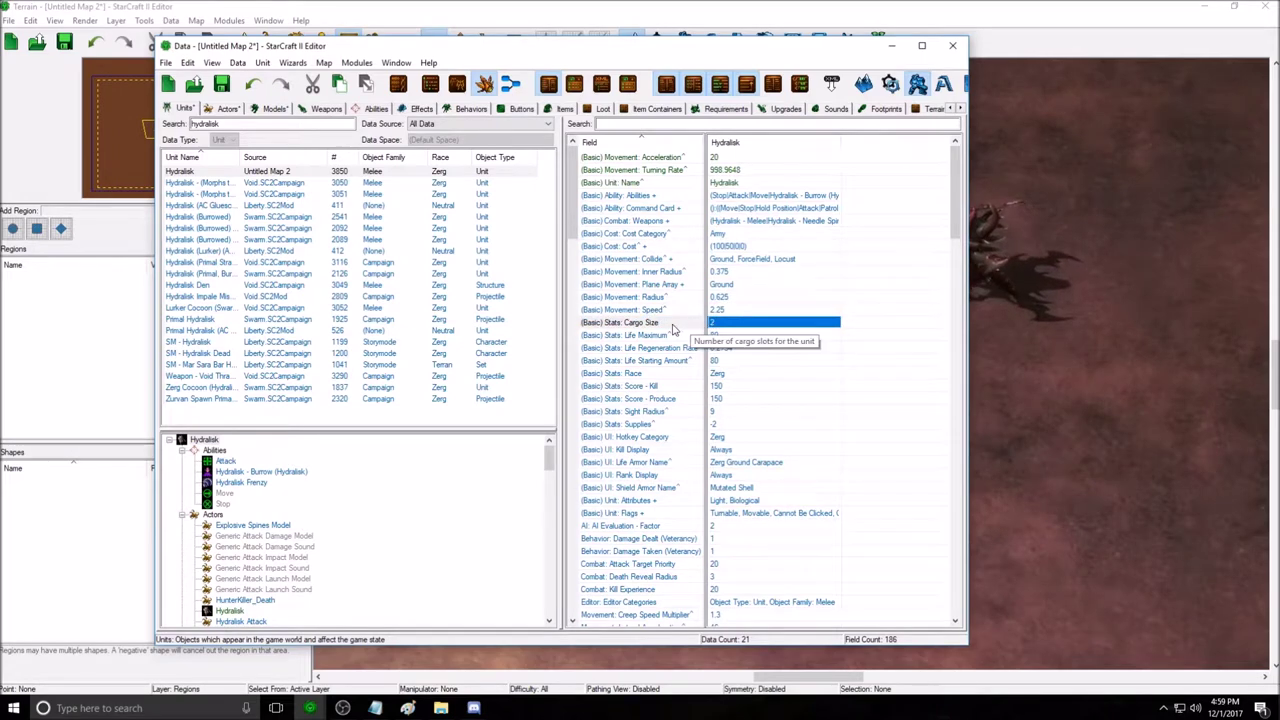
double_click(731, 323)
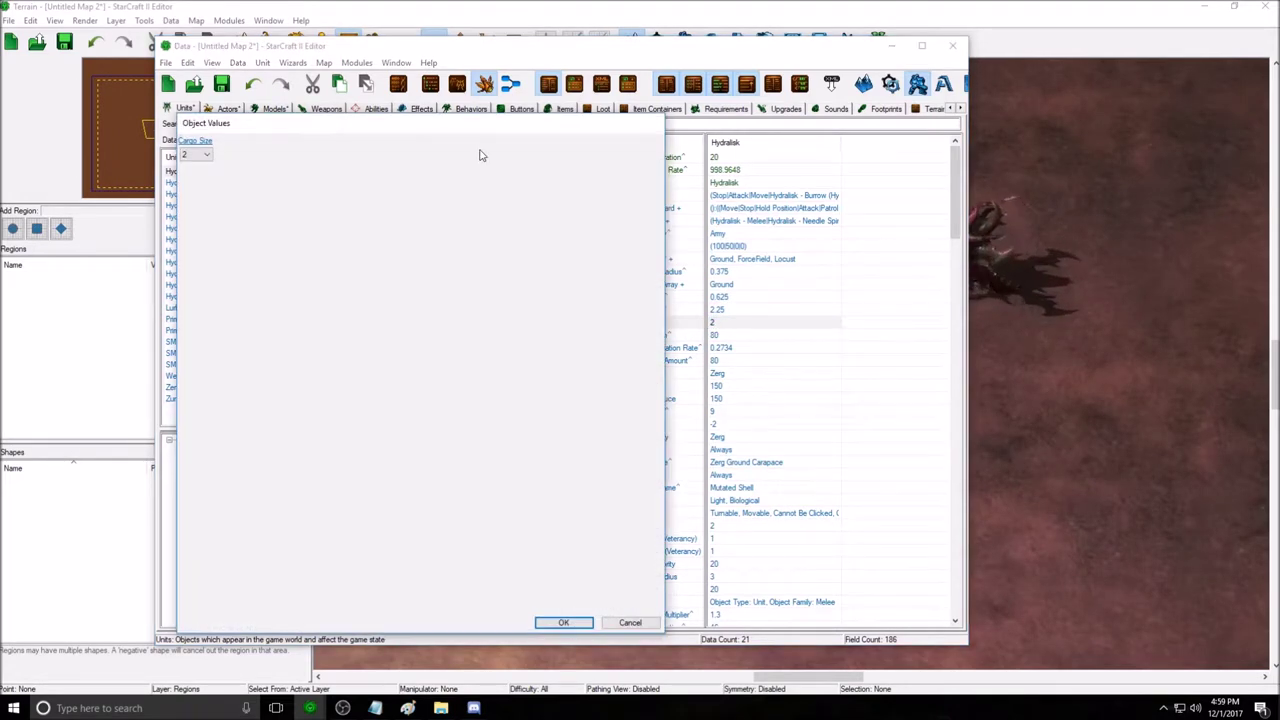
click(135, 120)
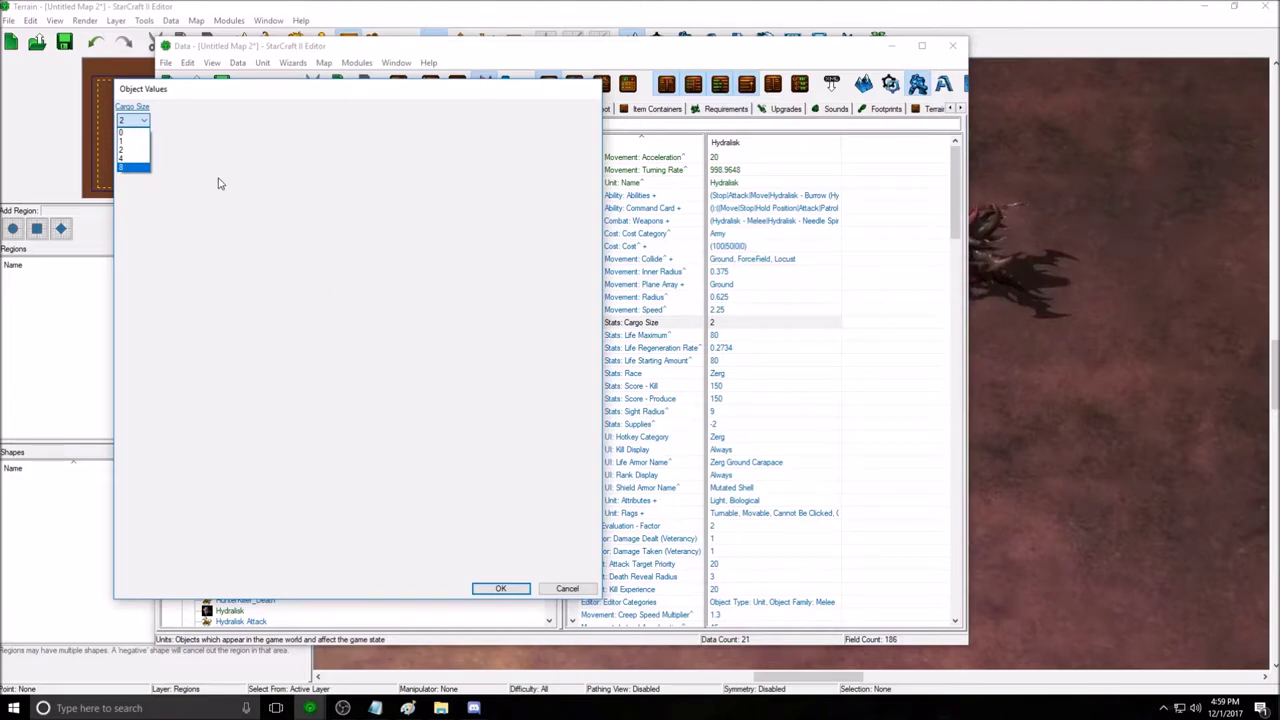
click(134, 168)
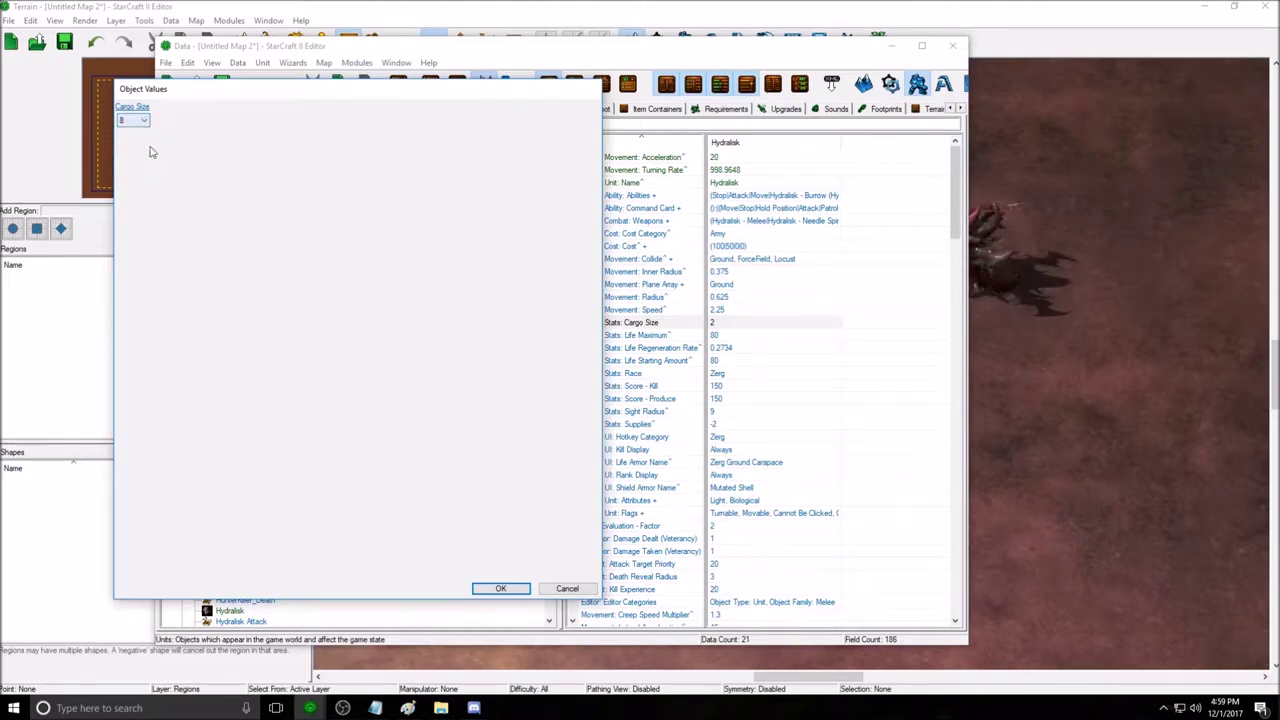
click(143, 123)
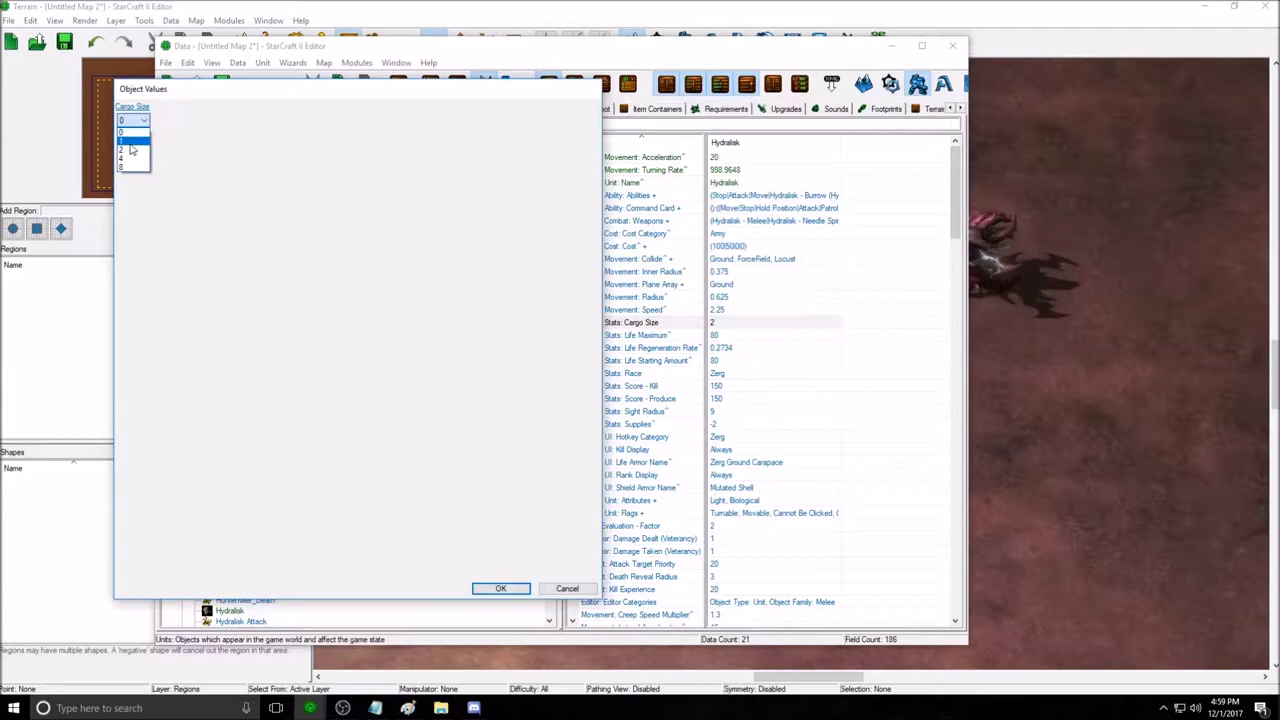
click(131, 148)
click(500, 588)
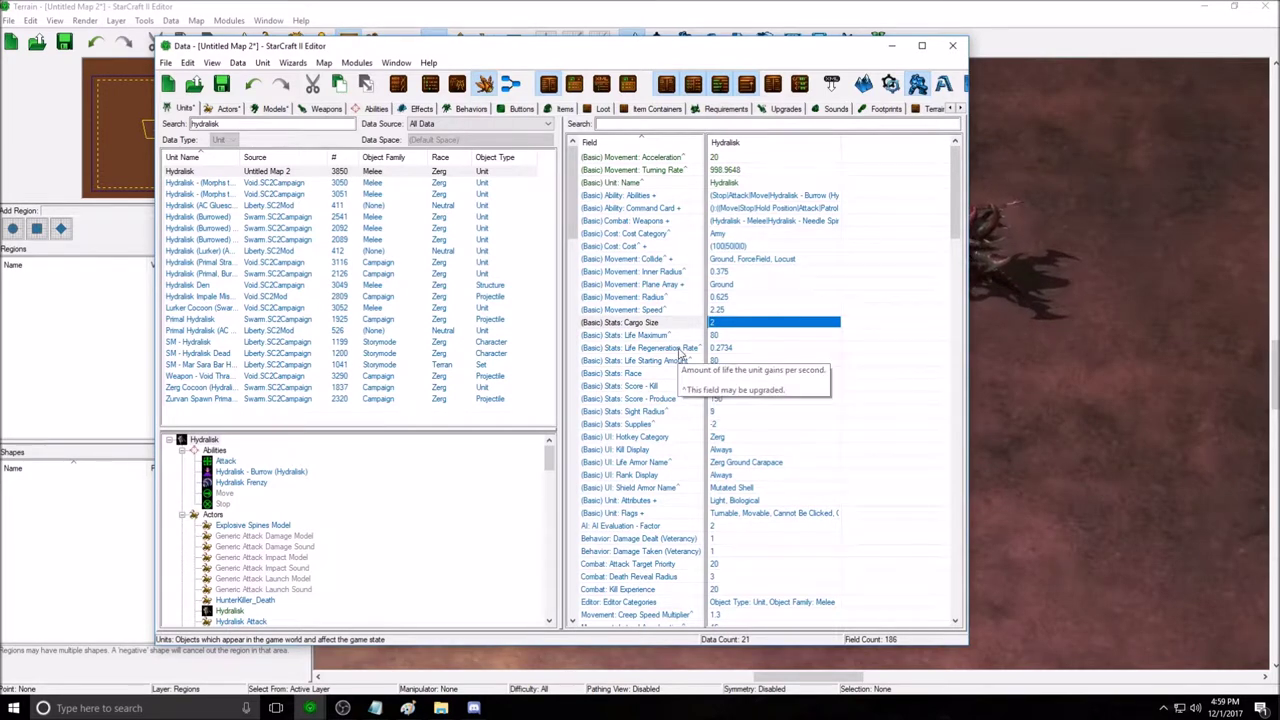
Set the Hydralisk's Life Maximum and Life Starting Amount both to 500.
click(683, 360)
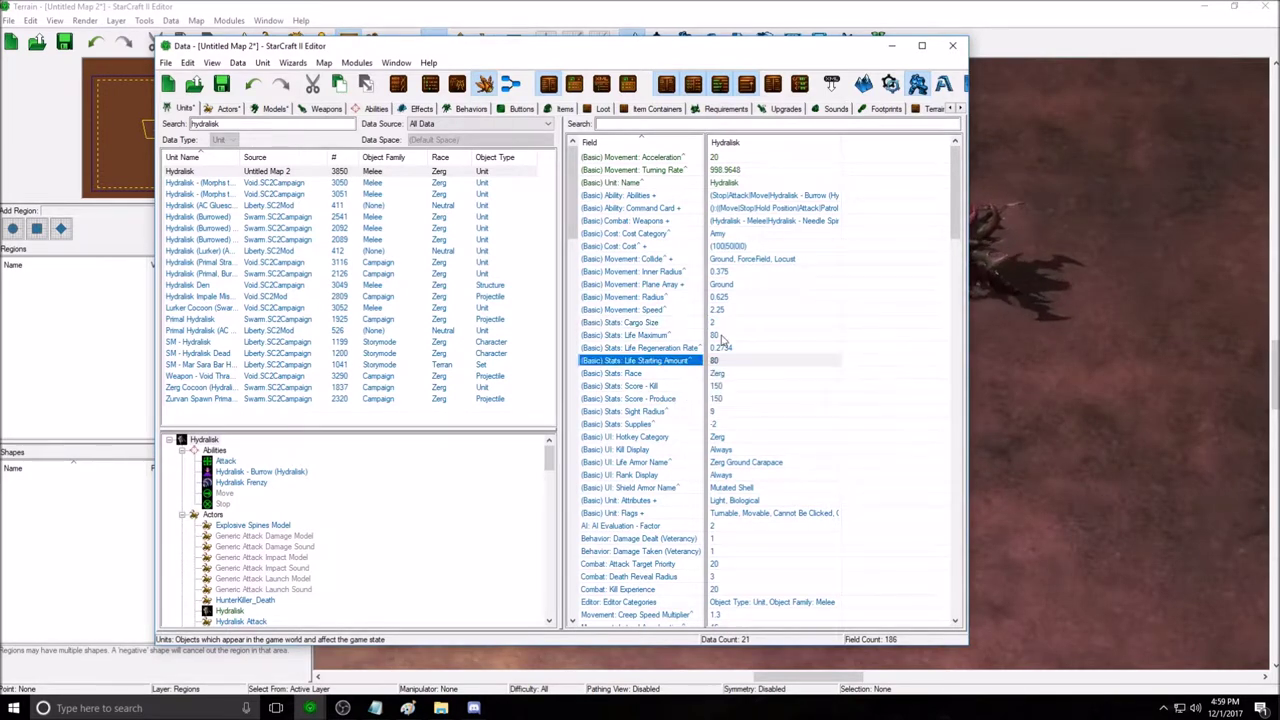
click(726, 365)
click(731, 338)
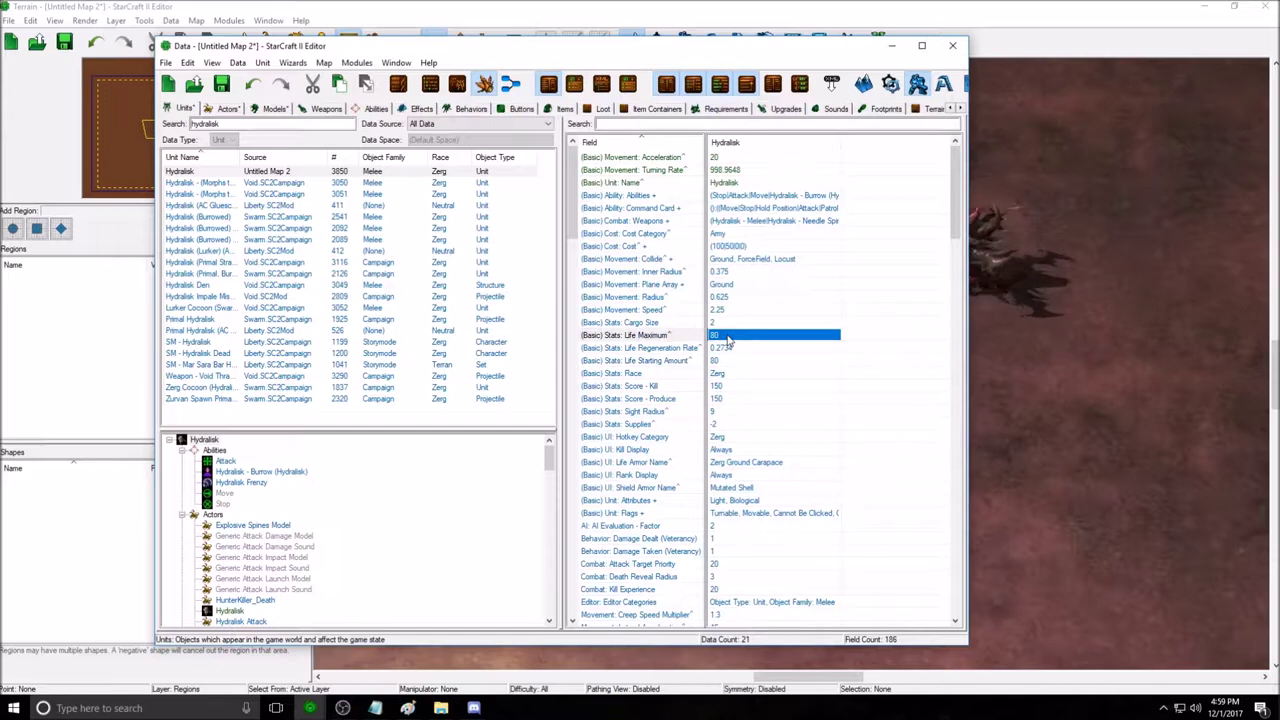
click(727, 362)
click(731, 339)
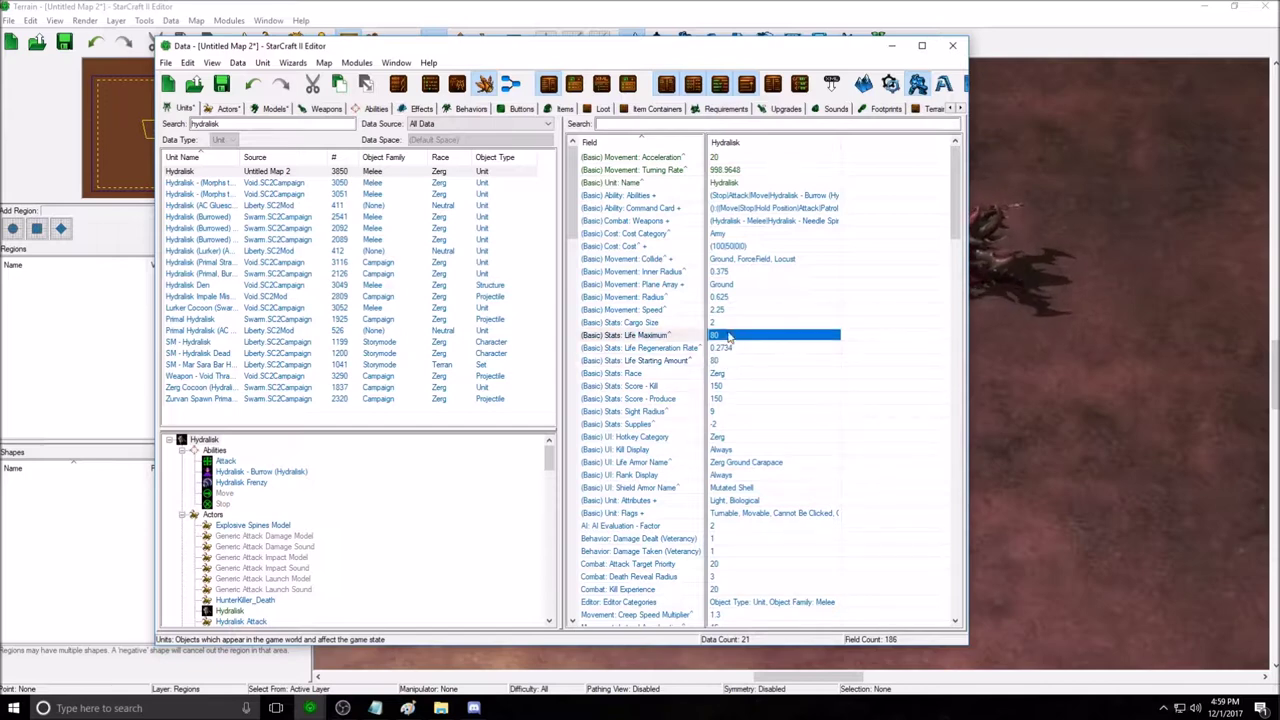
click(731, 362)
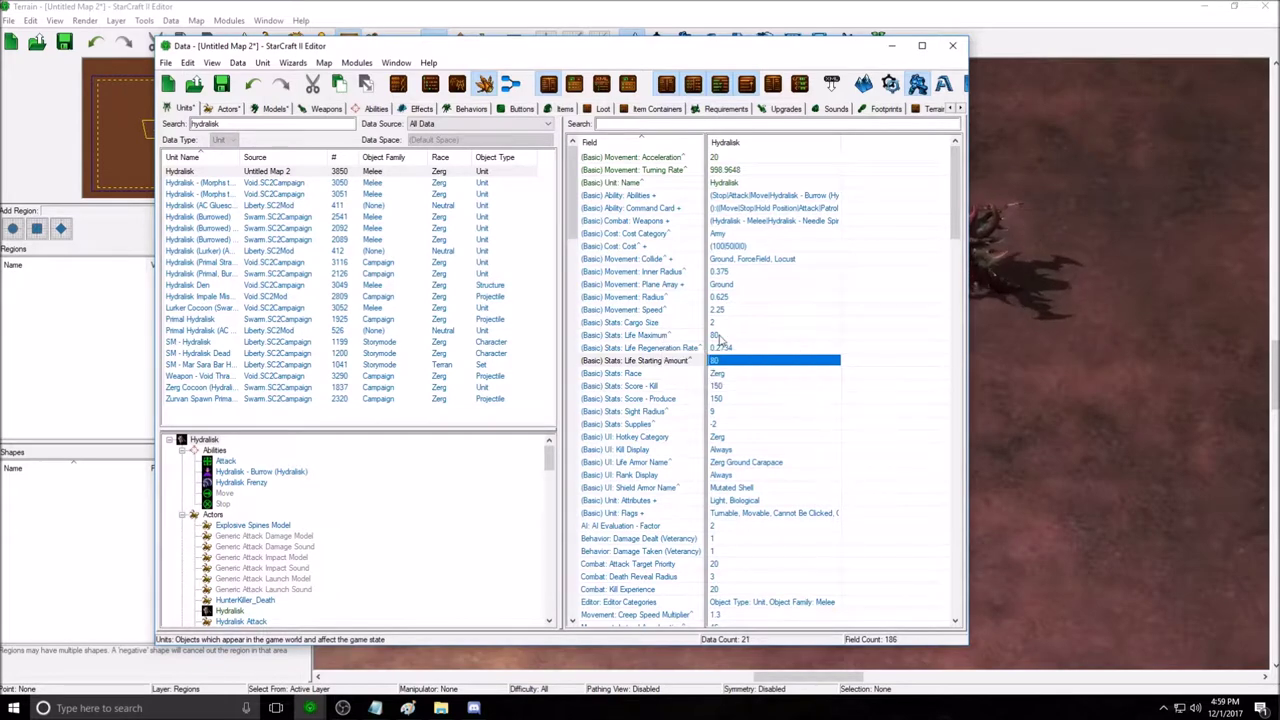
click(725, 338)
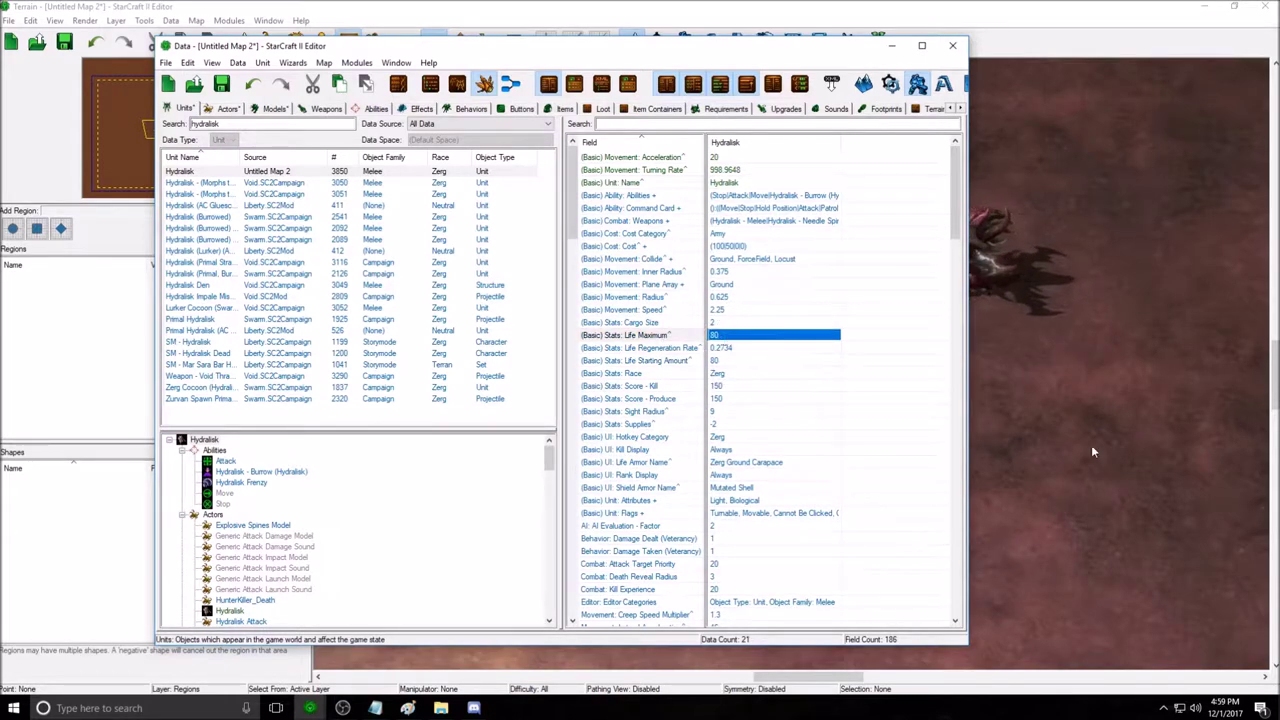
click(730, 361)
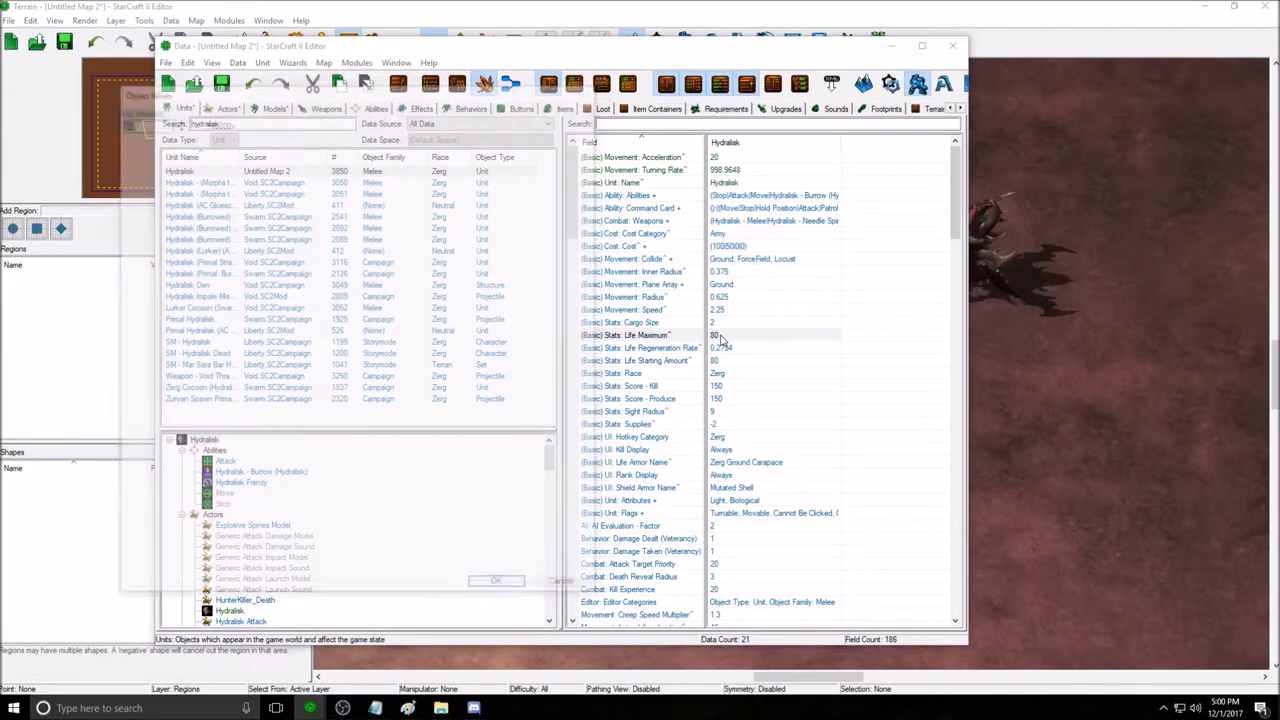
double_click(720, 336)
text(5)
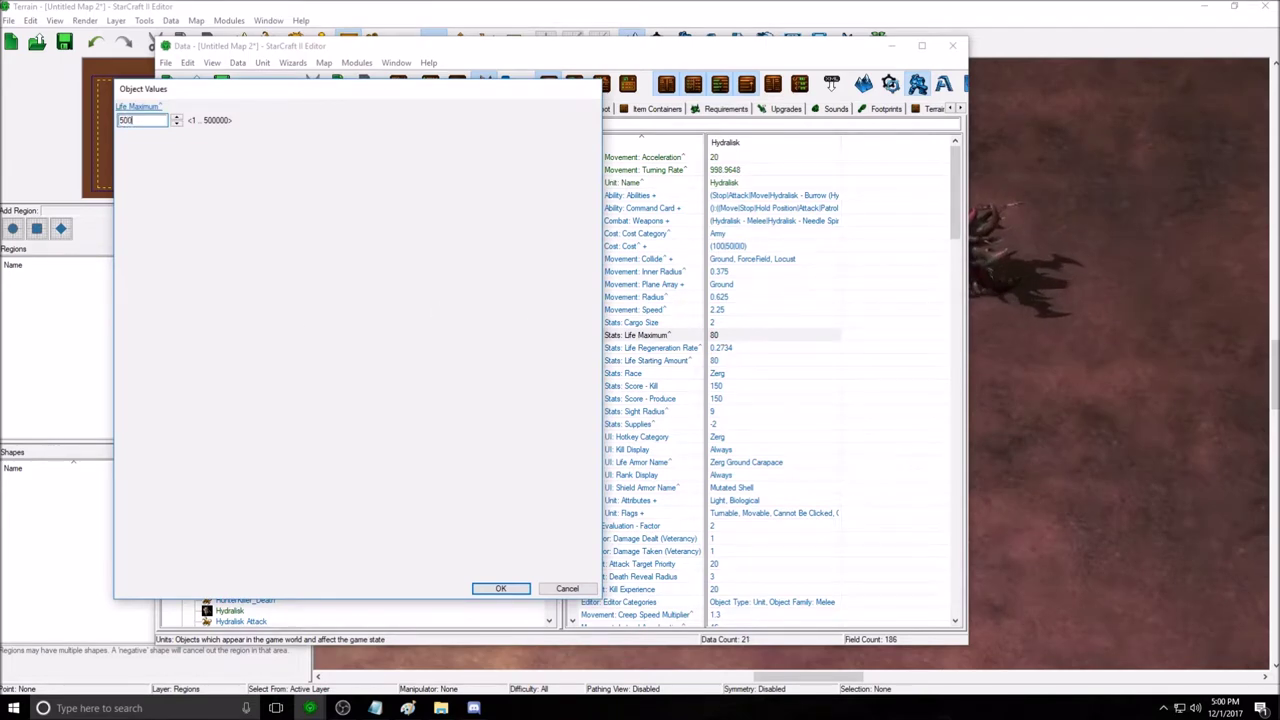
text(00)
key(Return)
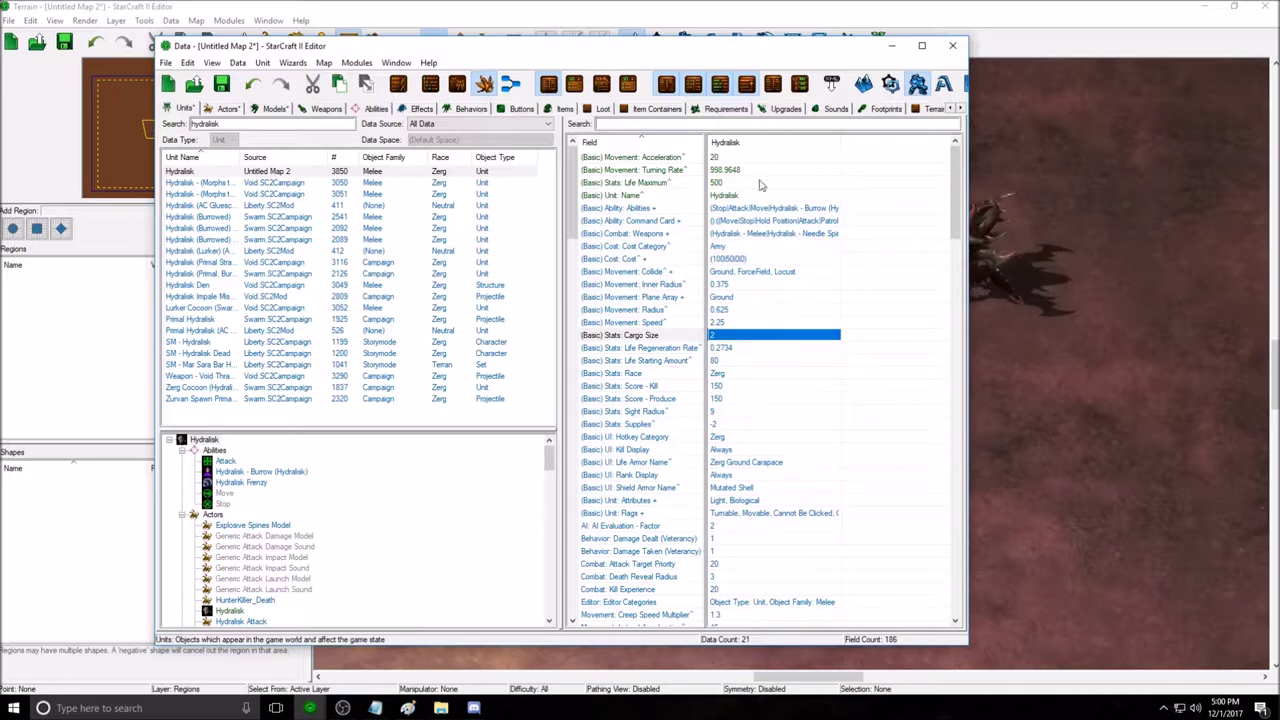
double_click(741, 366)
text(500)
key(Return)
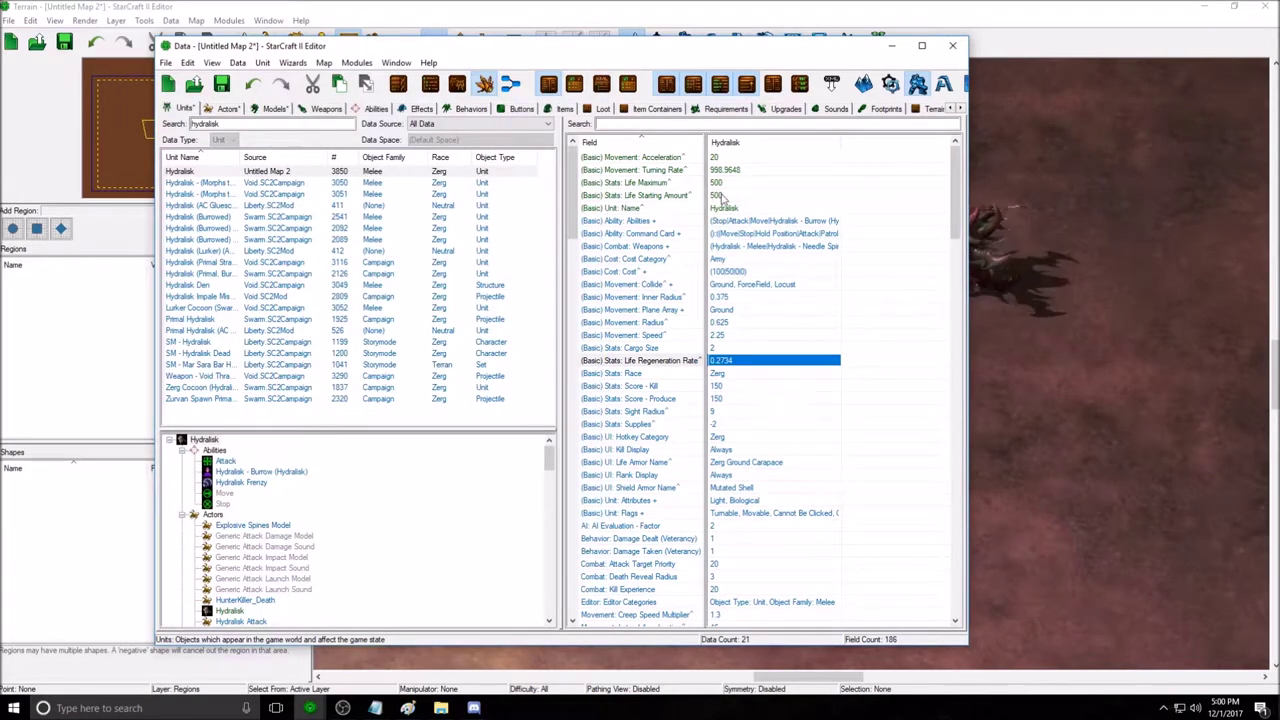
Raise the Life Regeneration Rate from 0.2734 to 10.
click(728, 186)
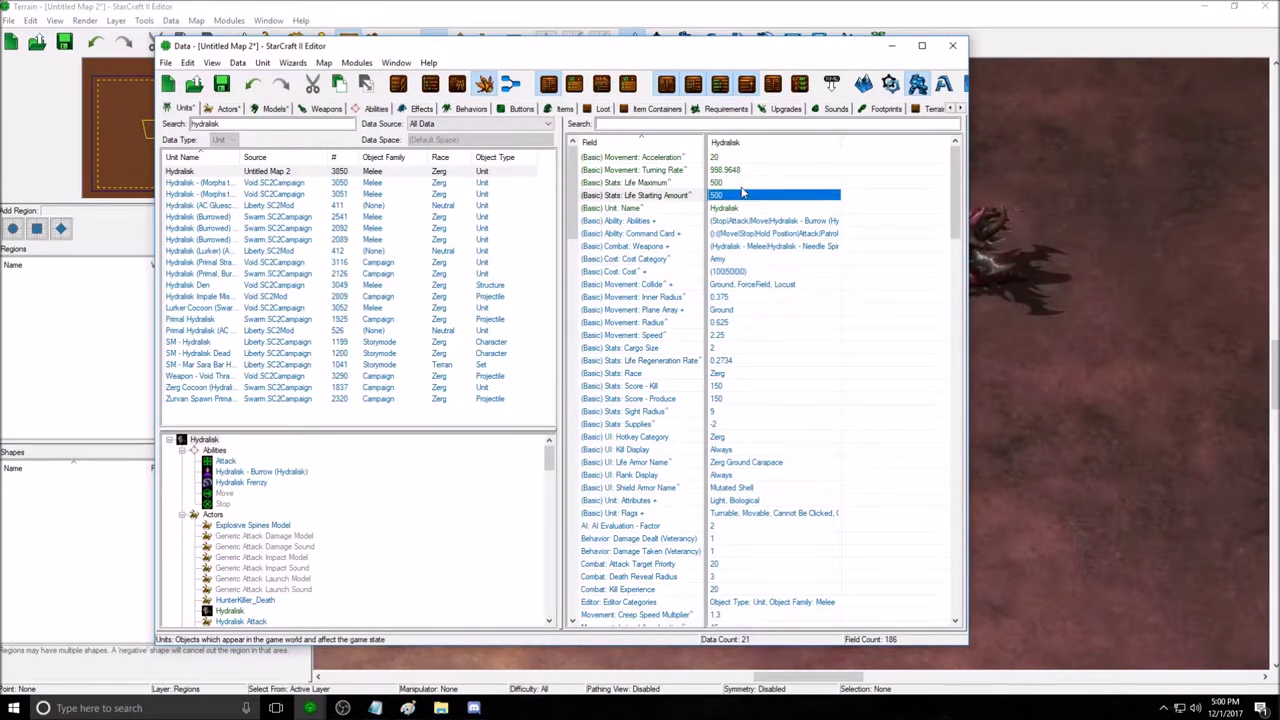
click(740, 196)
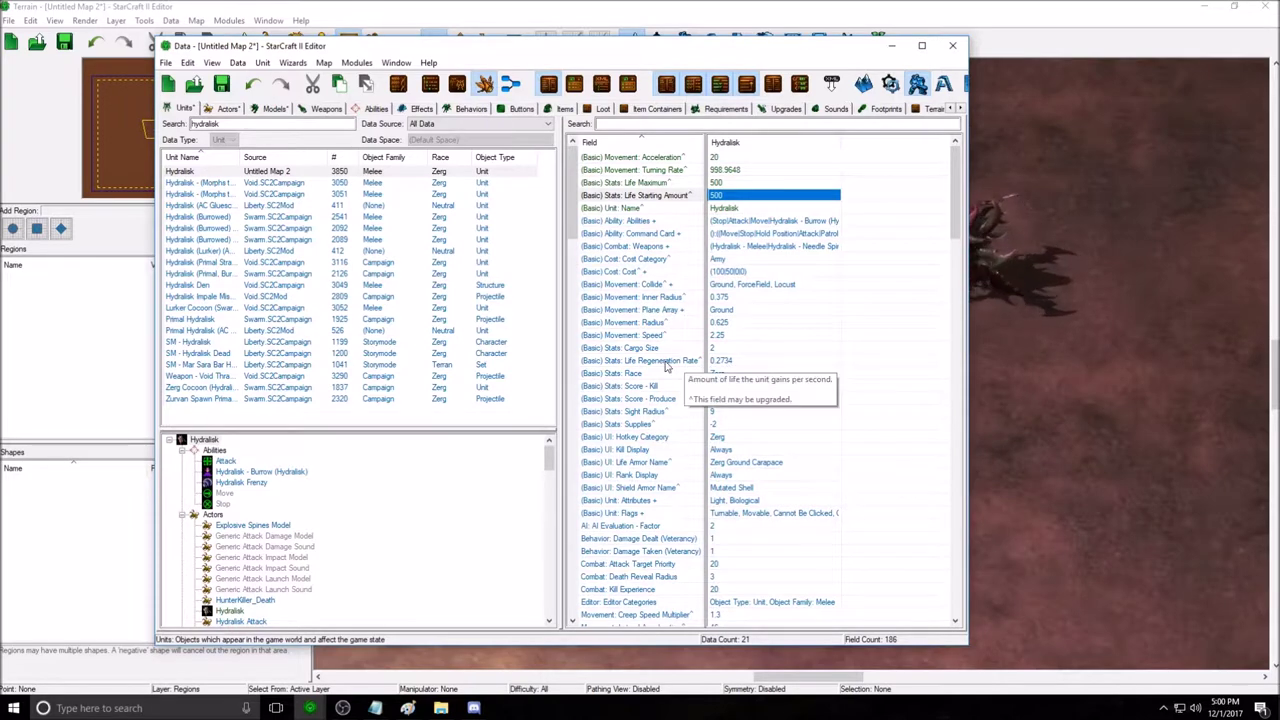
double_click(714, 362)
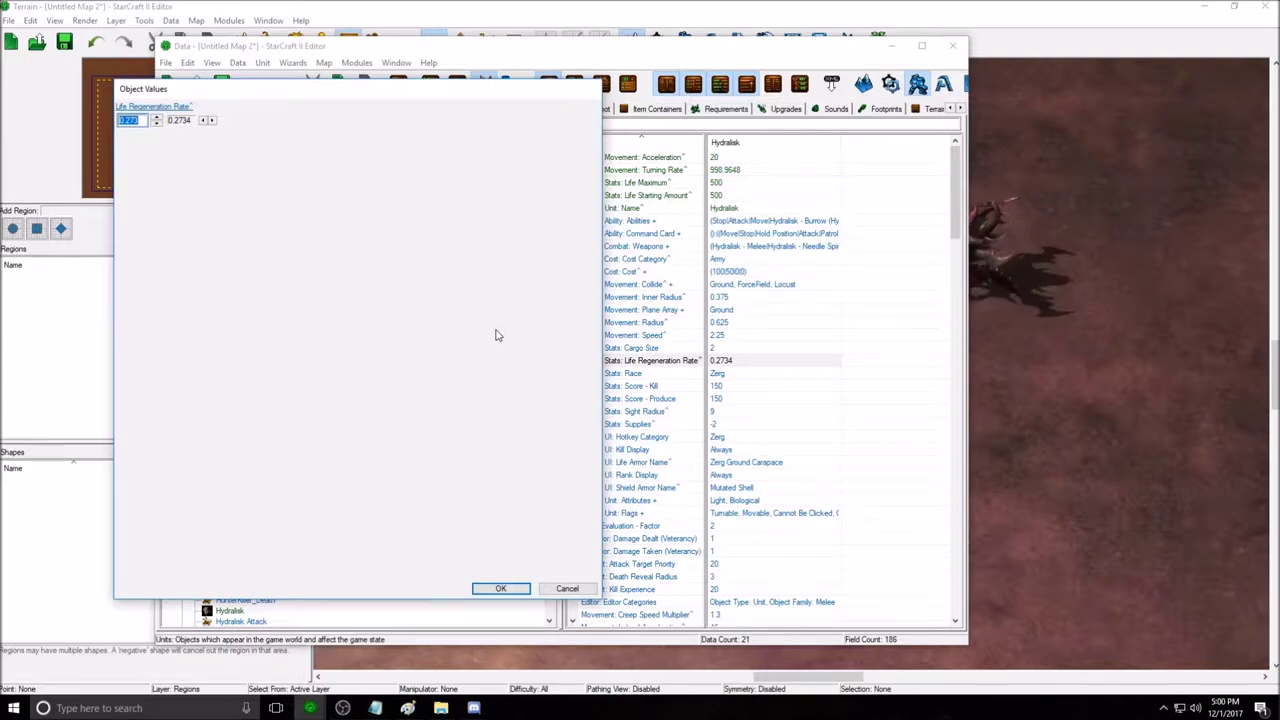
text(10)
key(Return)
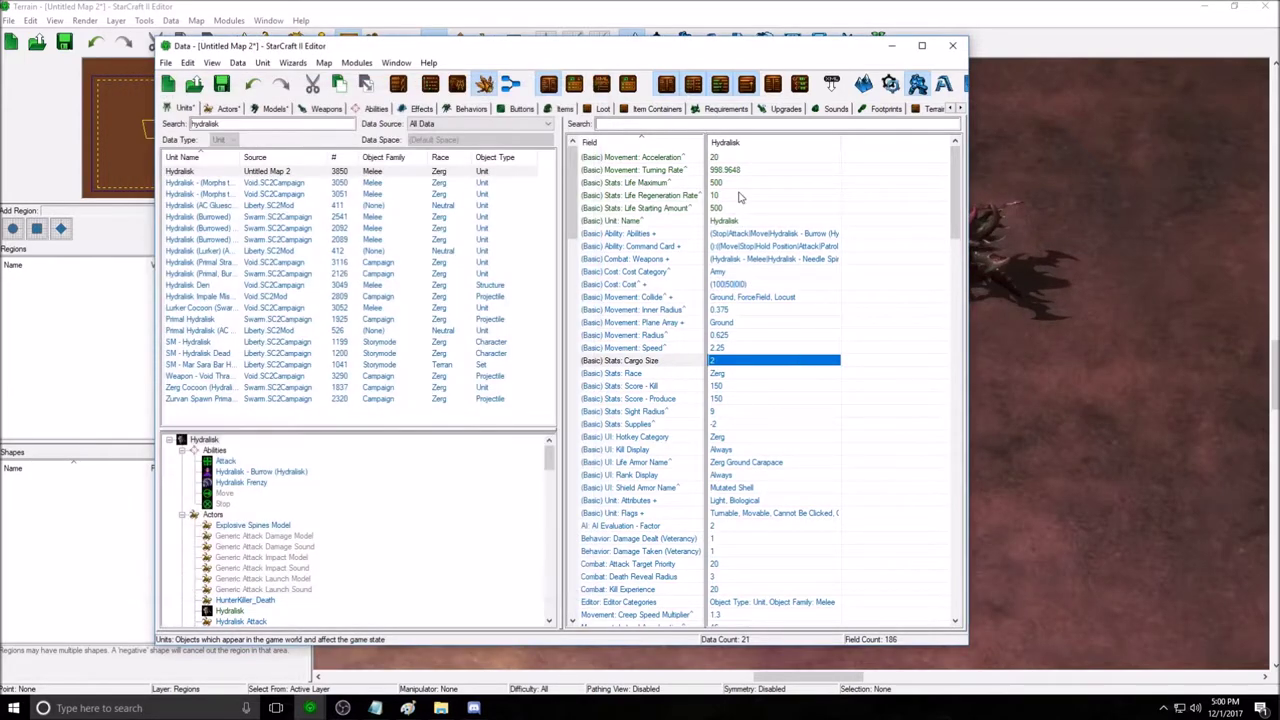
click(722, 196)
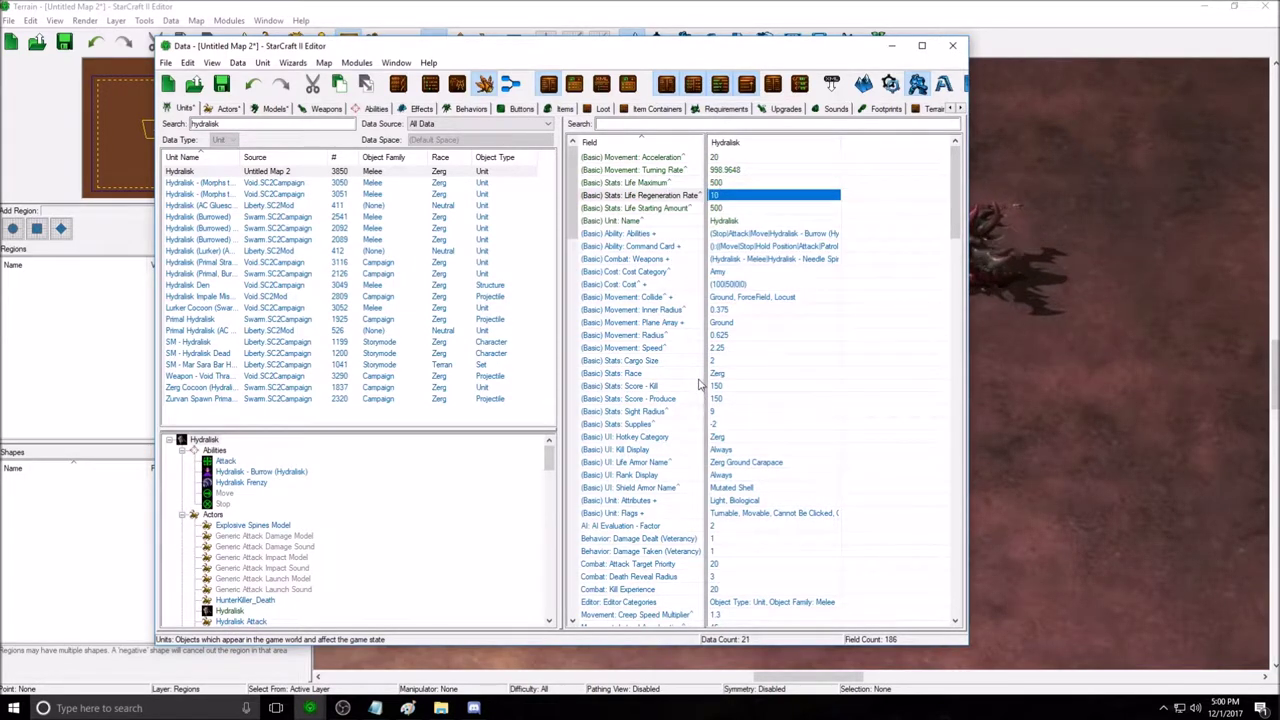
click(702, 412)
Enter 40 as the sight radius, which the editor caps at 32.
double_click(736, 416)
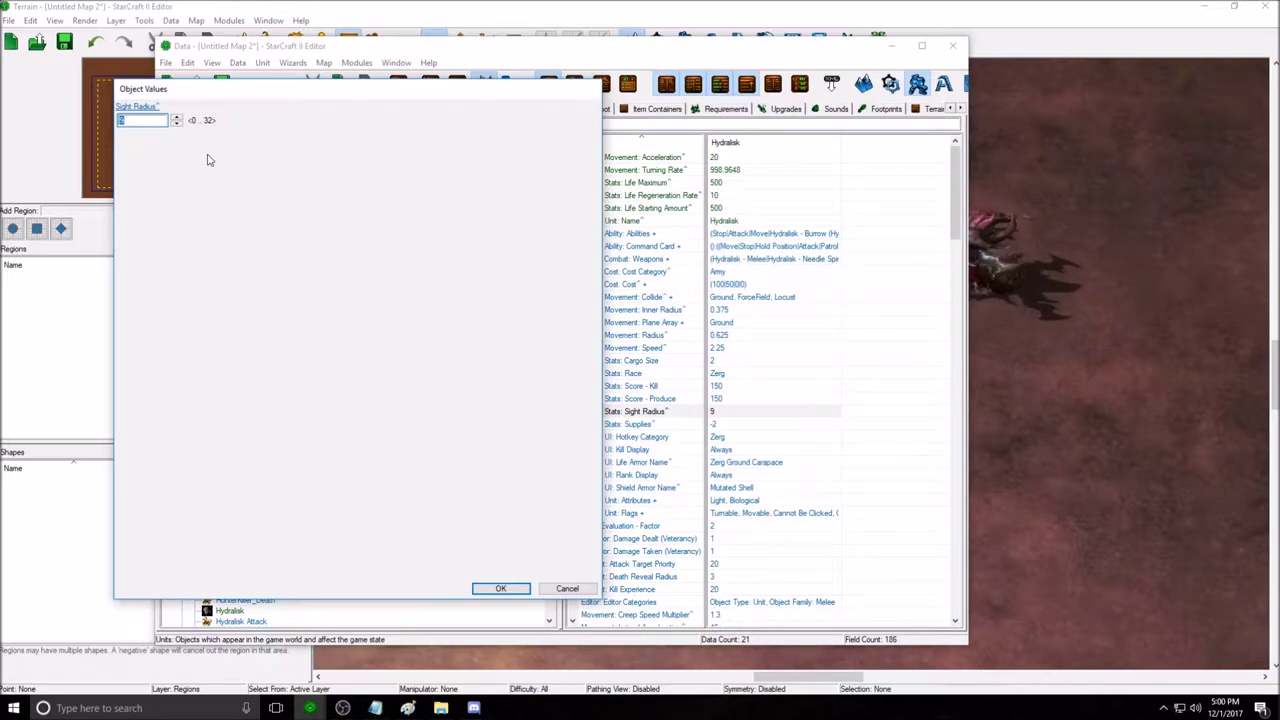
drag(152, 122, 86, 128)
click(145, 119)
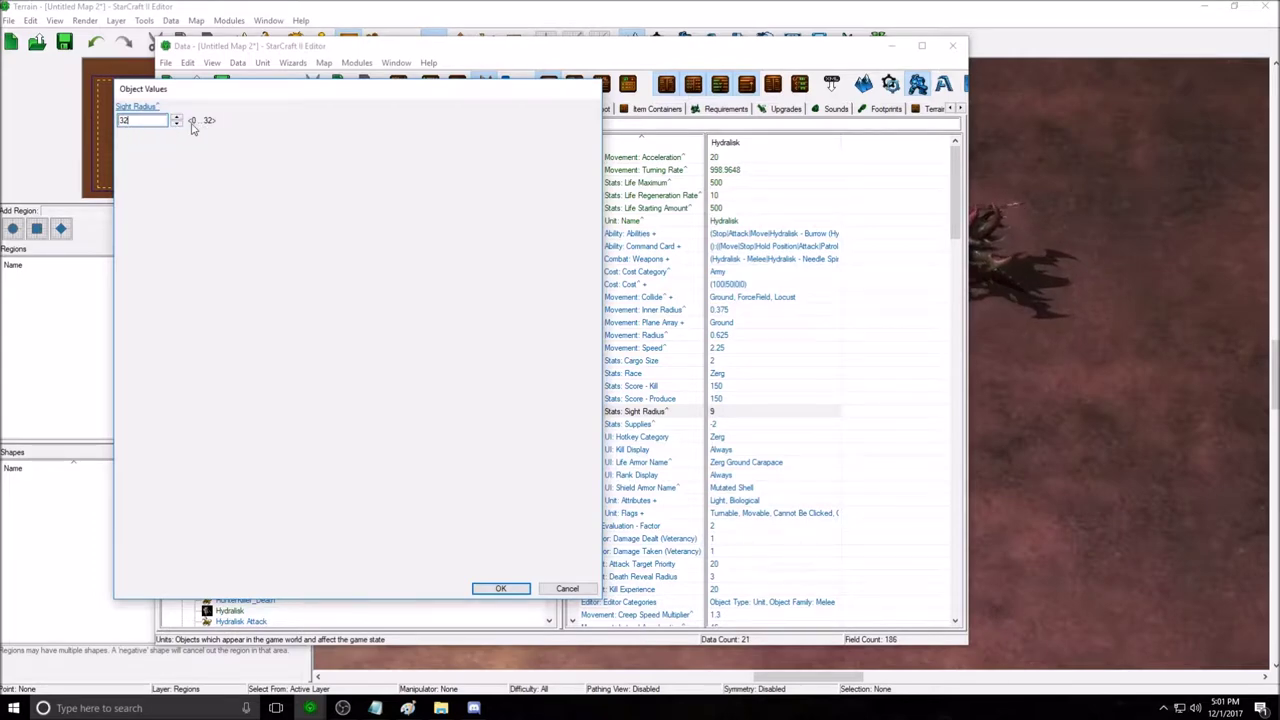
double_click(154, 121)
text(40)
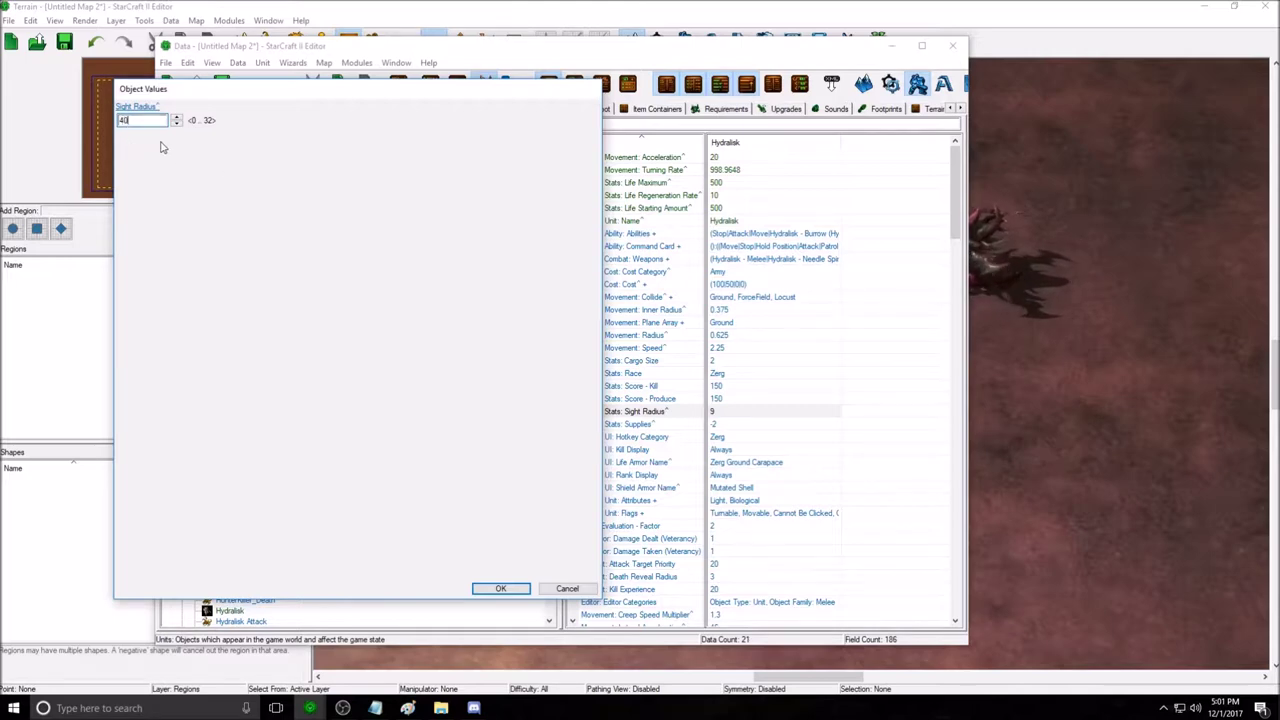
click(177, 124)
drag(160, 121, 74, 117)
text(40)
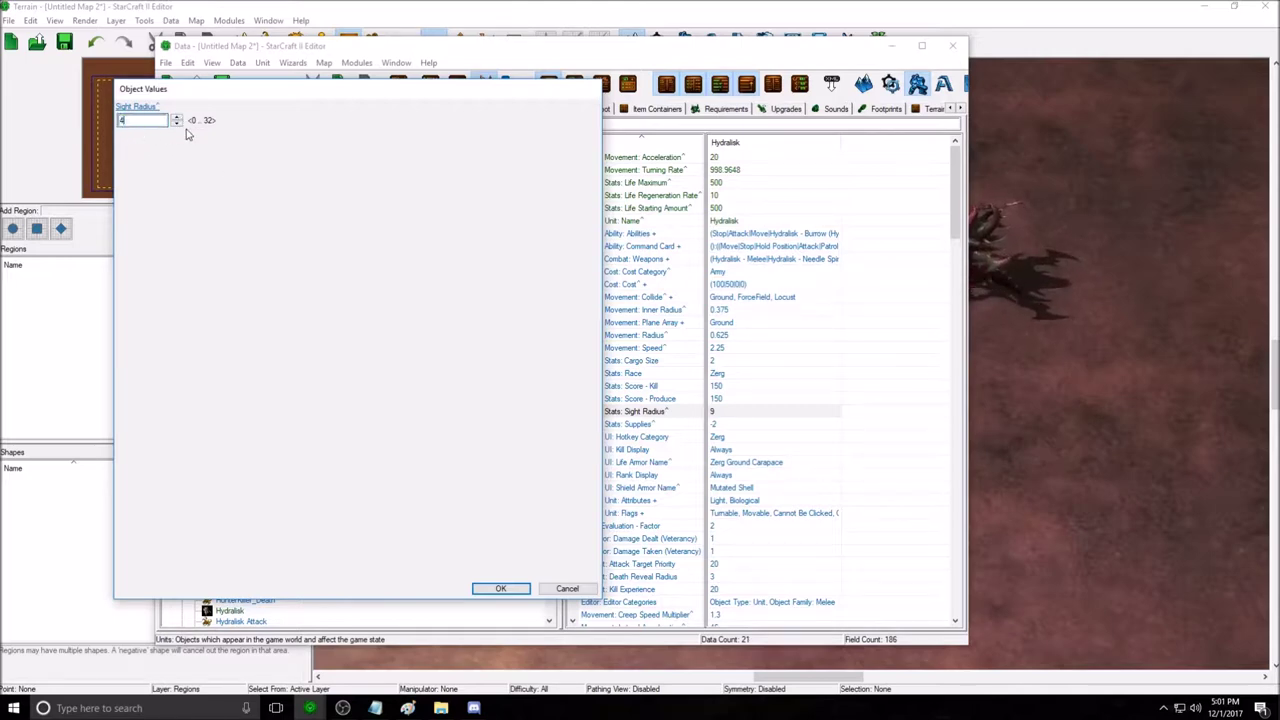
drag(178, 122, 5, 143)
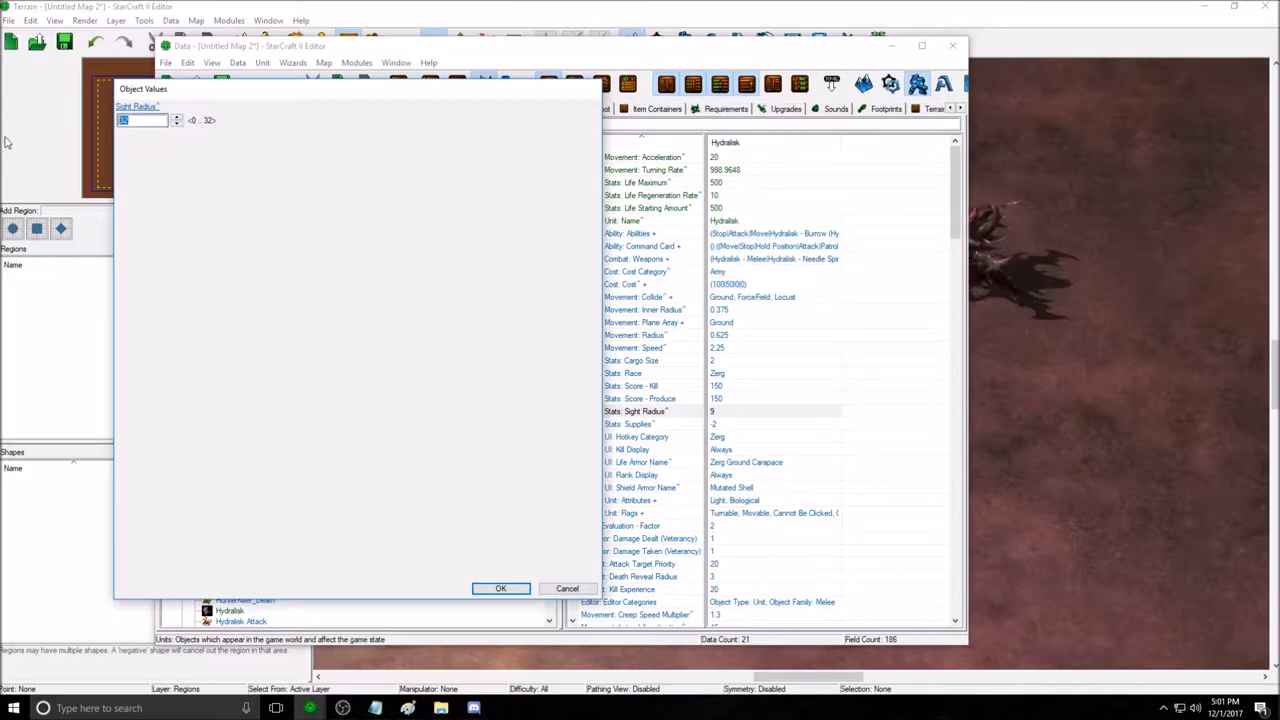
click(500, 588)
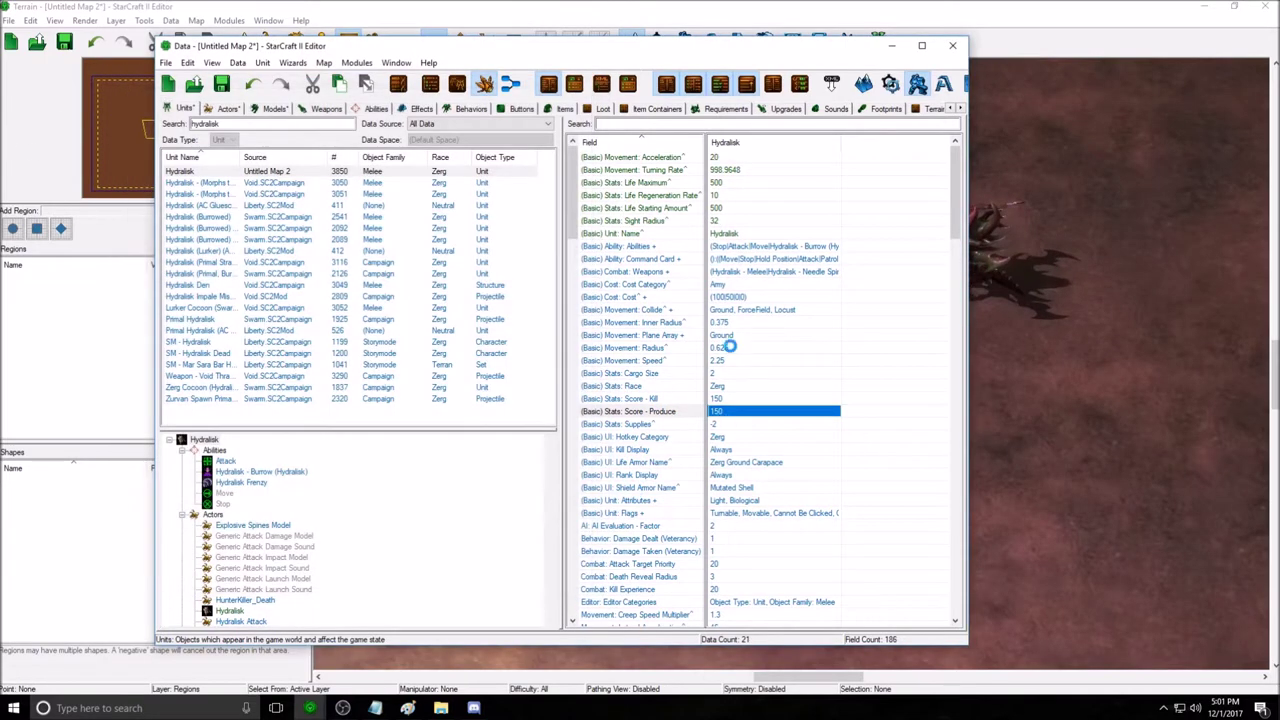
Reopen the sight radius and set it to 25.
double_click(716, 220)
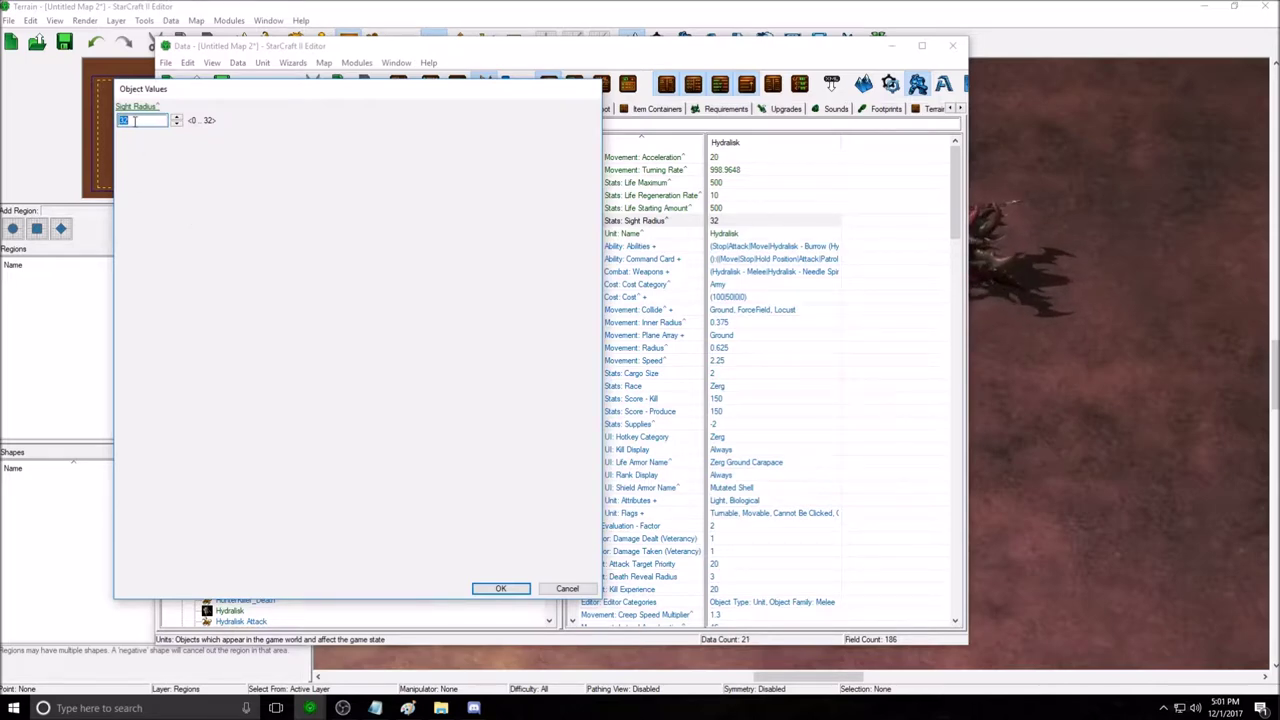
text(25)
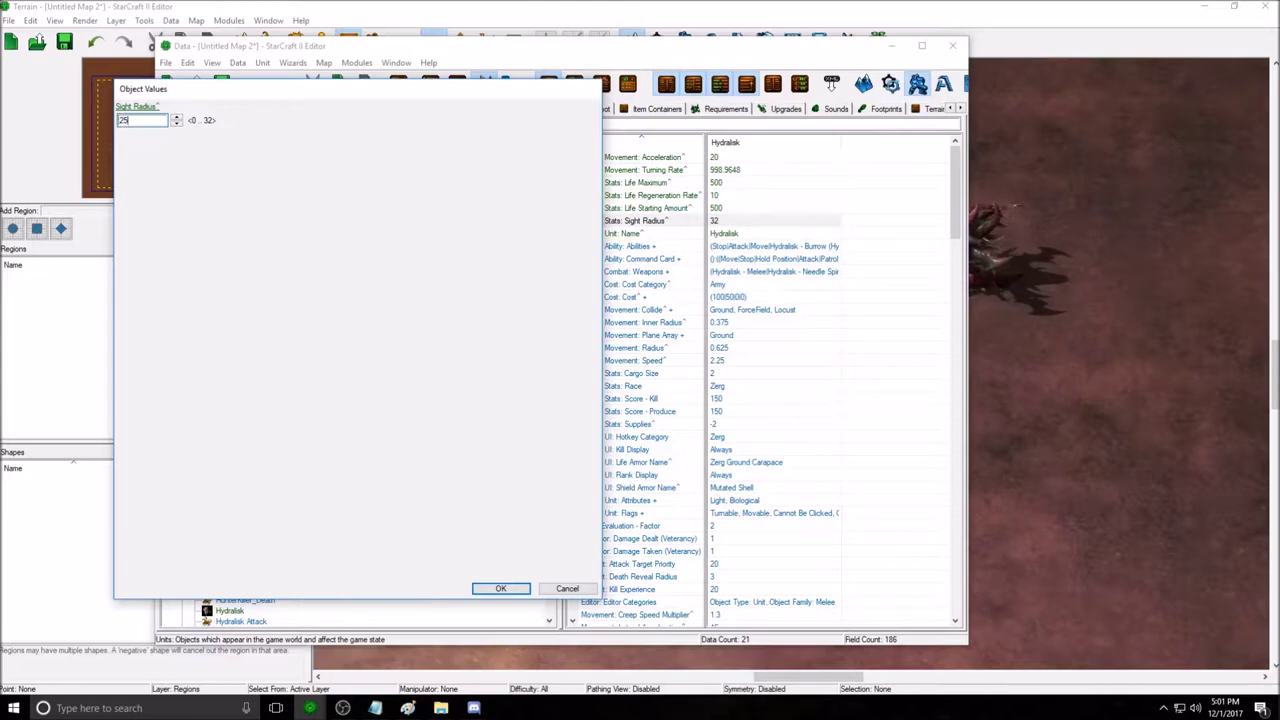
click(500, 588)
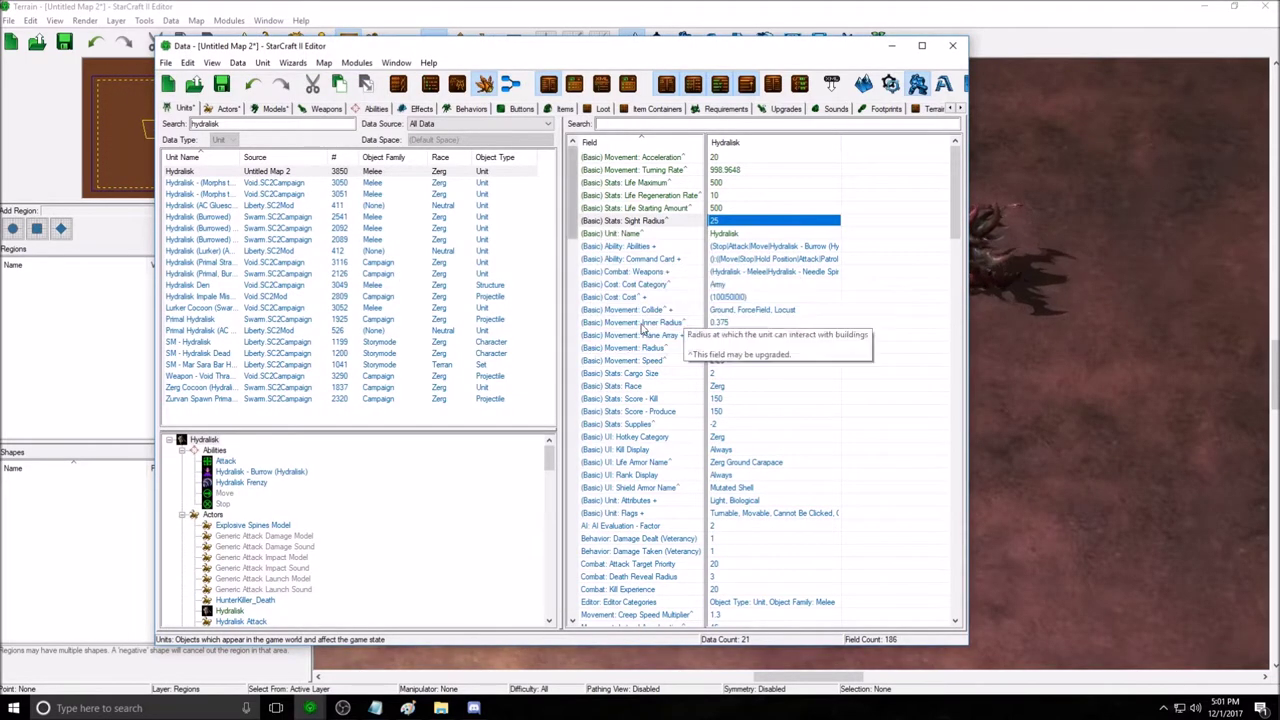
click(730, 360)
click(726, 385)
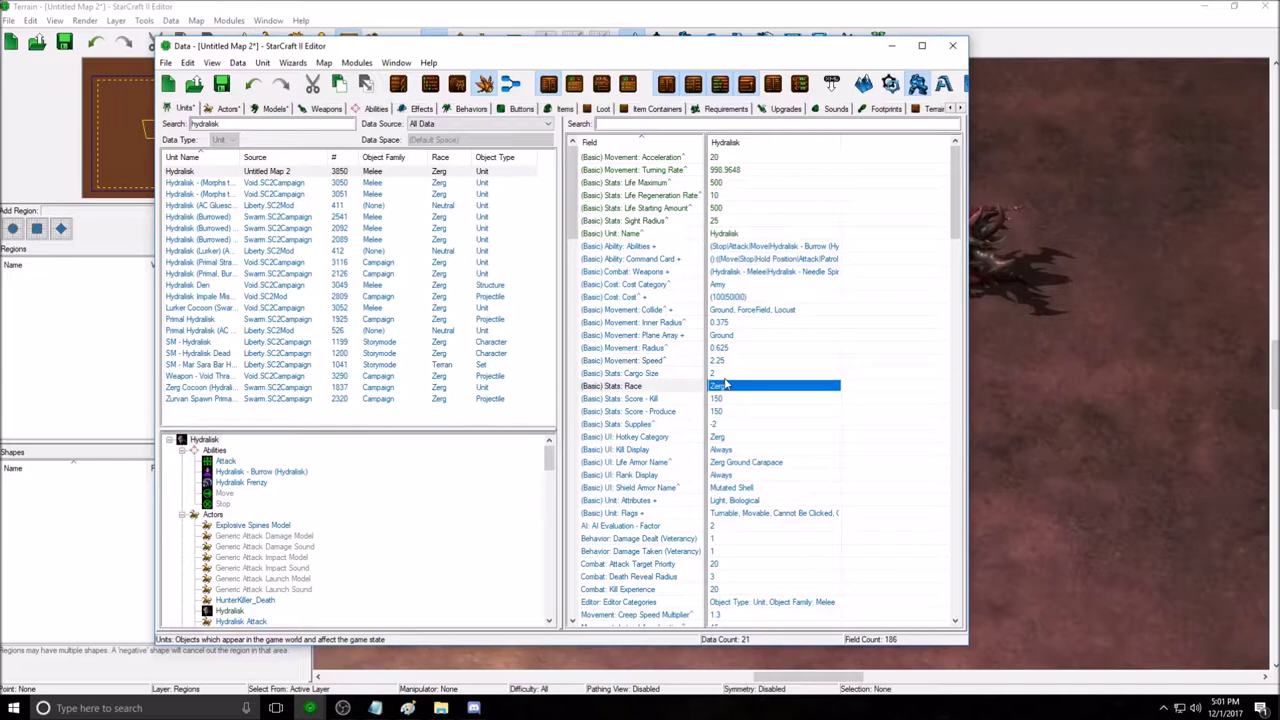
click(655, 424)
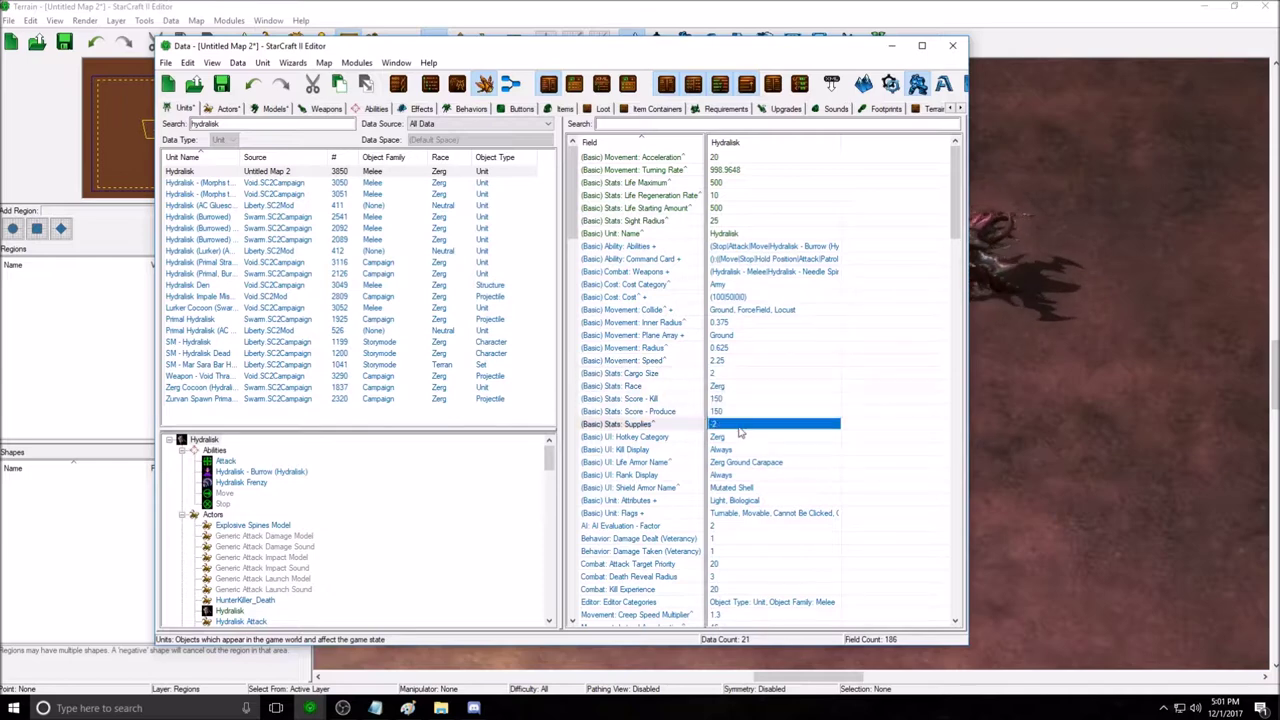
double_click(737, 426)
mouse_move(130, 113)
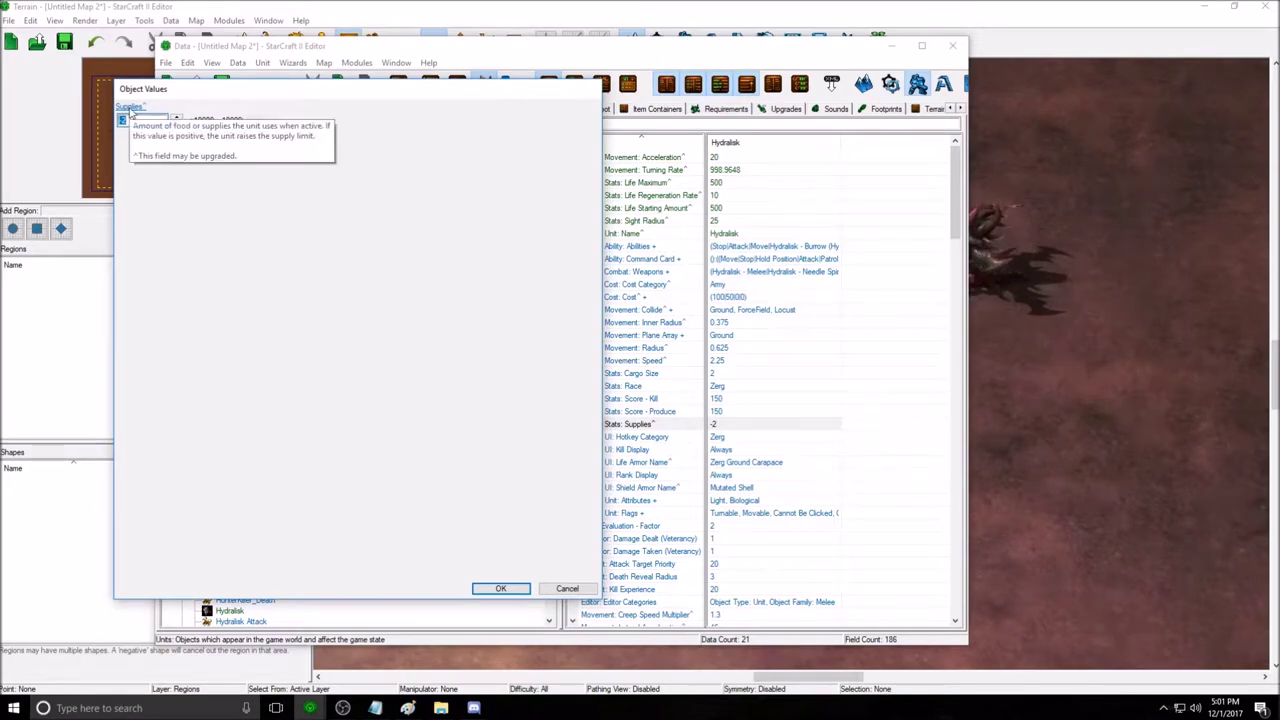
drag(338, 90, 361, 92)
click(163, 122)
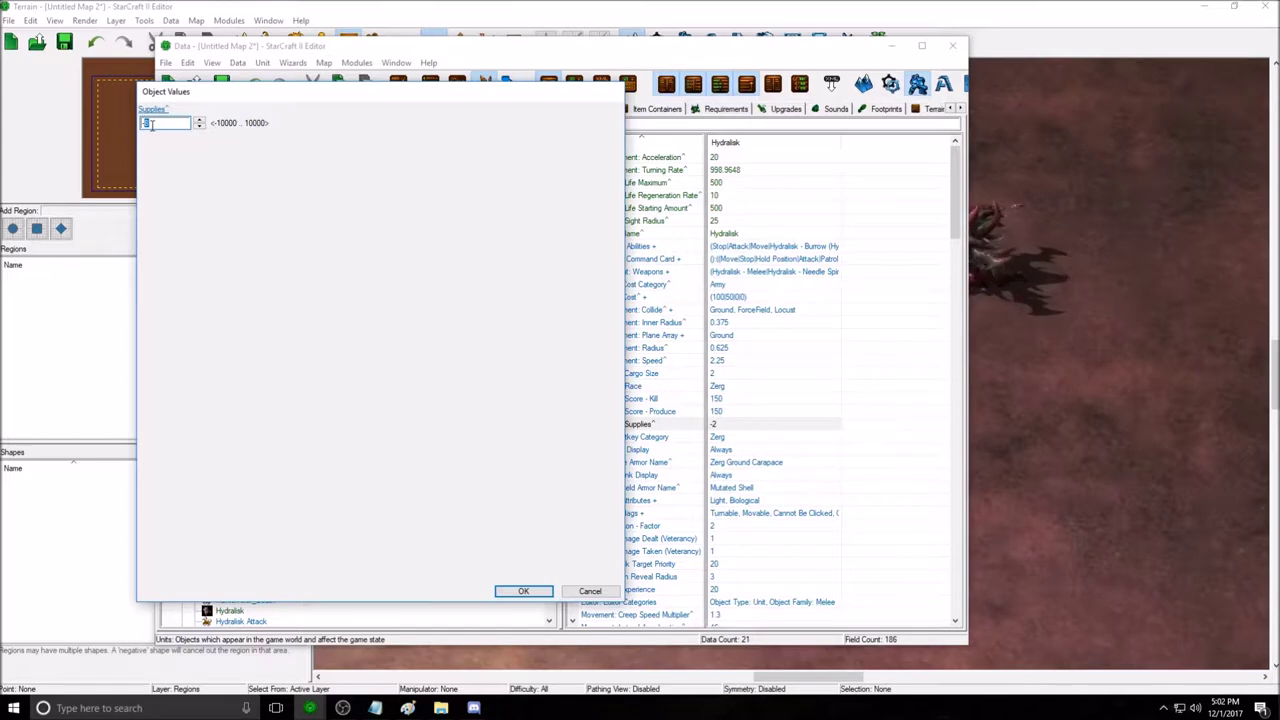
text(8)
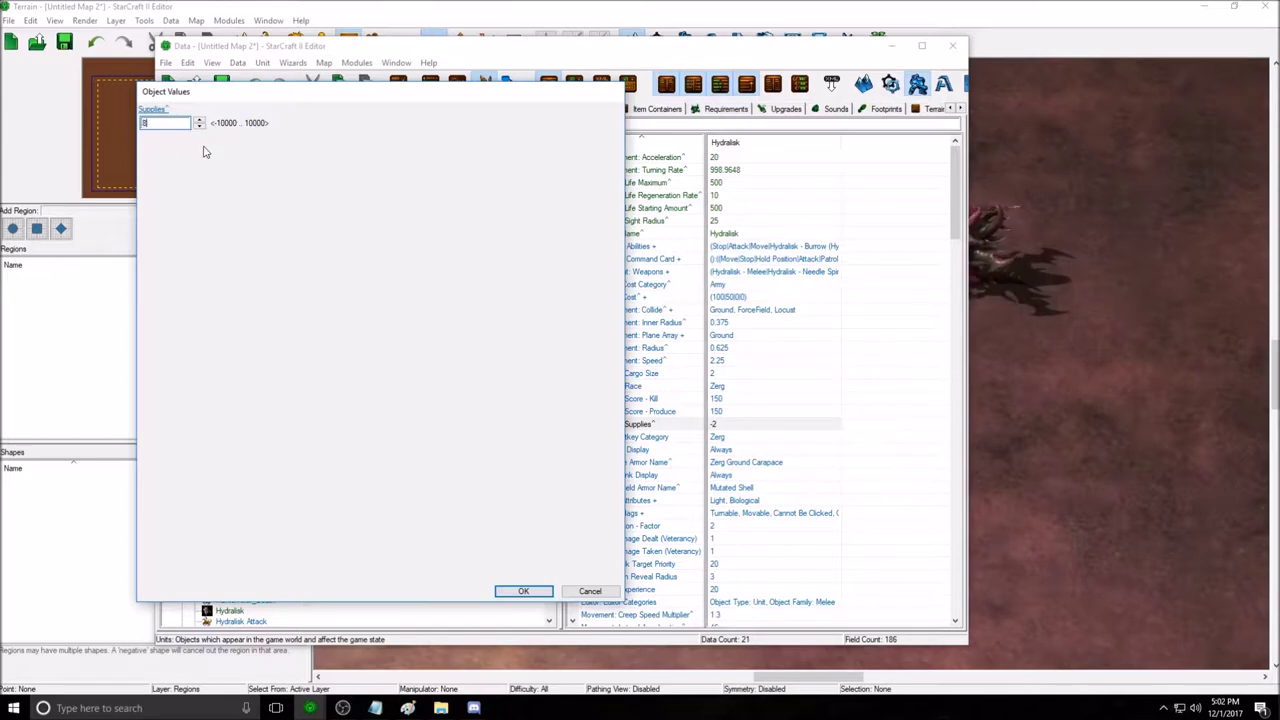
key(ctrl+a)
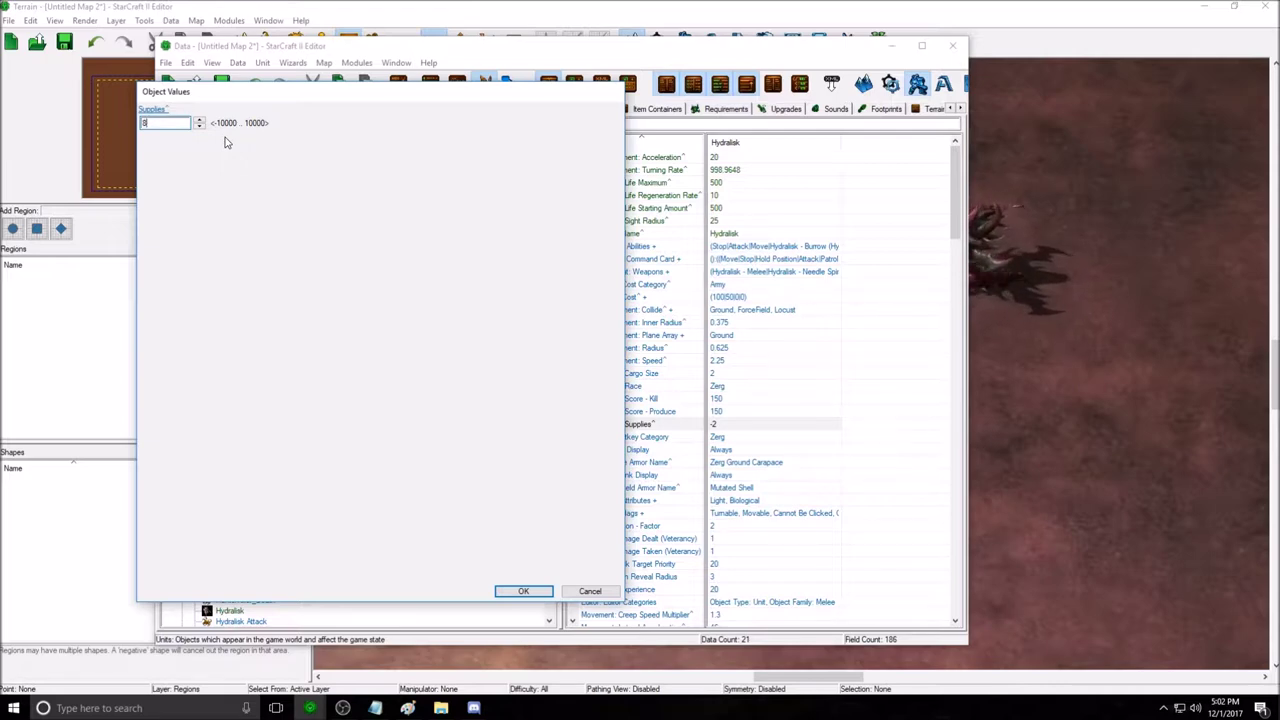
click(590, 591)
click(743, 436)
click(741, 450)
click(741, 463)
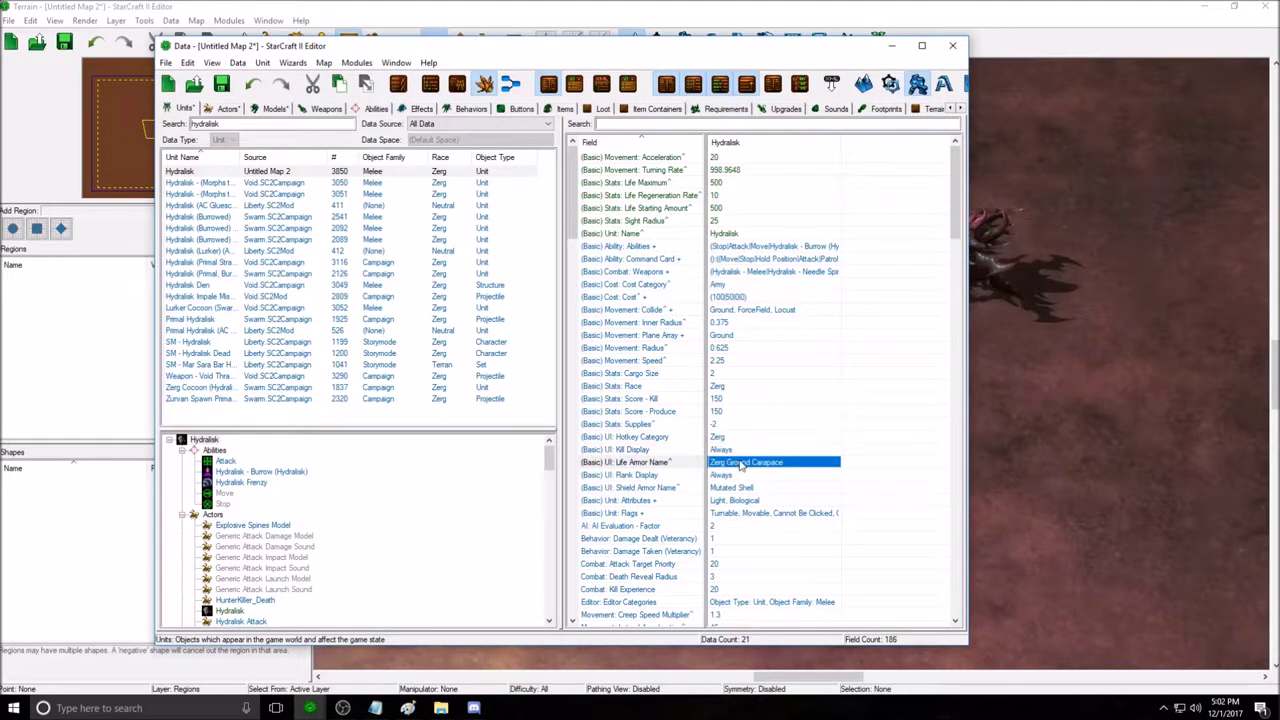
click(741, 475)
click(741, 488)
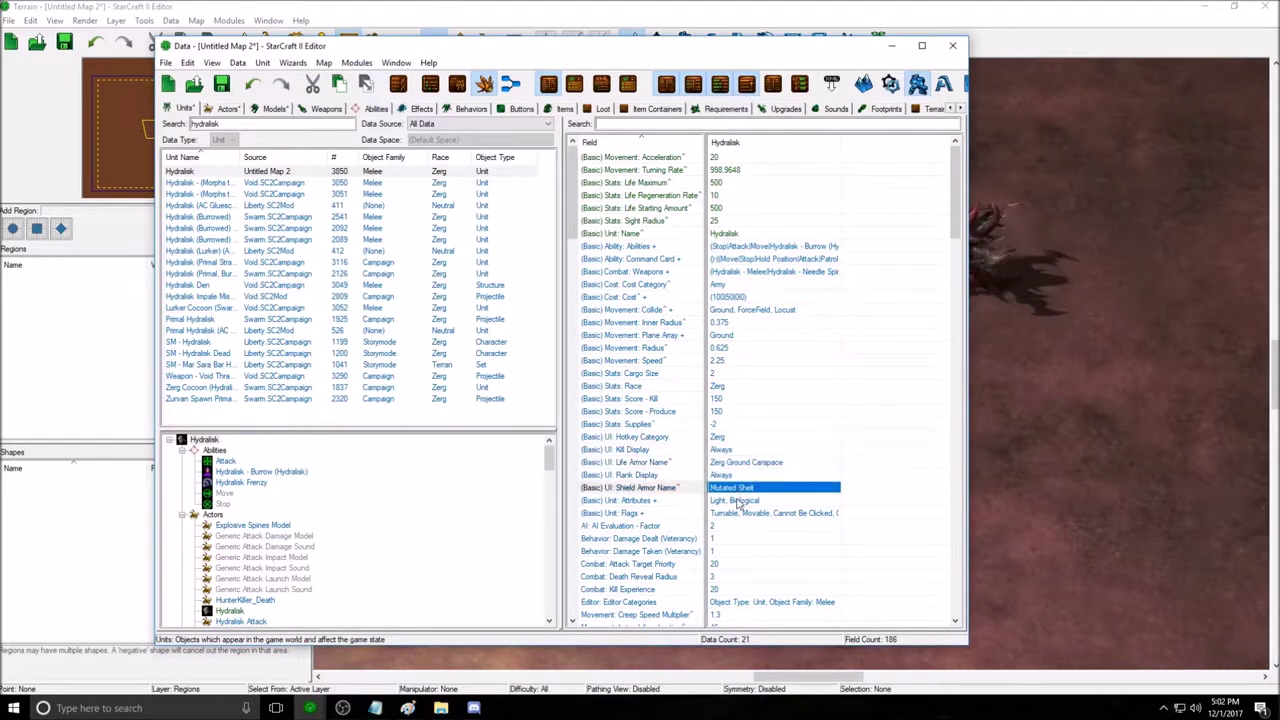
click(738, 501)
double_click(722, 502)
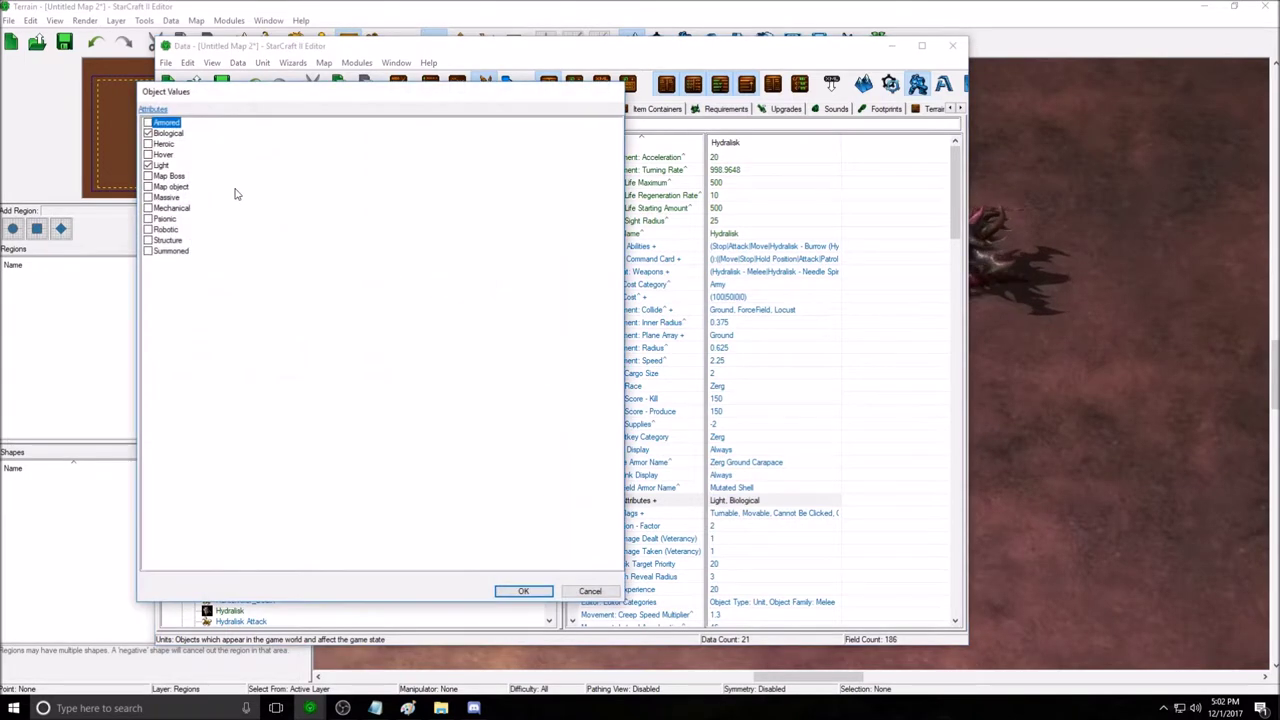
key(Down)
key(Down)
key(Down)
key(Down)
key(Down)
key(Down)
key(Down)
key(Down)
key(Down)
key(Down)
key(Down)
key(Down)
click(172, 128)
click(168, 145)
click(165, 165)
click(170, 208)
click(170, 251)
click(168, 229)
click(170, 241)
click(165, 219)
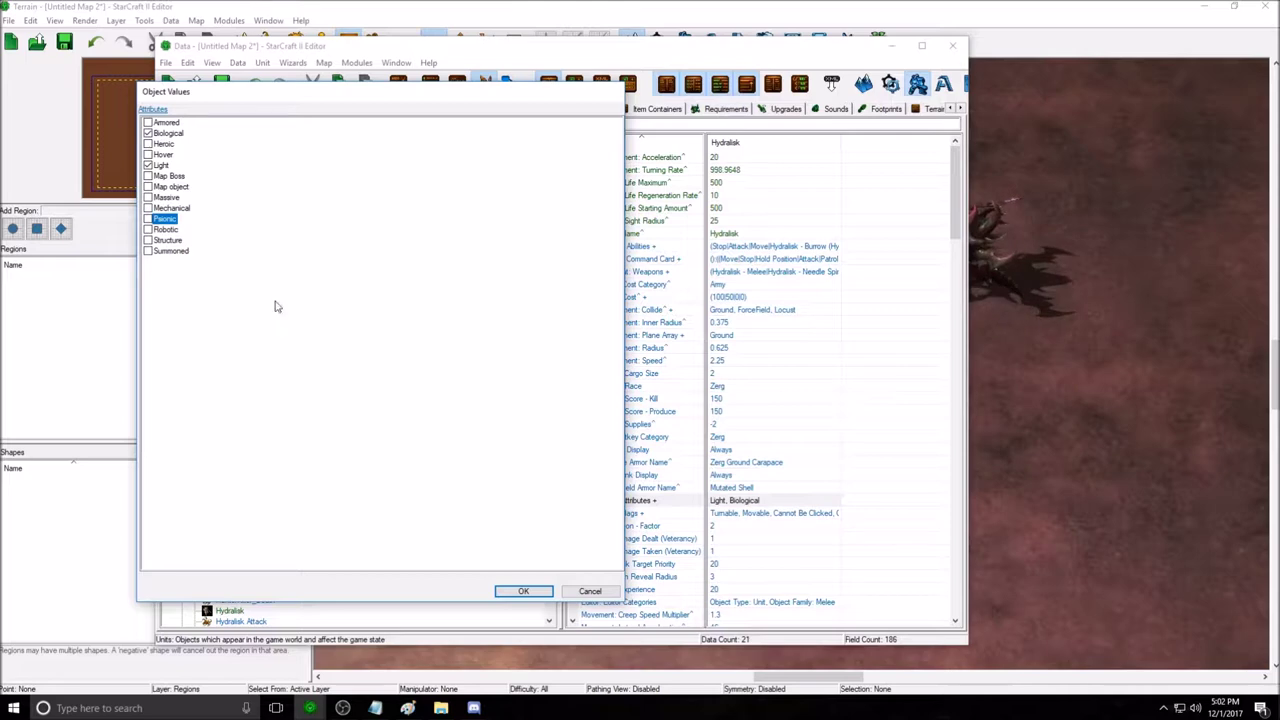
click(570, 596)
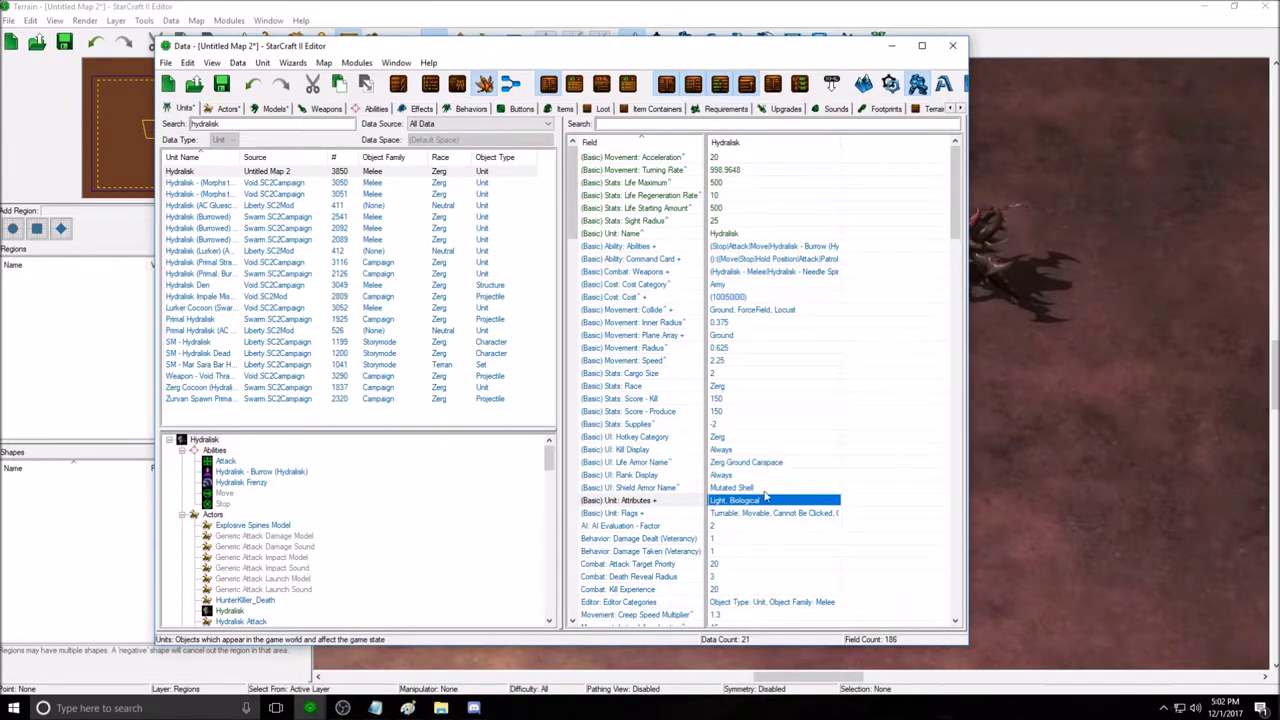
double_click(760, 501)
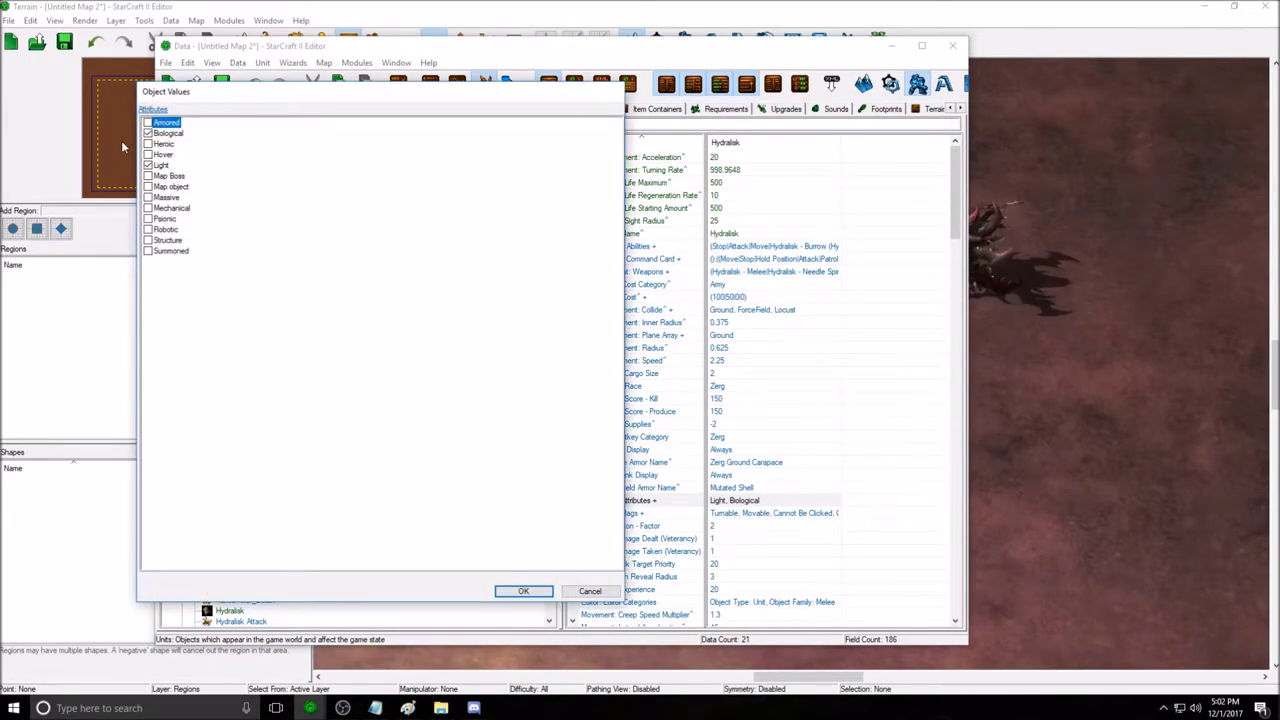
drag(268, 96, 436, 103)
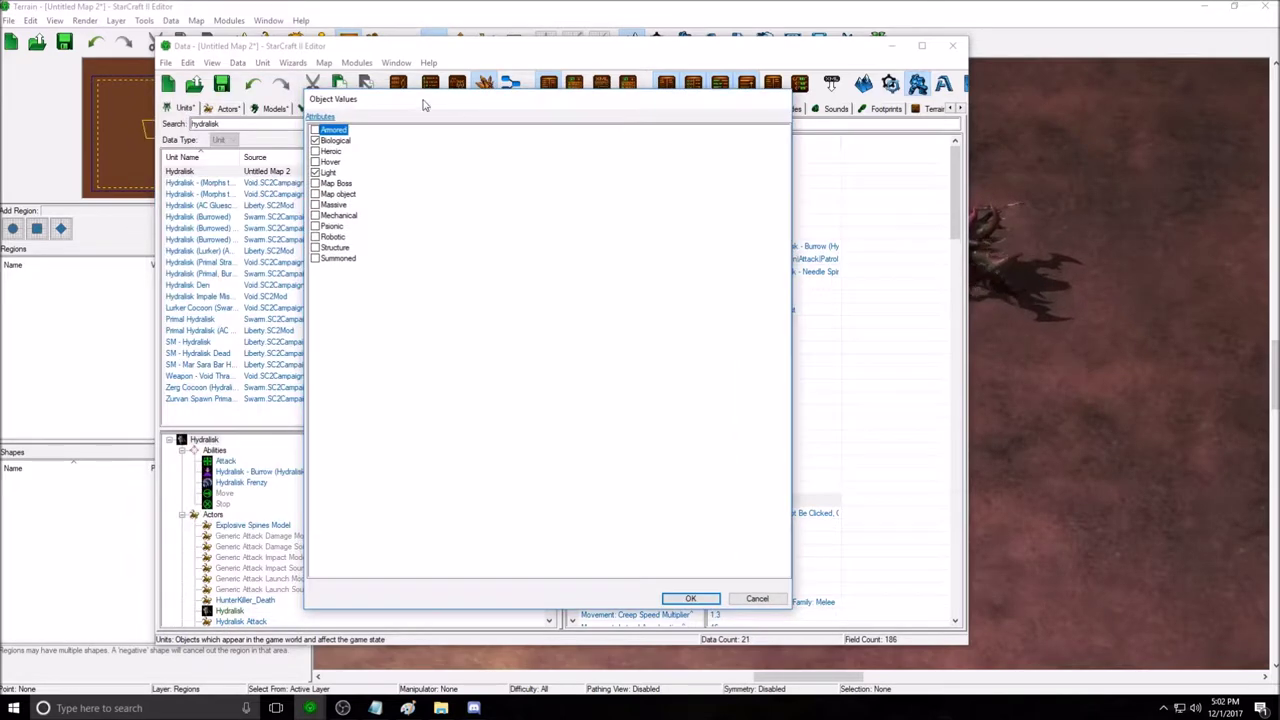
click(337, 141)
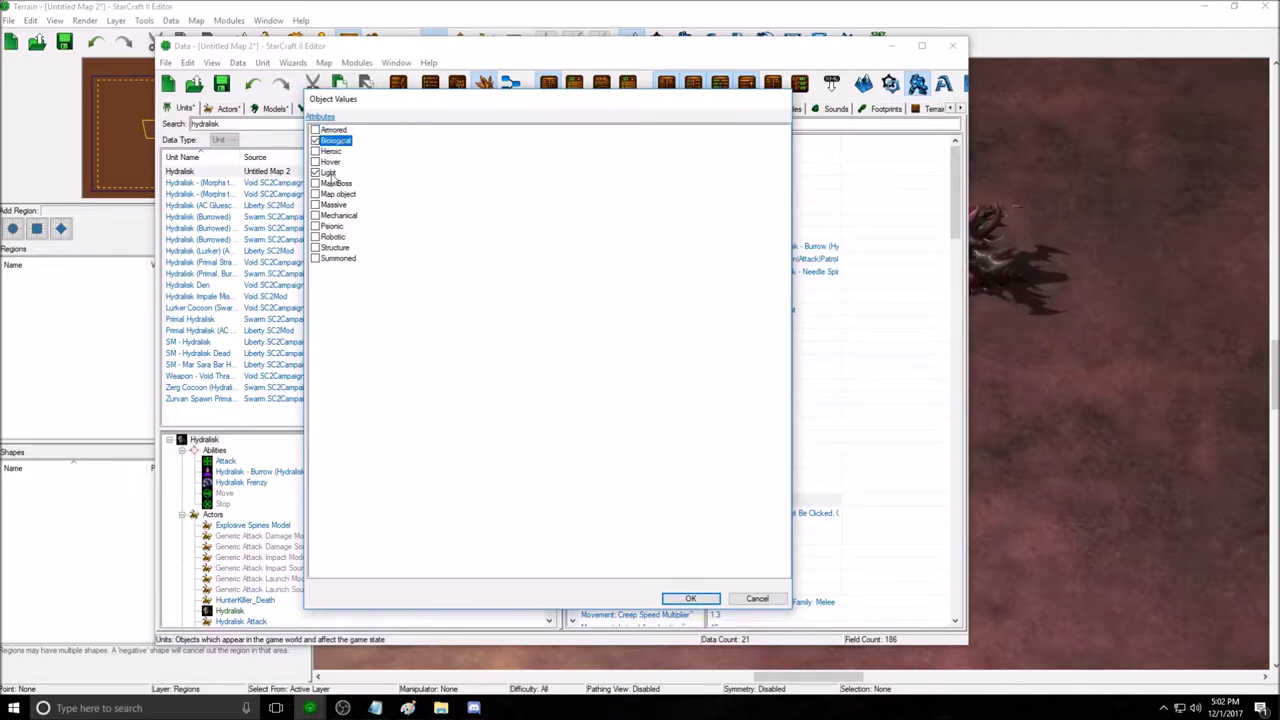
click(330, 173)
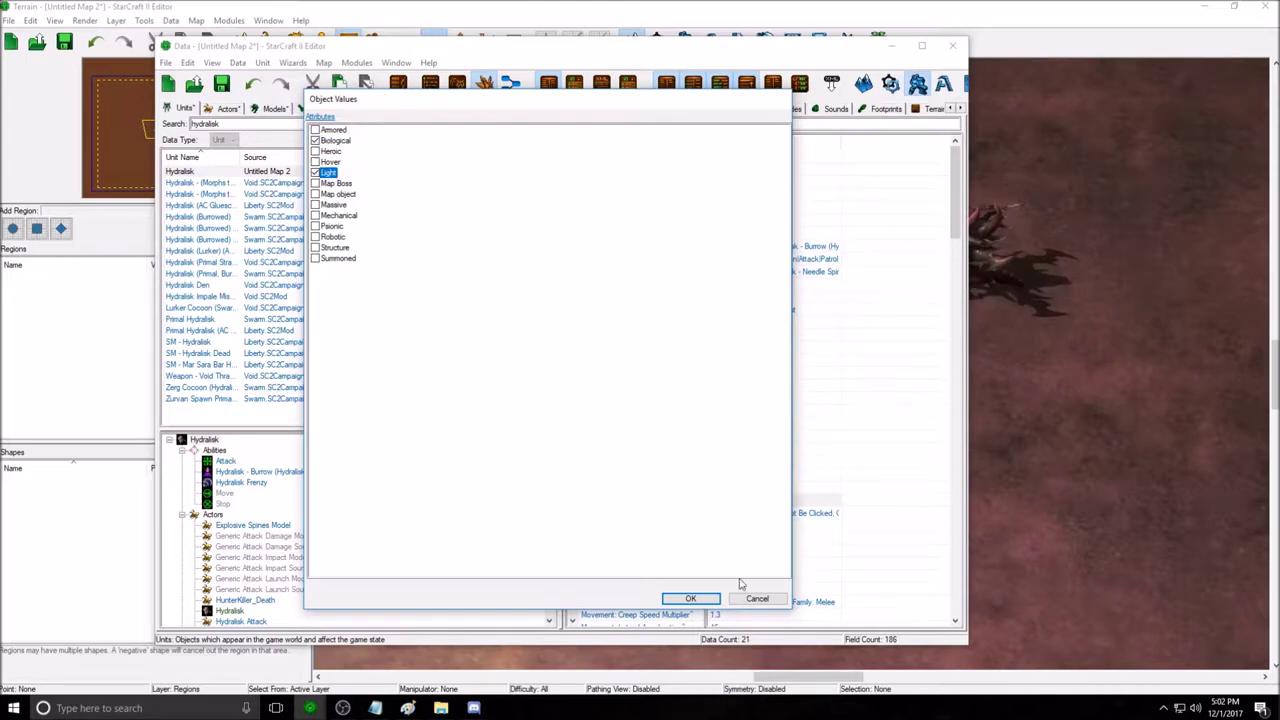
click(757, 598)
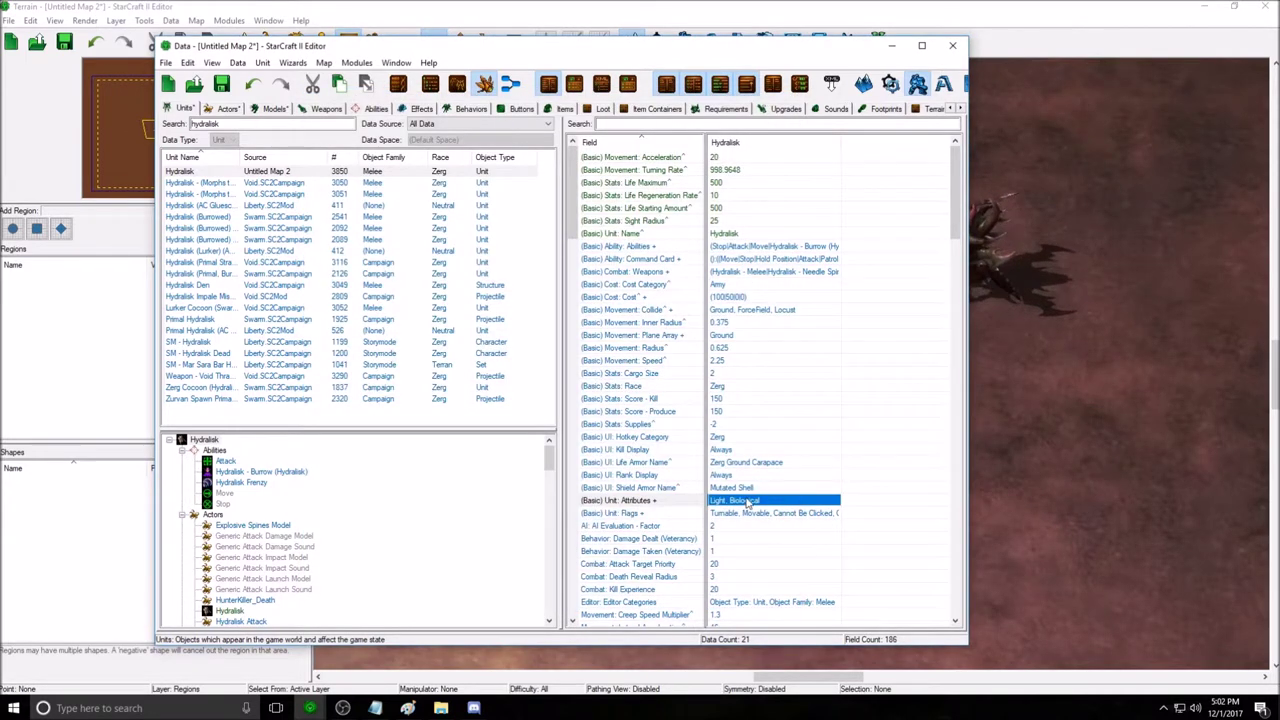
scroll(747, 503, down, 2)
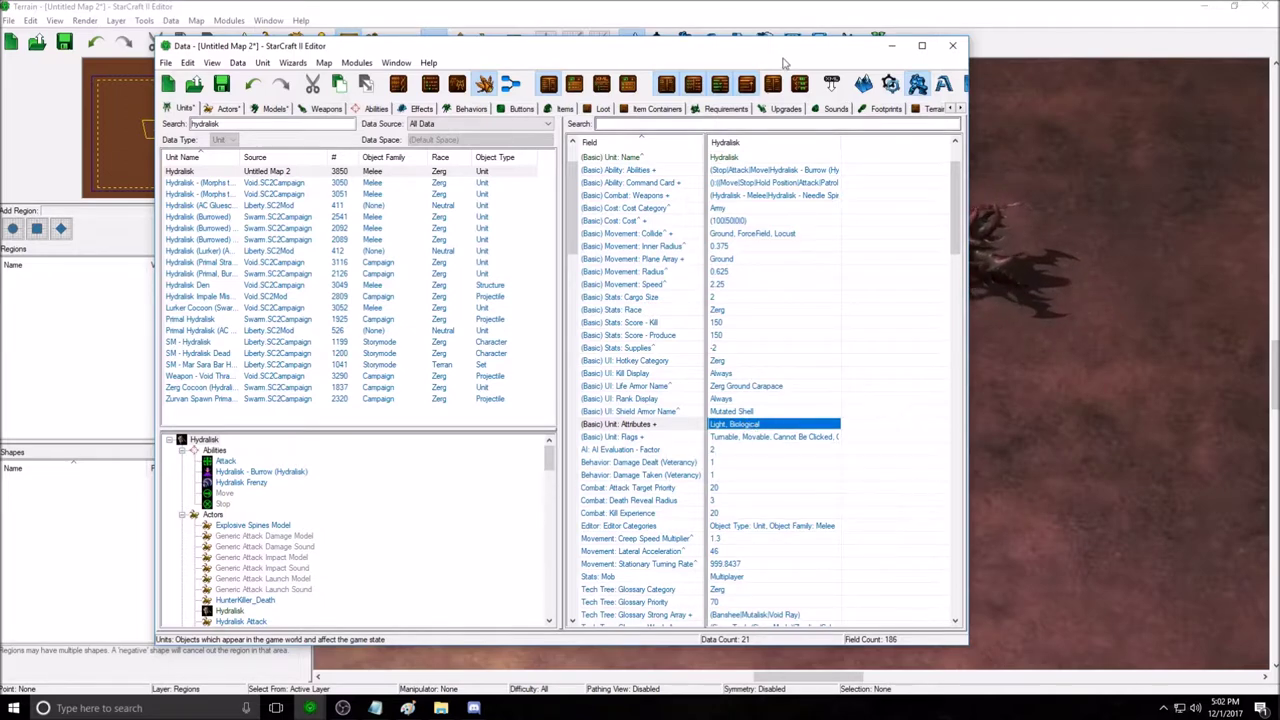
Open the Hydralisk's Flags list and inspect flags such as Untargetable, Unstoppable and Worker.
drag(785, 47, 672, 42)
drag(540, 43, 688, 42)
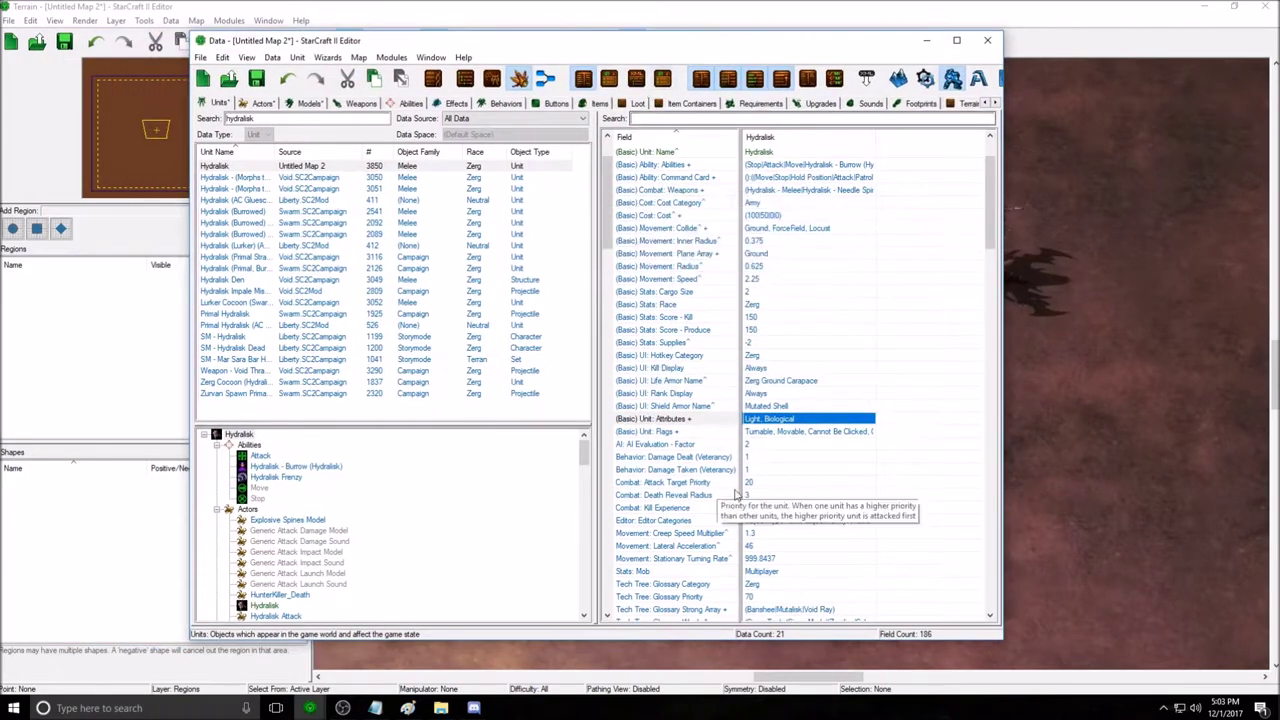
double_click(803, 434)
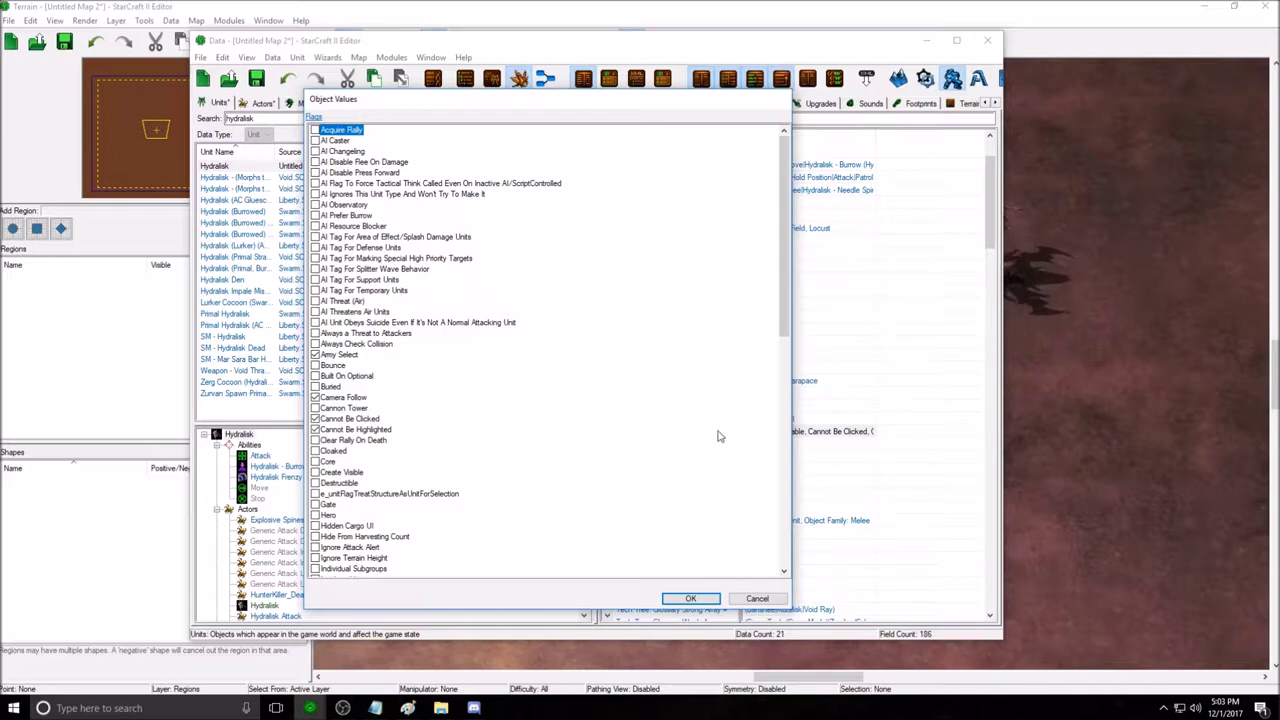
drag(790, 293, 771, 508)
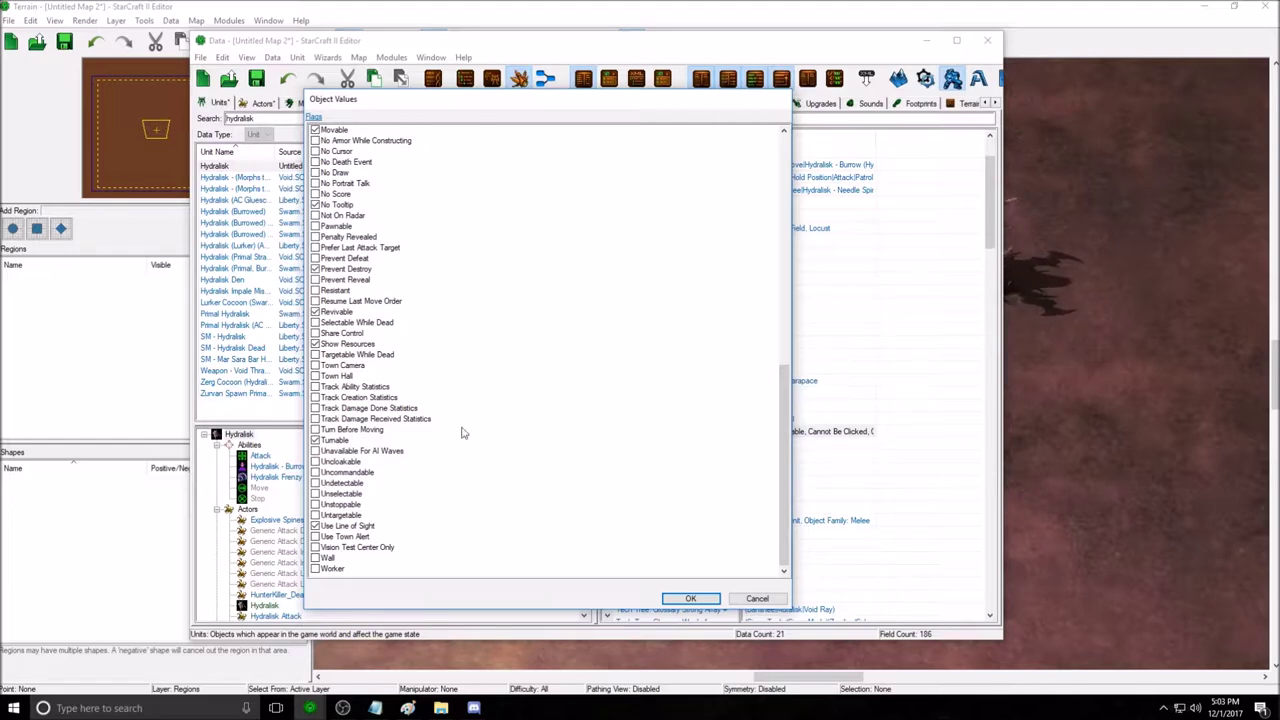
click(345, 514)
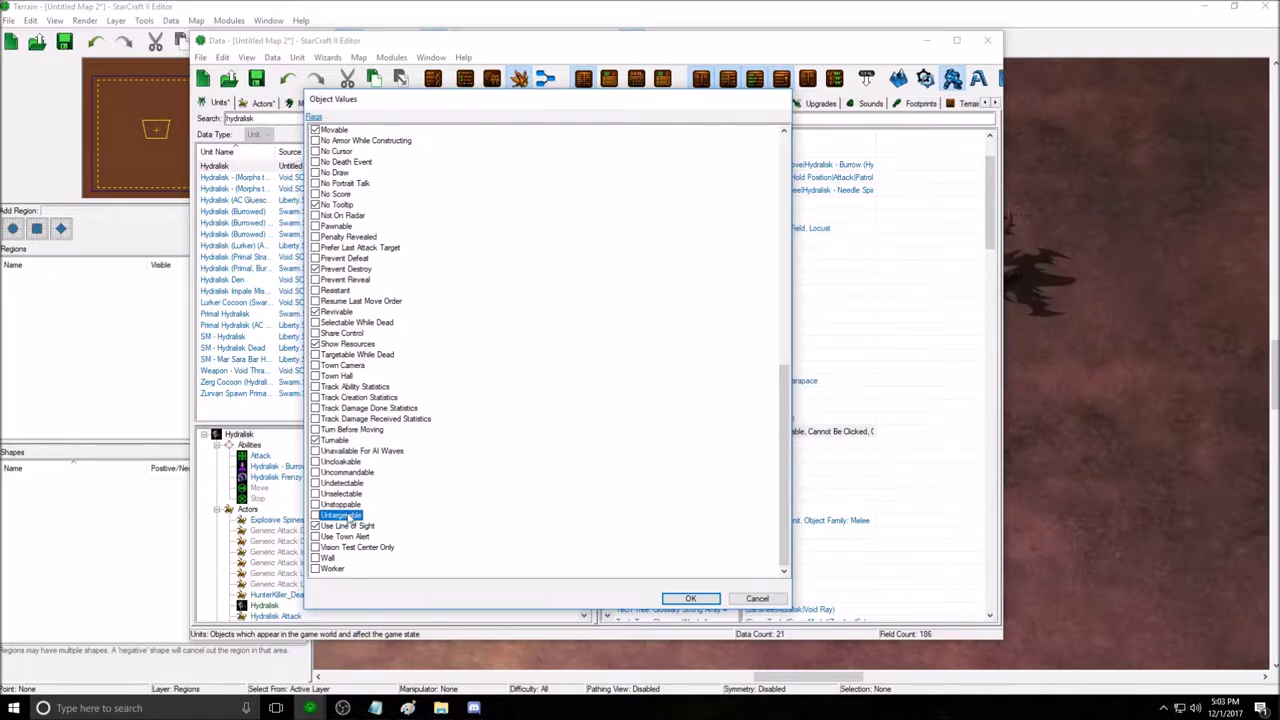
click(345, 473)
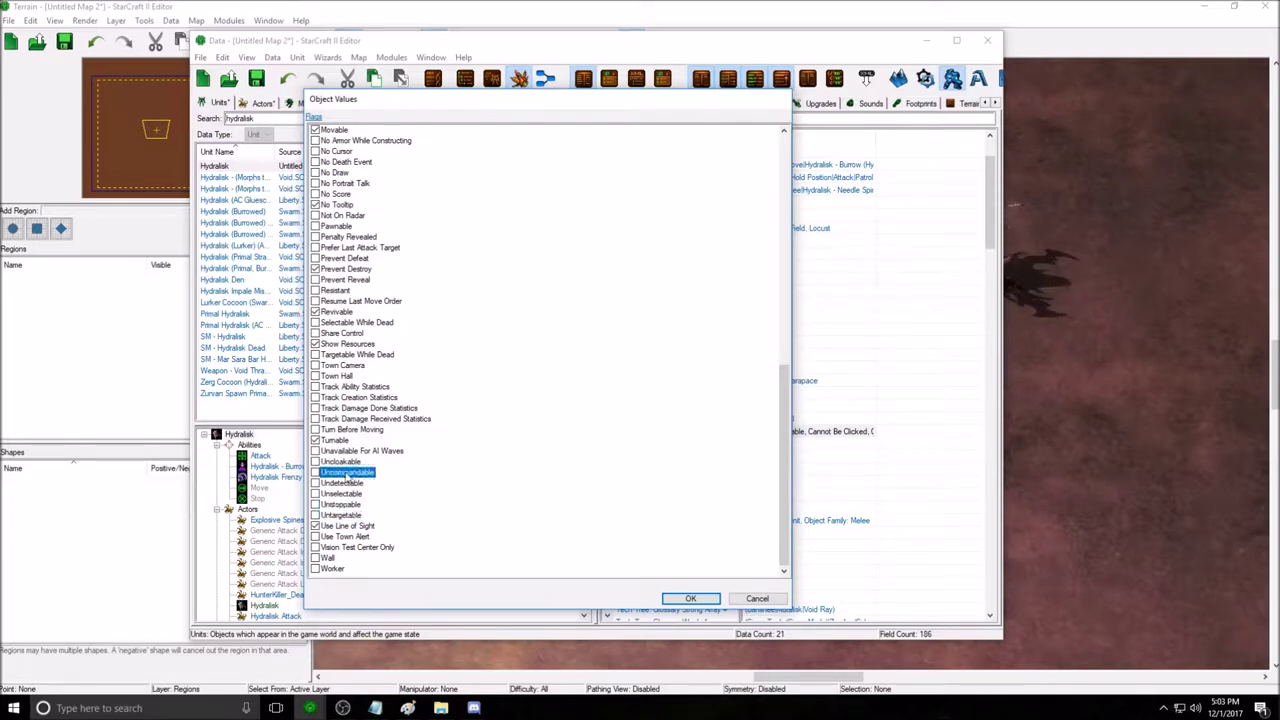
click(345, 504)
click(345, 514)
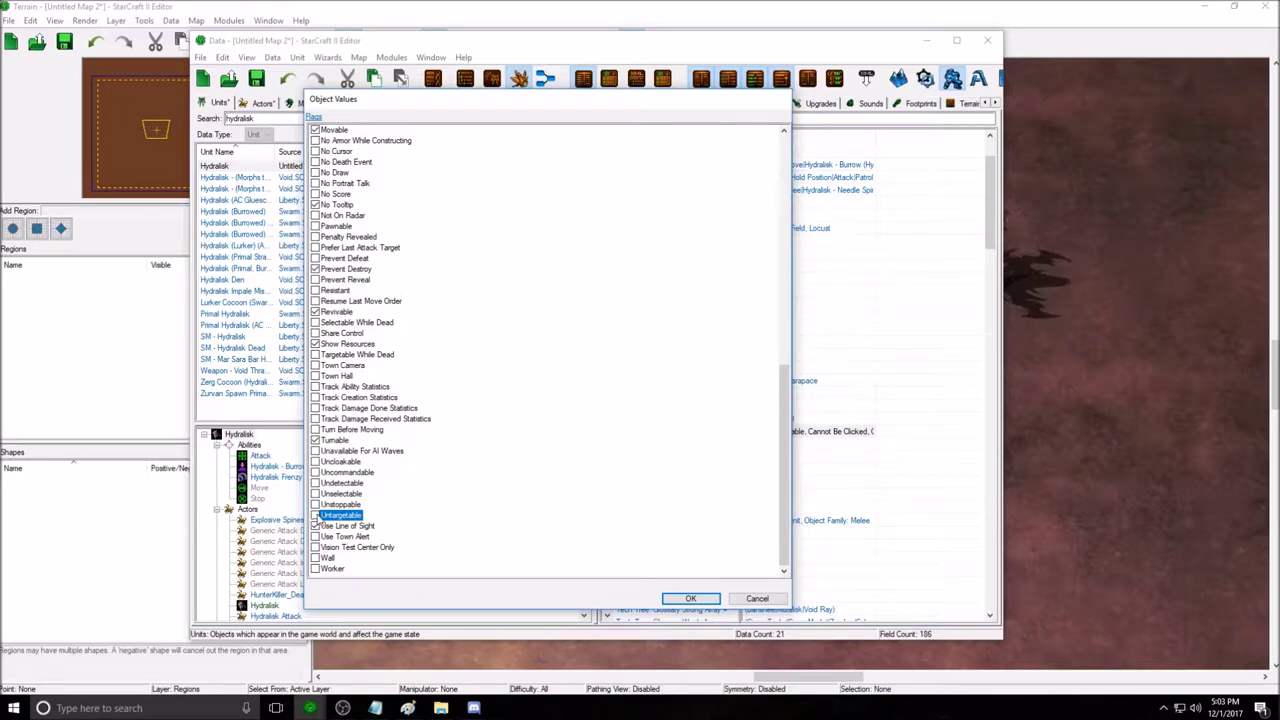
click(333, 504)
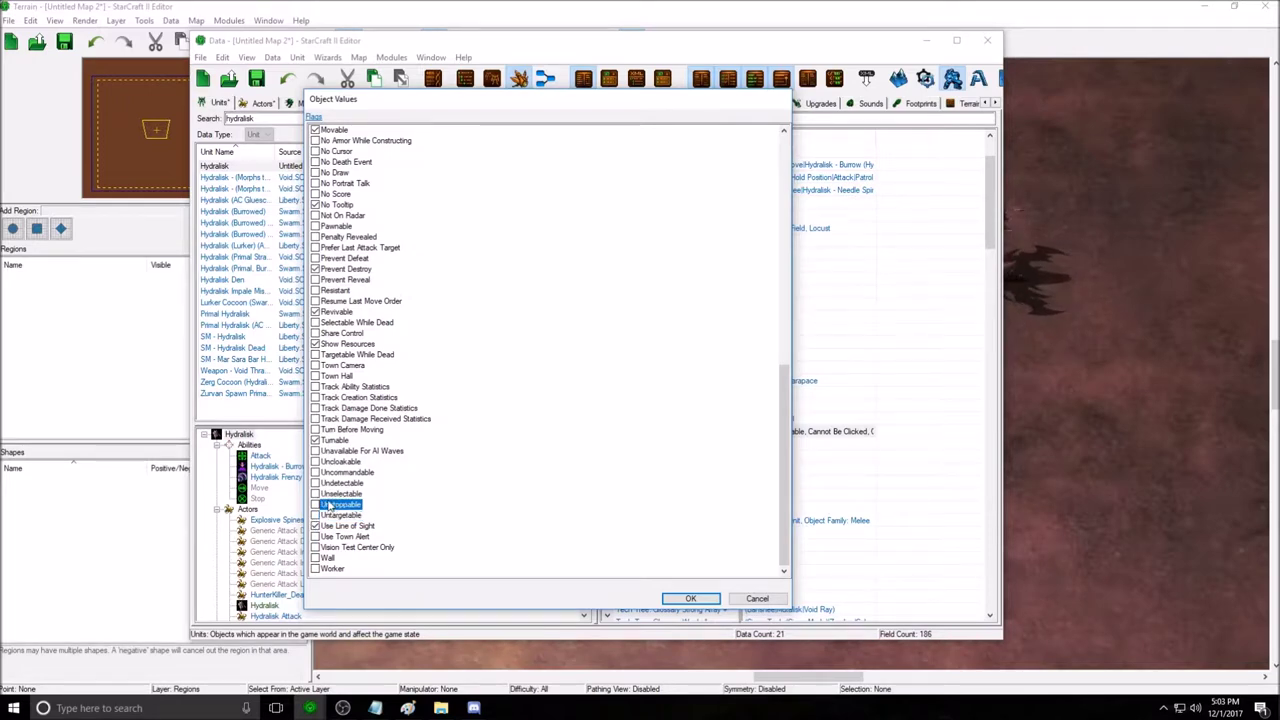
click(340, 493)
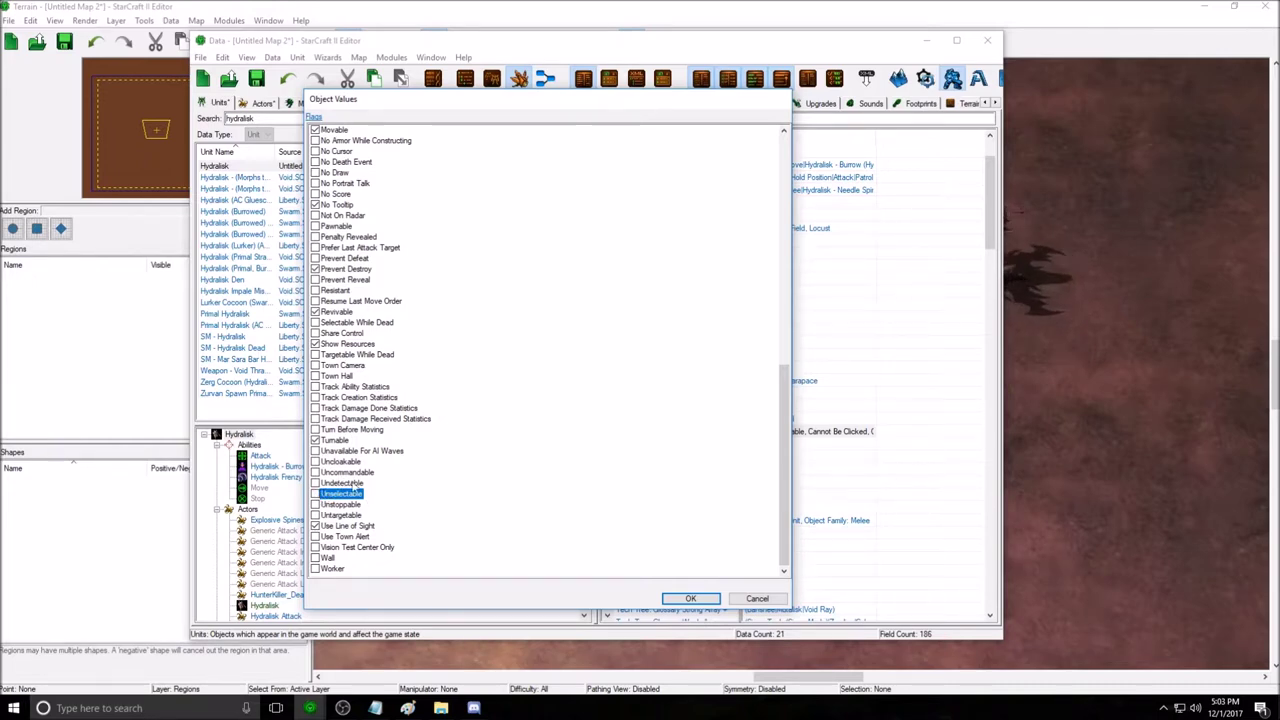
click(335, 515)
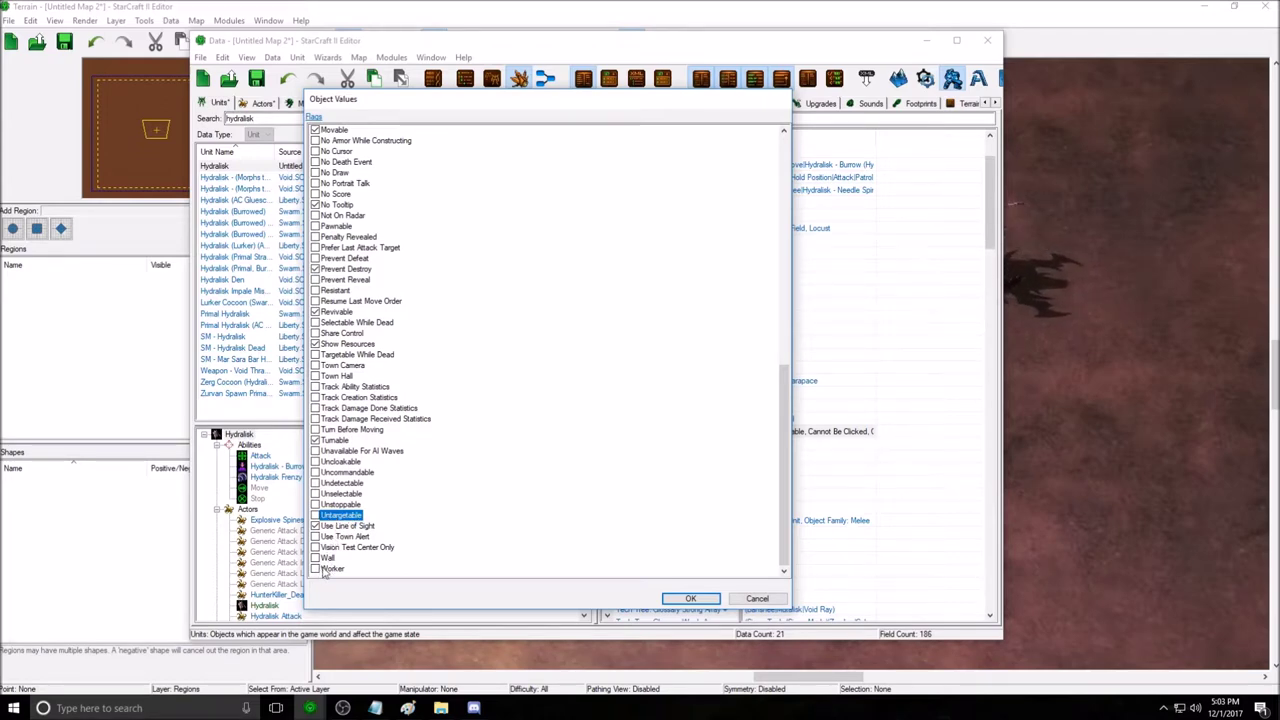
click(318, 568)
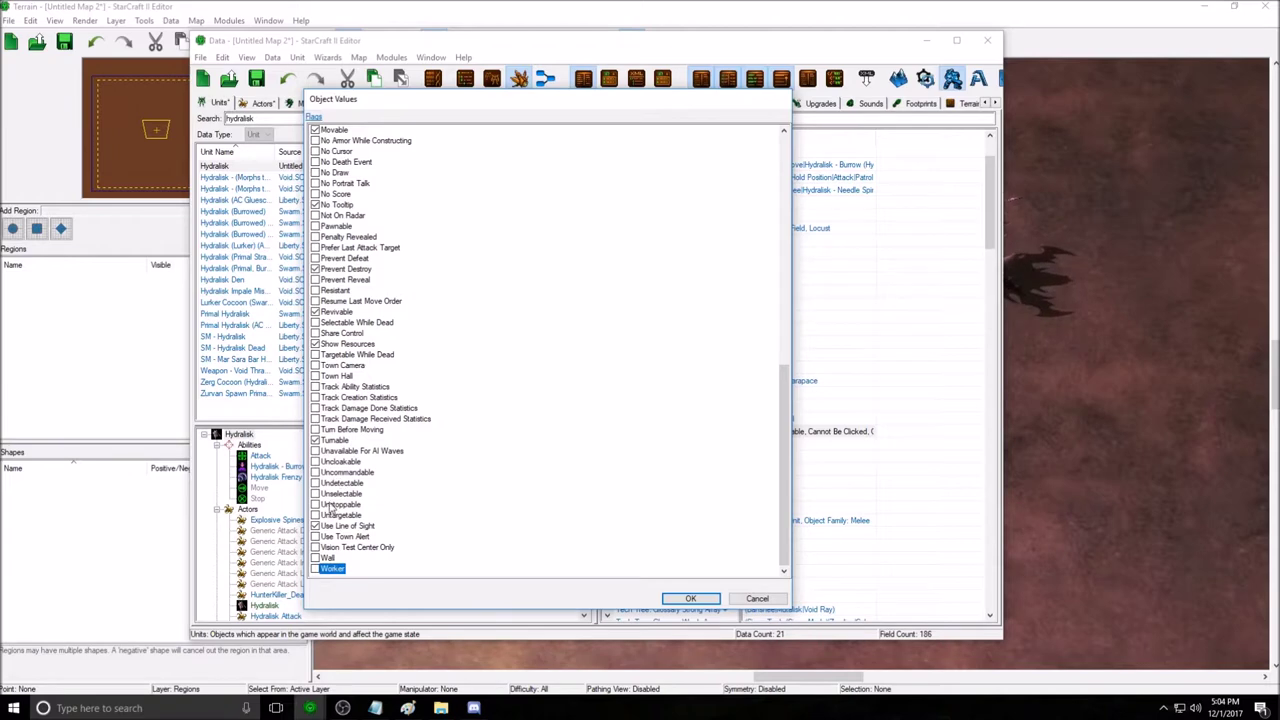
click(348, 473)
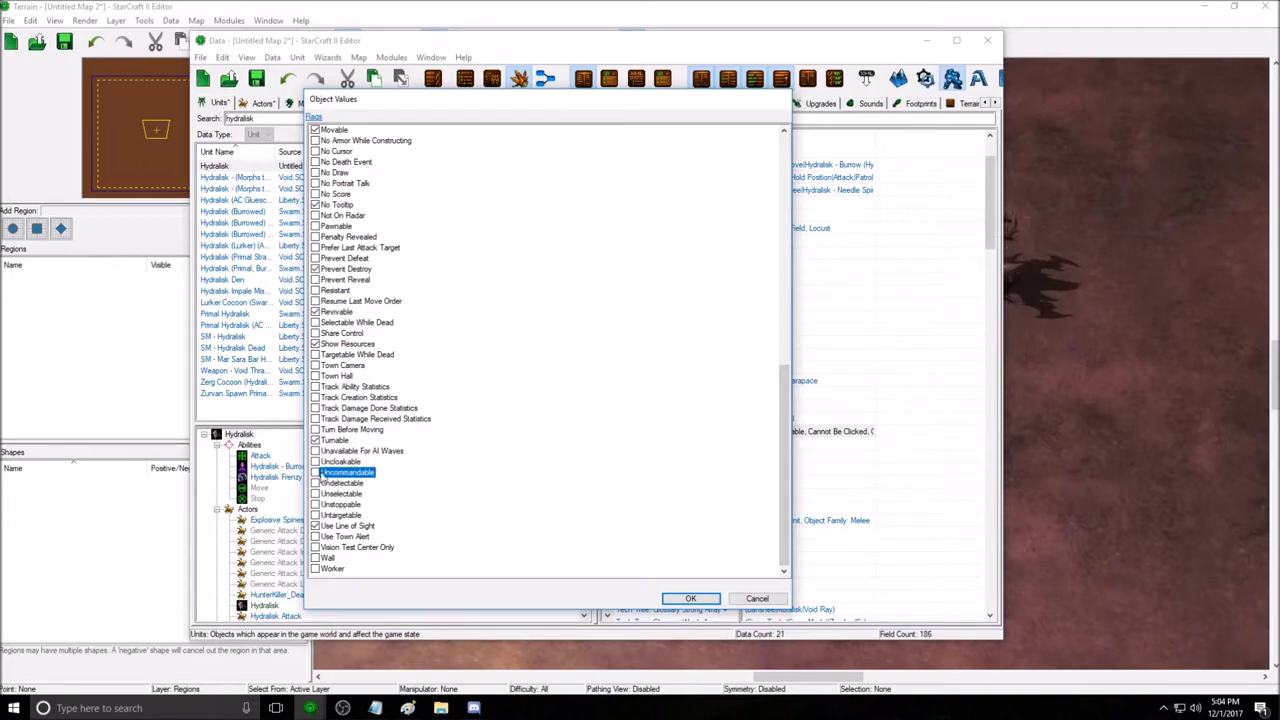
click(338, 452)
click(336, 441)
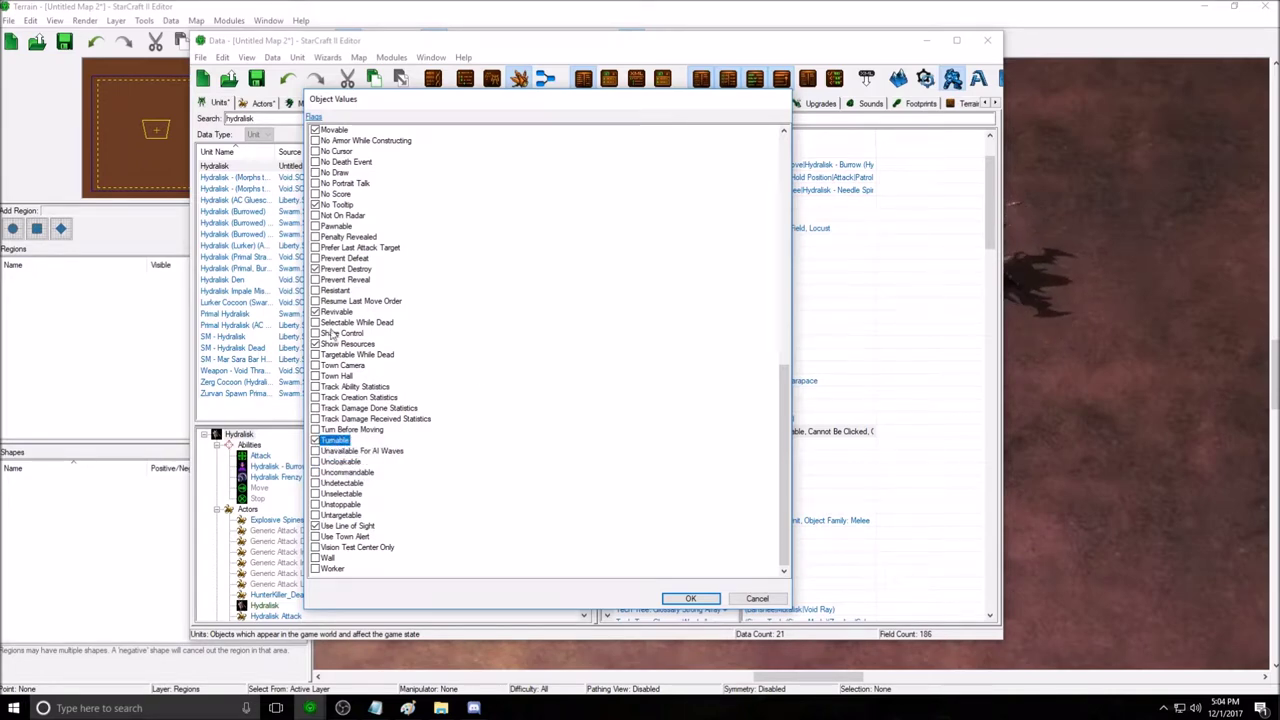
Scroll up through the flags, toggle No Tooltip, and turn on Invulnerable.
scroll(358, 338, up, 3)
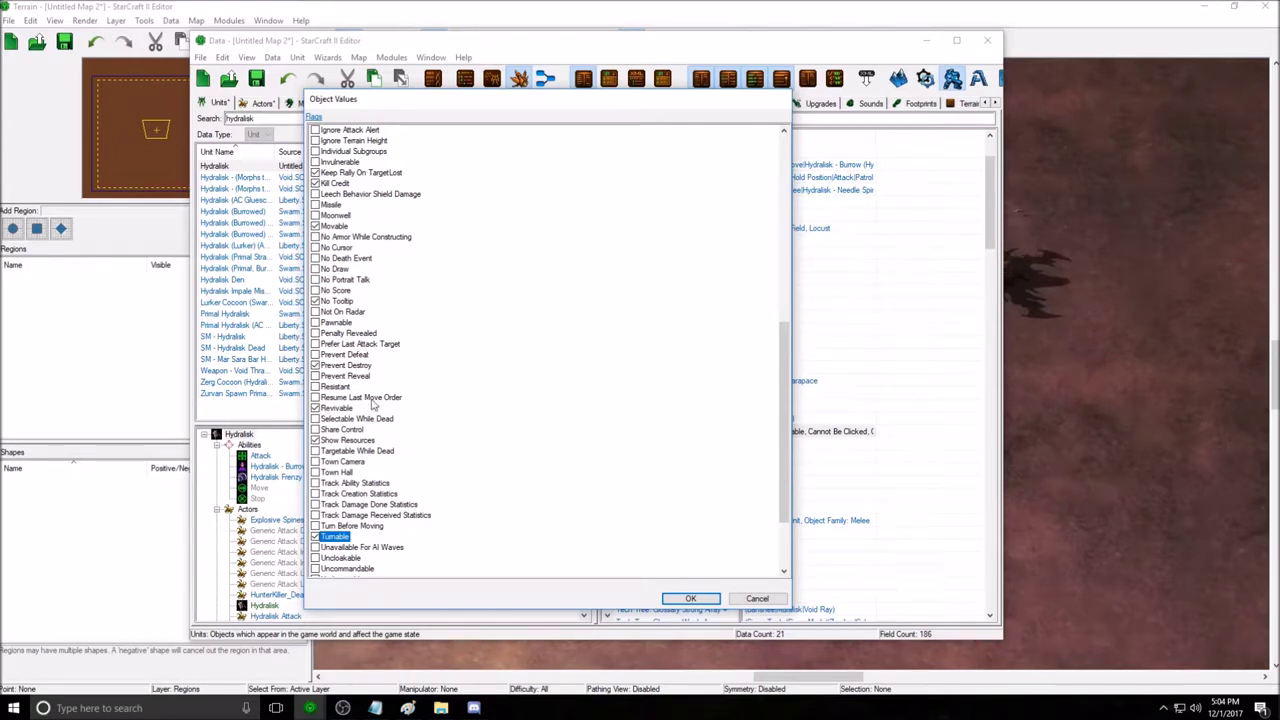
scroll(320, 418, up, 2)
click(315, 429)
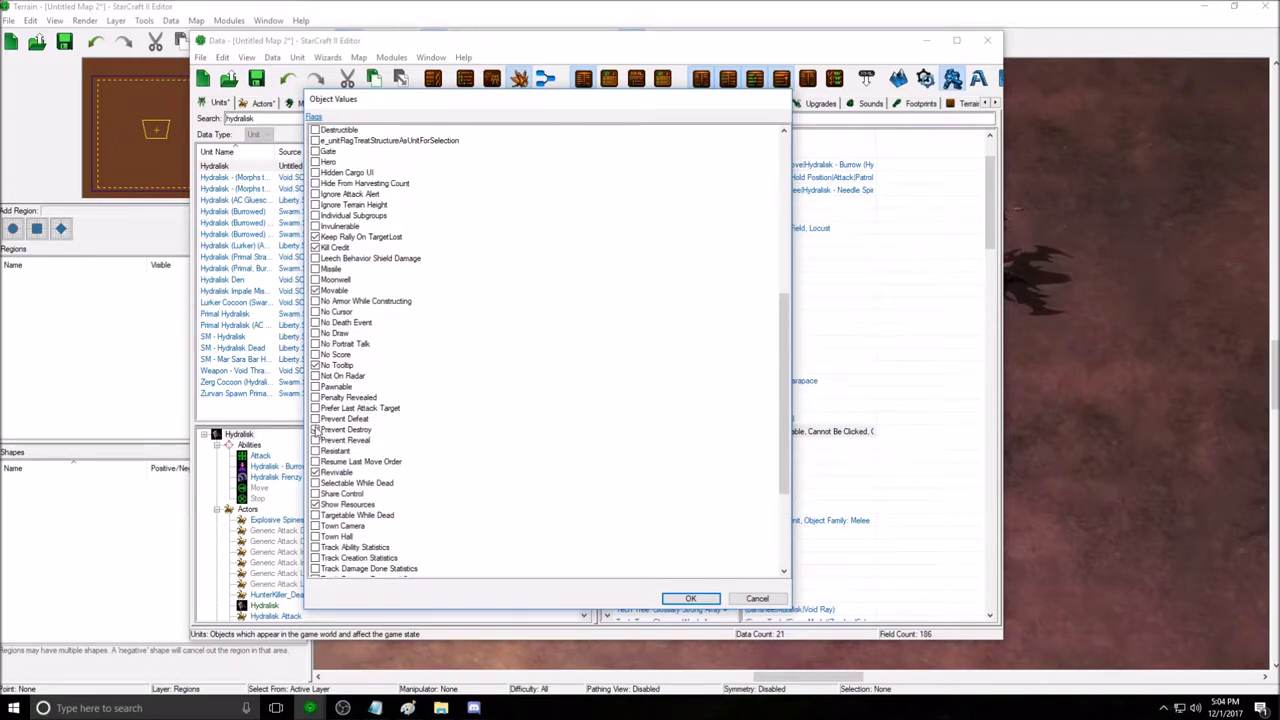
scroll(318, 420, up, 1)
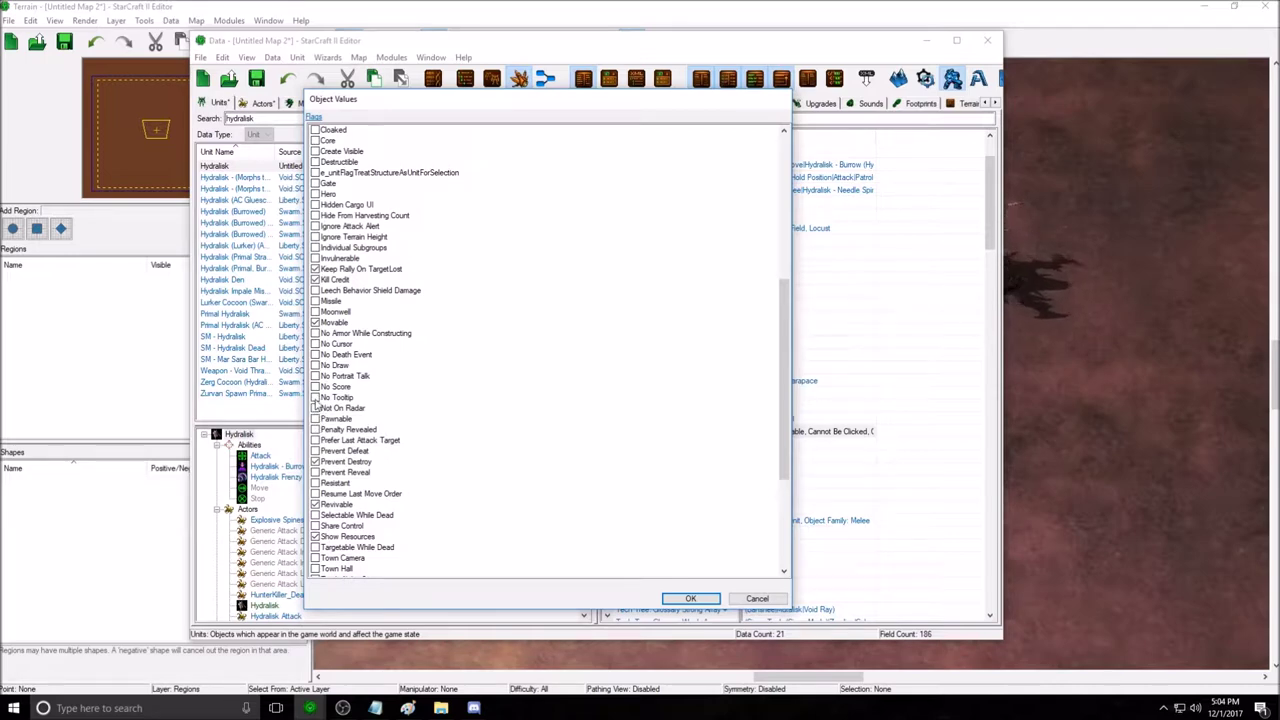
click(316, 398)
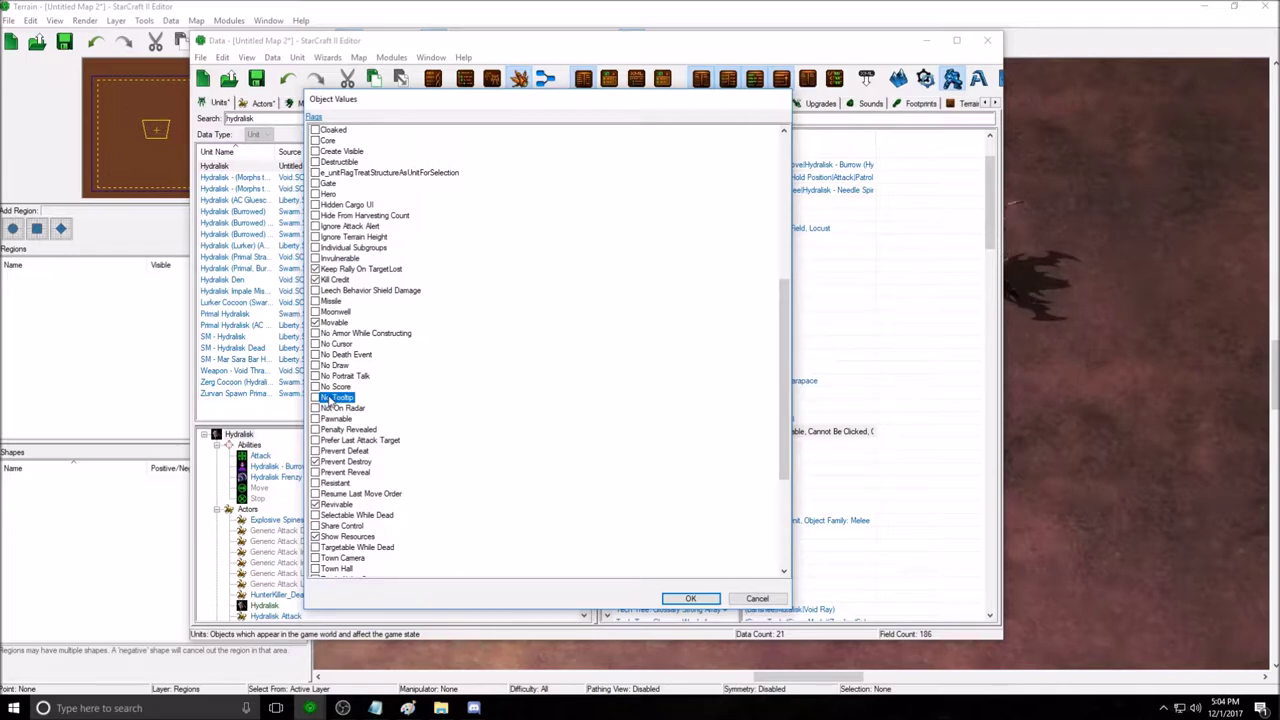
scroll(322, 397, up, 1)
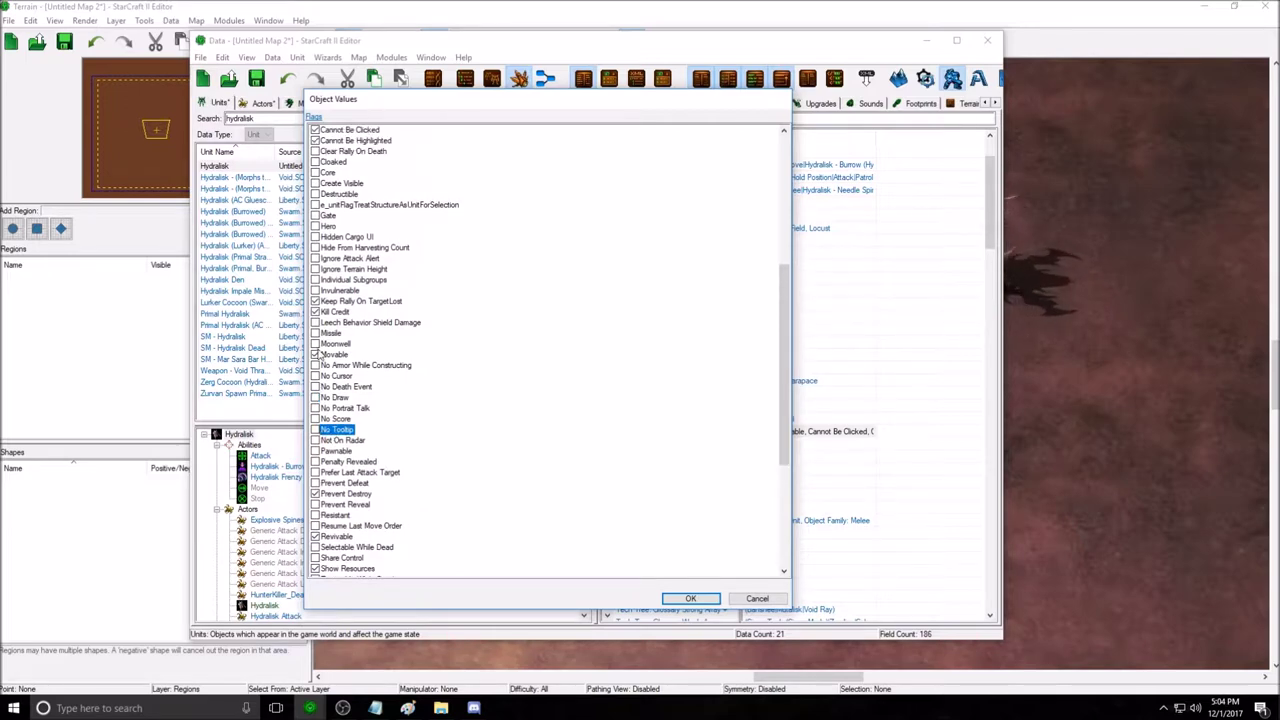
click(316, 355)
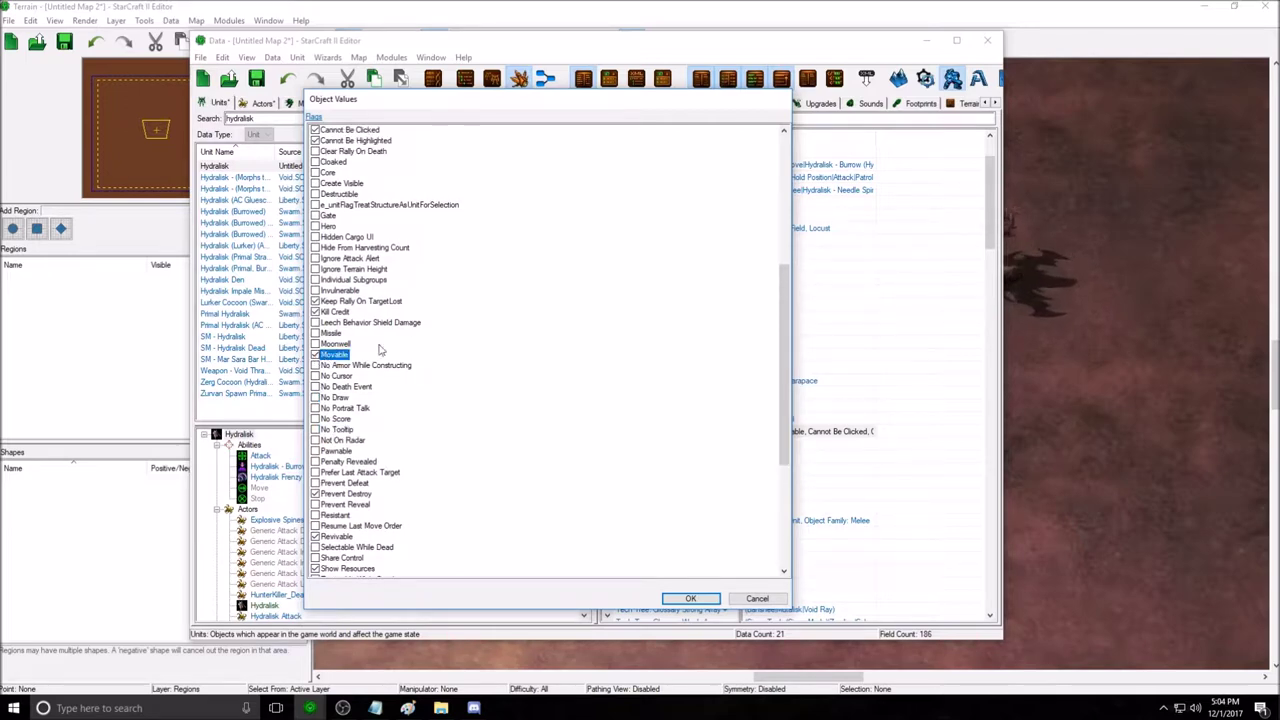
scroll(325, 311, up, 2)
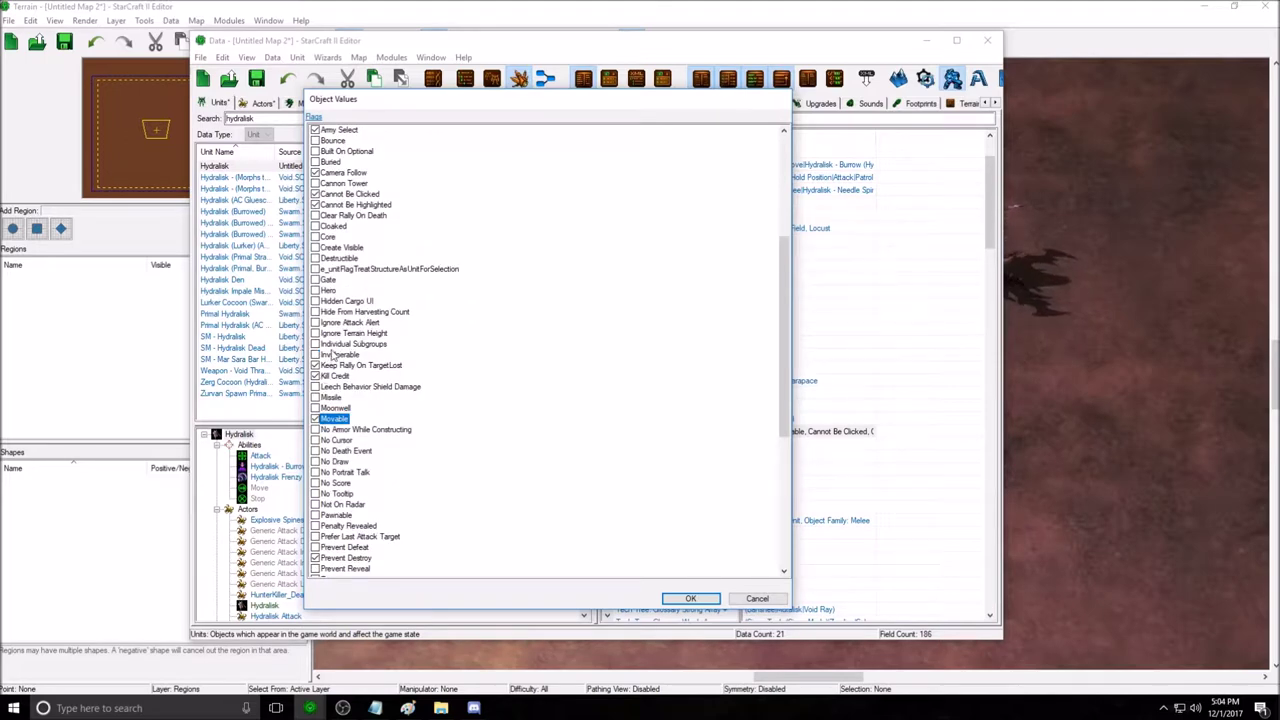
click(333, 357)
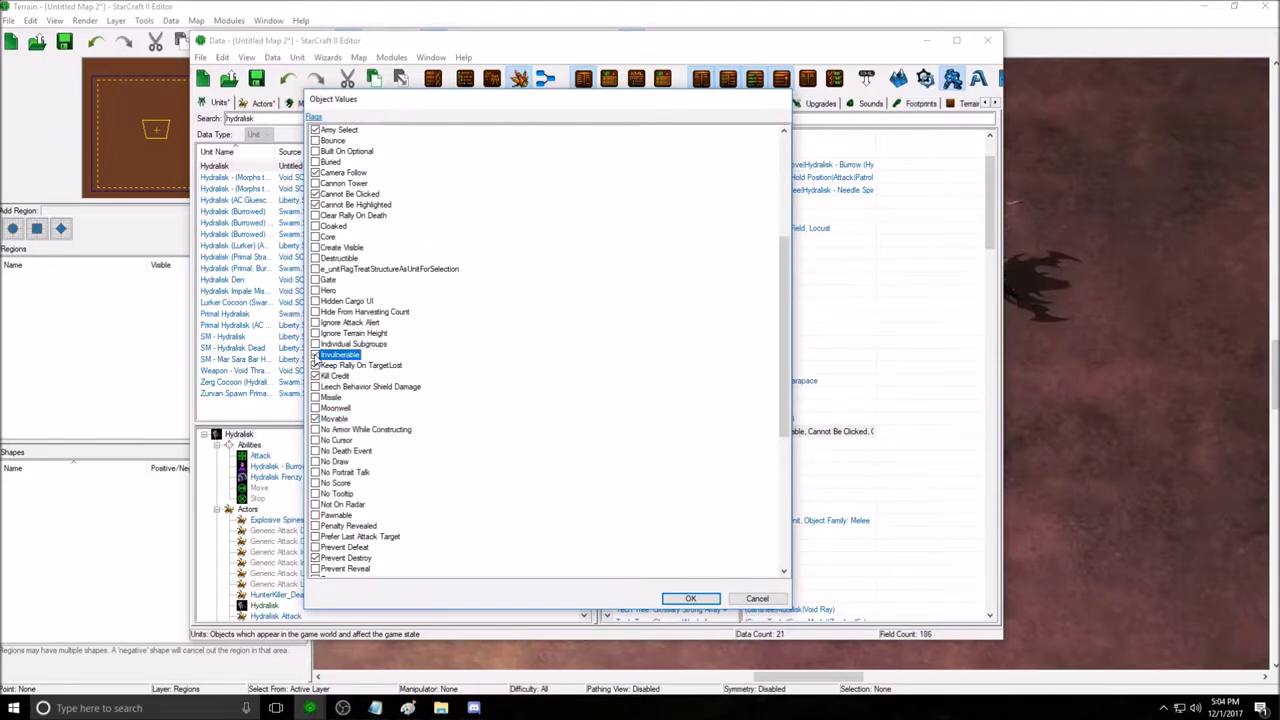
click(316, 356)
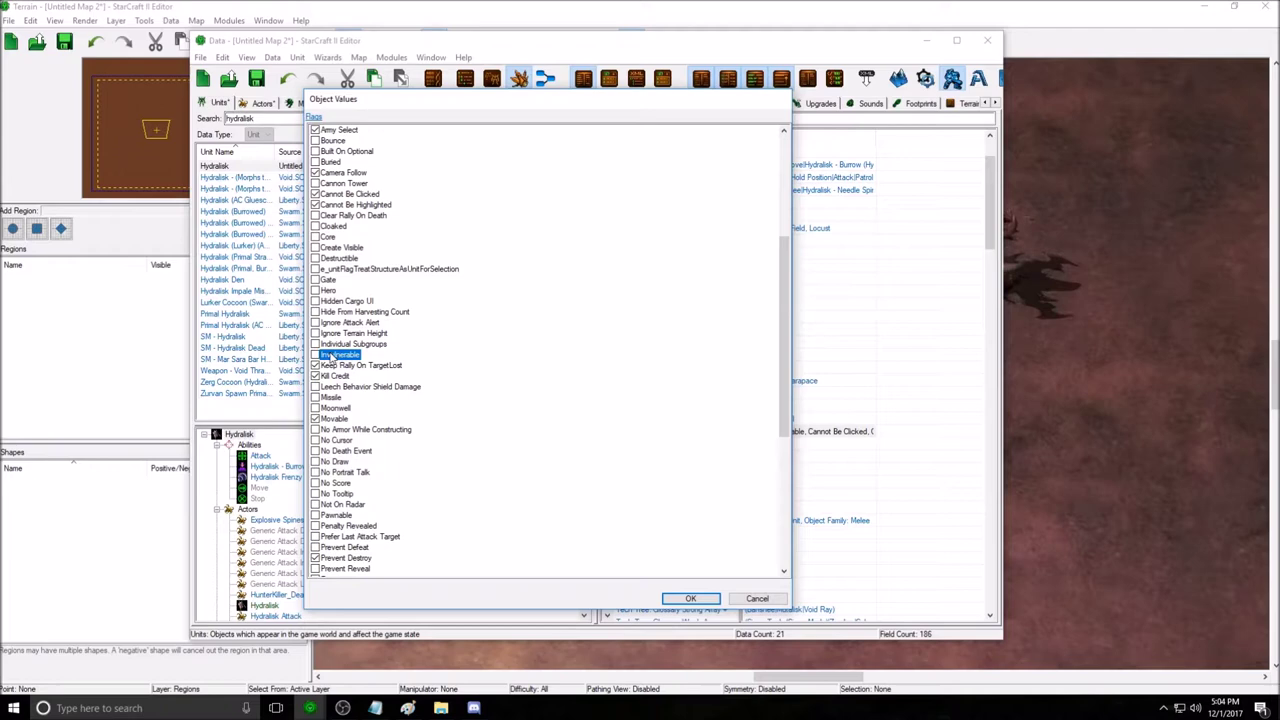
scroll(400, 333, up, 2)
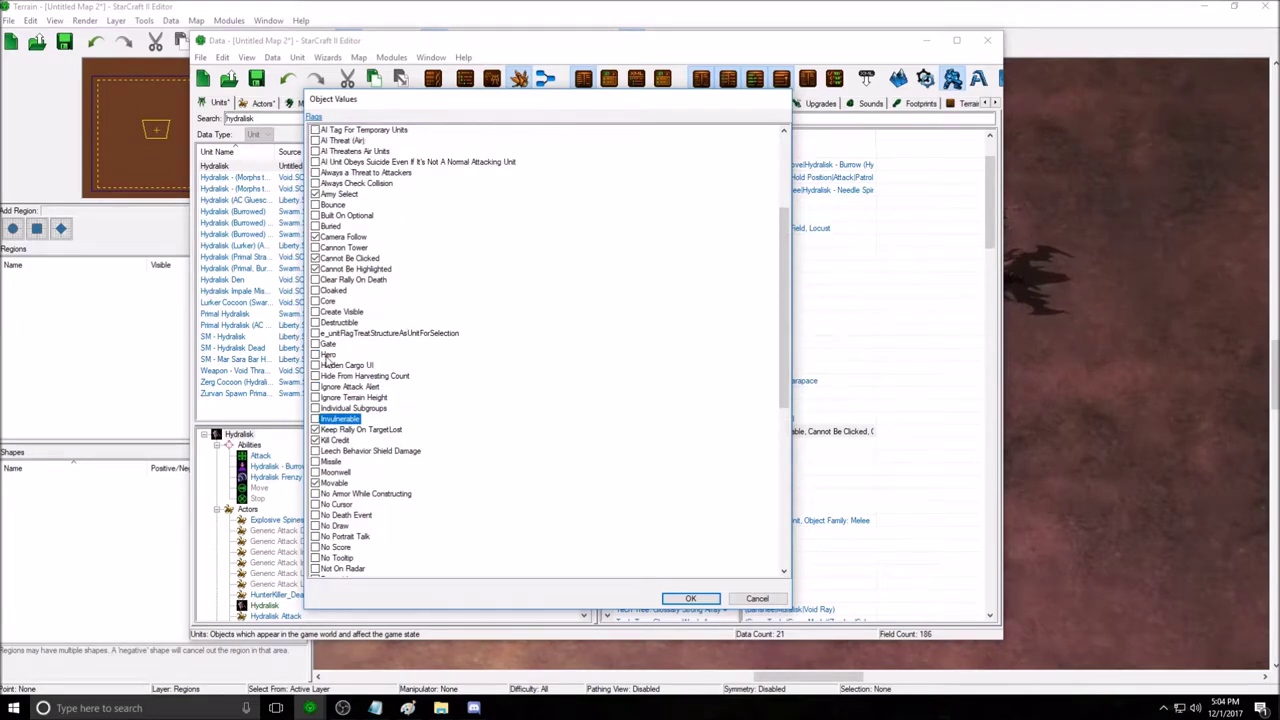
Inspect the Cannot Be Clicked, Cannot Be Highlighted and Army Select flags.
scroll(360, 320, up, 2)
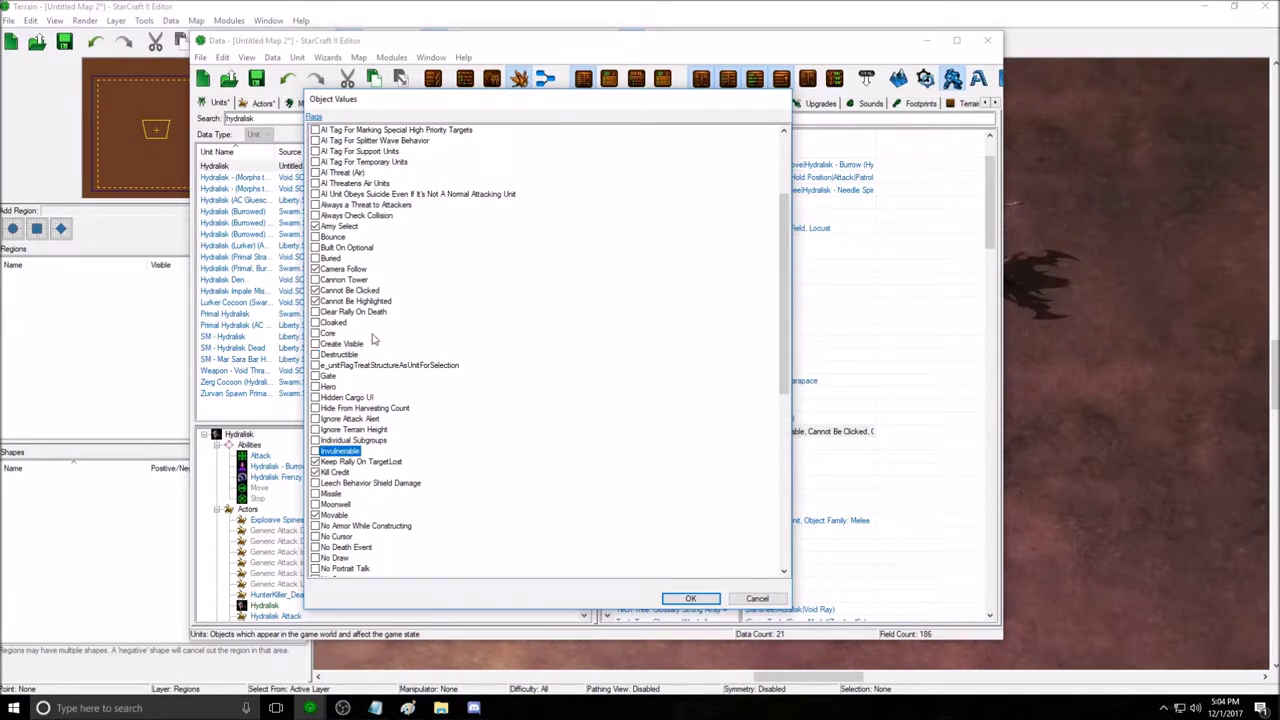
scroll(372, 343, up, 1)
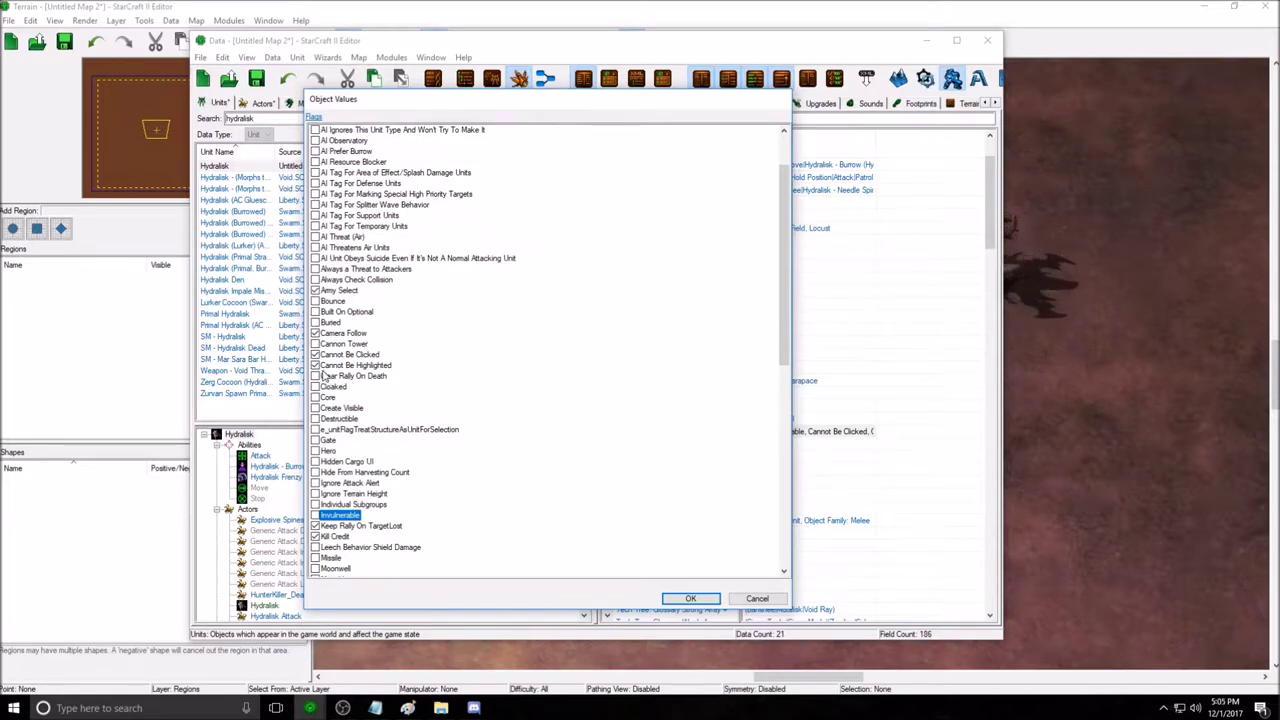
click(345, 355)
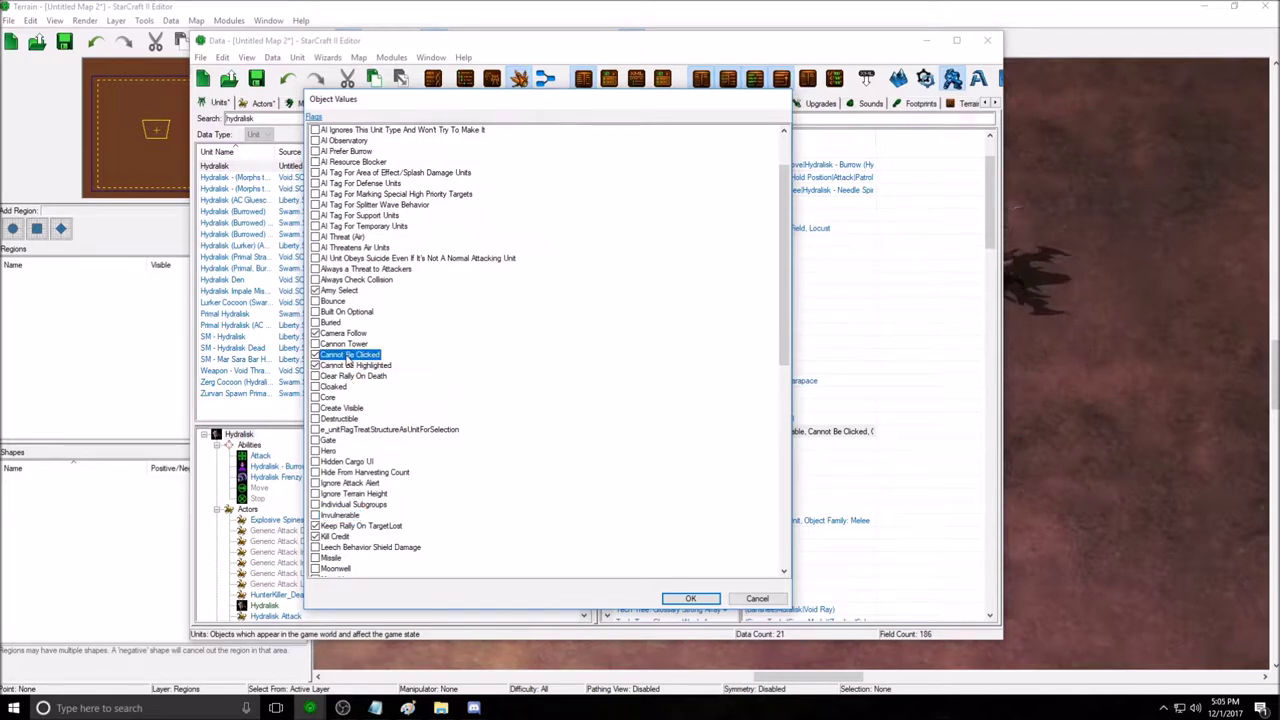
click(343, 366)
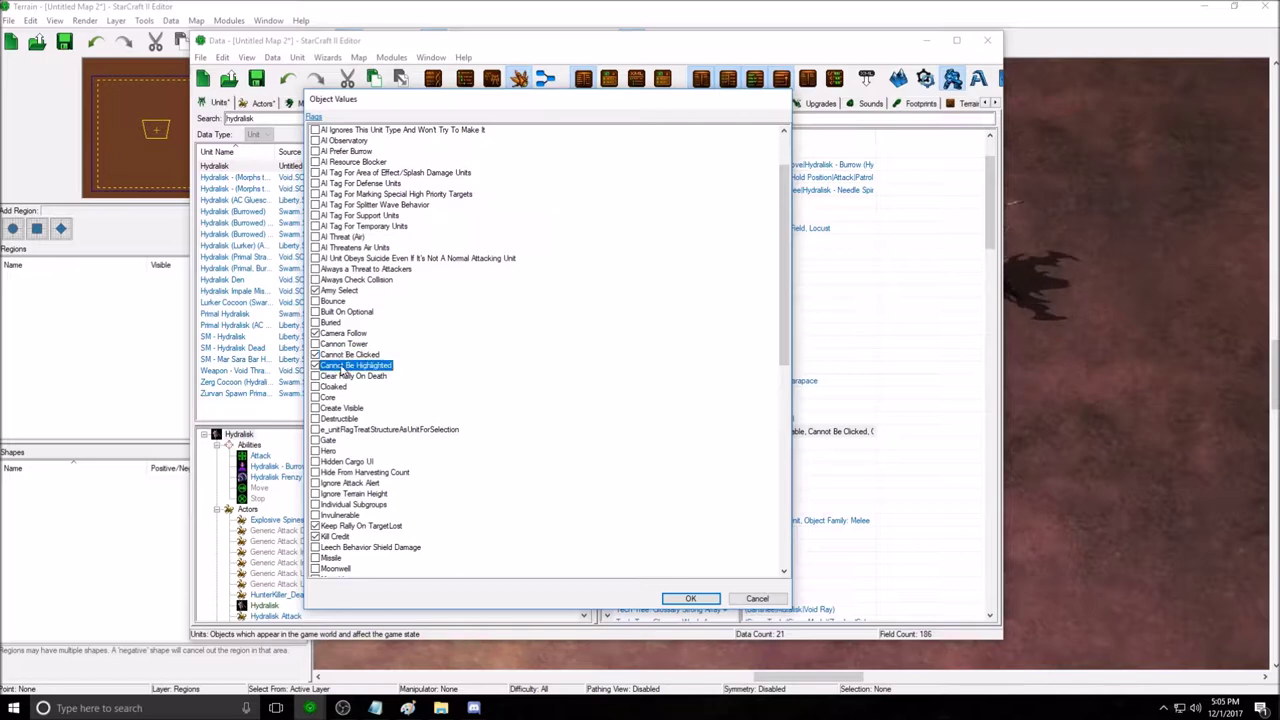
scroll(343, 371, up, 1)
click(343, 386)
click(345, 398)
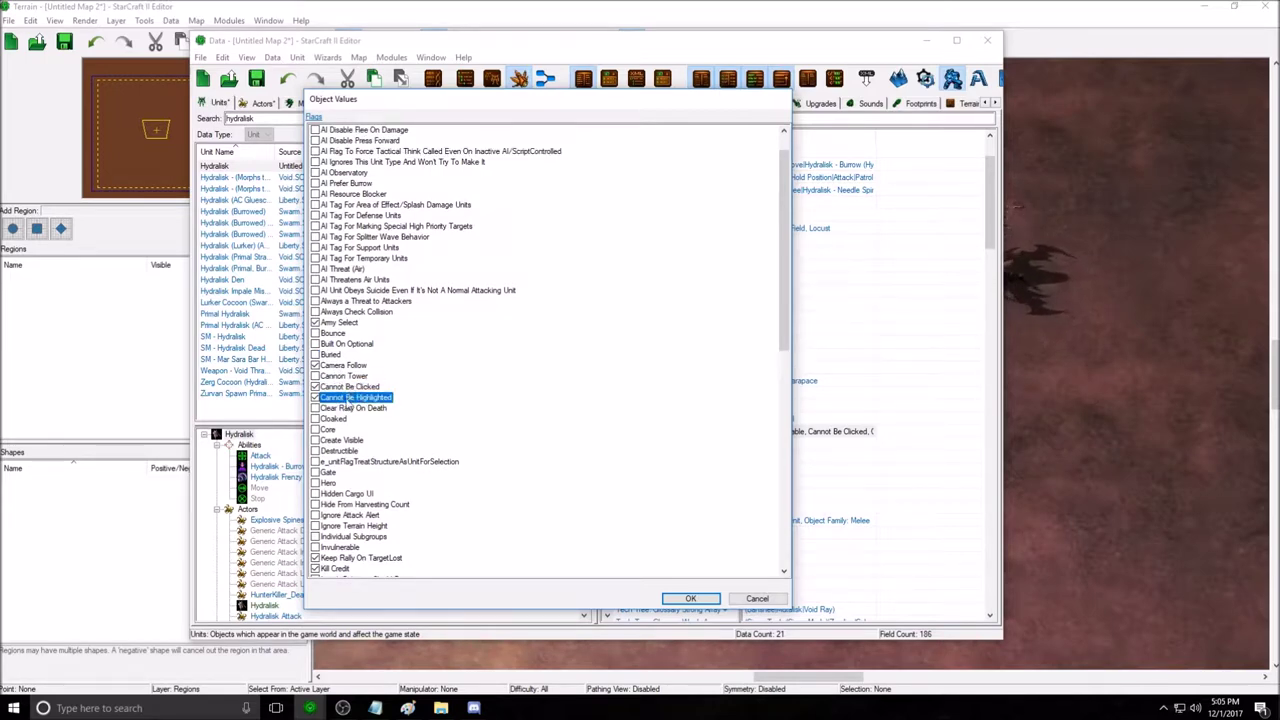
click(348, 387)
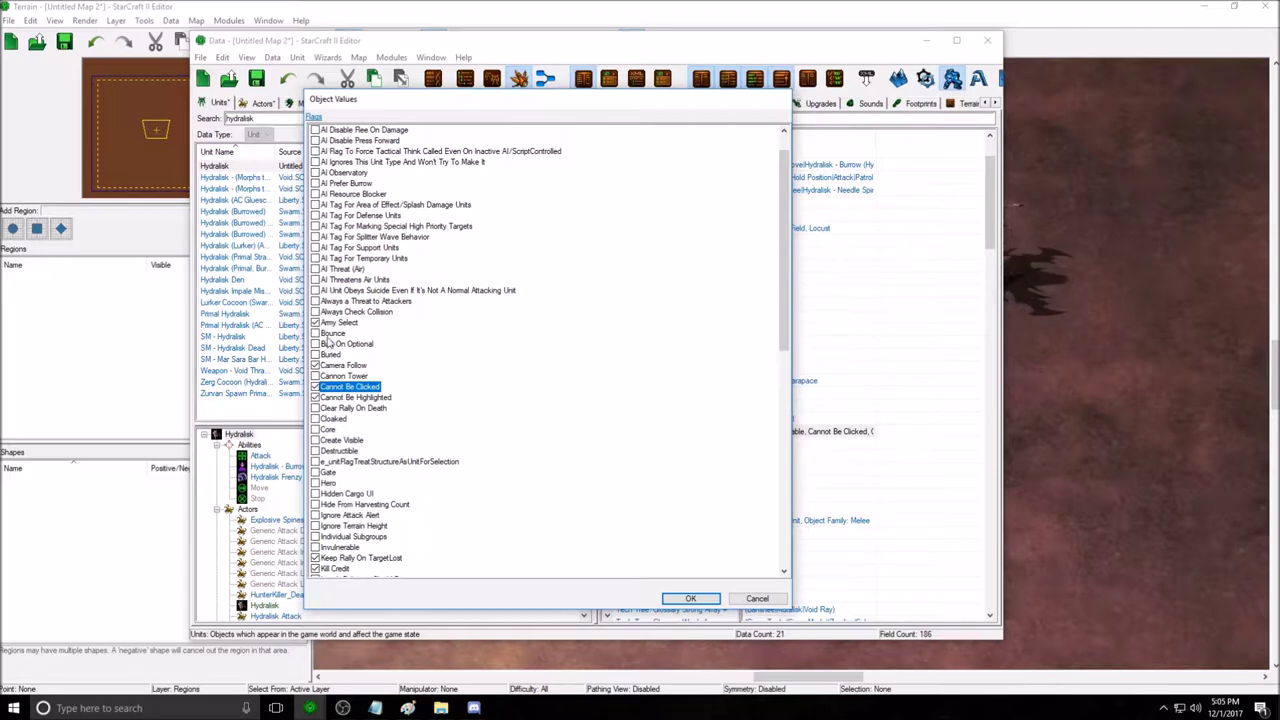
click(339, 322)
scroll(339, 323, up, 1)
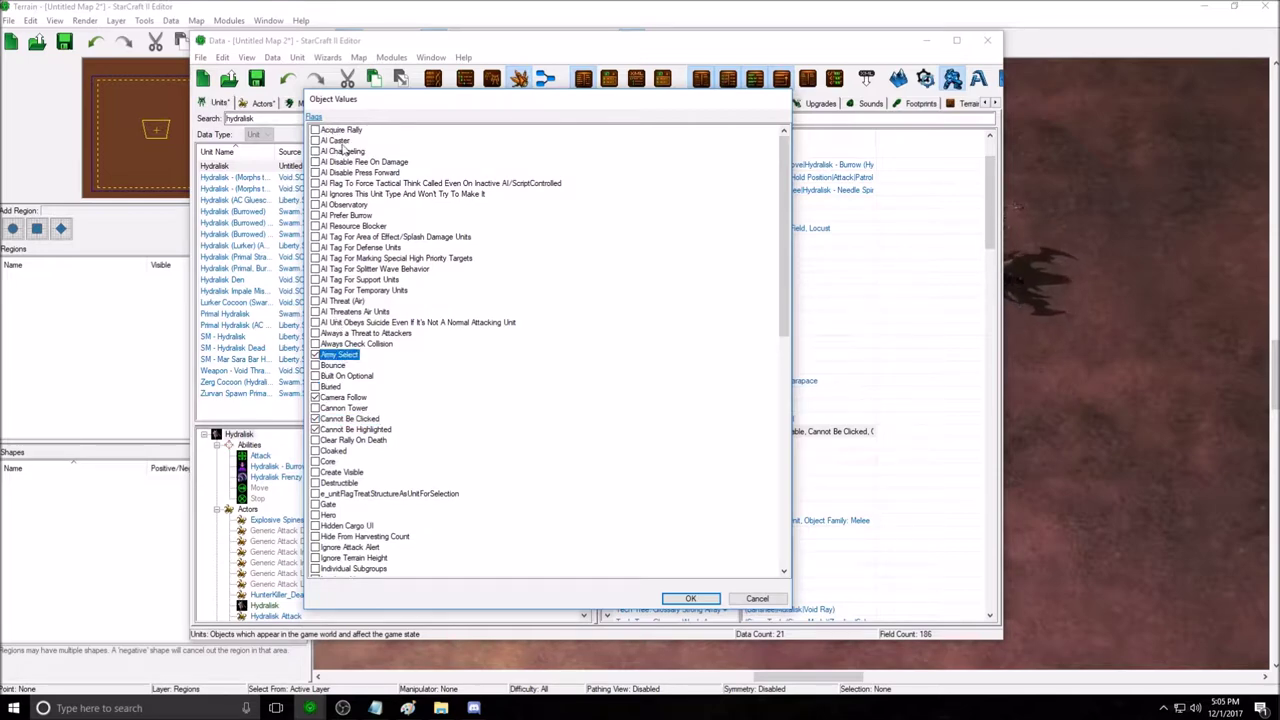
Tick the Cloaked flag and confirm the flag changes with OK.
drag(350, 162, 370, 197)
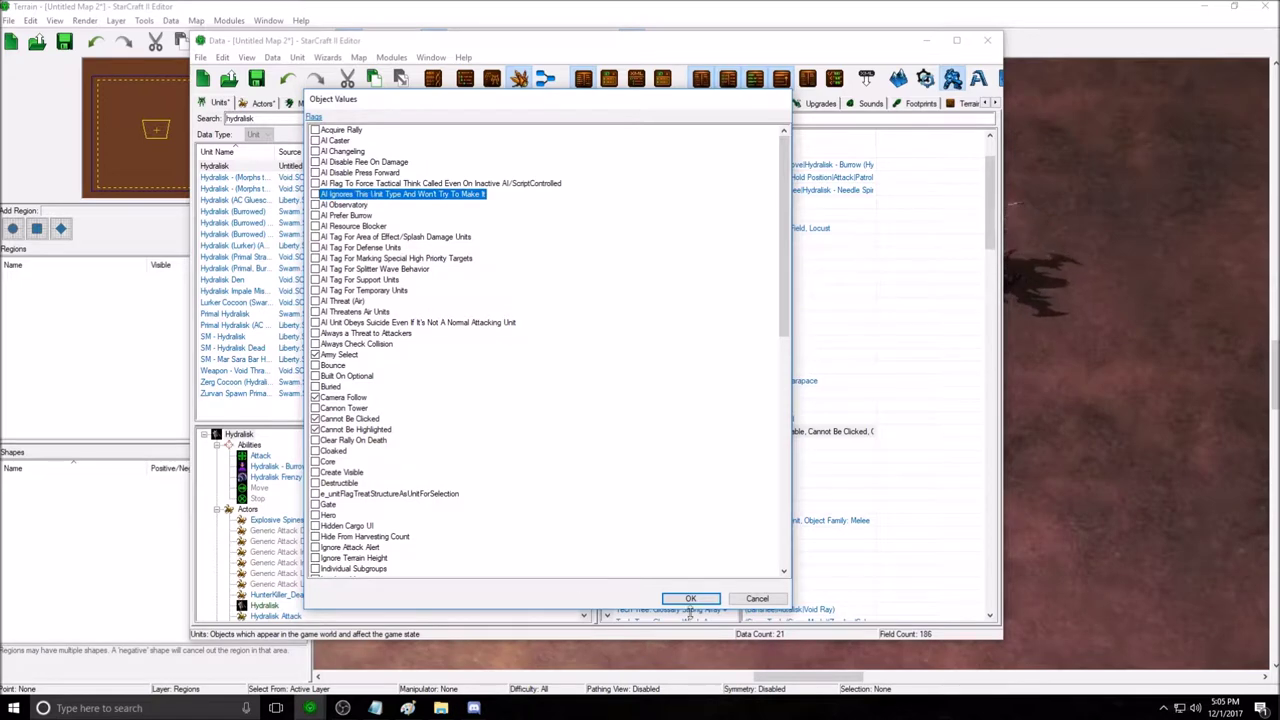
click(333, 450)
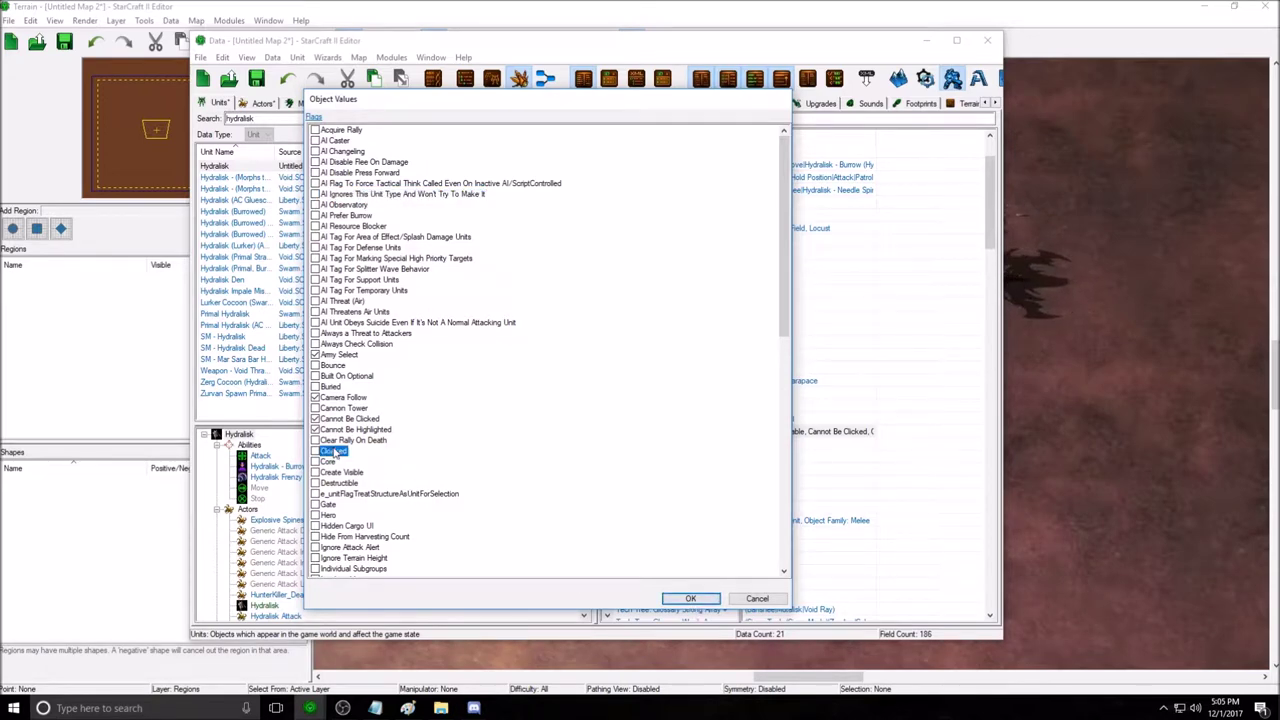
scroll(330, 440, down, 1)
click(315, 419)
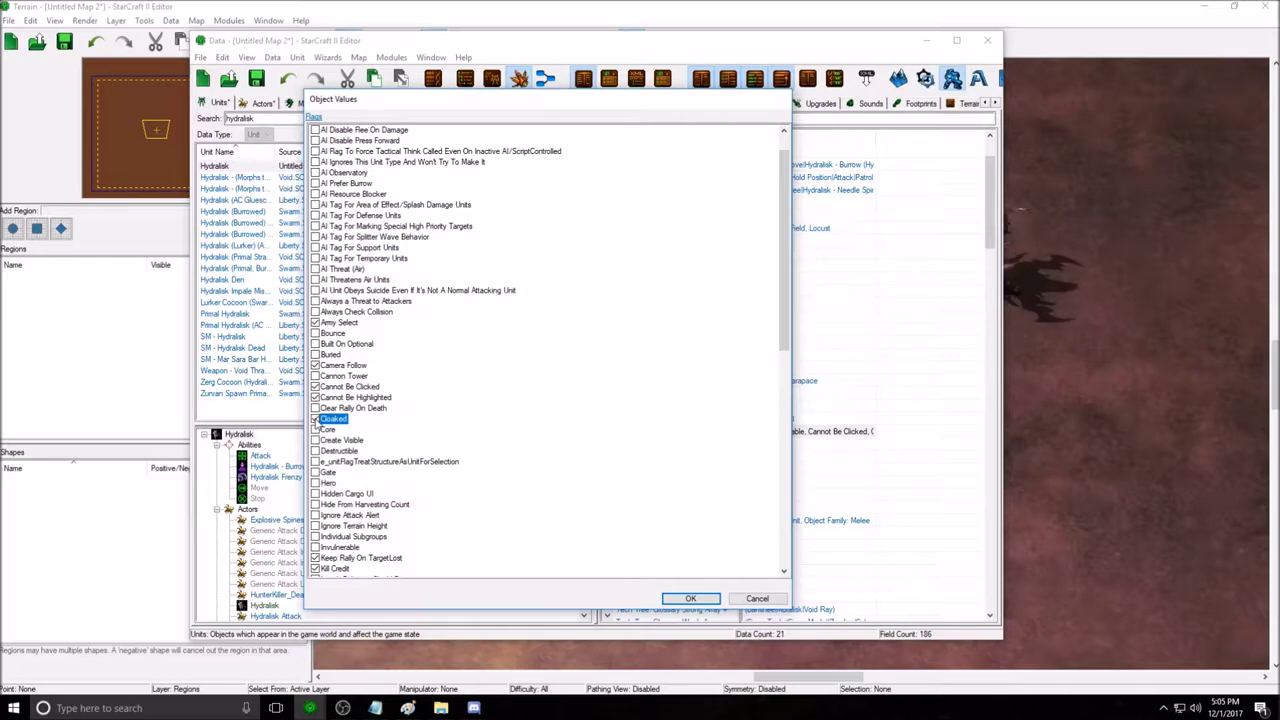
click(674, 599)
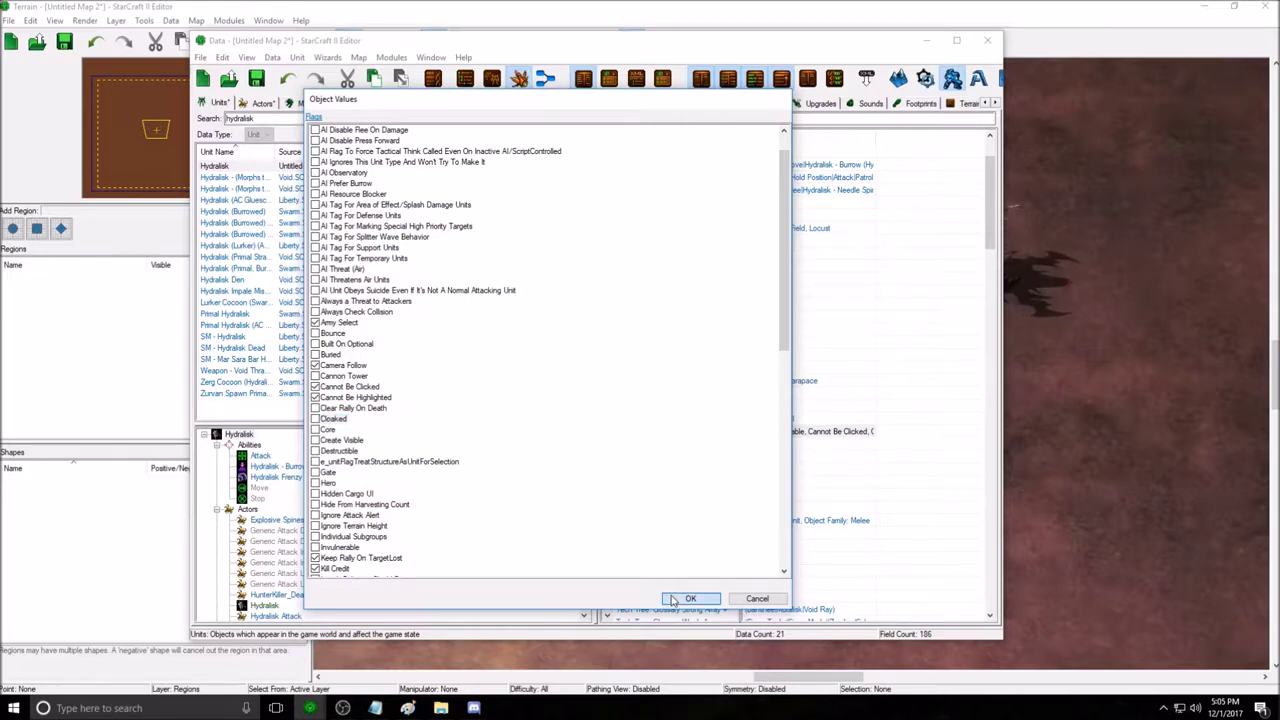
click(796, 316)
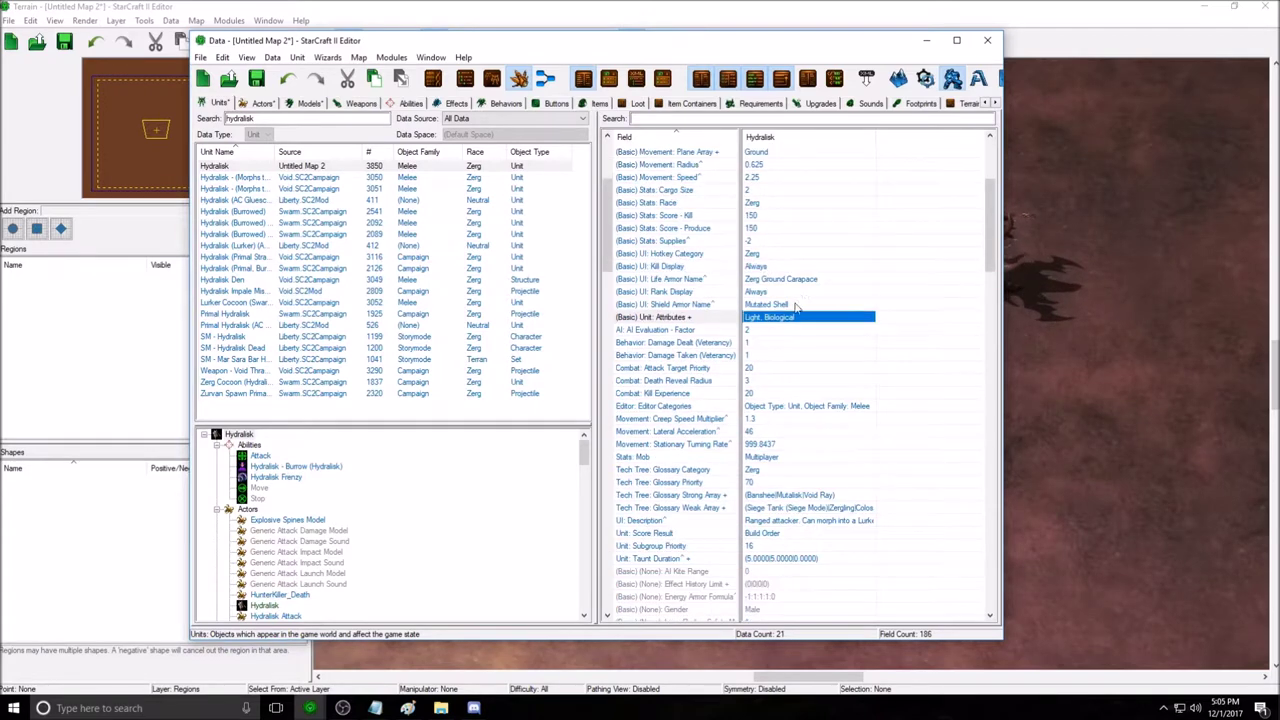
scroll(797, 300, up, 5)
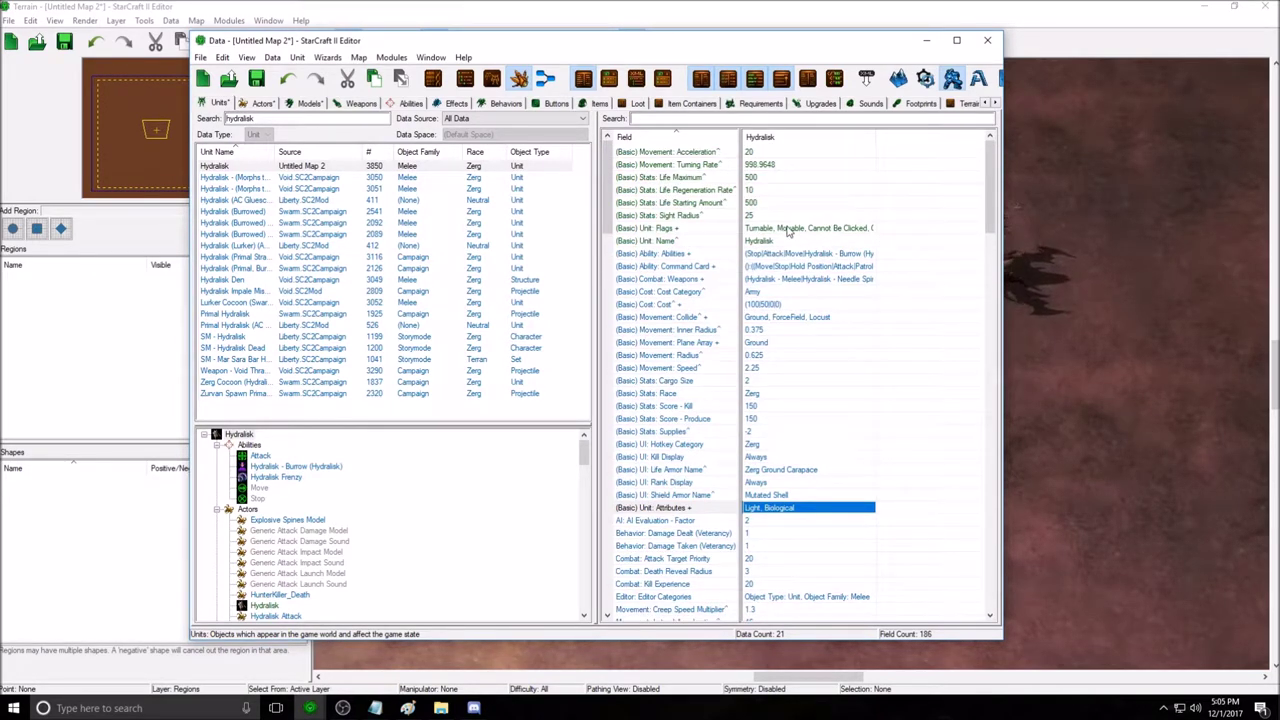
drag(480, 40, 294, 41)
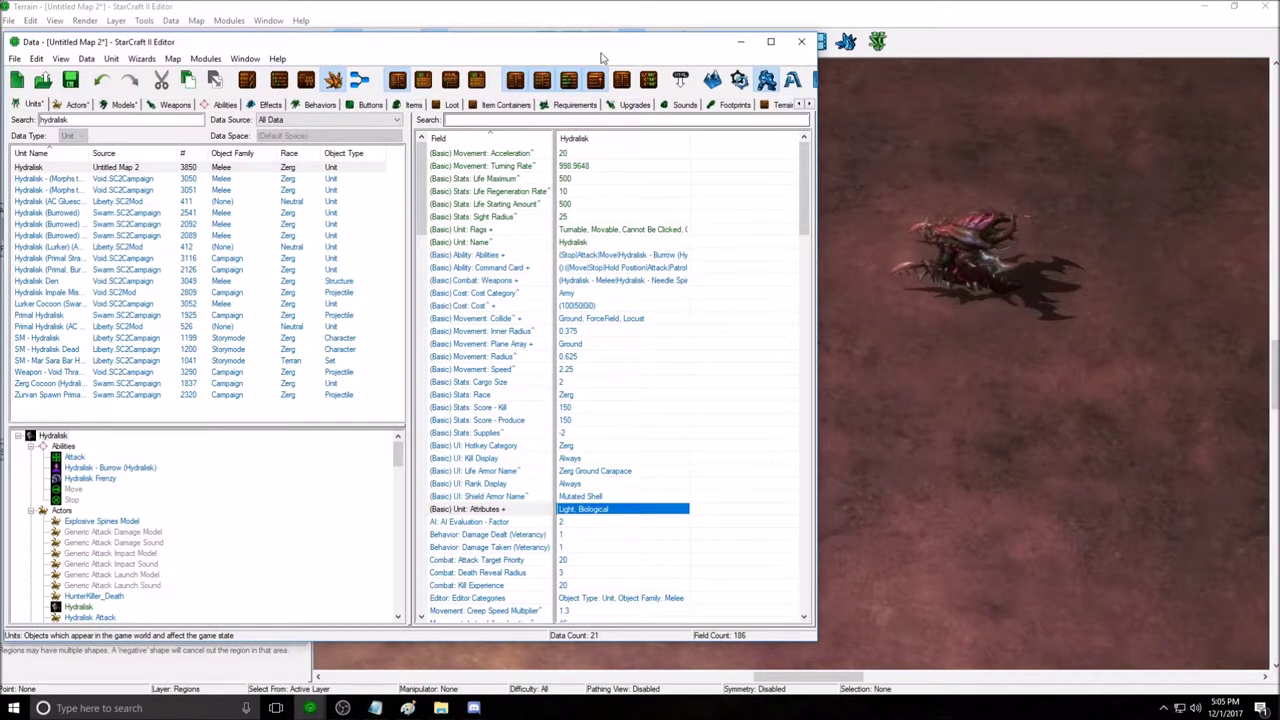
drag(685, 46, 829, 27)
scroll(729, 503, down, 3)
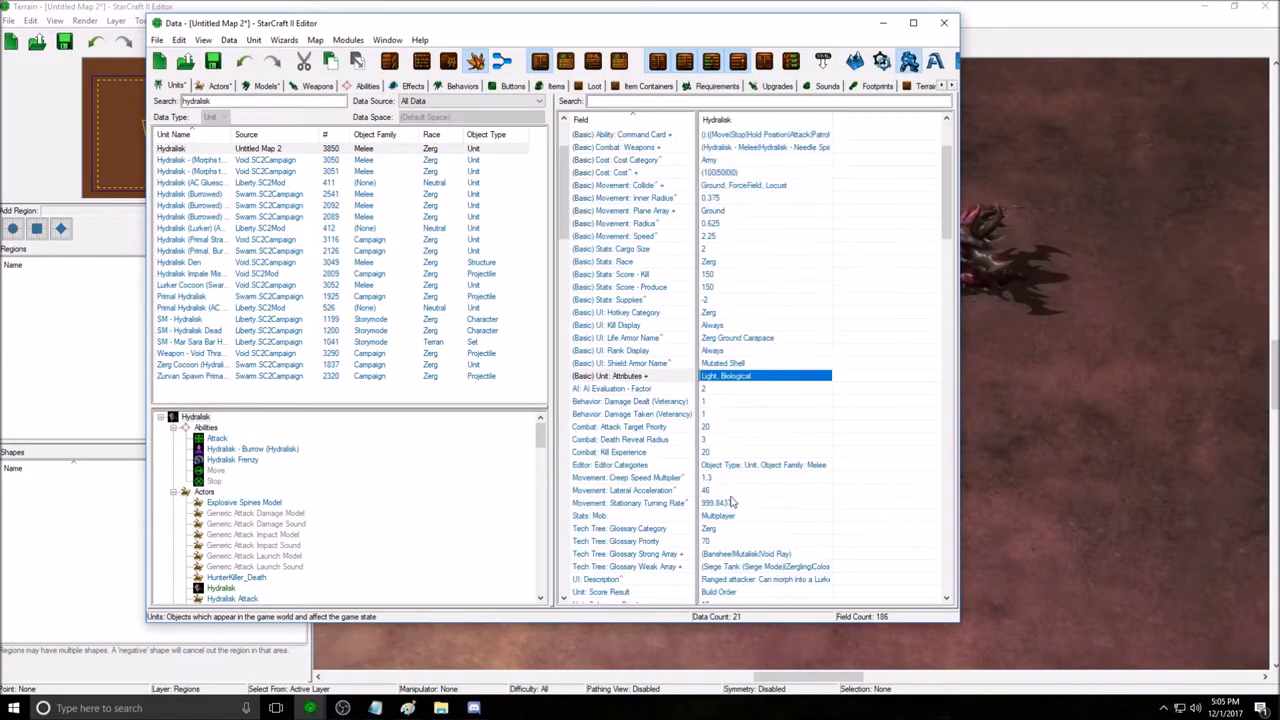
scroll(715, 412, down, 1)
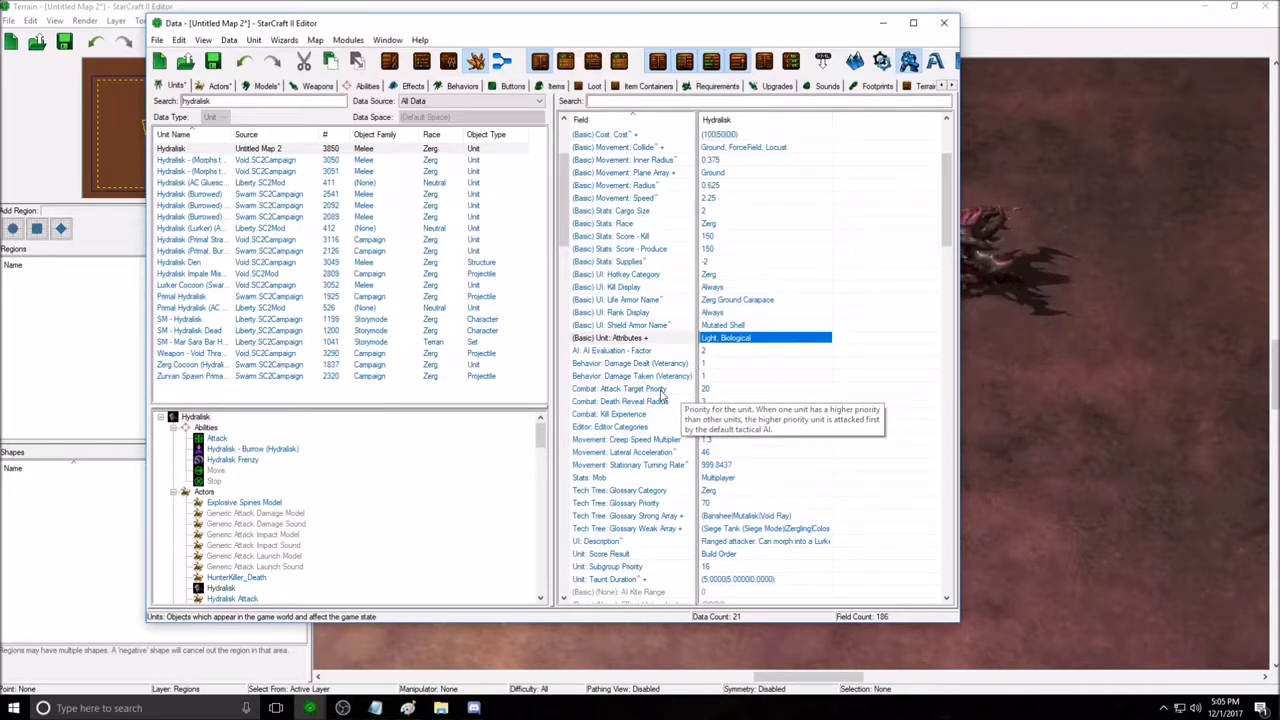
click(726, 390)
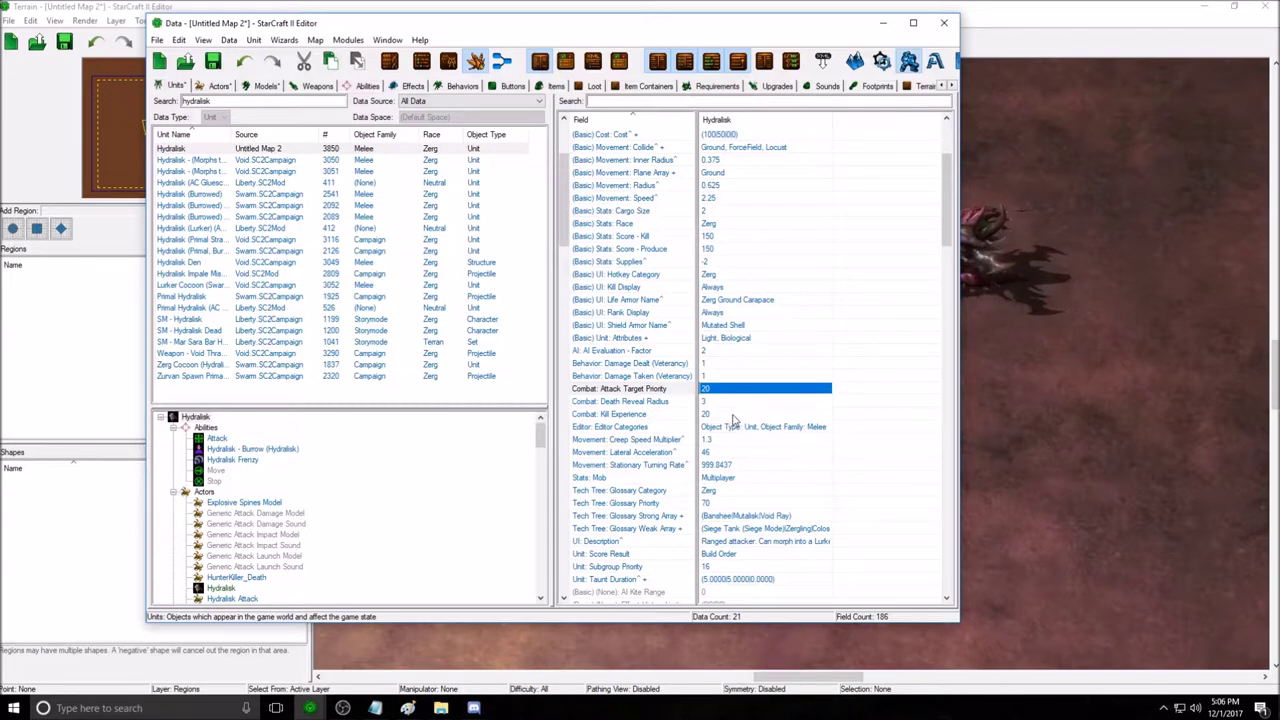
click(733, 416)
click(722, 439)
scroll(722, 439, down, 2)
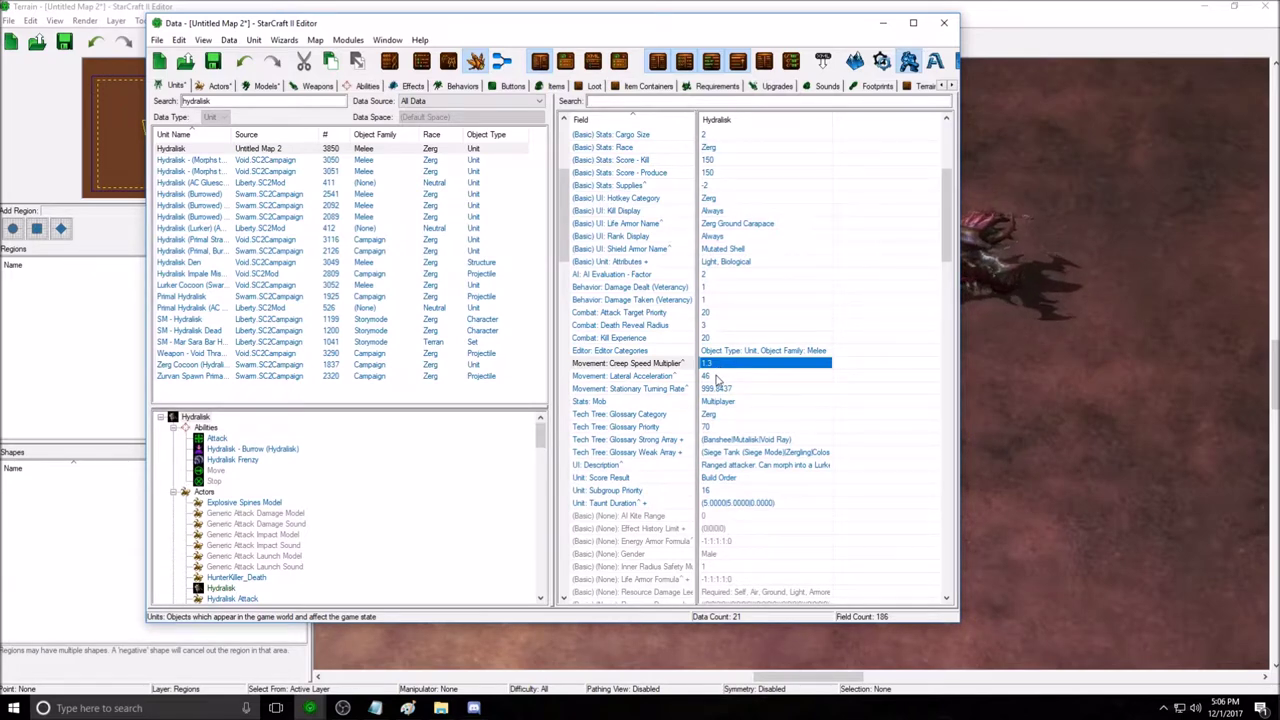
mouse_move(667, 385)
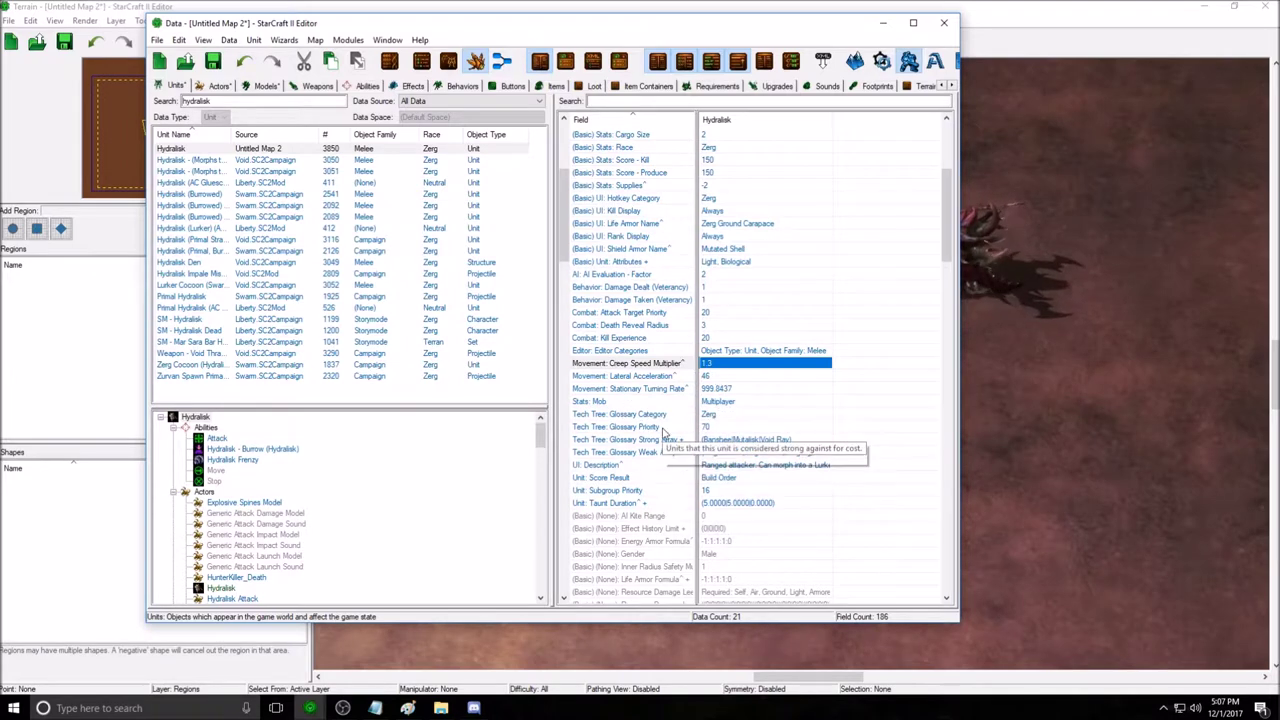
click(668, 452)
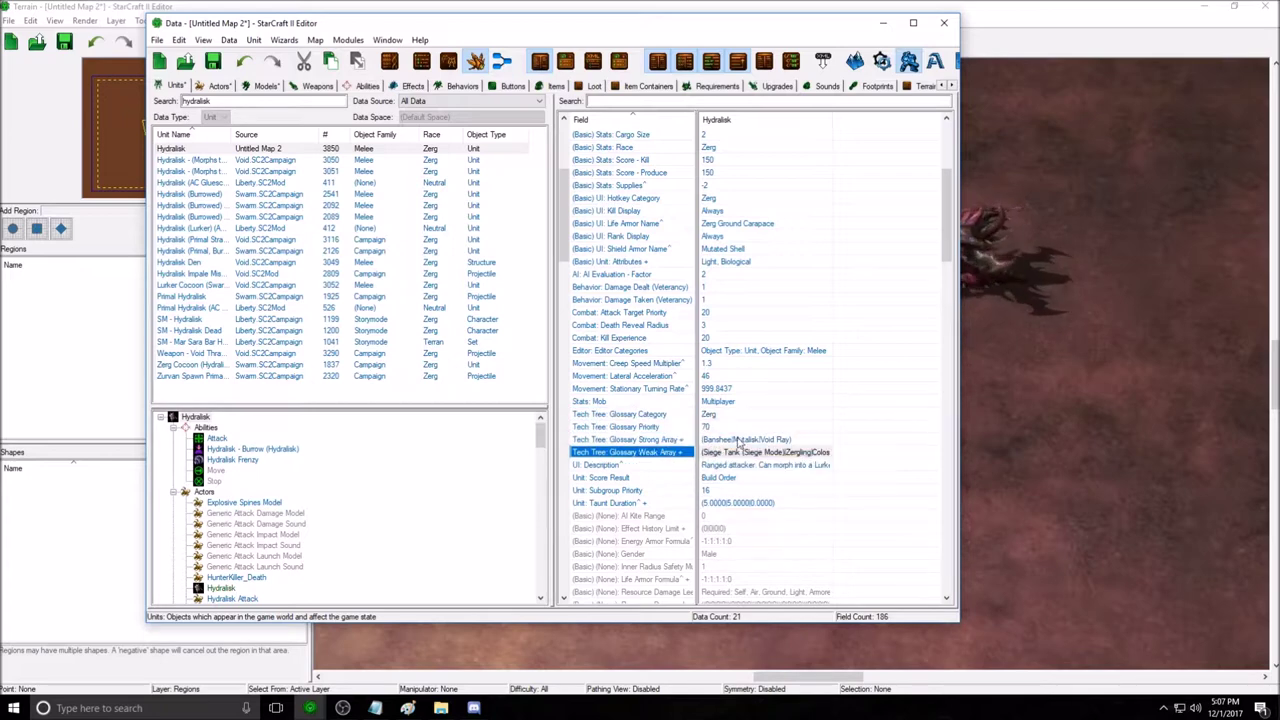
scroll(660, 458, down, 1)
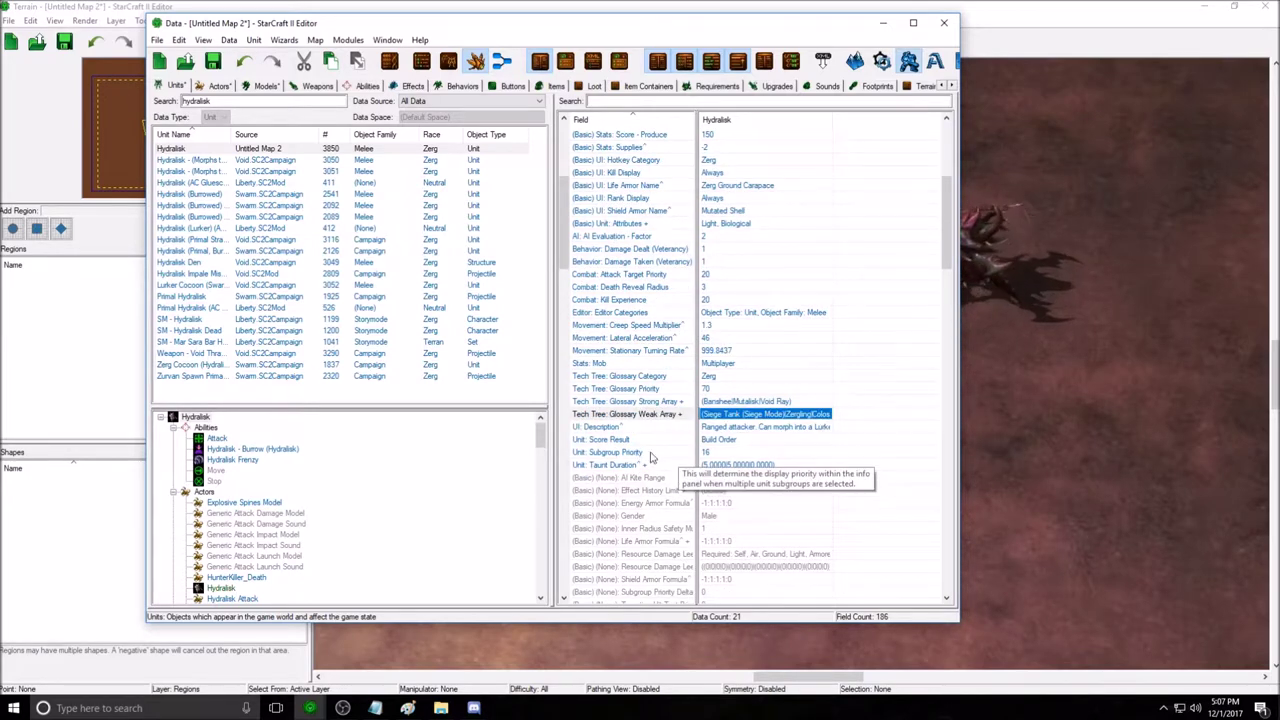
click(735, 455)
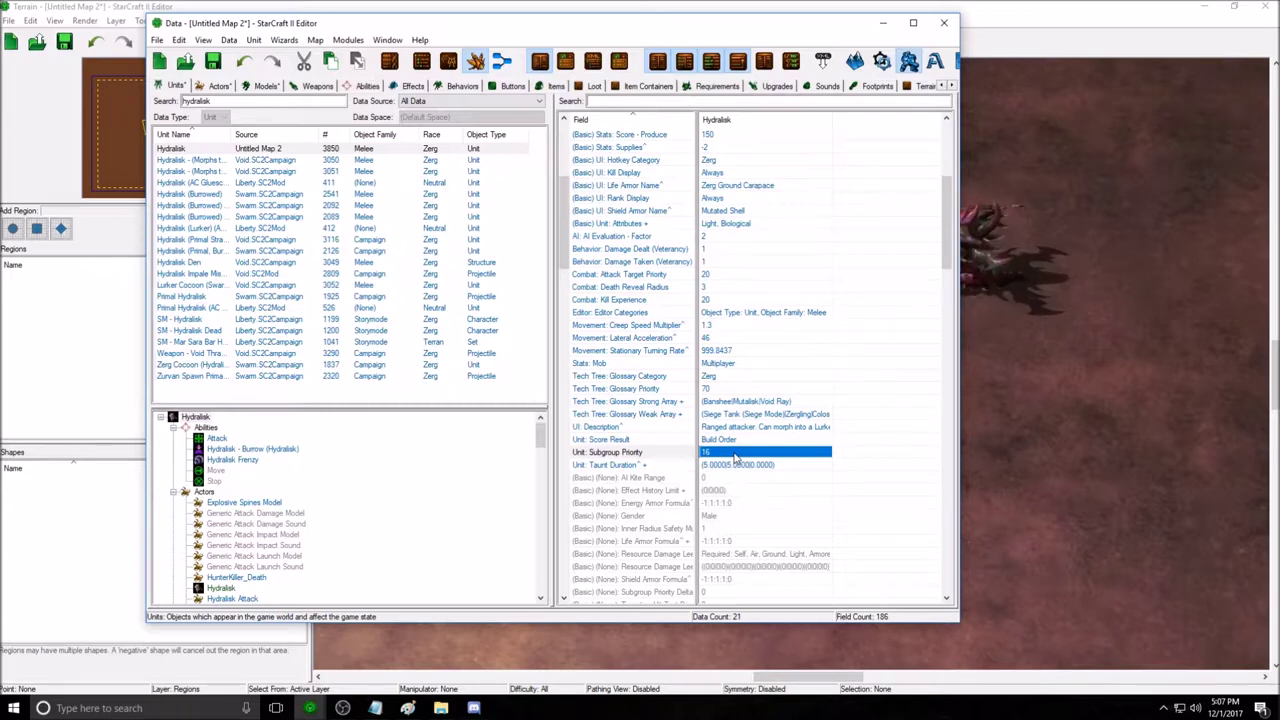
mouse_move(637, 455)
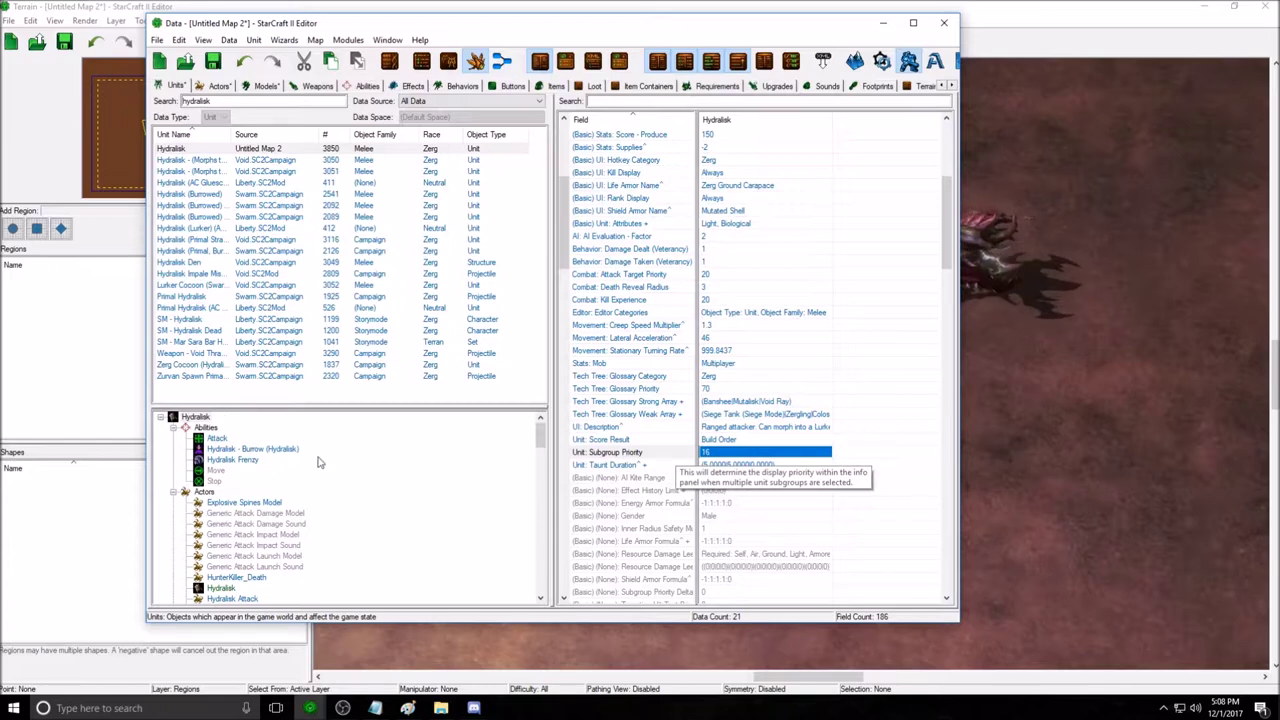
scroll(341, 515, down, 1)
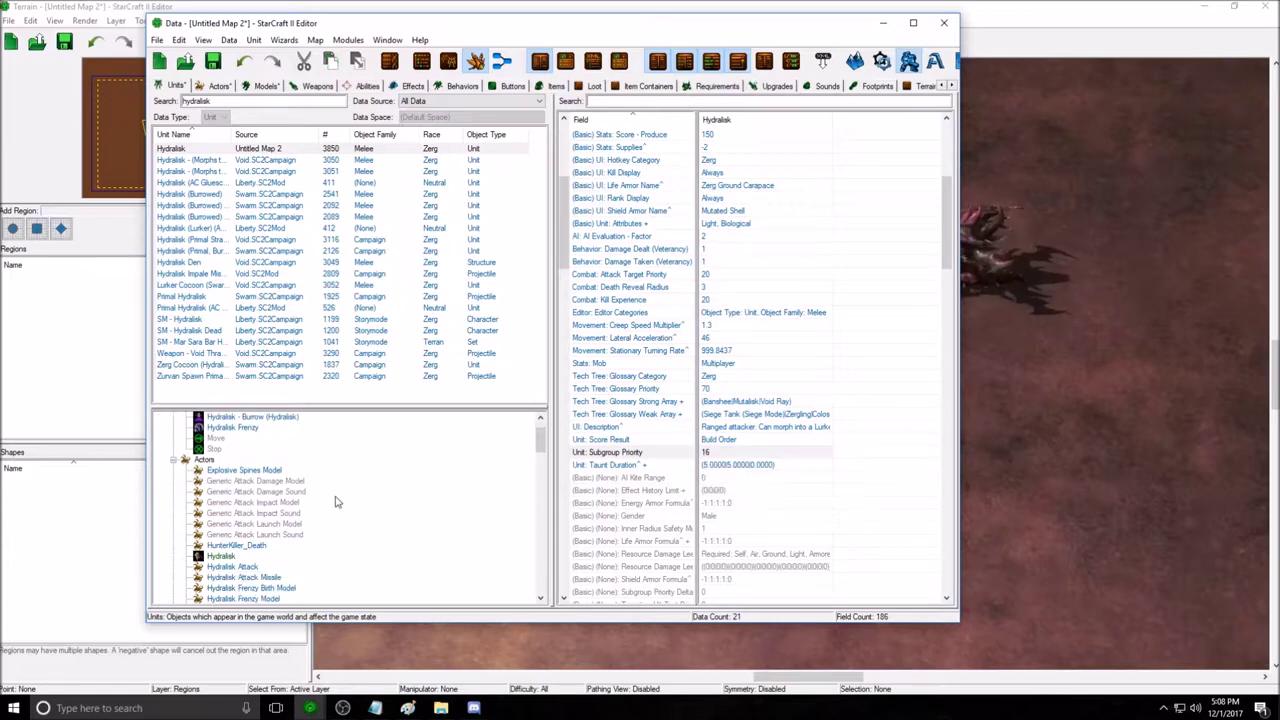
scroll(336, 502, up, 1)
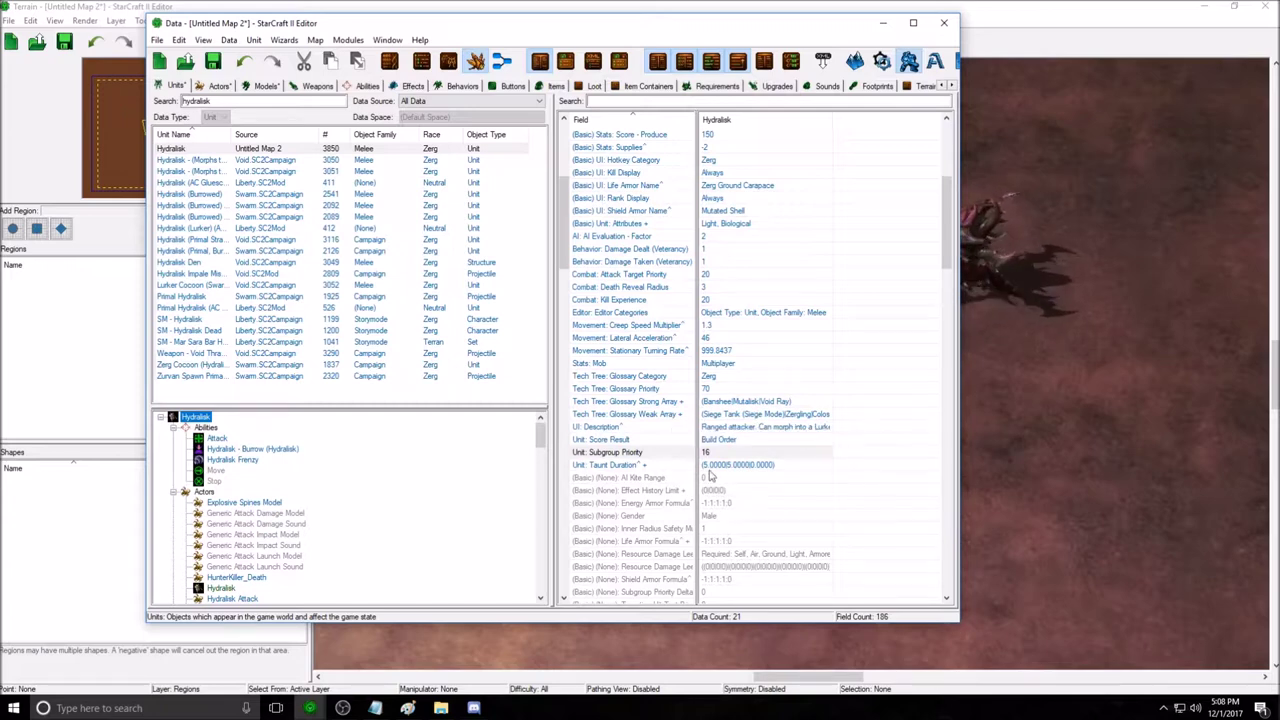
scroll(710, 477, down, 4)
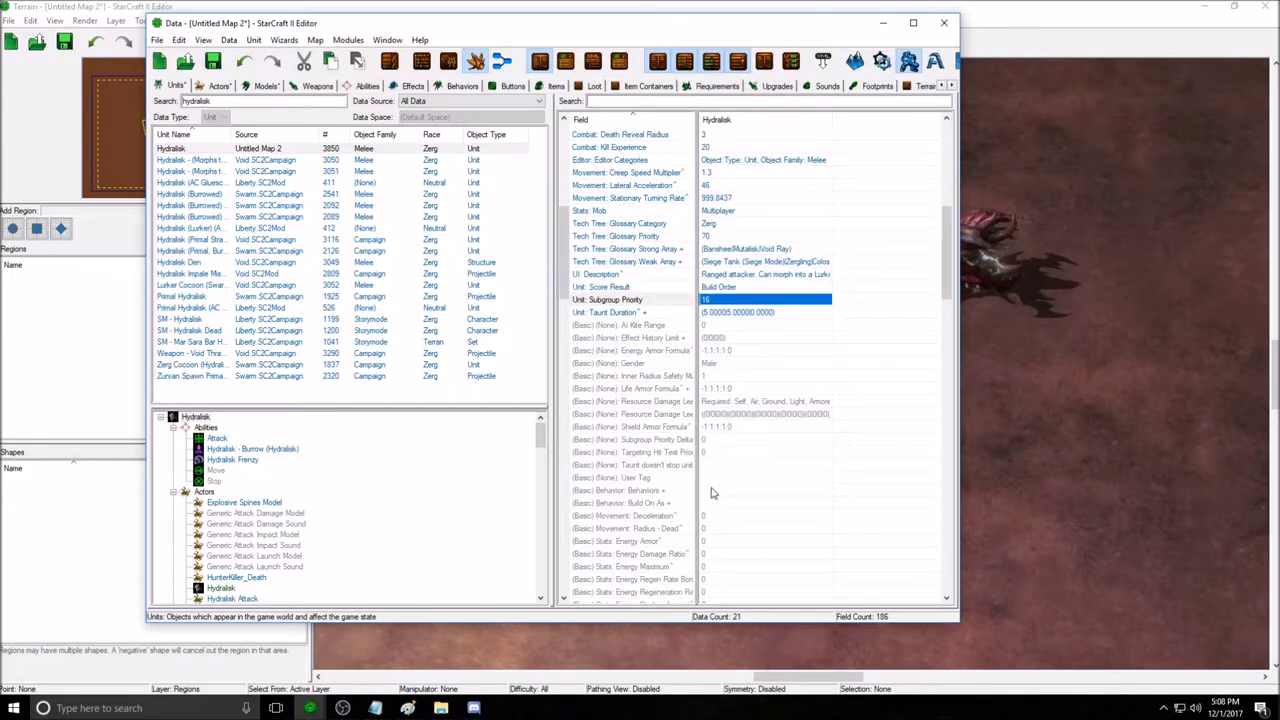
click(712, 491)
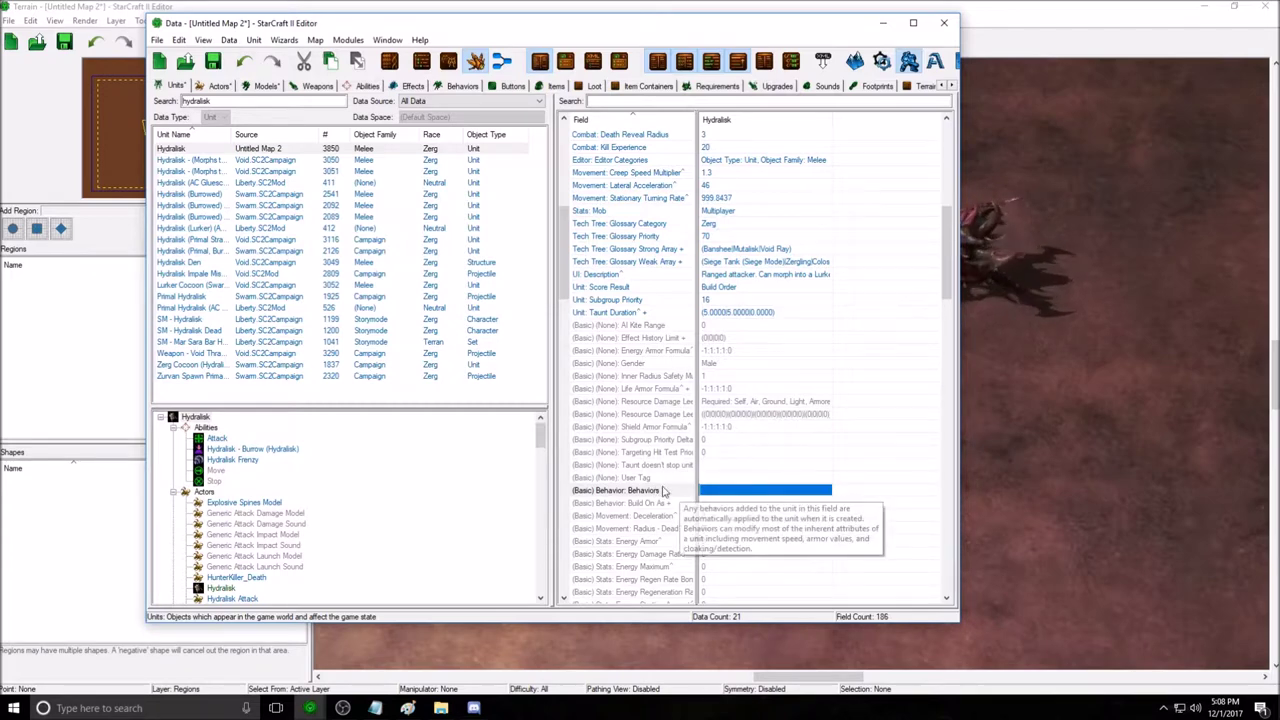
mouse_move(650, 498)
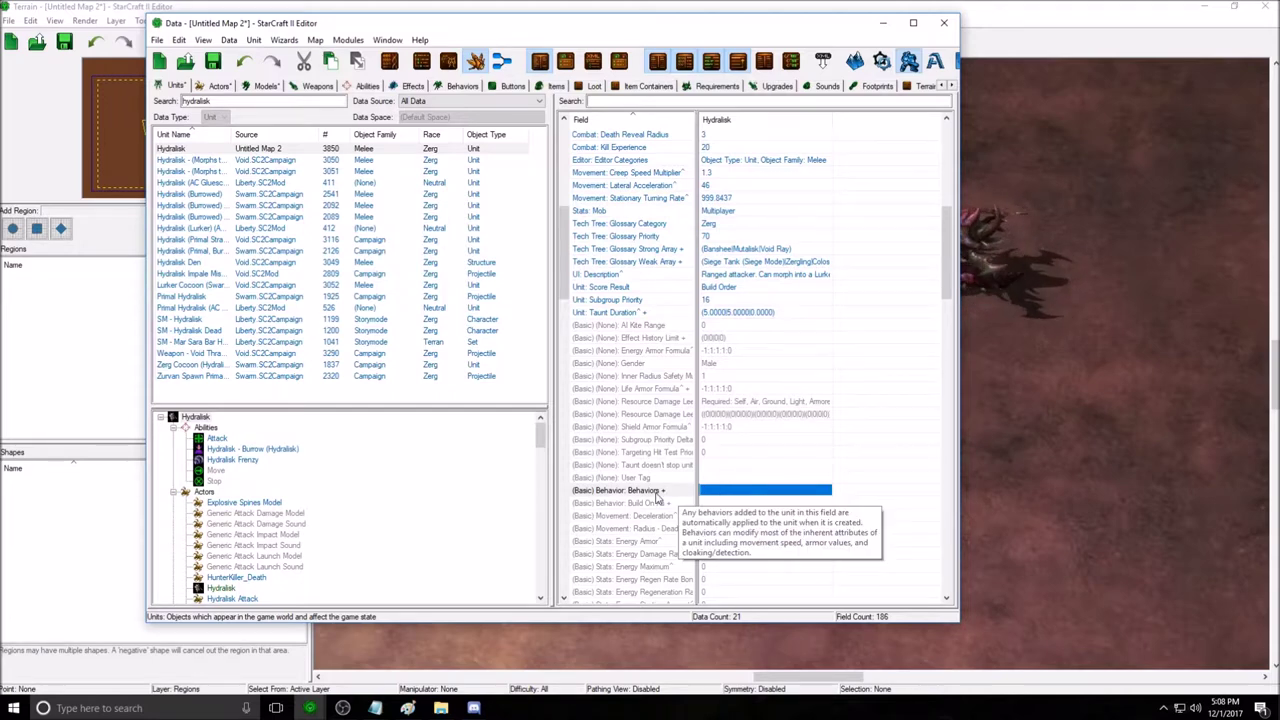
scroll(823, 486, down, 7)
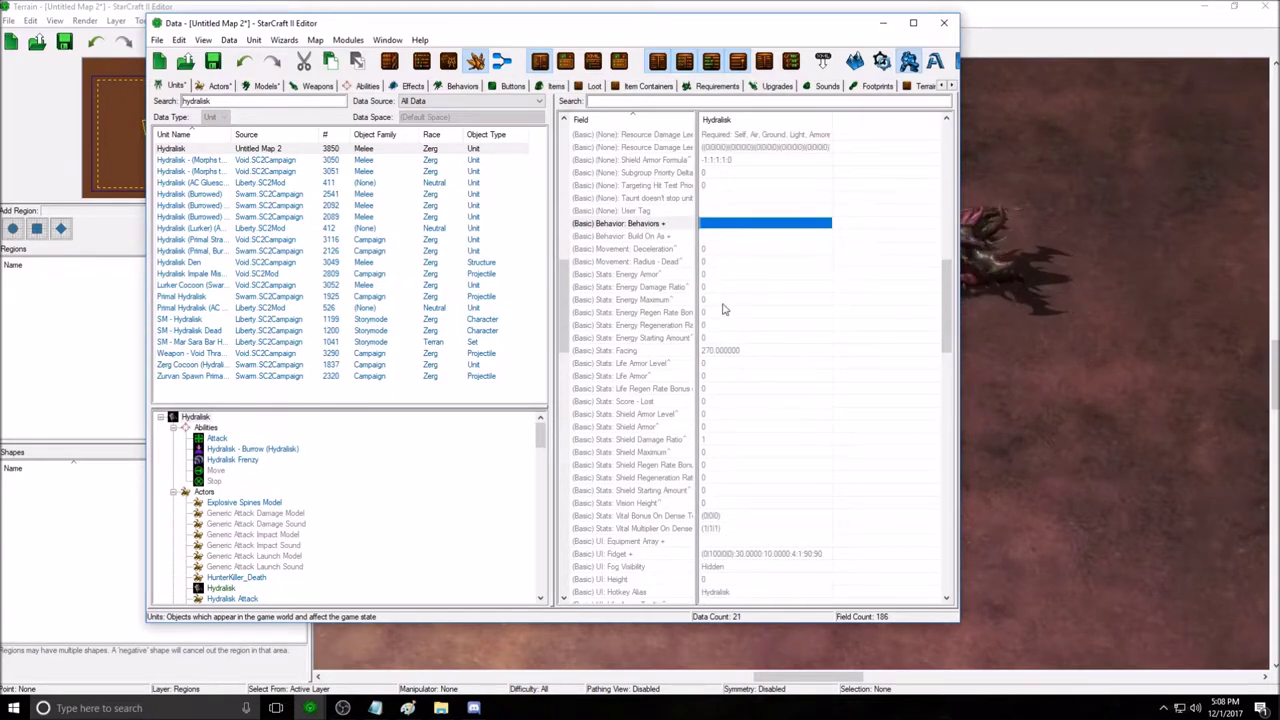
click(723, 303)
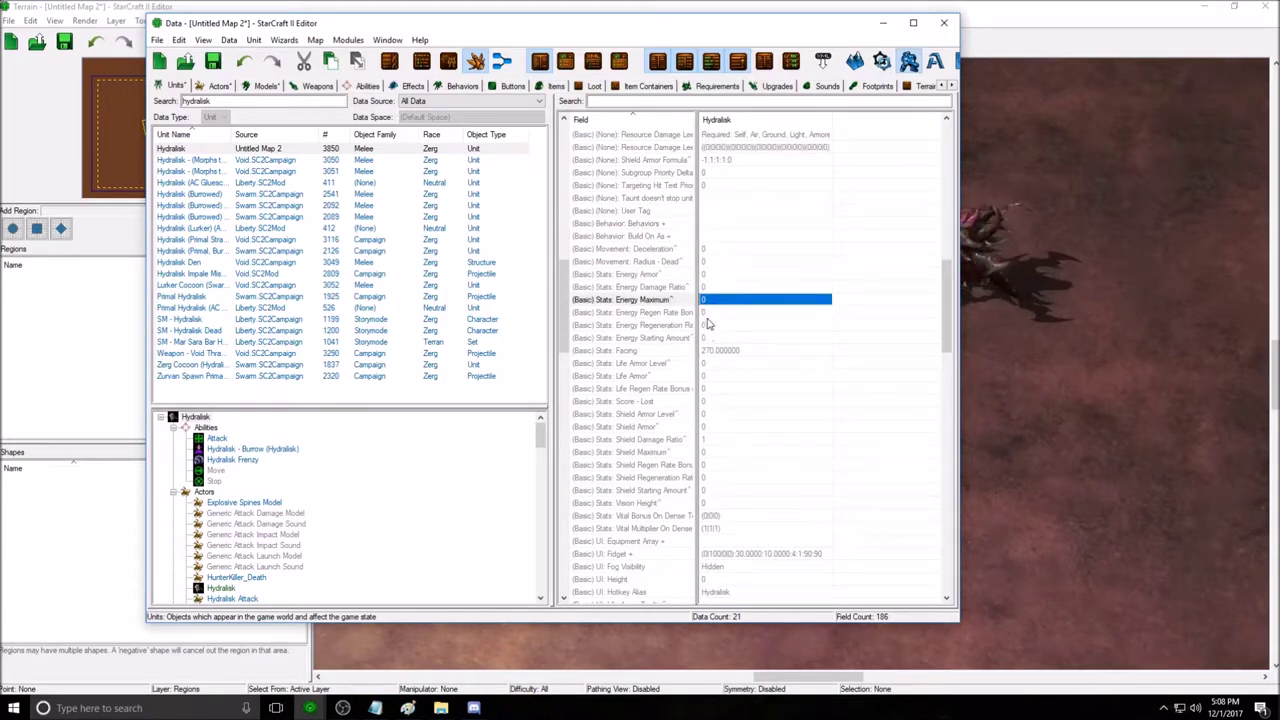
click(709, 336)
click(714, 303)
click(716, 336)
click(717, 301)
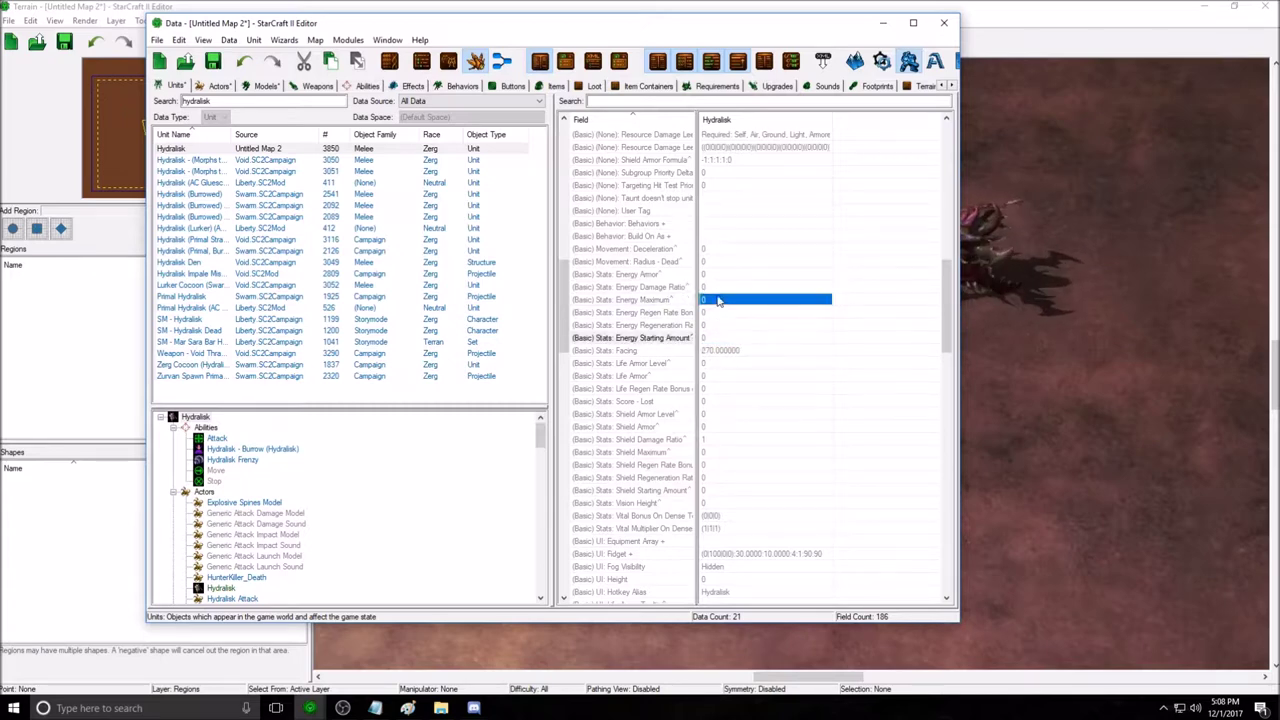
click(719, 336)
click(721, 304)
click(721, 337)
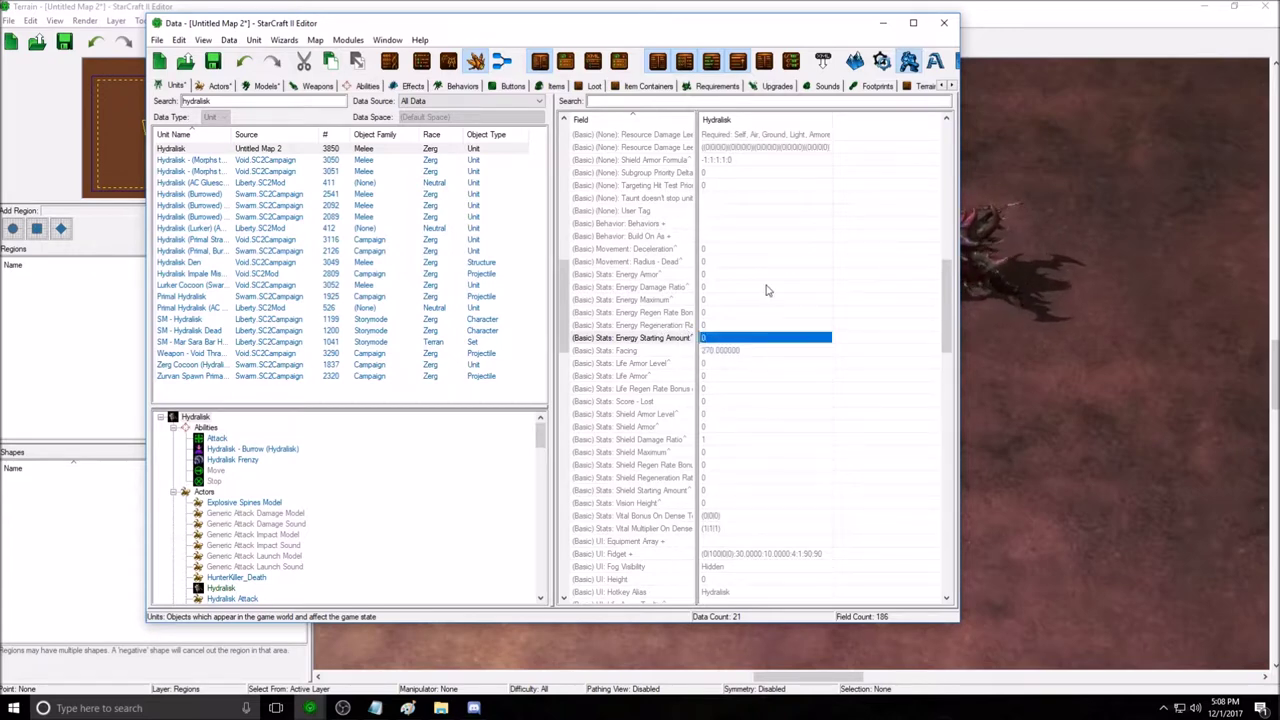
click(712, 376)
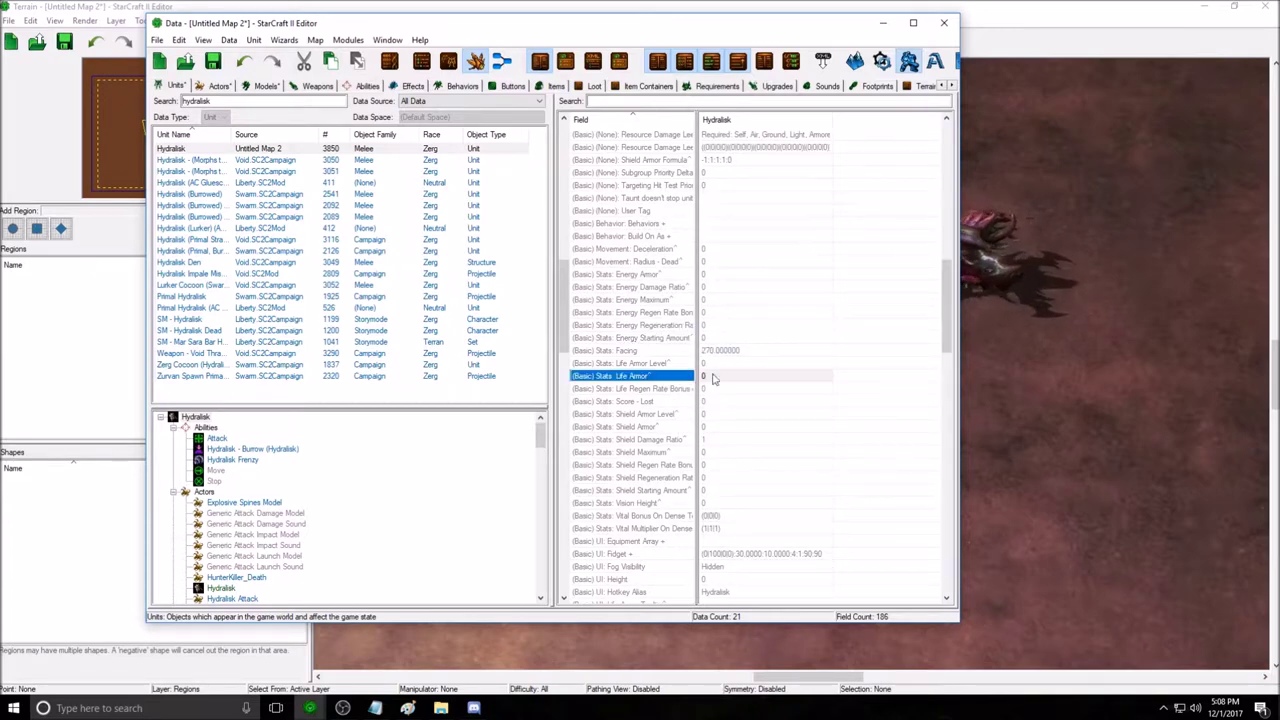
click(715, 377)
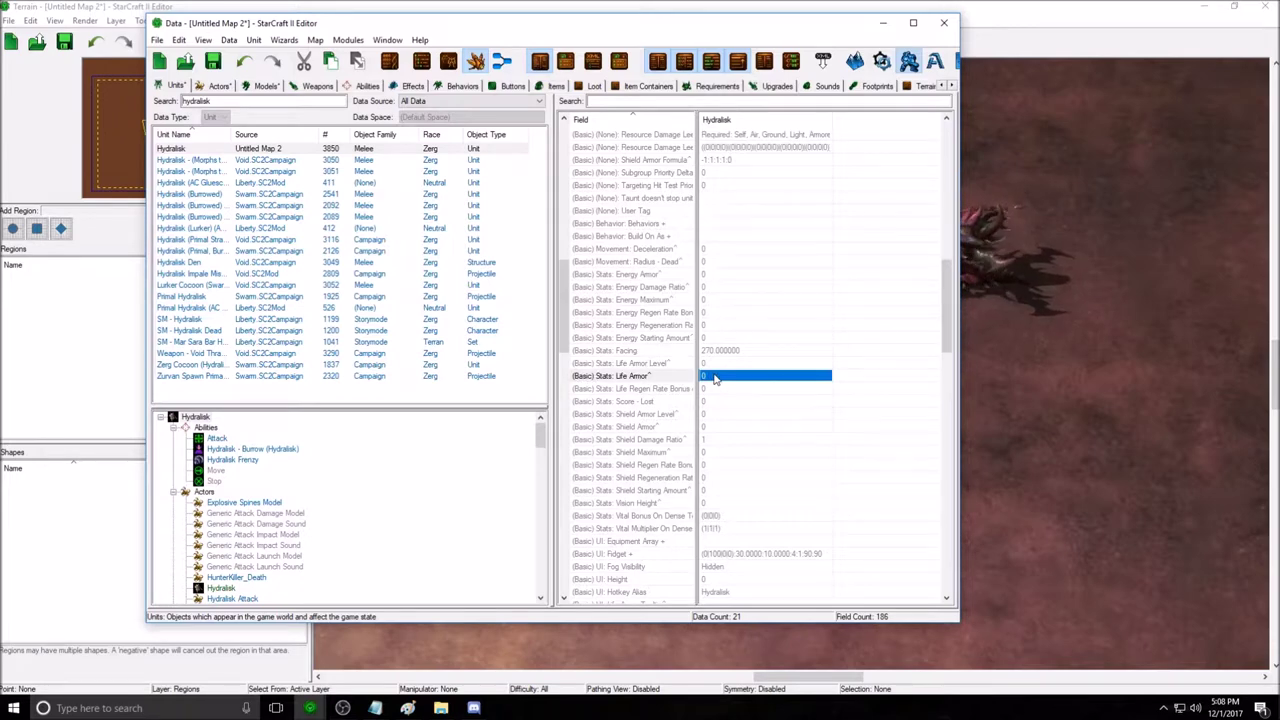
Set the Hydralisk's Stats: Life Armor to 25.
double_click(715, 377)
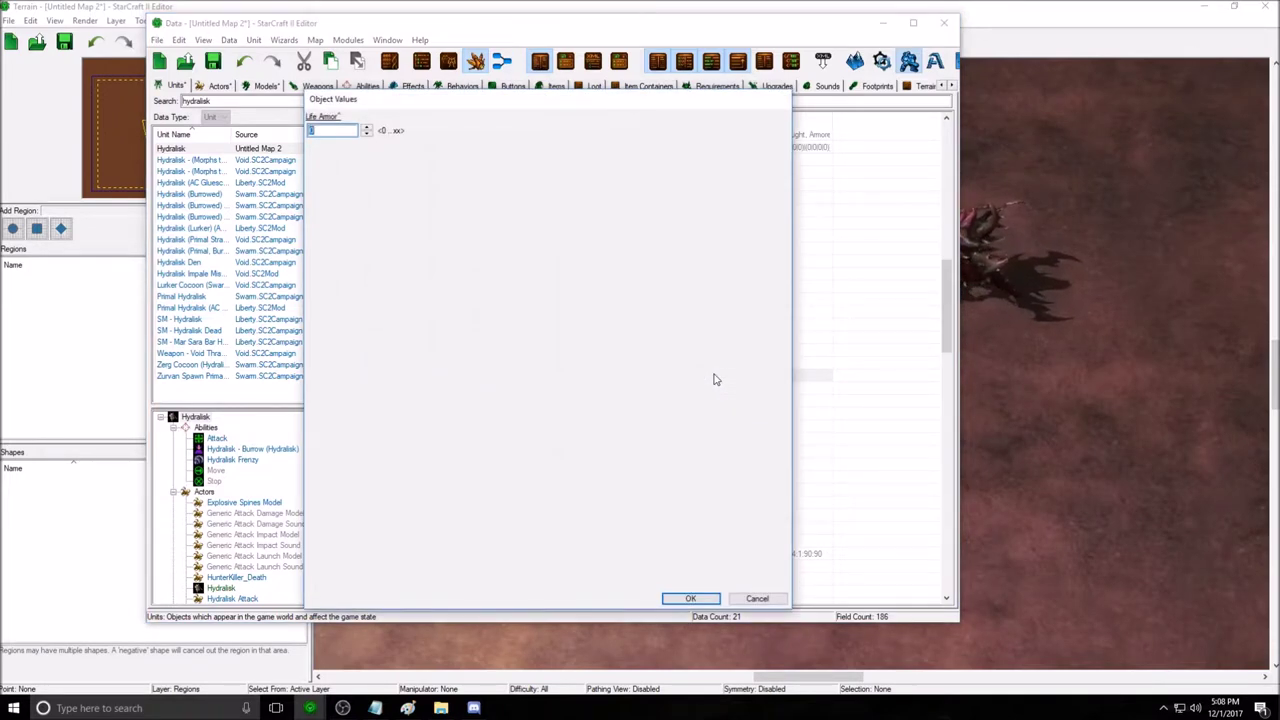
text(25)
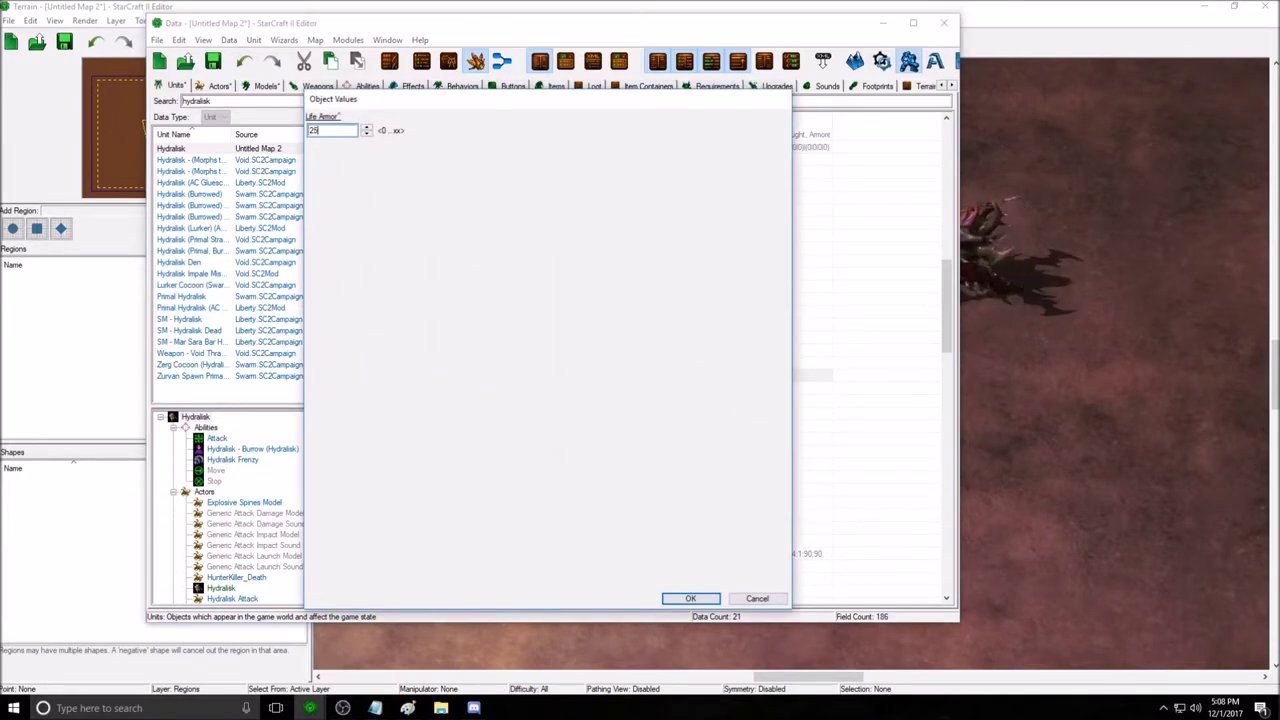
key(Return)
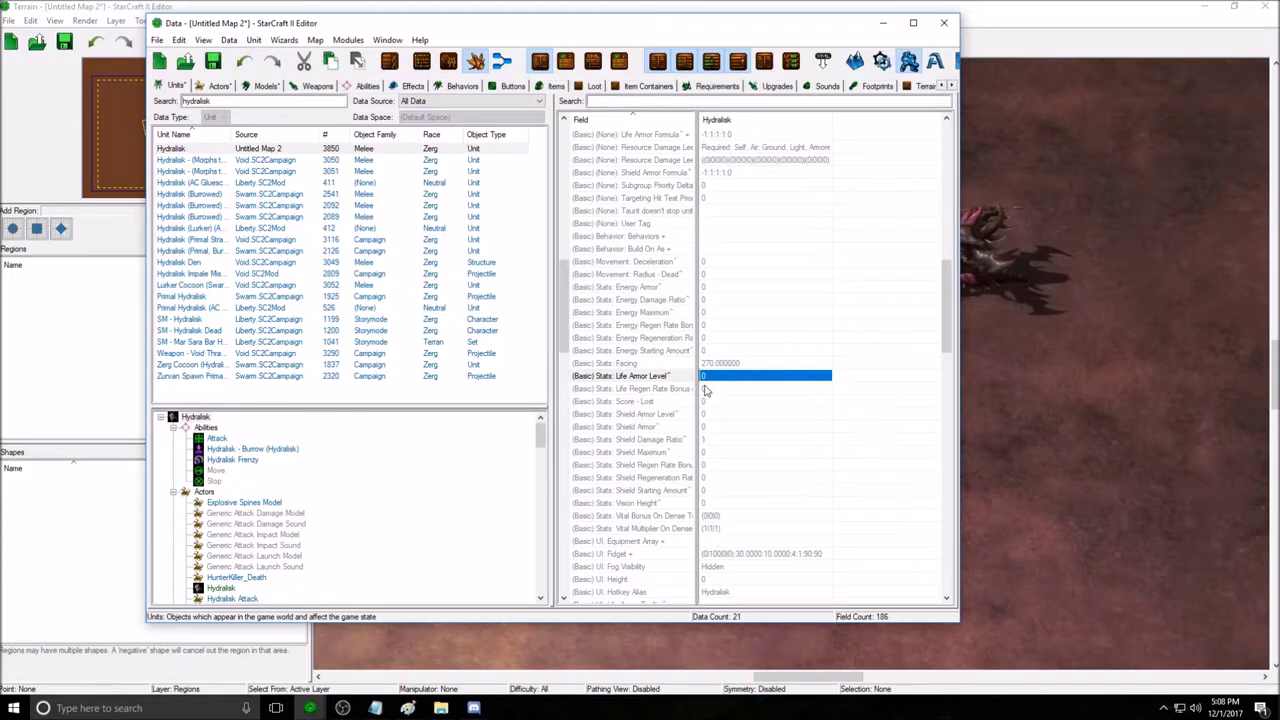
Review the Shield Maximum, Starting Amount, Regeneration Rate and Vision Height fields.
scroll(727, 476, down, 1)
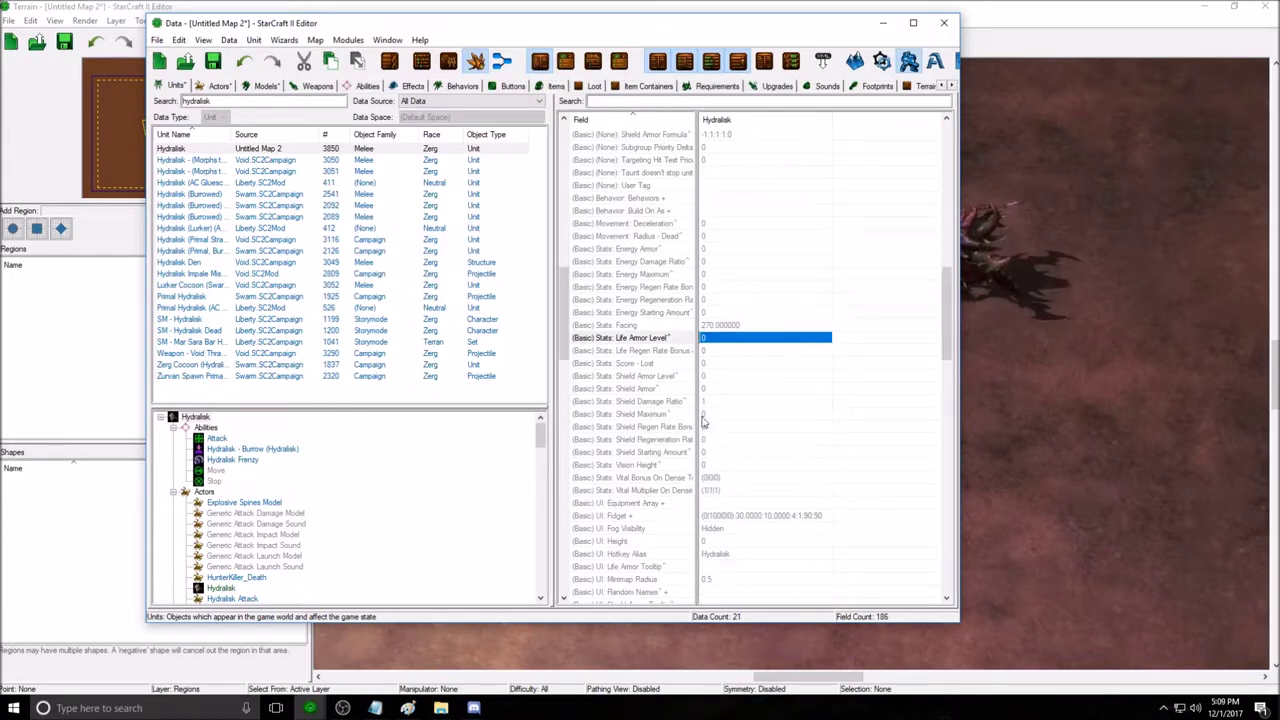
click(704, 416)
click(706, 455)
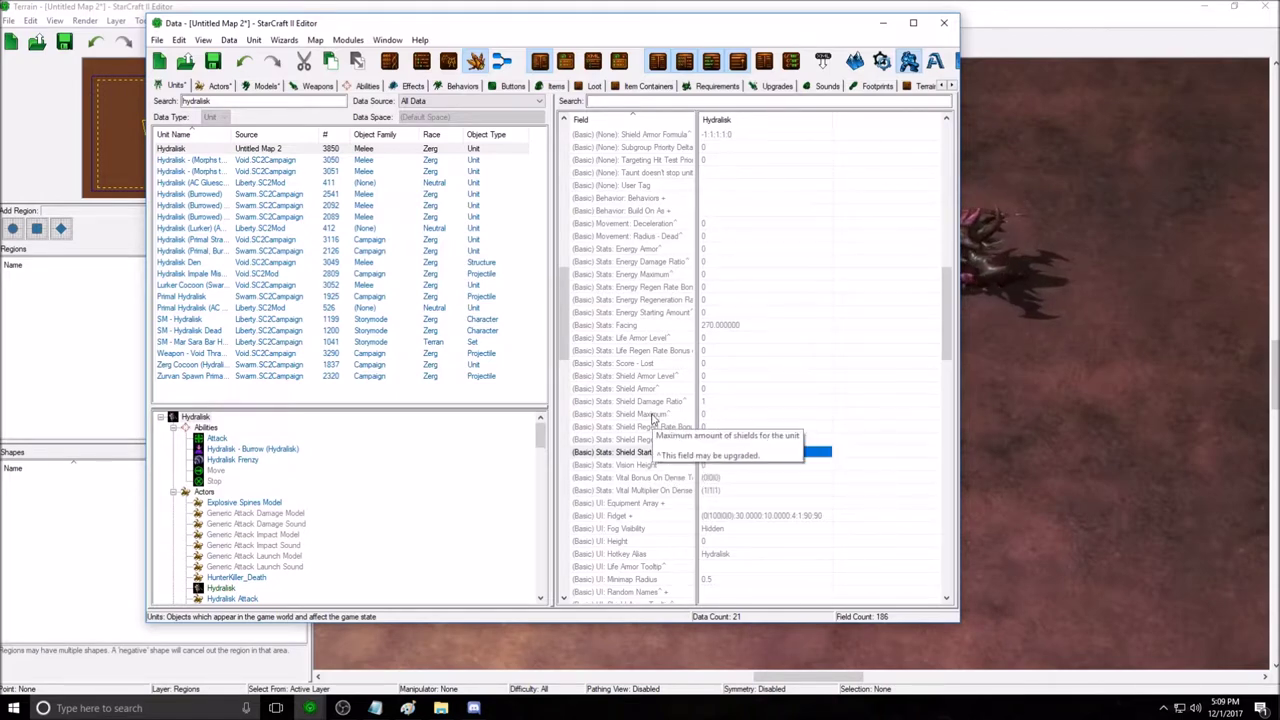
click(694, 439)
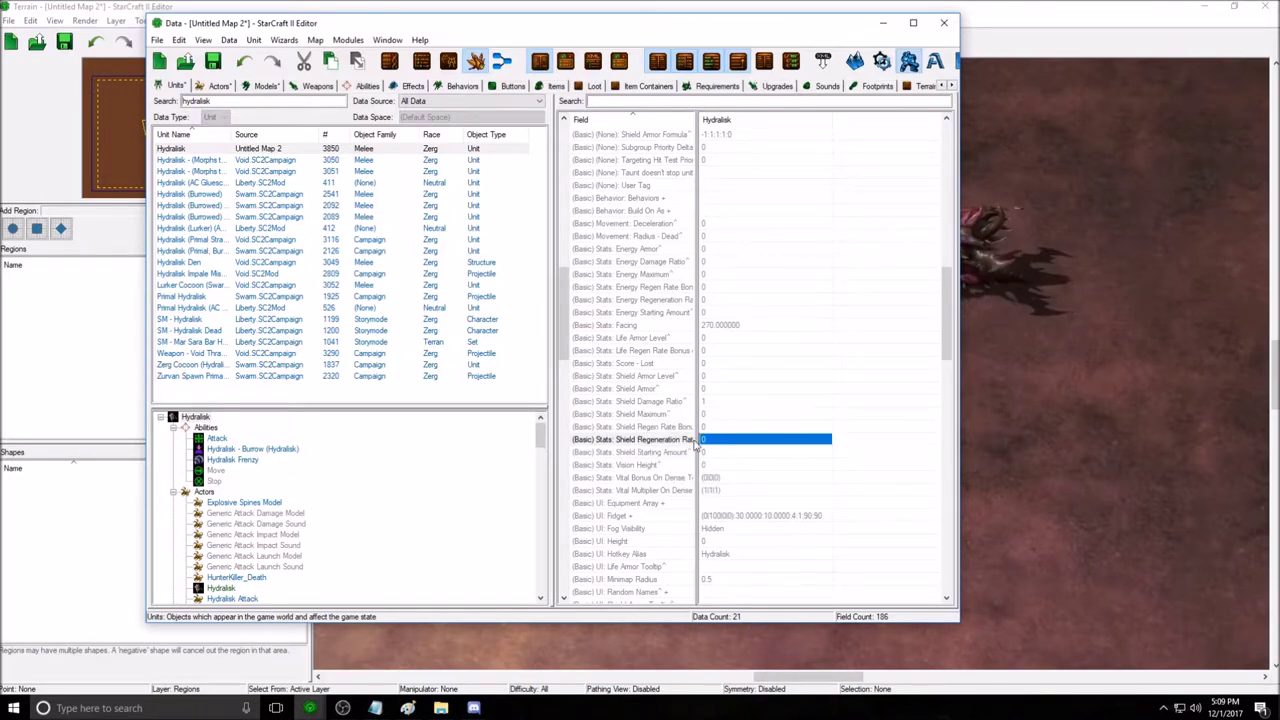
scroll(690, 428, down, 2)
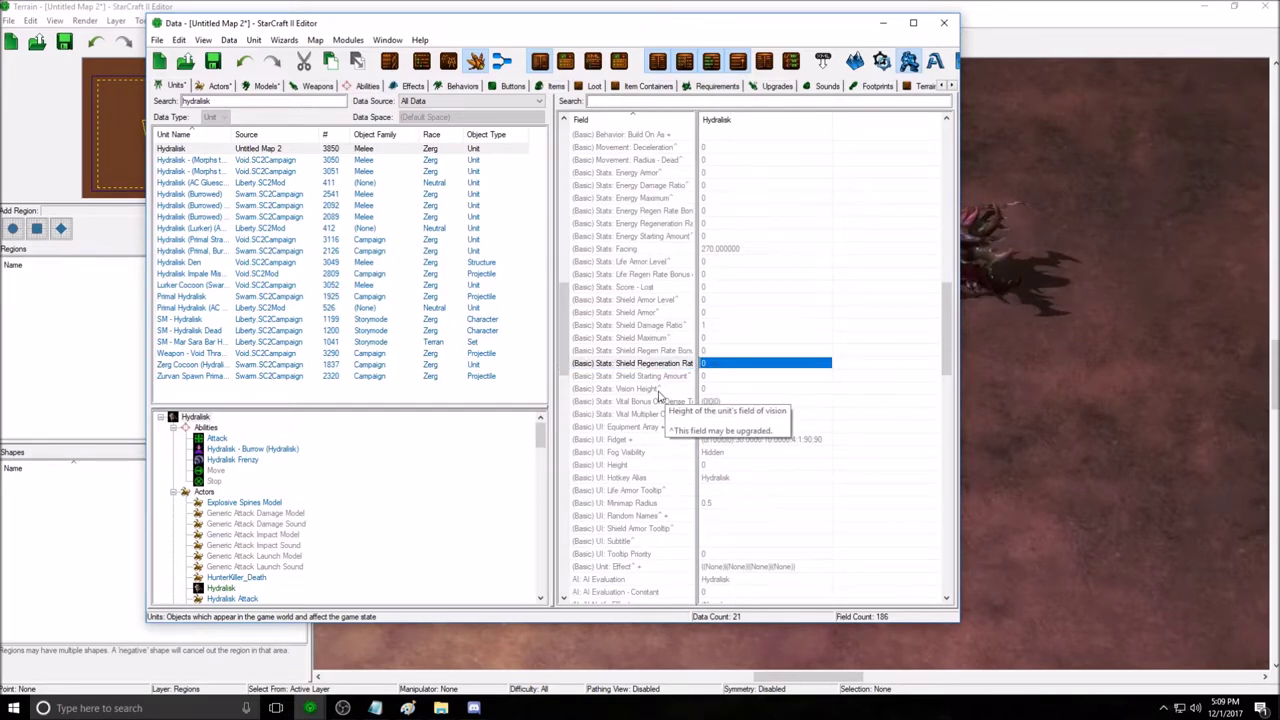
click(708, 392)
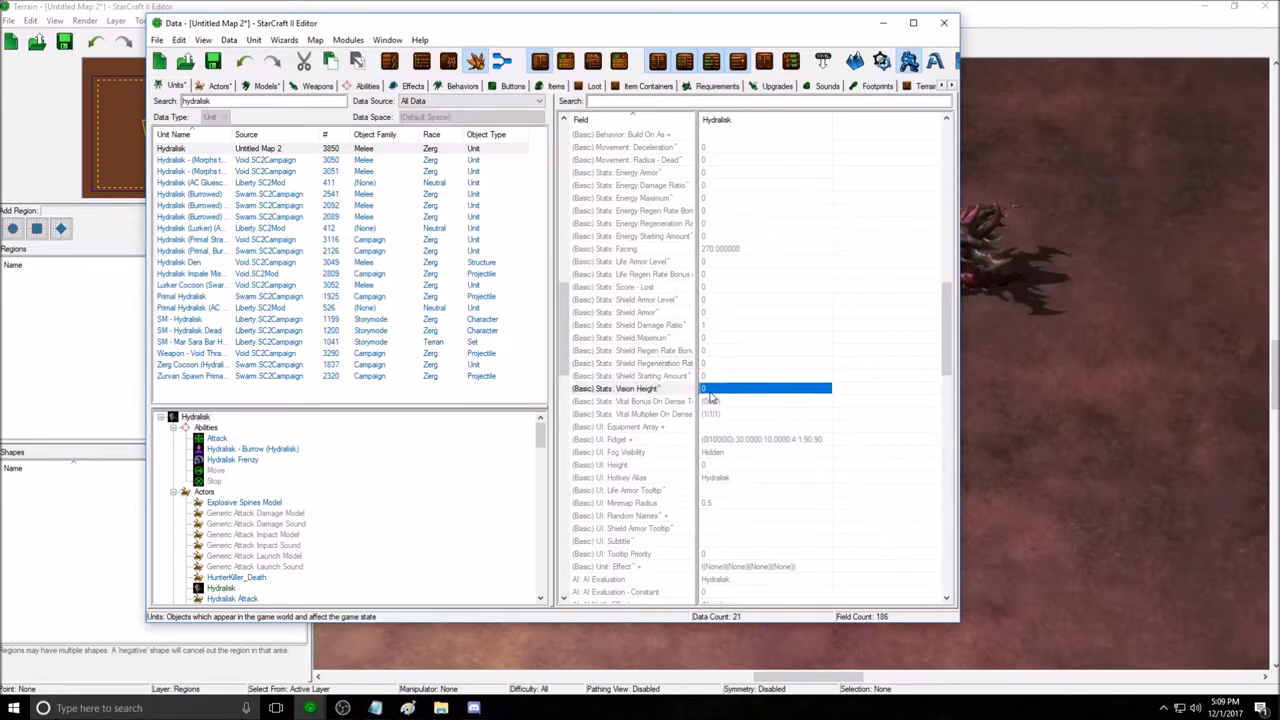
Raise a Zerus Organic cliff plateau on the terrain beside the two hydralisks.
drag(757, 29, 889, 428)
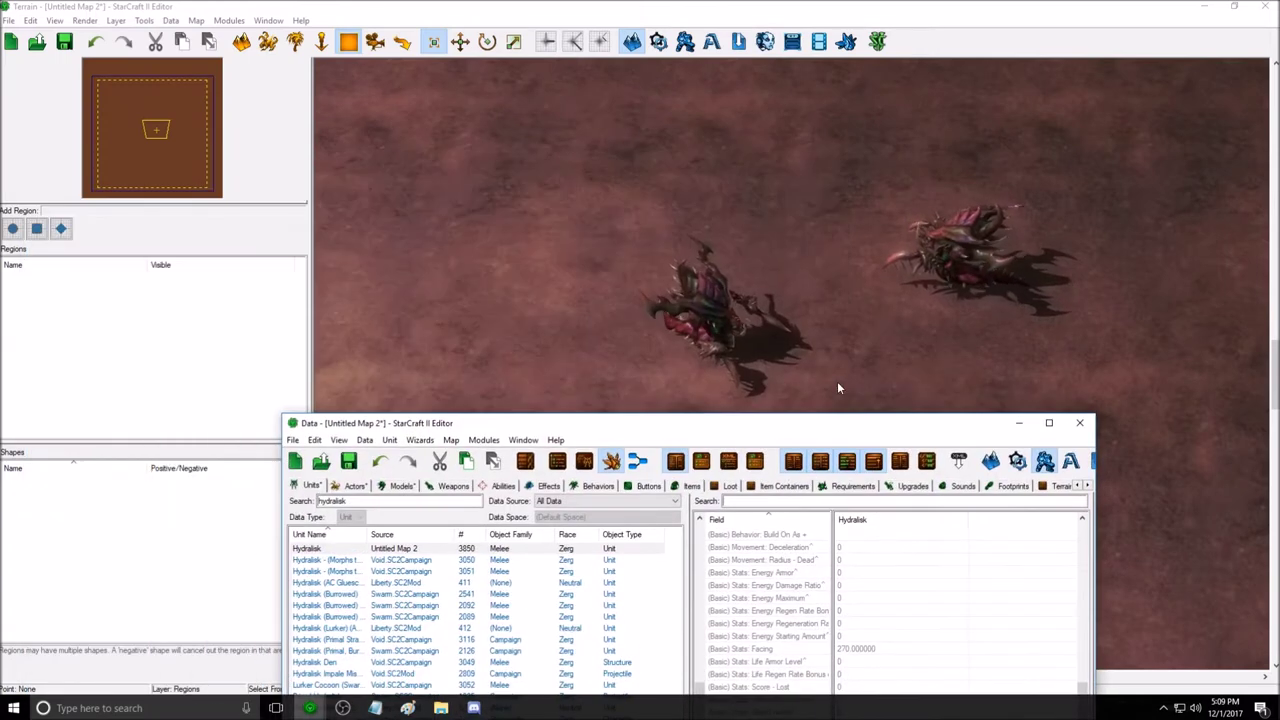
click(241, 41)
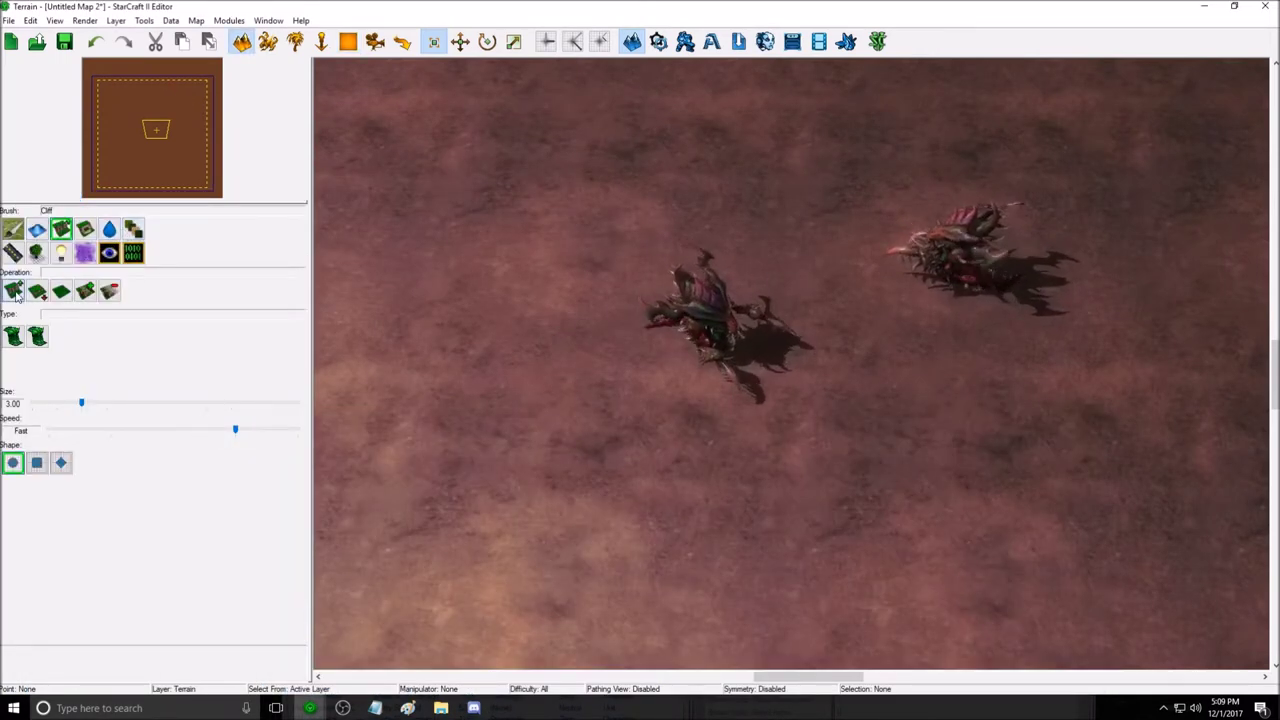
click(14, 291)
mouse_move(594, 276)
mouse_down()
mouse_move(617, 266)
mouse_move(606, 171)
mouse_move(486, 314)
mouse_move(703, 300)
mouse_up()
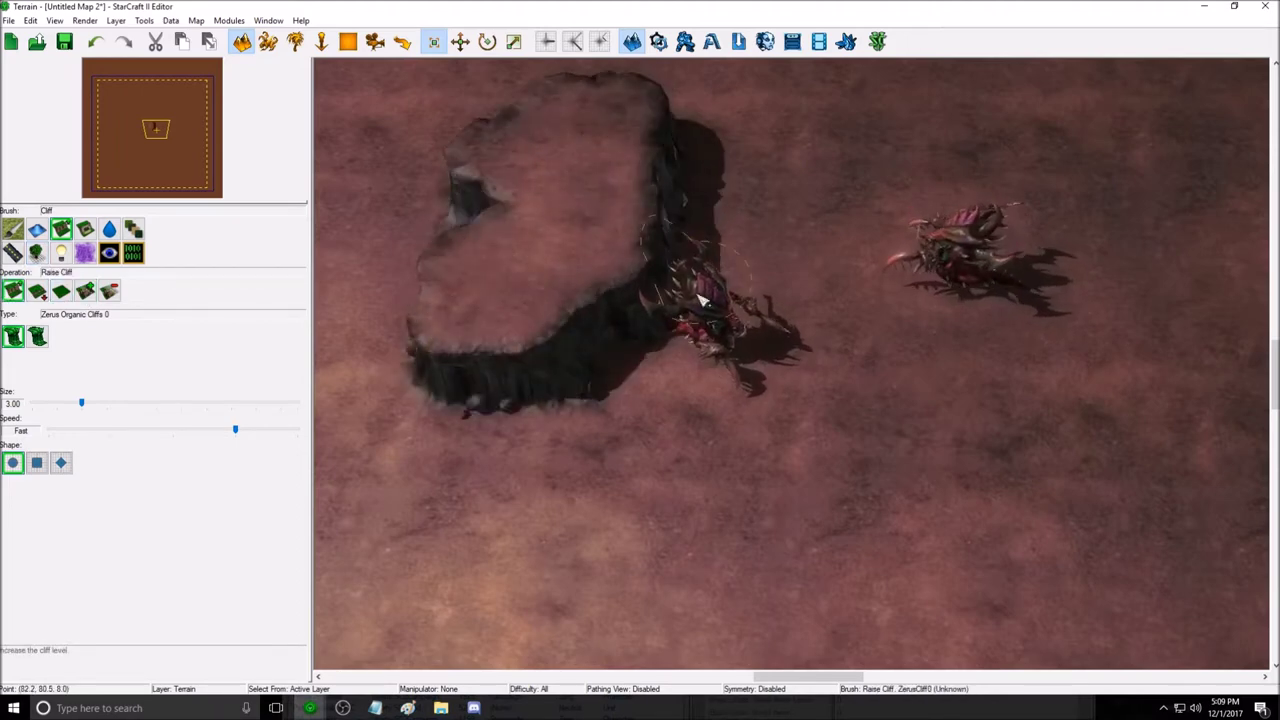
key(Escape)
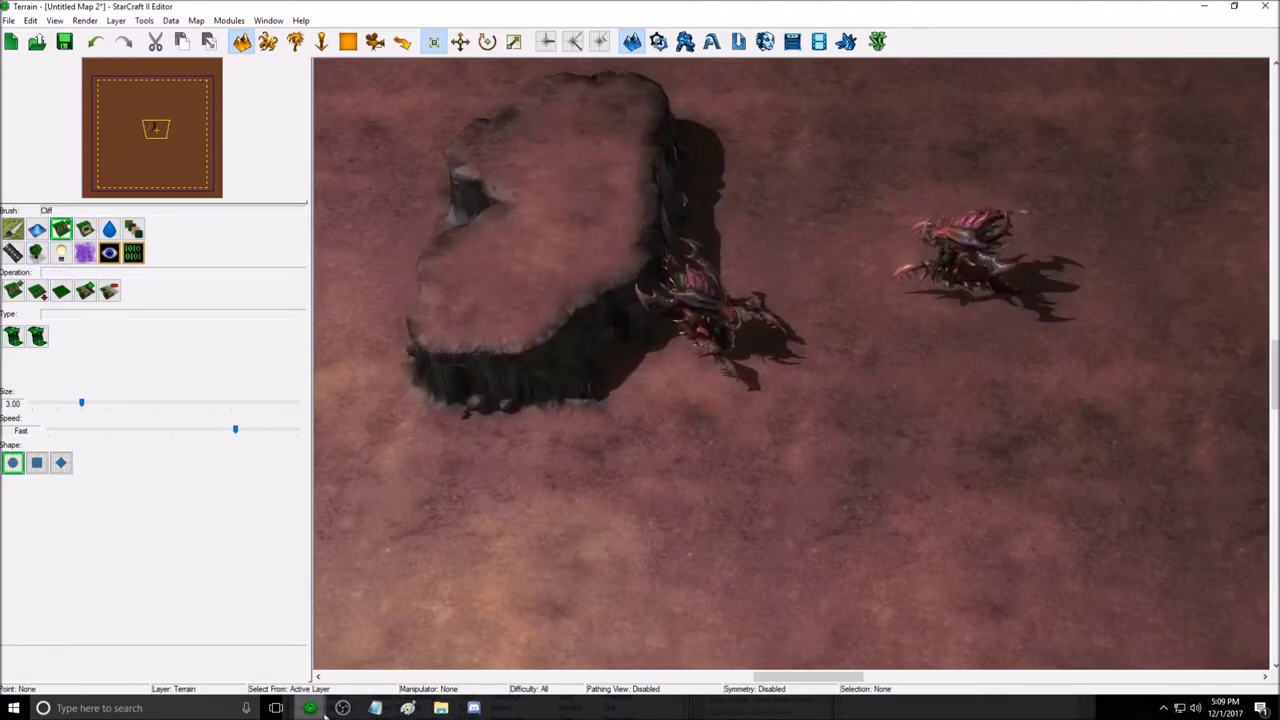
Rearrange the Data editor window, then raise more cliff areas left of the plateau.
mouse_move(322, 710)
click(380, 648)
drag(752, 432, 855, 519)
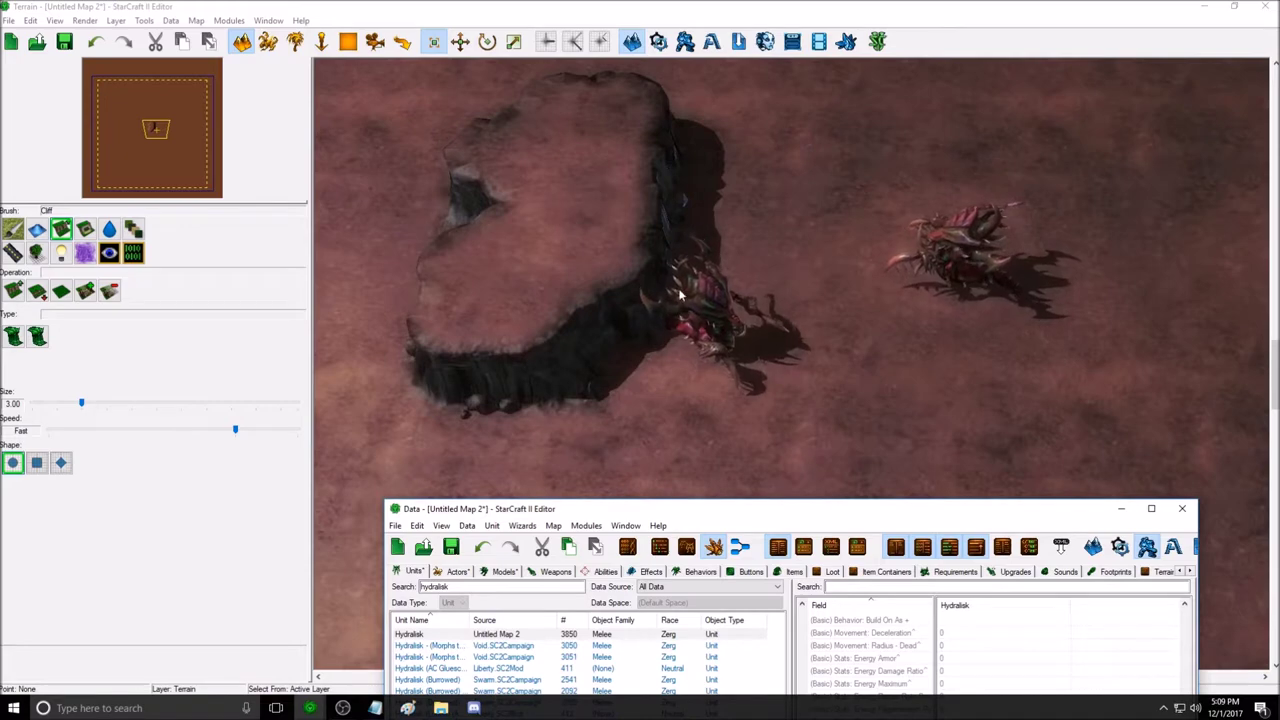
drag(932, 509, 938, 167)
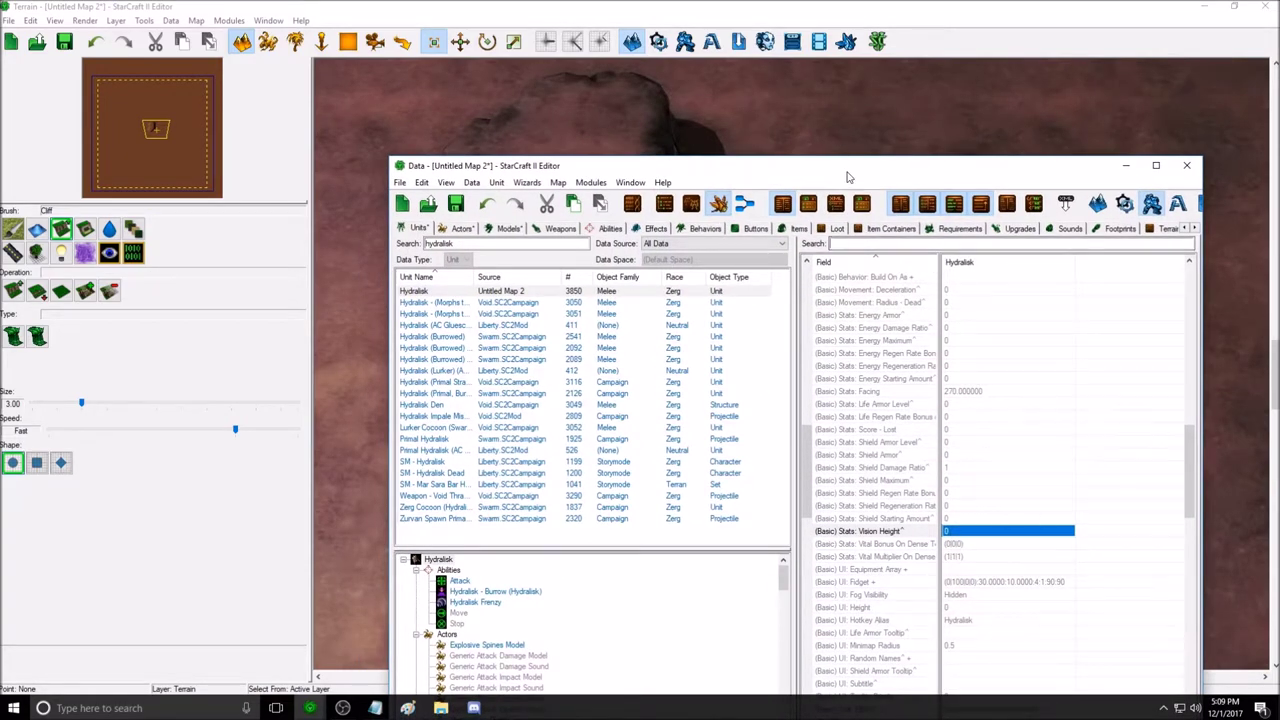
drag(848, 168, 840, 452)
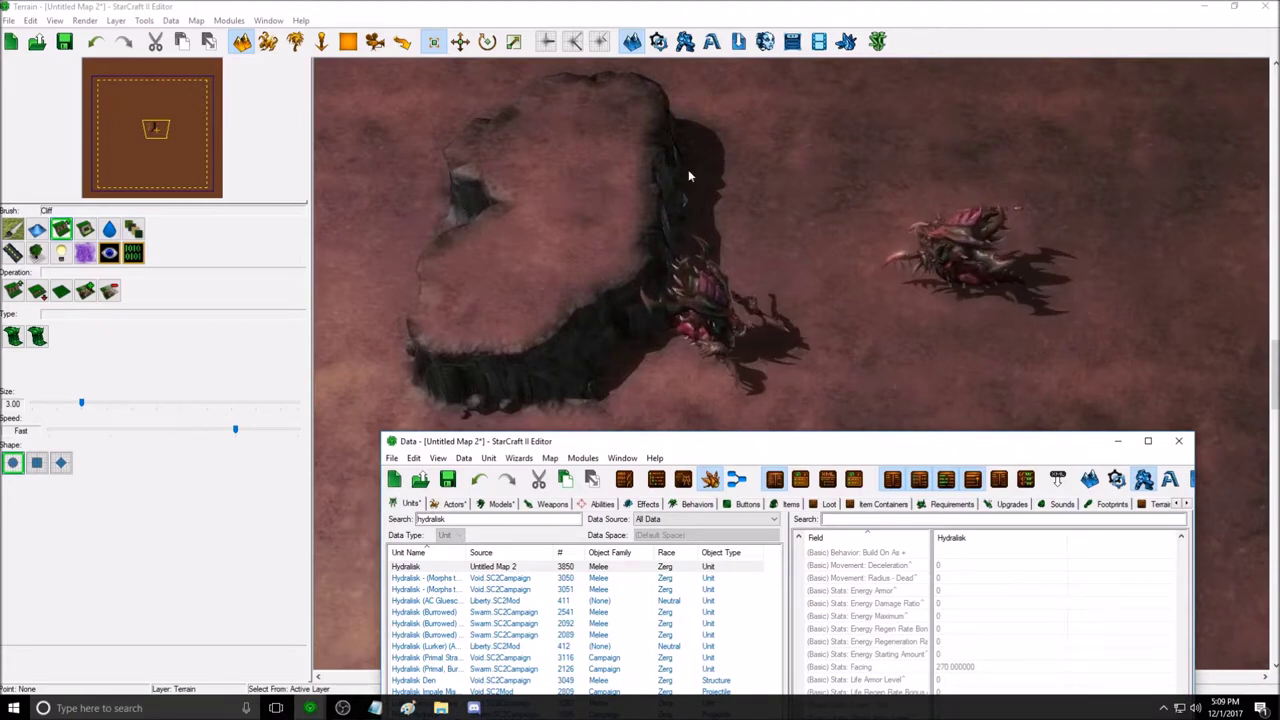
drag(782, 437, 785, 88)
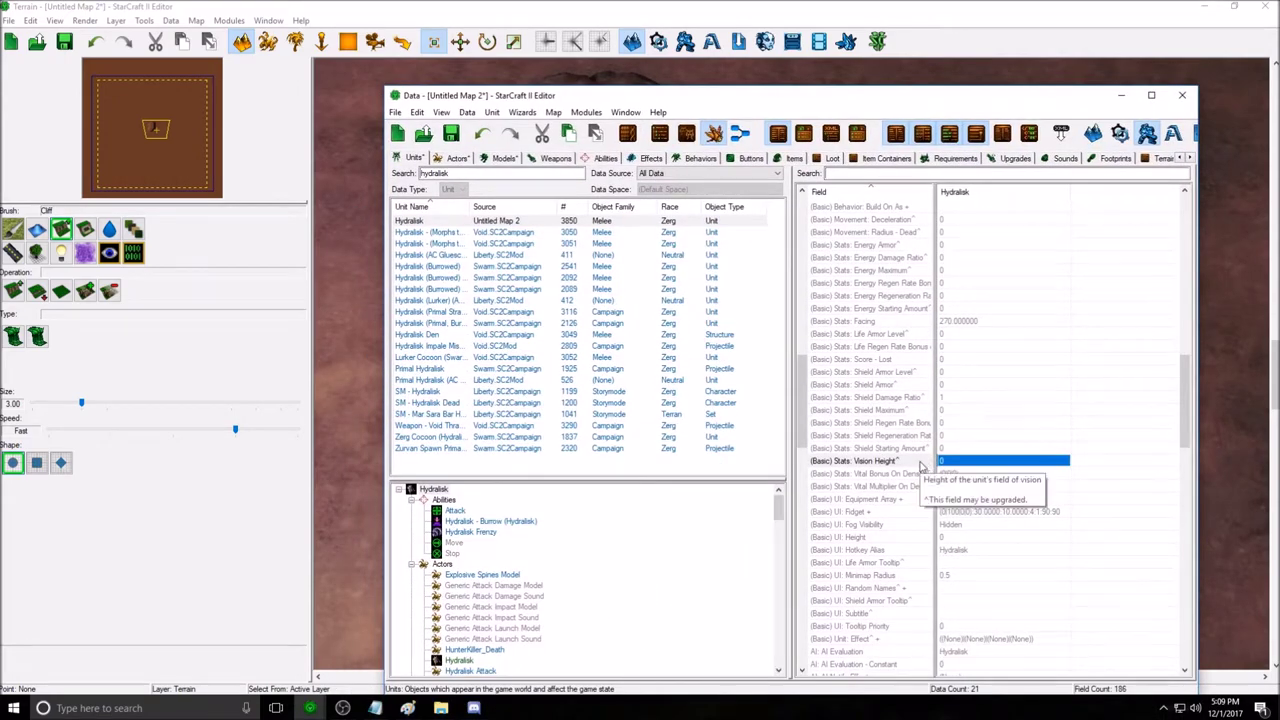
drag(808, 97, 745, 355)
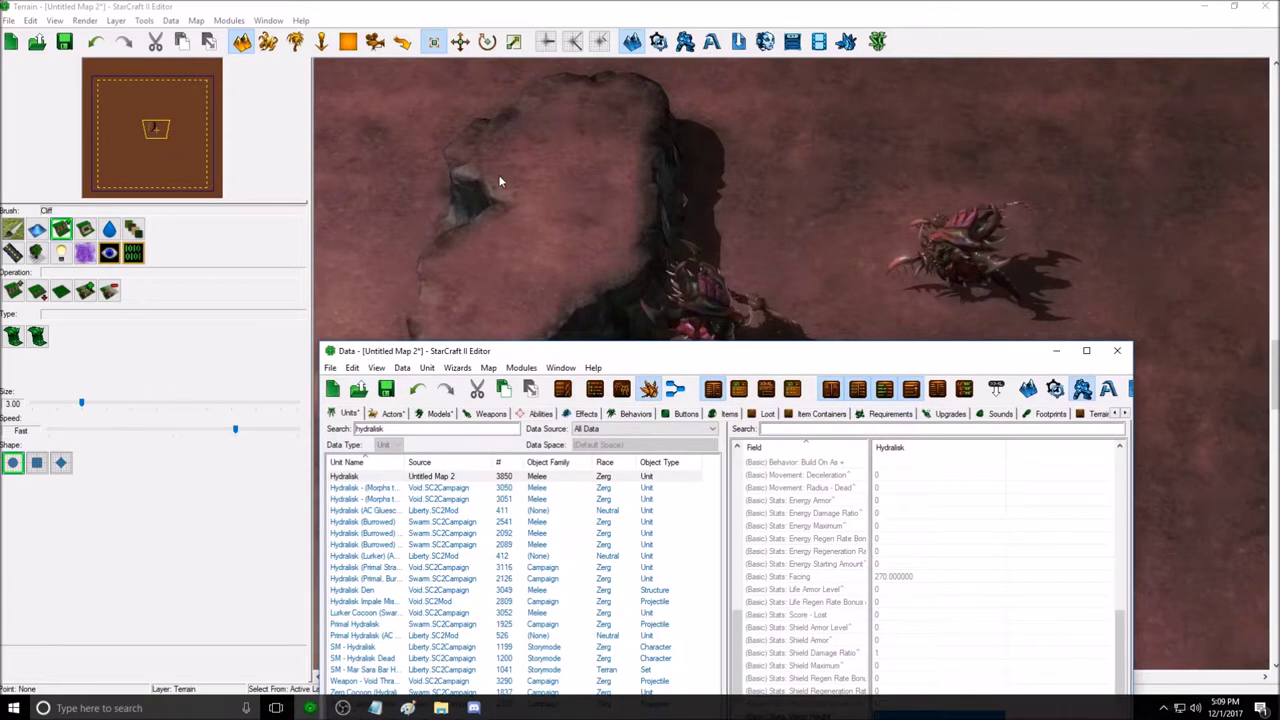
click(500, 180)
mouse_move(400, 197)
mouse_down()
mouse_move(477, 181)
mouse_move(409, 174)
mouse_move(466, 149)
mouse_up()
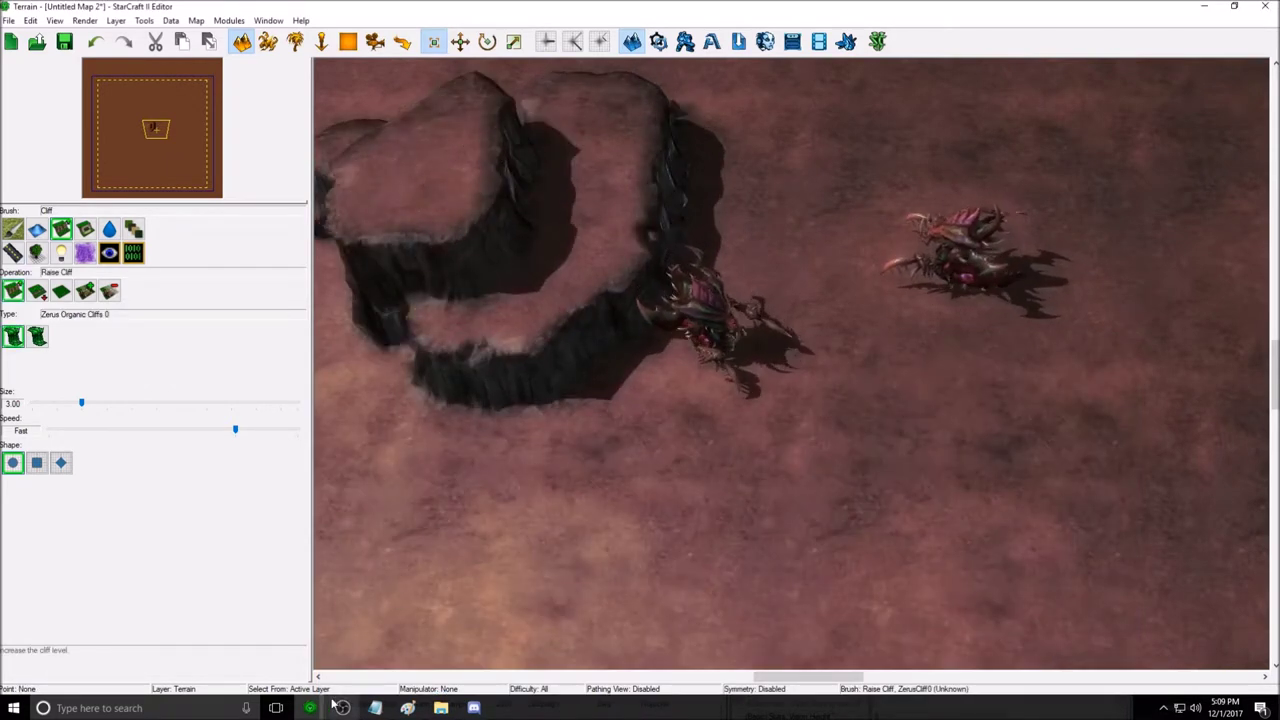
Open the Hydralisk's (Basic) UI: Fidget values from the Data editor.
mouse_move(309, 708)
click(378, 645)
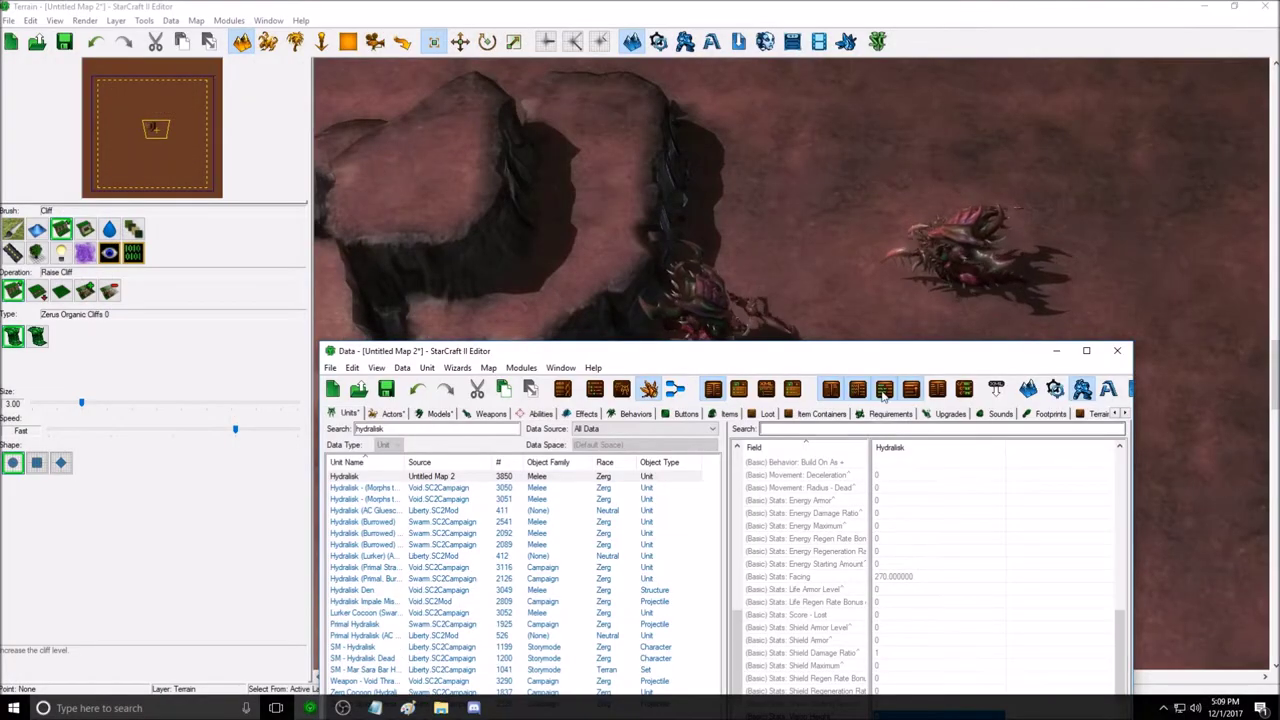
drag(854, 351, 899, 65)
scroll(903, 390, down, 2)
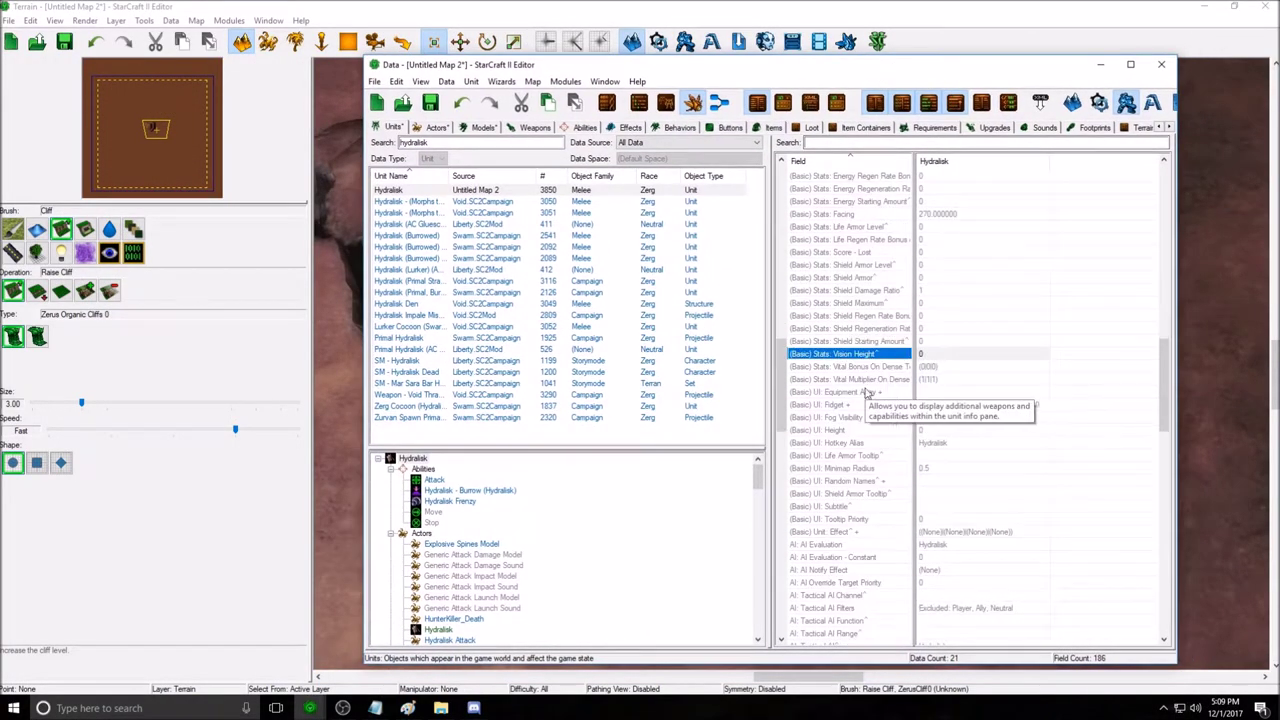
double_click(932, 404)
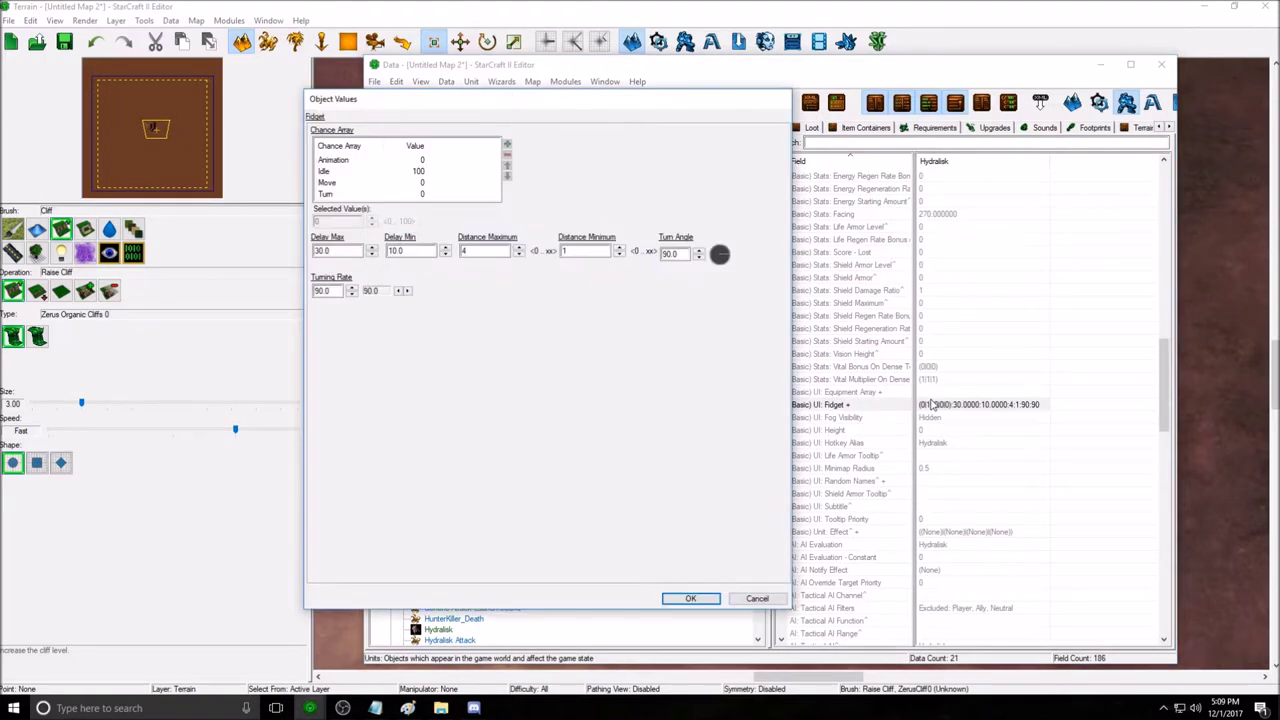
drag(530, 102, 316, 116)
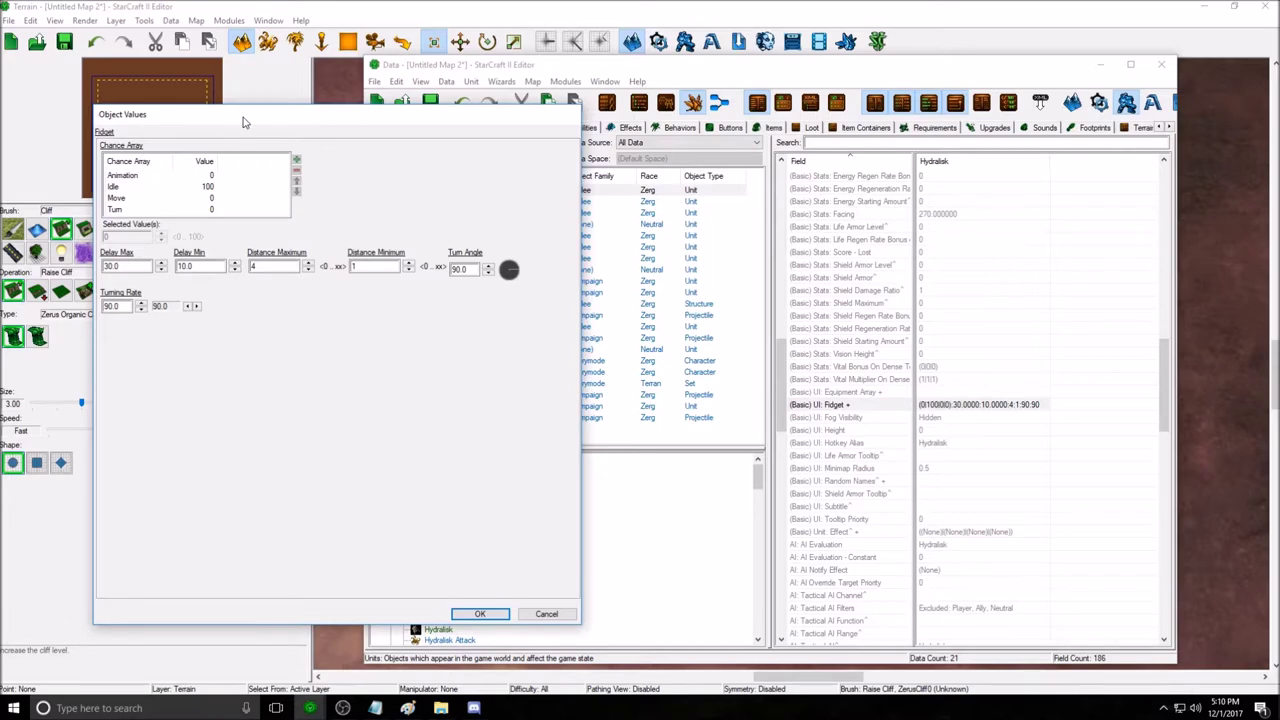
drag(243, 120, 290, 121)
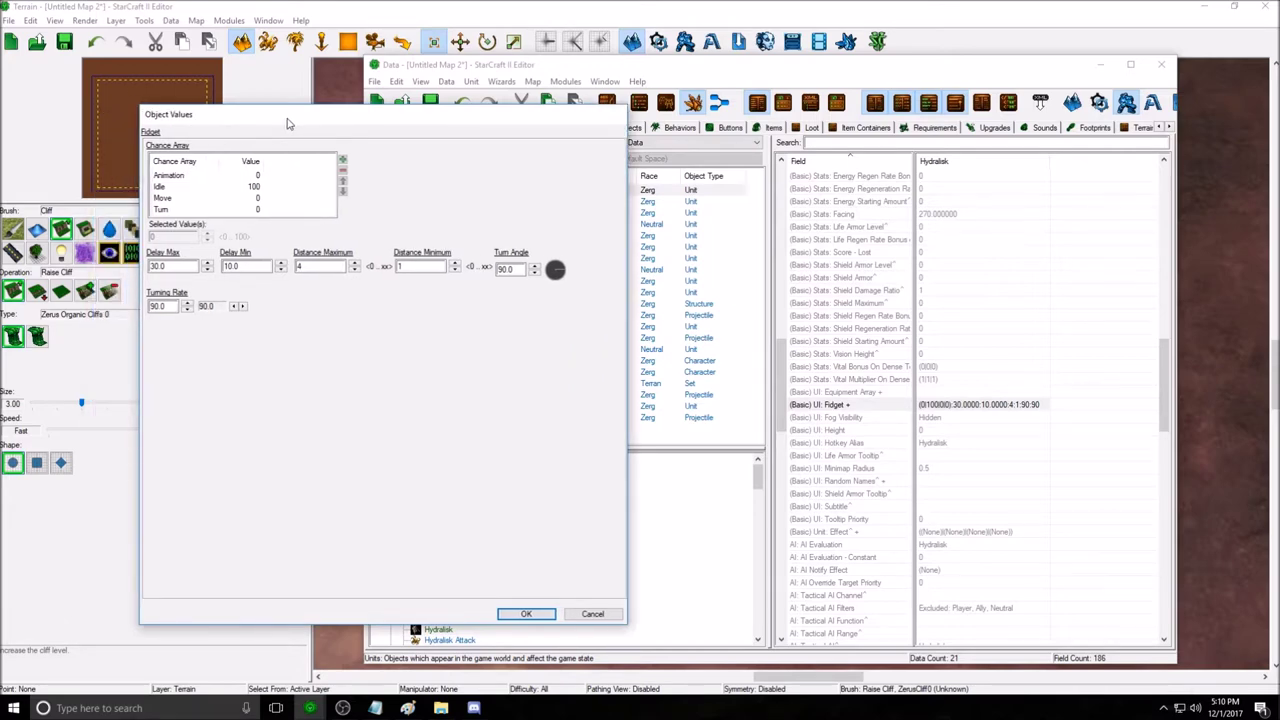
Set the fidget Chance Array Move to 50 and Idle to 50.
click(262, 189)
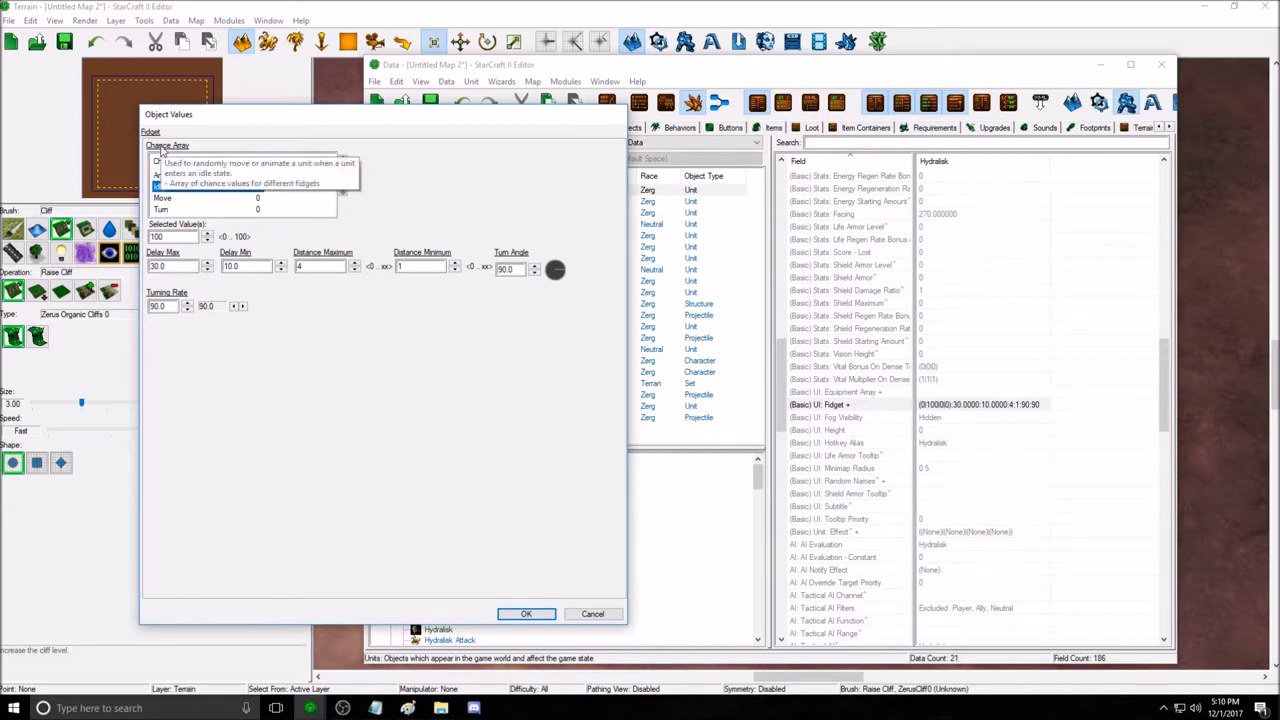
double_click(173, 237)
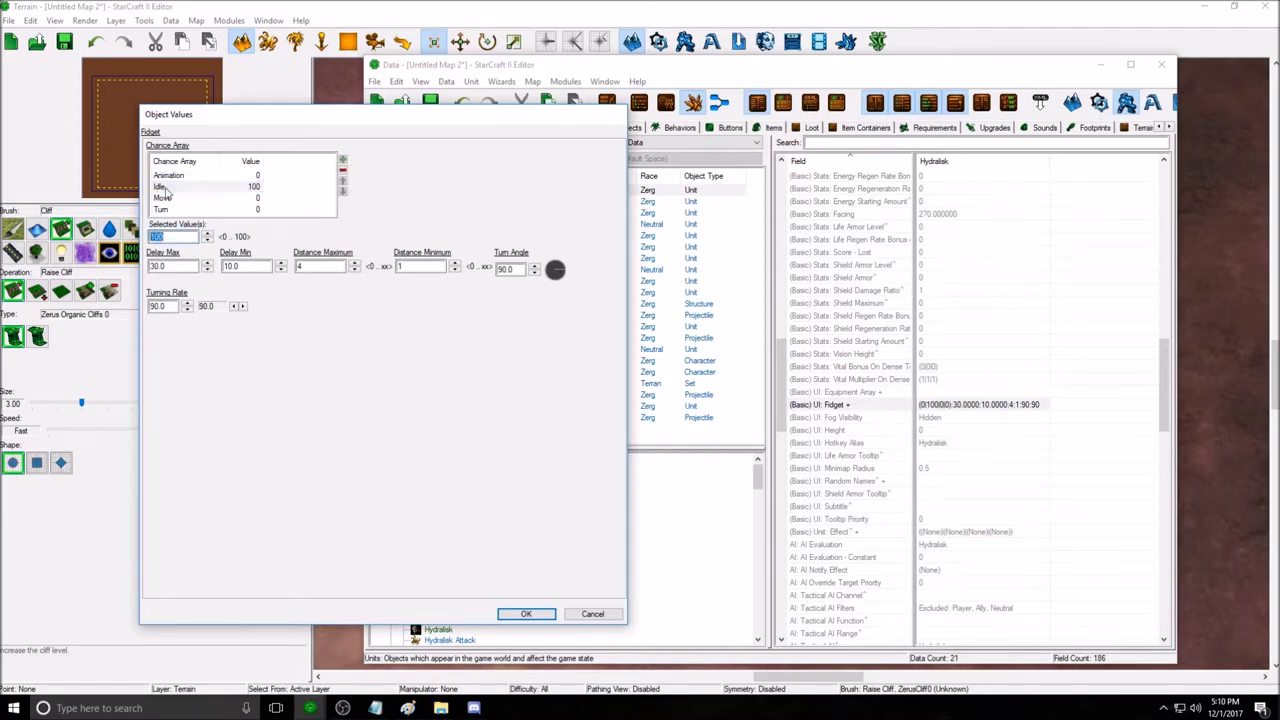
click(165, 188)
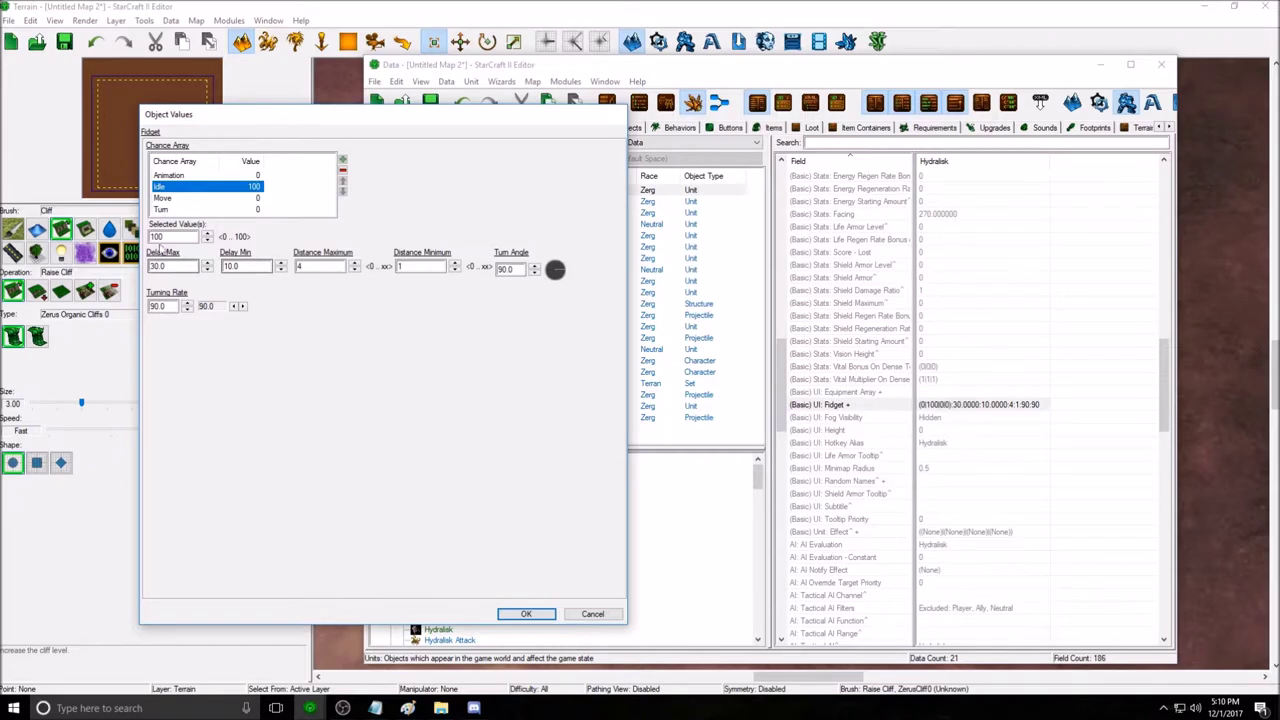
click(186, 199)
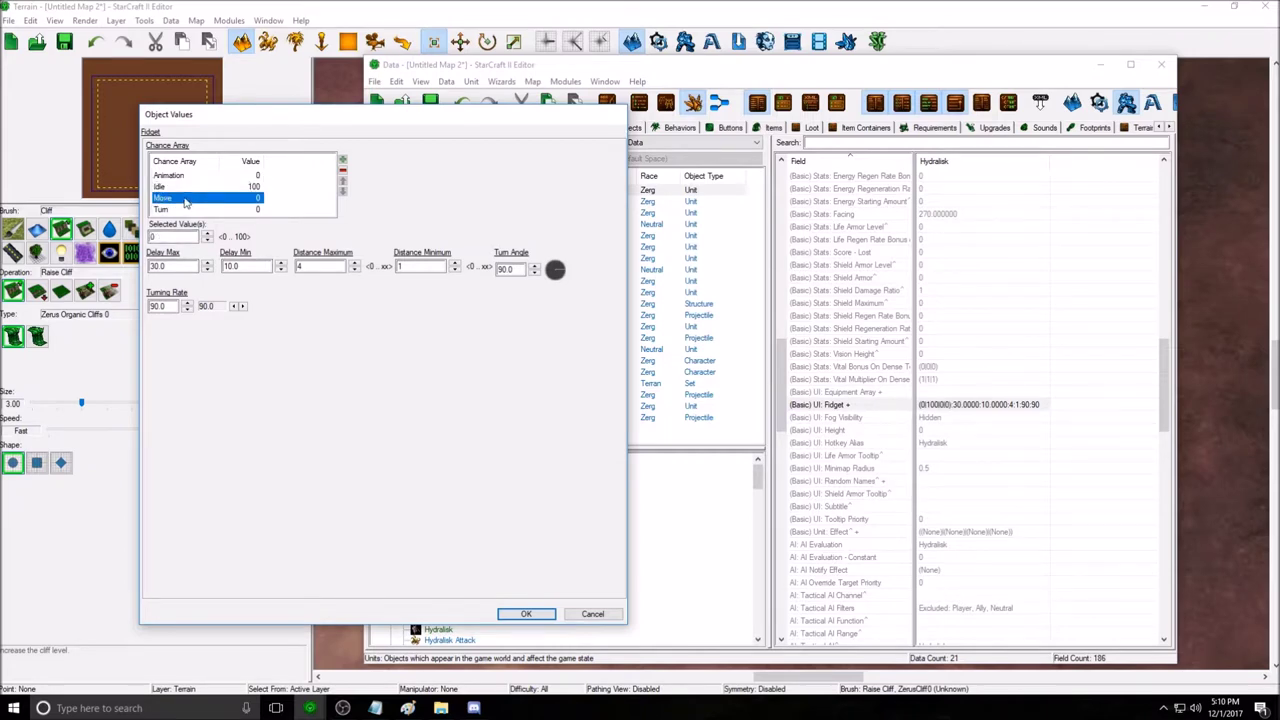
double_click(172, 237)
text(50)
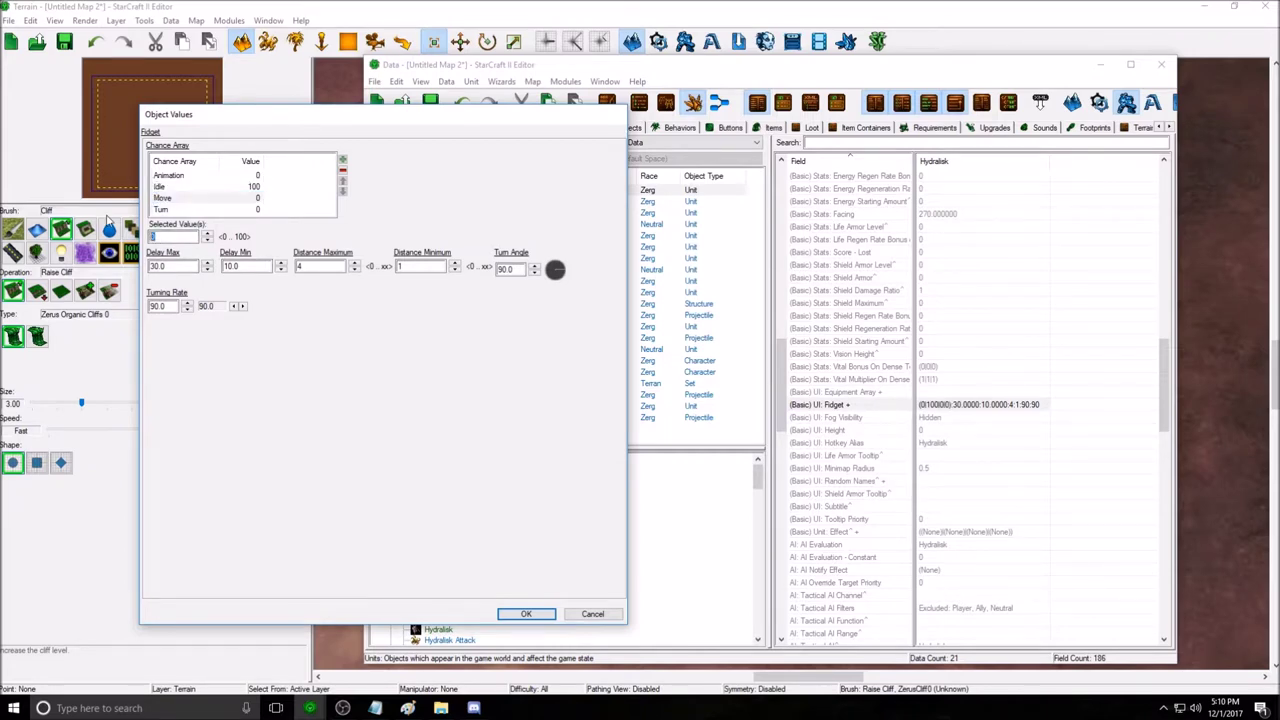
click(189, 187)
double_click(162, 237)
text(50)
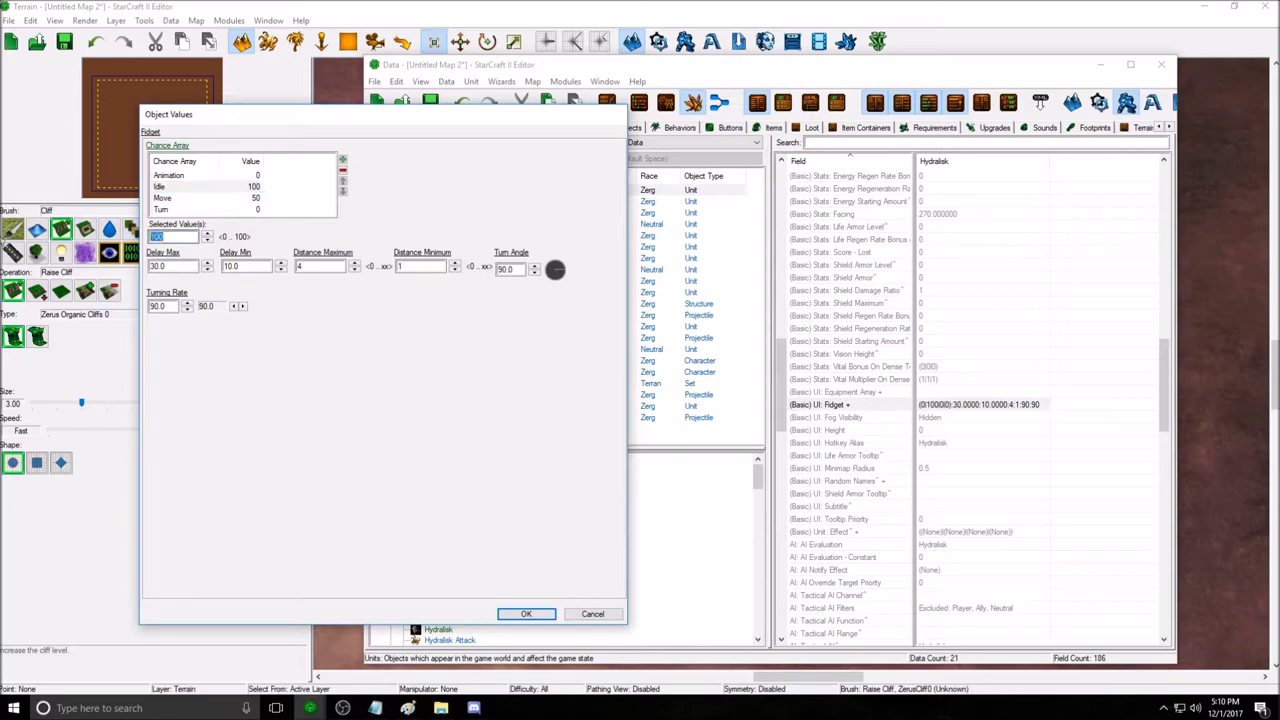
Check the Move, Idle, Turn and Animation chances and confirm the fidget settings.
click(184, 200)
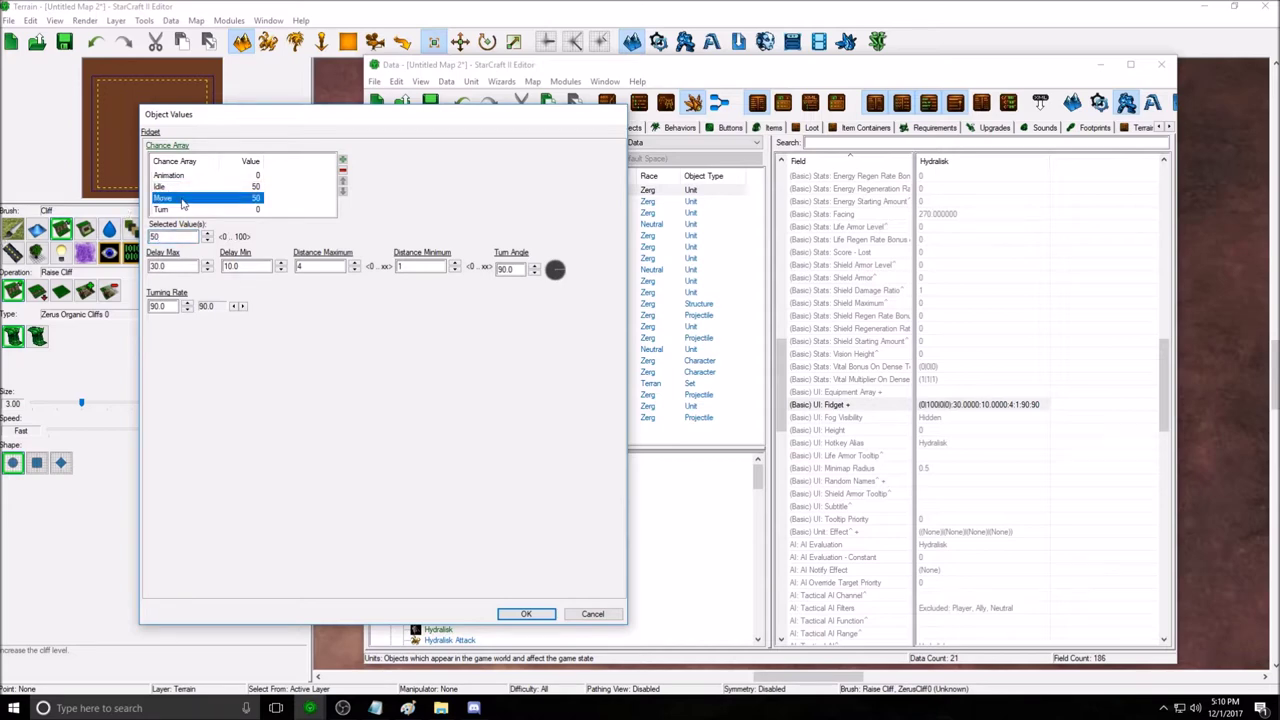
click(175, 190)
click(181, 203)
click(162, 210)
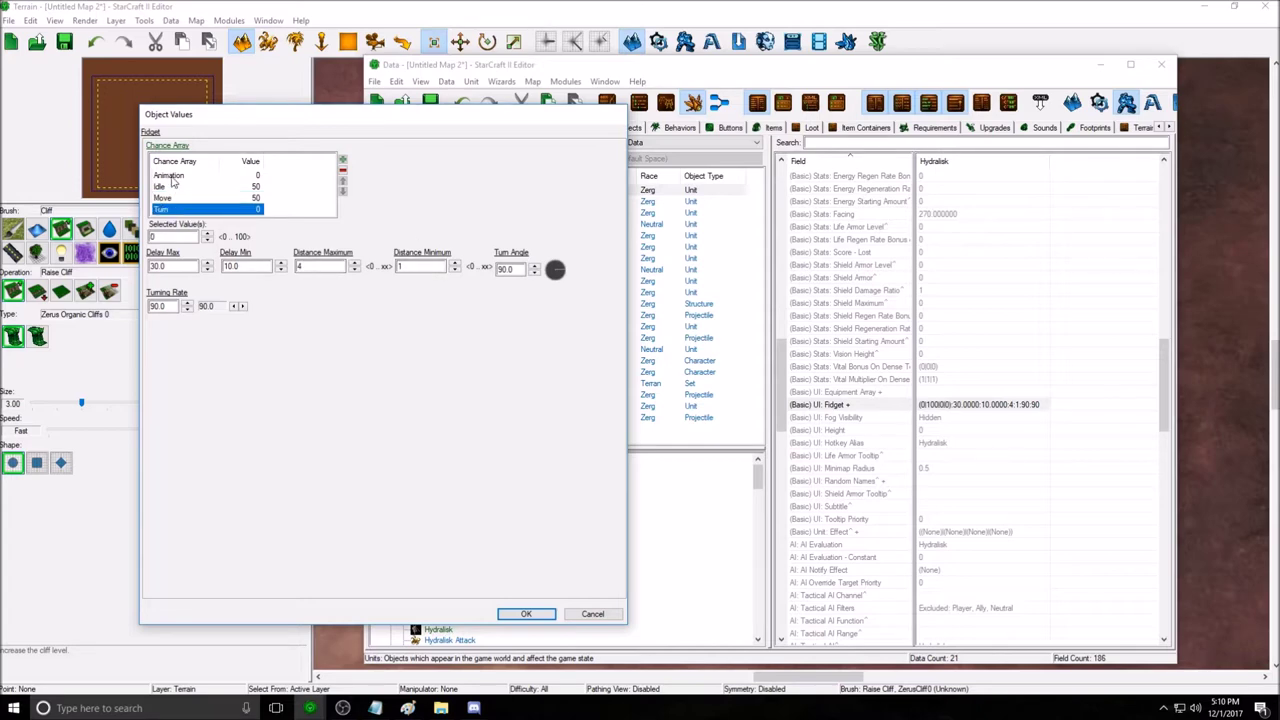
click(171, 178)
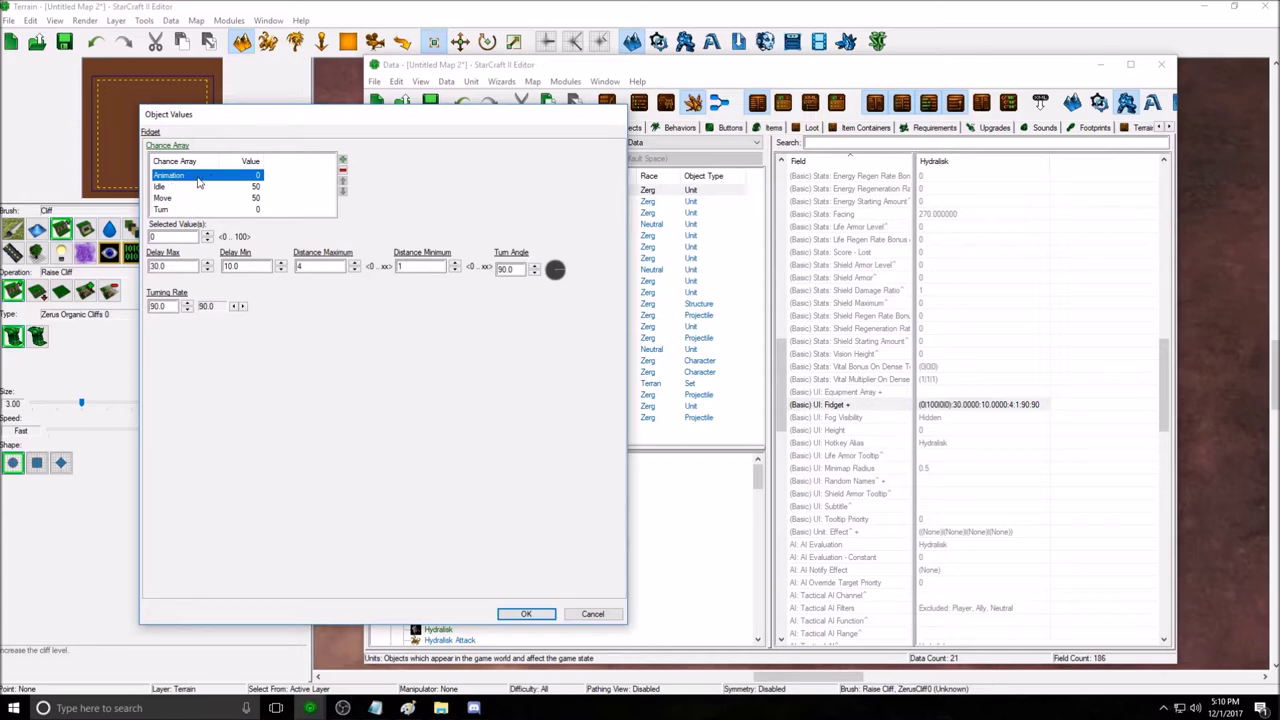
click(526, 613)
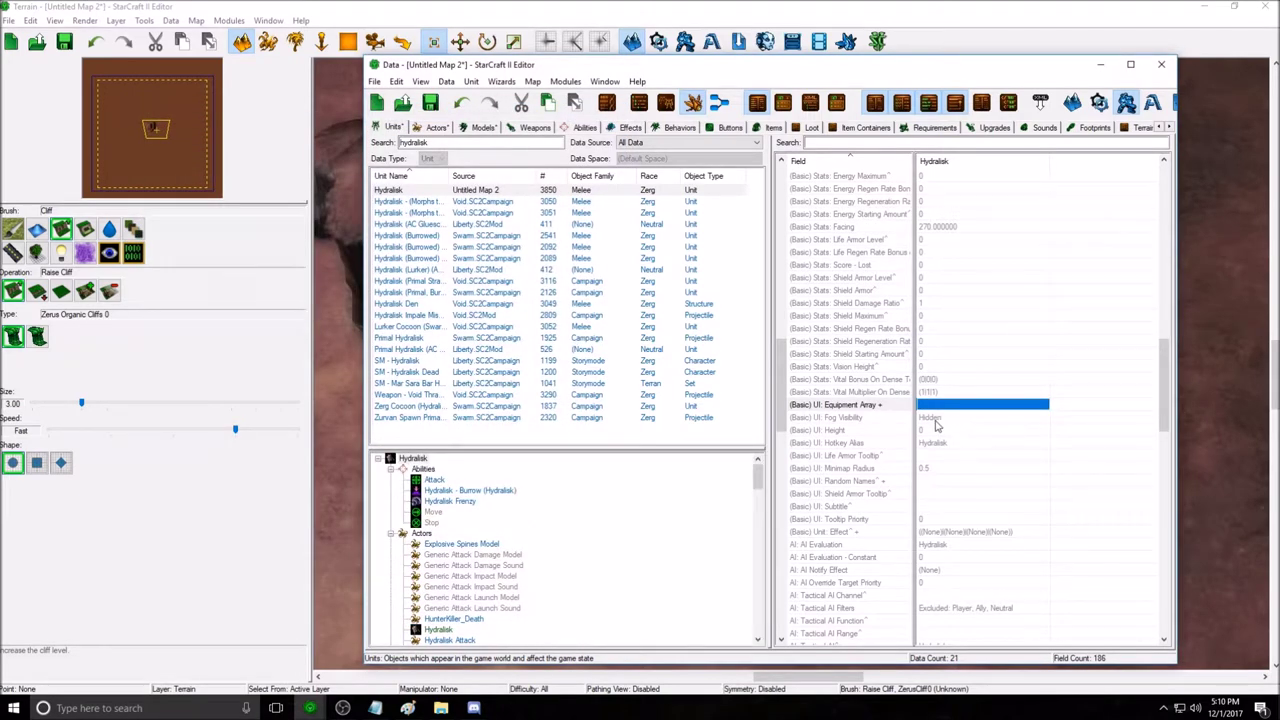
Open the Hydralisk's Fog Visibility field and show its options, currently Hidden.
click(873, 418)
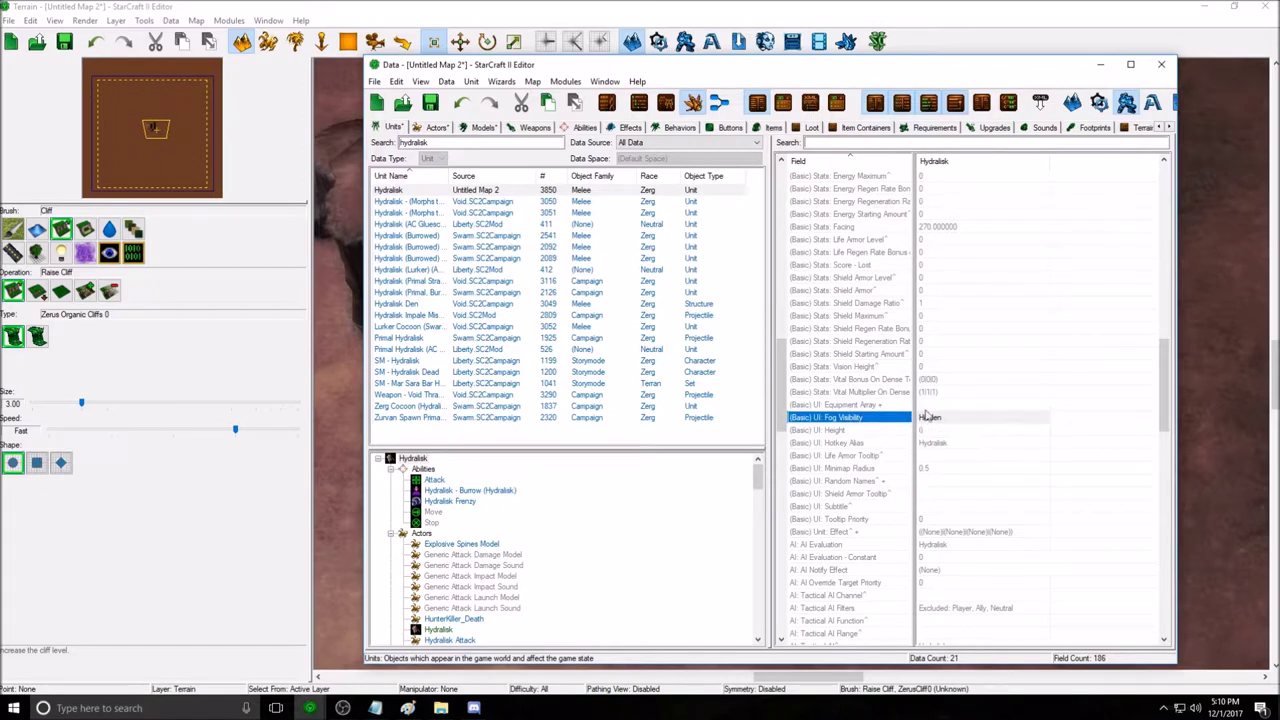
double_click(926, 418)
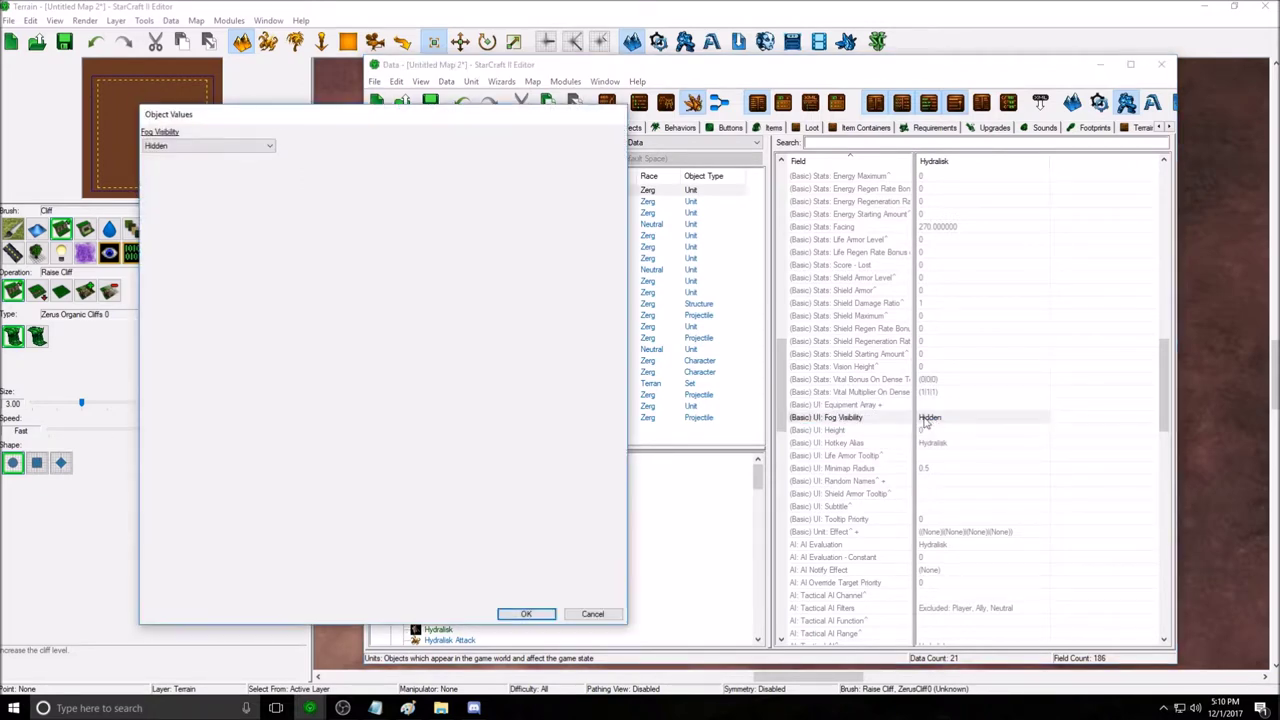
click(266, 147)
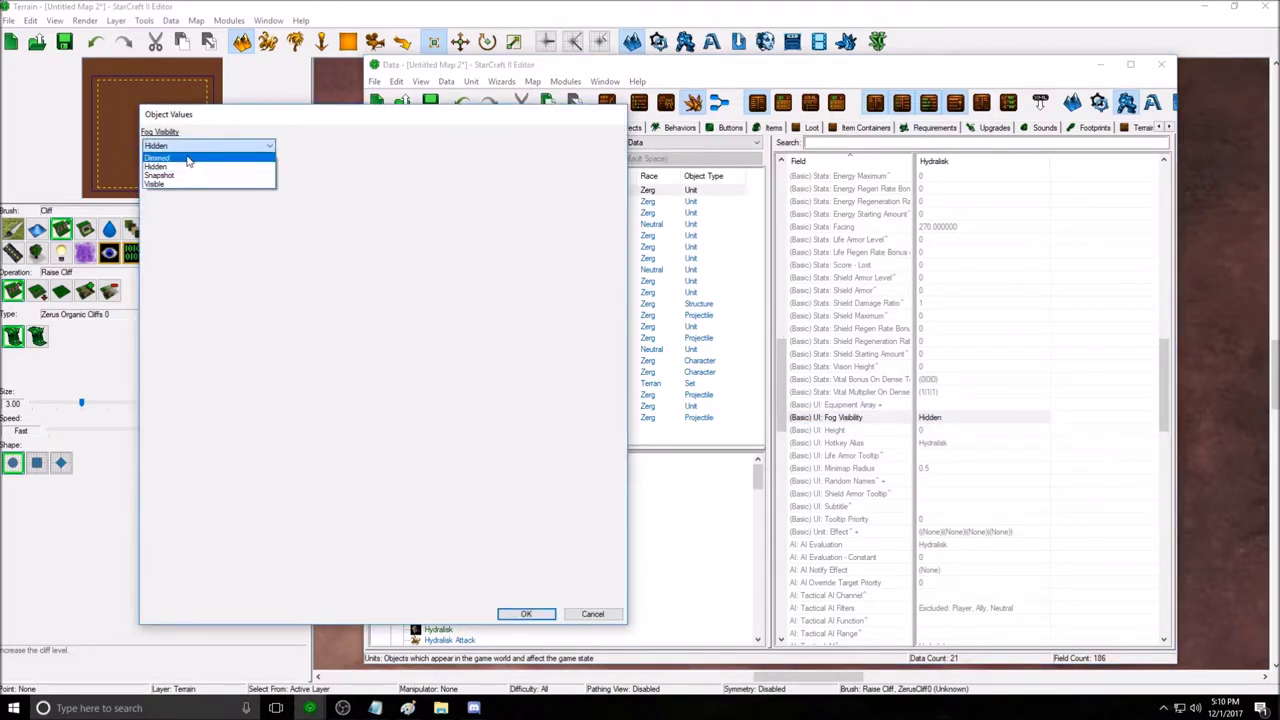
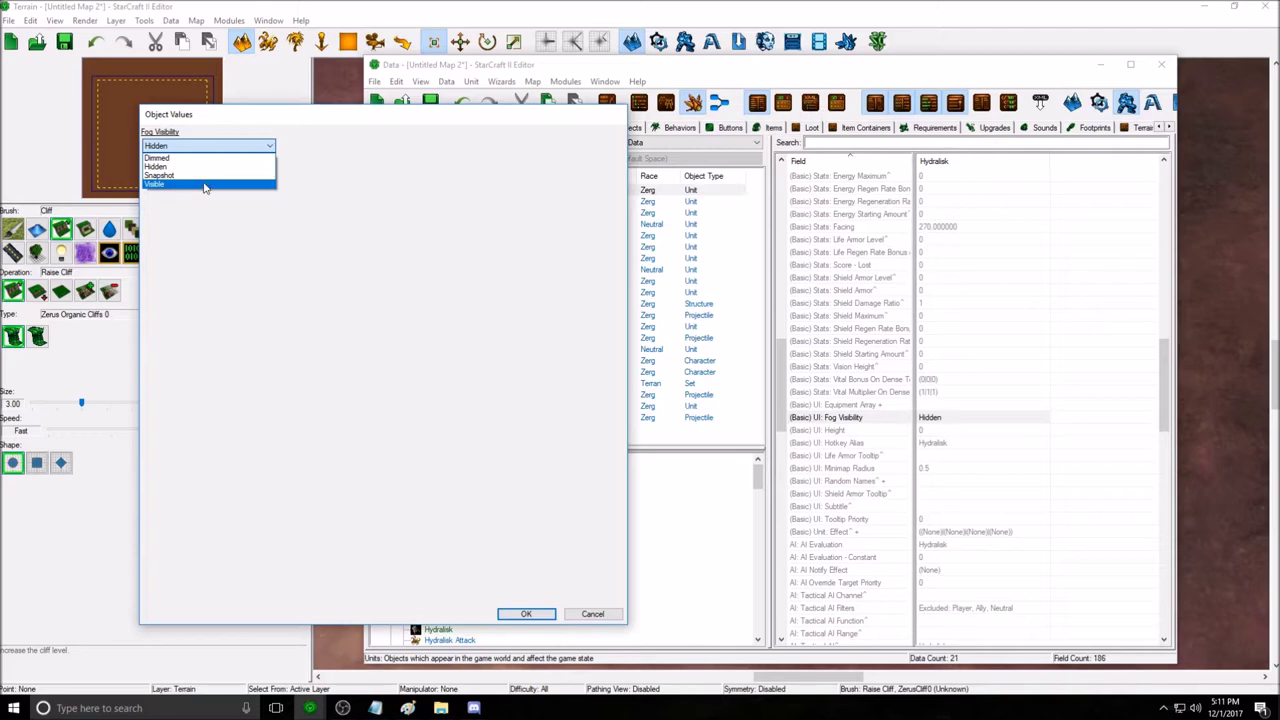
Keep the Hydralisk's fog visibility set to Hidden and confirm it.
click(210, 186)
click(234, 147)
click(169, 167)
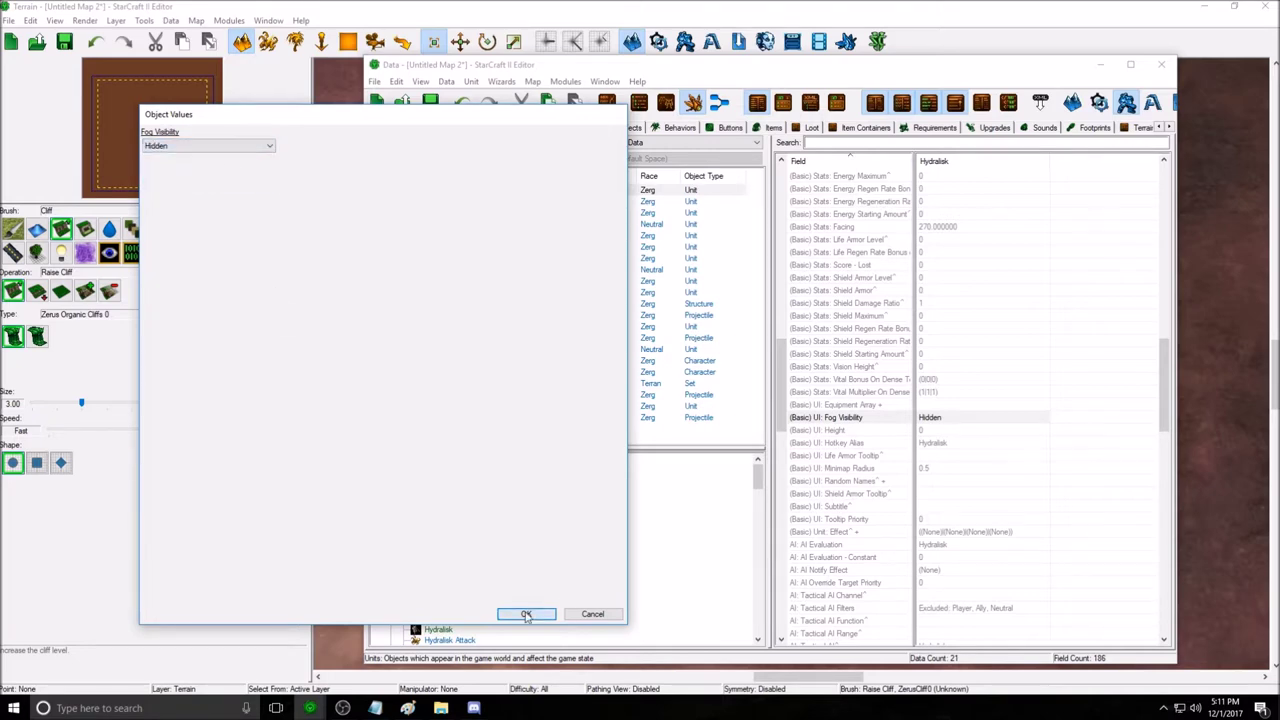
click(540, 611)
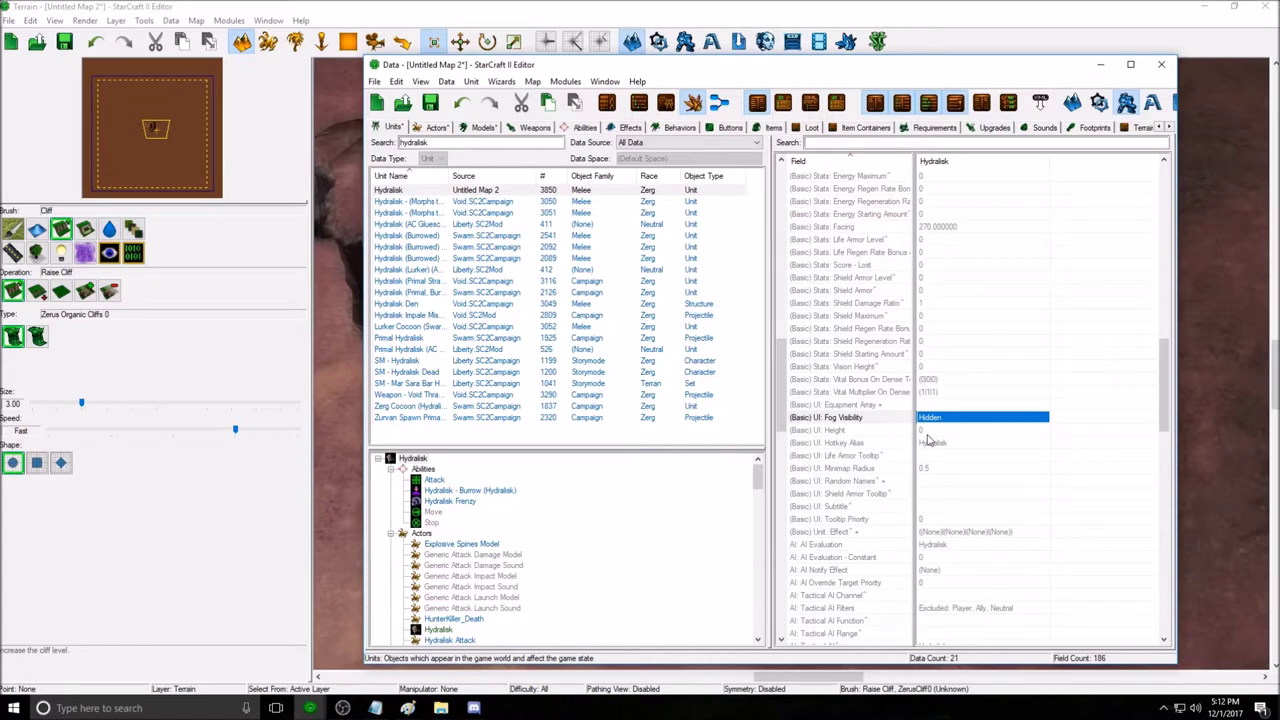
Confirm Height at 0, leave Minimap Radius at 0.5, and select the empty Subtitle value.
double_click(938, 431)
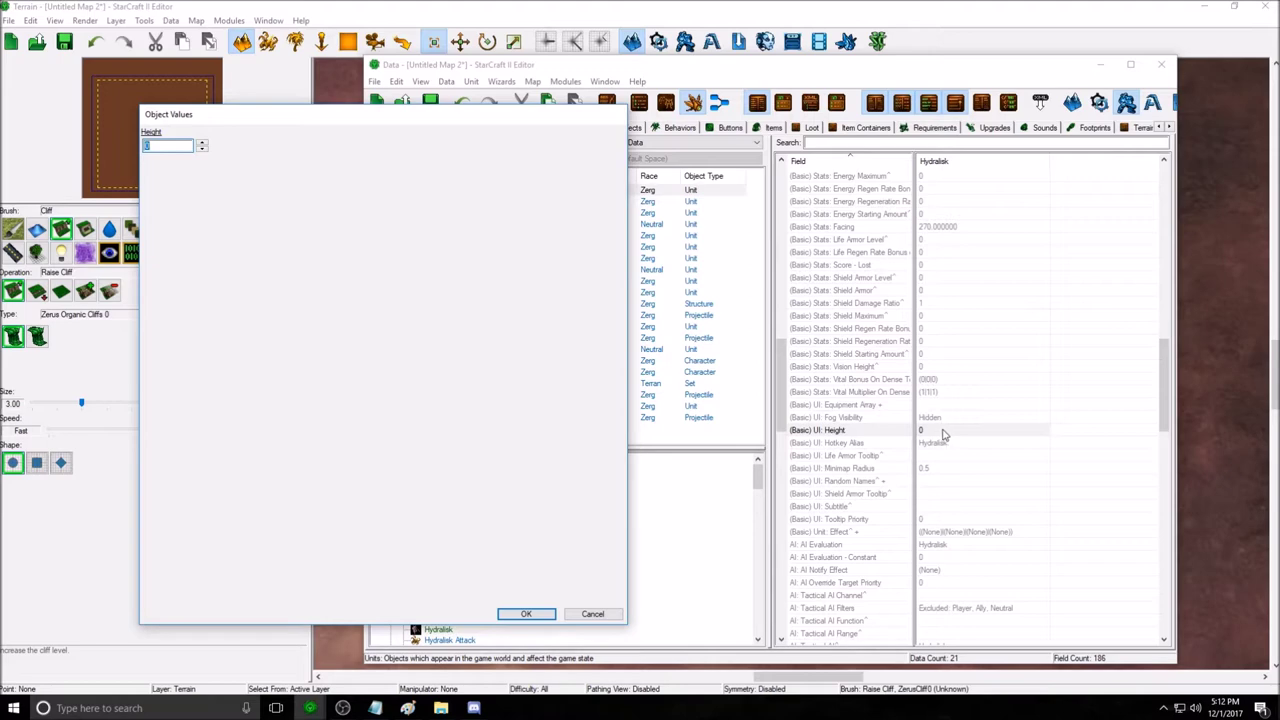
click(526, 615)
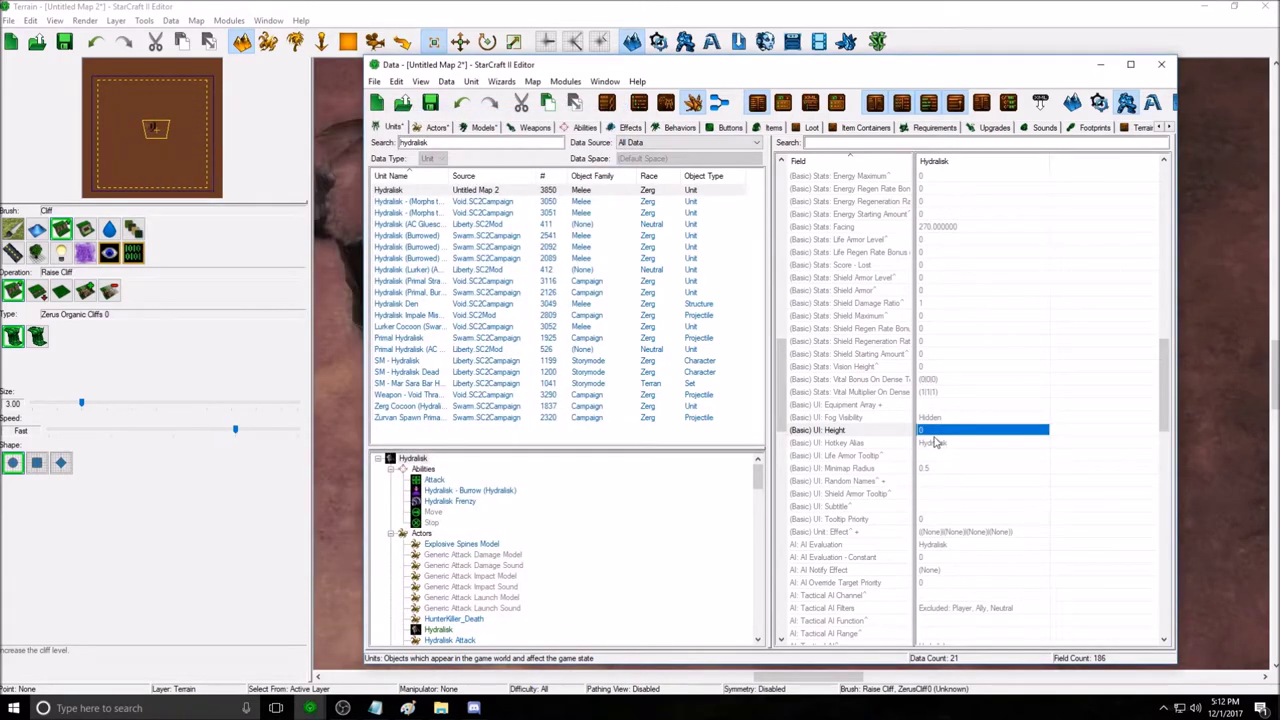
scroll(926, 452, down, 3)
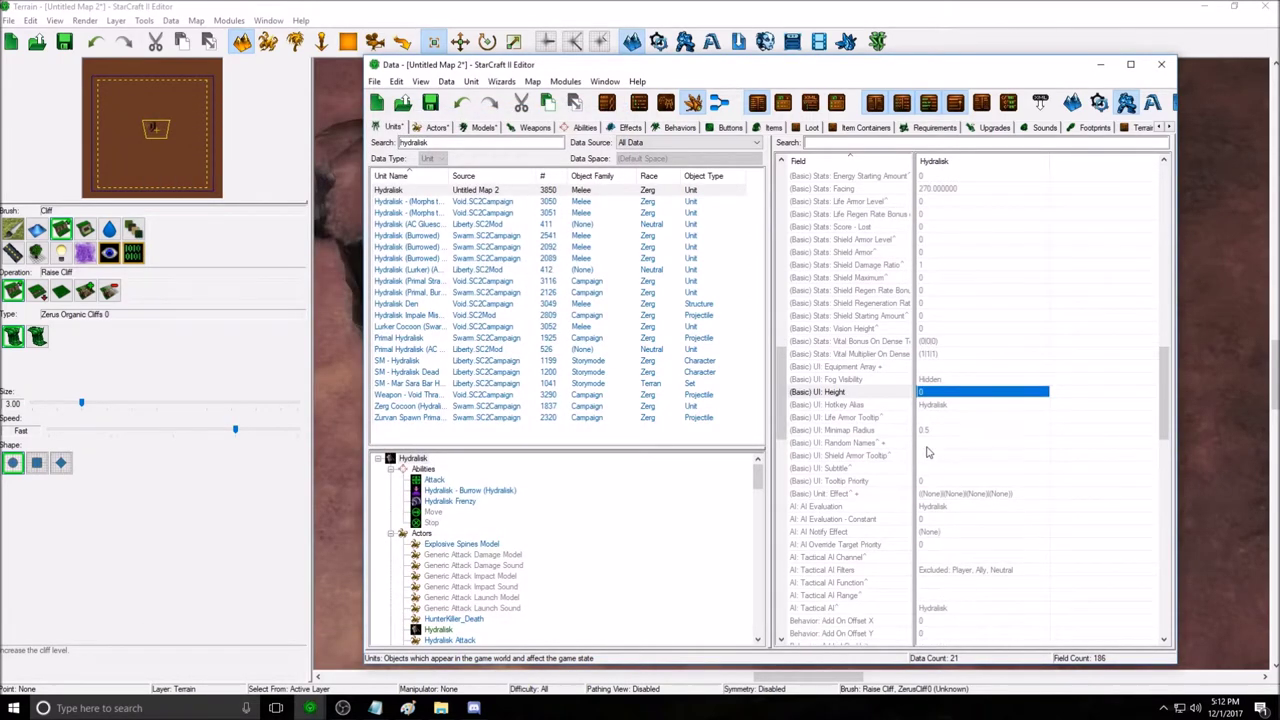
click(868, 356)
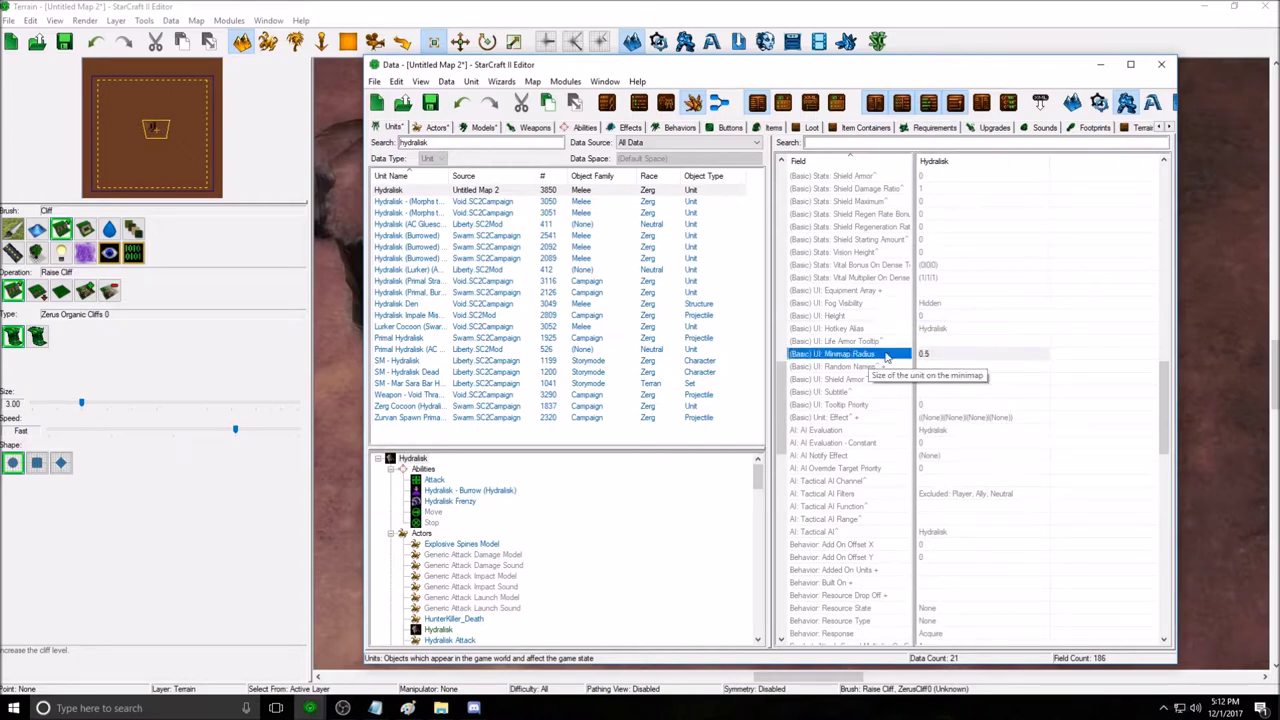
double_click(924, 354)
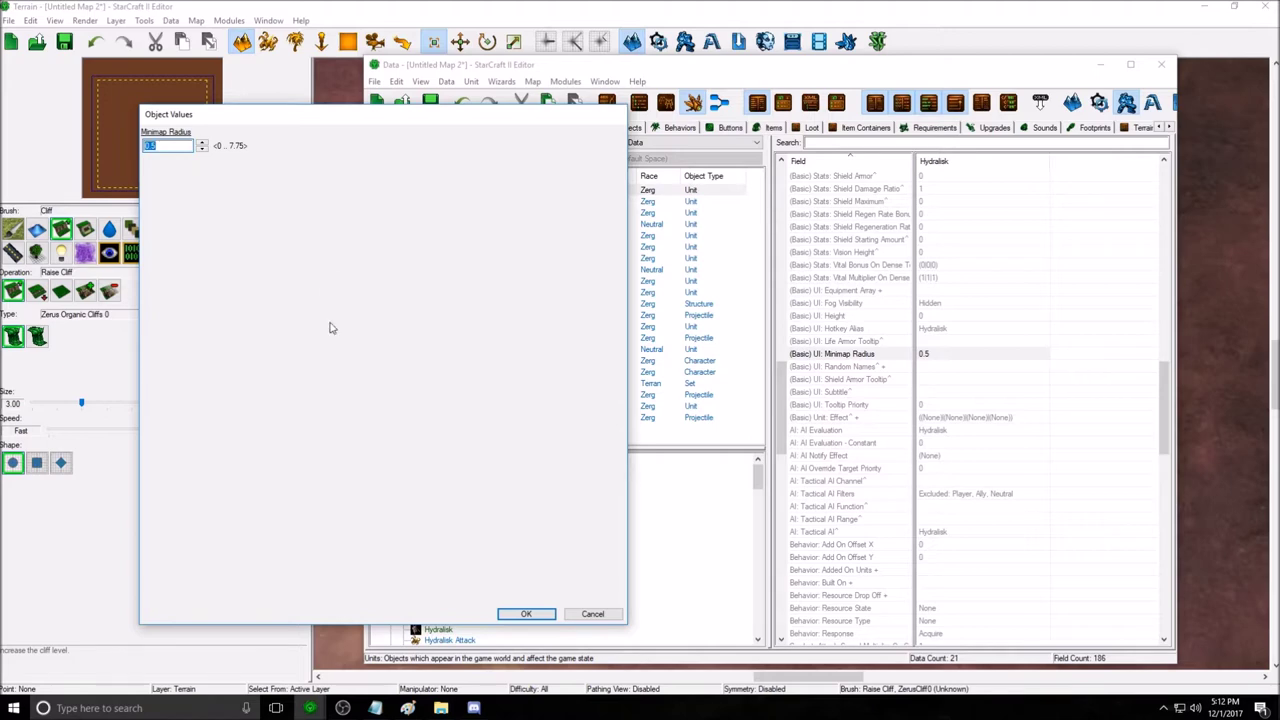
click(576, 614)
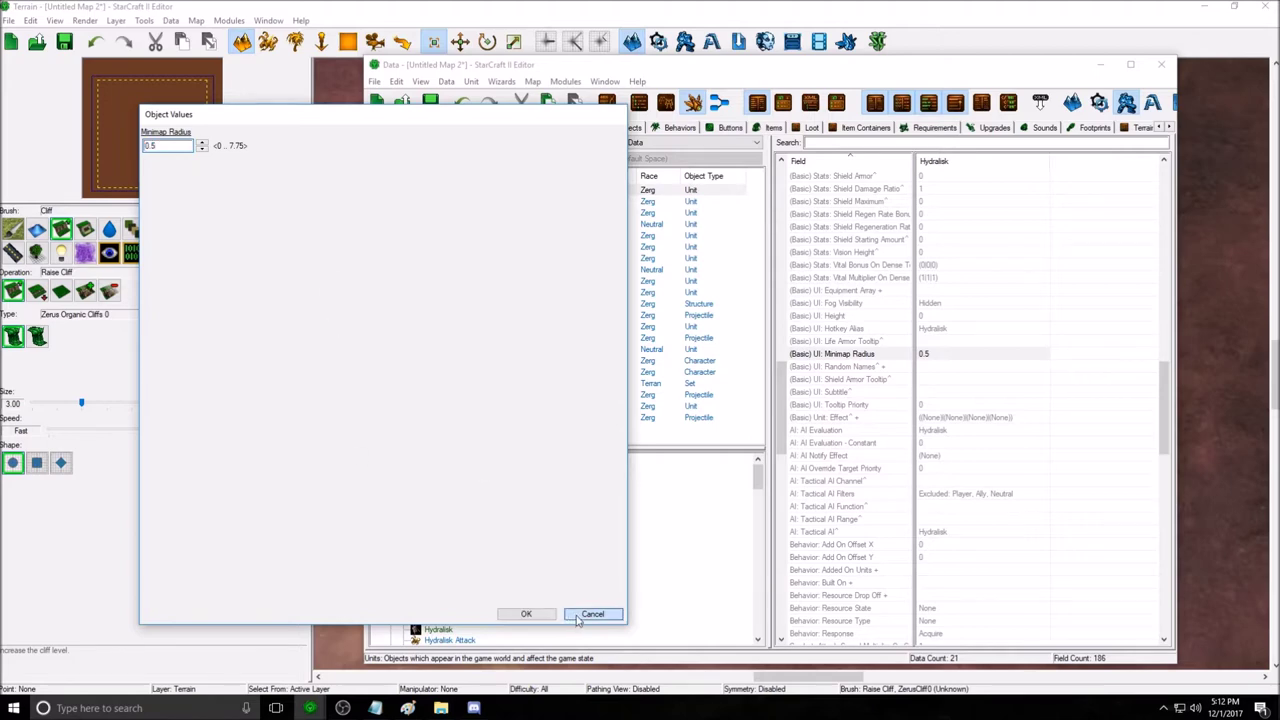
click(866, 392)
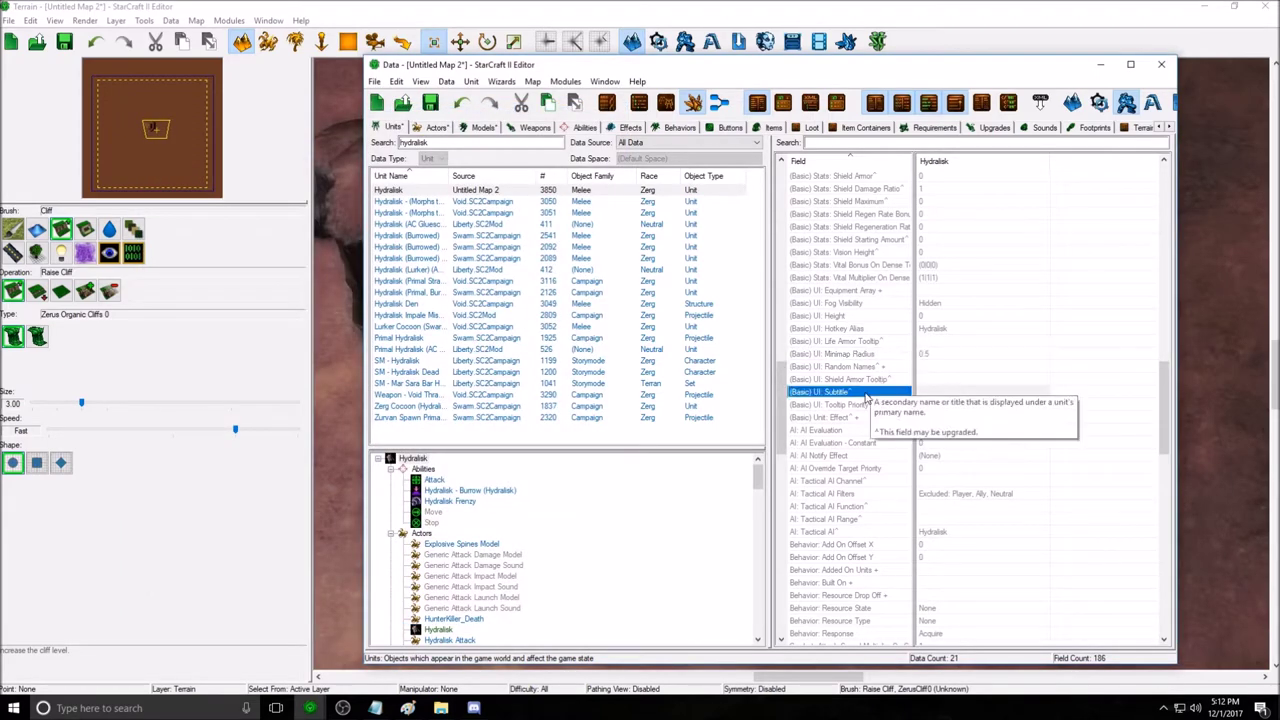
click(951, 395)
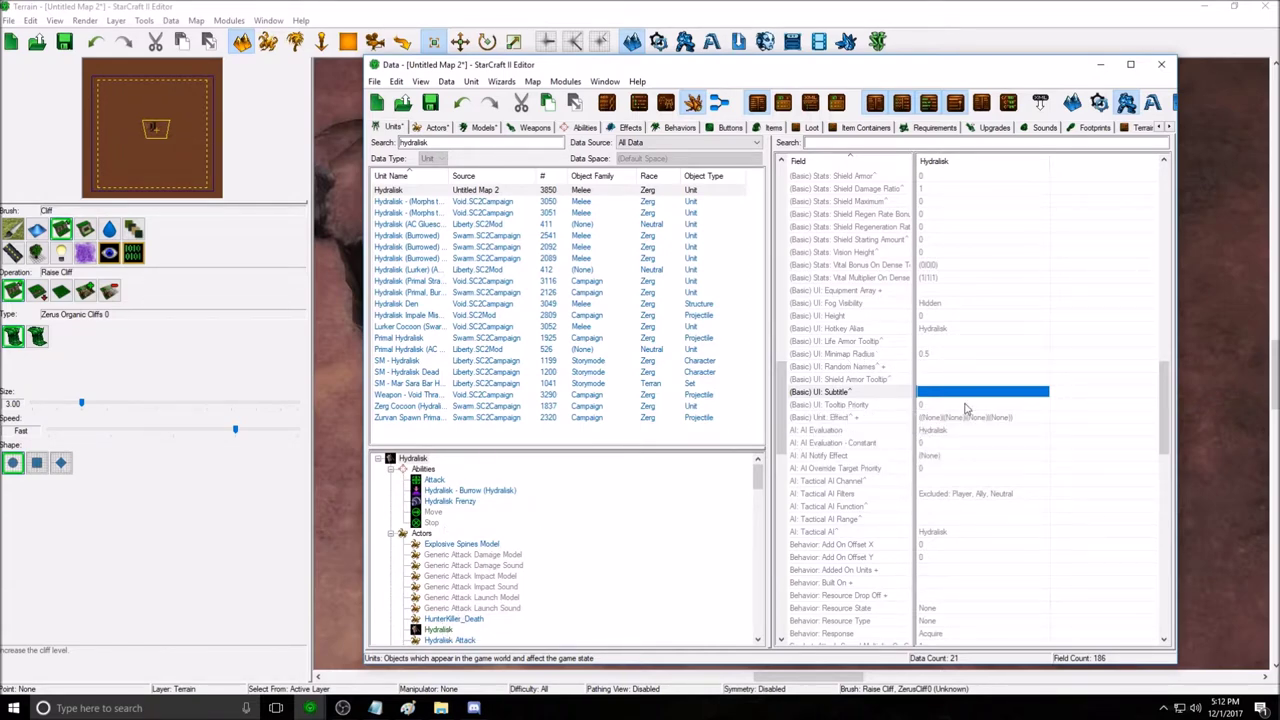
scroll(963, 402, down, 1)
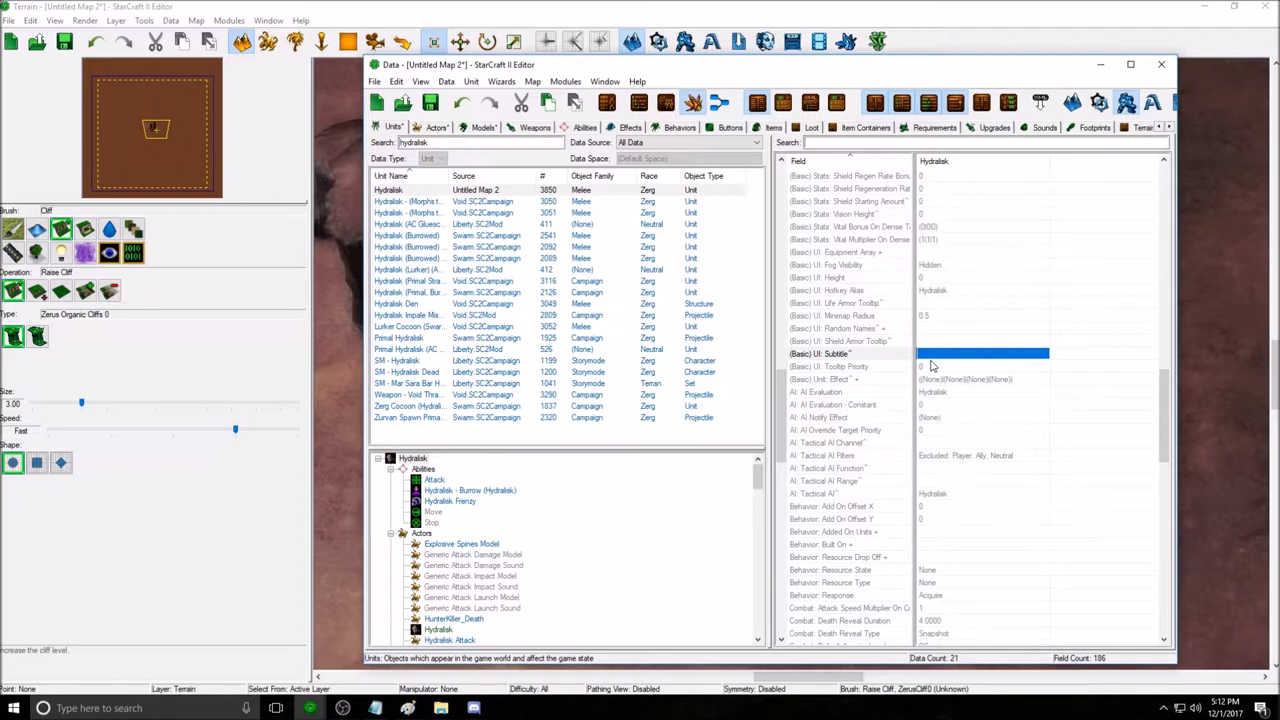
scroll(940, 360, down, 6)
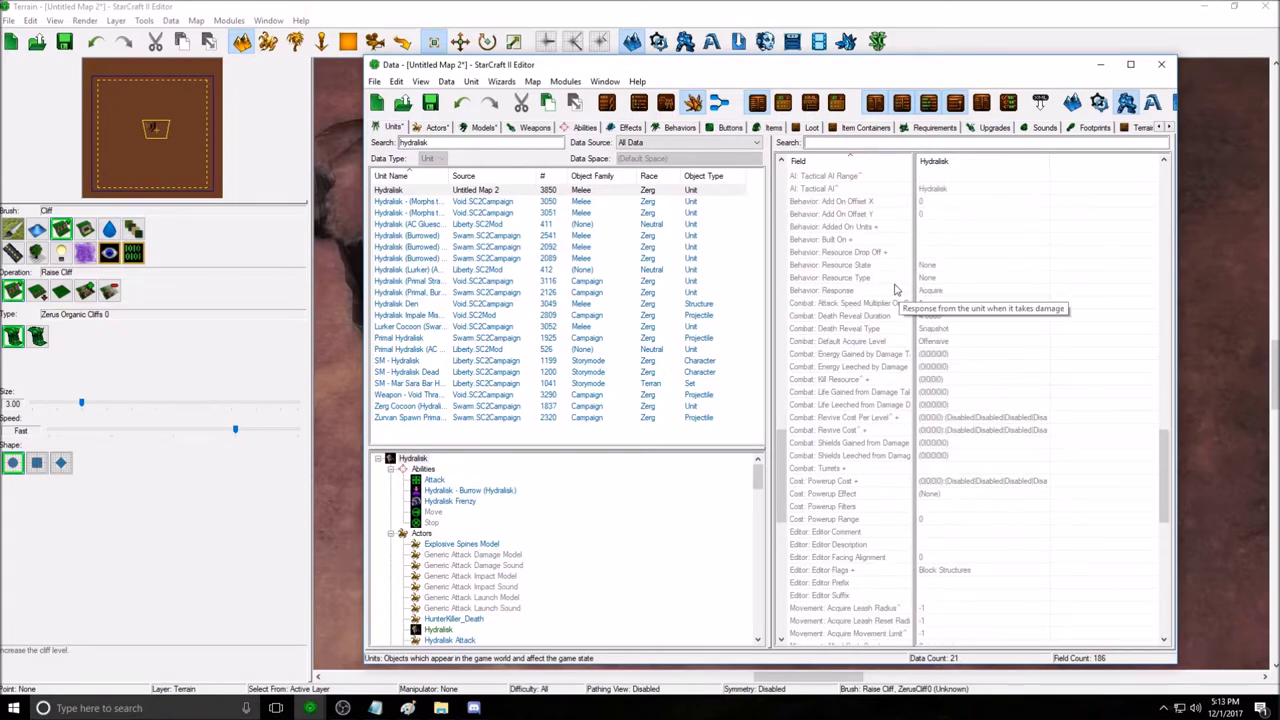
scroll(897, 290, down, 5)
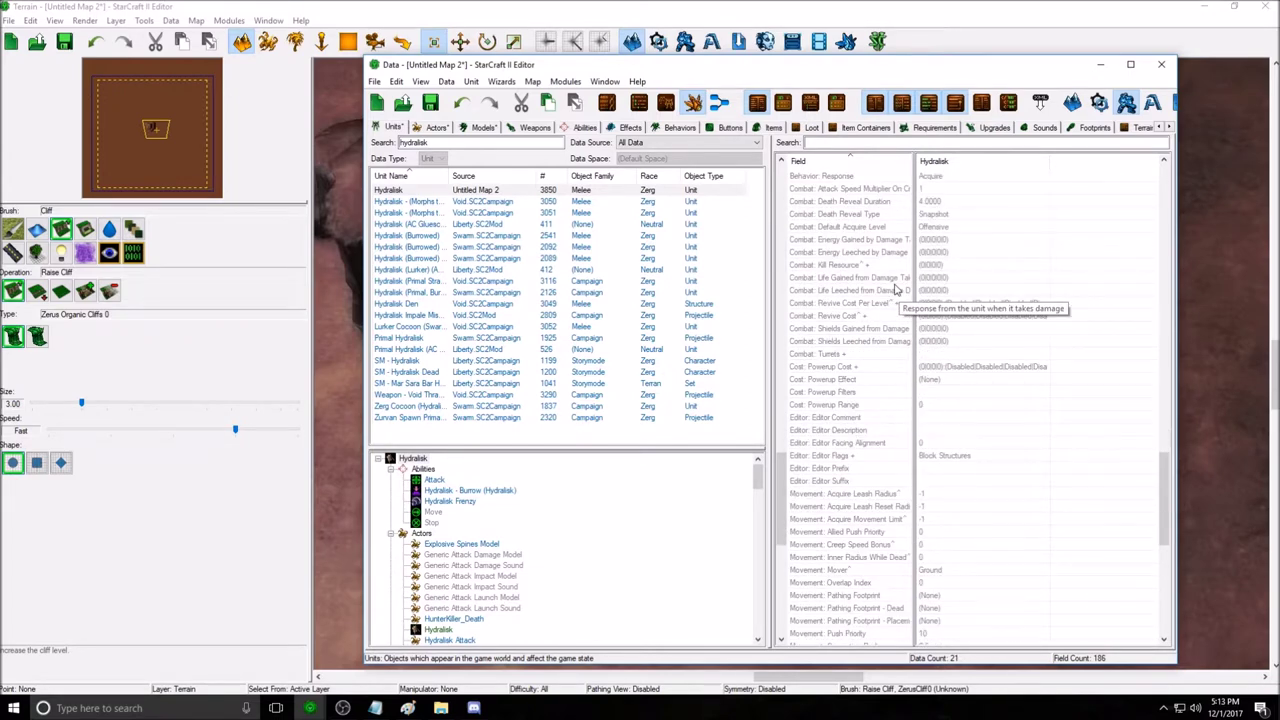
double_click(940, 355)
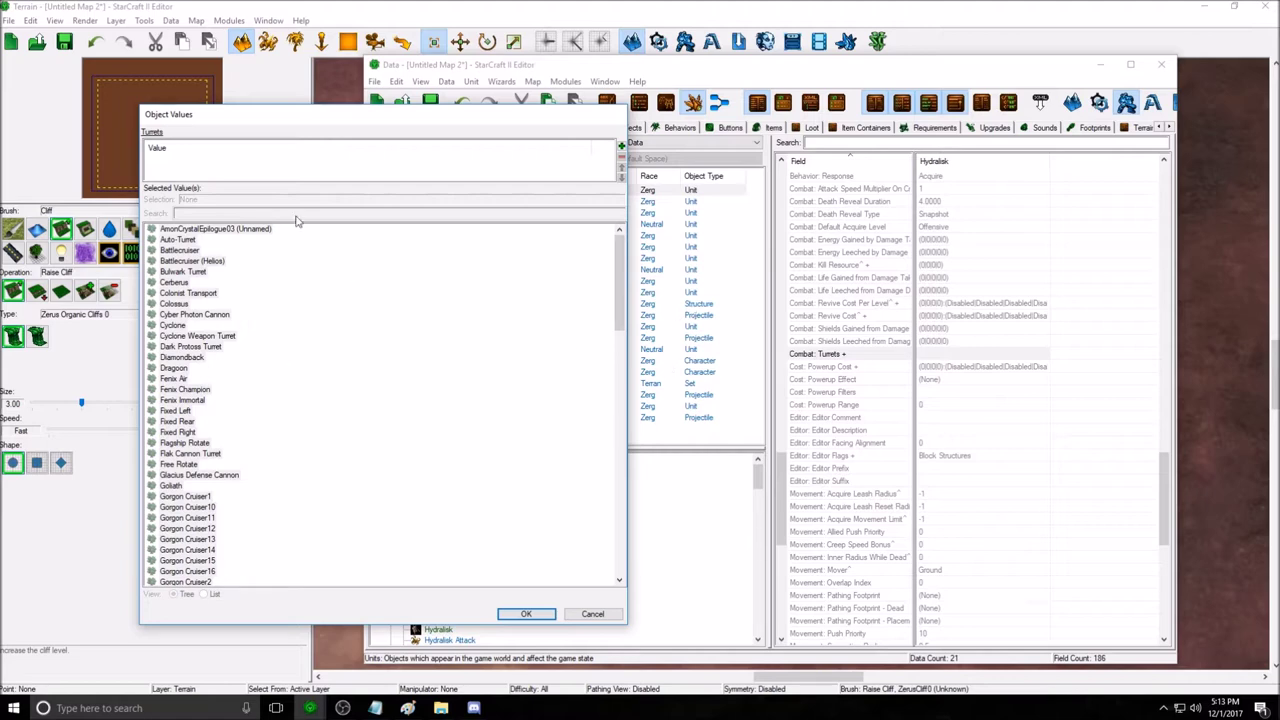
click(592, 614)
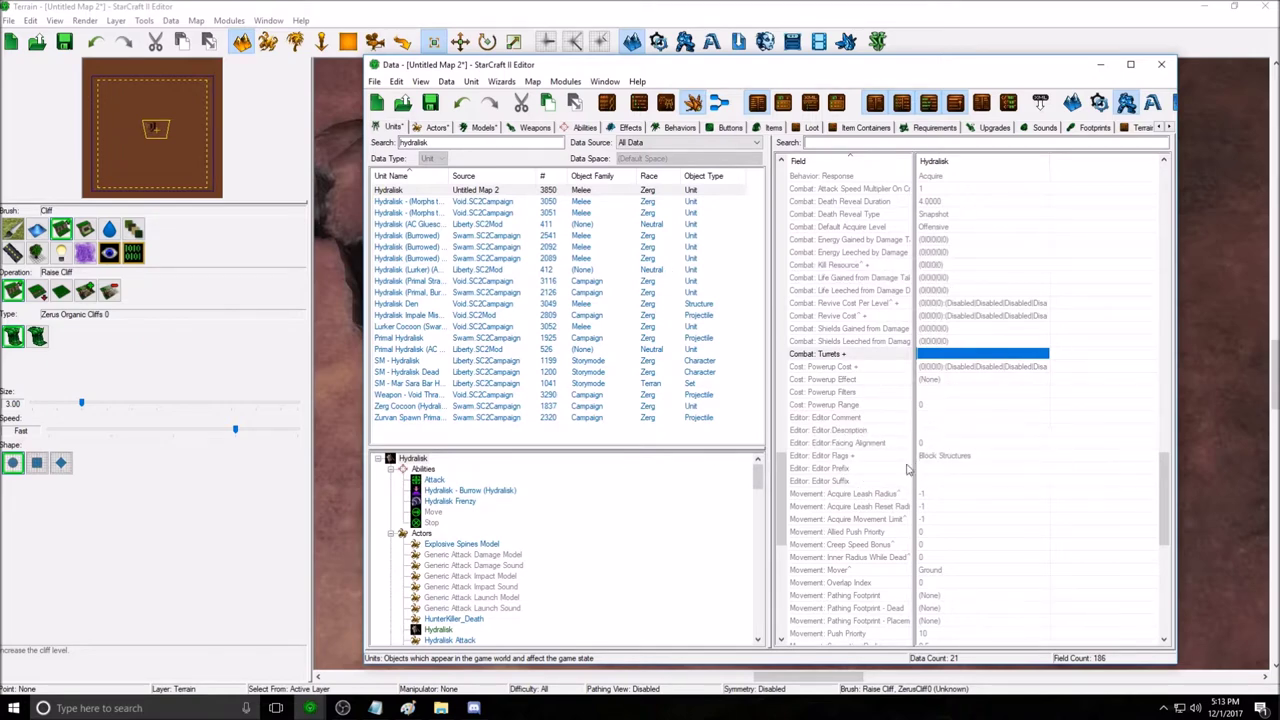
scroll(955, 415, down, 2)
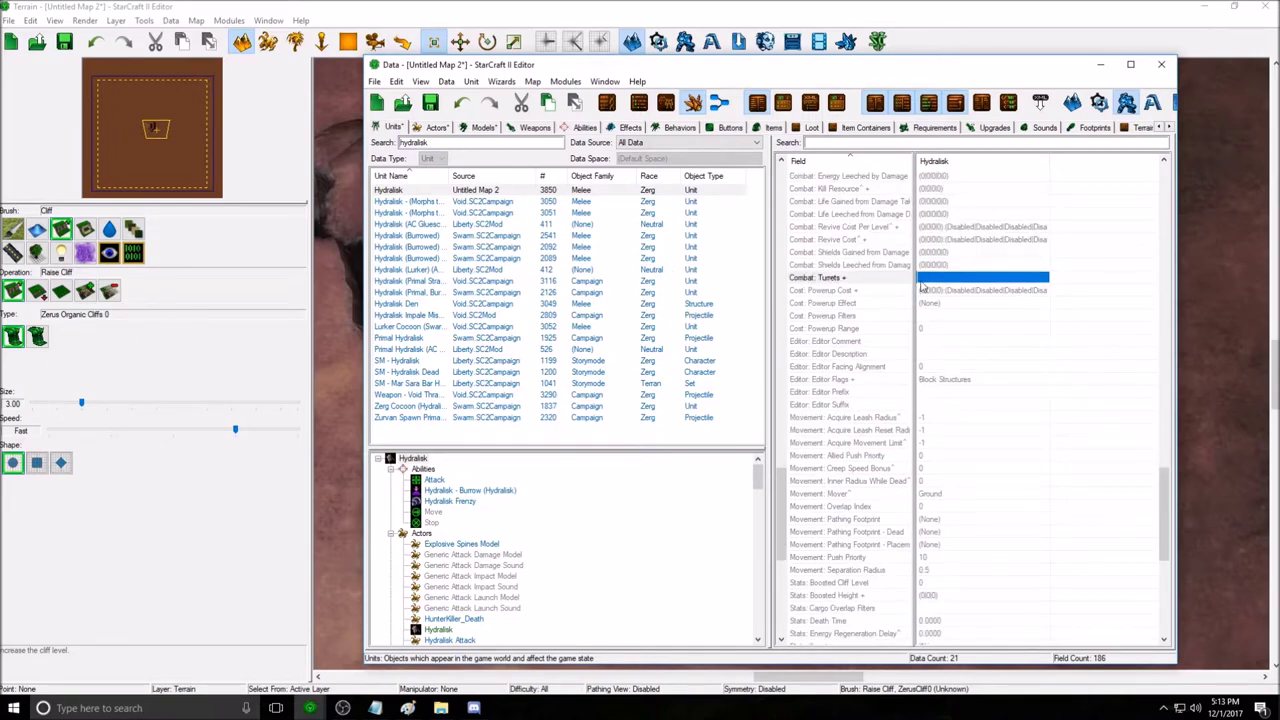
scroll(932, 298, down, 1)
scroll(926, 436, down, 1)
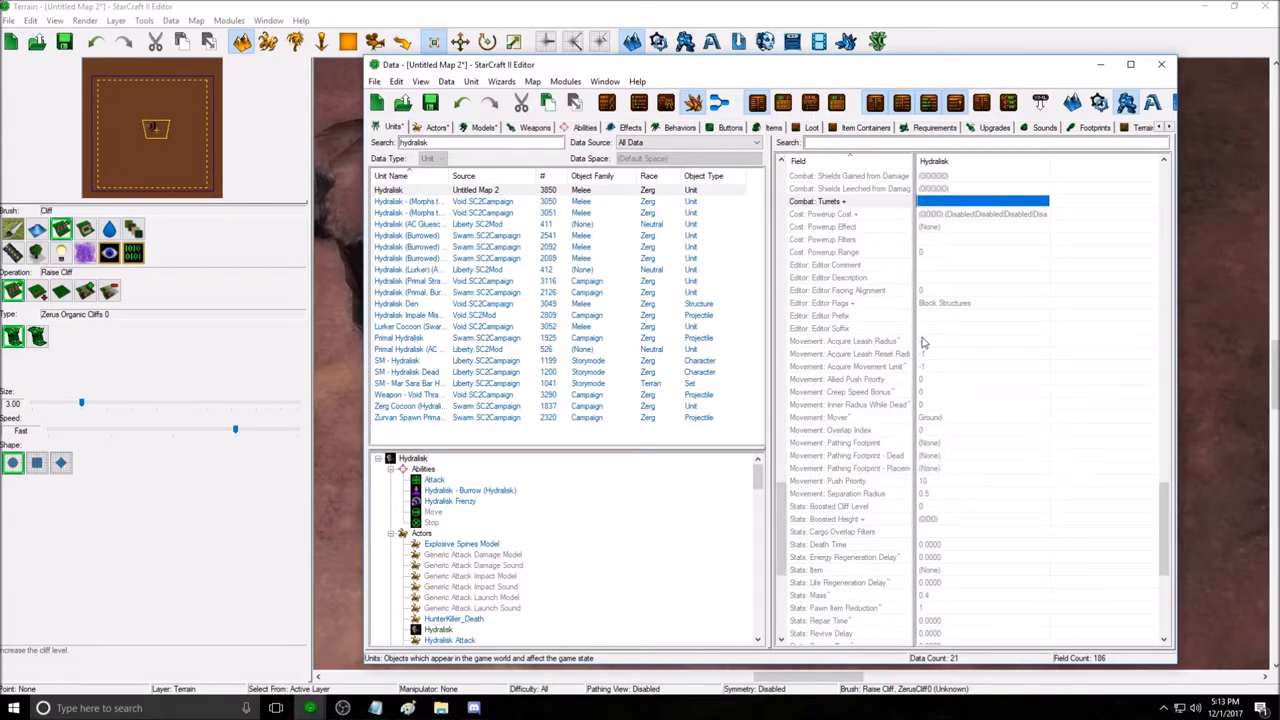
double_click(925, 419)
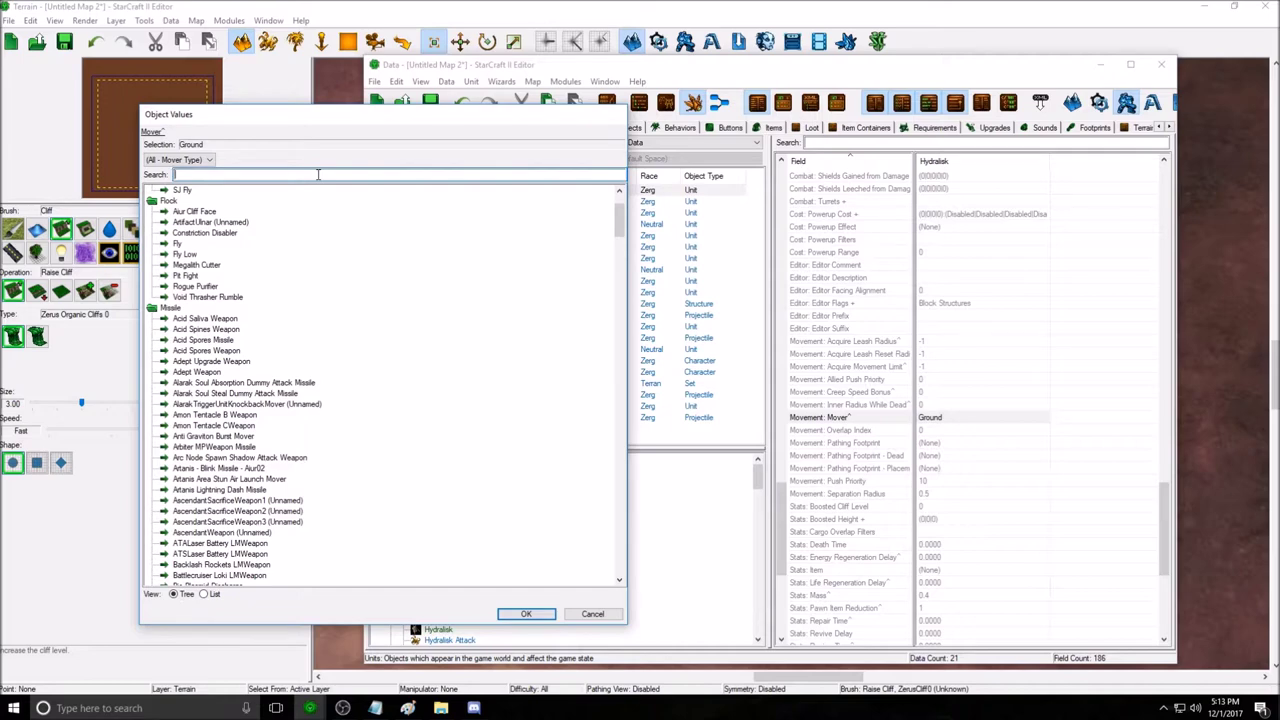
text(fly)
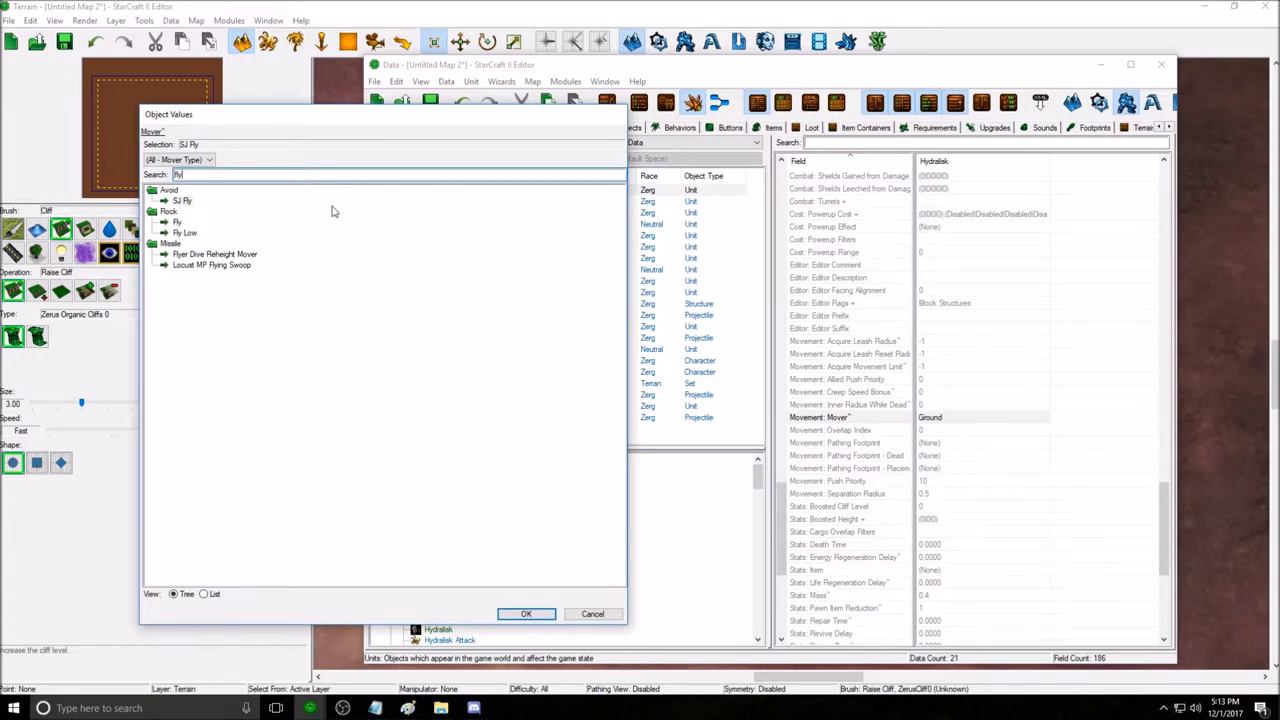
double_click(358, 175)
key(BackSpace)
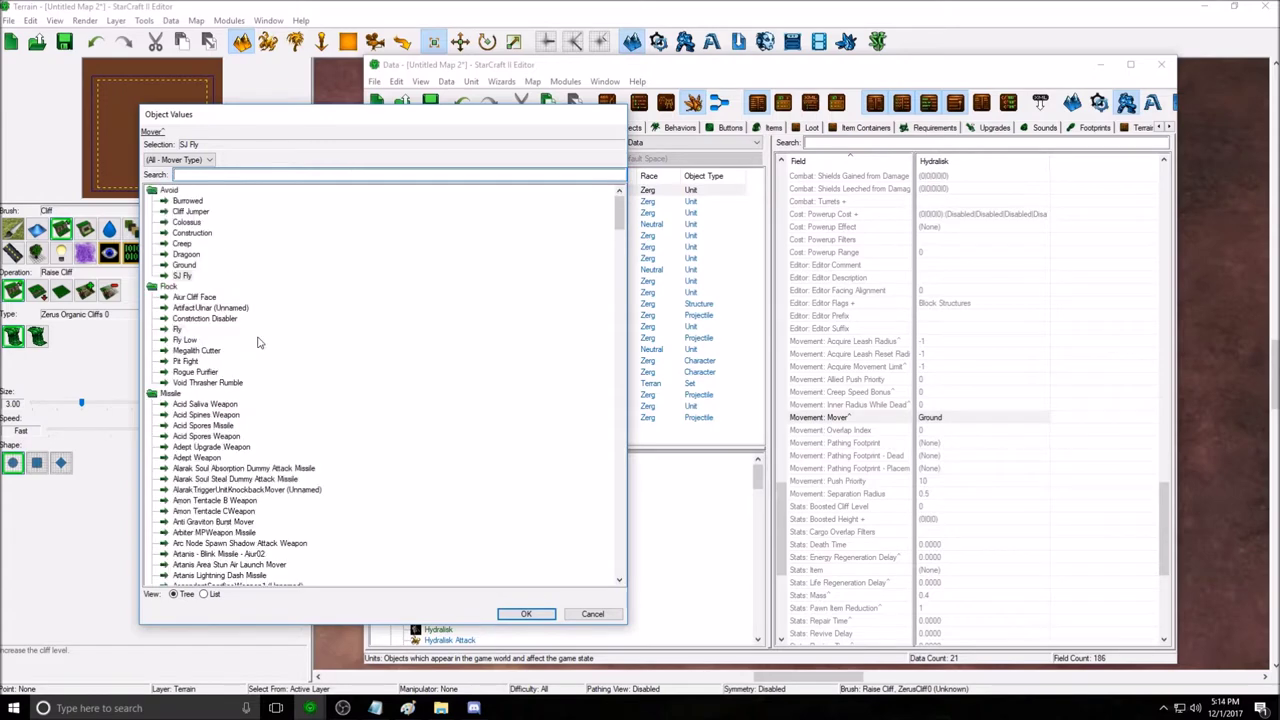
text(jump)
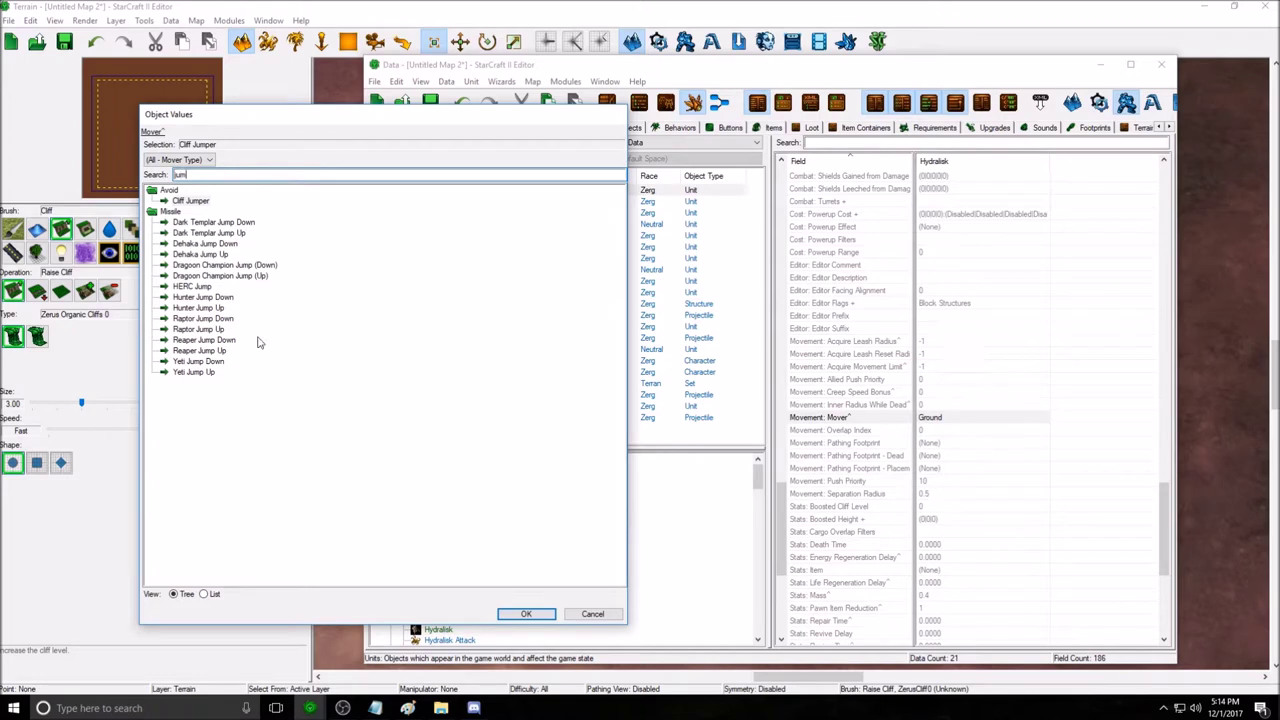
click(200, 202)
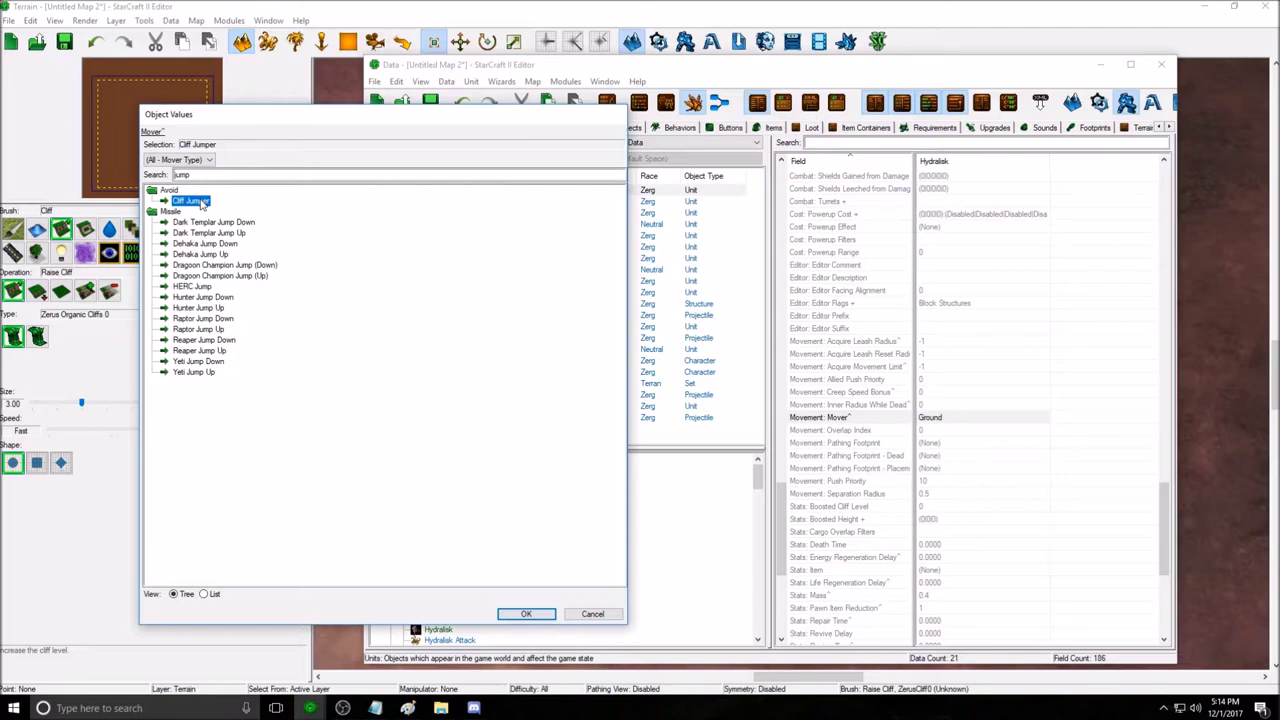
double_click(184, 174)
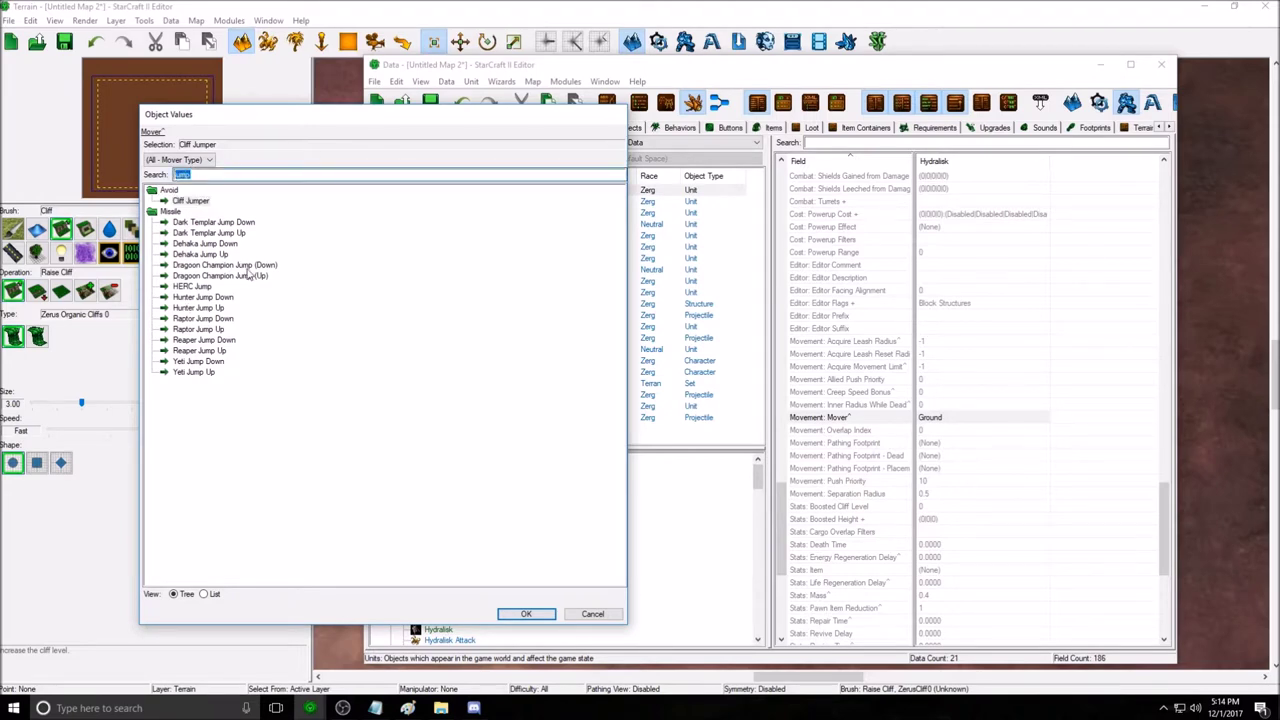
text(ground)
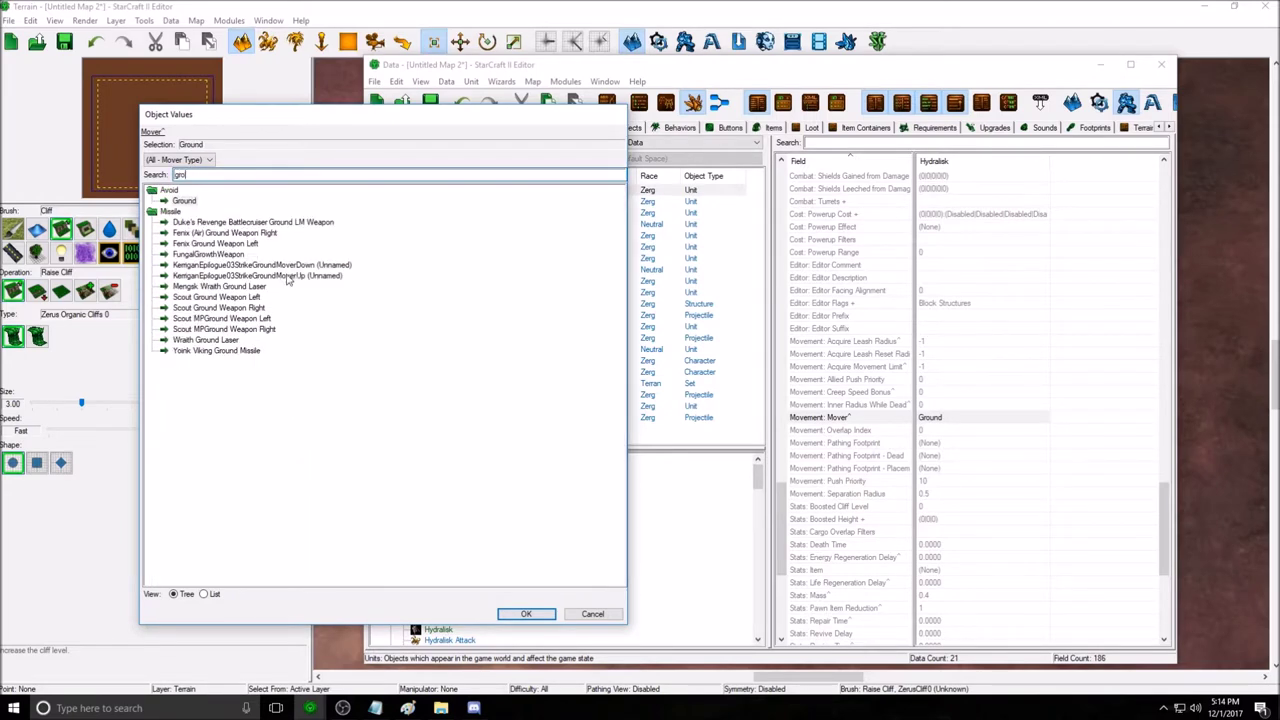
click(525, 613)
click(957, 444)
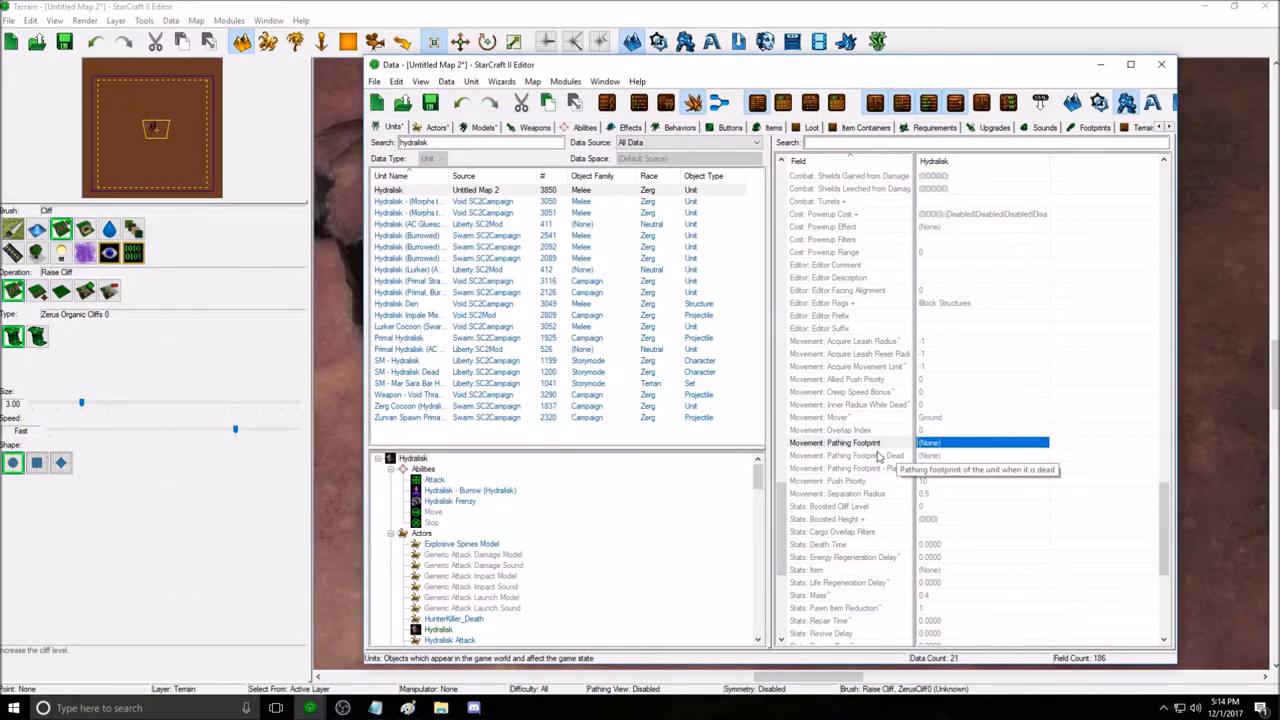
scroll(880, 440, down, 1)
click(880, 418)
double_click(928, 404)
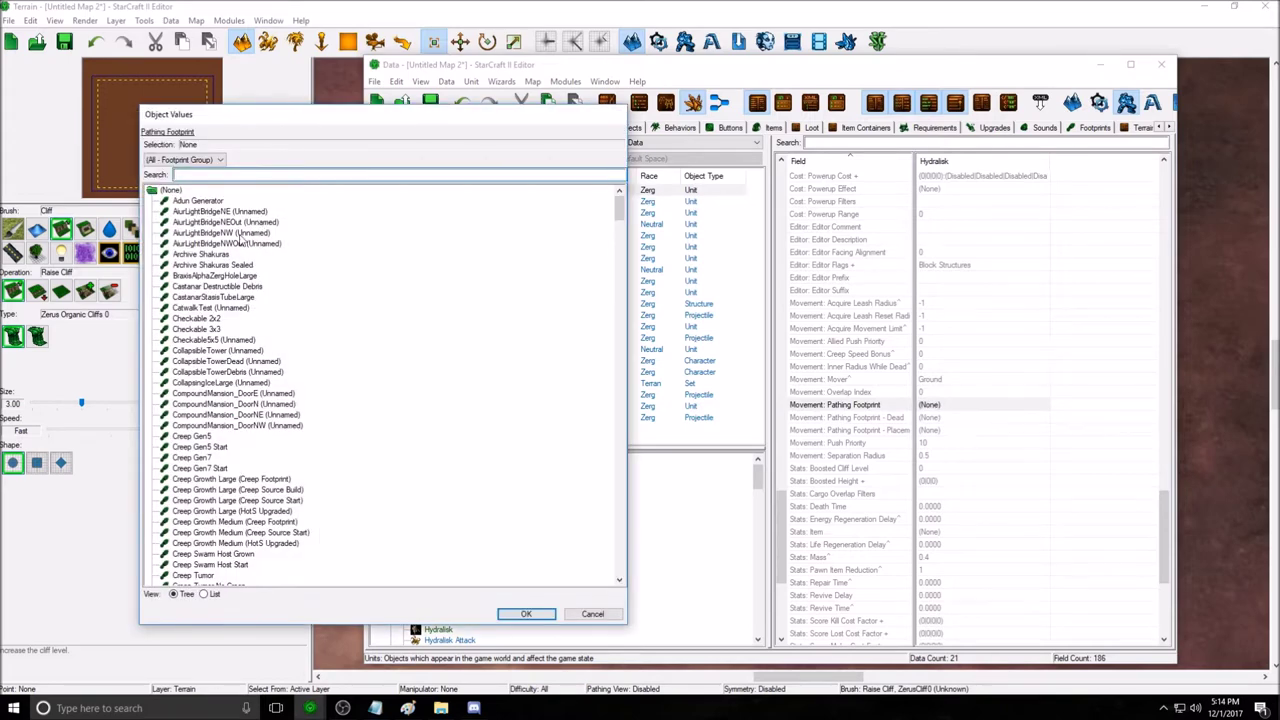
click(213, 213)
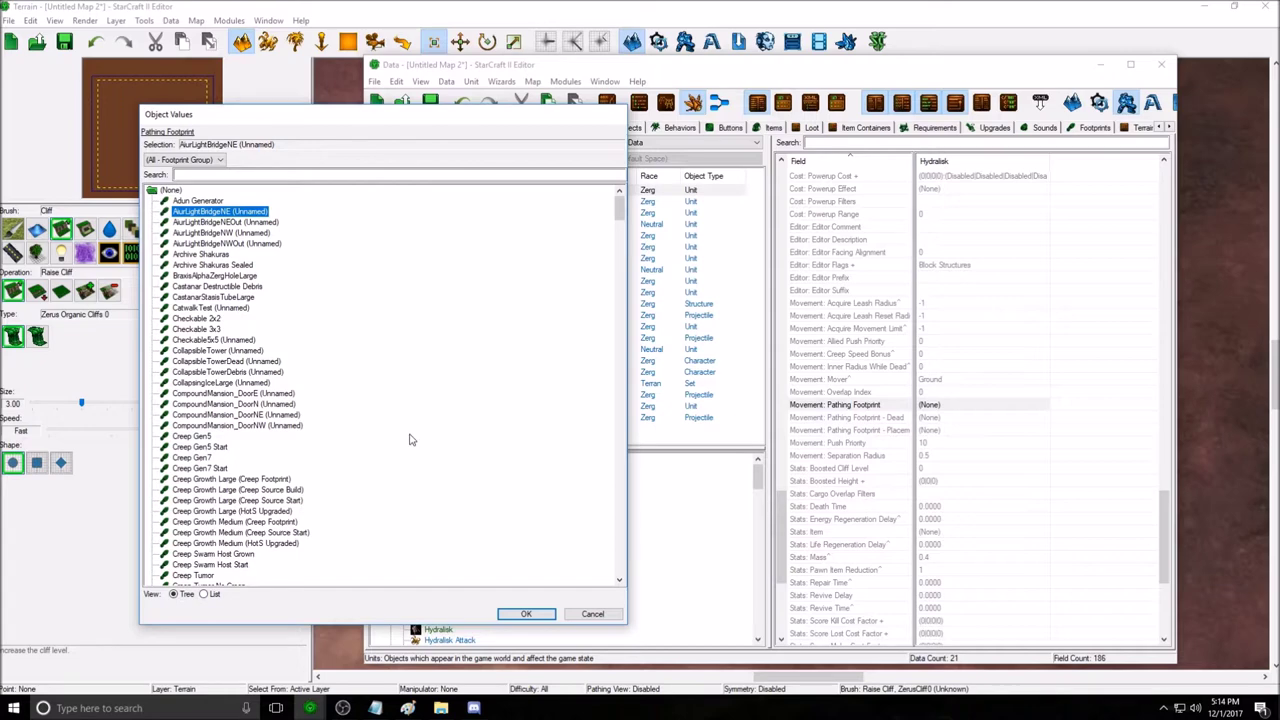
click(211, 332)
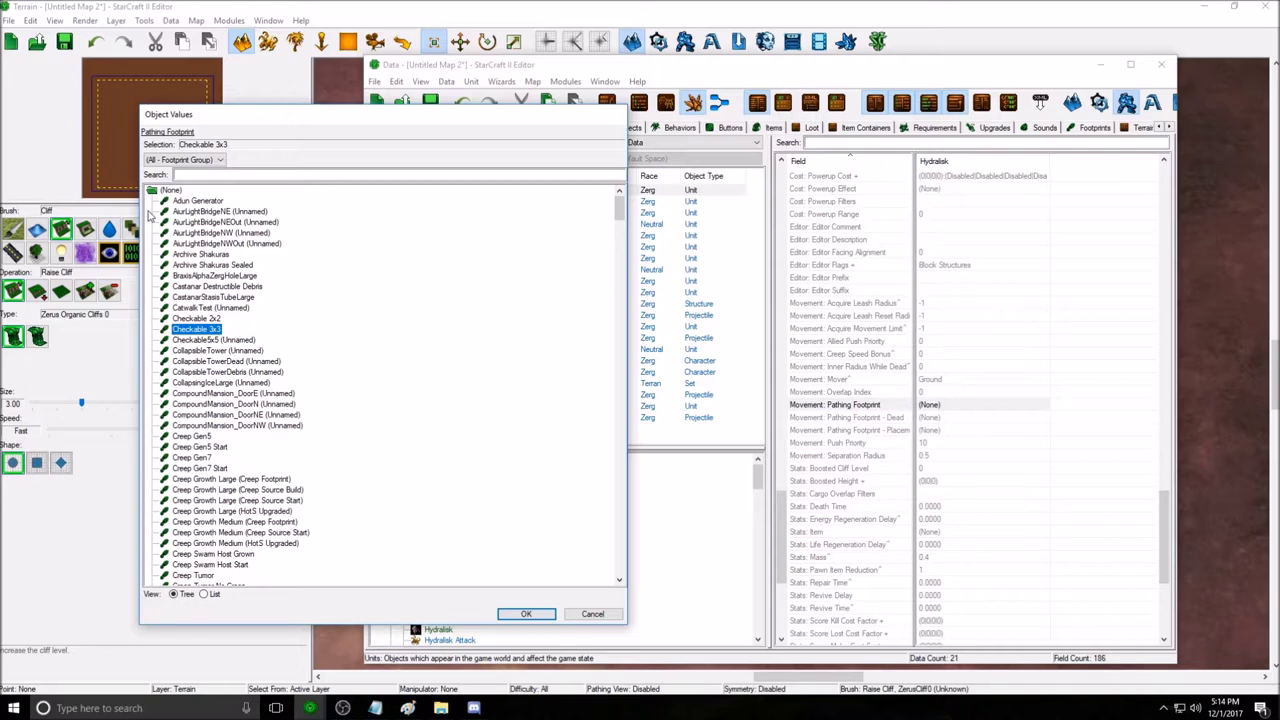
click(527, 615)
click(202, 320)
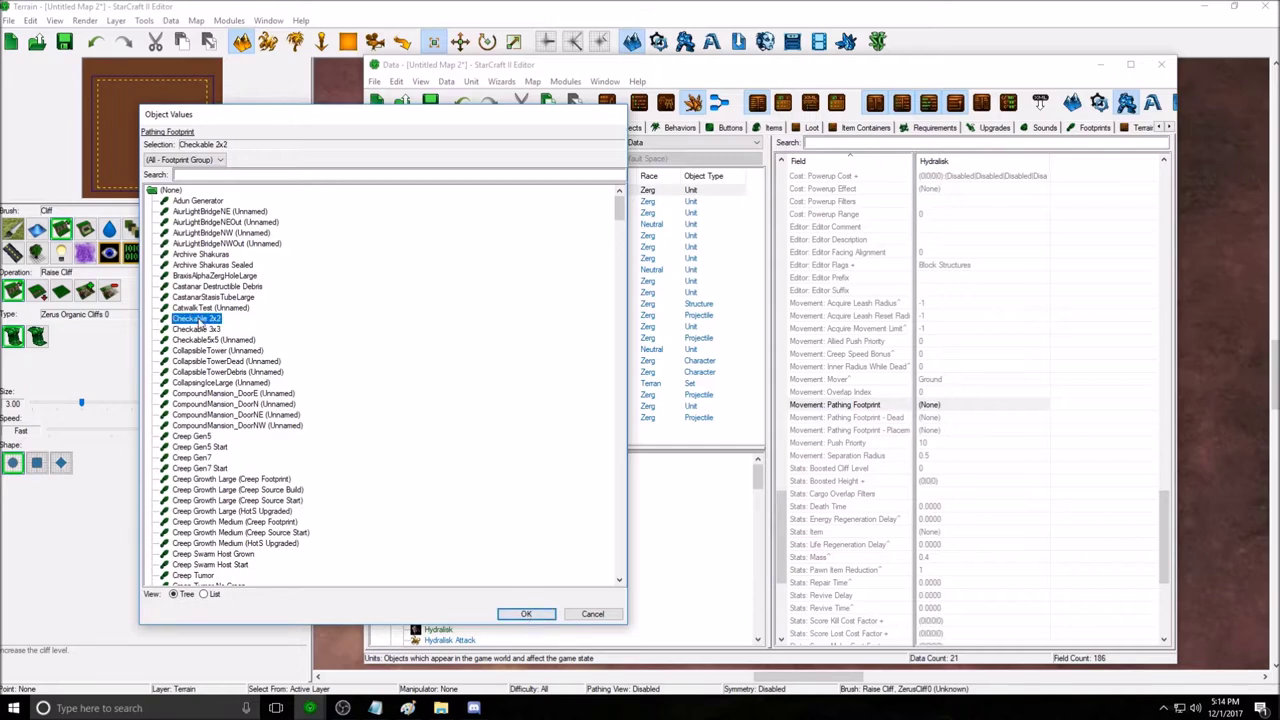
click(250, 174)
text(3x3)
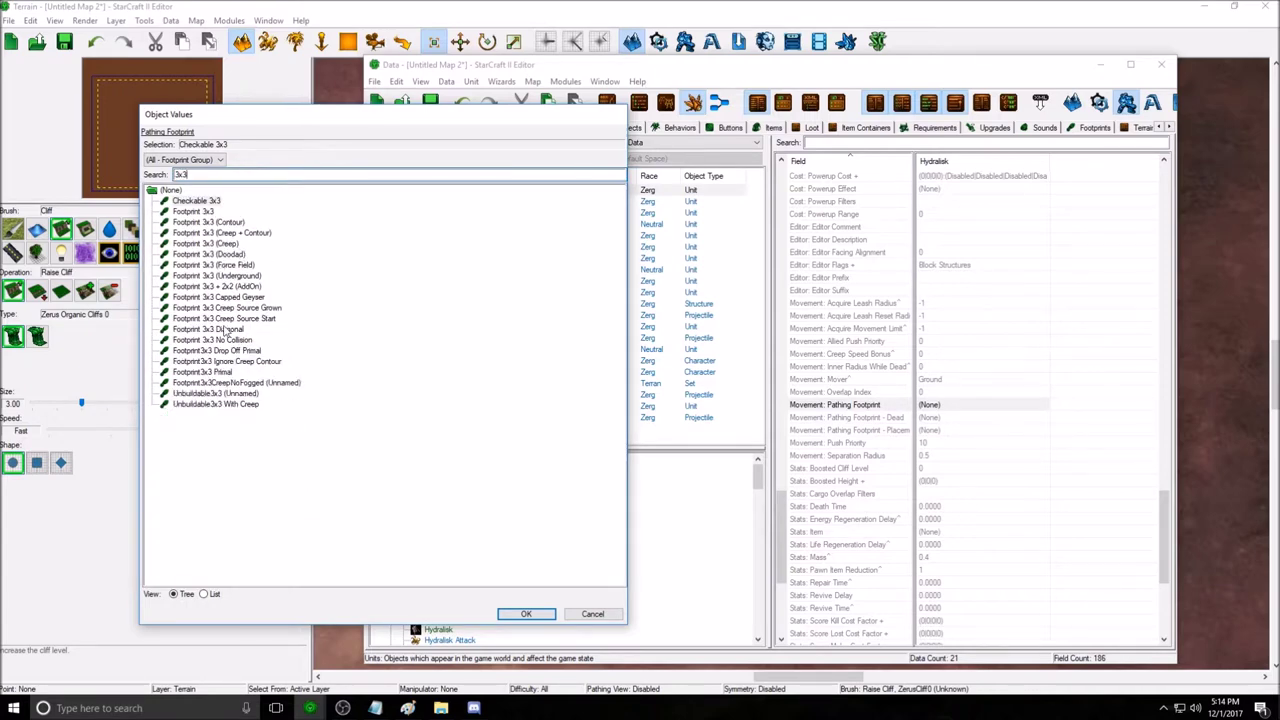
click(209, 222)
click(525, 613)
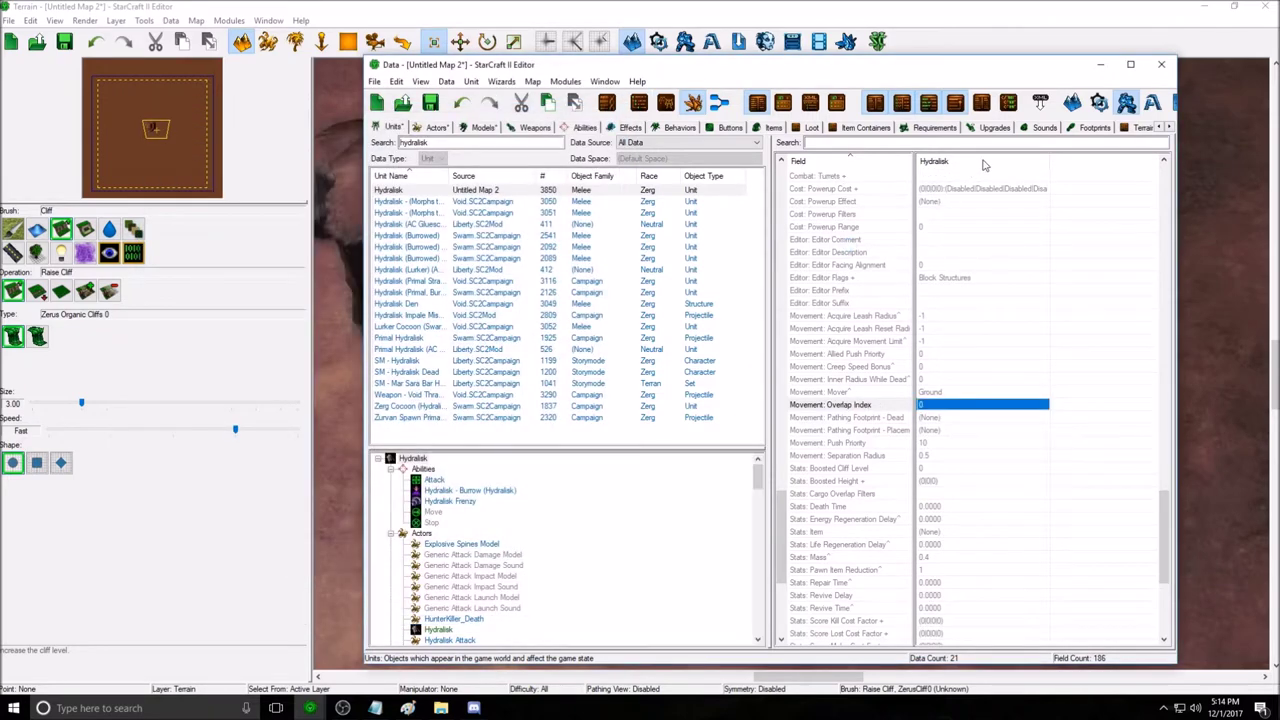
Drag the Data editor down off the terrain to view the Hydralisks by the cliff.
drag(1058, 69, 874, 520)
middle_drag(800, 380, 680, 323)
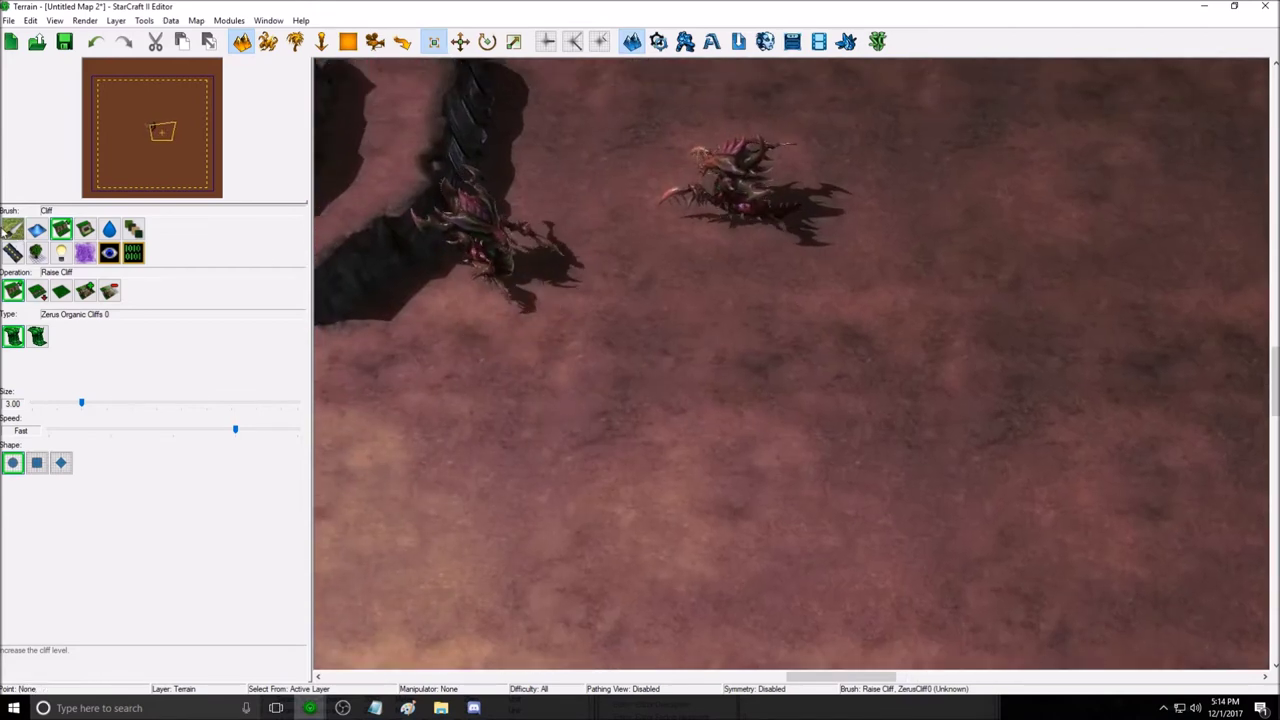
scroll(690, 340, down, 1)
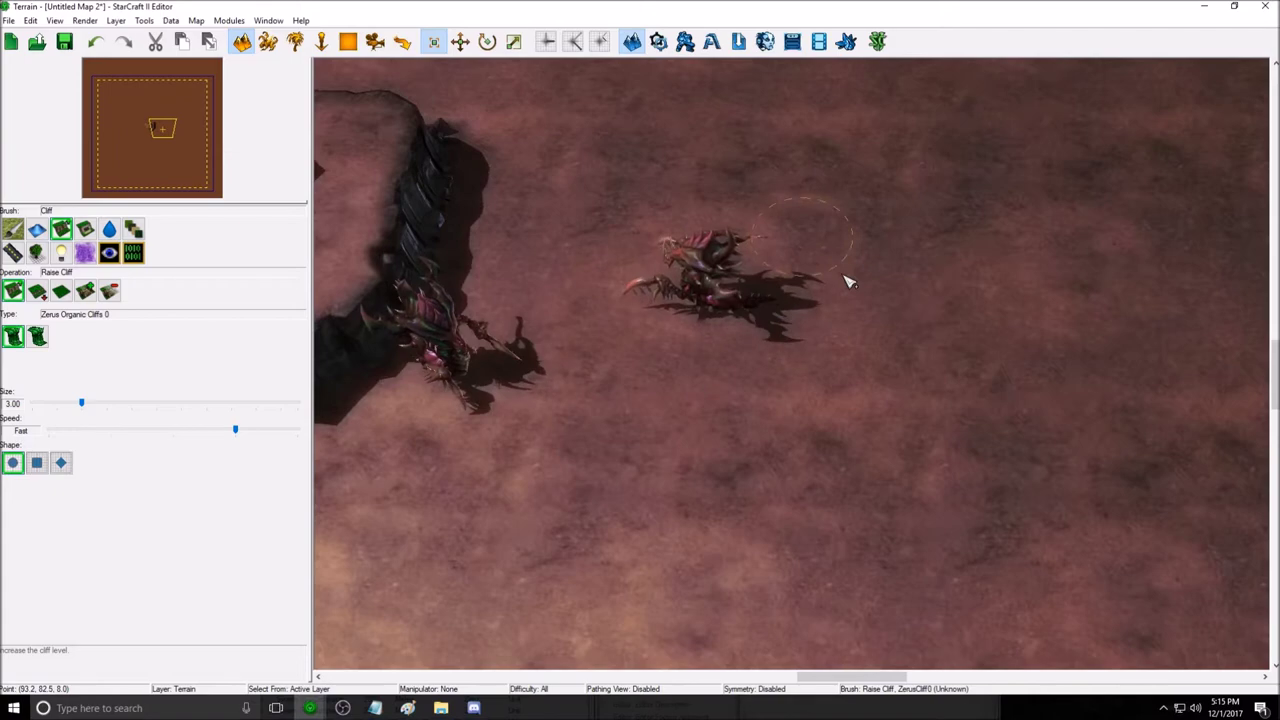
mouse_move(309, 708)
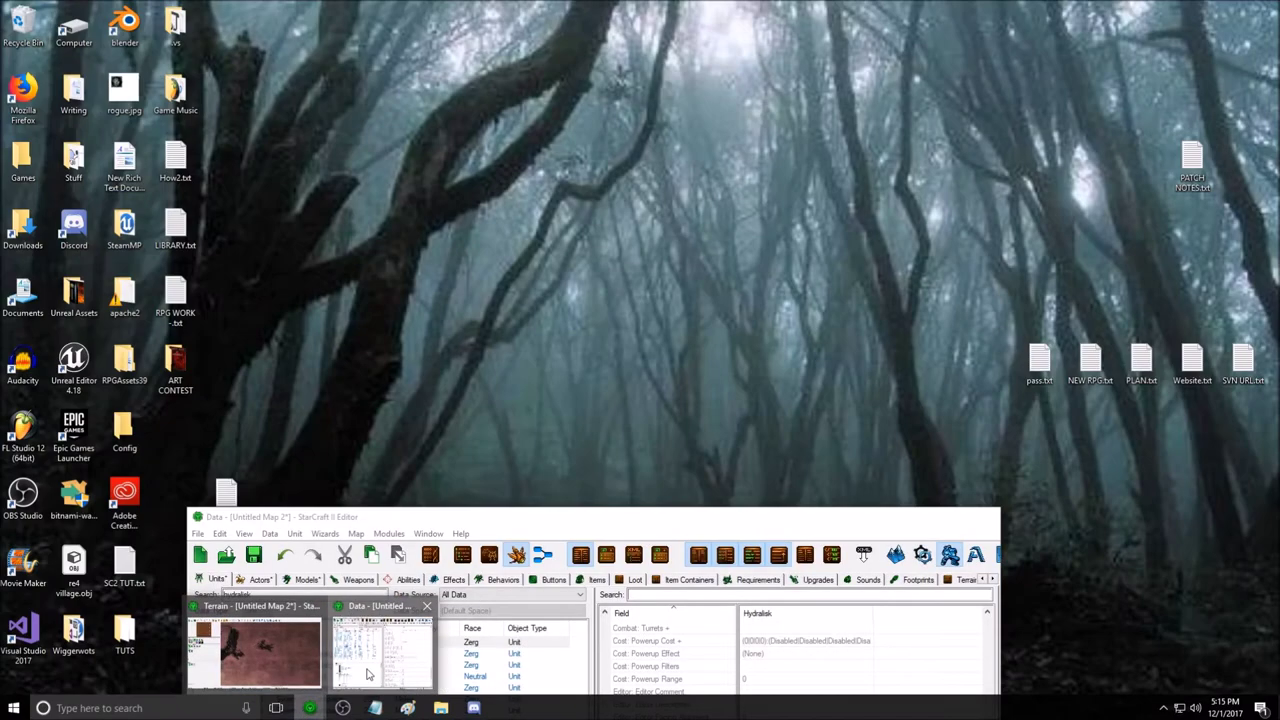
click(367, 675)
drag(682, 525, 707, 75)
scroll(785, 250, up, 6)
scroll(797, 279, down, 3)
scroll(797, 279, down, 6)
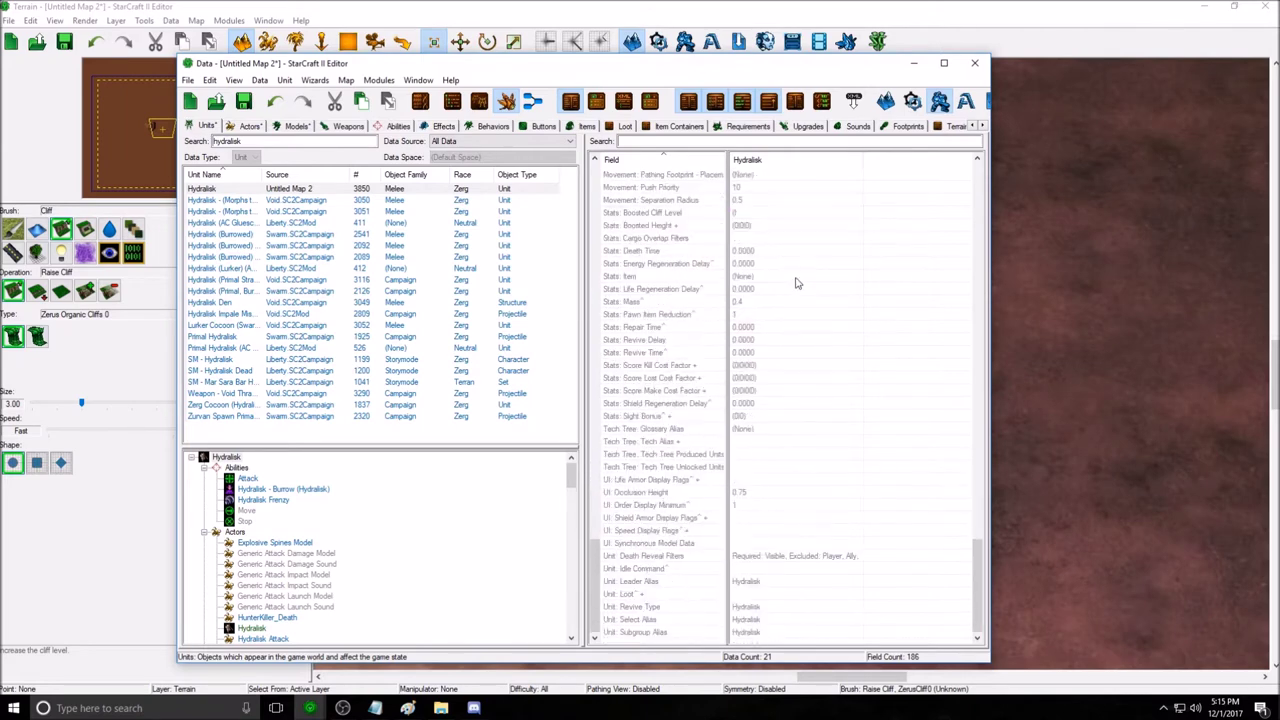
scroll(797, 280, up, 3)
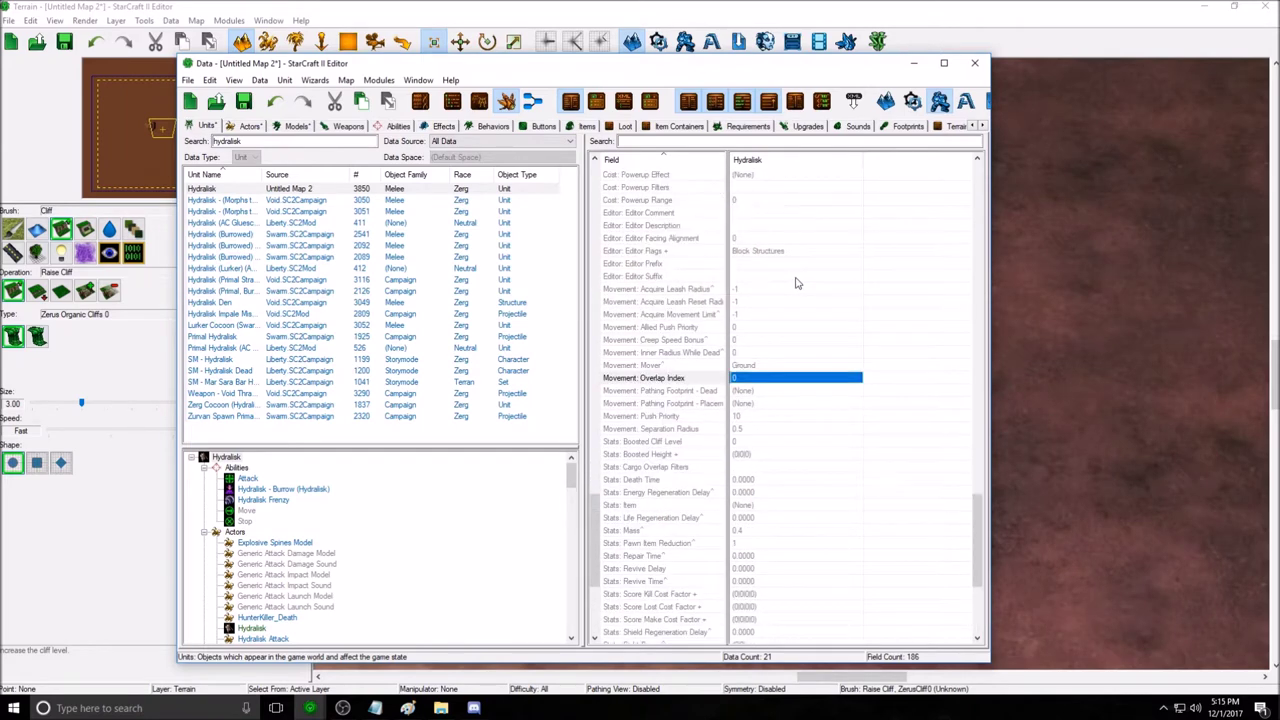
click(748, 392)
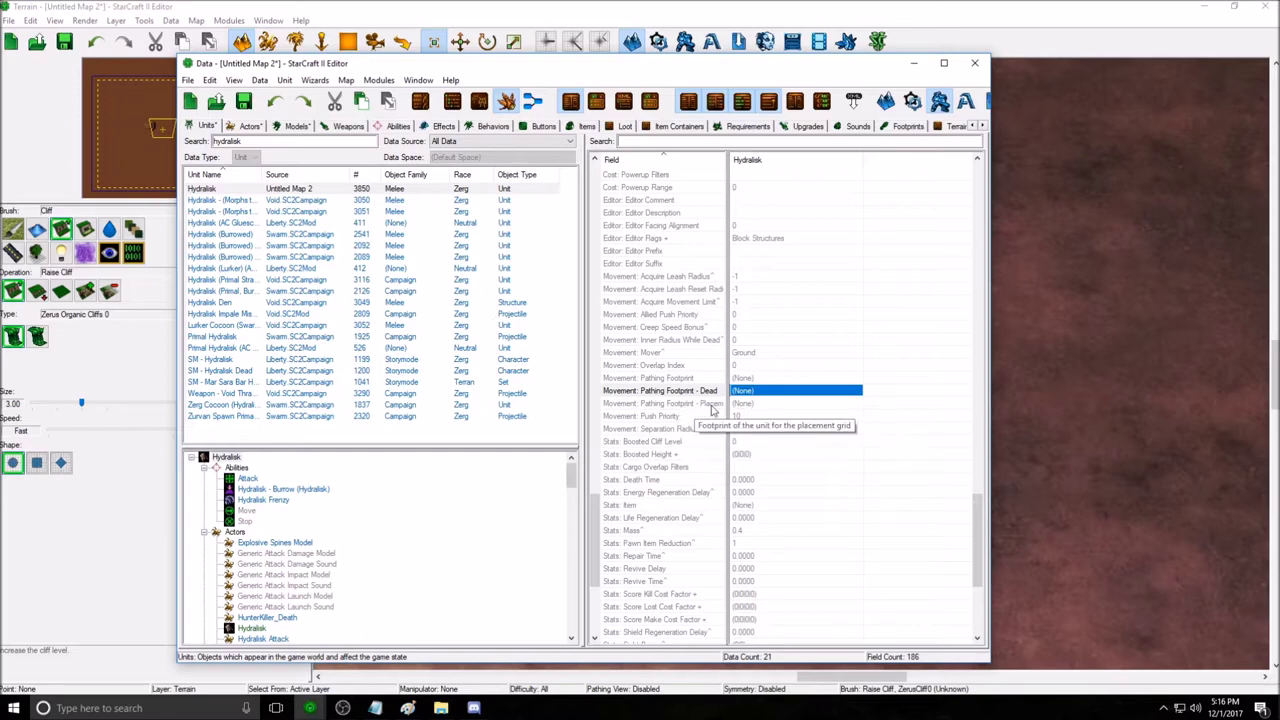
click(712, 405)
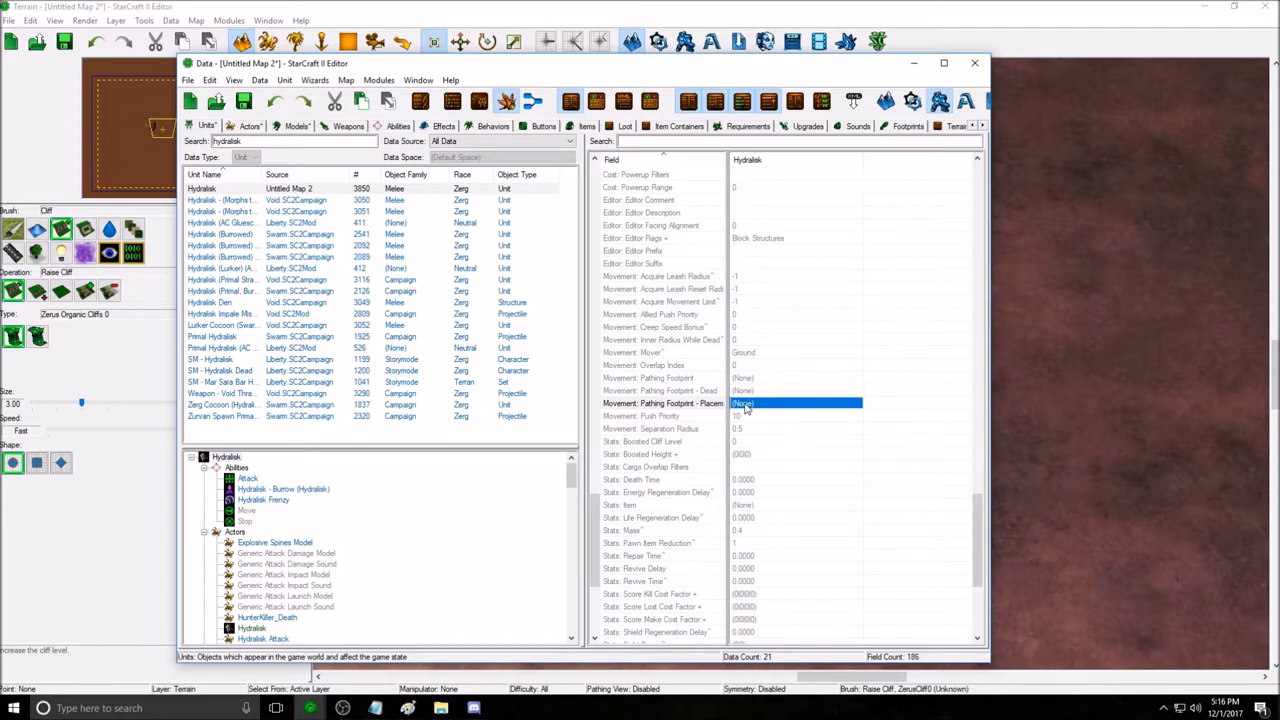
click(913, 63)
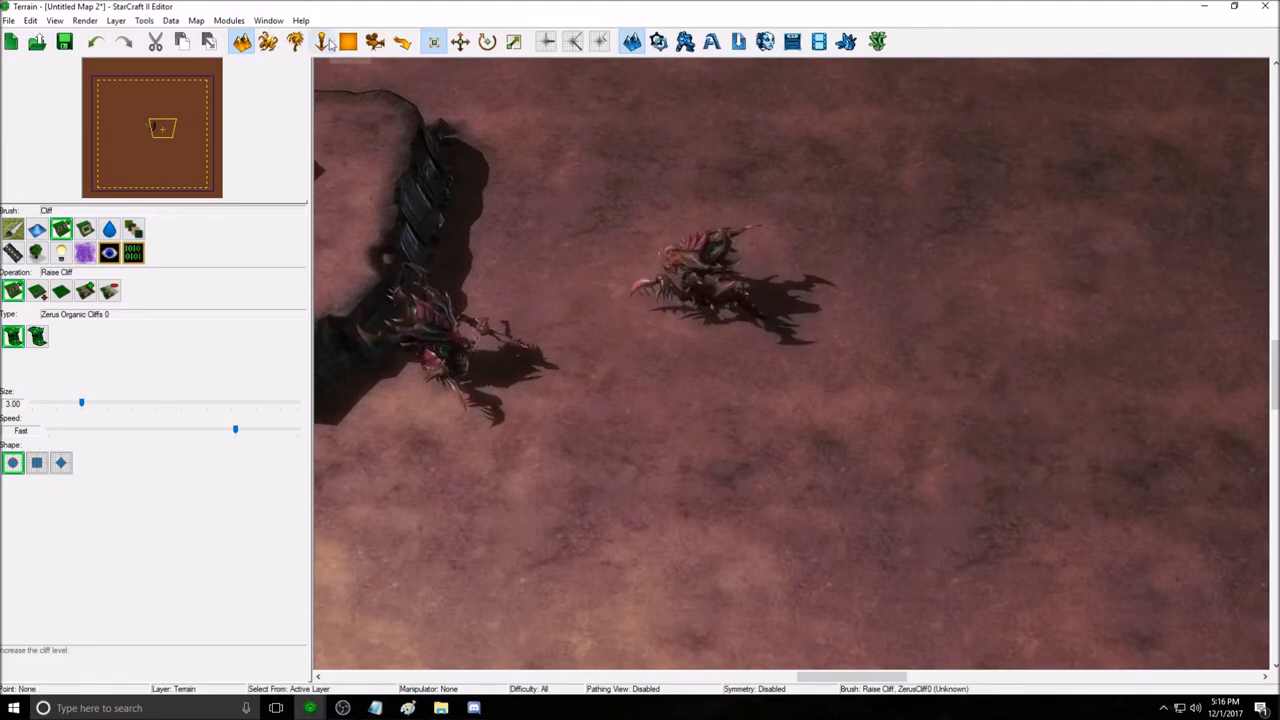
Show the terrain grid and restore the Hydralisk's Data editor over the terrain.
key(g)
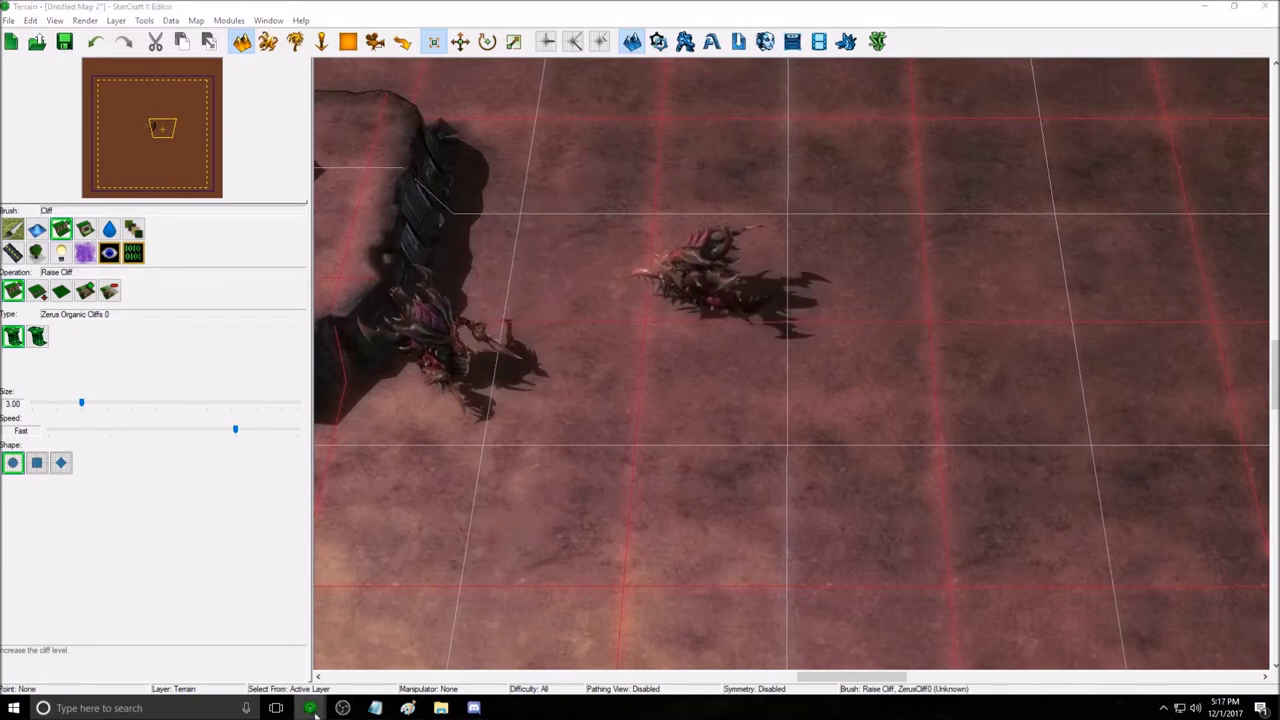
mouse_move(310, 708)
click(385, 665)
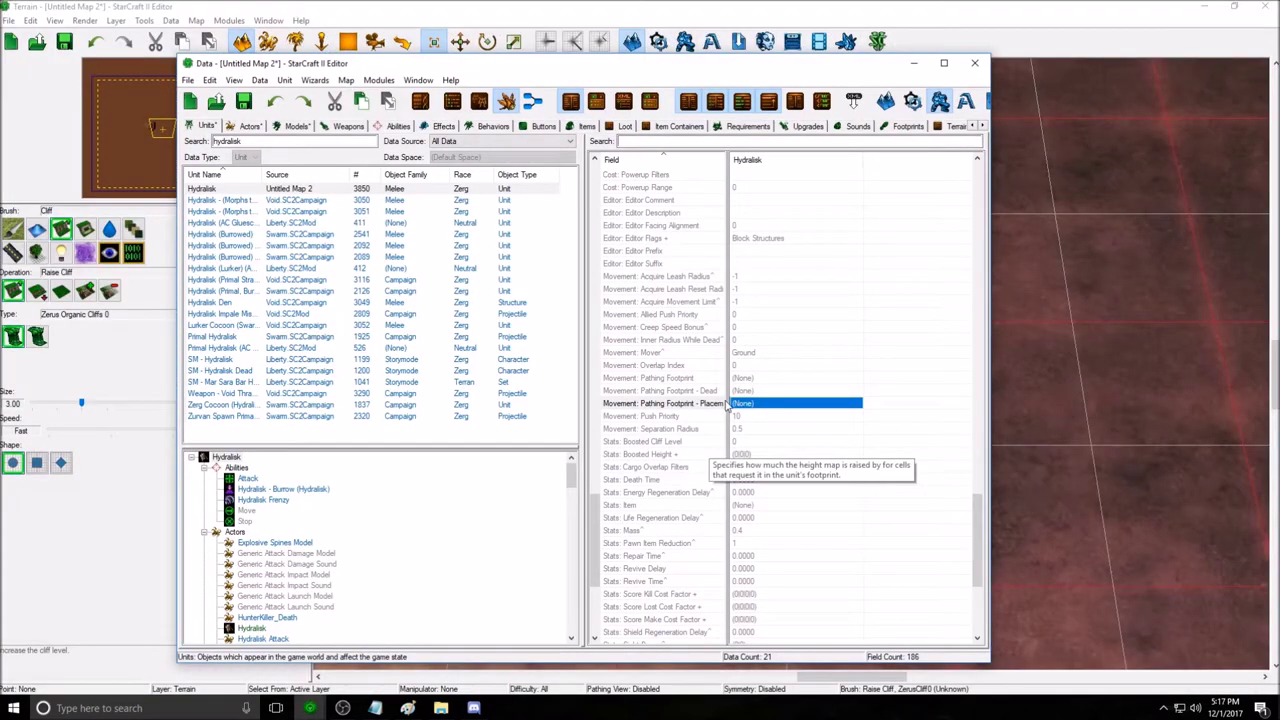
drag(873, 65, 803, 68)
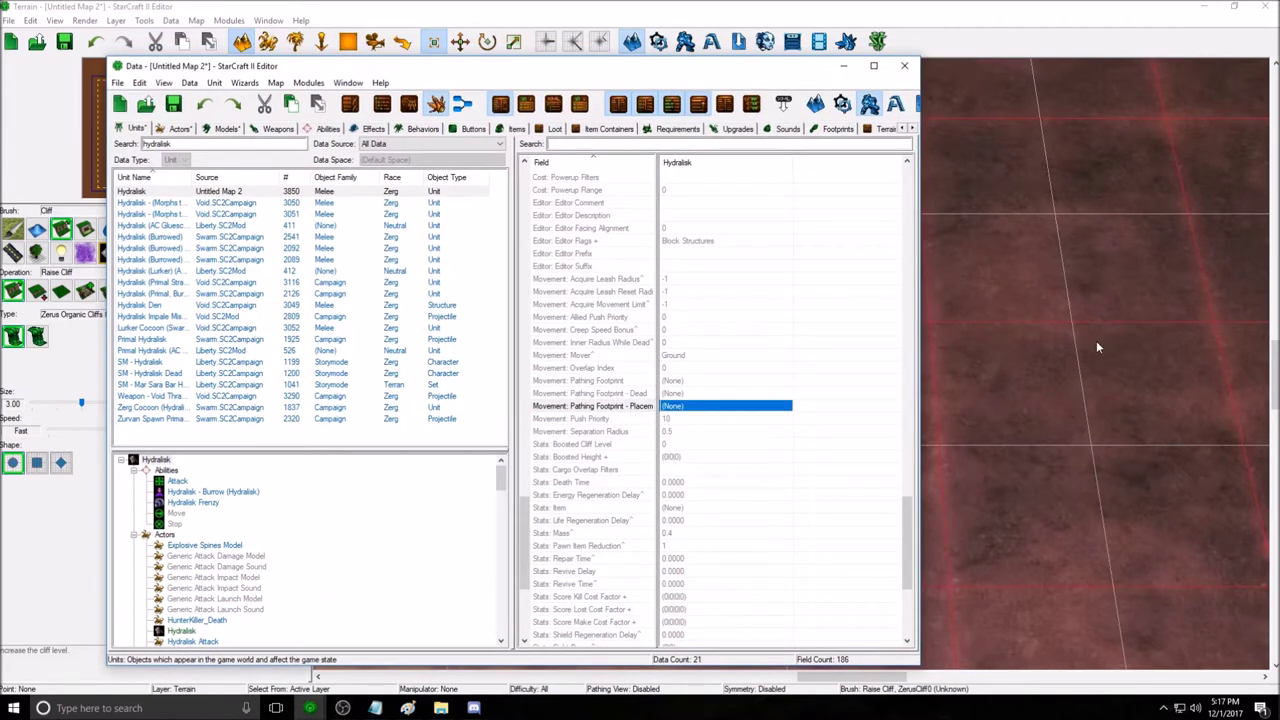
click(841, 65)
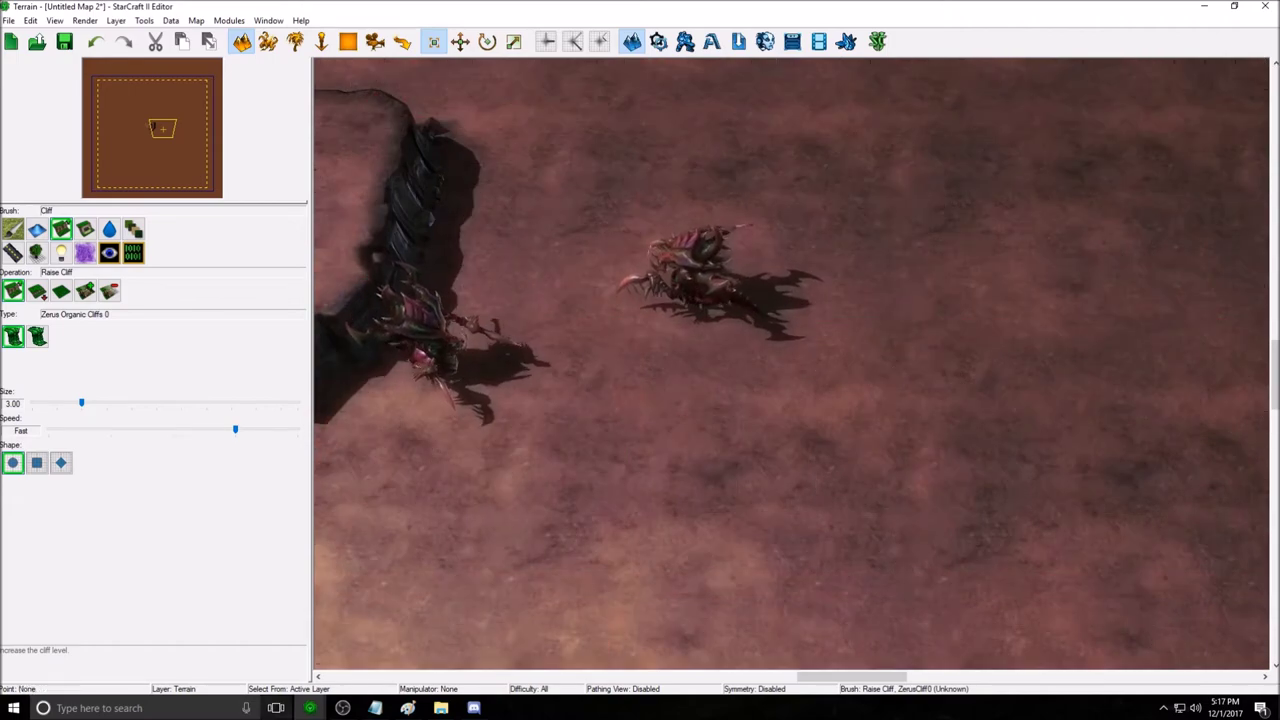
mouse_move(309, 708)
click(373, 678)
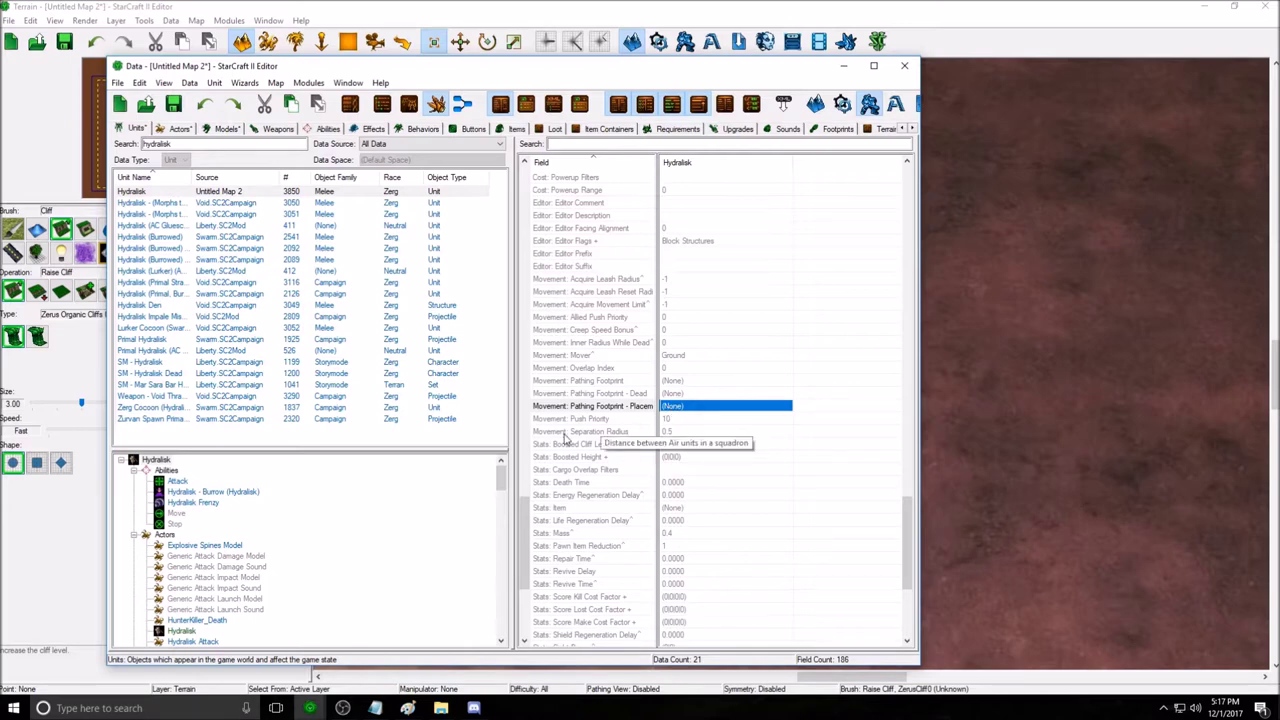
Check Push Priority at 10, then filter the Hydralisk's fields by 'push'.
click(690, 421)
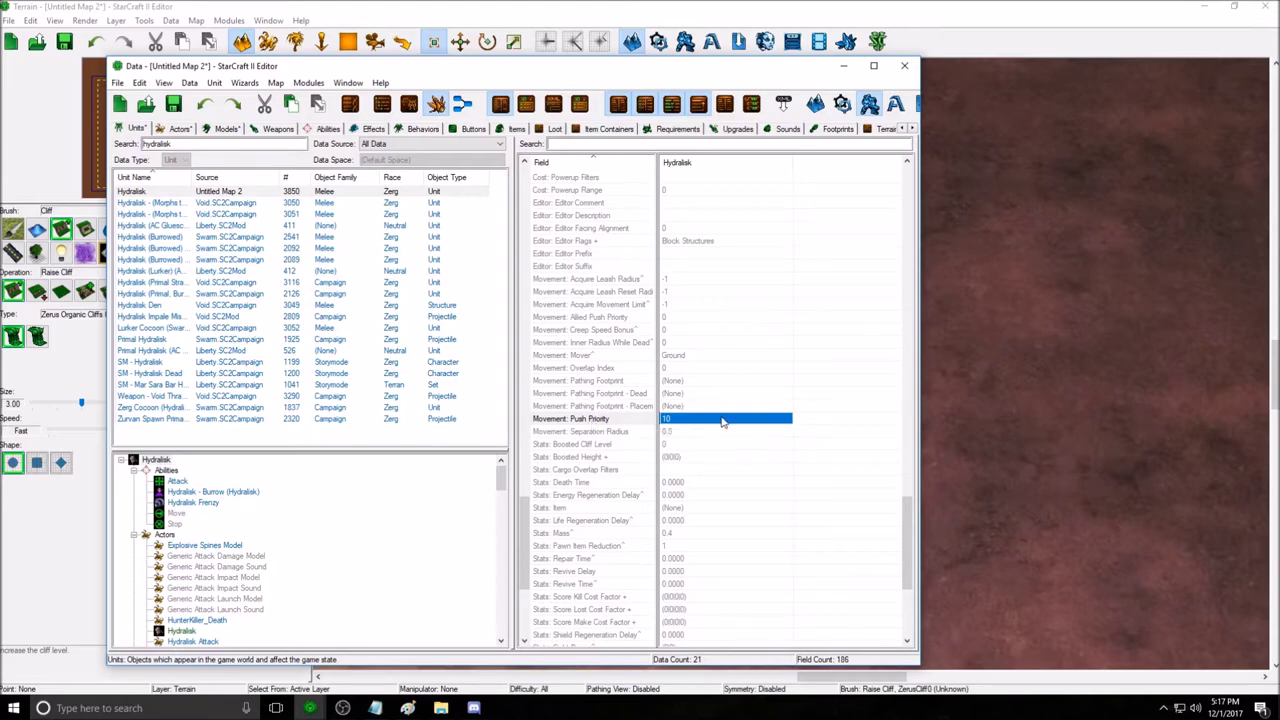
click(598, 145)
text(push)
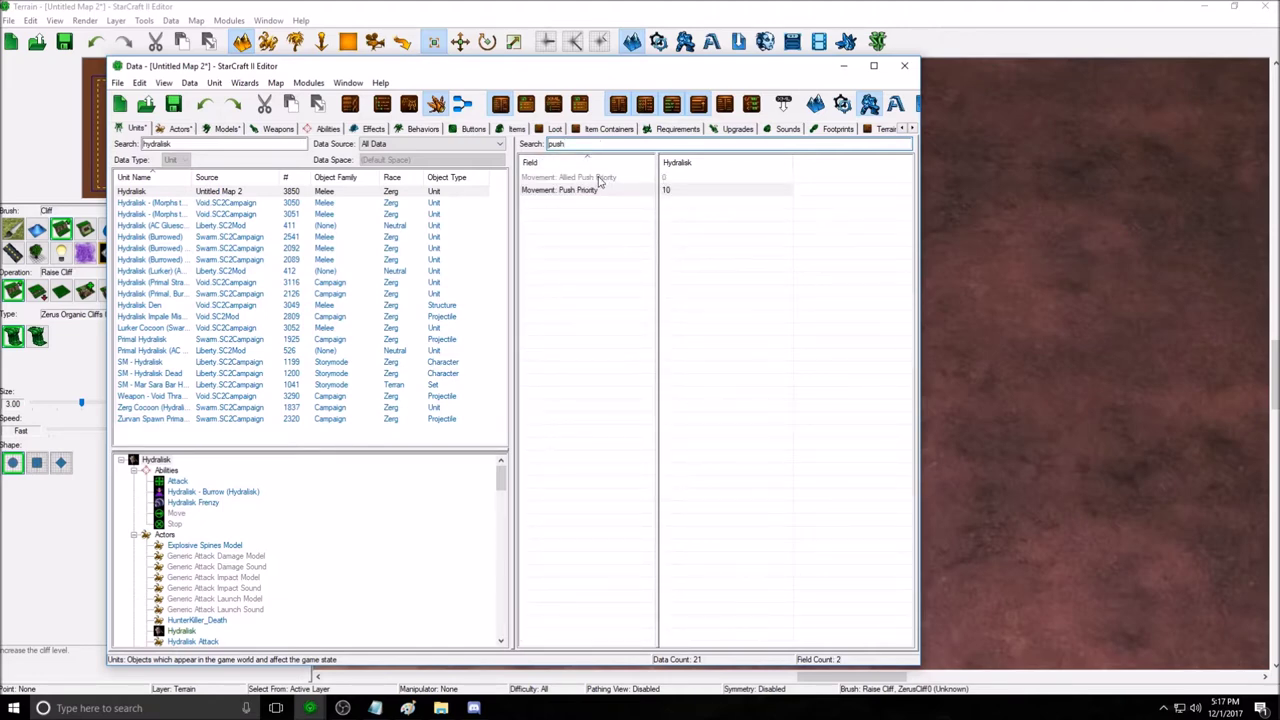
Clear the field search filter and scroll the full Hydralisk field list.
drag(583, 145, 543, 148)
text(prio)
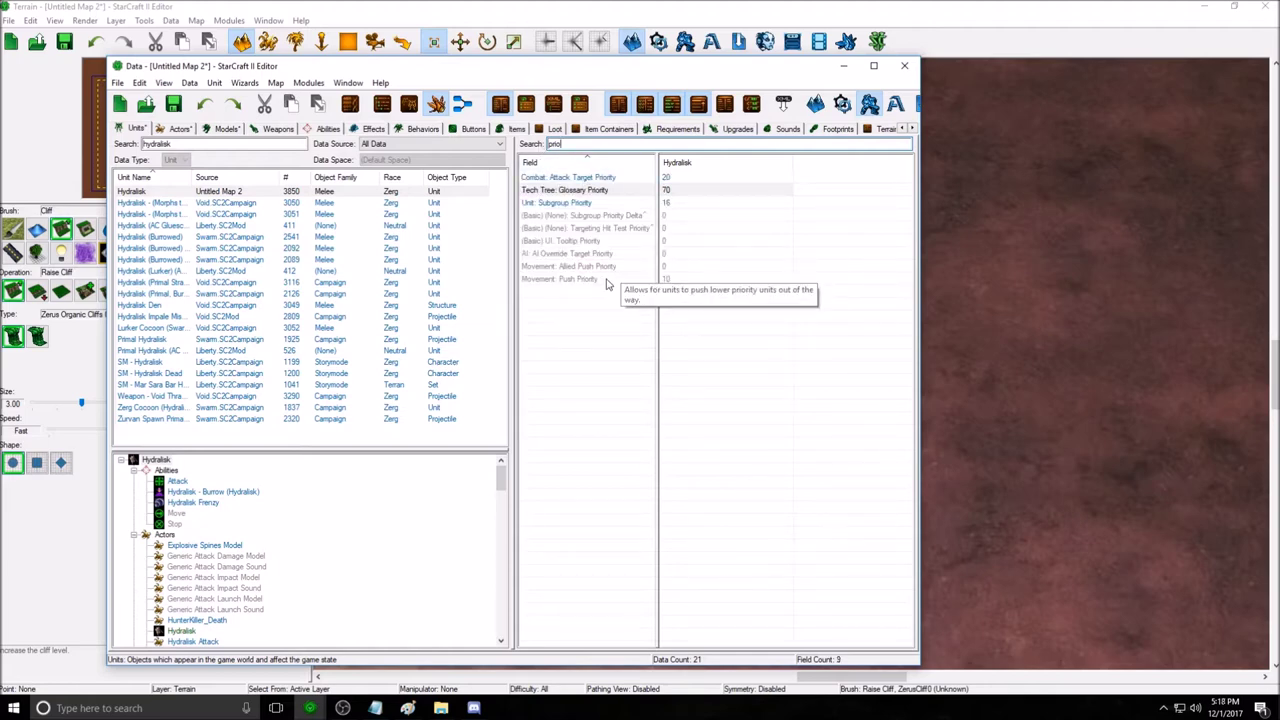
key(BackSpace)
key(BackSpace)
key(BackSpace)
key(BackSpace)
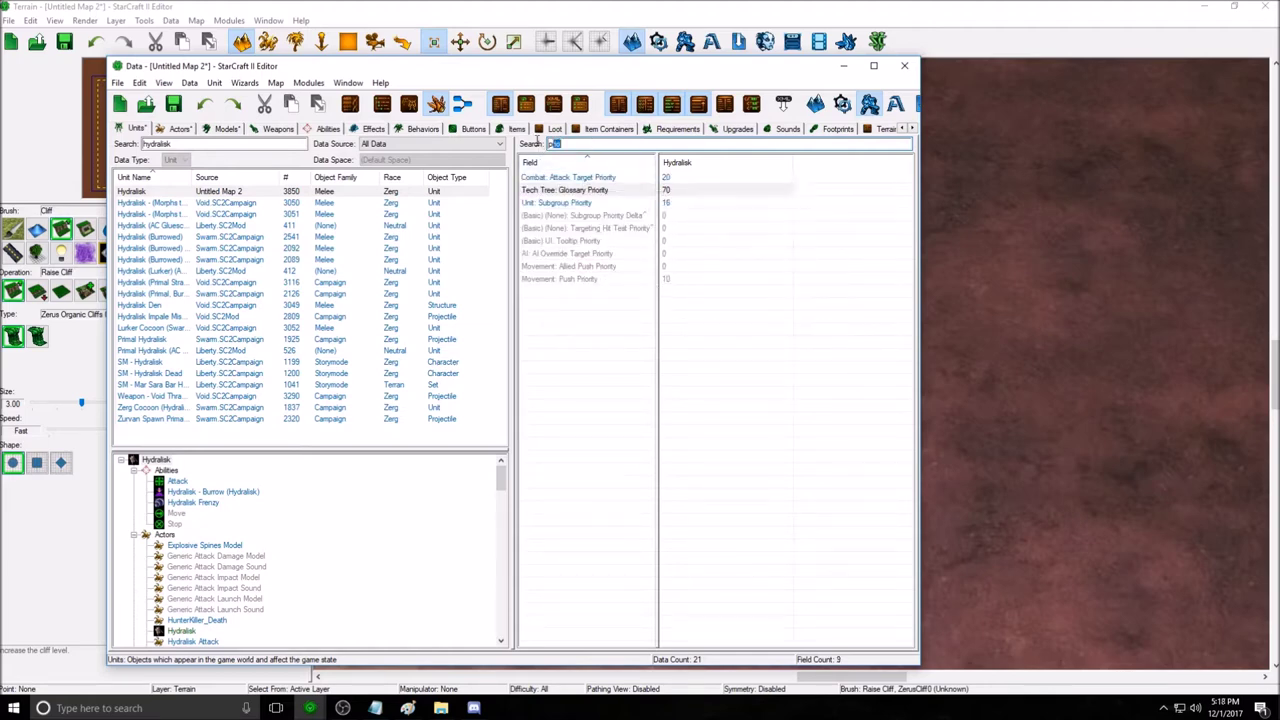
drag(907, 245, 894, 548)
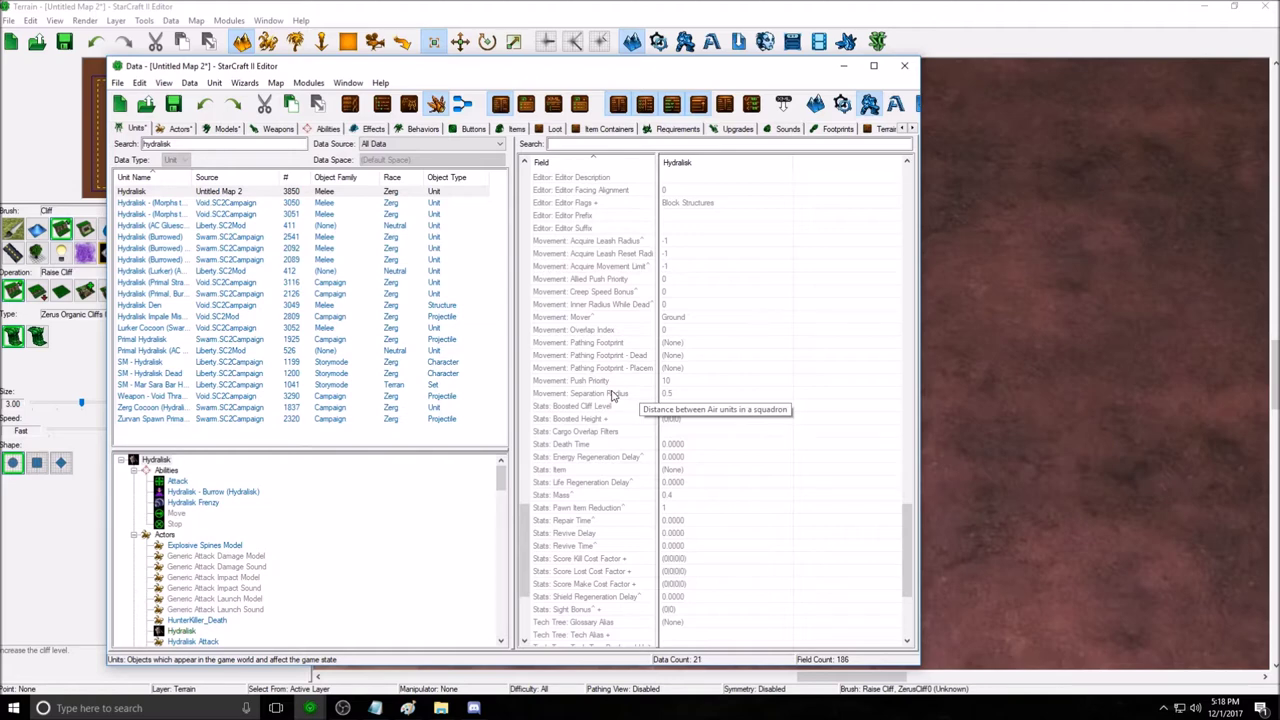
Inspect the Energy and Life Regeneration Delay values and their descriptions.
scroll(615, 408, down, 3)
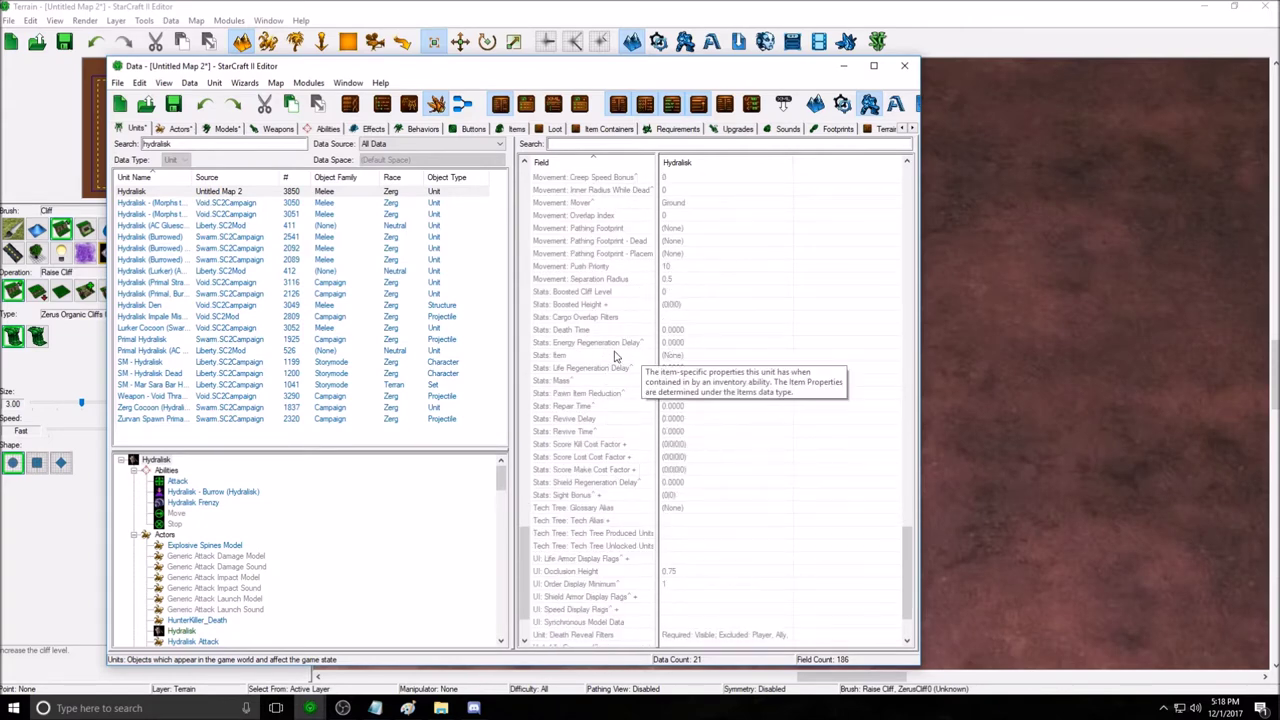
click(605, 343)
click(624, 369)
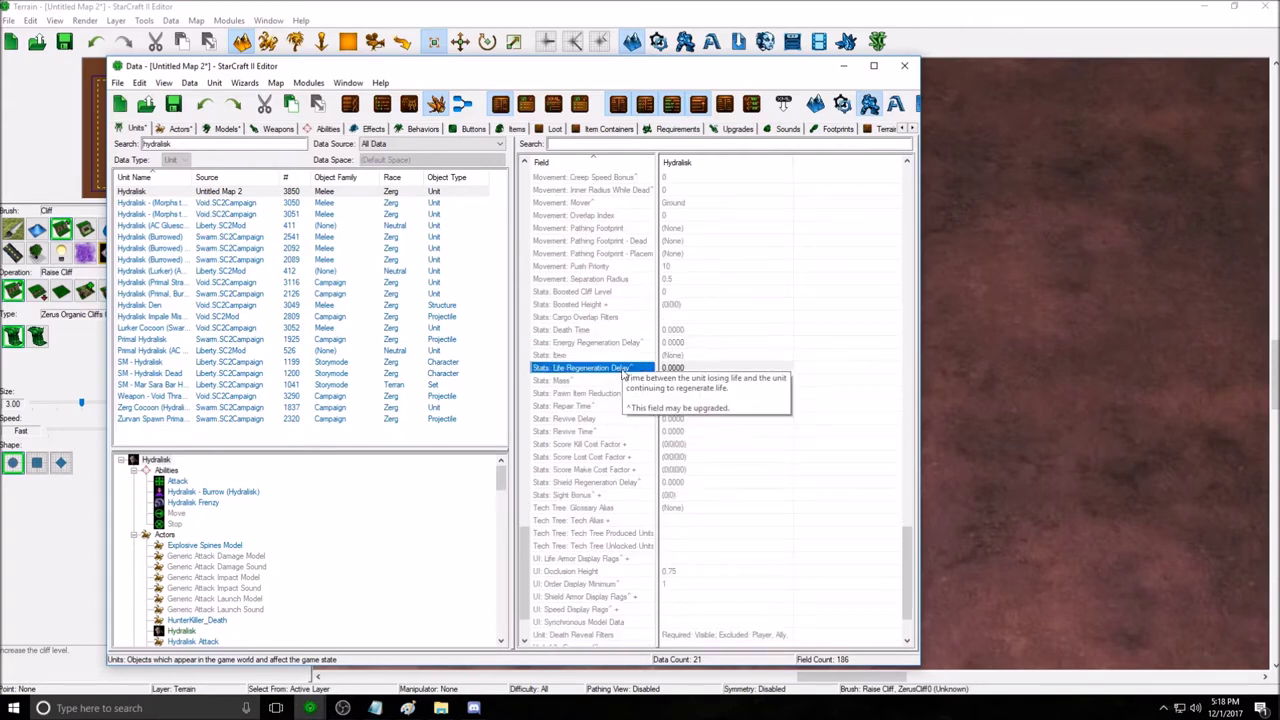
click(626, 343)
click(624, 368)
click(637, 343)
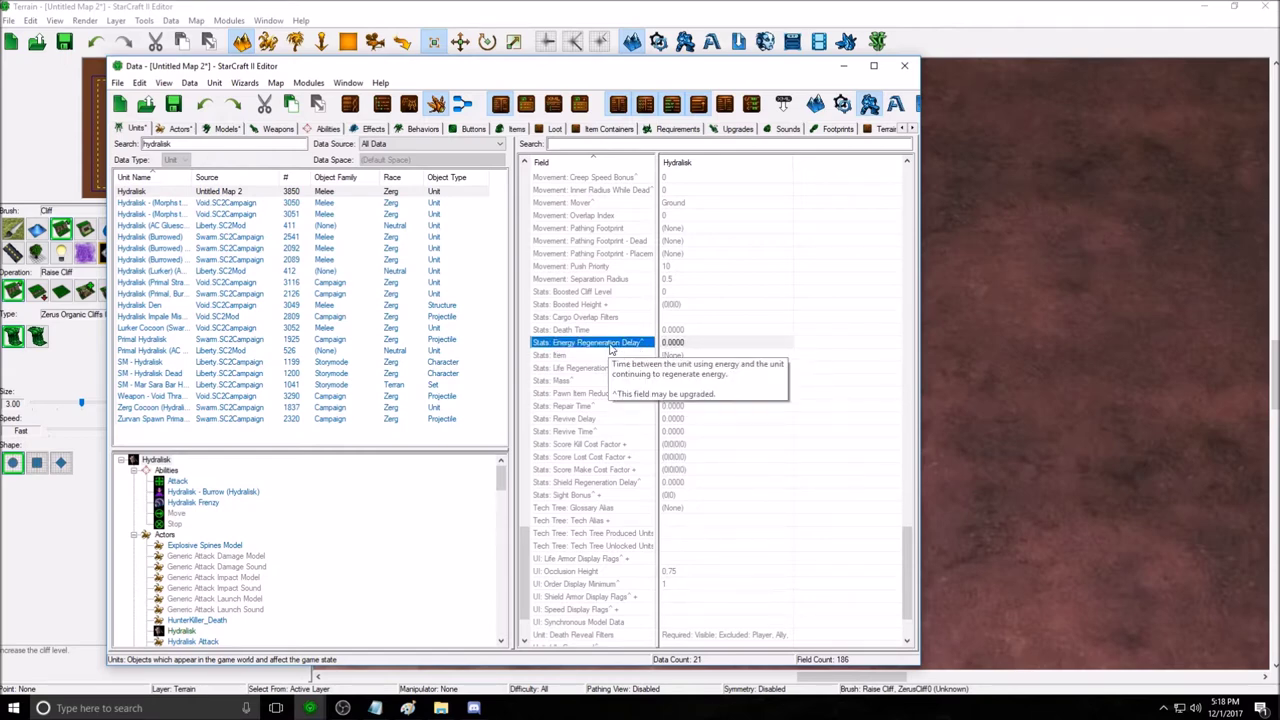
click(728, 344)
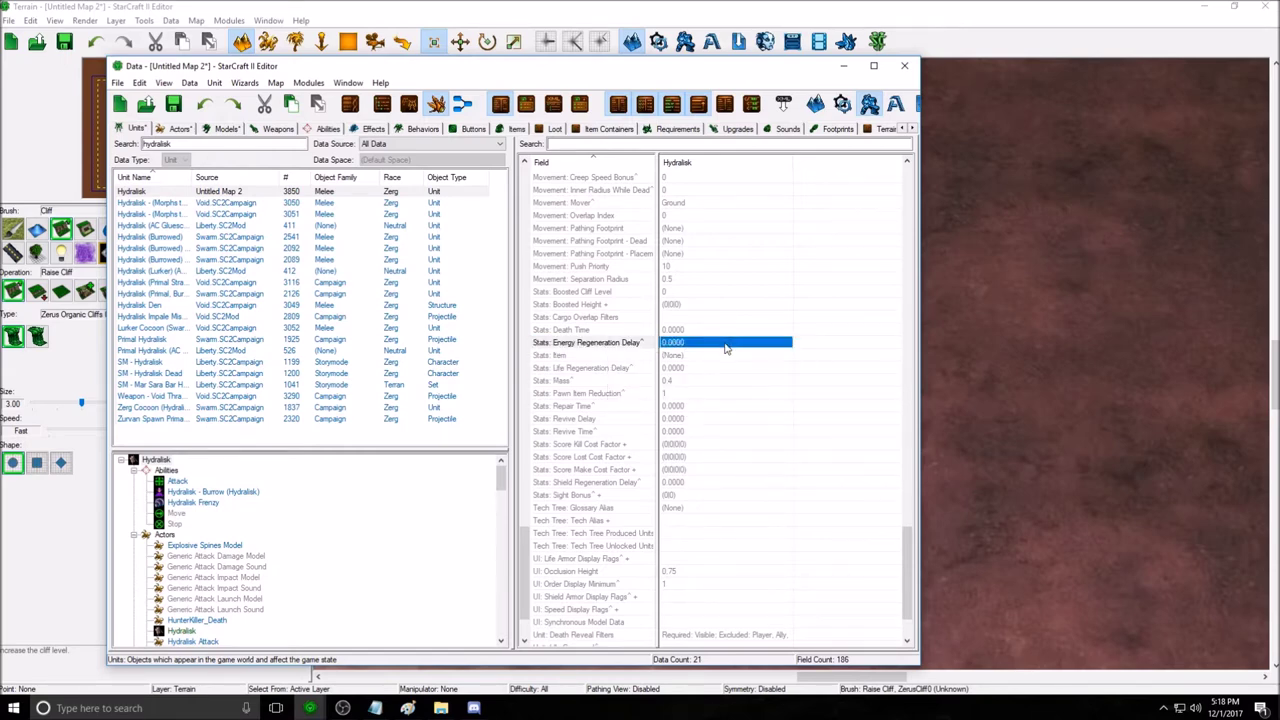
click(635, 344)
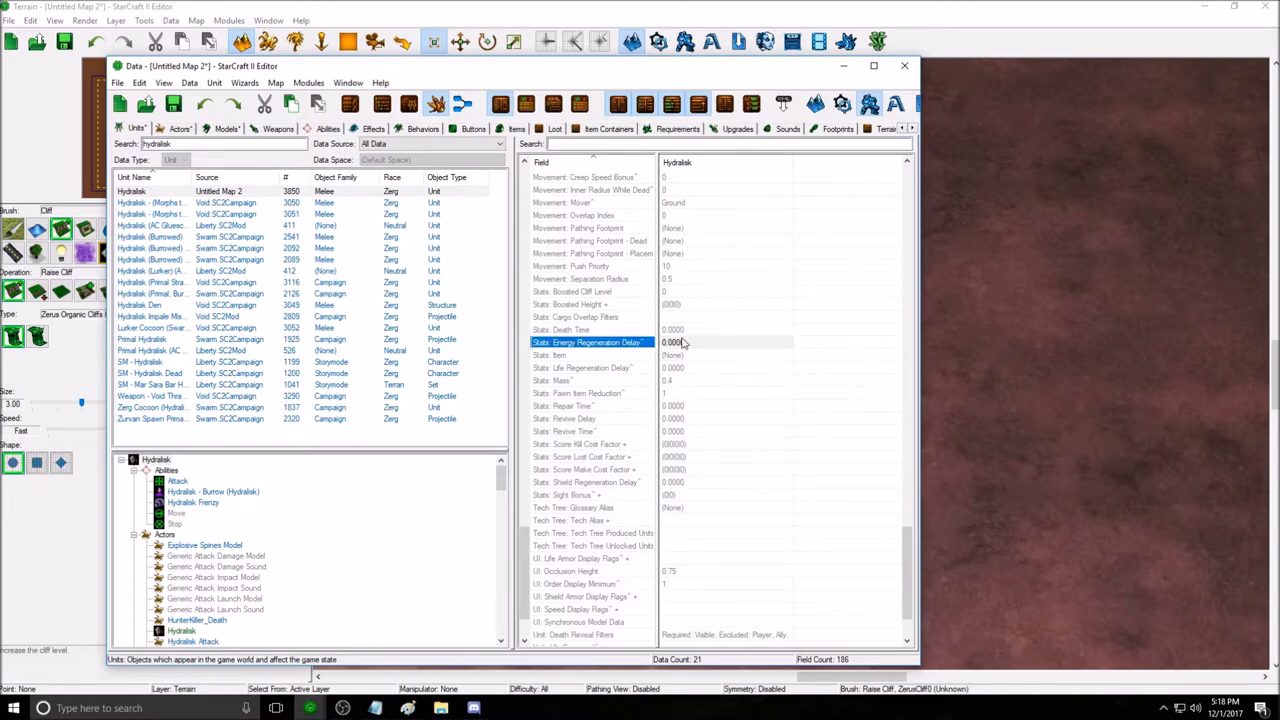
click(624, 369)
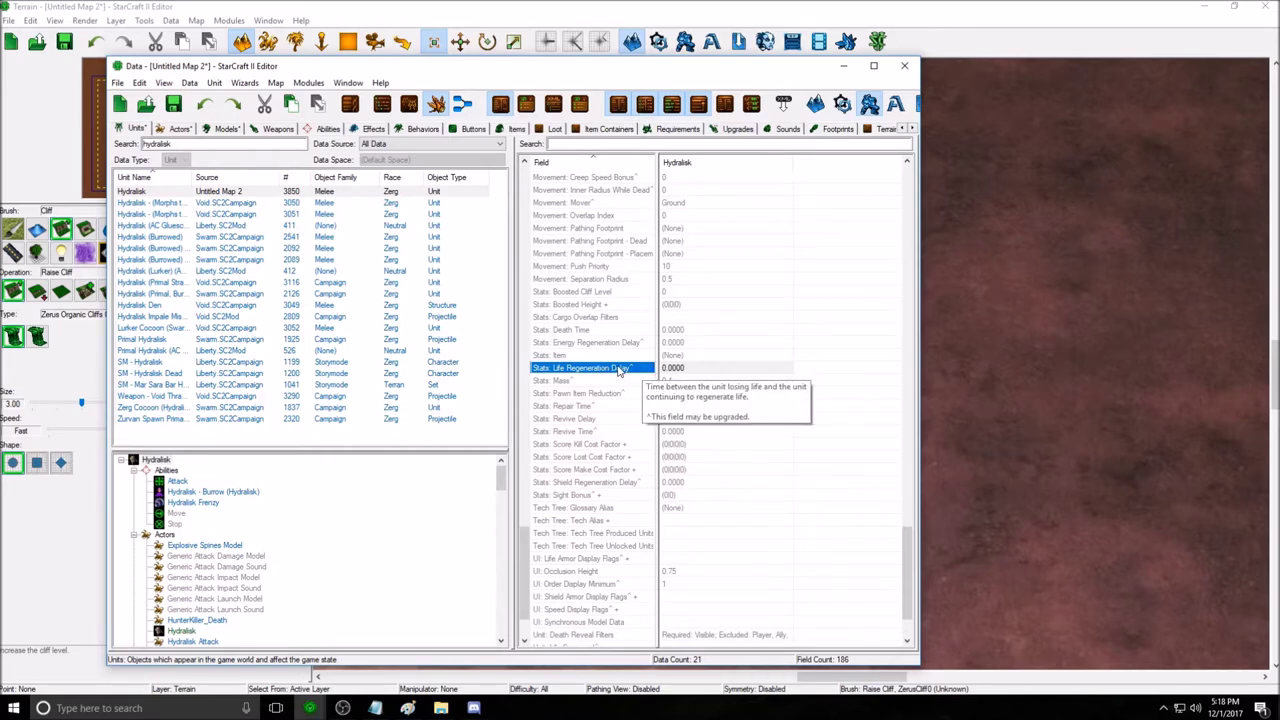
click(670, 369)
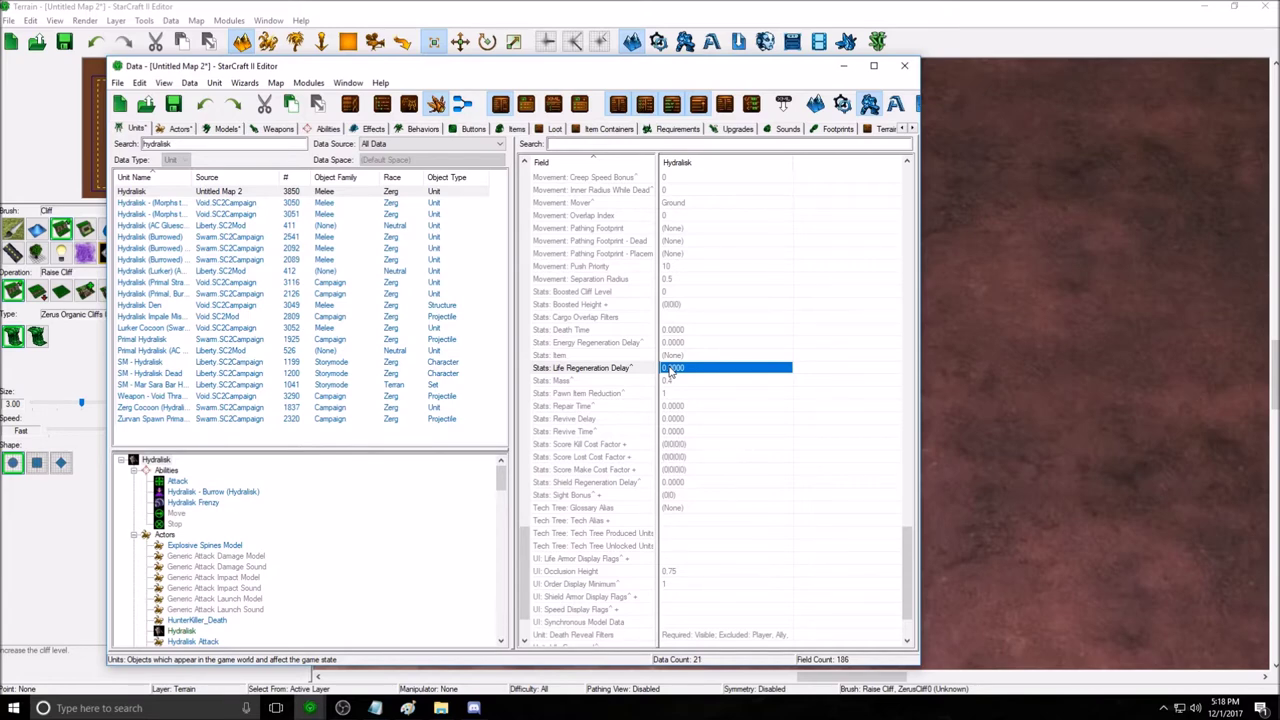
click(675, 343)
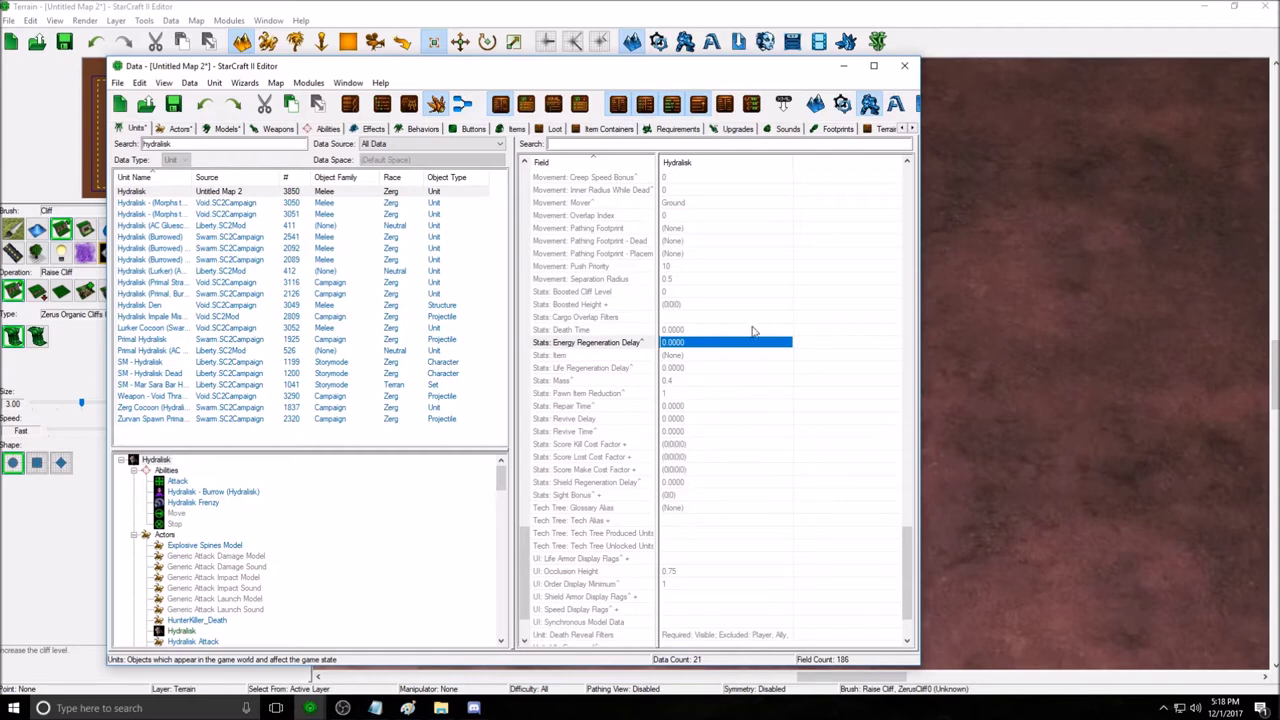
Scroll to the Life Maximum stat of 500, then bring up the Paint unit breakdown drawing.
click(674, 357)
click(673, 382)
drag(673, 388, 686, 444)
scroll(687, 442, down, 2)
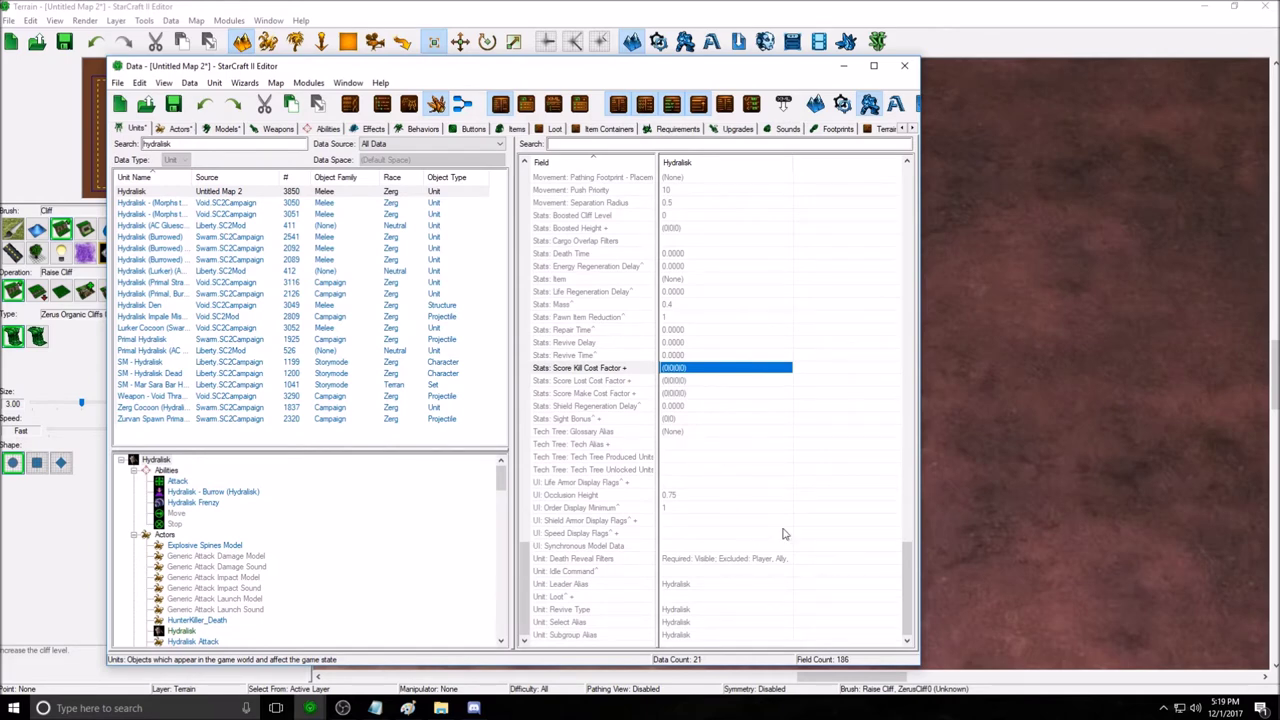
drag(909, 591, 909, 210)
click(723, 214)
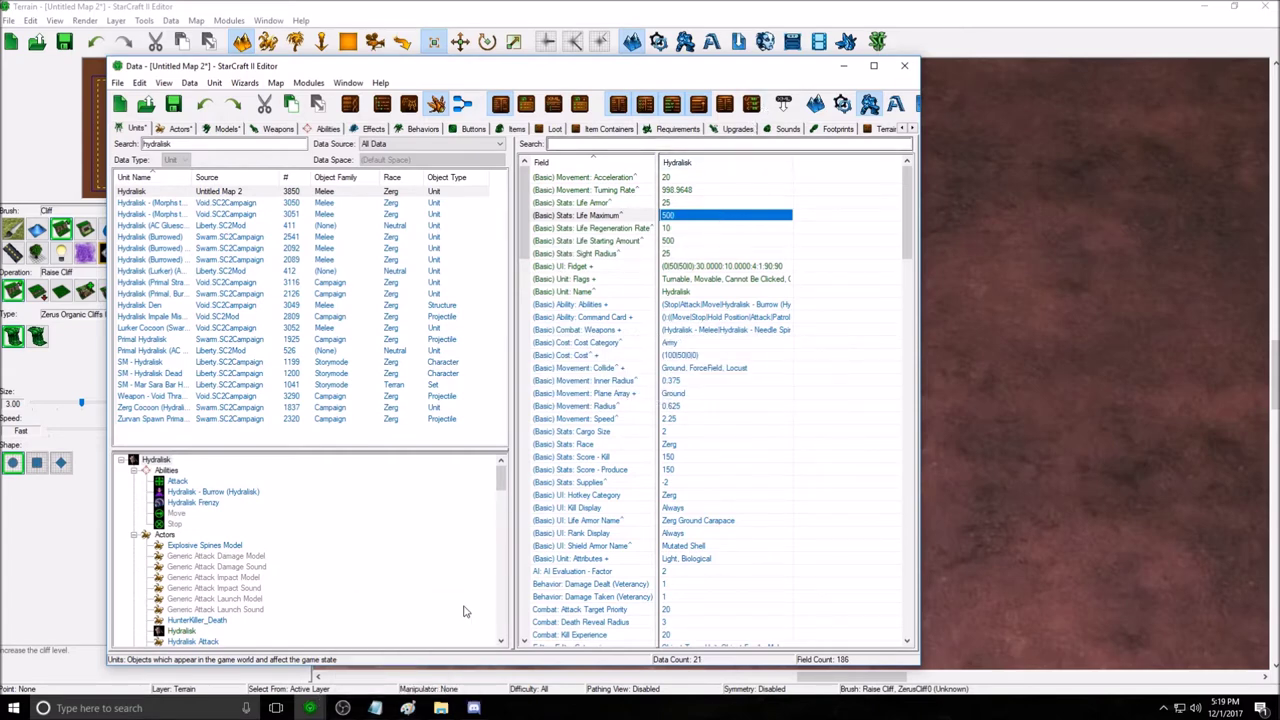
click(375, 708)
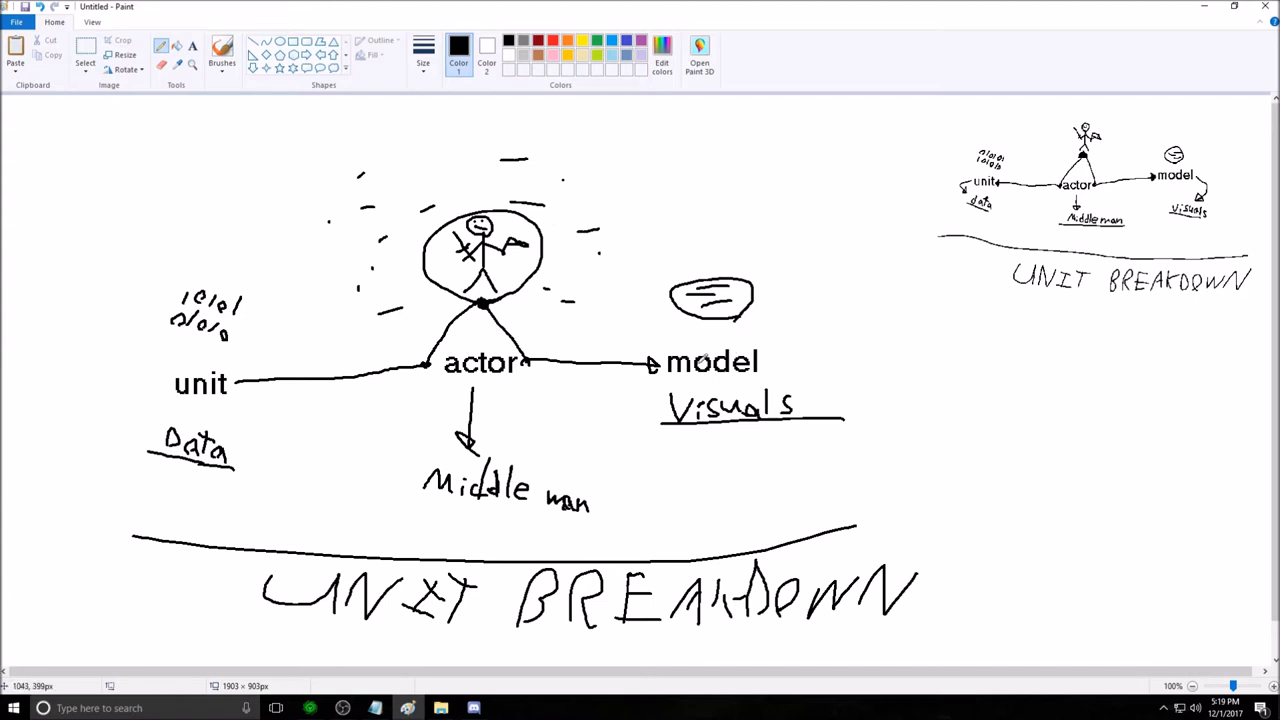
Underline 'model', 'actor' and 'unit' with pencil lines, lengthening the unit underline leftward.
drag(782, 378, 640, 376)
drag(534, 372, 426, 381)
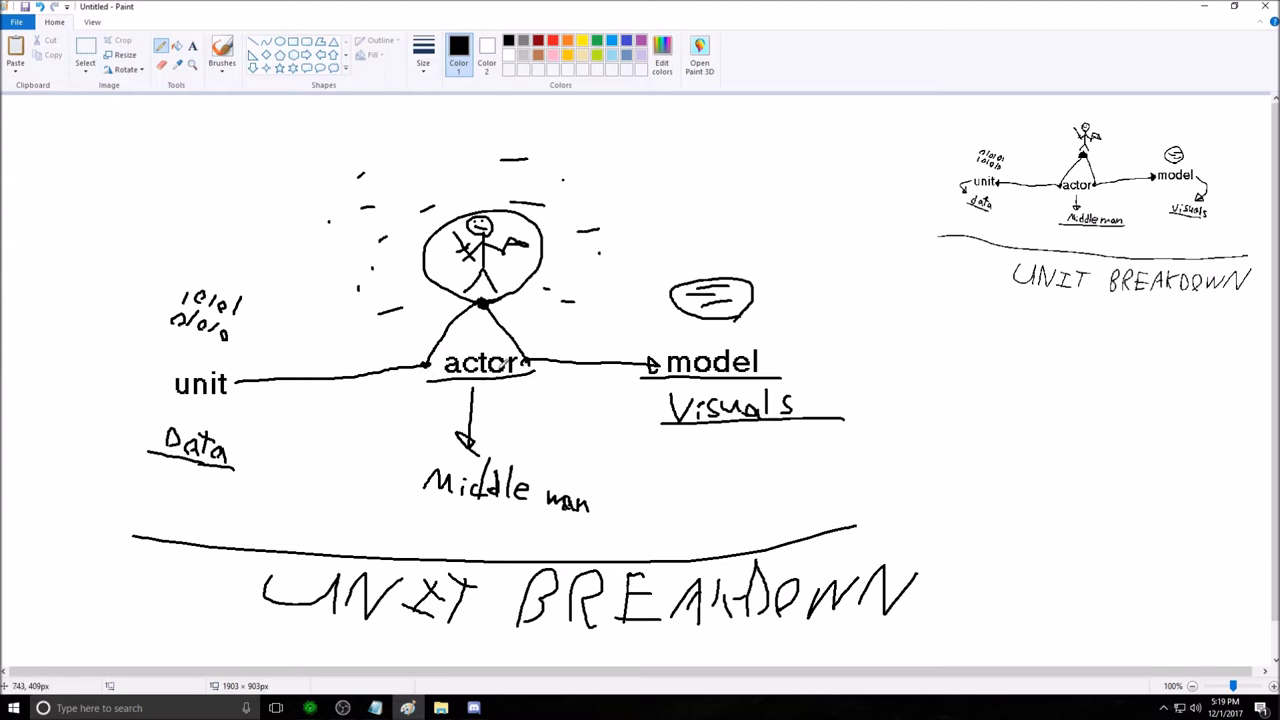
drag(244, 399, 172, 400)
drag(229, 399, 158, 398)
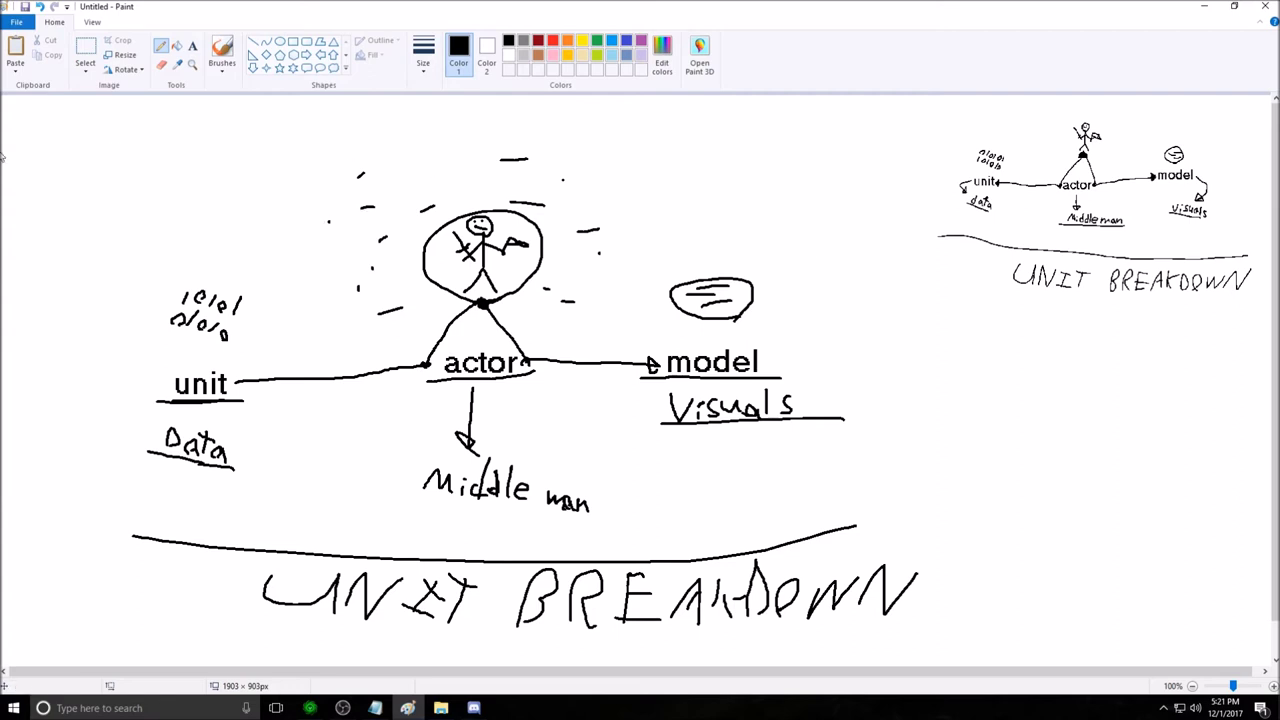
Minimize Paint and the Data window, then pan the map along the raised cliff.
click(1205, 6)
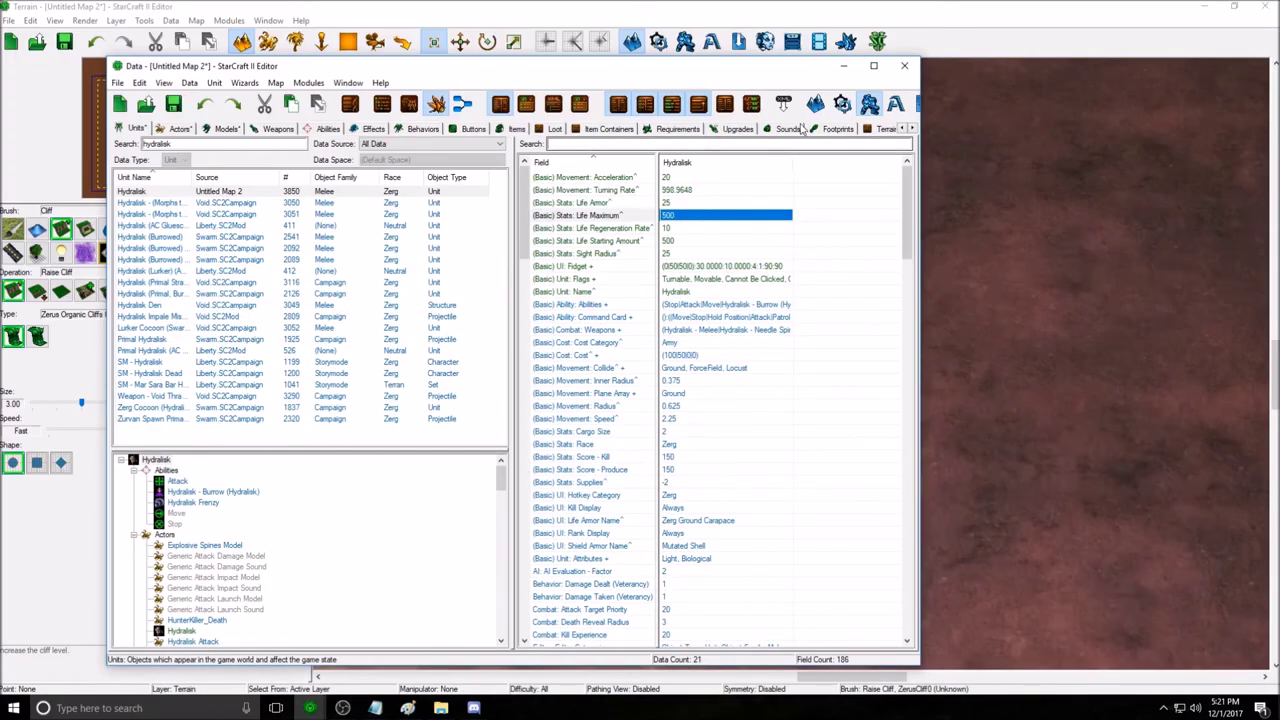
click(845, 68)
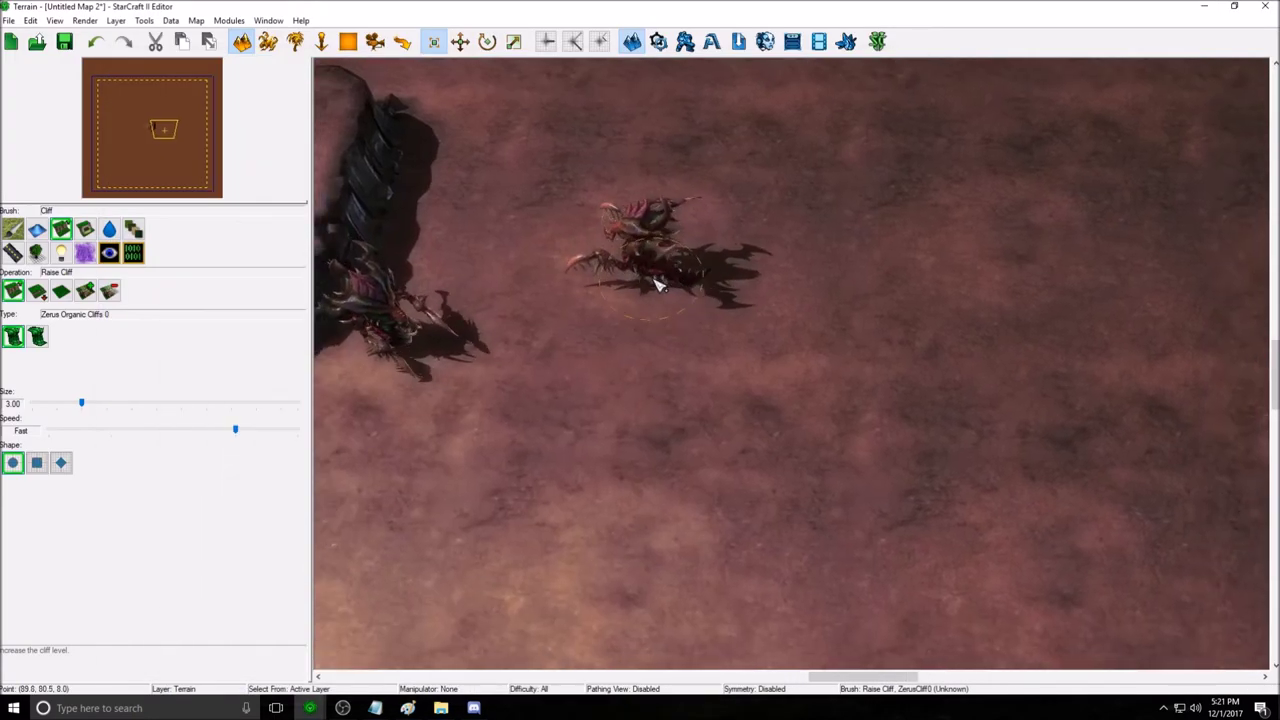
middle_drag(530, 272, 651, 289)
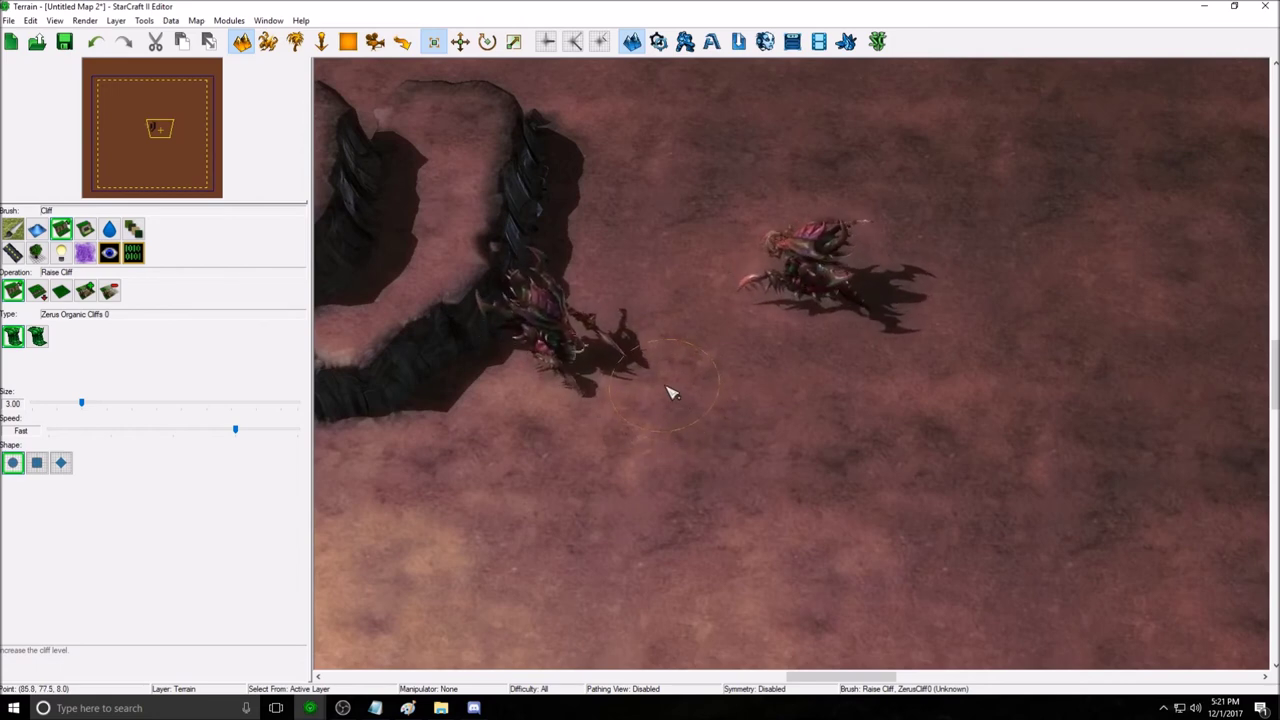
Launch the map's test run, review the tutorial notes, then bring the StarCraft II game forward.
click(878, 41)
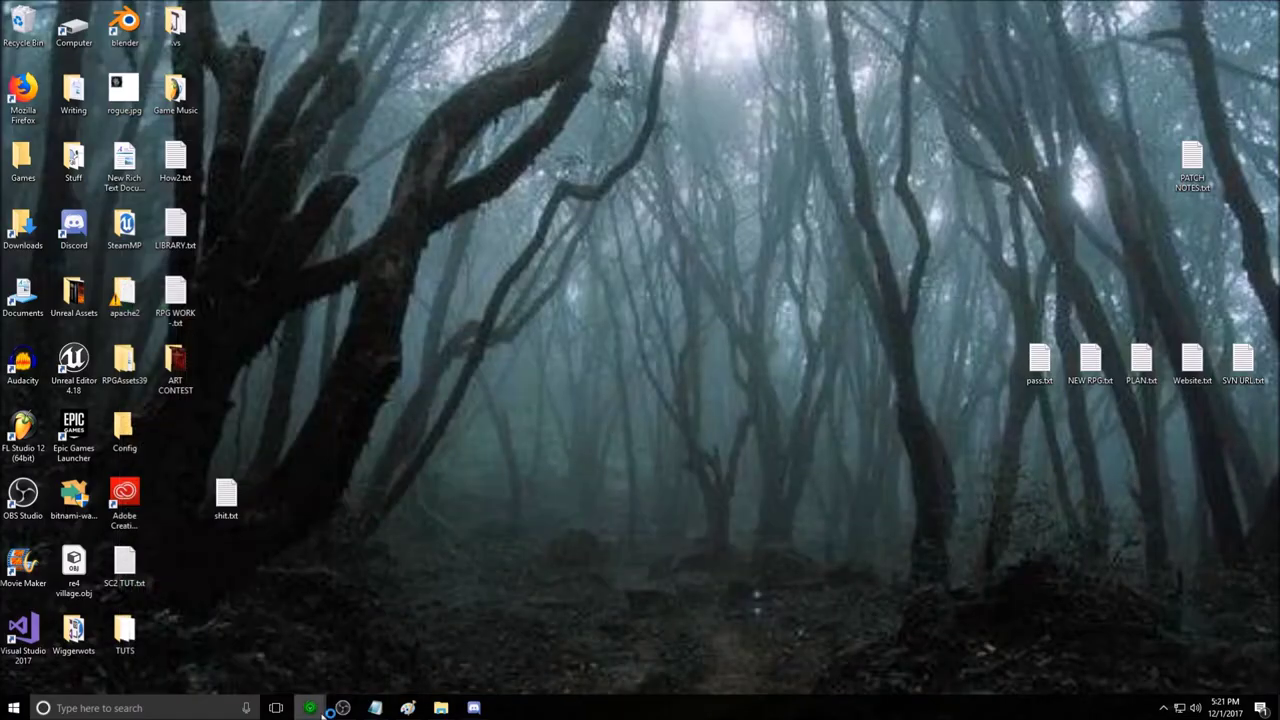
click(376, 710)
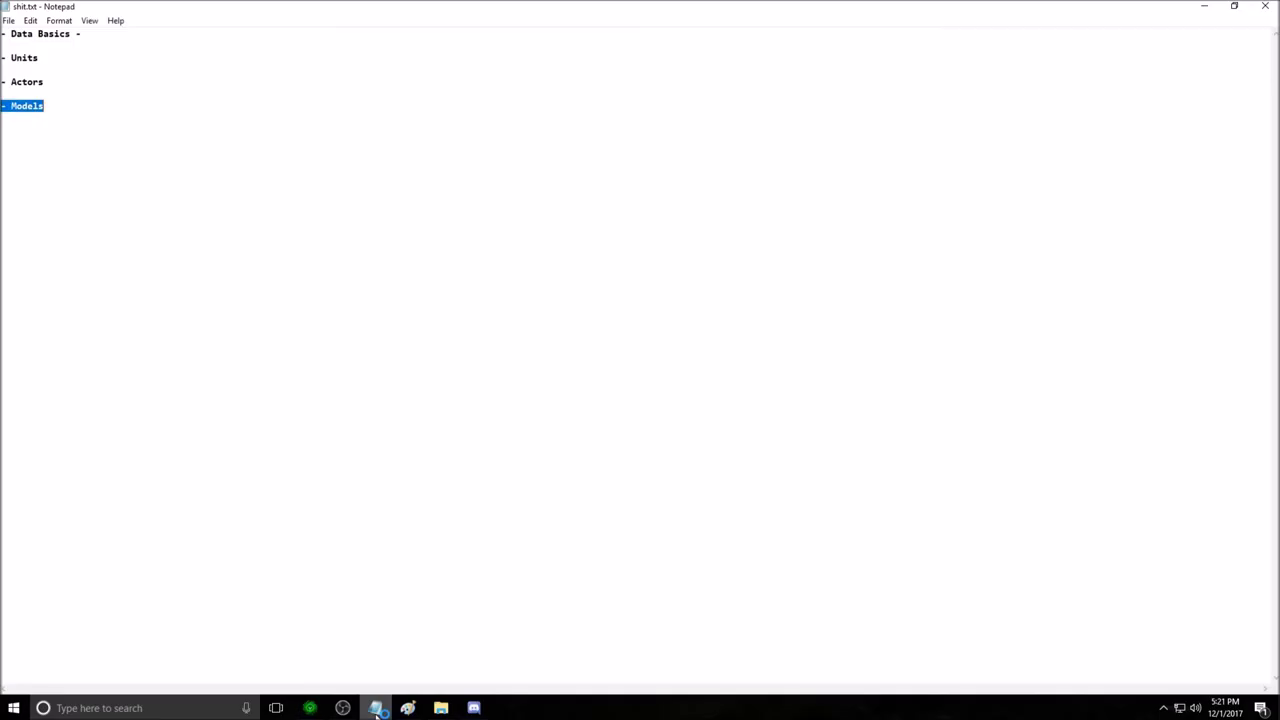
click(1204, 6)
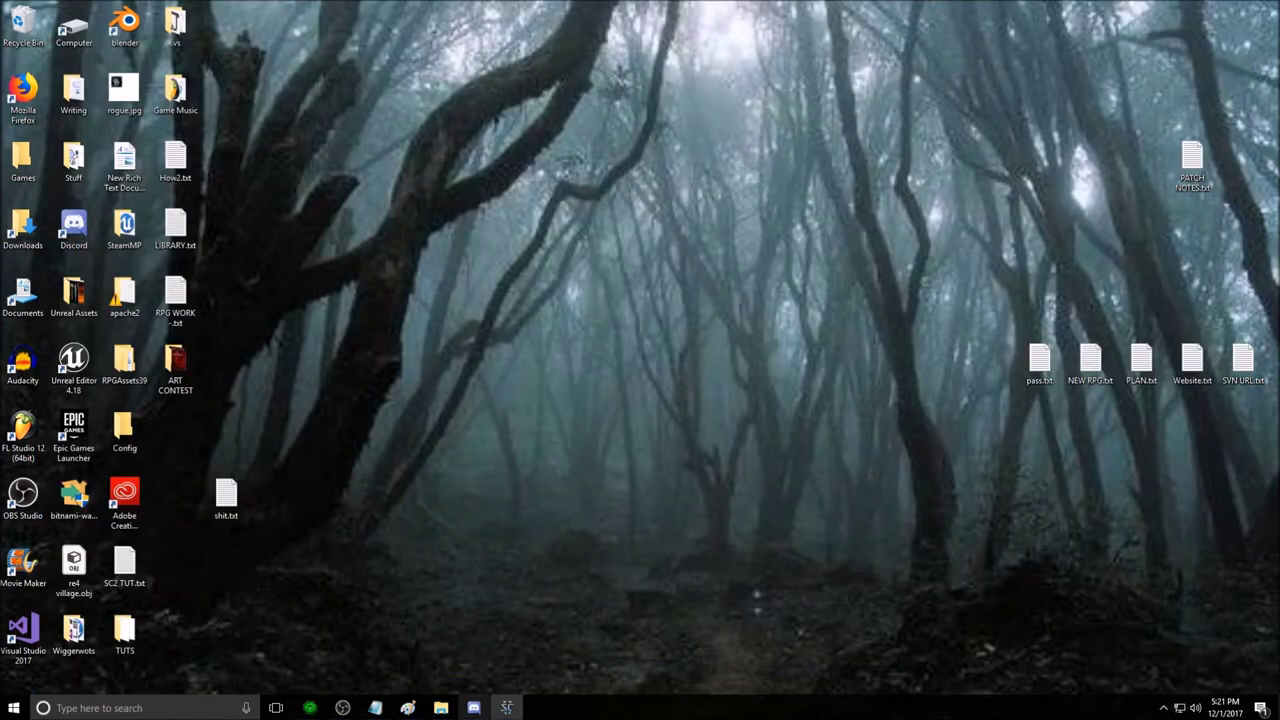
click(506, 707)
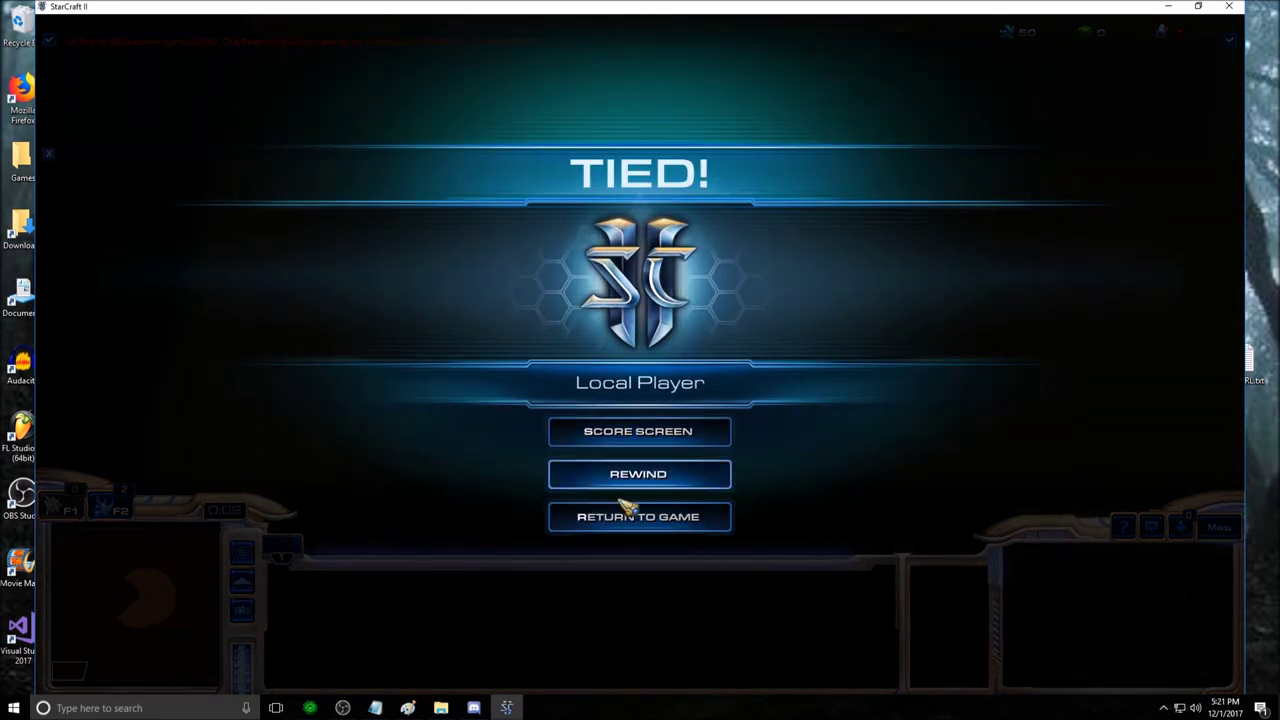
Resume play, order a Hydralisk to walk to new spots, then stop it.
click(625, 515)
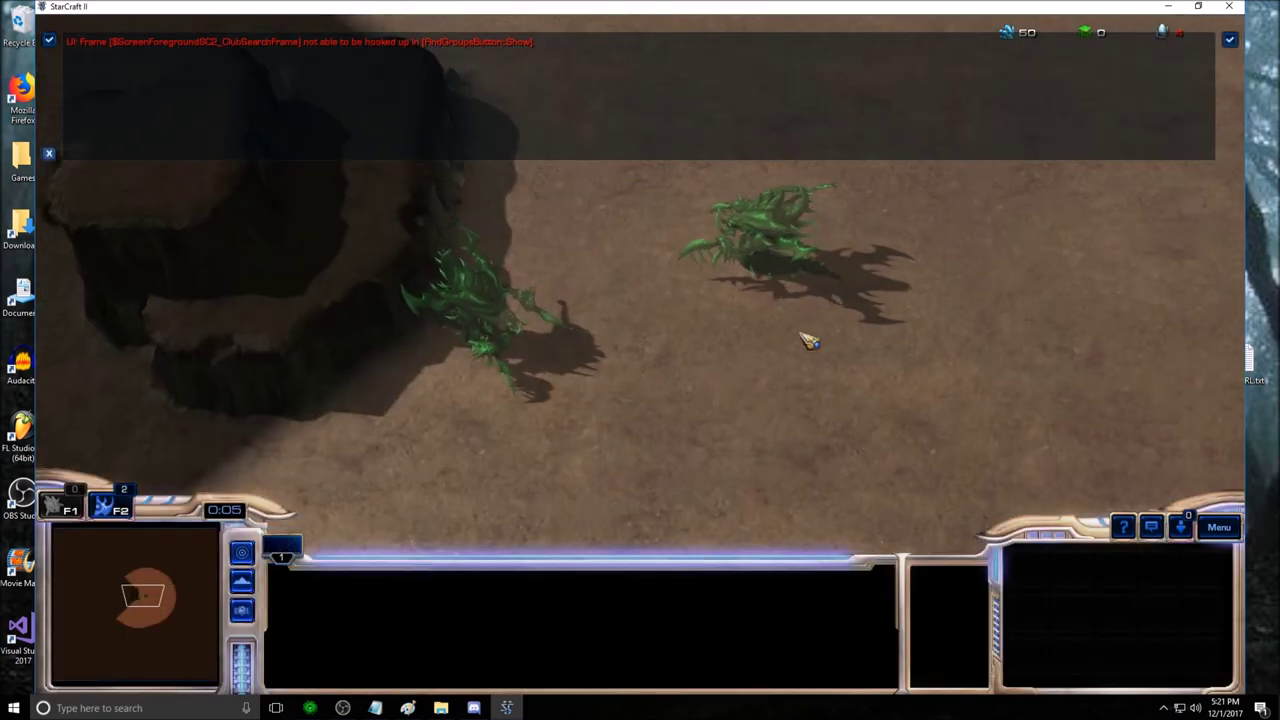
click(758, 245)
right_click(686, 386)
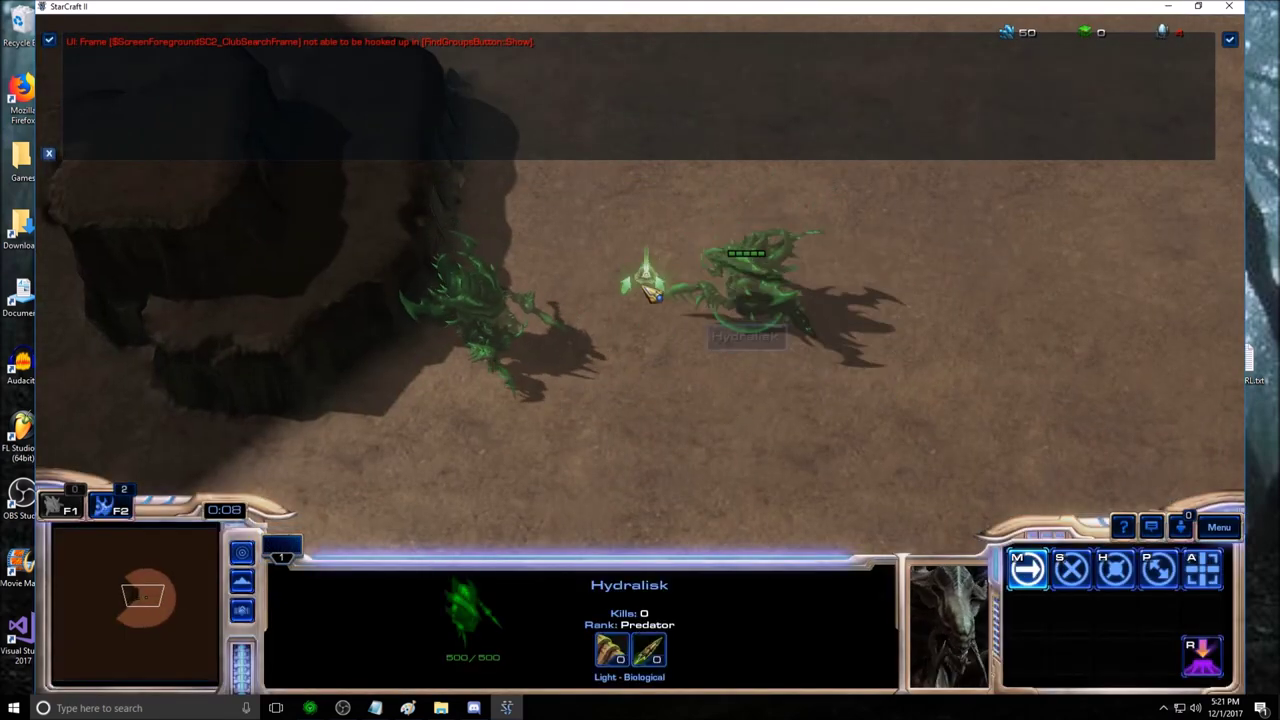
right_click(745, 312)
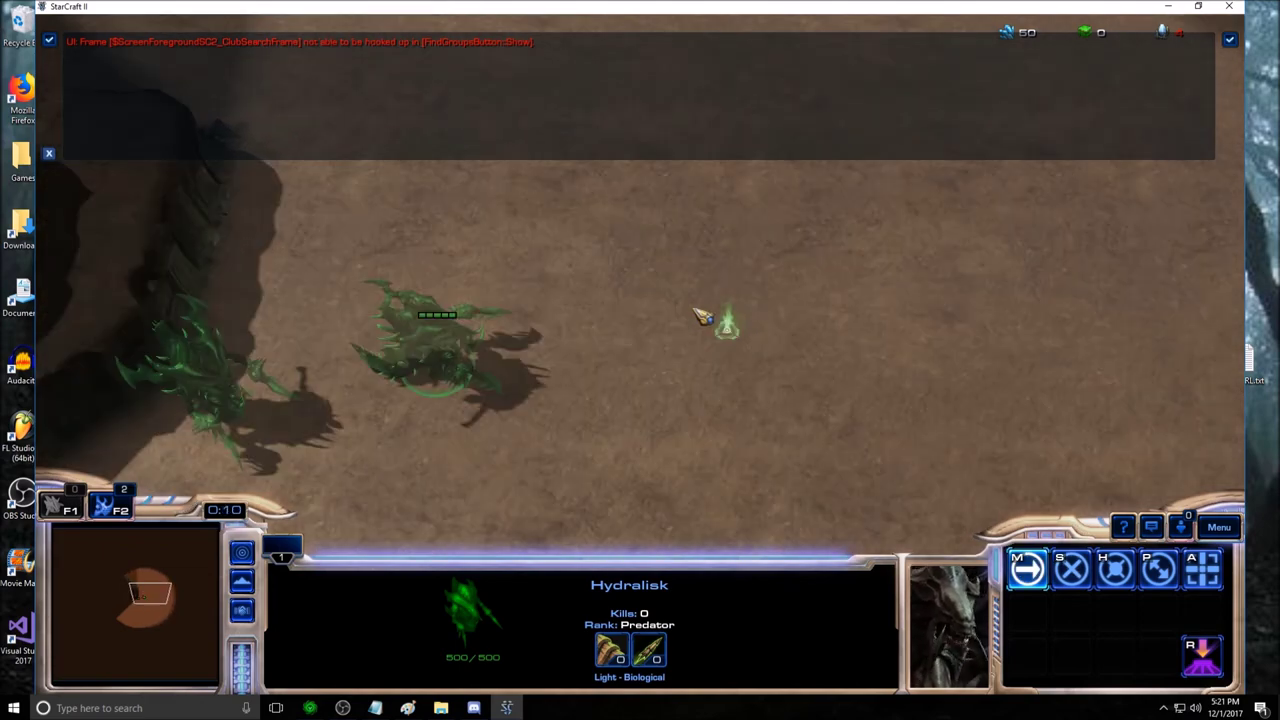
click(114, 126)
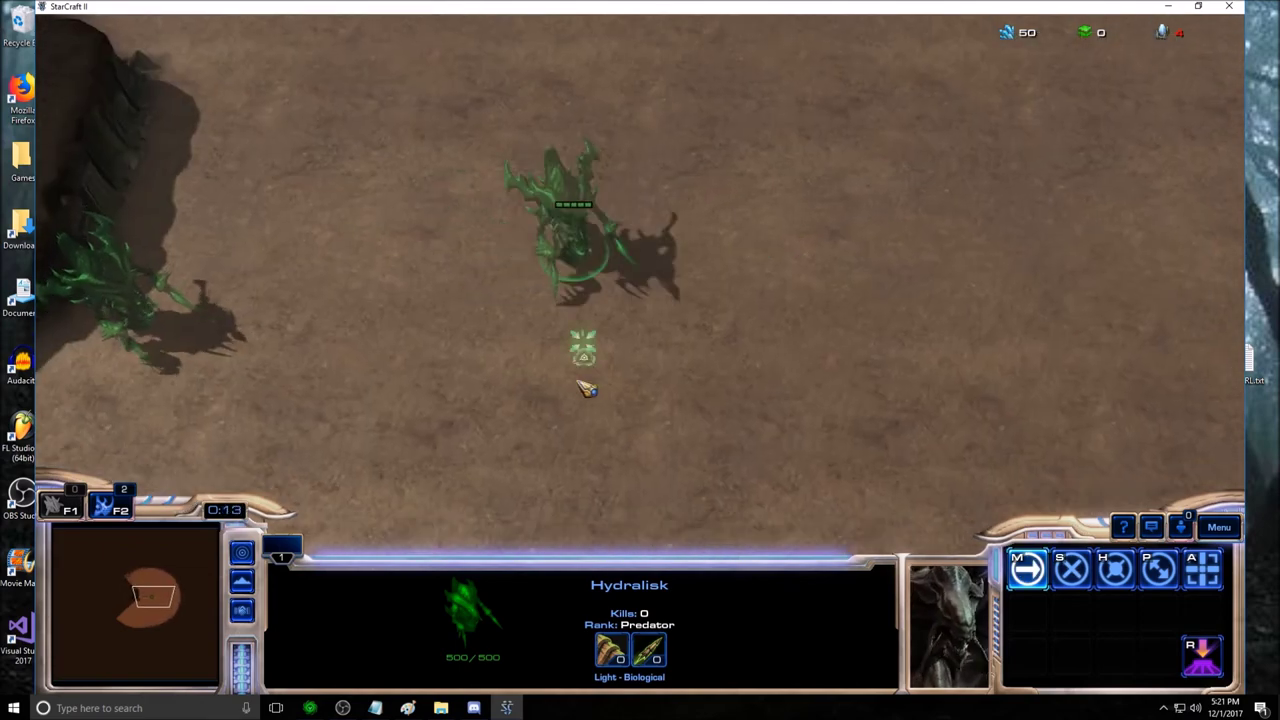
right_click(571, 323)
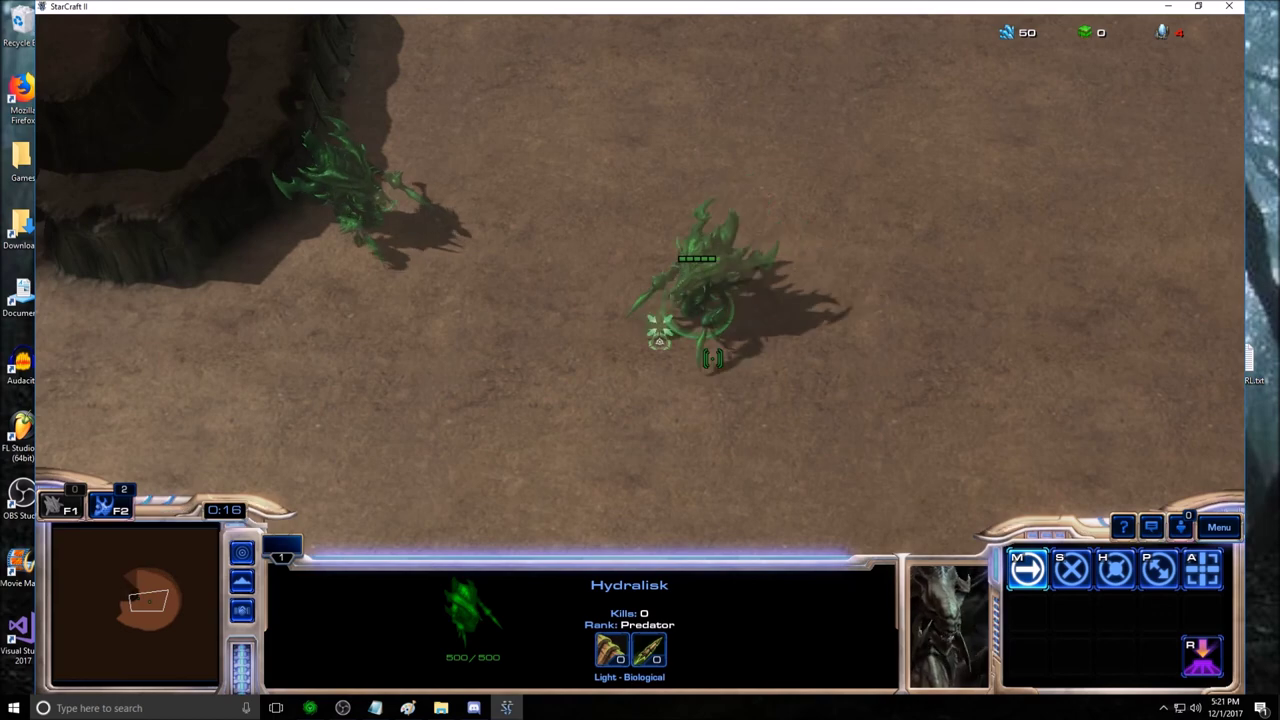
click(160, 602)
click(162, 600)
click(170, 608)
drag(163, 603, 153, 600)
Walk the Hydralisk again, stop it, then burrow and unburrow it.
right_click(891, 334)
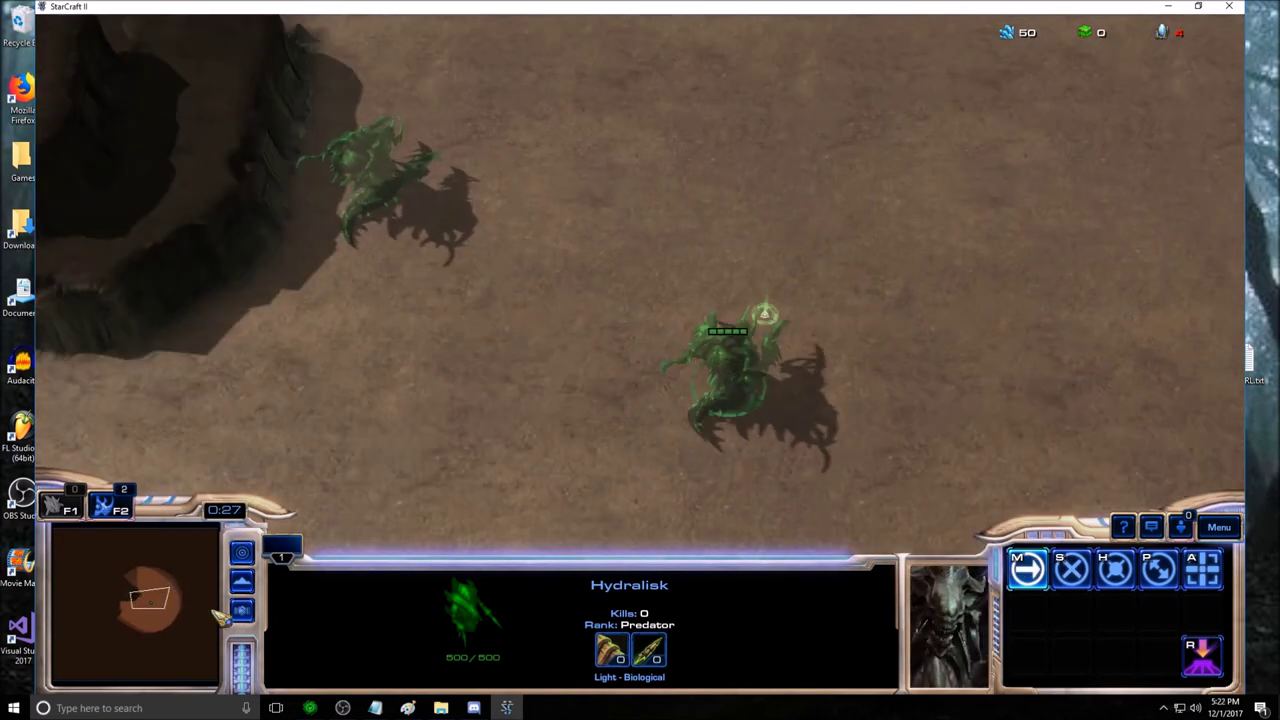
click(166, 600)
click(190, 598)
click(155, 597)
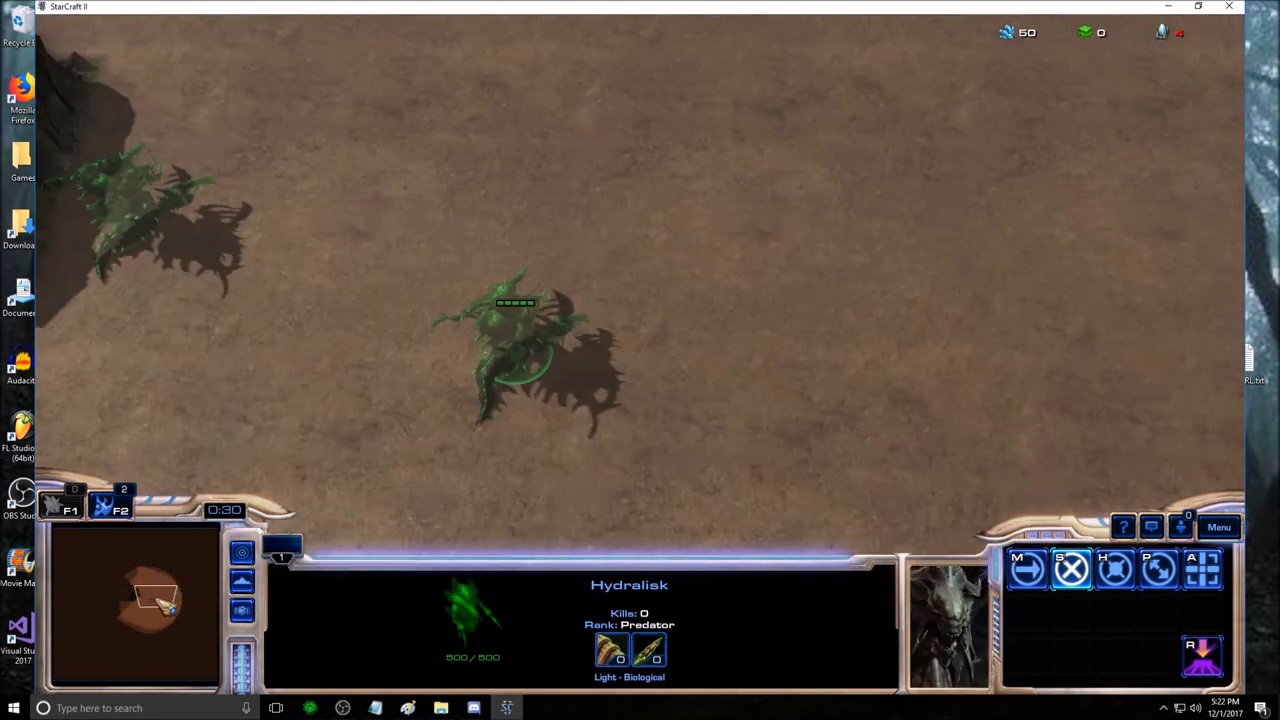
click(1203, 656)
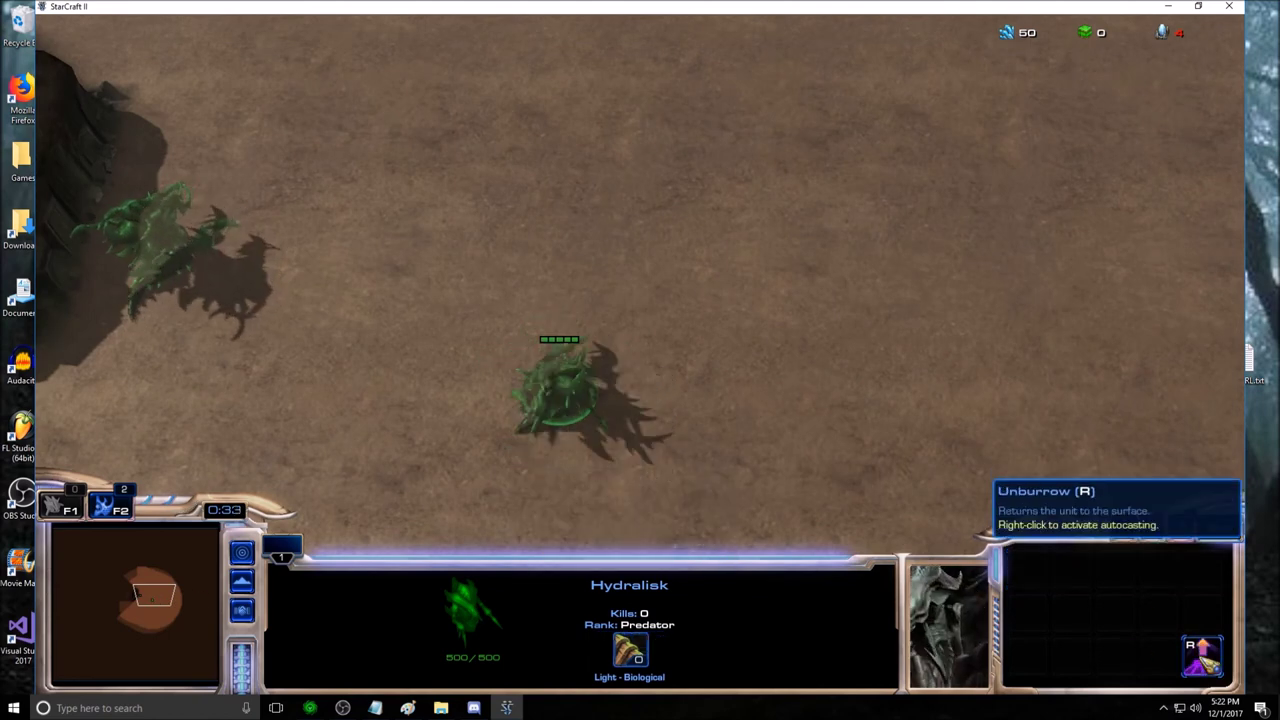
click(1203, 656)
Walk the Hydralisk over beside the other one and halt it with S.
right_click(657, 286)
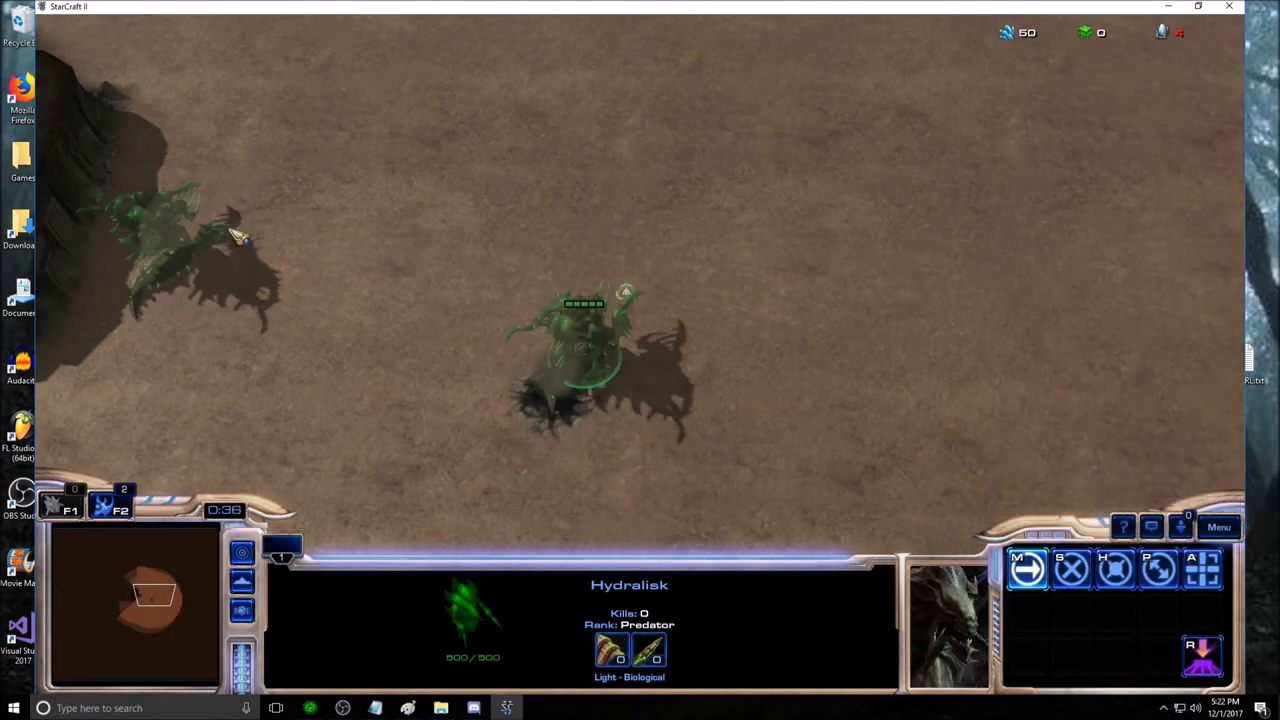
right_click(390, 402)
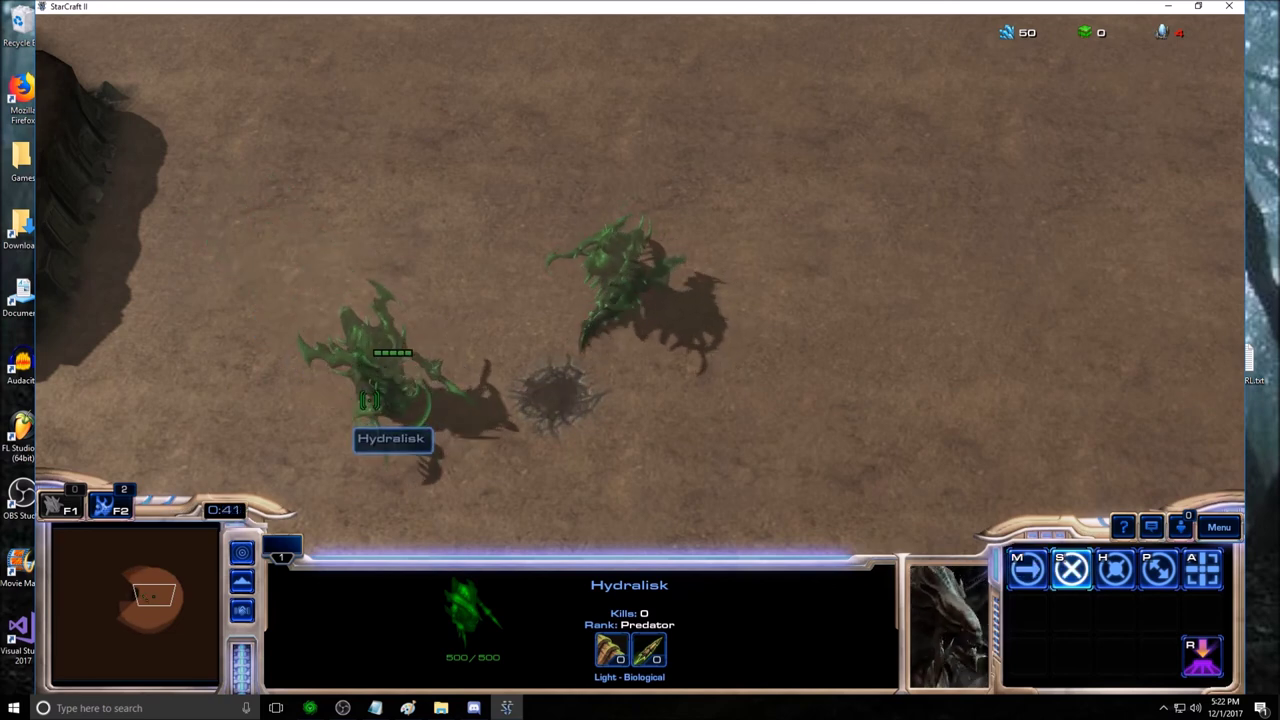
right_click(430, 262)
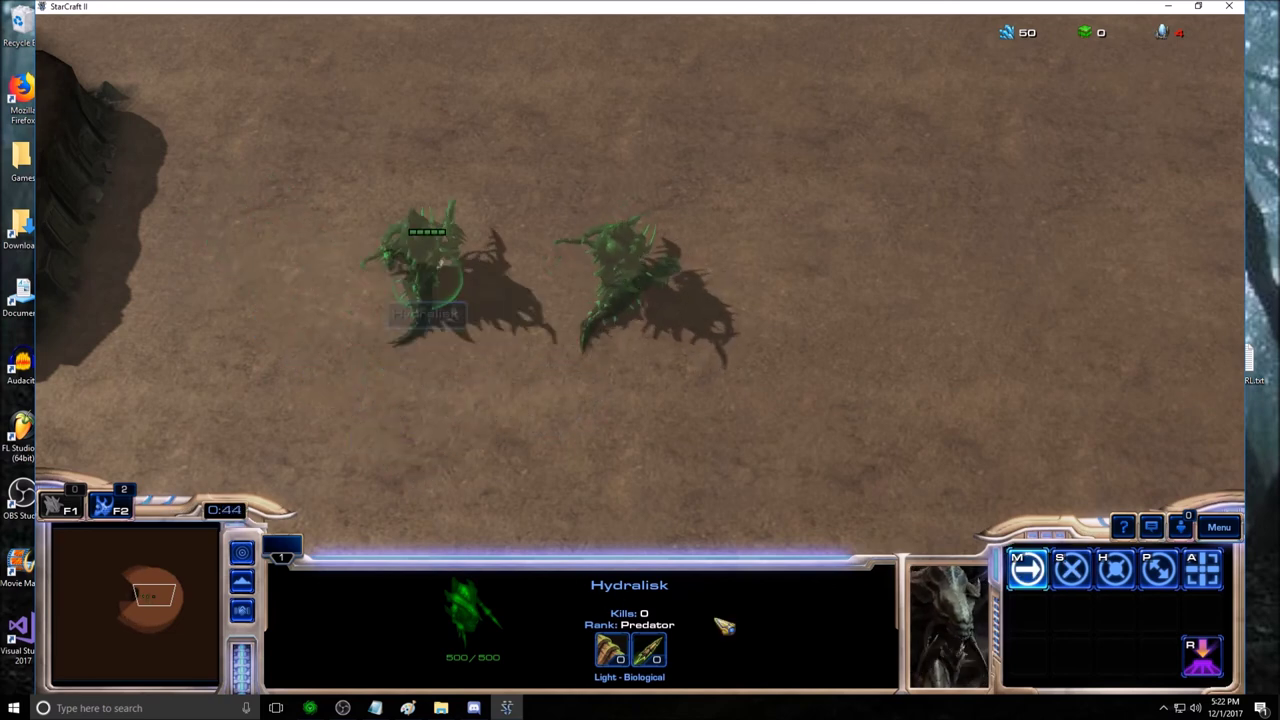
mouse_move(637, 620)
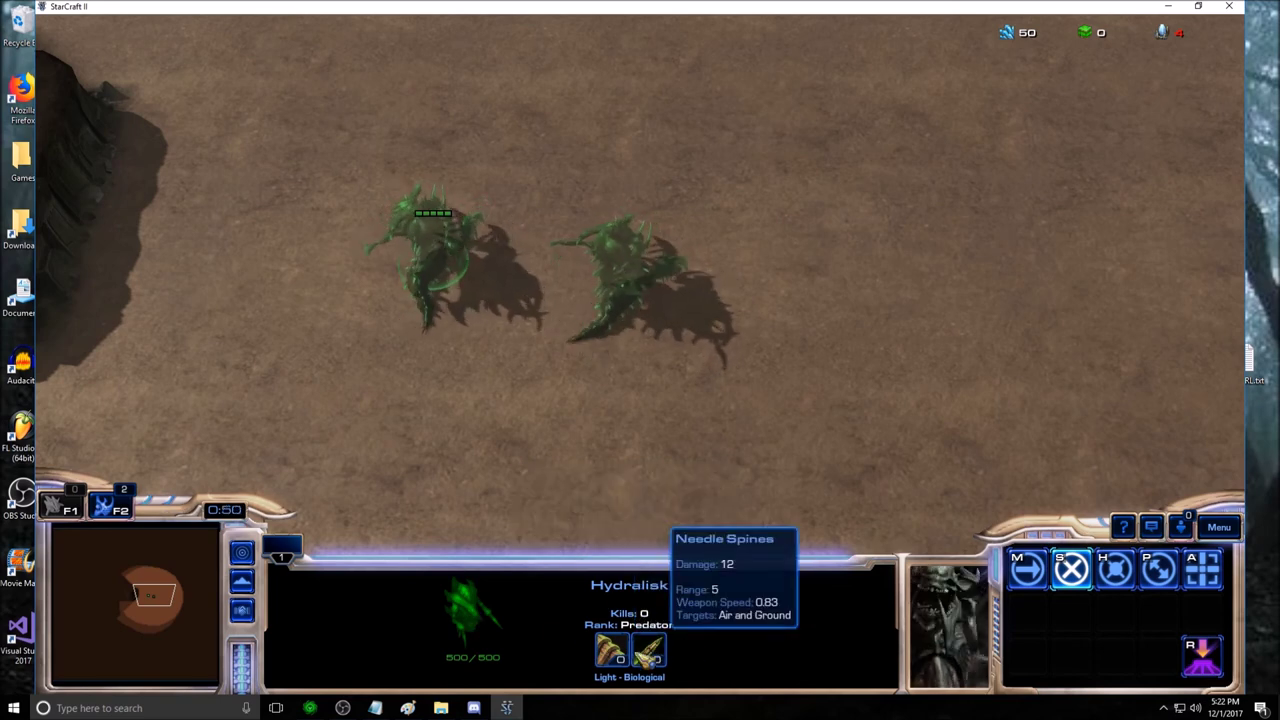
mouse_move(612, 652)
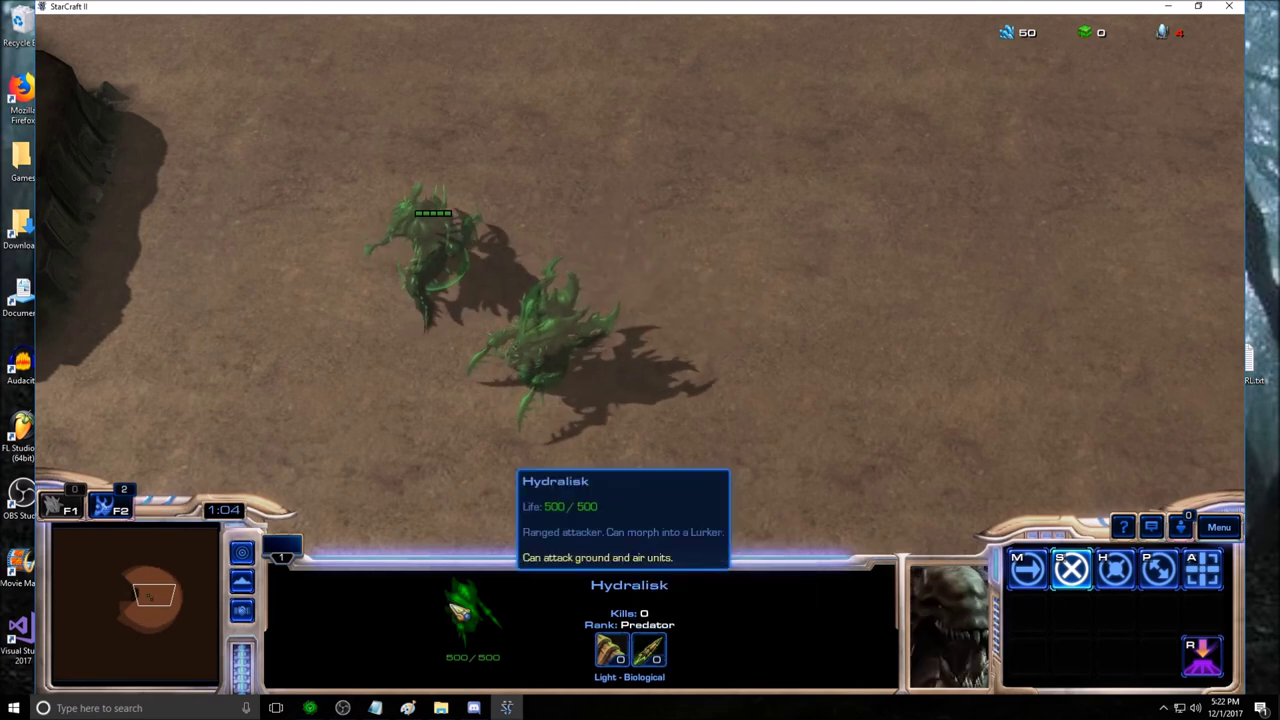
right_click(622, 205)
right_click(788, 243)
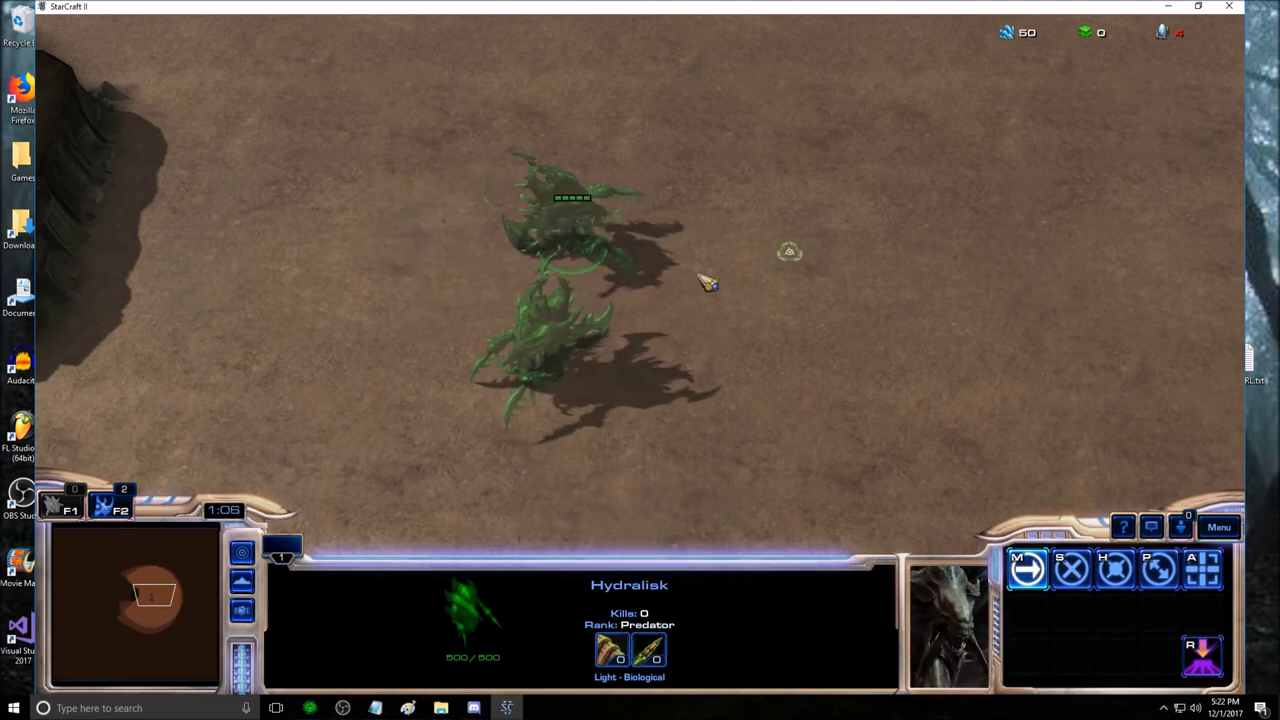
key(s)
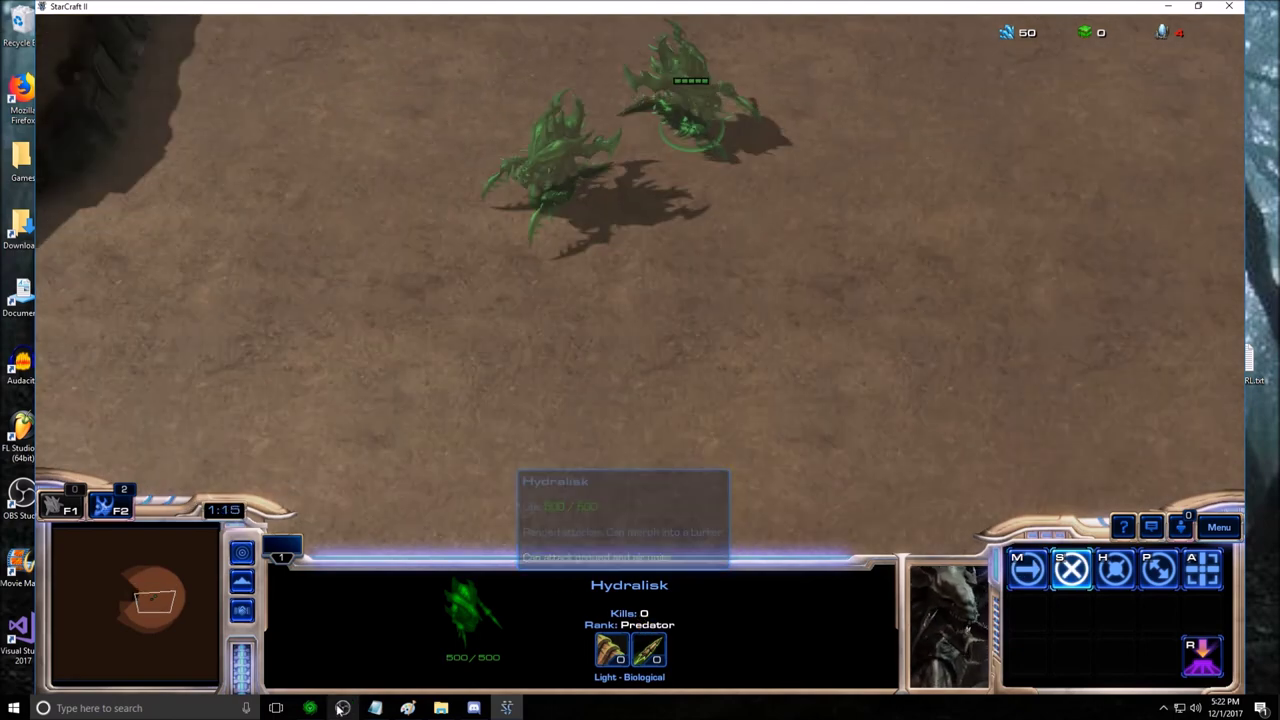
mouse_move(310, 708)
click(362, 667)
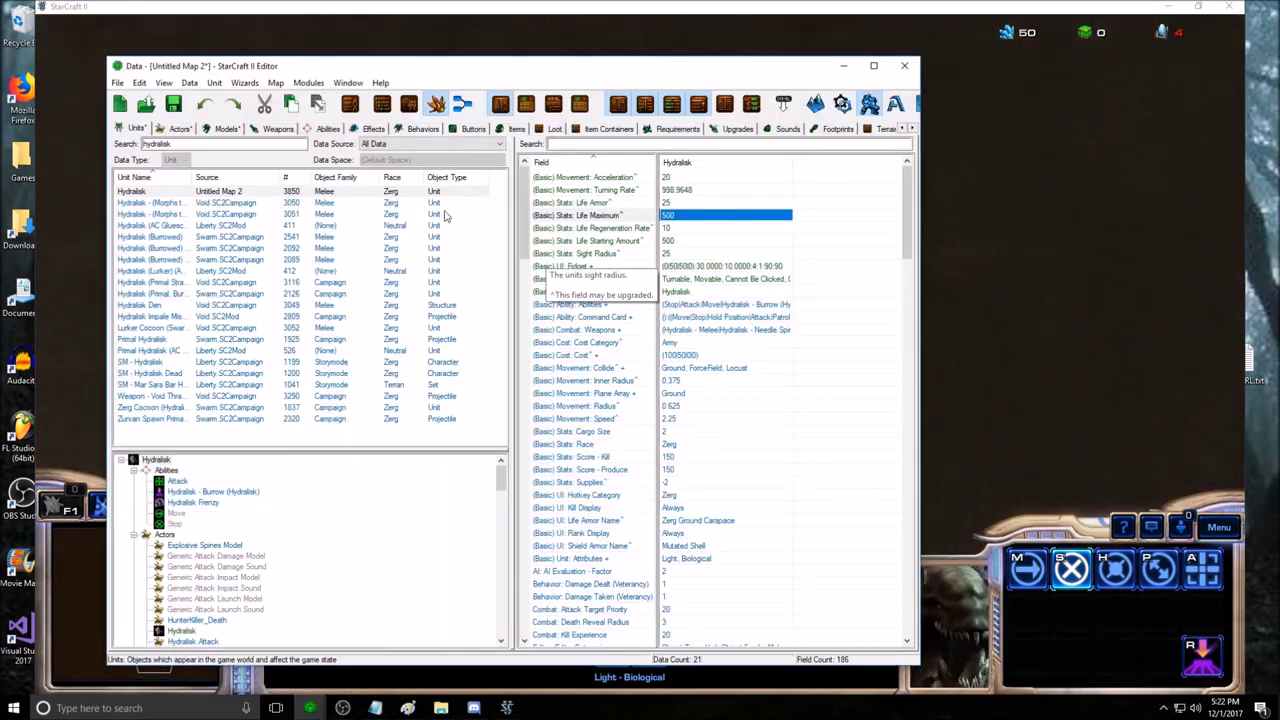
click(158, 460)
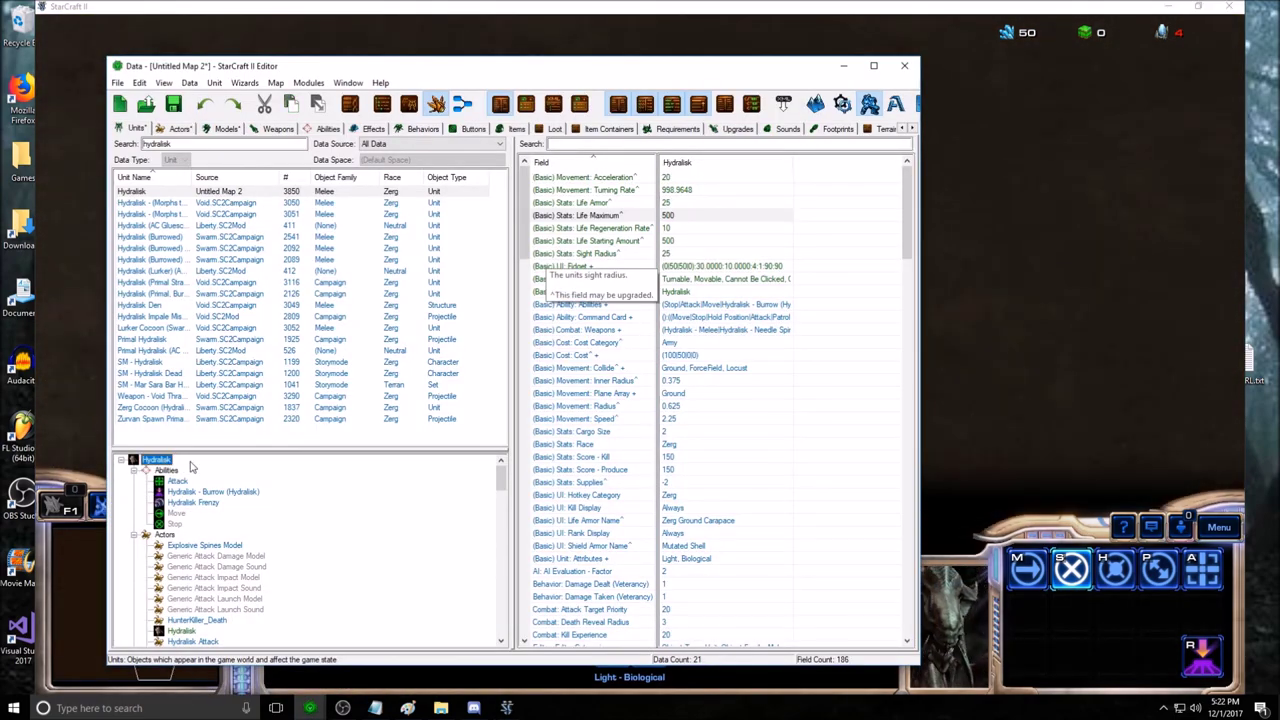
mouse_move(502, 478)
mouse_down()
mouse_move(487, 632)
mouse_move(502, 475)
mouse_up()
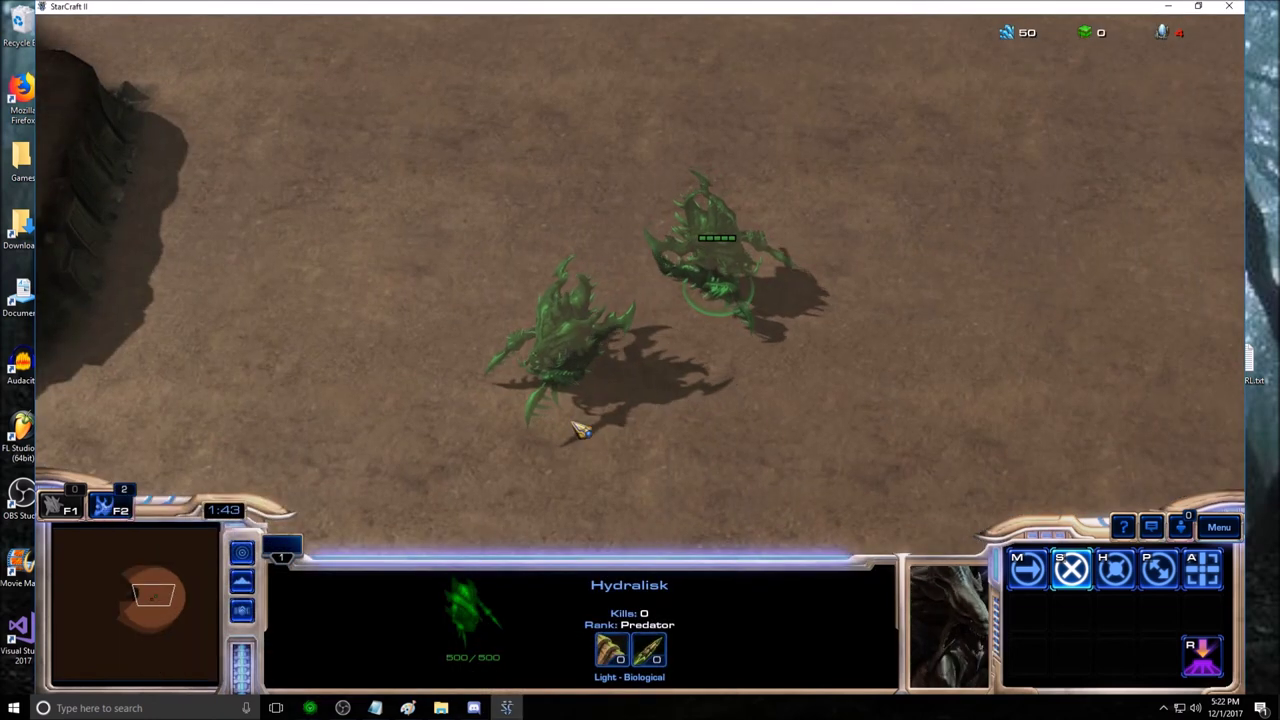
Move the left Hydralisk, then order it to attack the other Hydralisk.
right_click(404, 234)
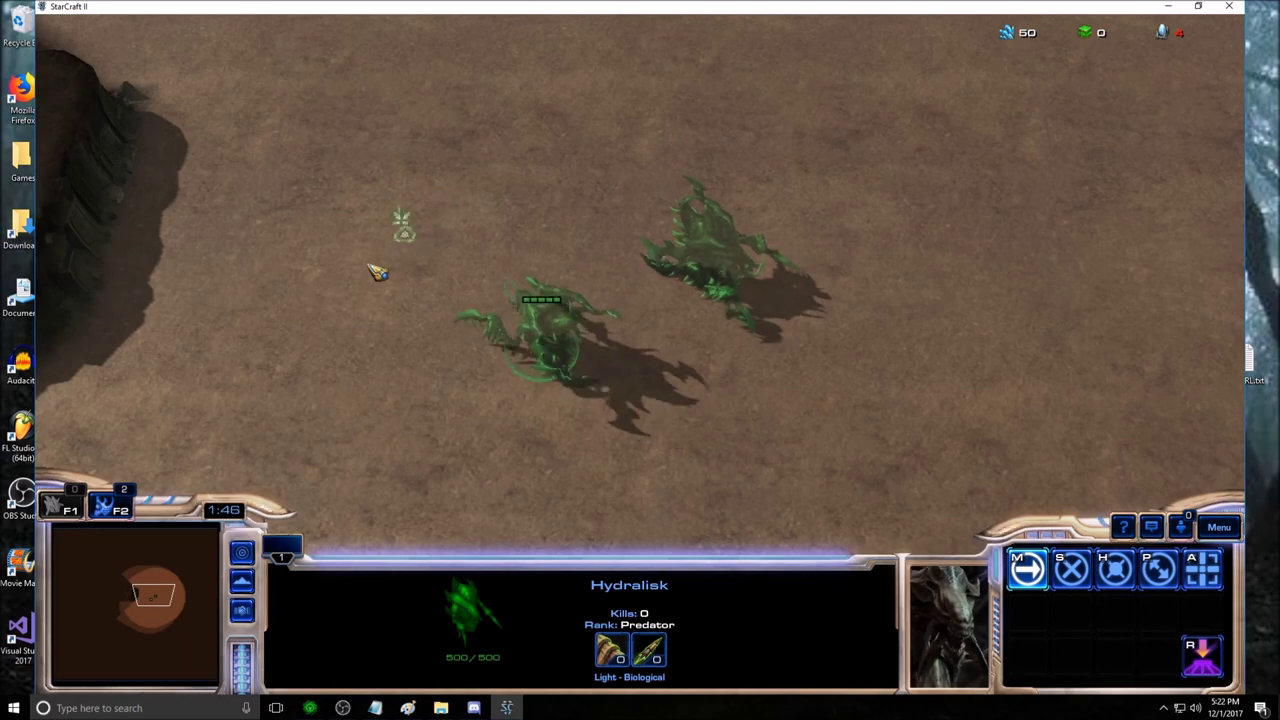
key(a)
click(483, 285)
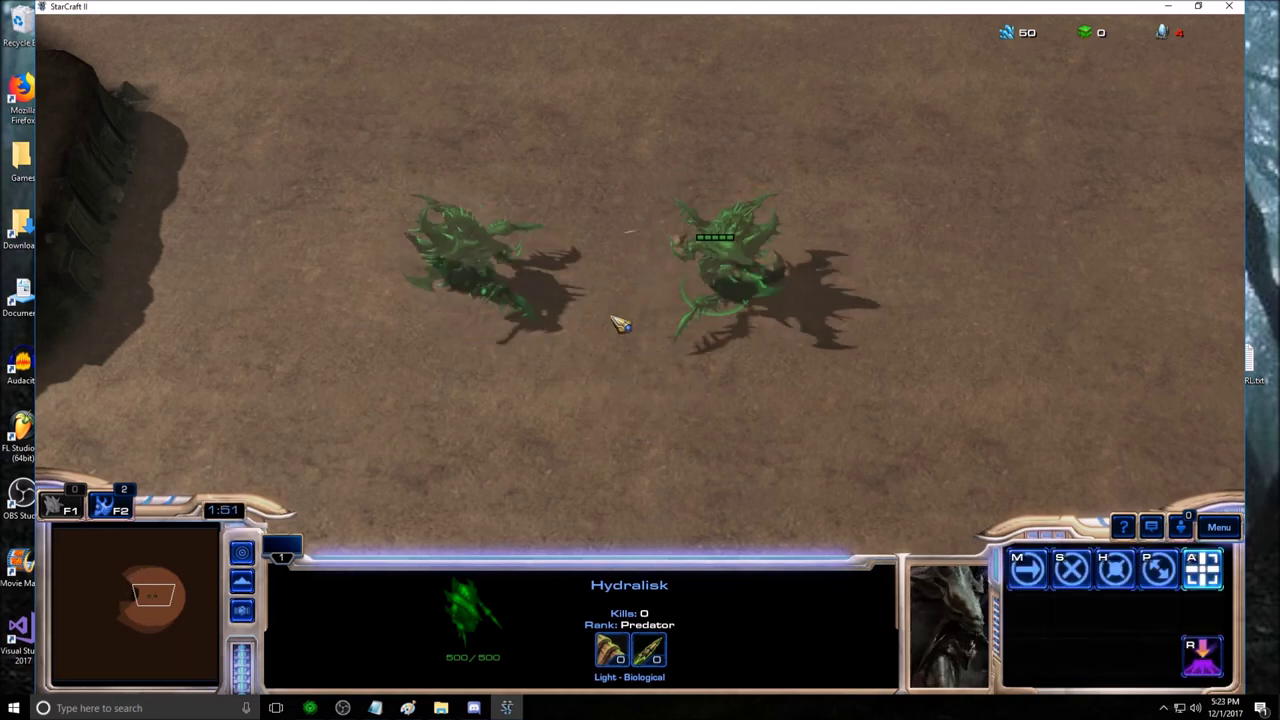
Select both Hydralisks together and send them moving downward.
click(462, 272)
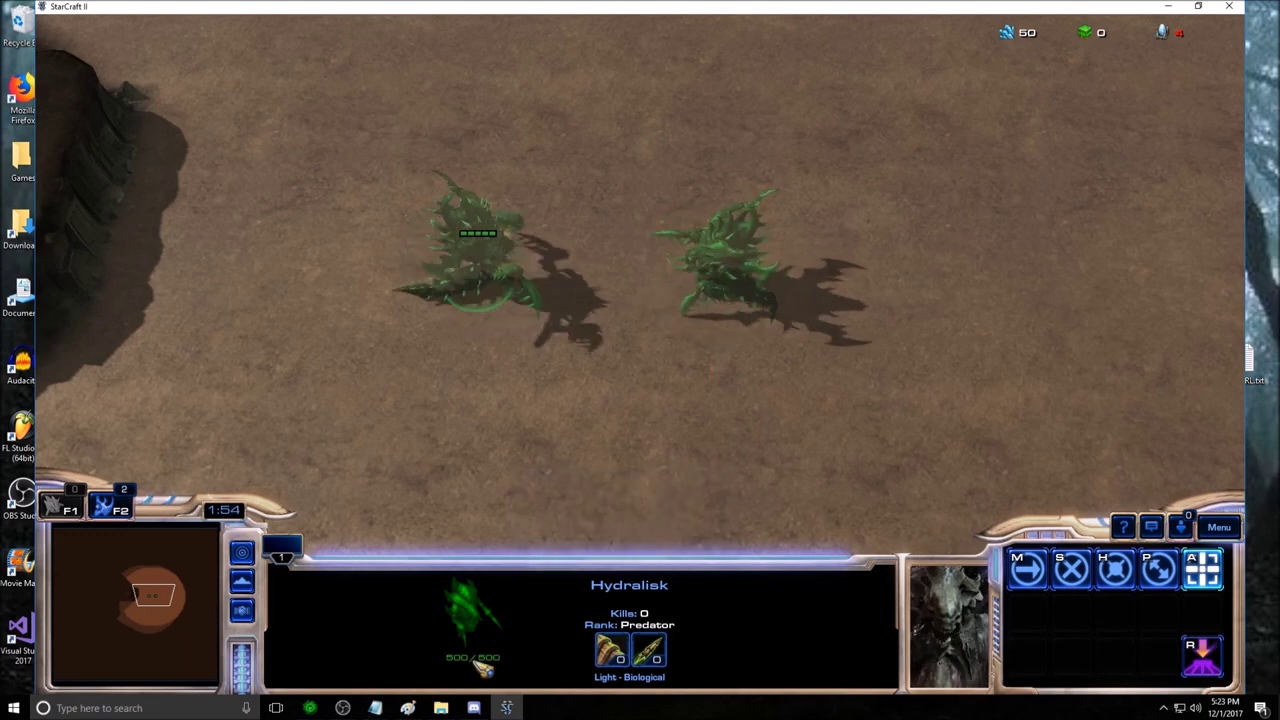
mouse_move(651, 660)
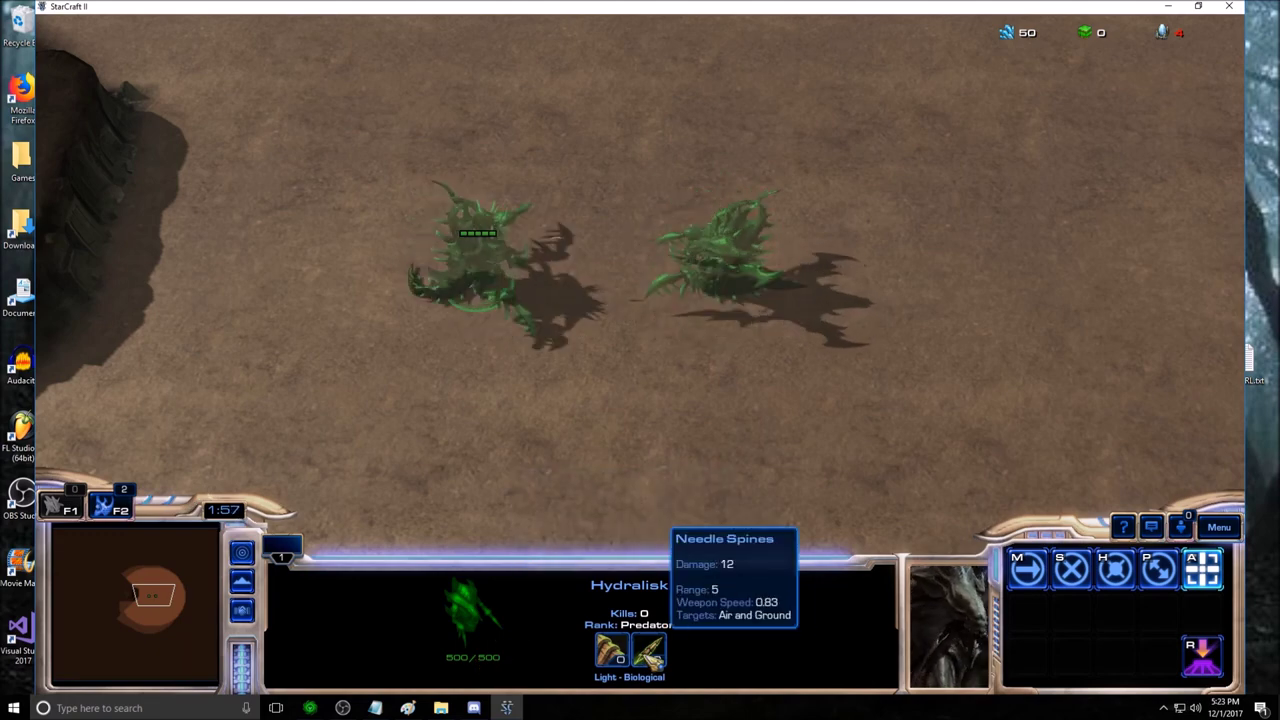
click(710, 290)
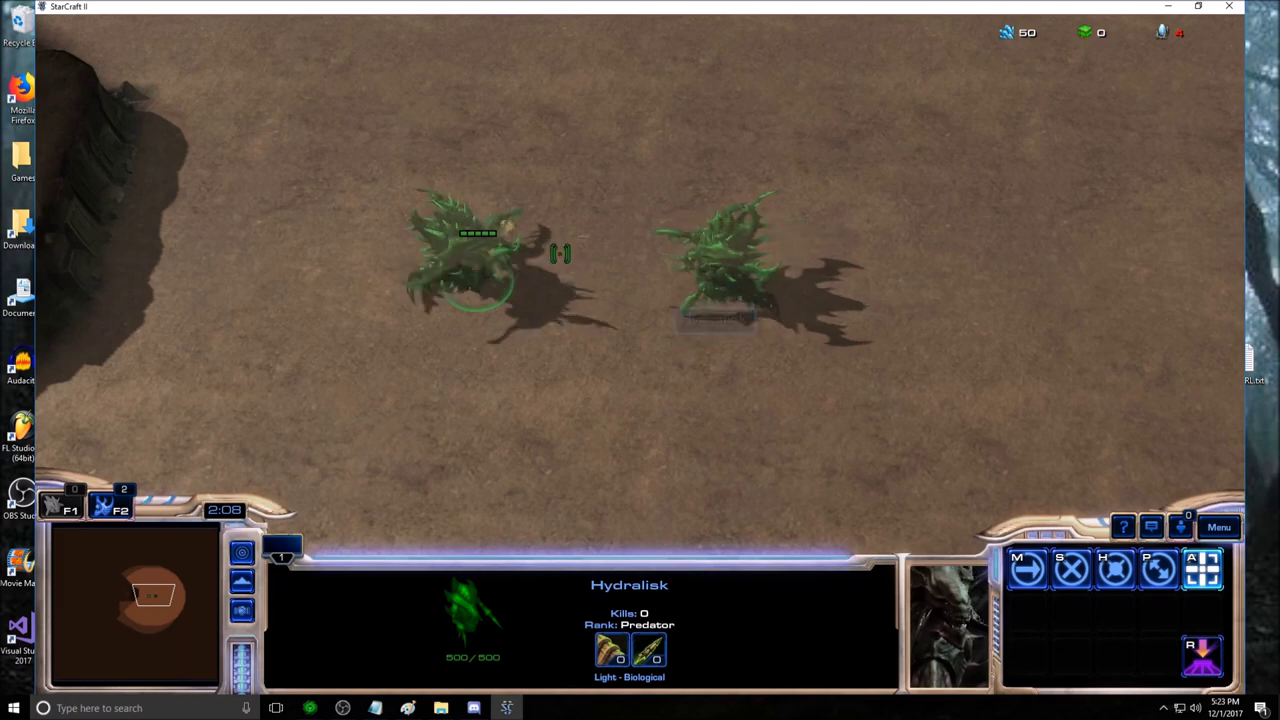
shift+click(465, 265)
key(m)
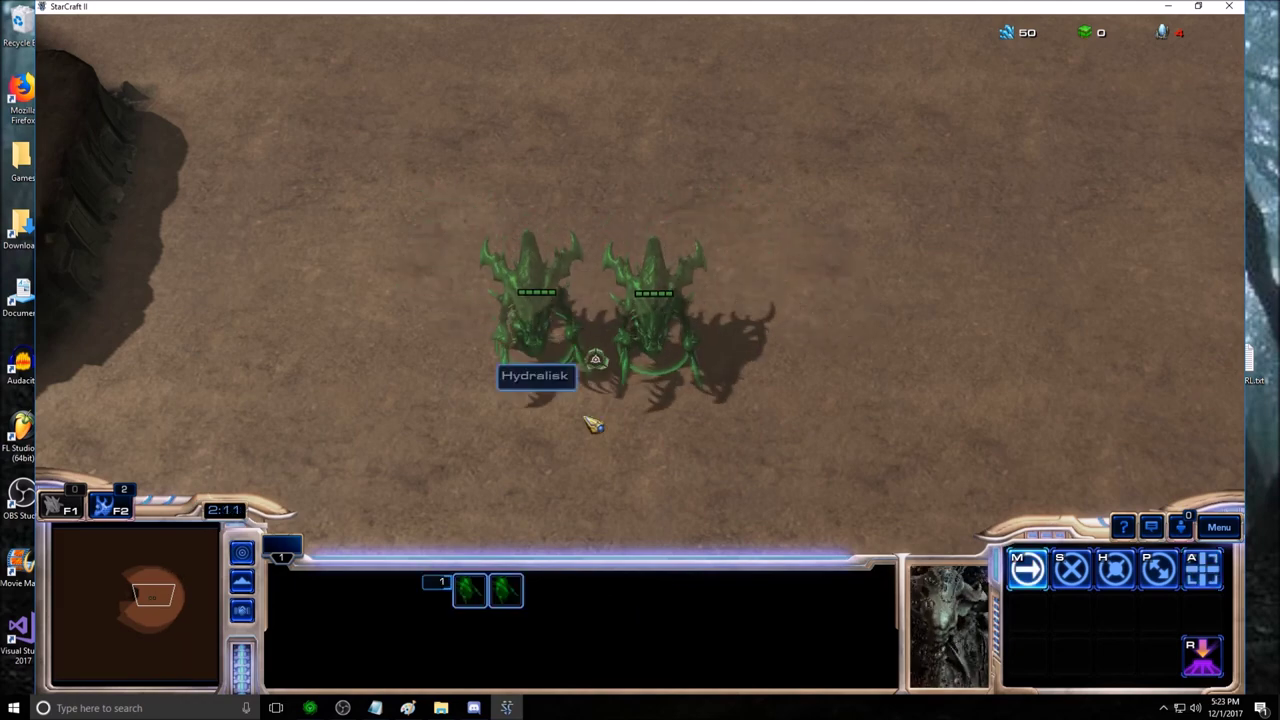
right_click(694, 506)
Steer both Hydralisks to the right, burrow them, and request to exit the game.
right_click(863, 431)
right_click(892, 368)
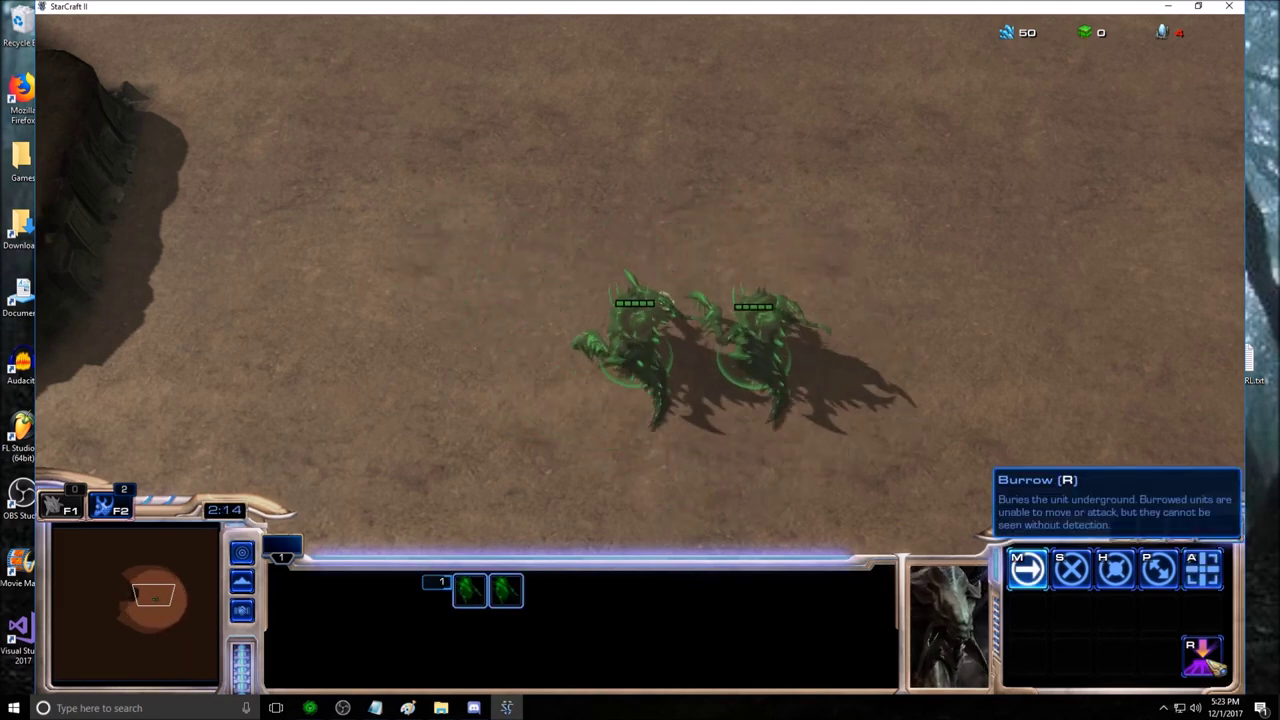
click(1202, 655)
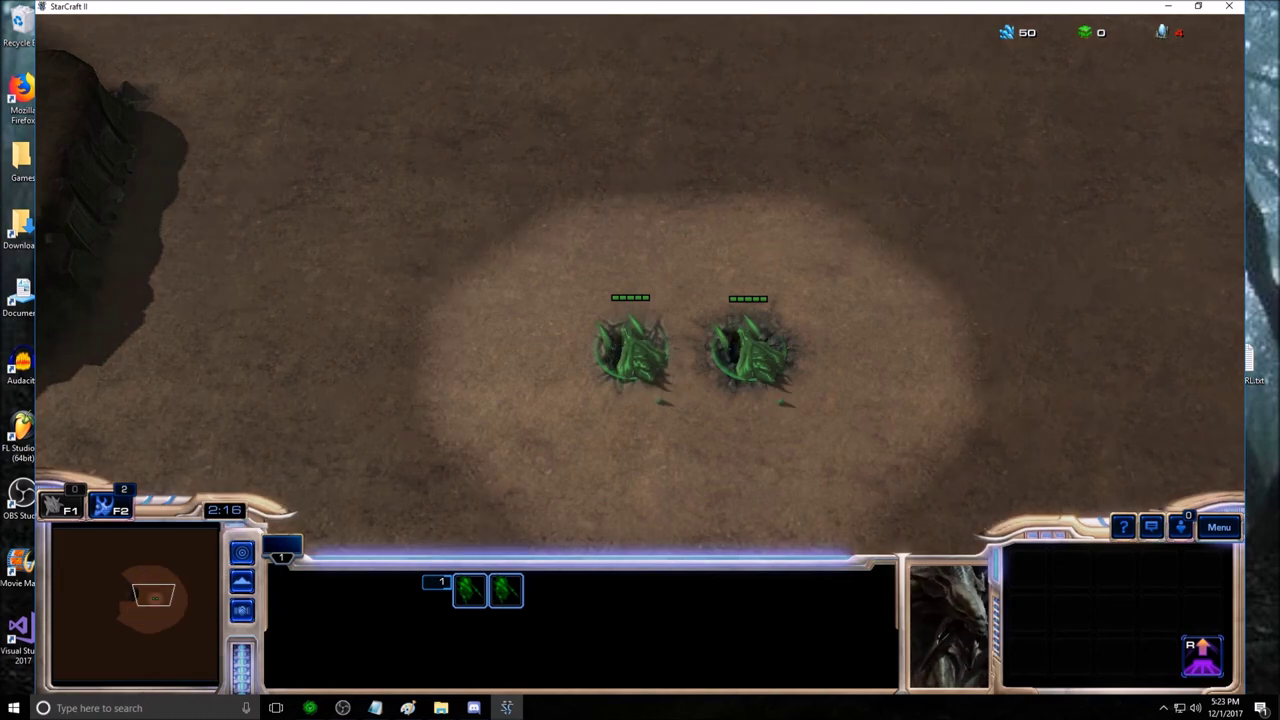
click(1238, 7)
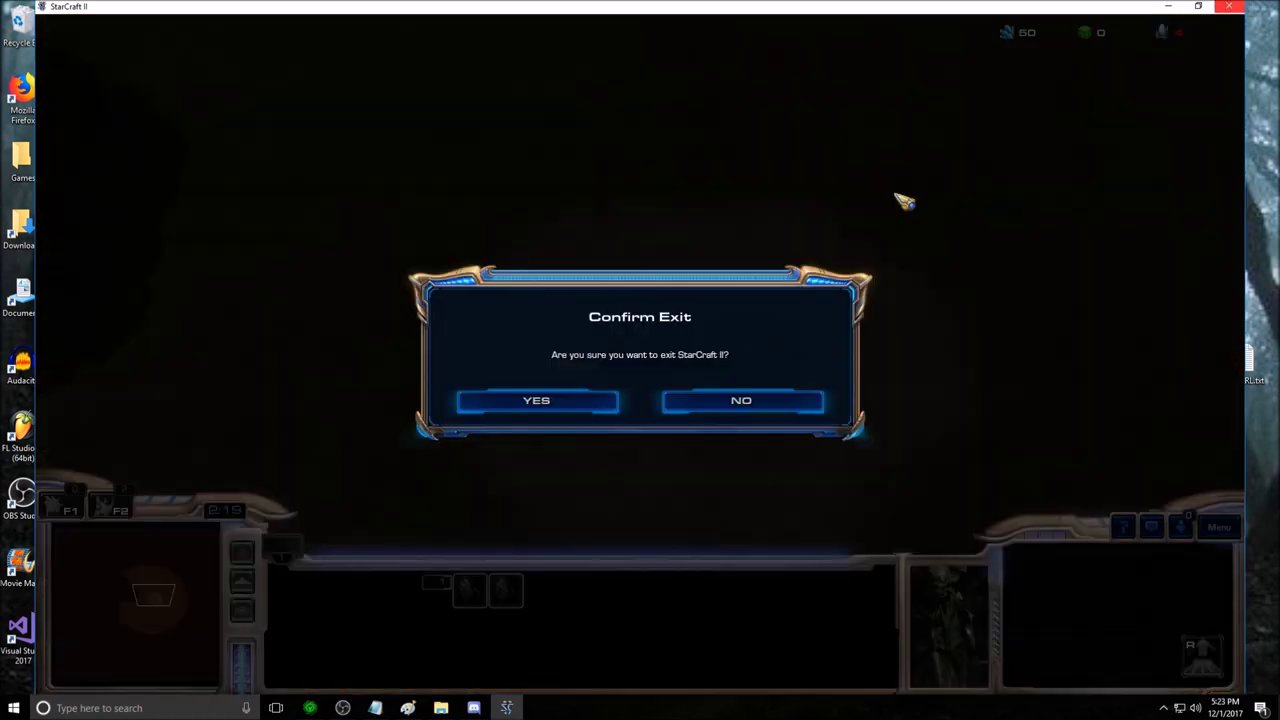